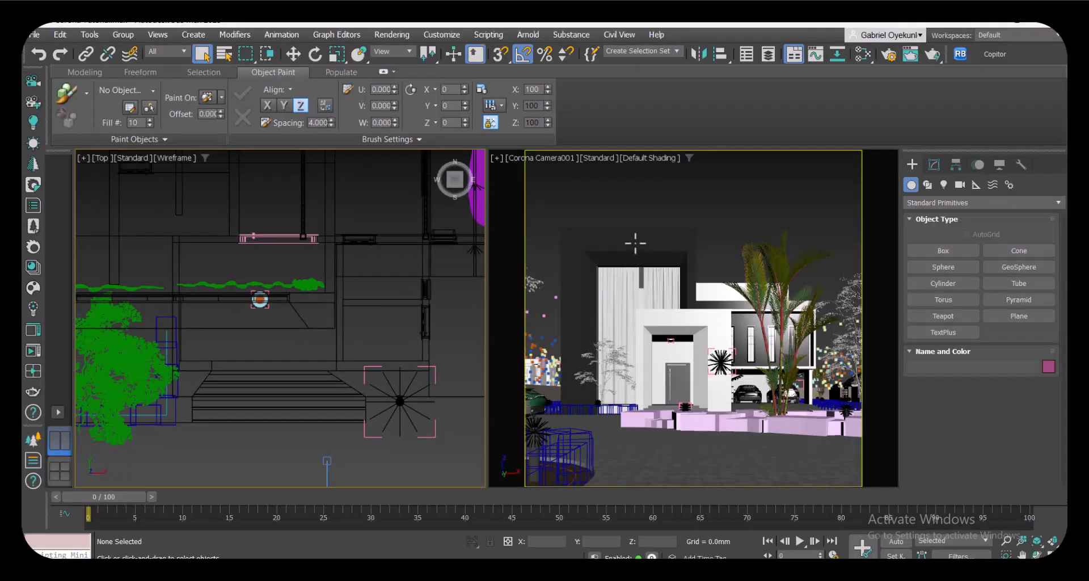
- Start Corona interactive rendering of the house exterior with the whole site shown in the top view
left_click(715, 200)
left_click(376, 295)
scroll(372, 295, "down", 6)
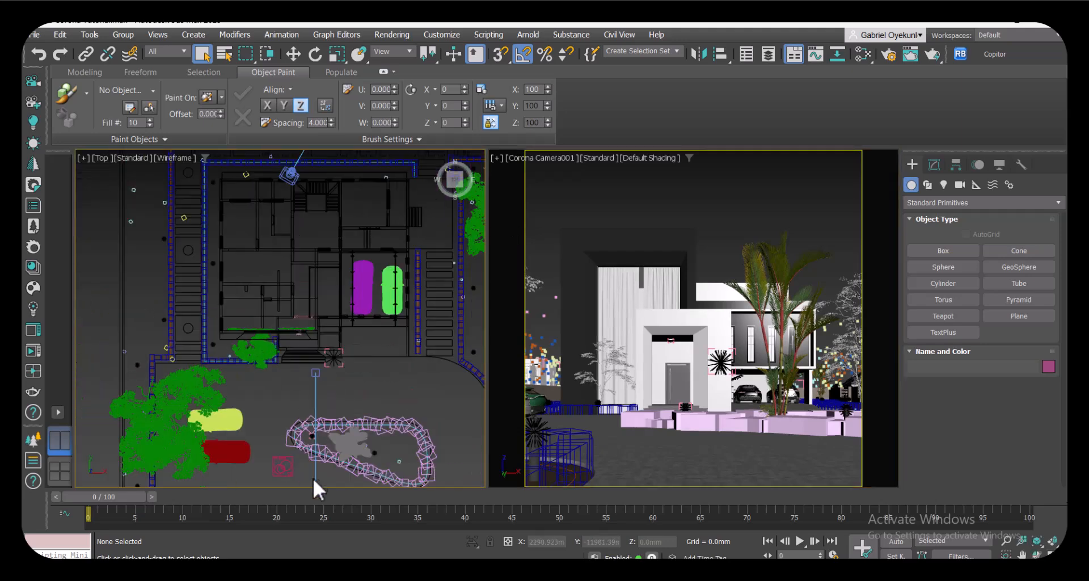
middle_click_drag(325, 394, 397, 209)
scroll(392, 230, "down", 5)
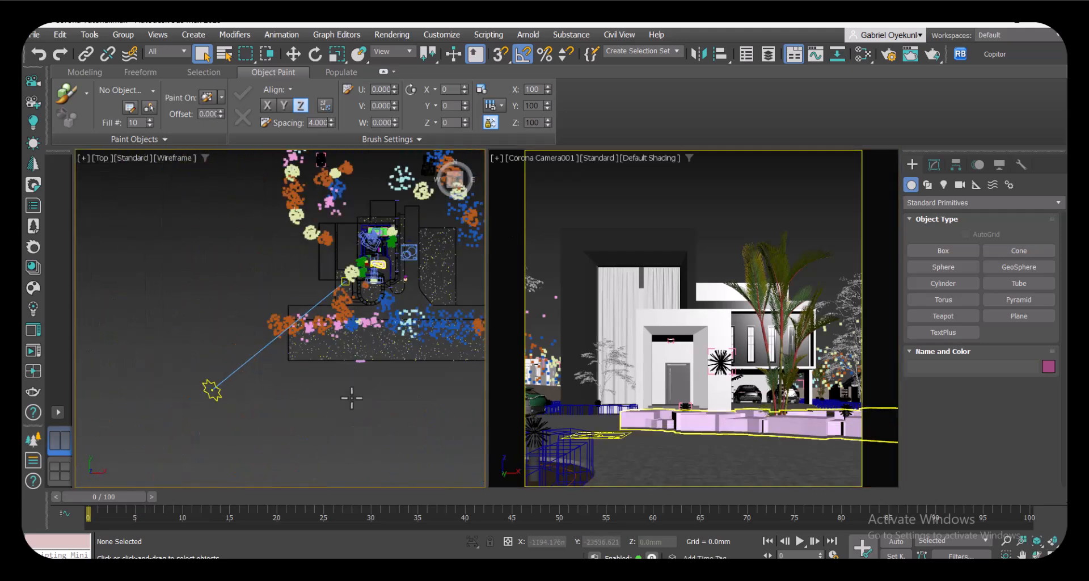
left_click(30, 351)
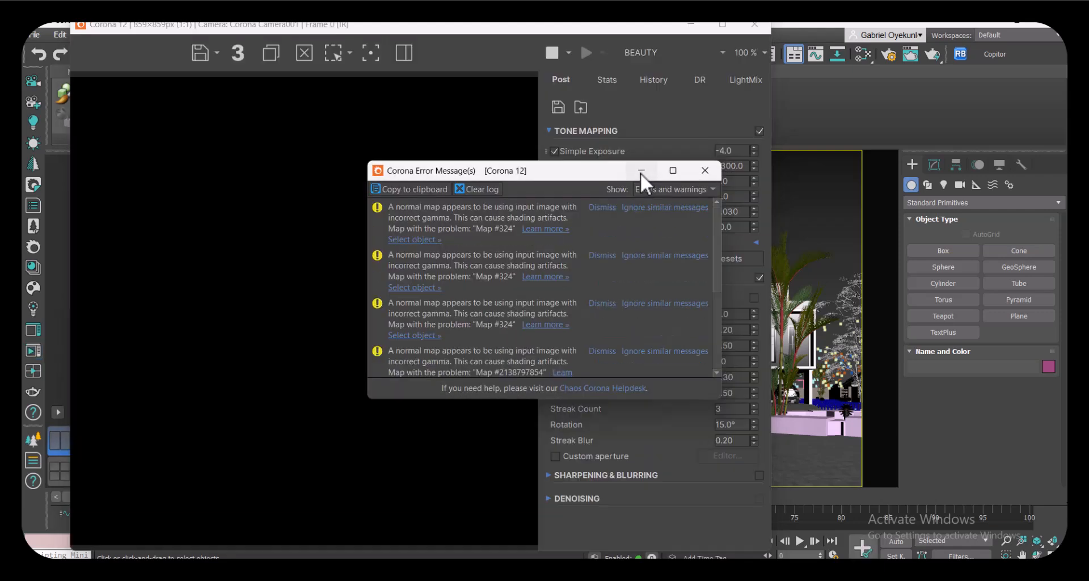
- Ignore all similar Corona warnings and errors in the log and minimise the error message window
left_click(662, 208)
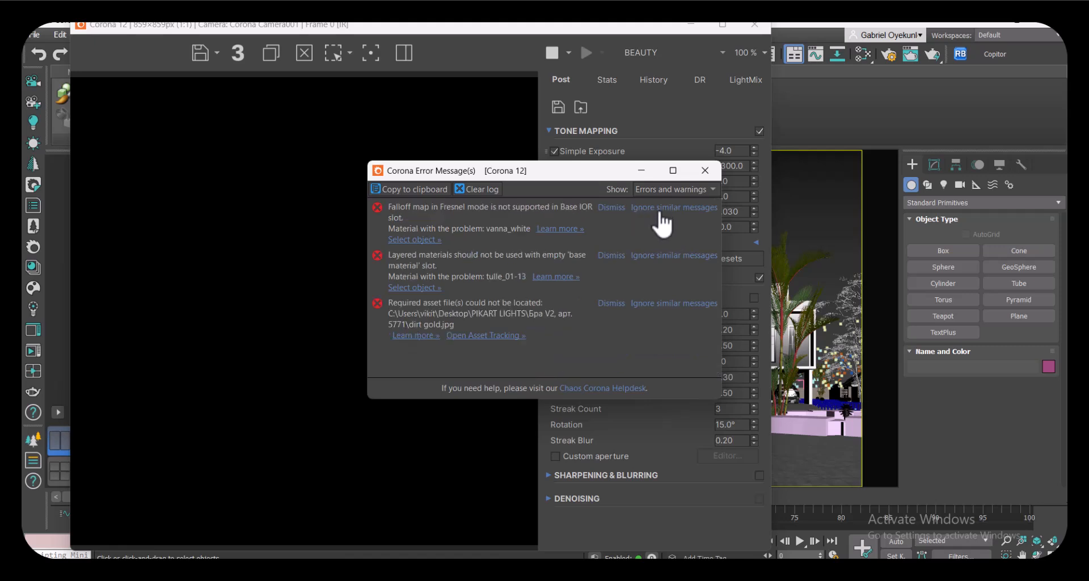
left_click(664, 207)
left_click(663, 207)
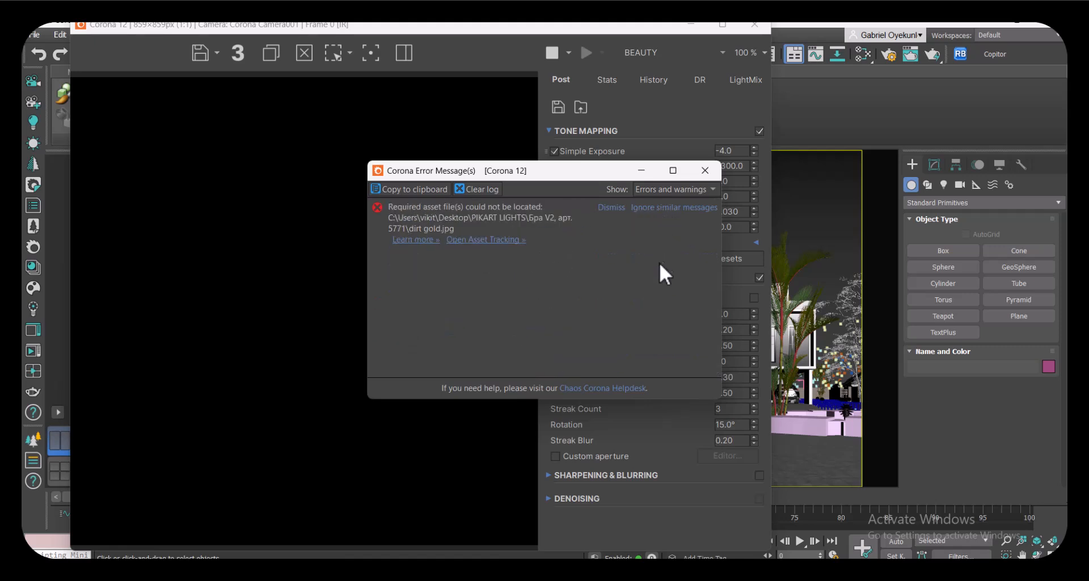
left_click(667, 208)
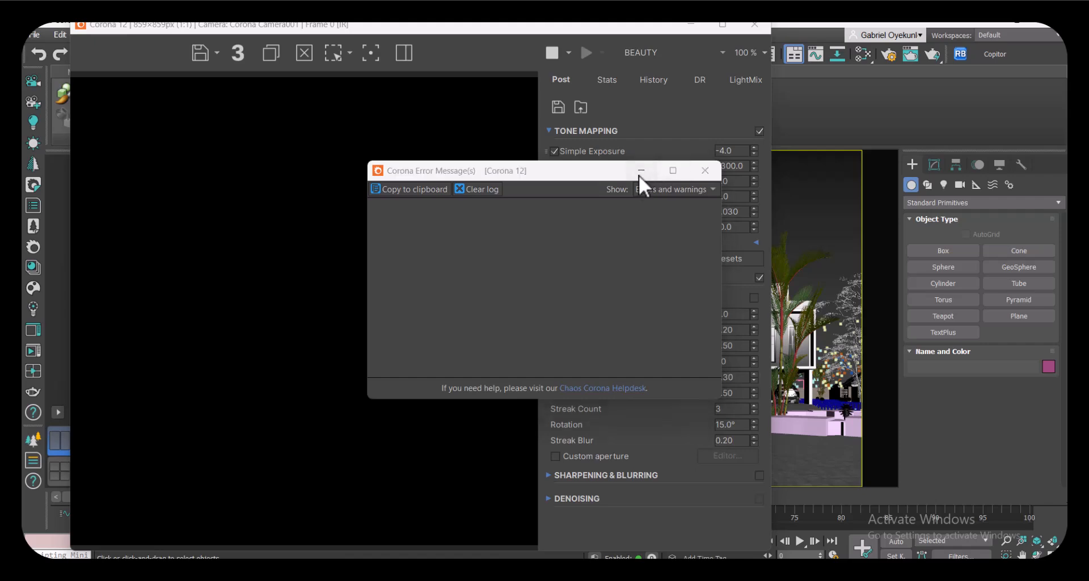
left_click(640, 170)
- Place the Corona frame buffer beside the top view so both the sun light and the render are accessible
left_click_drag(356, 21, 762, 39)
left_click_drag(684, 43, 690, 39)
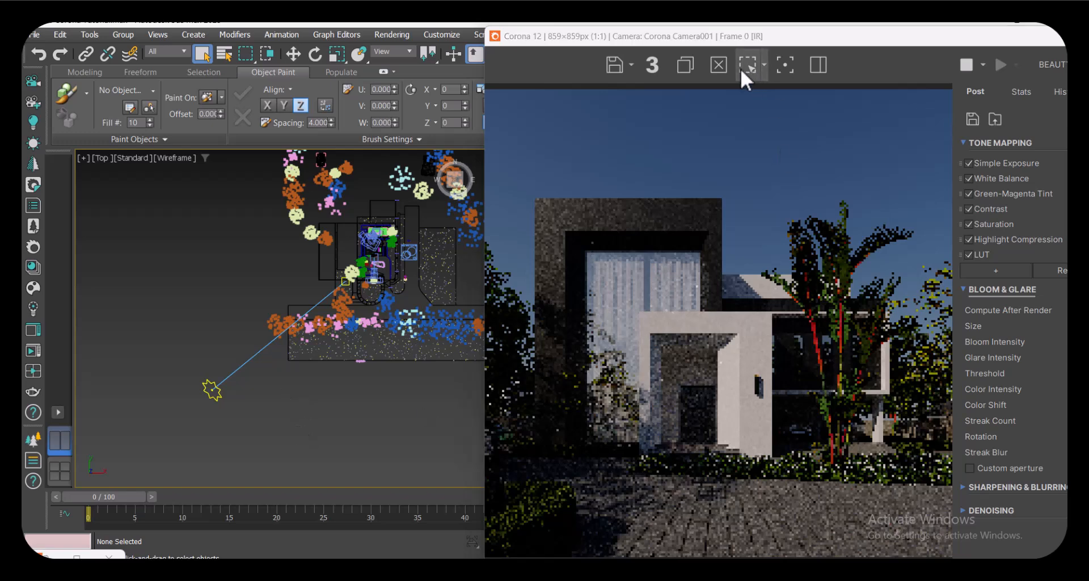
left_click_drag(713, 33, 709, 22)
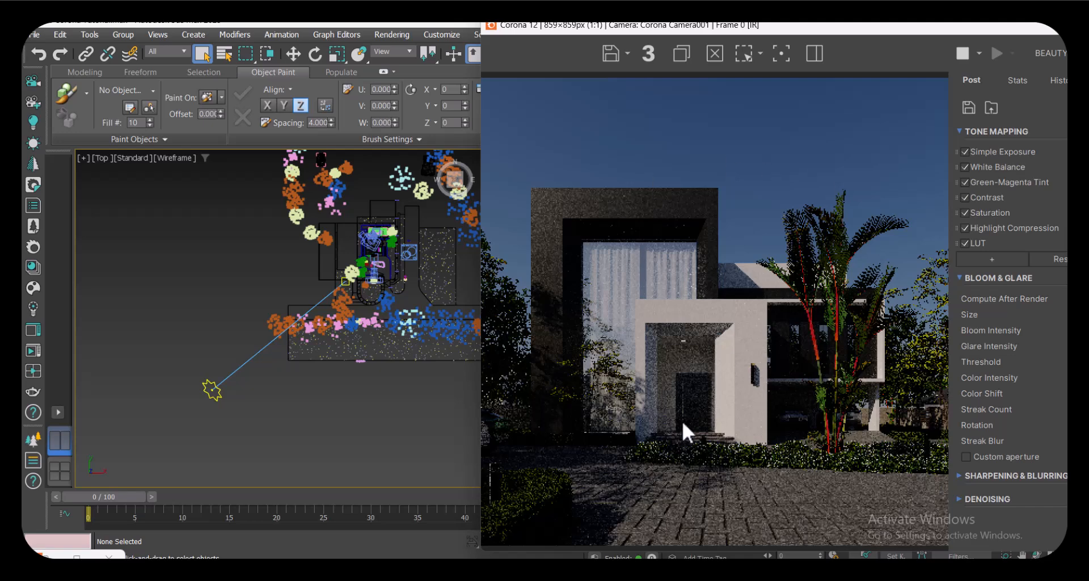
- Select the sun light in the top view and delete it from the scene
scroll(284, 434, "down", 4)
scroll(293, 420, "up", 6)
scroll(155, 346, "down", 3)
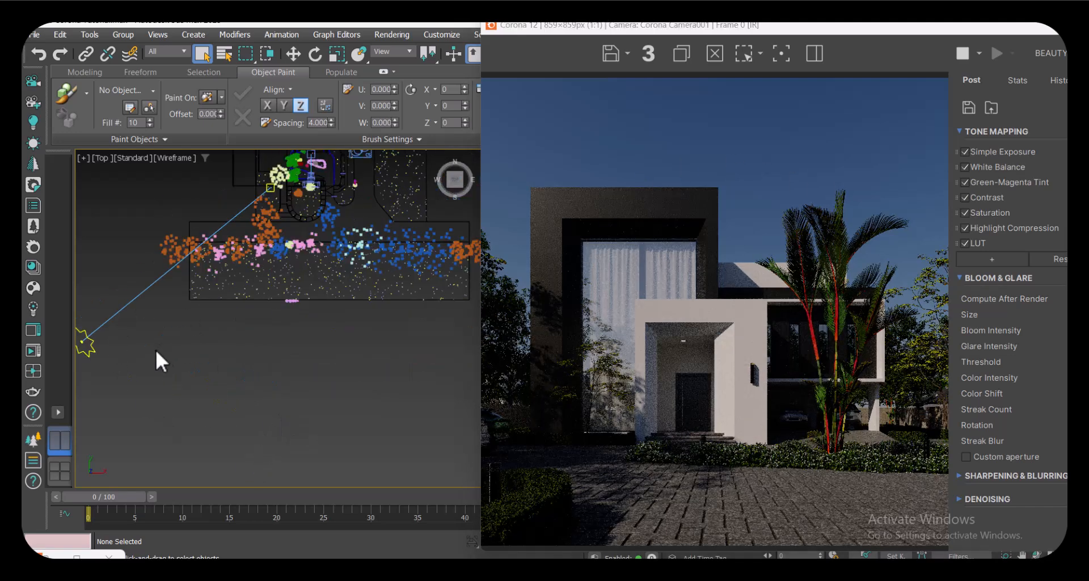
middle_click_drag(106, 342, 106, 350)
left_click(106, 350)
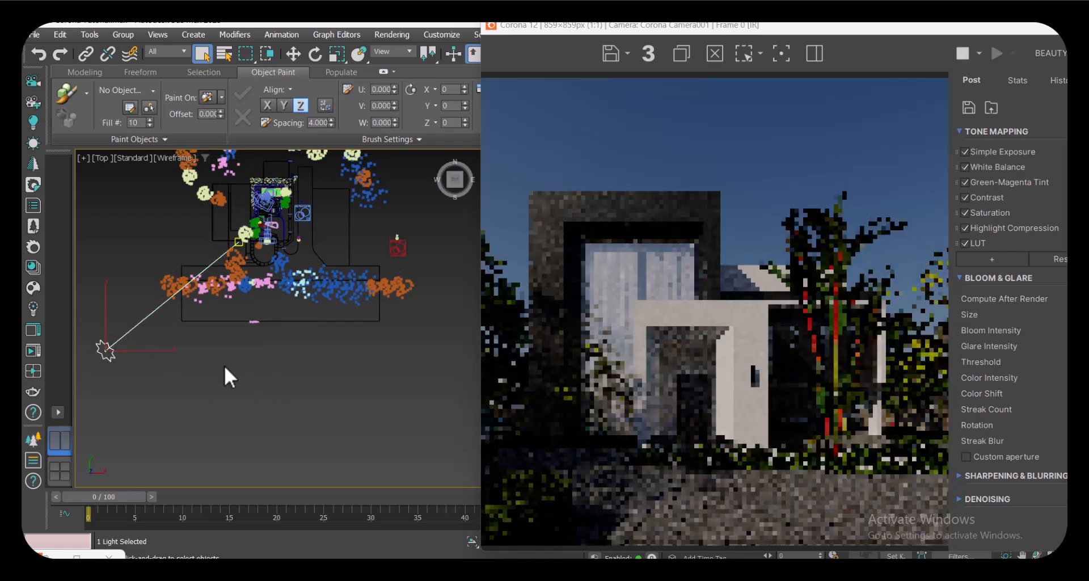
left_click(219, 367)
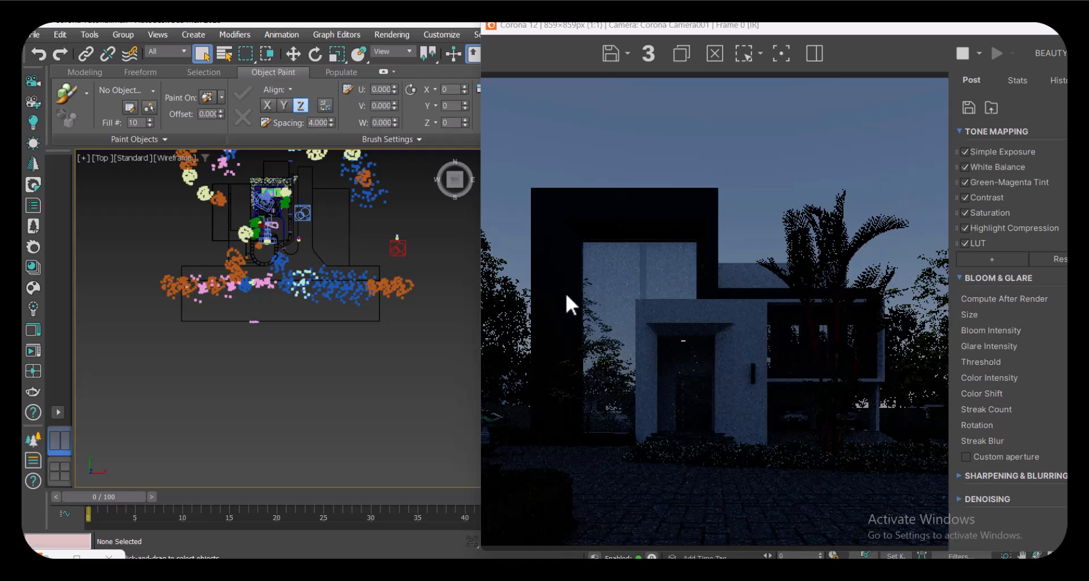
- Examine the reference image Evening Front.png against the current render and minimise it
left_click_drag(674, 25, 625, 23)
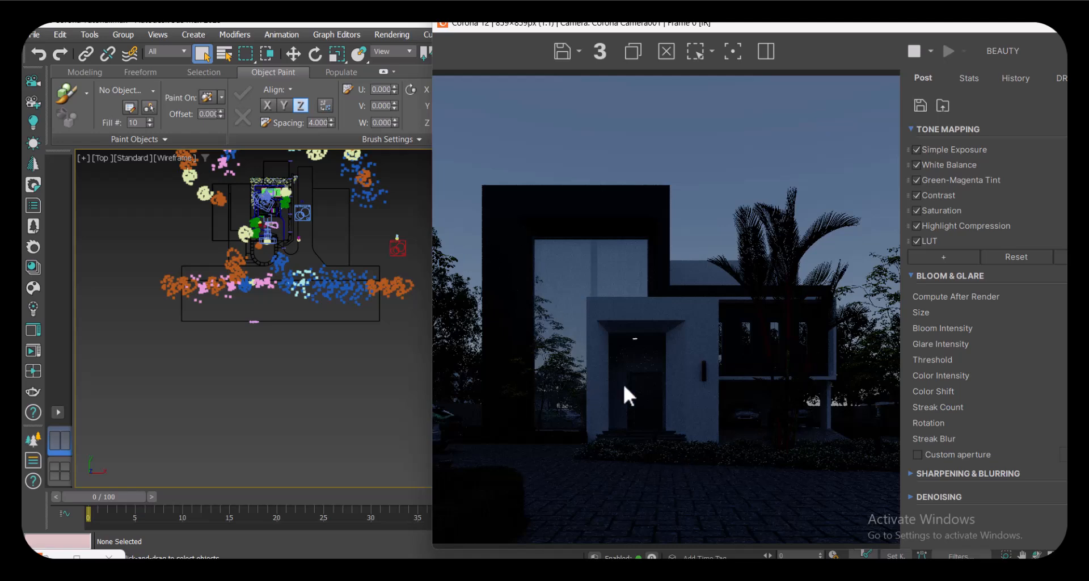
left_click_drag(547, 24, 557, 25)
mouse_move(696, 570)
left_click(695, 514)
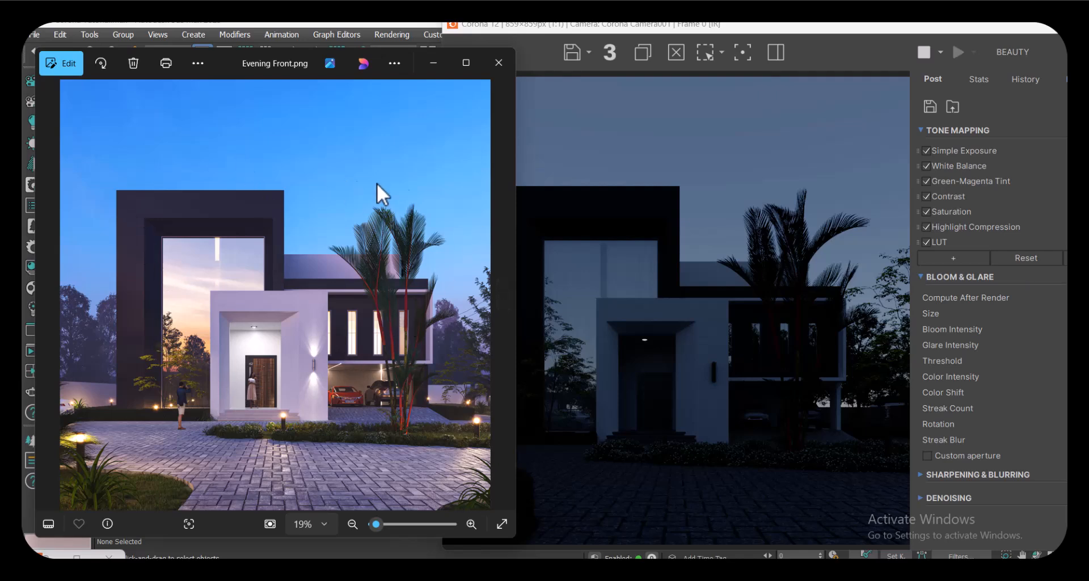
left_click(434, 63)
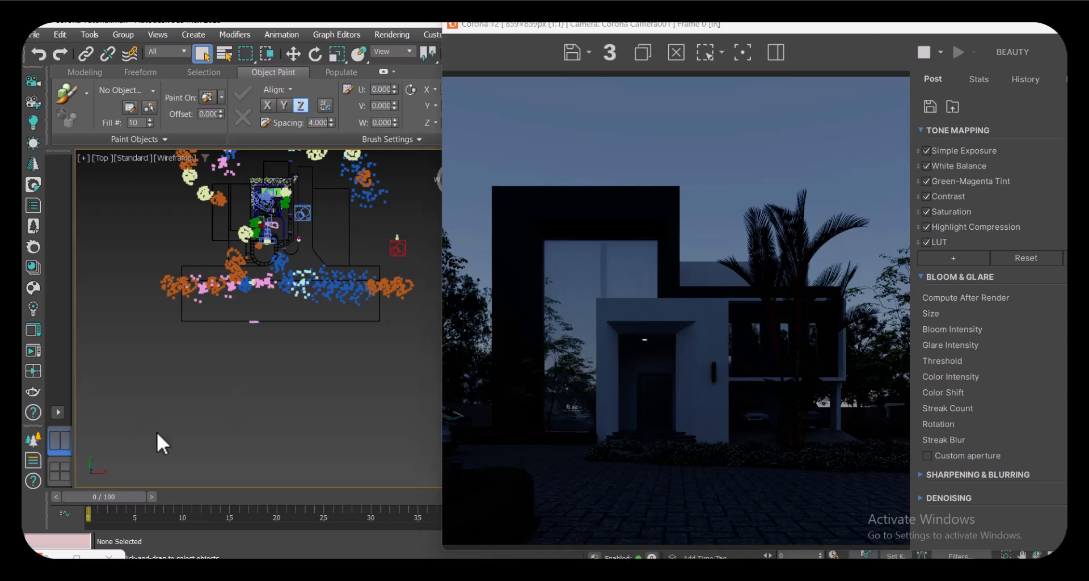
- Open the Chaos Cosmos asset browser from 3ds Max
left_click(31, 289)
left_click_drag(198, 55, 276, 55)
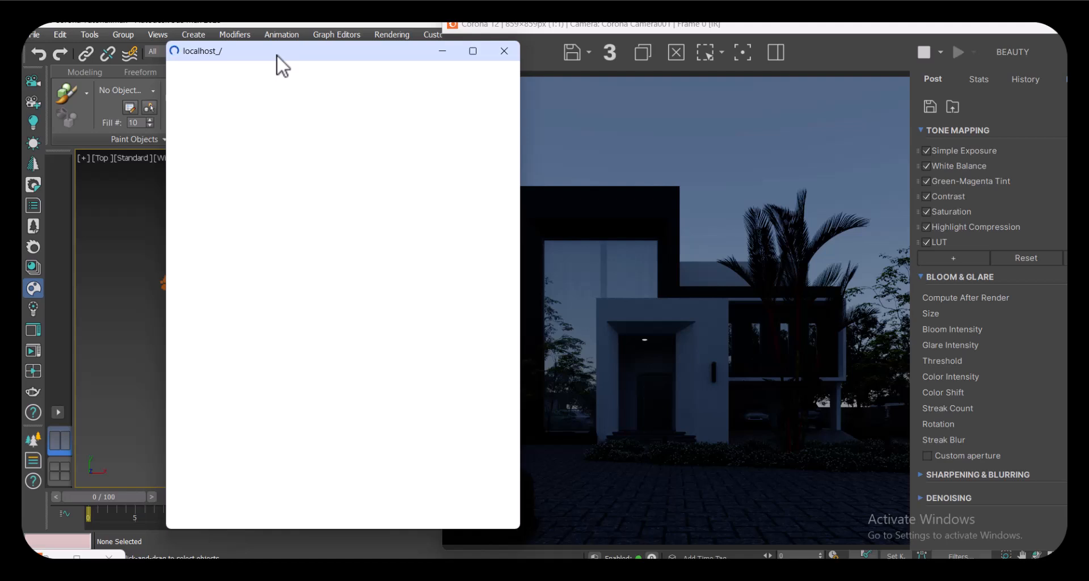
left_click_drag(277, 55, 323, 52)
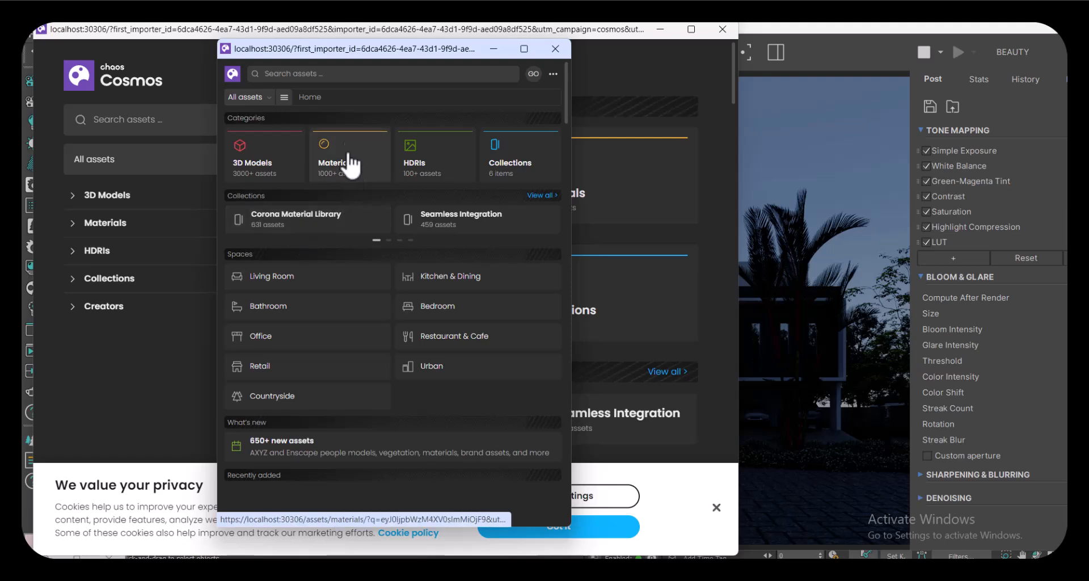
- Accept the cookie notice in the larger Cosmos window and close it, keeping only the compact browser window
left_click_drag(349, 49, 841, 73)
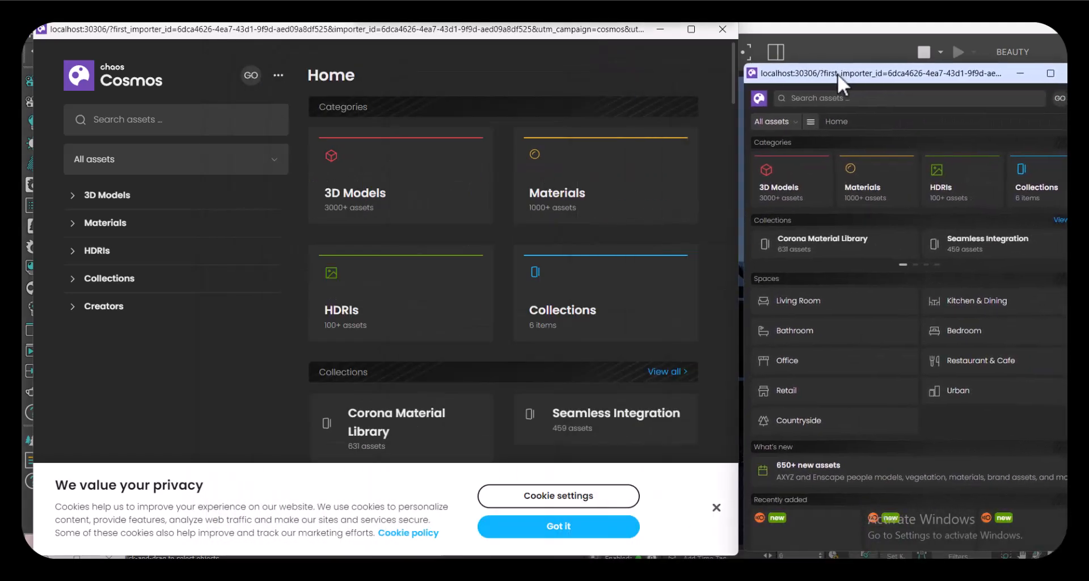
left_click(556, 528)
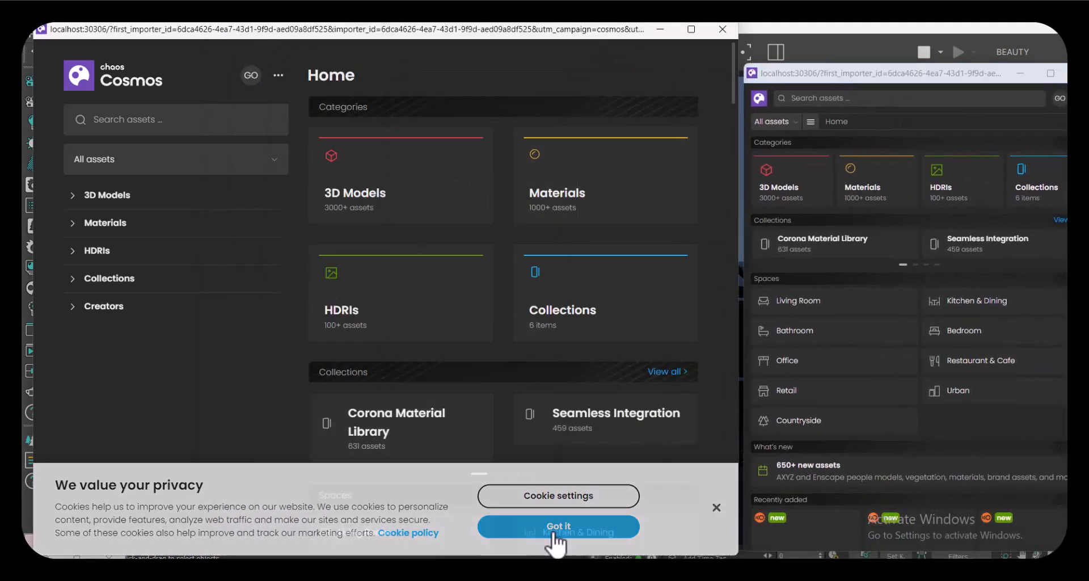
scroll(464, 473, "down", 1)
scroll(462, 480, "down", 10)
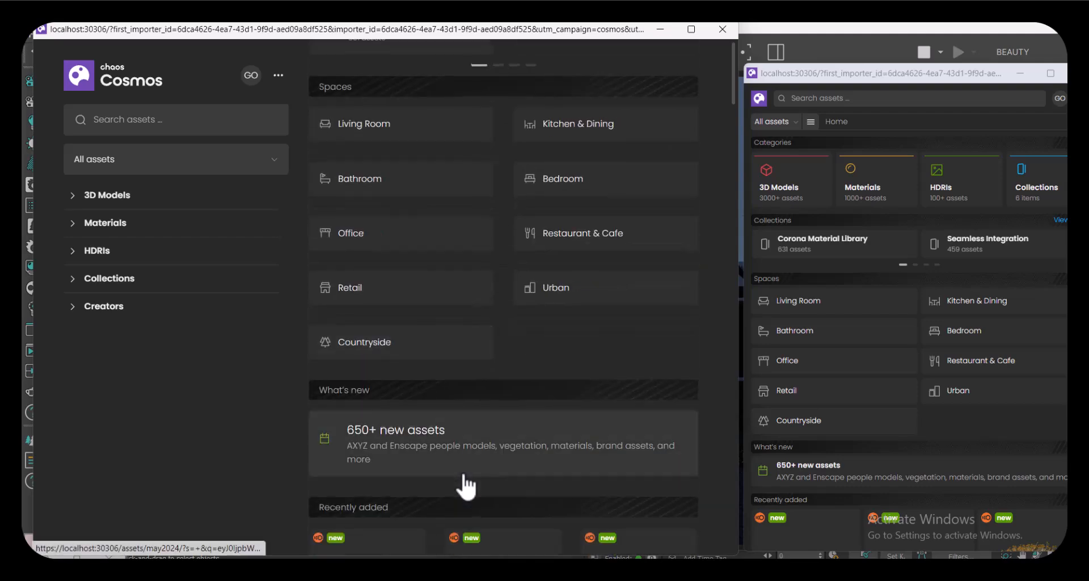
left_click(721, 29)
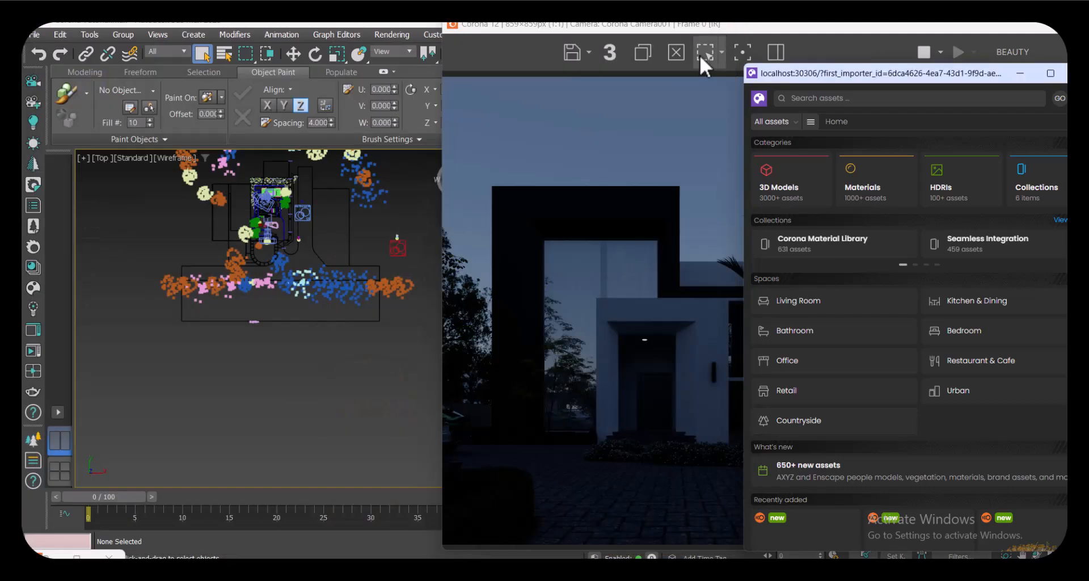
left_click_drag(831, 72, 437, 54)
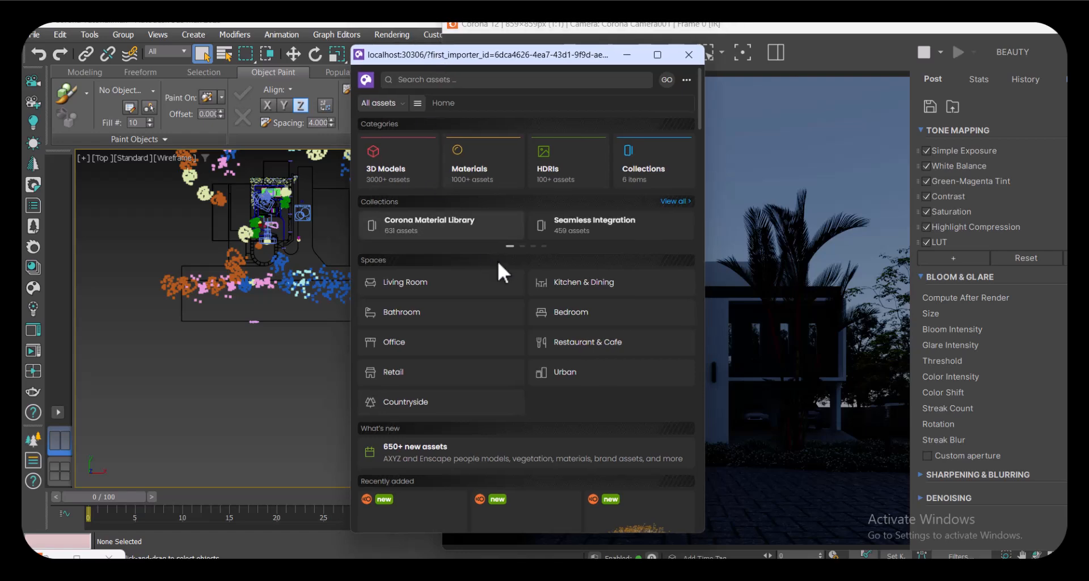
- Show the Evening category of the HDRIs in the Cosmos browser
scroll(540, 420, "down", 15)
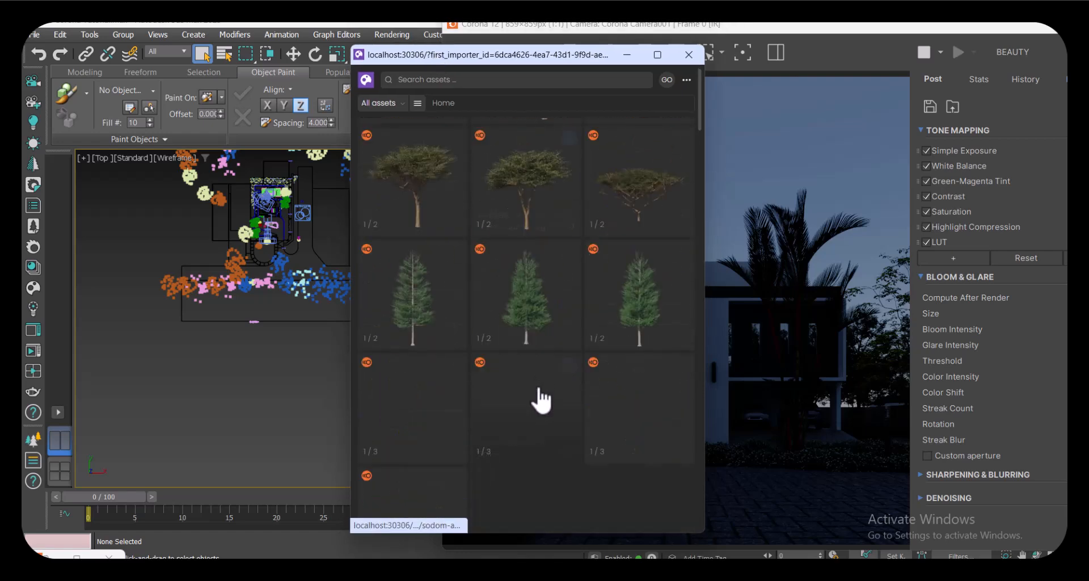
scroll(539, 389, "up", 15)
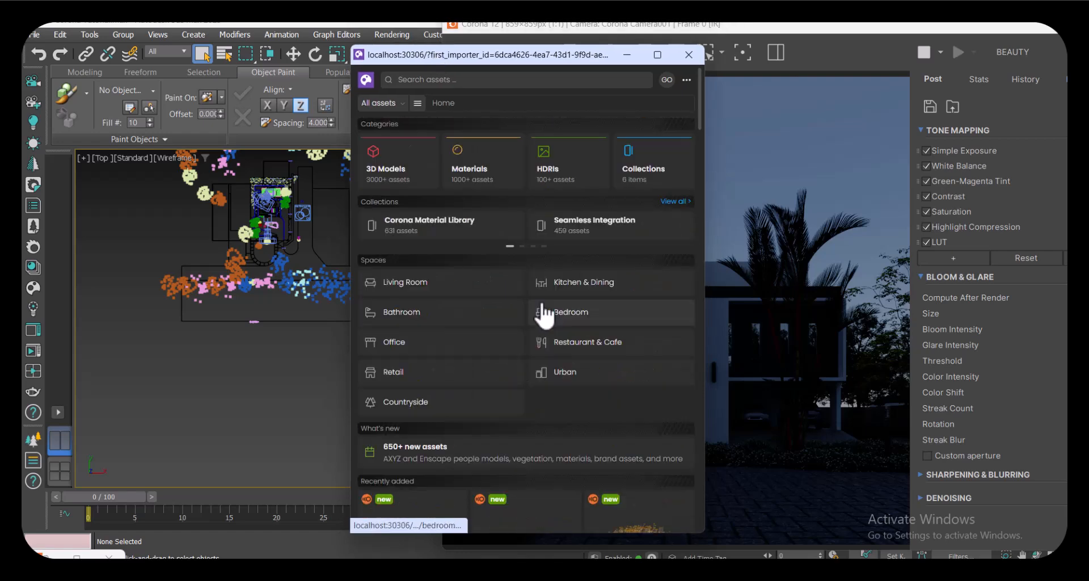
left_click(560, 168)
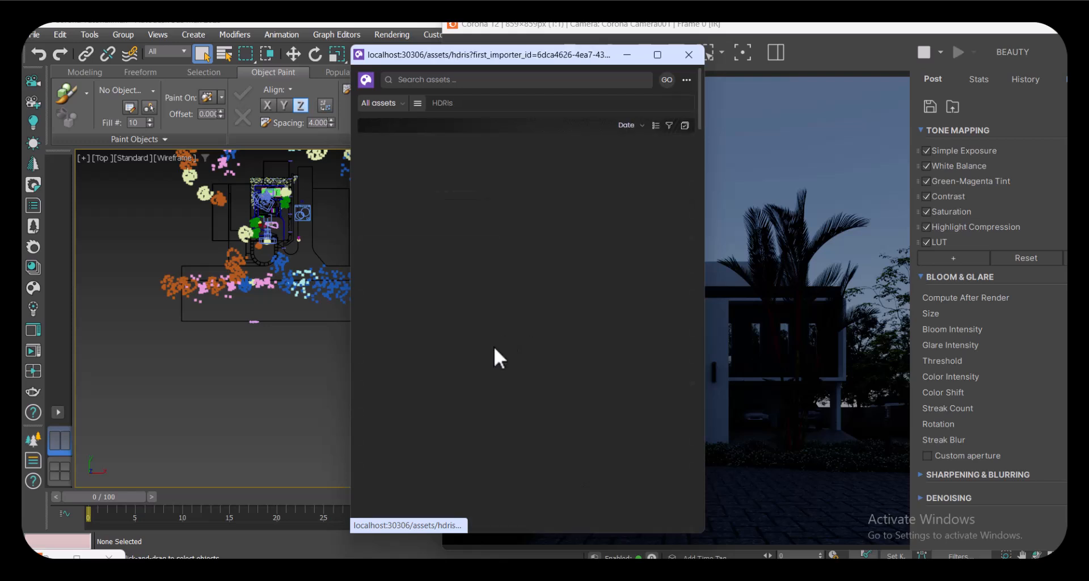
left_click(418, 103)
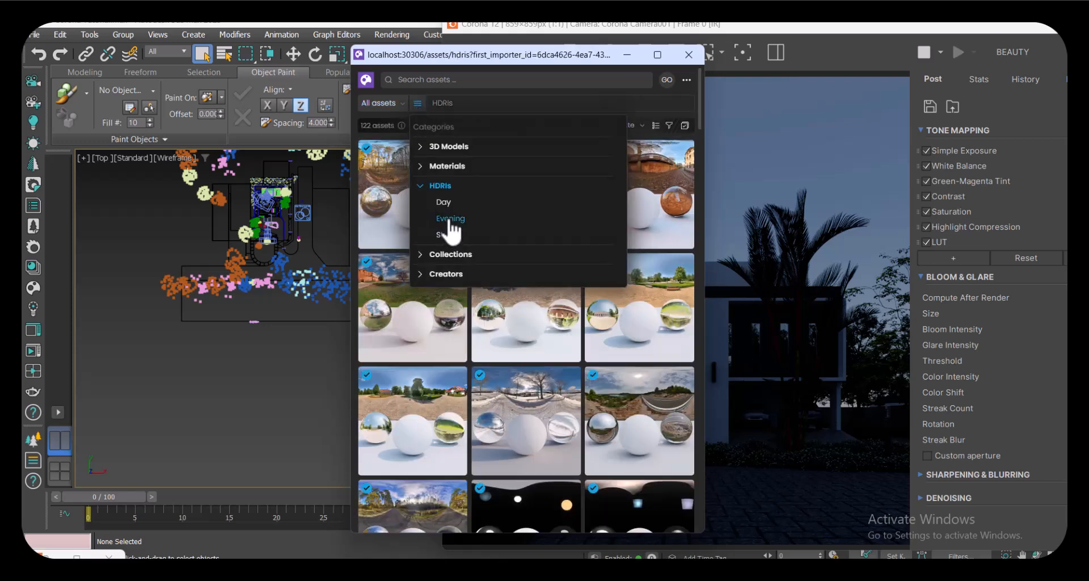
left_click(450, 220)
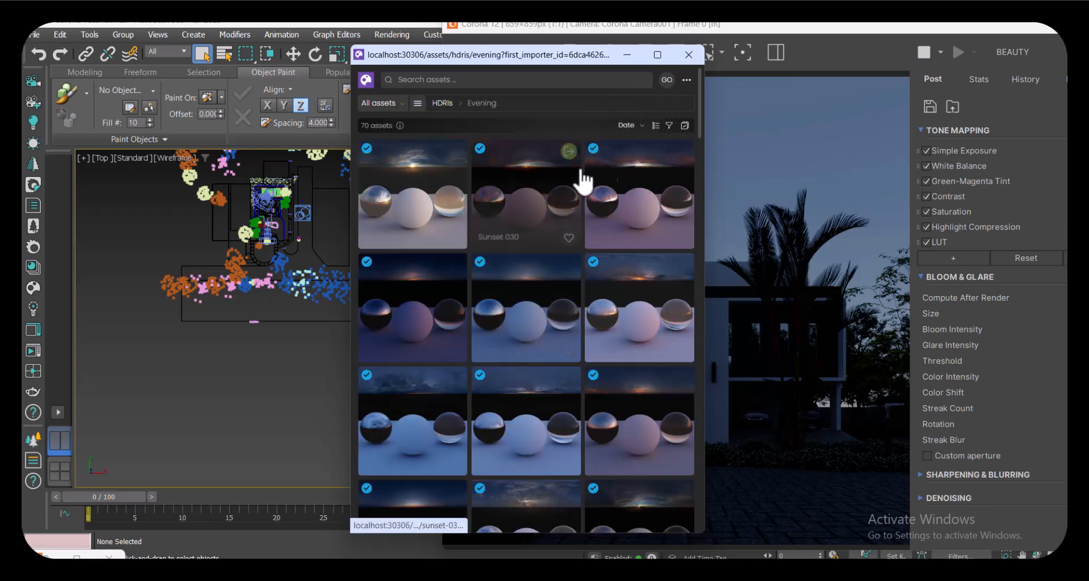
- Import the Sunset 018 evening HDRI into the scene and minimise the Cosmos browser
scroll(440, 295, "down", 5)
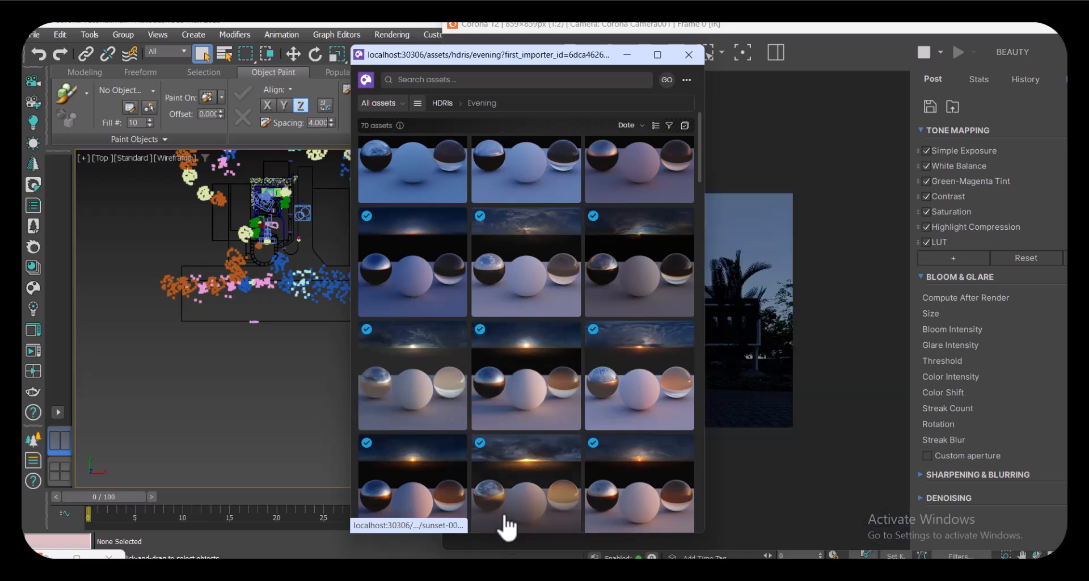
scroll(503, 519, "down", 1)
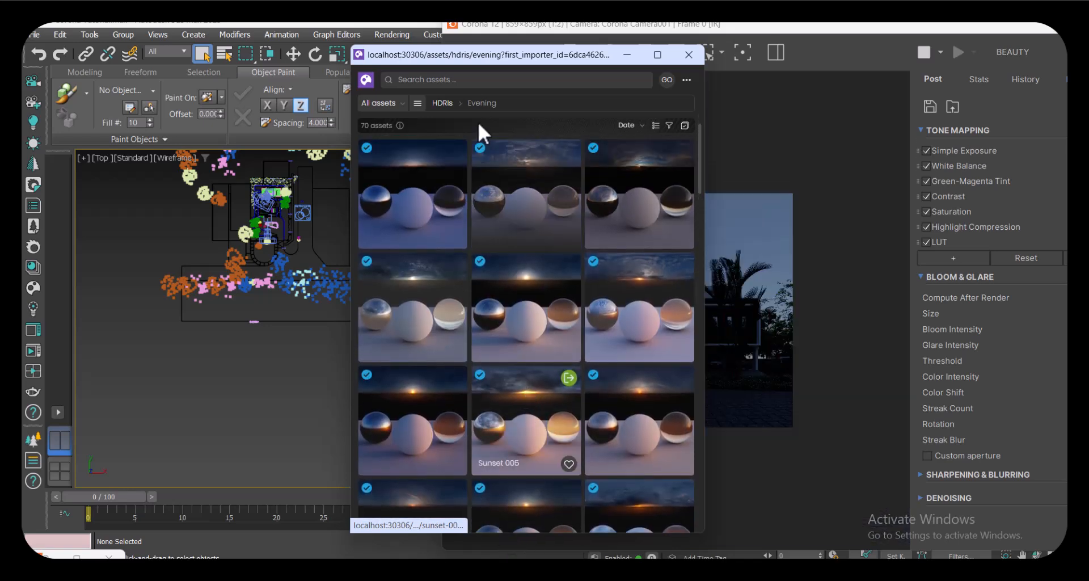
left_click_drag(460, 54, 183, 73)
scroll(615, 264, "up", 1)
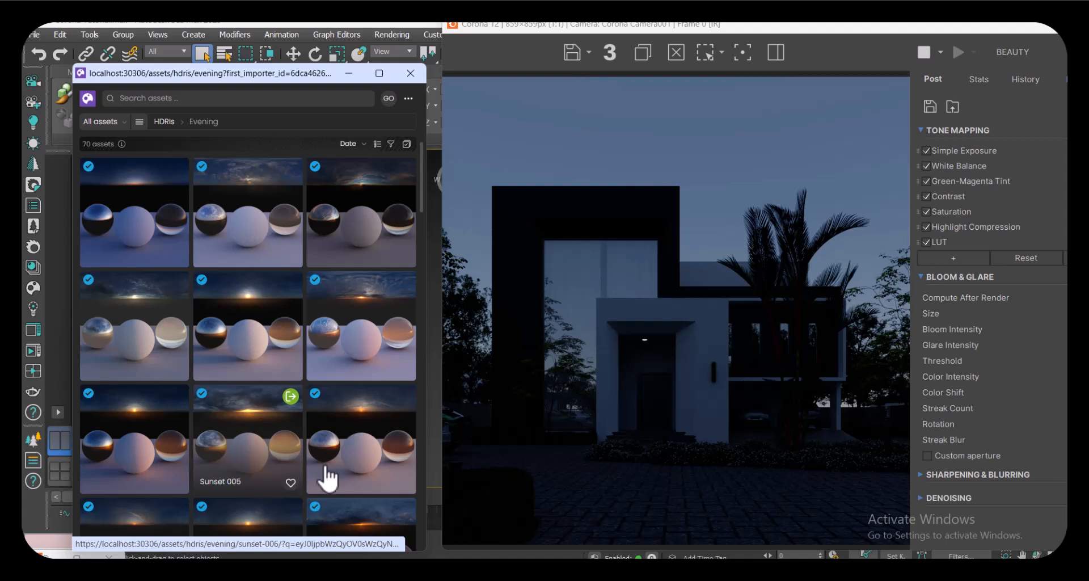
scroll(299, 383, "down", 3)
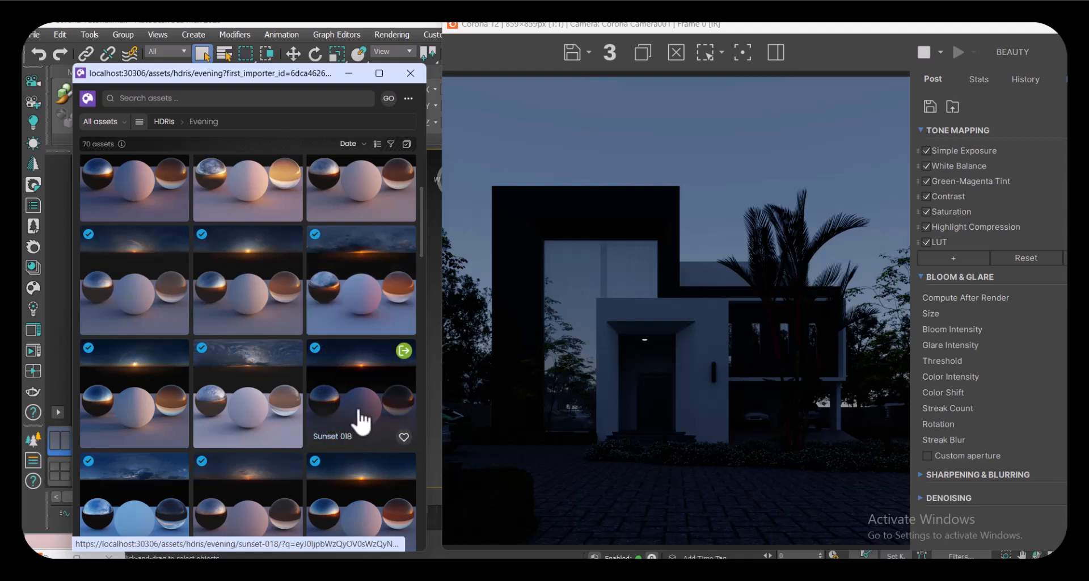
left_click(404, 351)
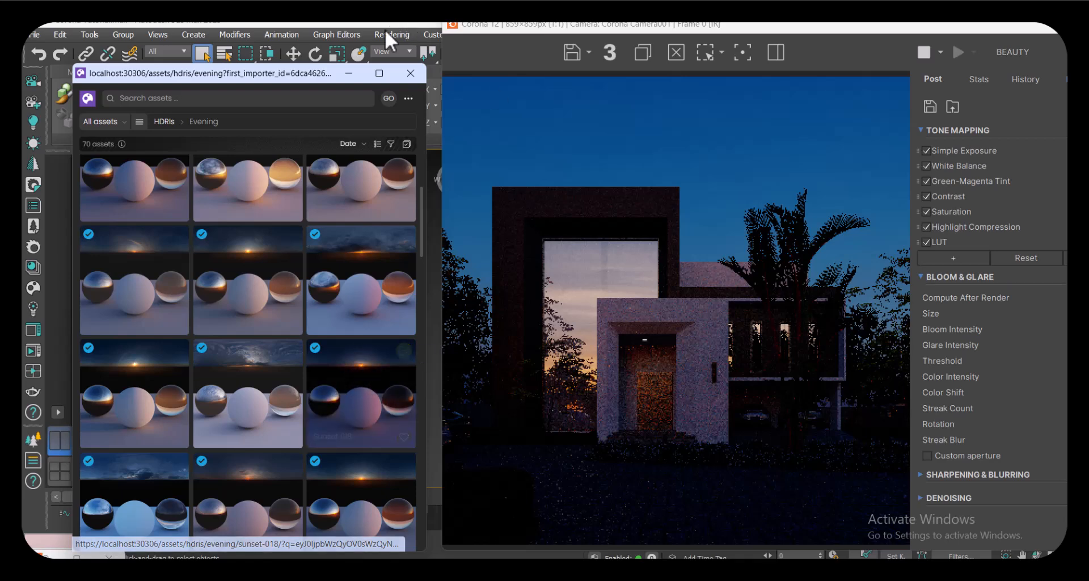
left_click(349, 74)
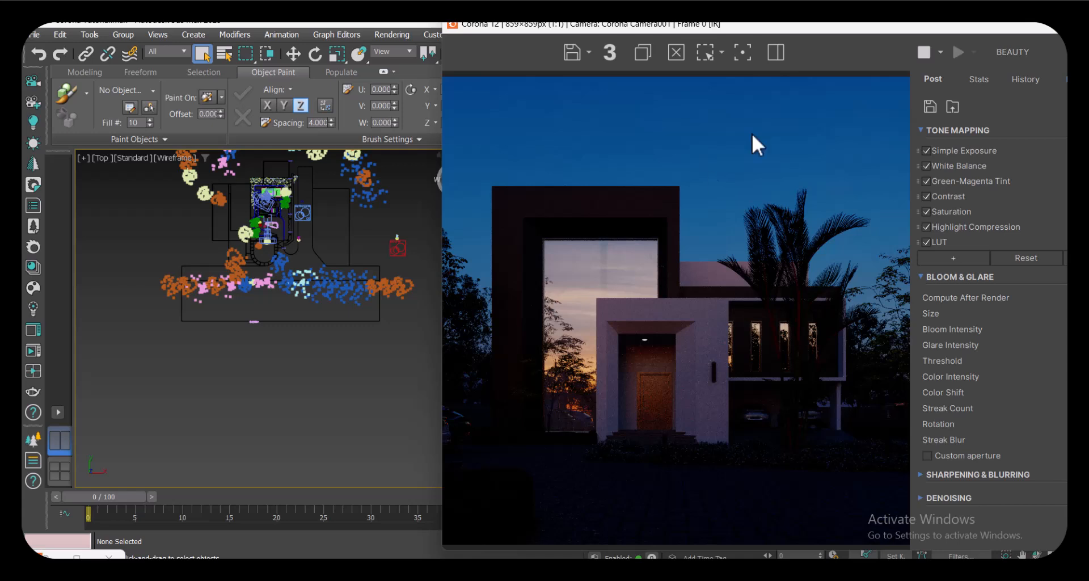
- Move the frame buffer so its post settings are visible and bring up Evening Front.png for comparison
left_click_drag(689, 23, 436, 37)
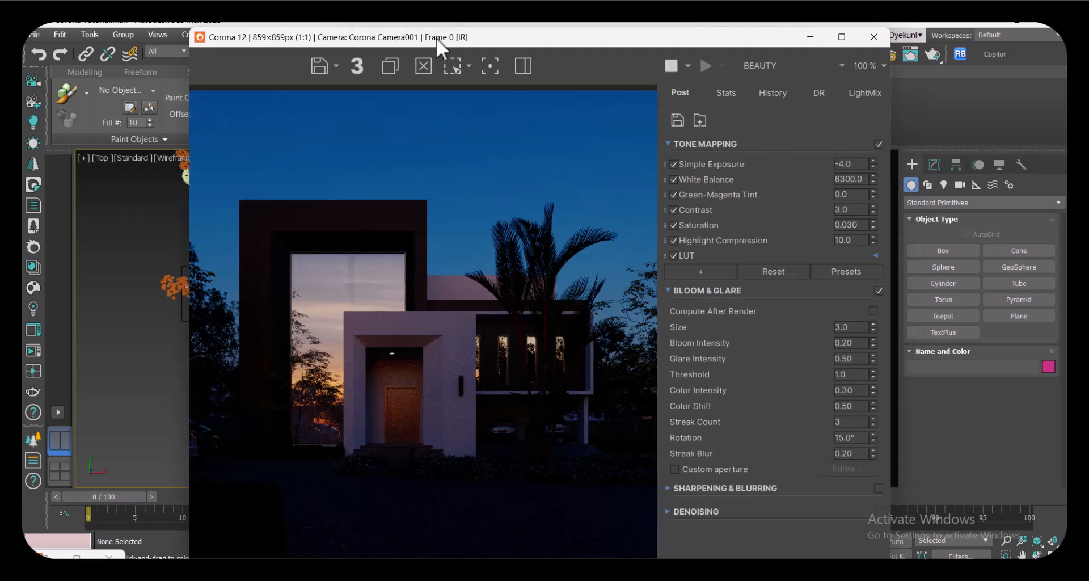
left_click_drag(437, 38, 531, 32)
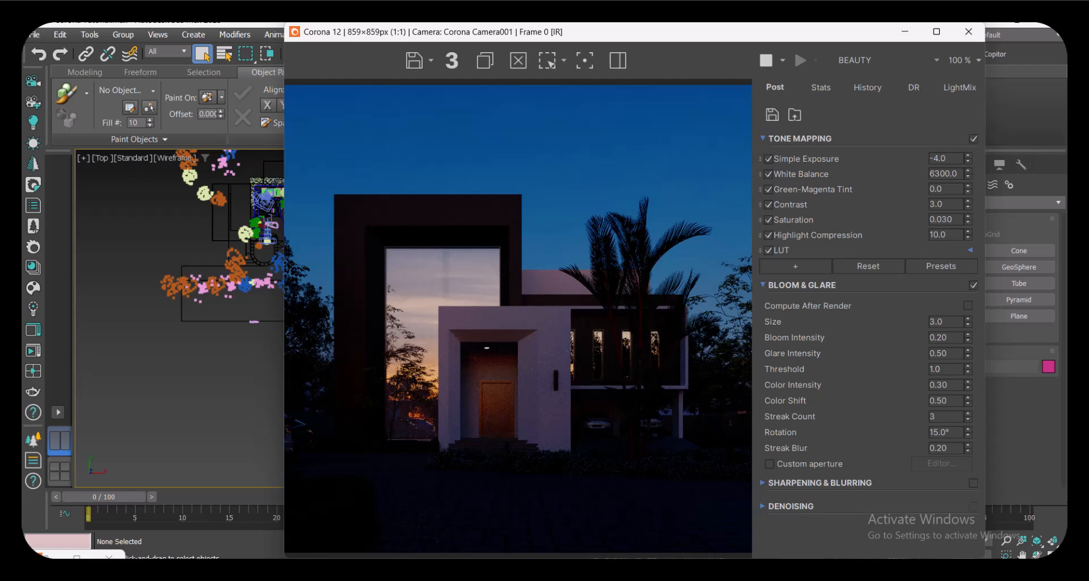
left_click(560, 570)
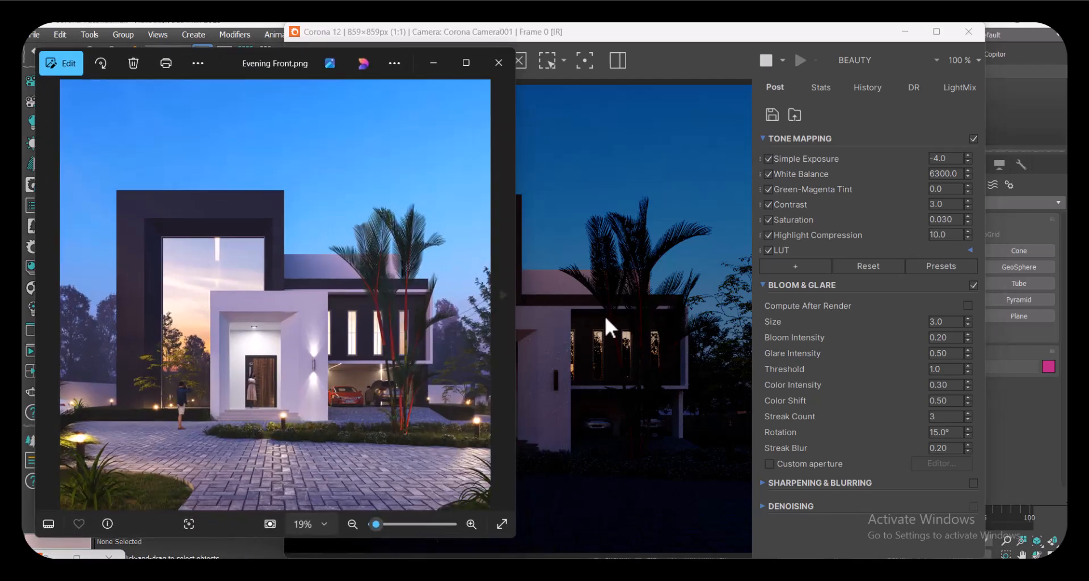
- Set the frame buffer's Simple Exposure to 0 and compare the render with the Evening Front.png reference
left_click(617, 323)
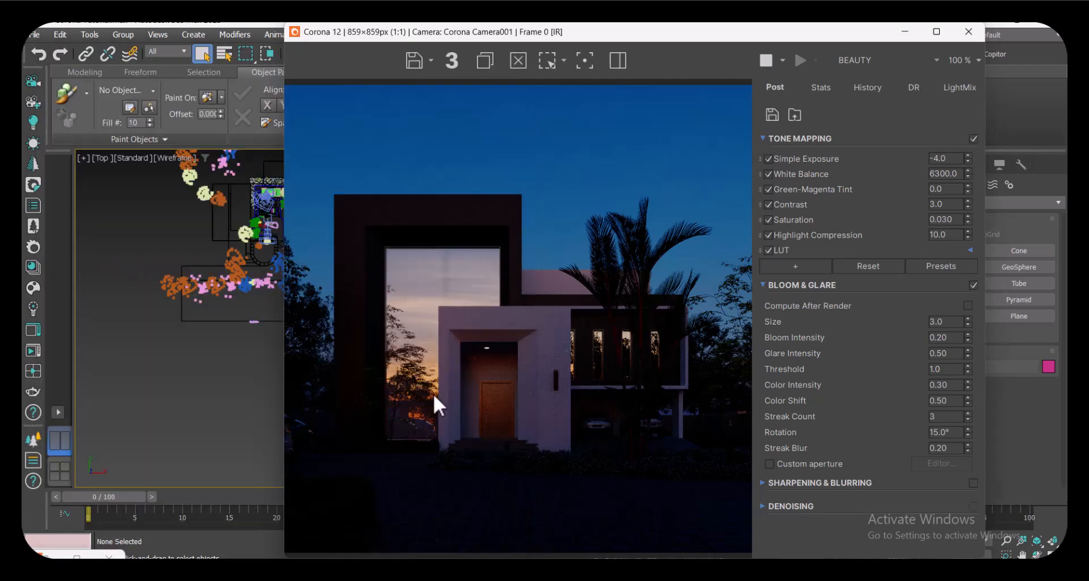
double_click(946, 158)
type("0")
key("Return")
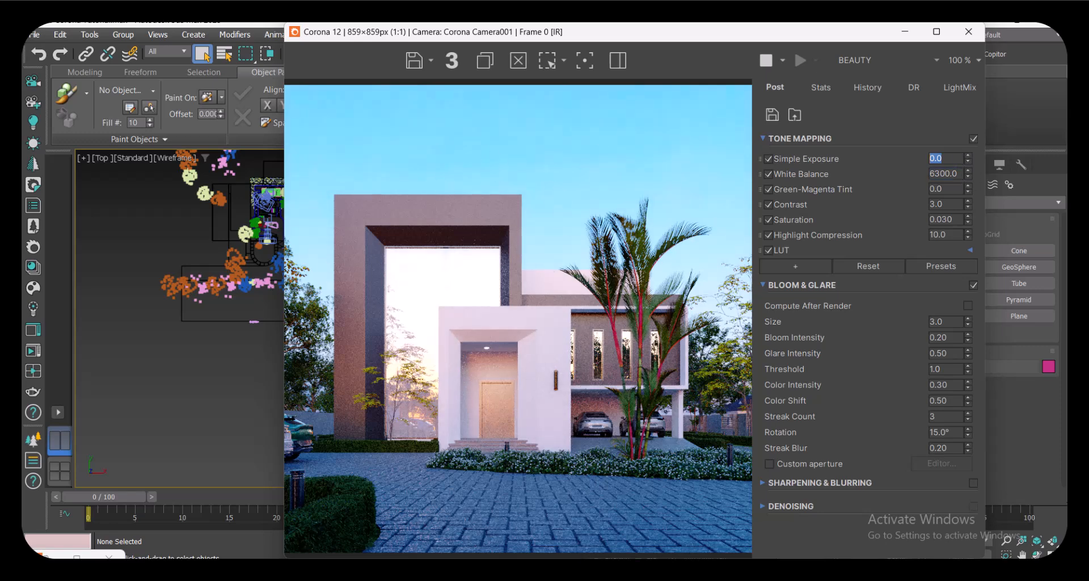
key("alt+Tab")
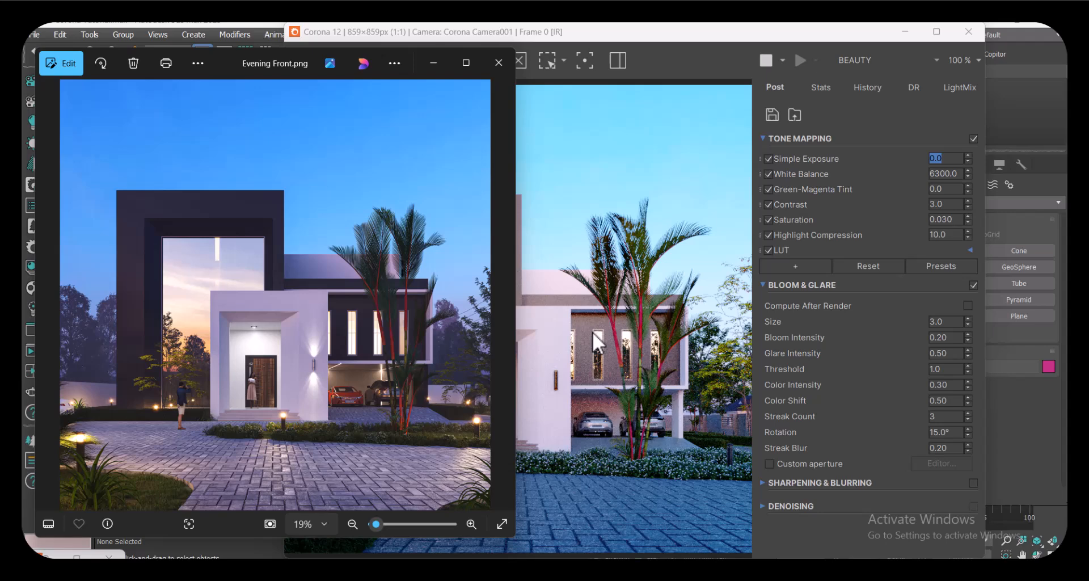
left_click(432, 63)
- Move the frame buffer aside and open the Scene settings of Render Setup
left_click_drag(472, 29, 626, 131)
left_click(890, 55)
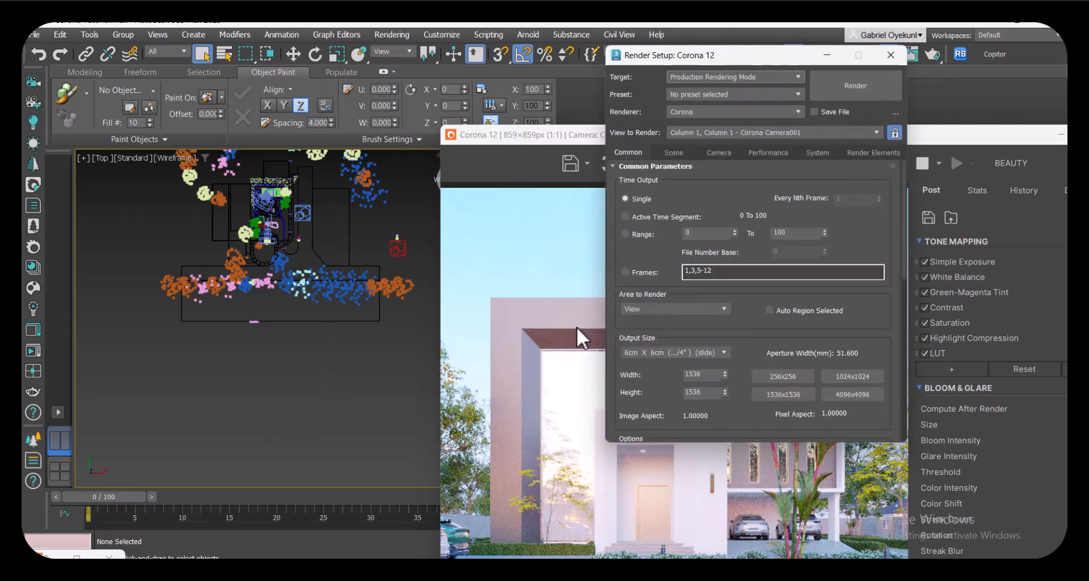
left_click_drag(694, 57, 702, 148)
left_click(272, 221)
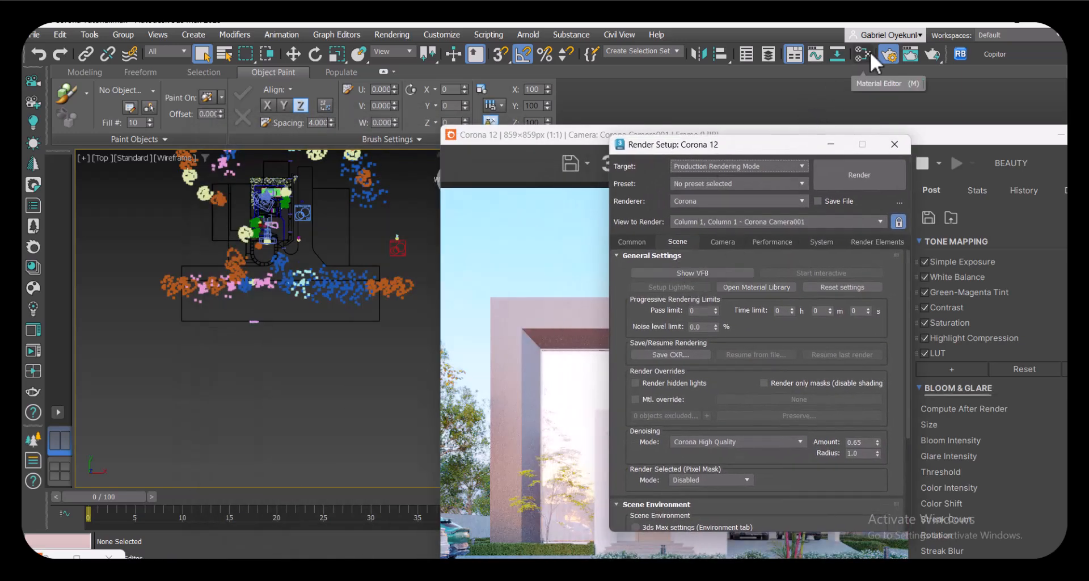
- Open the Slate Material Editor and arrange it side by side with the Render Setup window
key("m")
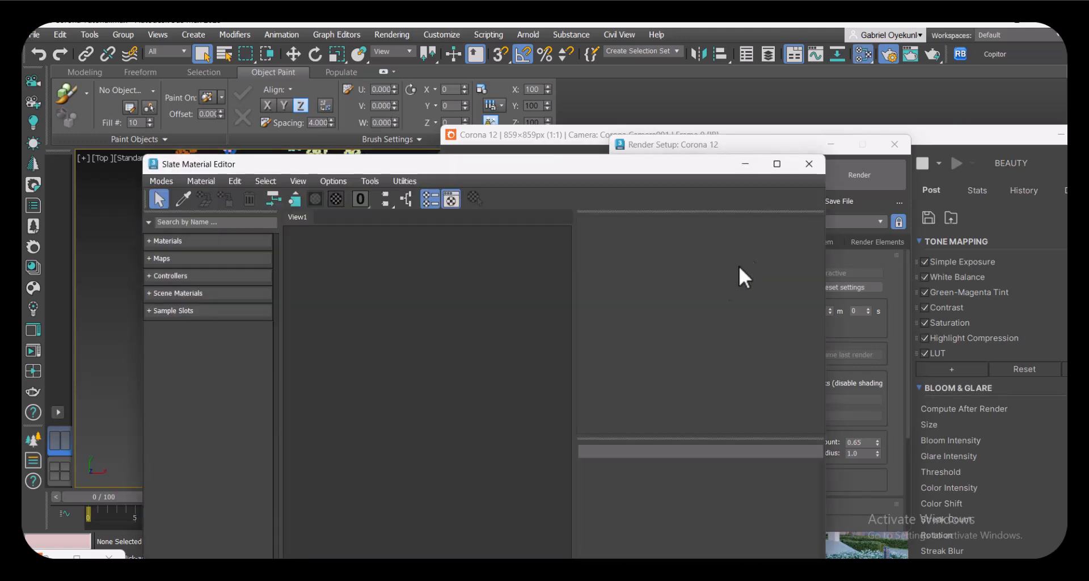
left_click_drag(482, 166, 363, 154)
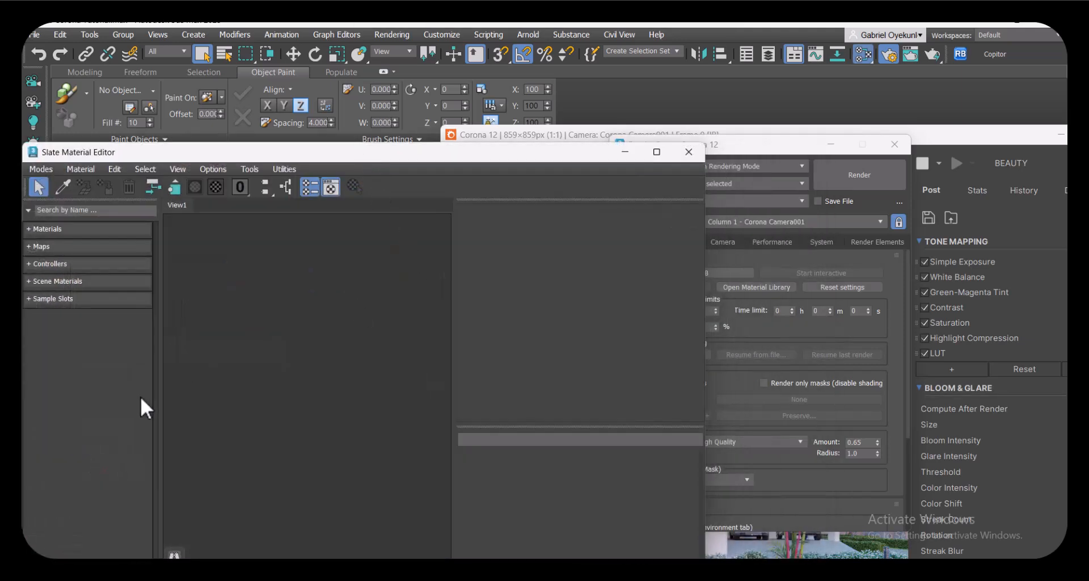
left_click_drag(734, 143, 791, 125)
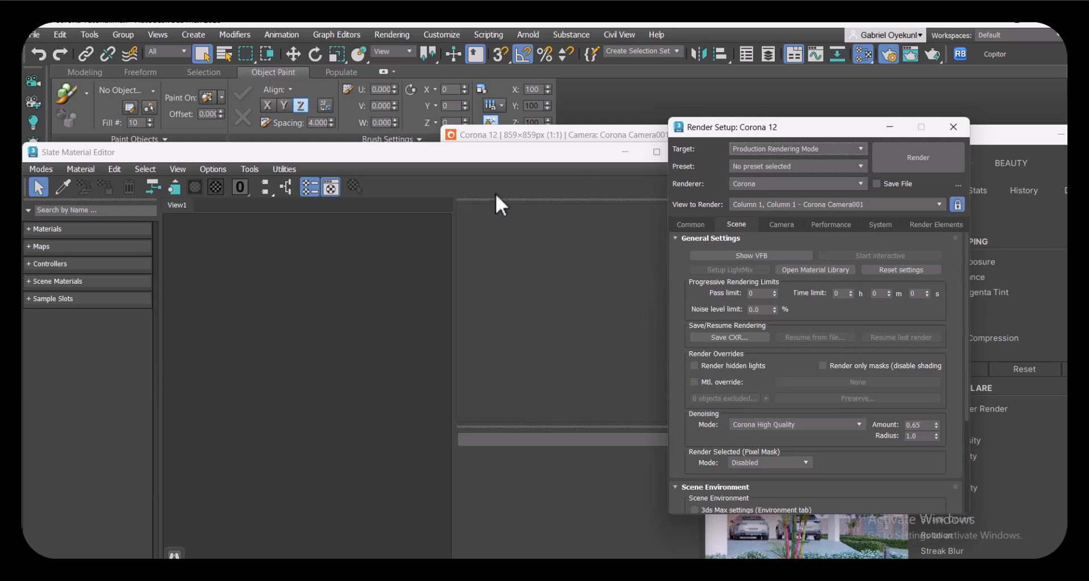
left_click_drag(474, 158, 438, 134)
- Switch the Scene Environment to 3ds Max settings (Environment tab) and bring the frame buffer forward to view the render
left_click_drag(698, 432, 712, 334)
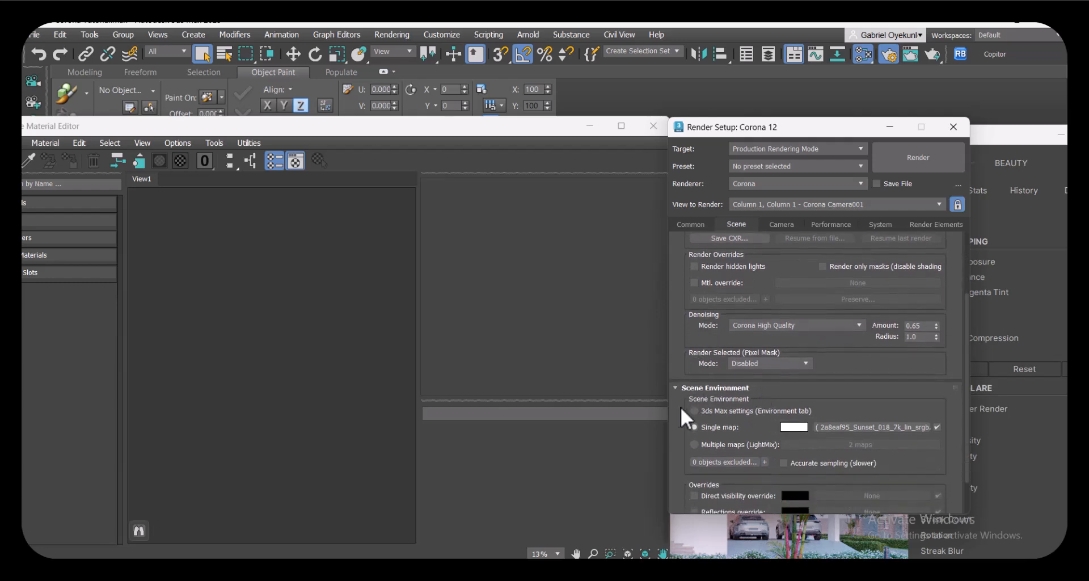
left_click_drag(692, 400, 697, 345)
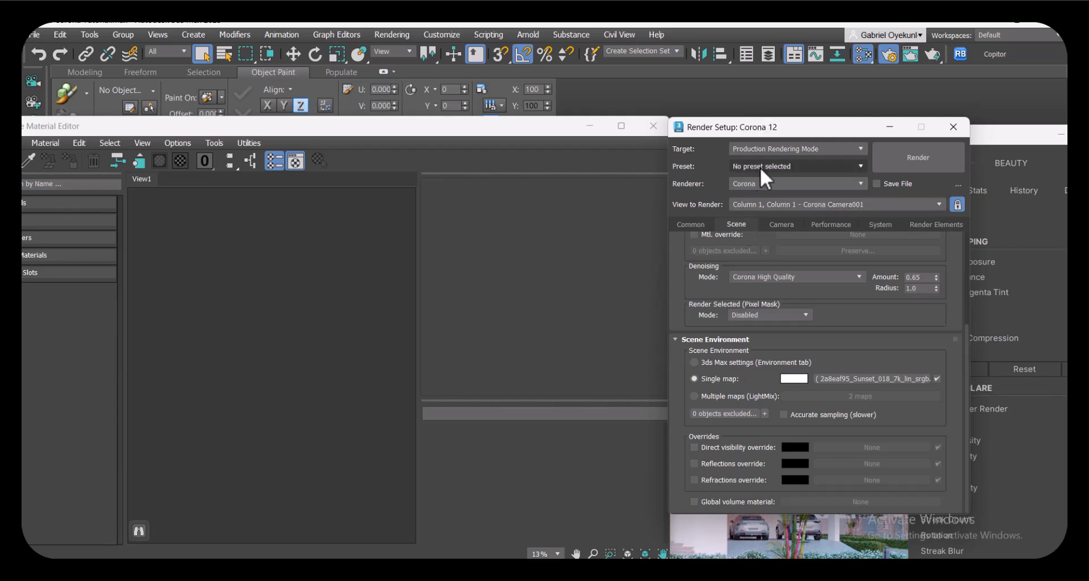
left_click(696, 362)
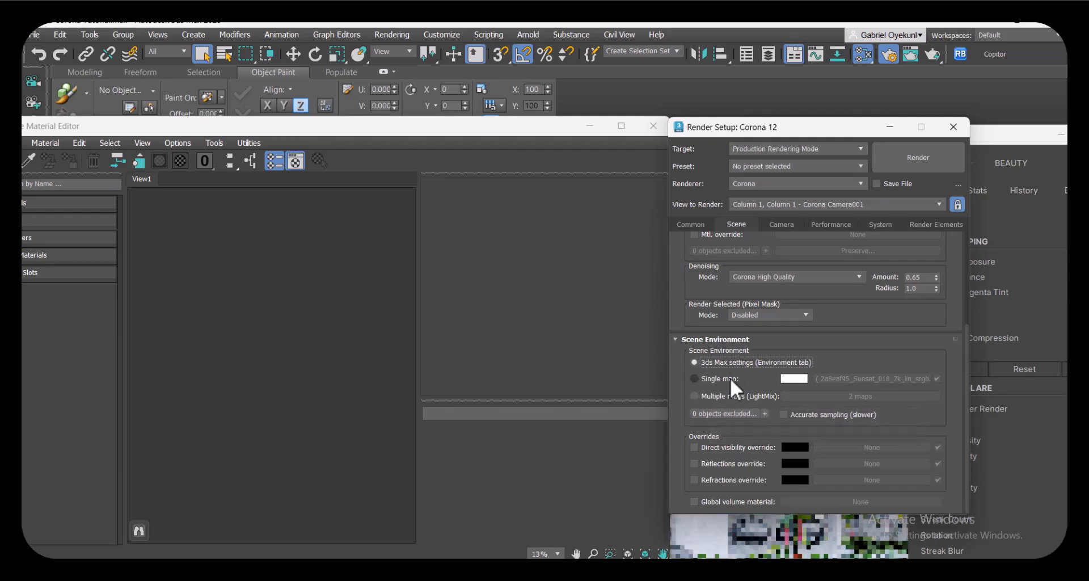
left_click(749, 548)
left_click_drag(666, 131, 639, 87)
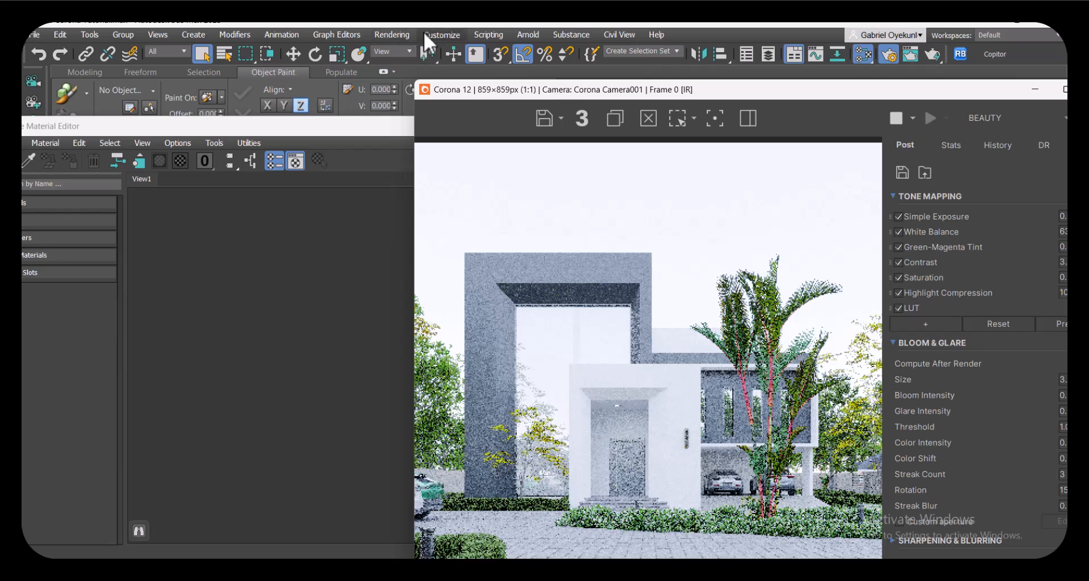
- Check the environment map assigned in Environment and Effects, and glance at the evening HDRIs in the Cosmos browser
left_click(391, 35)
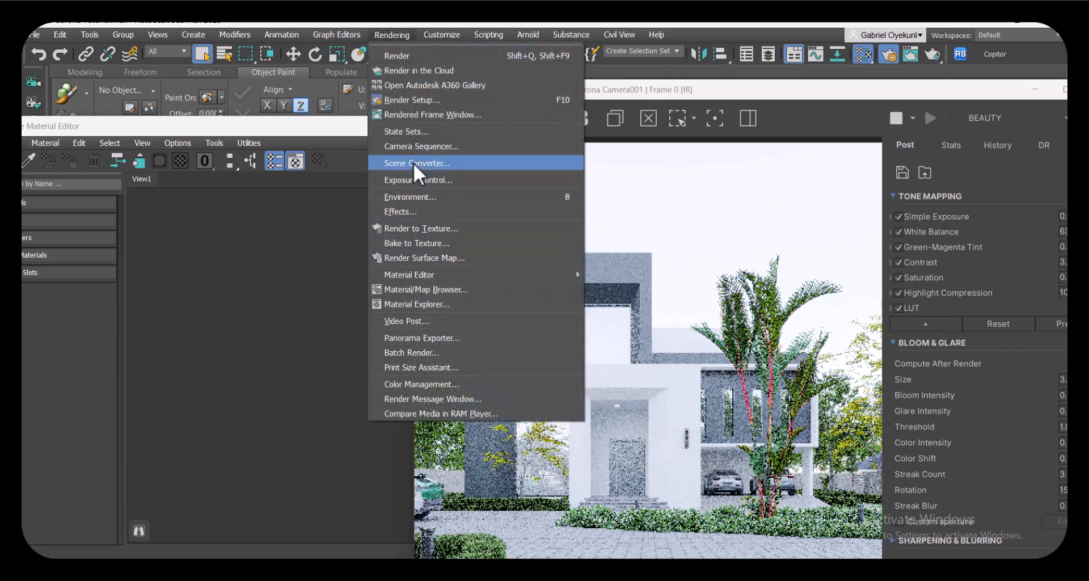
left_click(413, 179)
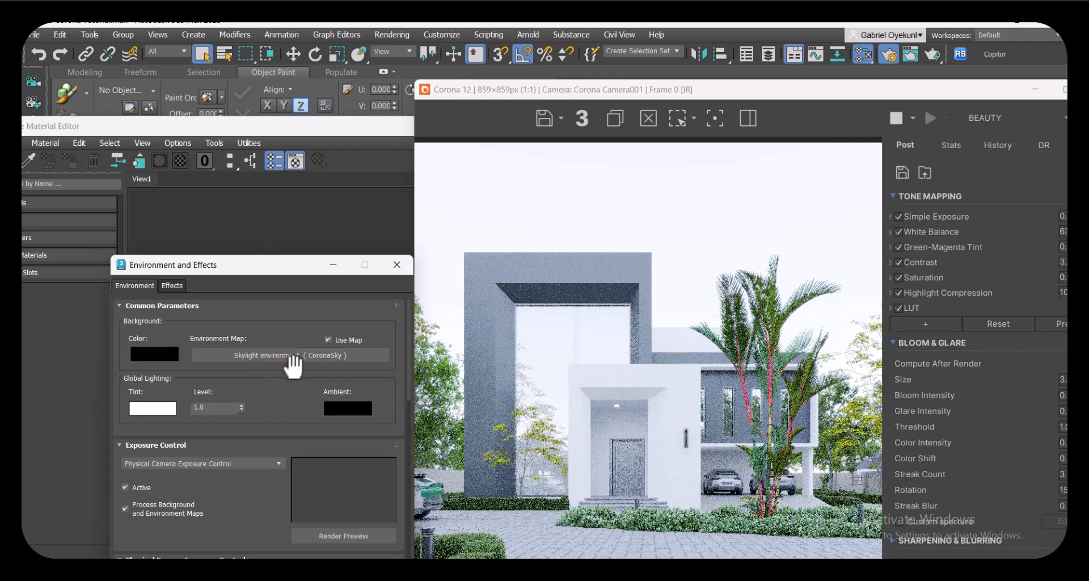
left_click(333, 264)
left_click(739, 557)
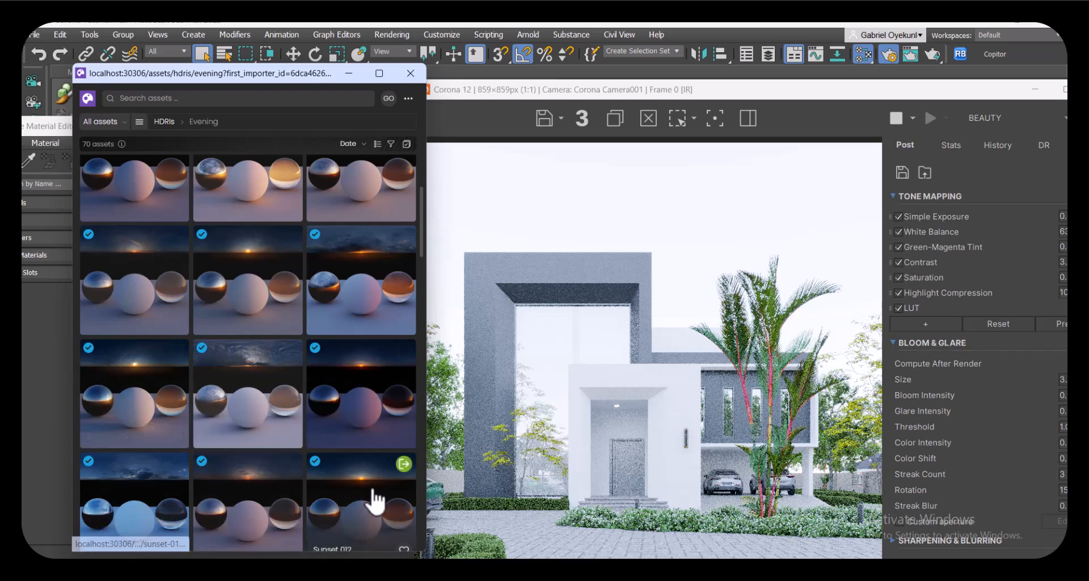
left_click(350, 74)
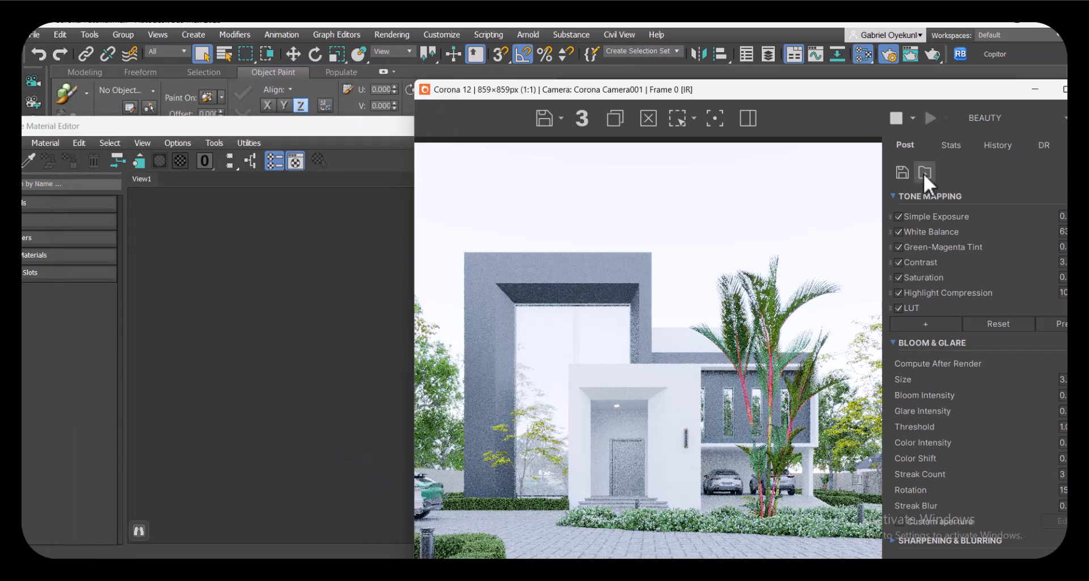
- Return to Render Setup and set the Scene Environment back to Single map
left_click_drag(782, 98, 748, 318)
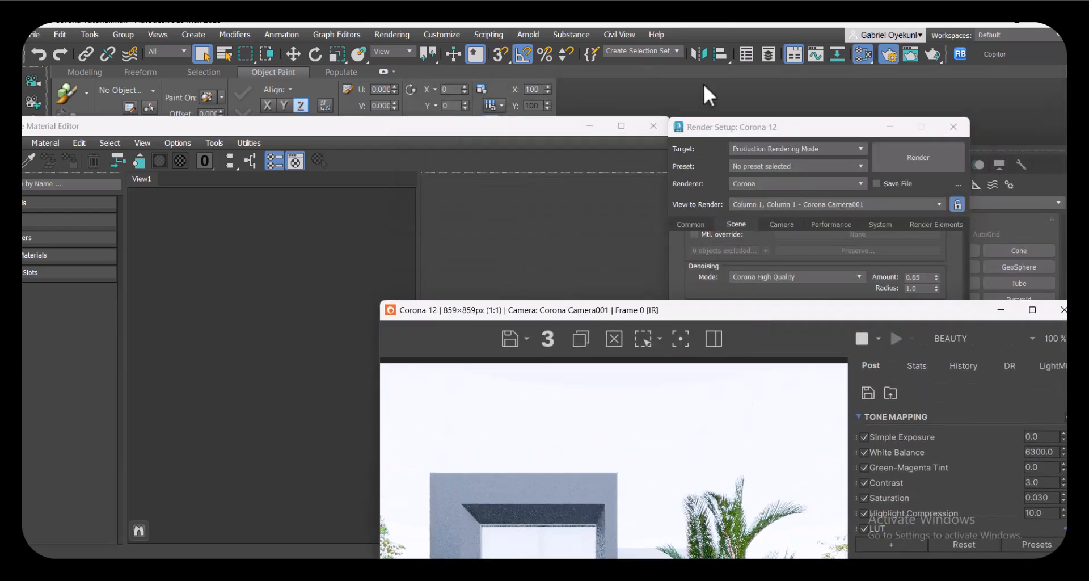
left_click(712, 129)
left_click(696, 380)
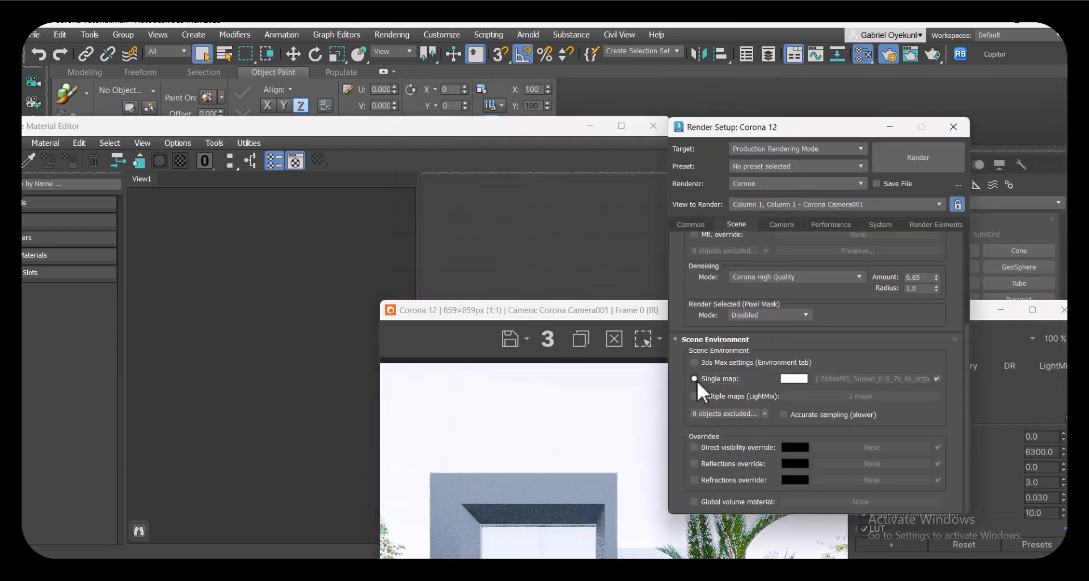
- Bring the Sunset 018 single map from the Scene Environment into the Slate Material Editor as a CoronaBitmap node
left_click_drag(532, 315, 641, 354)
left_click_drag(758, 129, 702, 95)
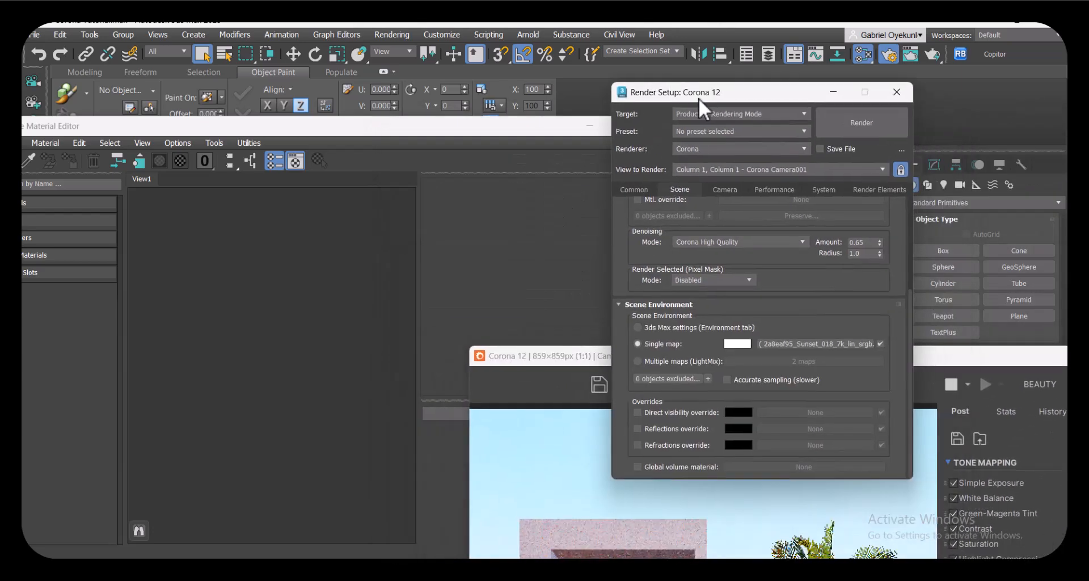
left_click_drag(805, 343, 274, 397)
left_click(275, 395)
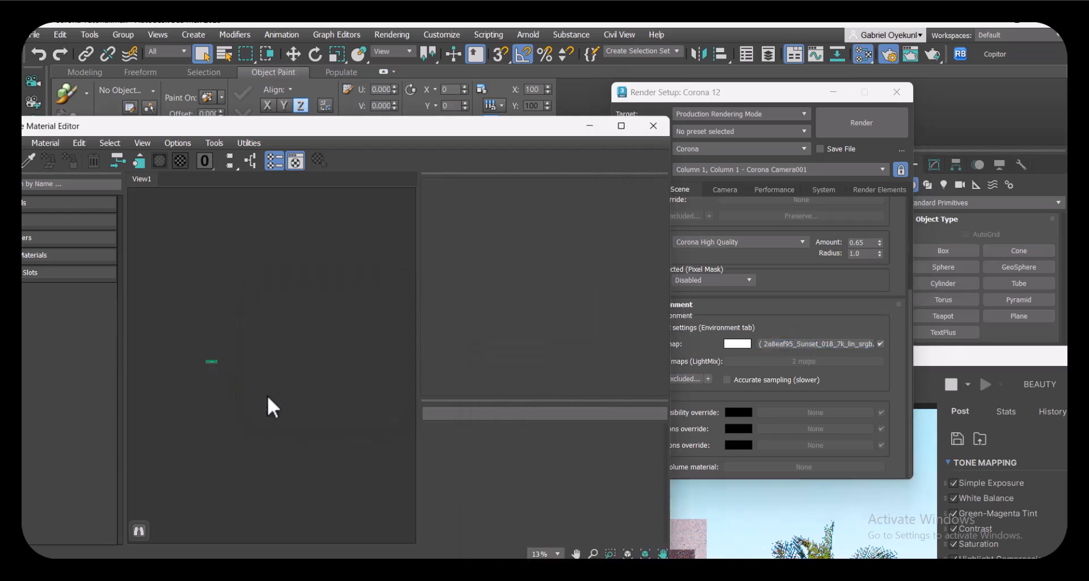
scroll(215, 356, "up", 2)
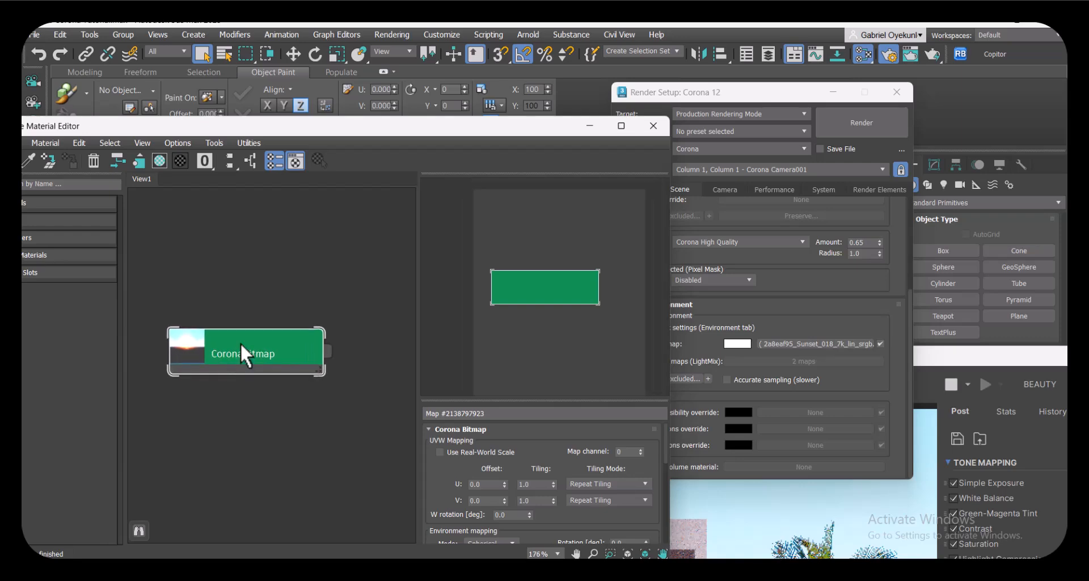
- Minimise Render Setup and arrange the frame buffer and material editor so the render and the map node are both visible
left_click(835, 91)
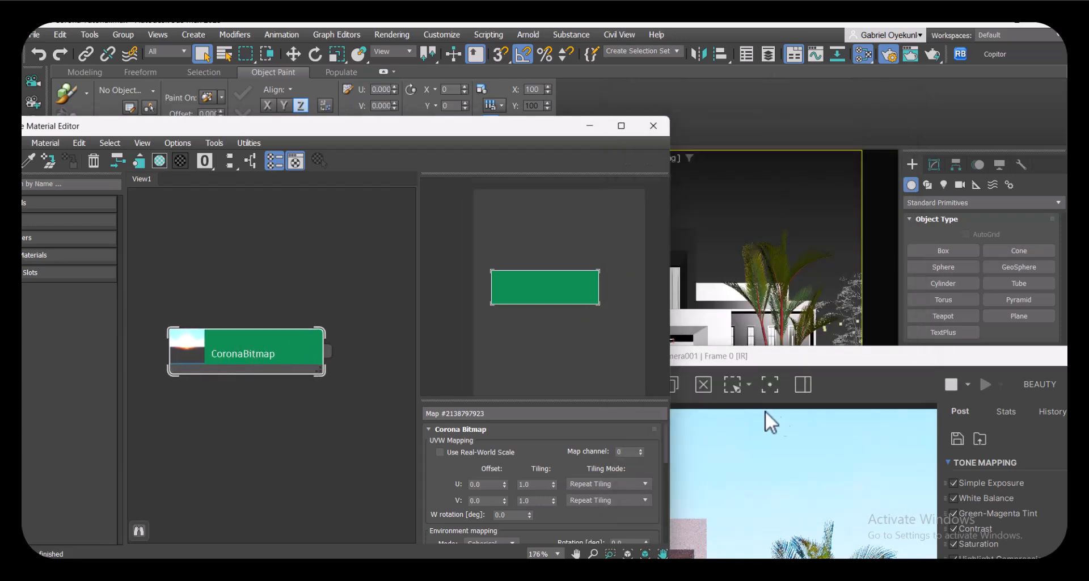
left_click_drag(737, 360, 686, 79)
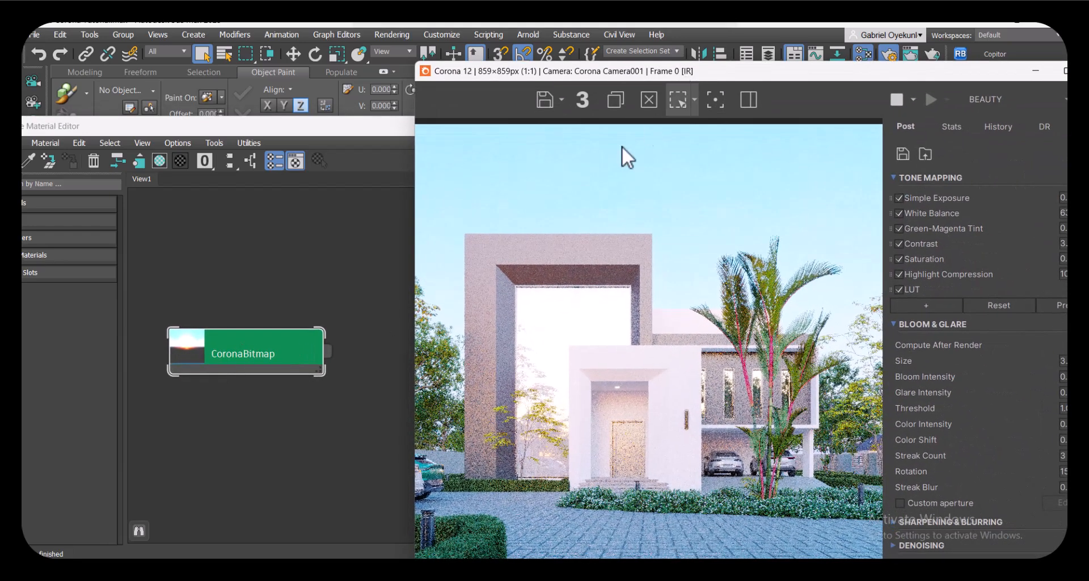
left_click(259, 372)
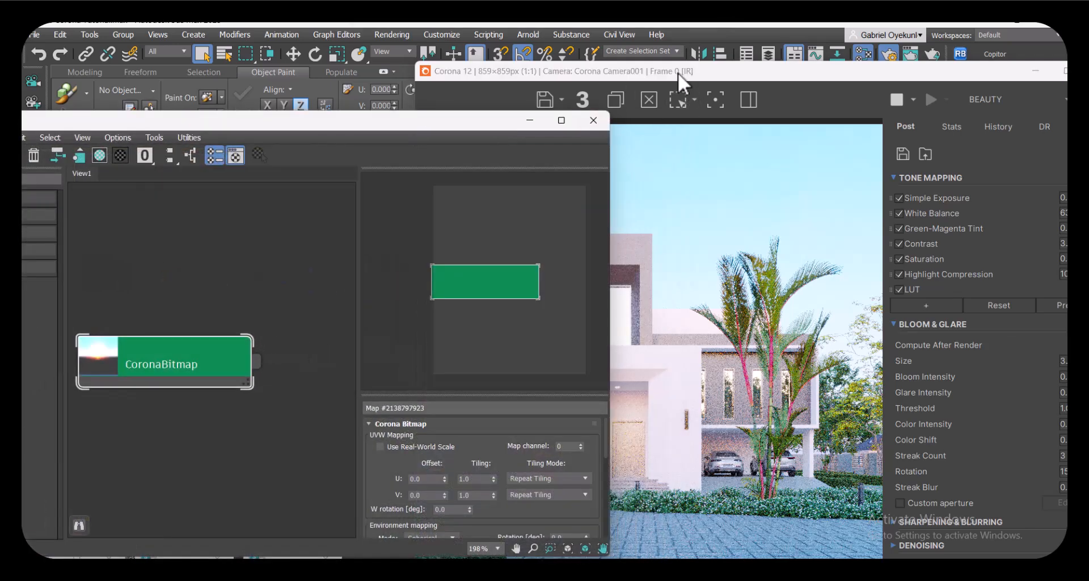
left_click_drag(678, 71, 763, 60)
left_click(228, 437)
middle_click_drag(220, 438, 165, 432)
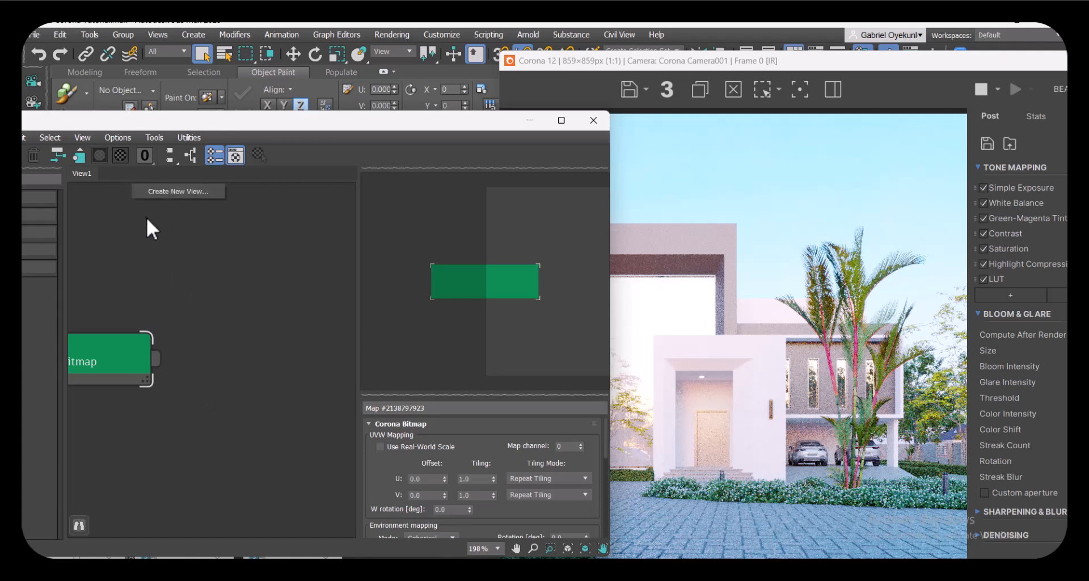
right_click(178, 315)
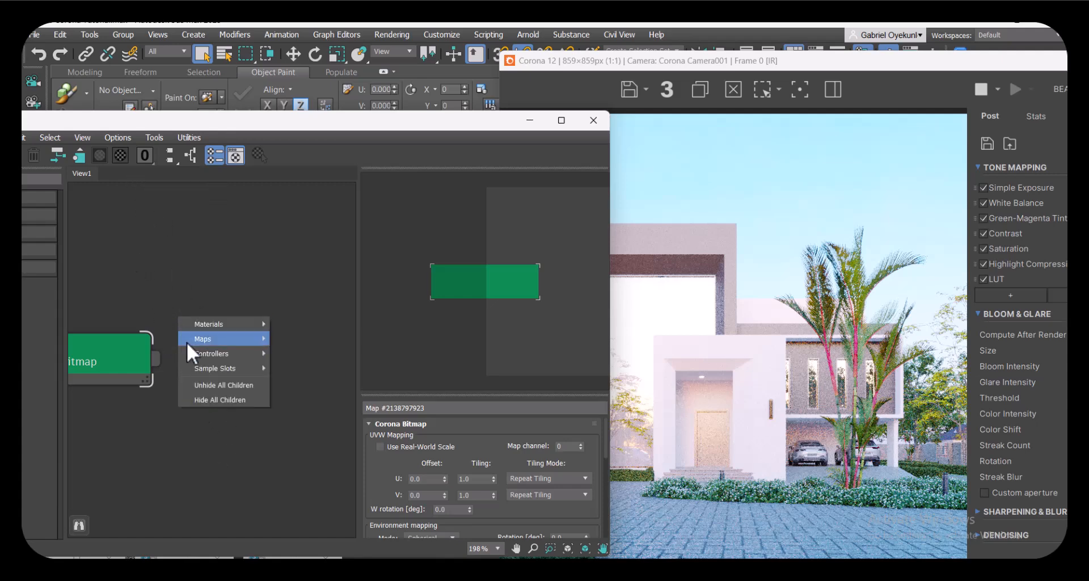
mouse_move(211, 343)
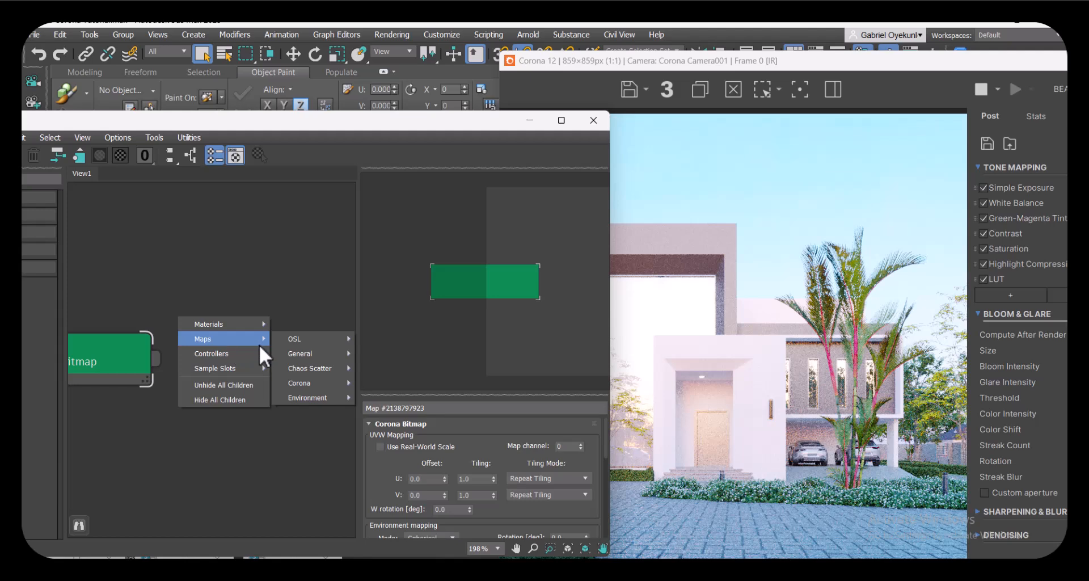
left_click(212, 251)
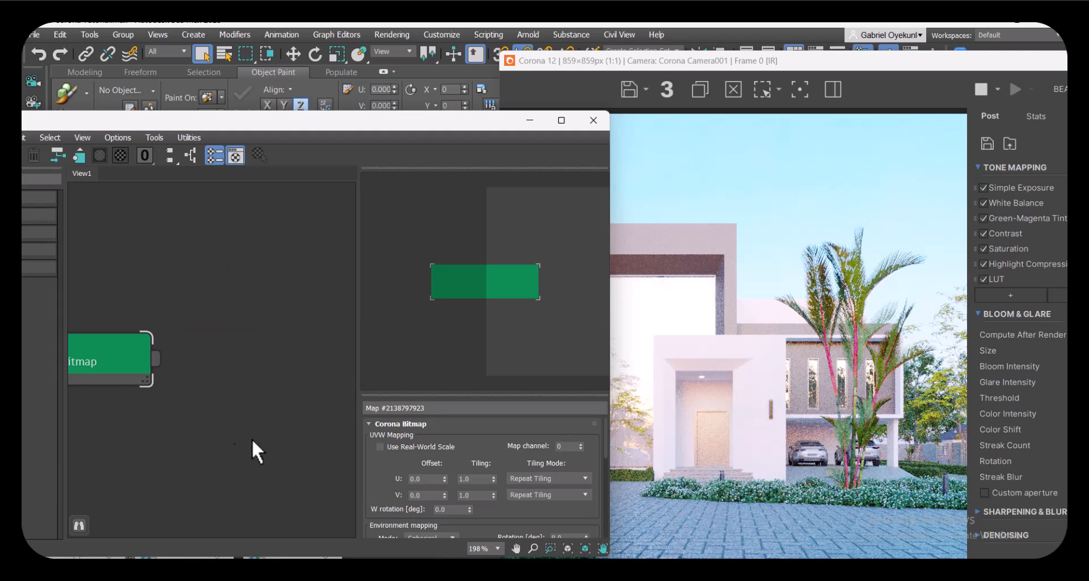
- Add a CoronaColorCorrect map to the material editor view beside the CoronaBitmap node
right_click(214, 355)
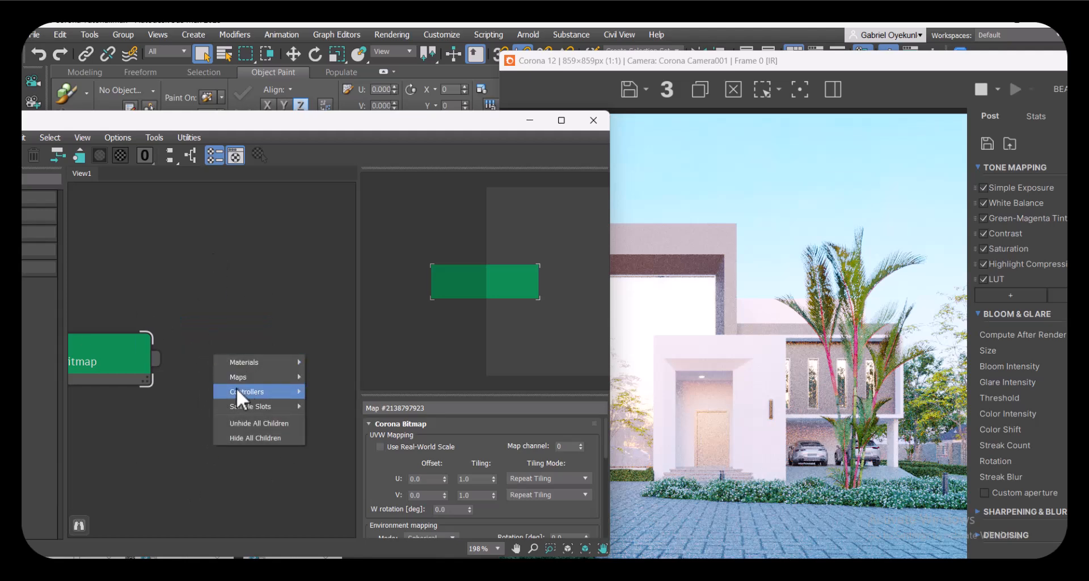
mouse_move(242, 377)
mouse_move(342, 419)
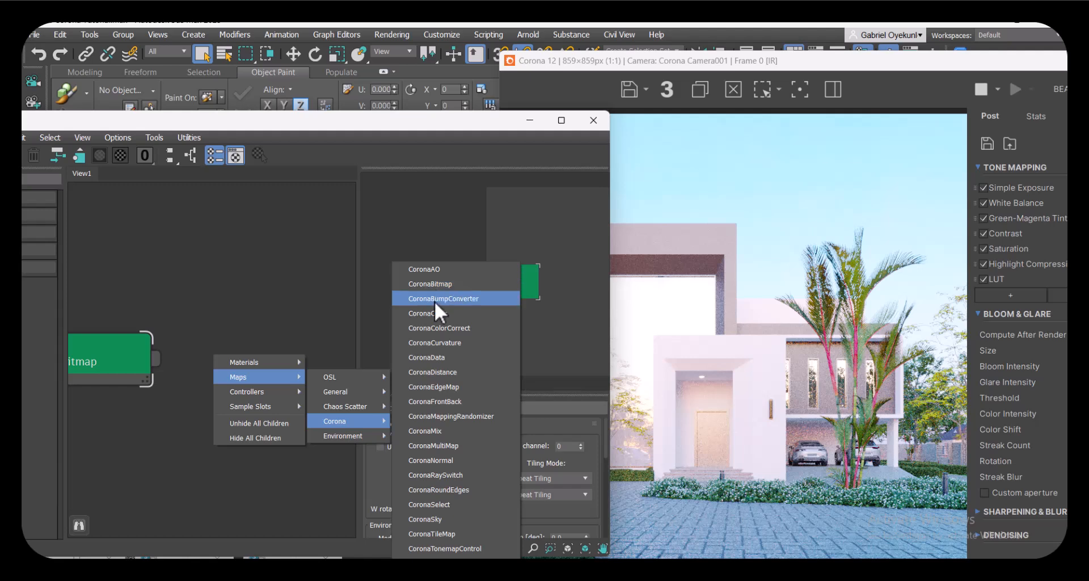
left_click(431, 330)
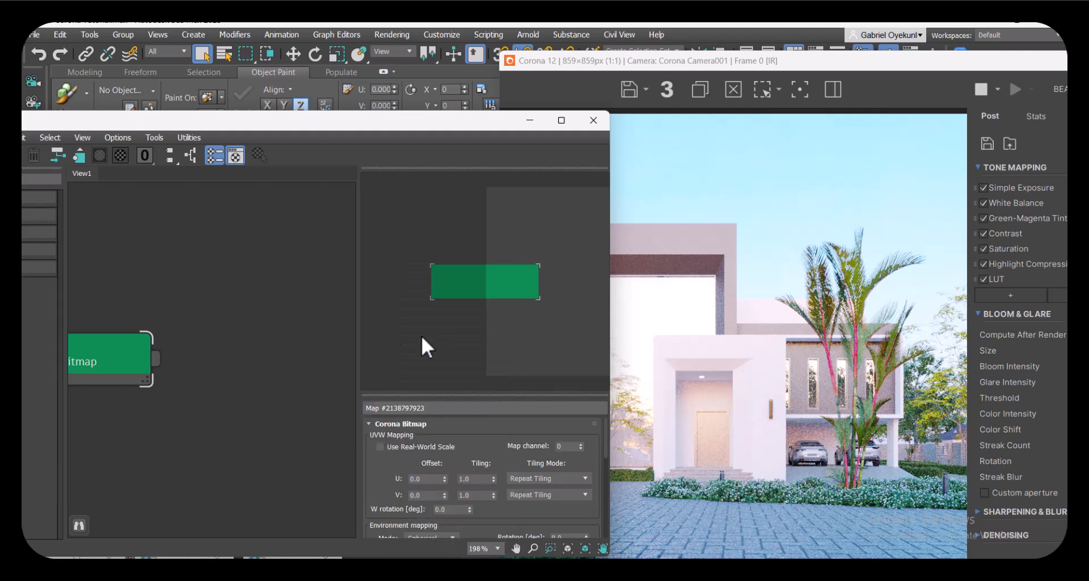
- Connect the sunset CoronaBitmap's output to the Input of the CoronaColorCorrect node, spacing the two nodes apart
left_click_drag(159, 349, 233, 308)
left_click_drag(169, 364, 145, 366)
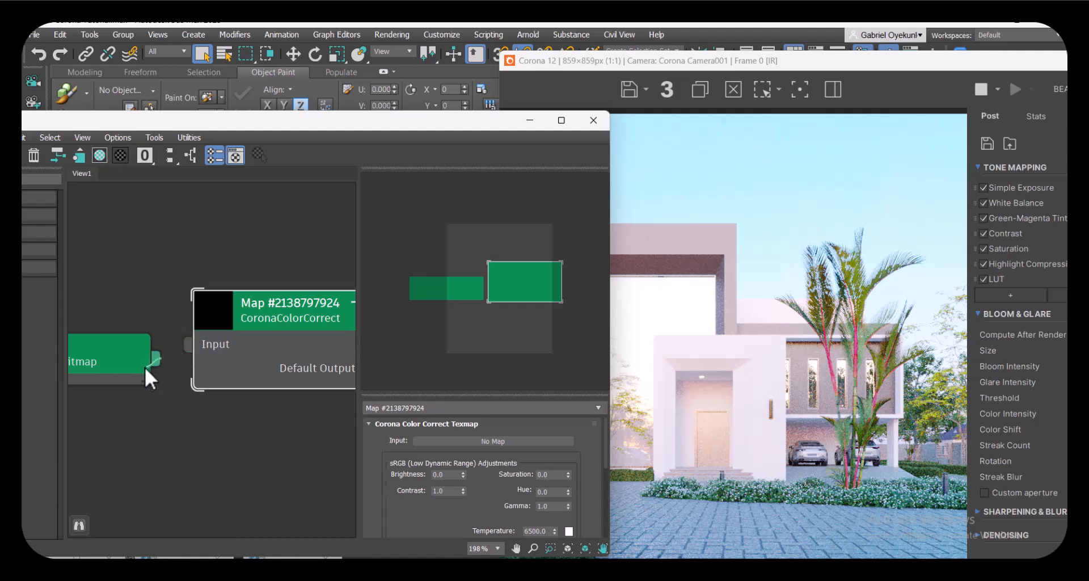
middle_click_drag(126, 424, 183, 440)
left_click_drag(197, 378, 154, 400)
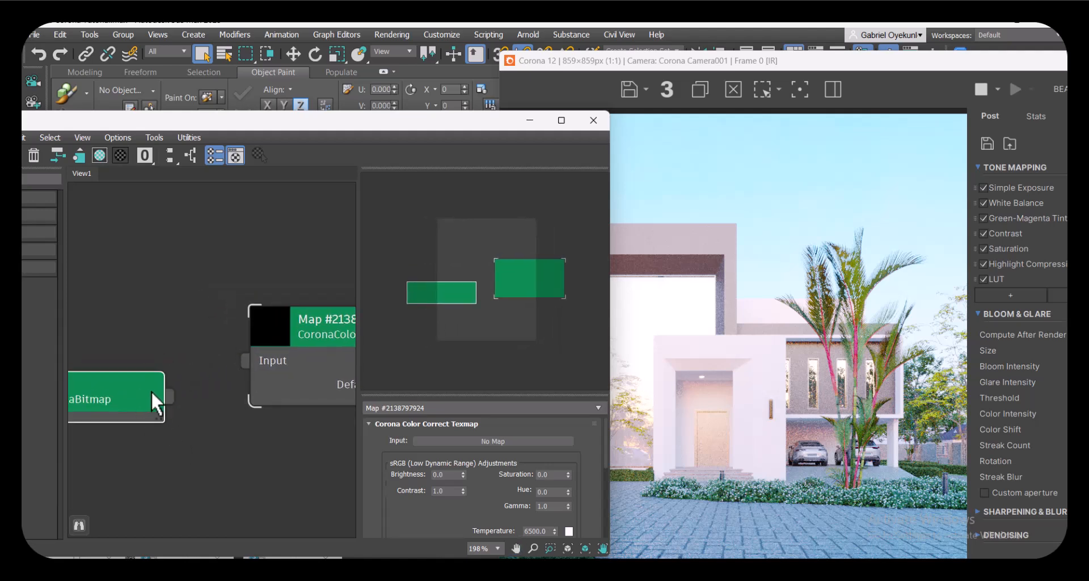
left_click_drag(229, 367, 246, 360)
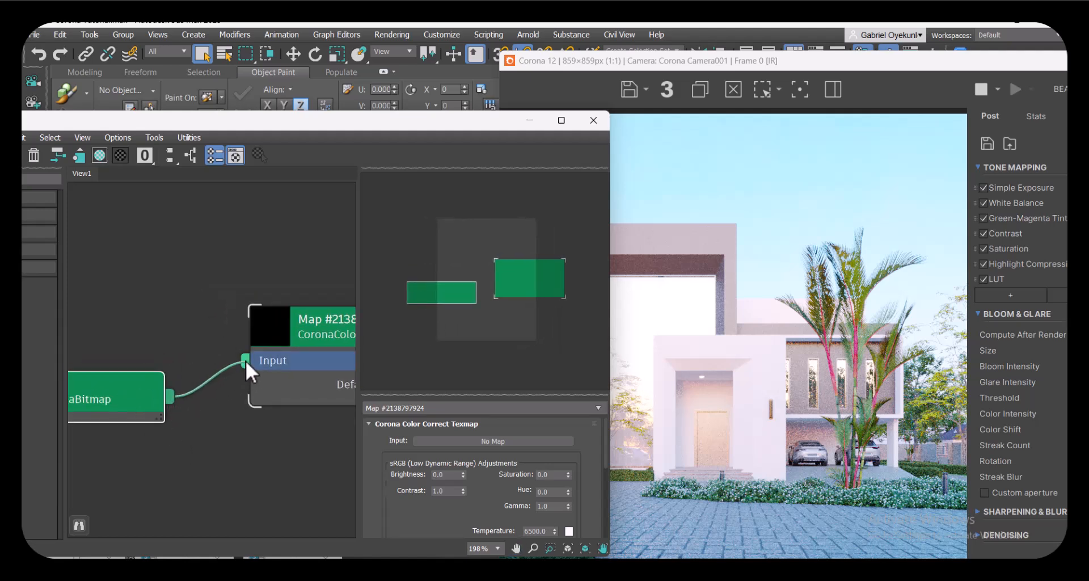
left_click(253, 451)
middle_click_drag(253, 450, 131, 451)
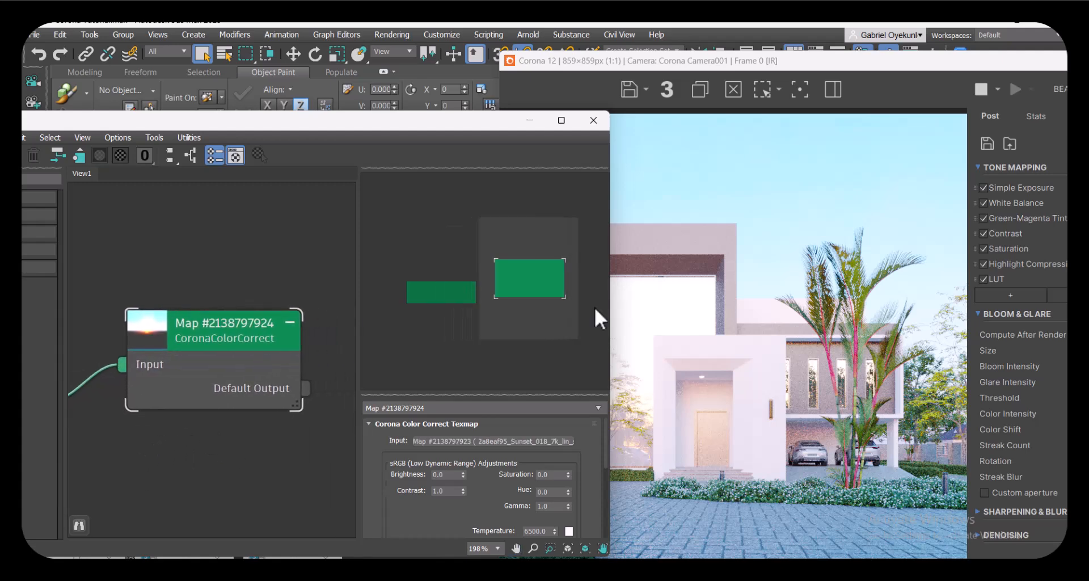
- Minimise the Corona frame buffer and bring Render Setup back beside the Slate Material Editor
left_click_drag(734, 66, 543, 163)
left_click_drag(195, 332, 184, 360)
left_click_drag(734, 165, 550, 285)
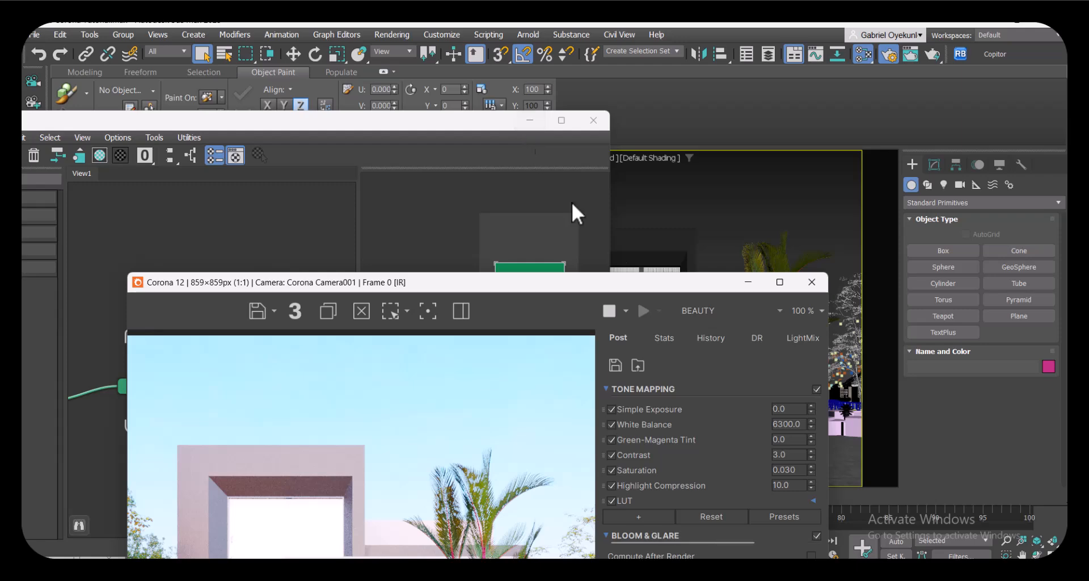
left_click(747, 282)
left_click(193, 138)
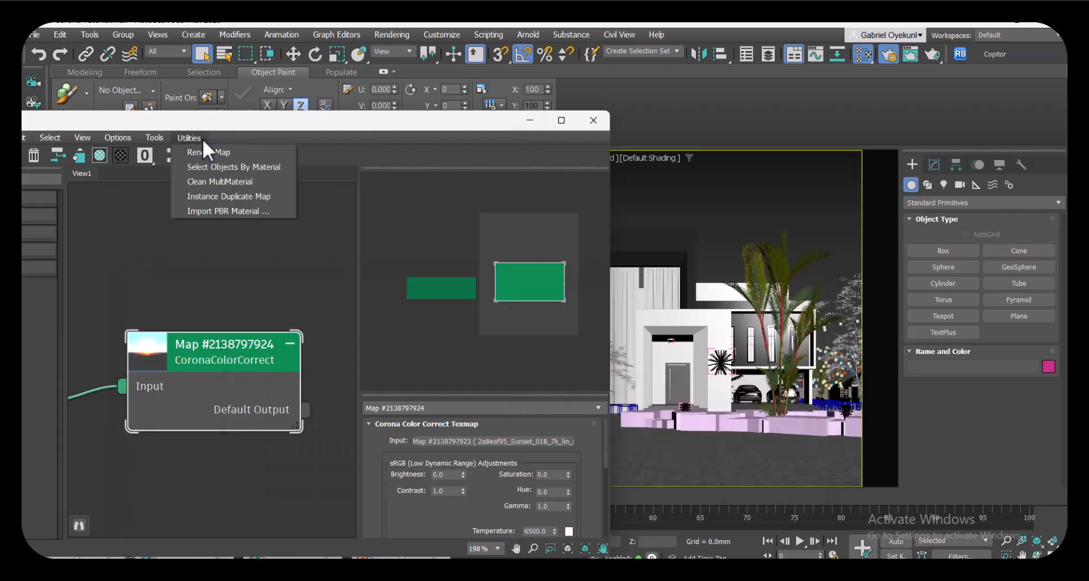
left_click(266, 557)
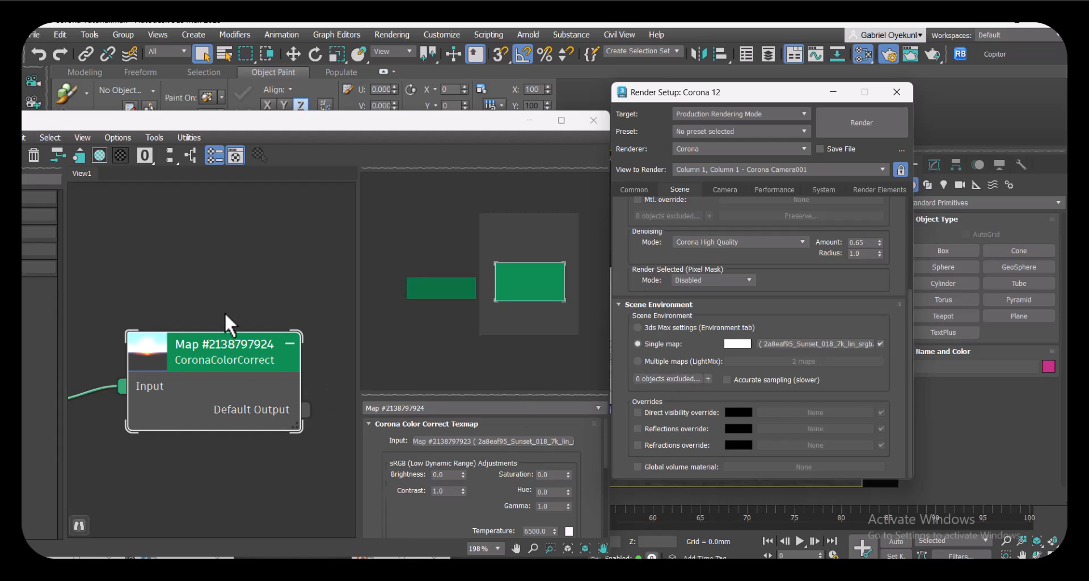
- Assign the CoronaColorCorrect map's output to the Single map slot of the Scene Environment, replacing the sunset bitmap
left_click(228, 351)
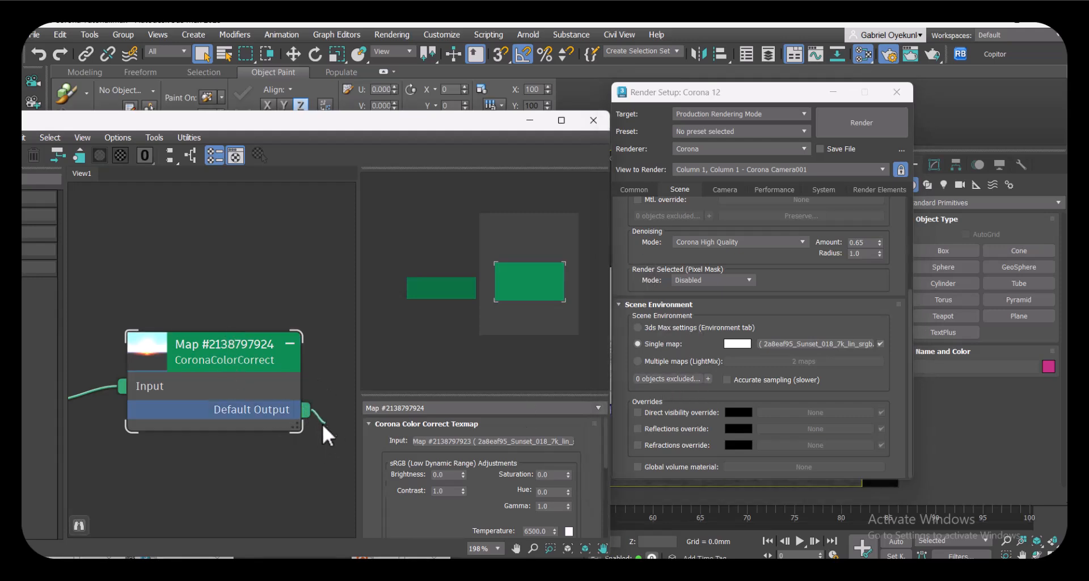
left_click_drag(321, 433, 321, 433)
left_click(249, 484)
scroll(190, 476, "down", 1)
middle_click_drag(189, 475, 274, 453)
left_click_drag(127, 366, 136, 311)
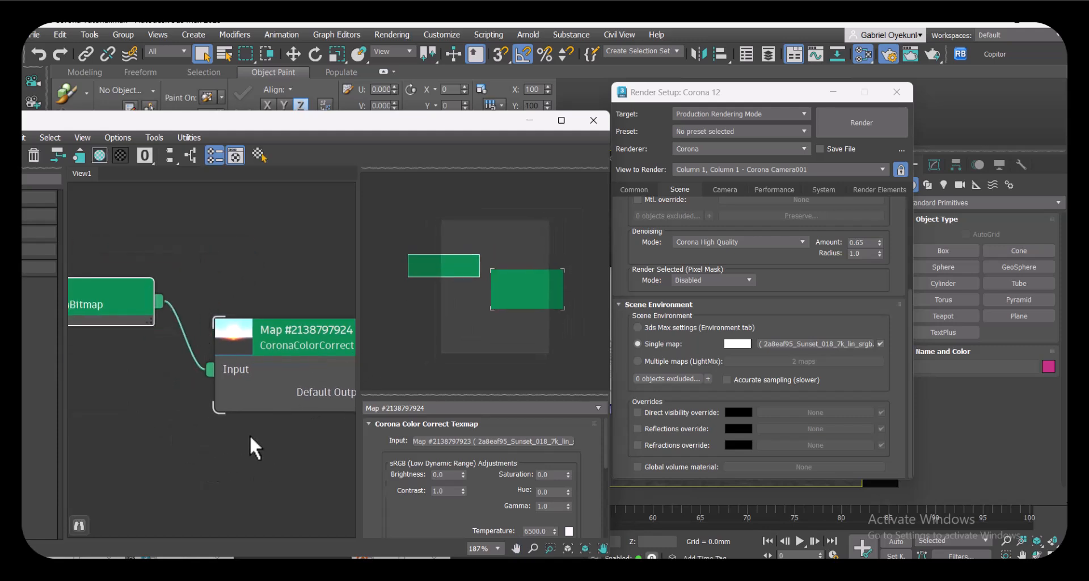
middle_click_drag(250, 435, 223, 421)
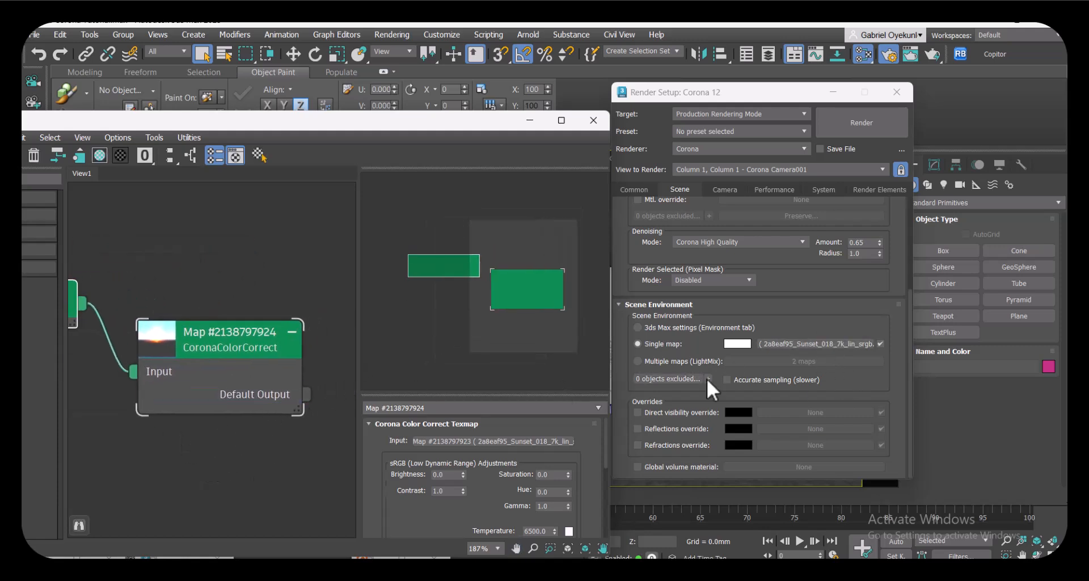
left_click_drag(301, 489, 817, 345)
left_click(723, 337)
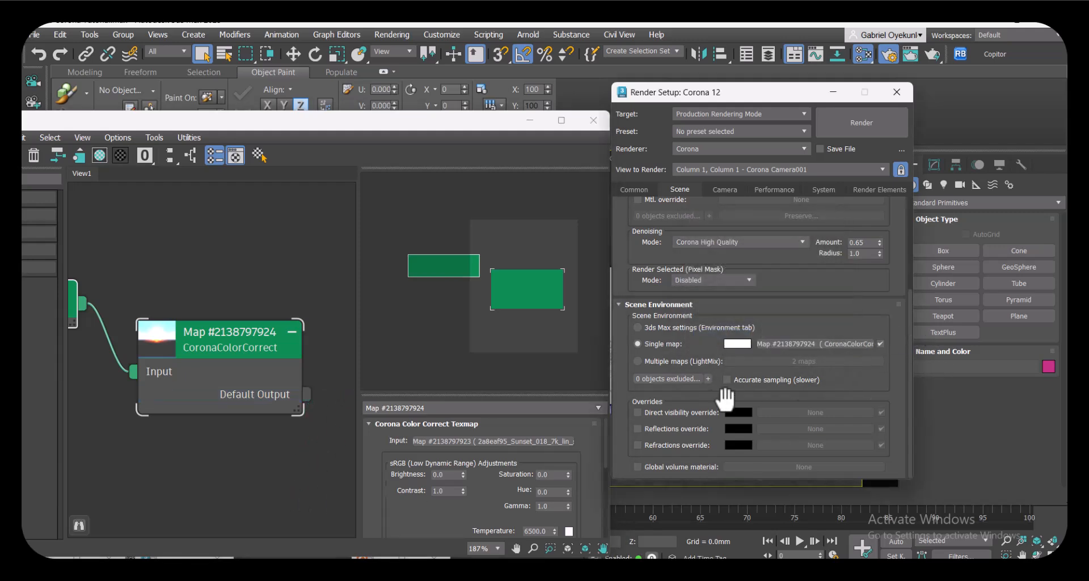
- Minimise Render Setup, restore the frame buffer, and arrange it beside the material editor
left_click(833, 93)
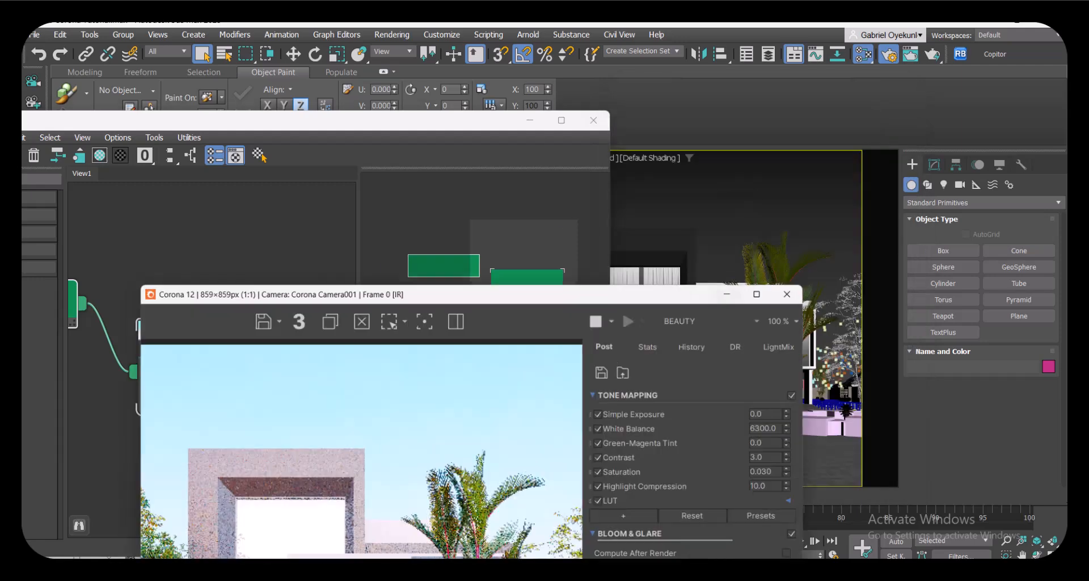
left_click_drag(432, 280, 692, 47)
left_click_drag(242, 119, 130, 119)
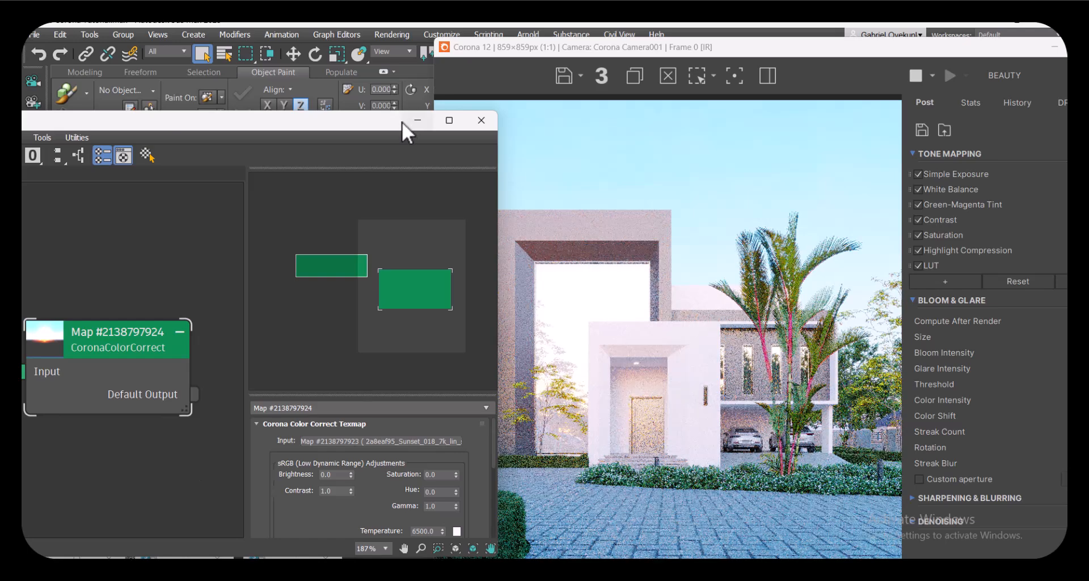
left_click_drag(350, 123, 278, 104)
left_click_drag(662, 46, 791, 46)
left_click_drag(271, 104, 375, 112)
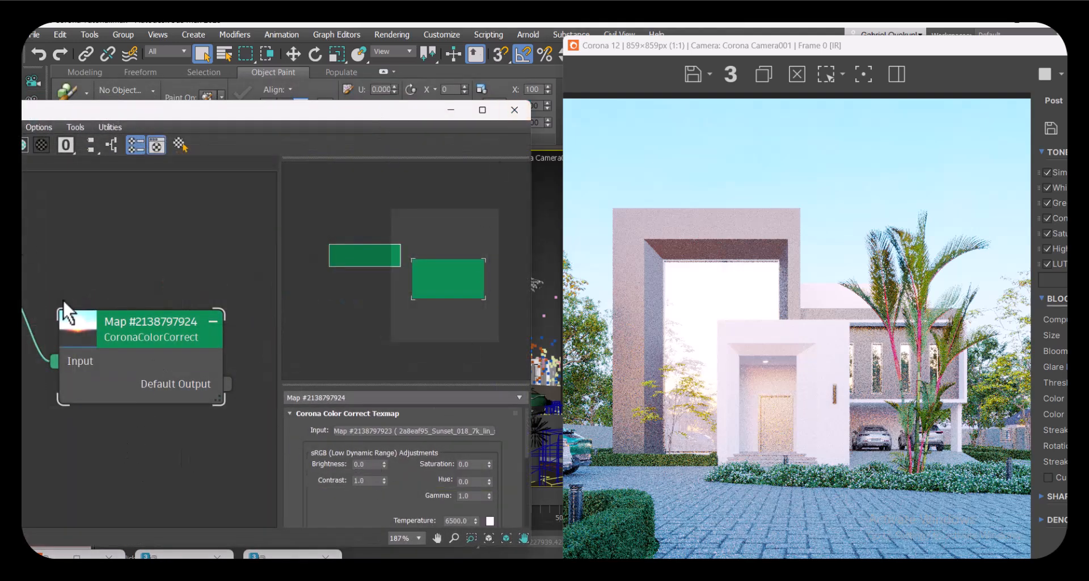
- Reposition the material editor and its CoronaColorCorrect node, and enlarge the area showing the colour correction parameters
left_click_drag(183, 116, 194, 103)
middle_click_drag(165, 421, 191, 419)
left_click_drag(143, 316, 124, 295)
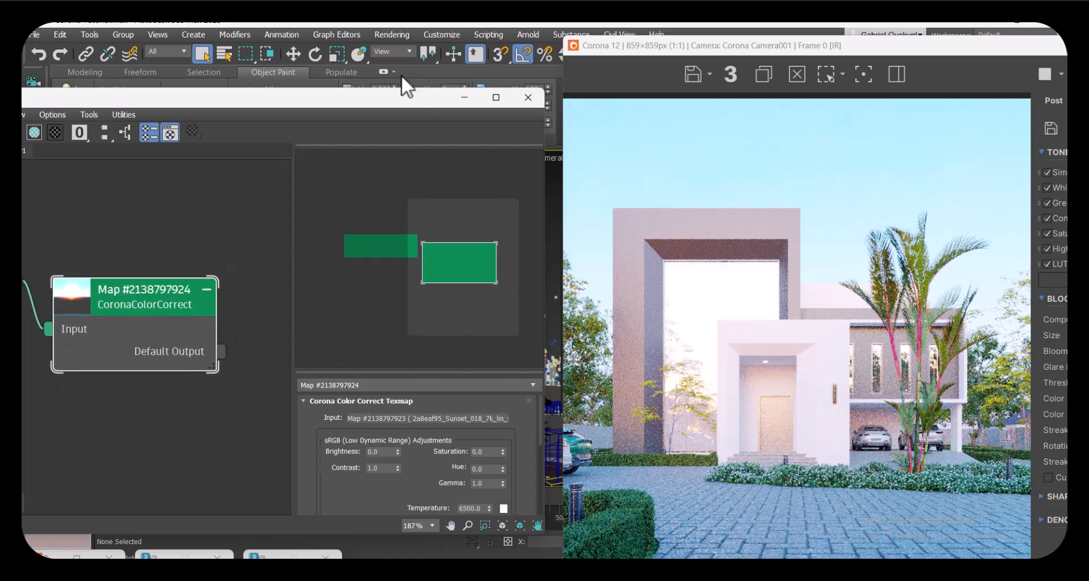
left_click_drag(386, 97, 389, 85)
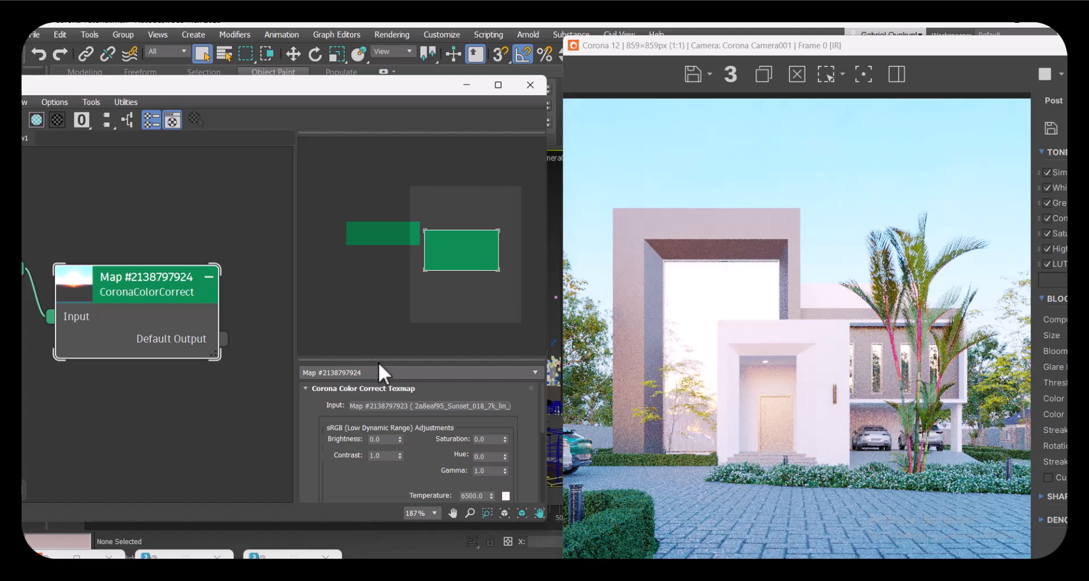
left_click_drag(380, 359, 382, 275)
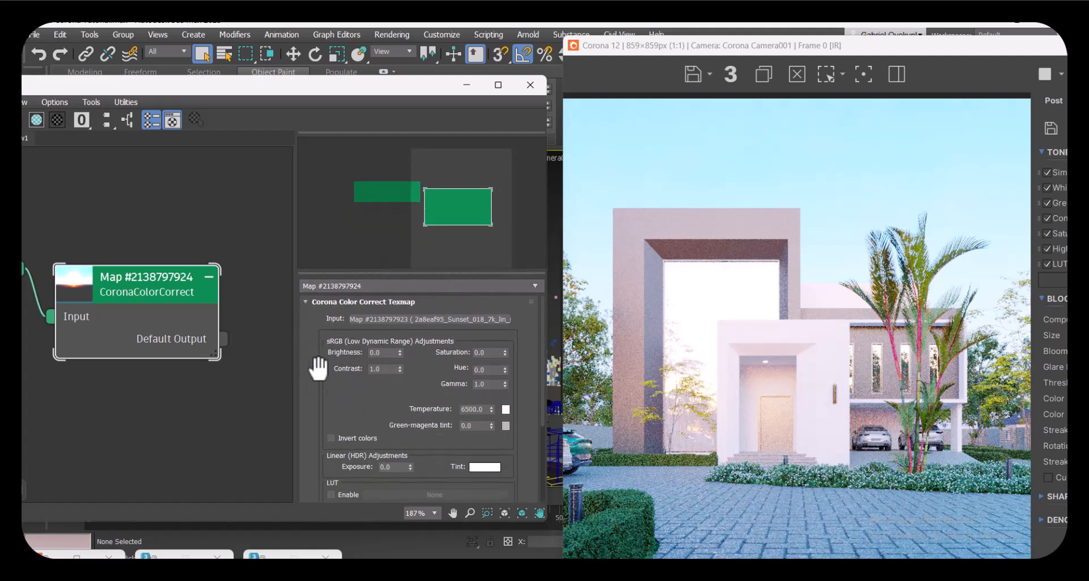
- Set the Linear (HDR) Exposure of the CoronaColorCorrect map to -3.0 and shift the frame buffer to check the render
left_click_drag(368, 412, 367, 409)
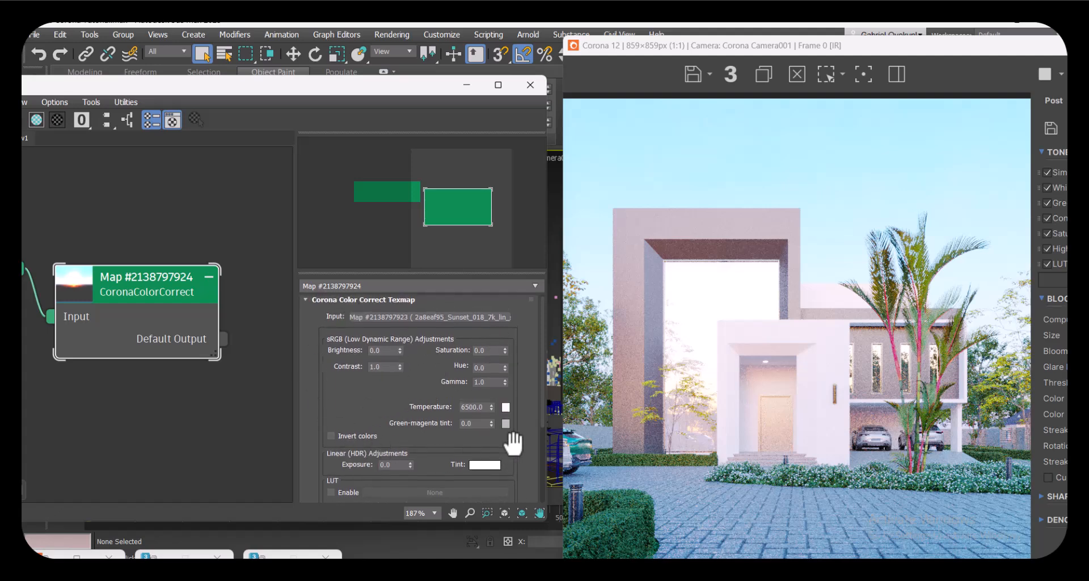
left_click_drag(364, 417, 377, 345)
double_click(384, 384)
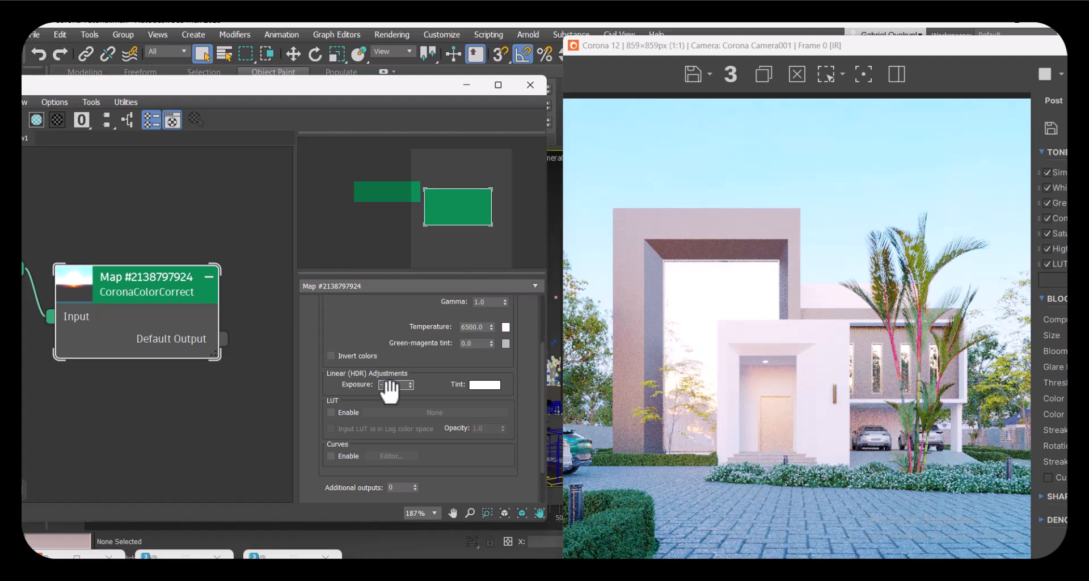
key("Return")
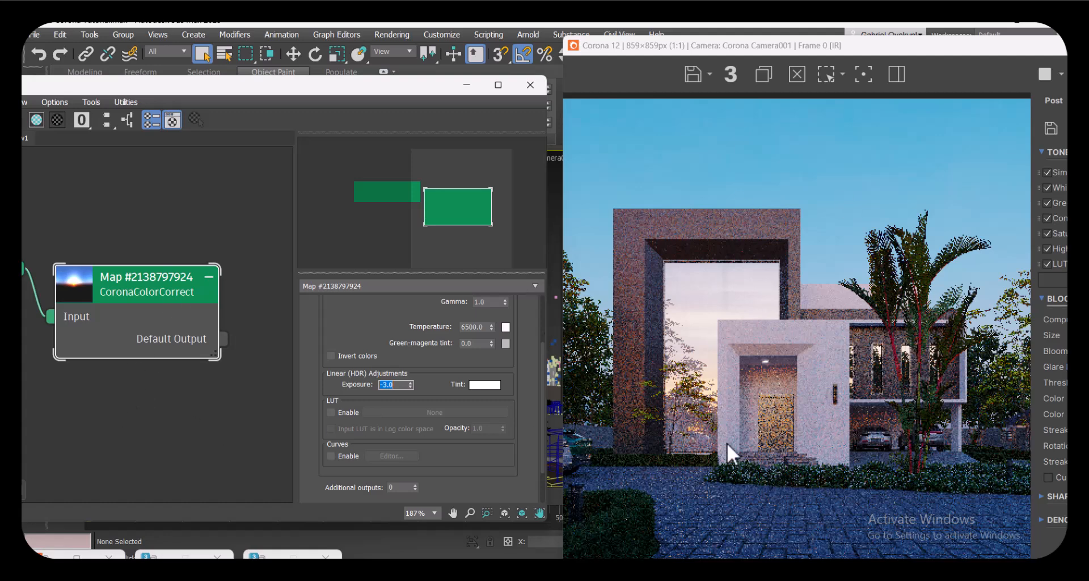
left_click_drag(679, 50, 640, 42)
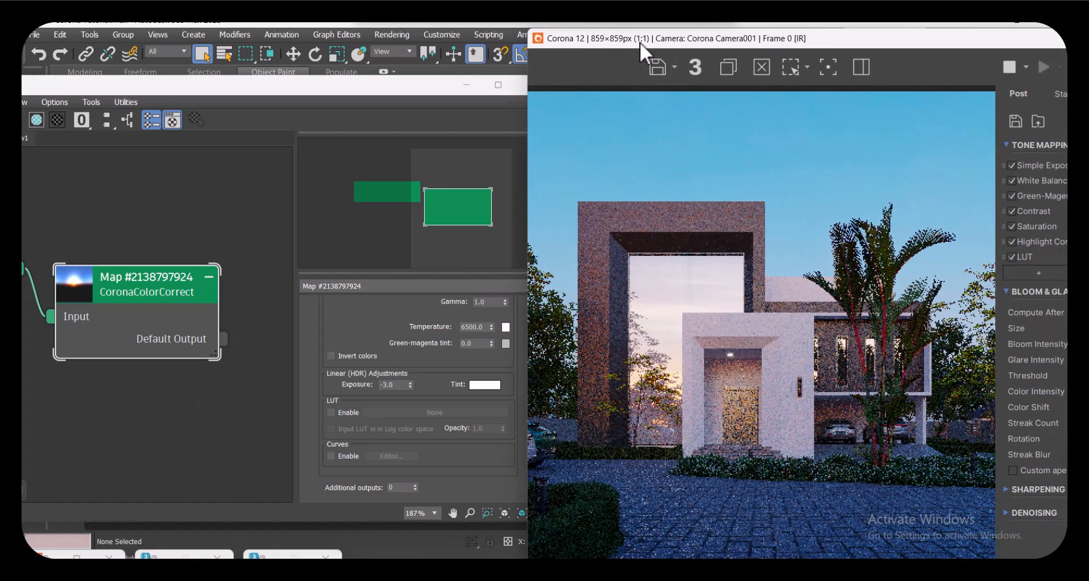
scroll(667, 262, "up", 1)
scroll(690, 340, "down", 1)
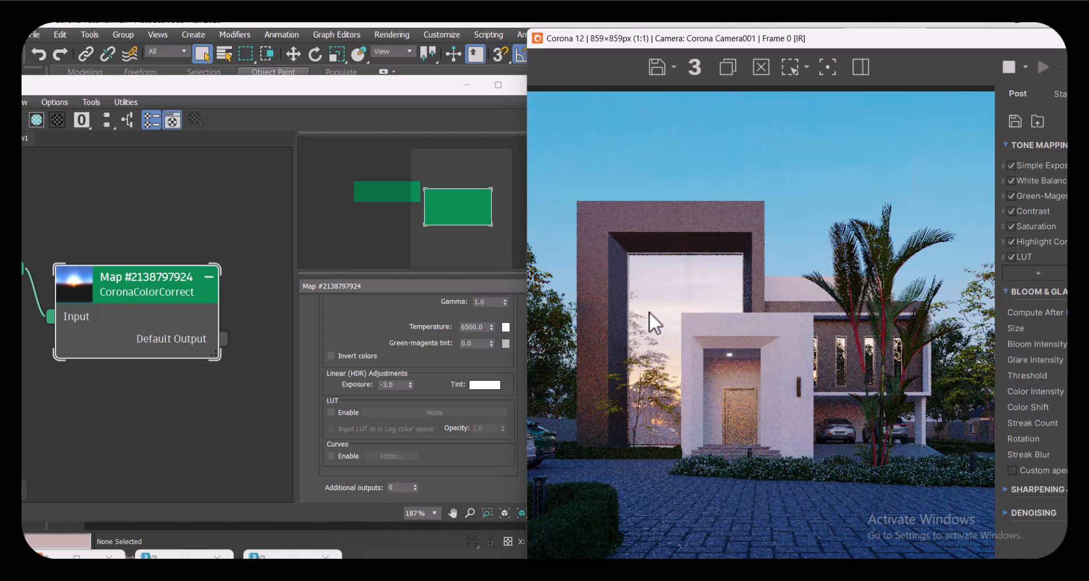
- Clear the windows from the camera viewport and sample the front window's Glass material into the material editor
scroll(183, 406, "down", 2)
middle_click_drag(173, 391, 196, 481)
scroll(195, 481, "up", 1)
scroll(105, 258, "down", 1)
middle_click_drag(107, 256, 144, 383)
left_click_drag(109, 89, 663, 225)
left_click(459, 255)
scroll(265, 244, "up", 5)
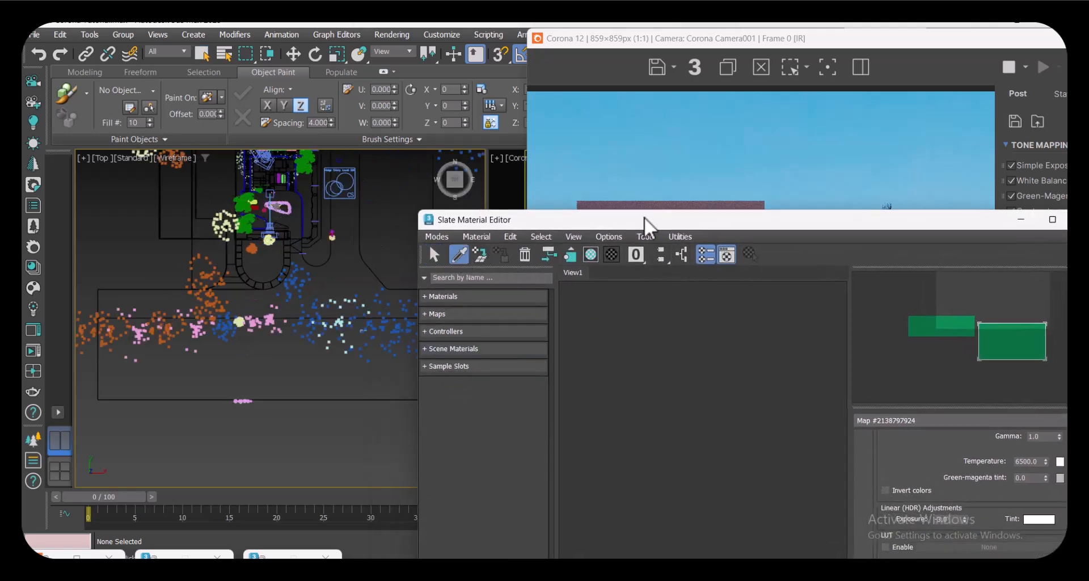
left_click_drag(647, 227, 267, 413)
left_click_drag(669, 39, 672, 390)
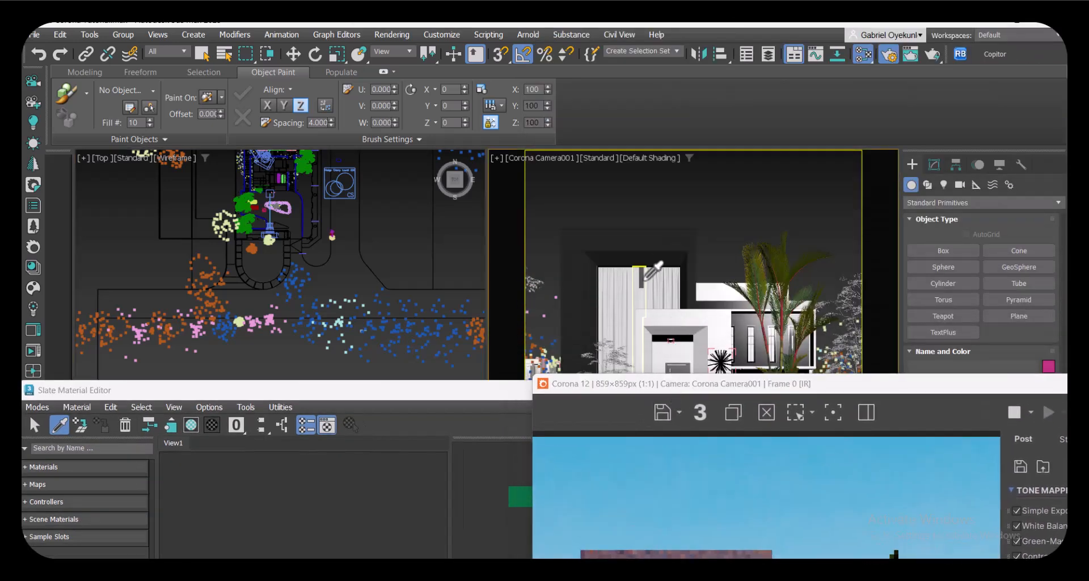
left_click(641, 280)
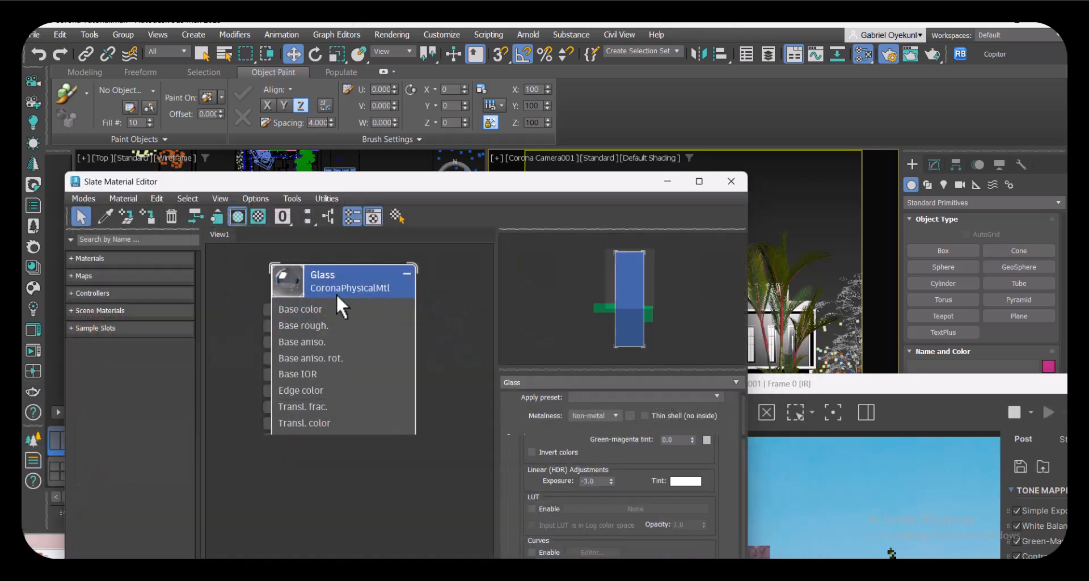
- Set the Base Layer colour of the Glass material to black
left_click_drag(522, 417, 527, 511)
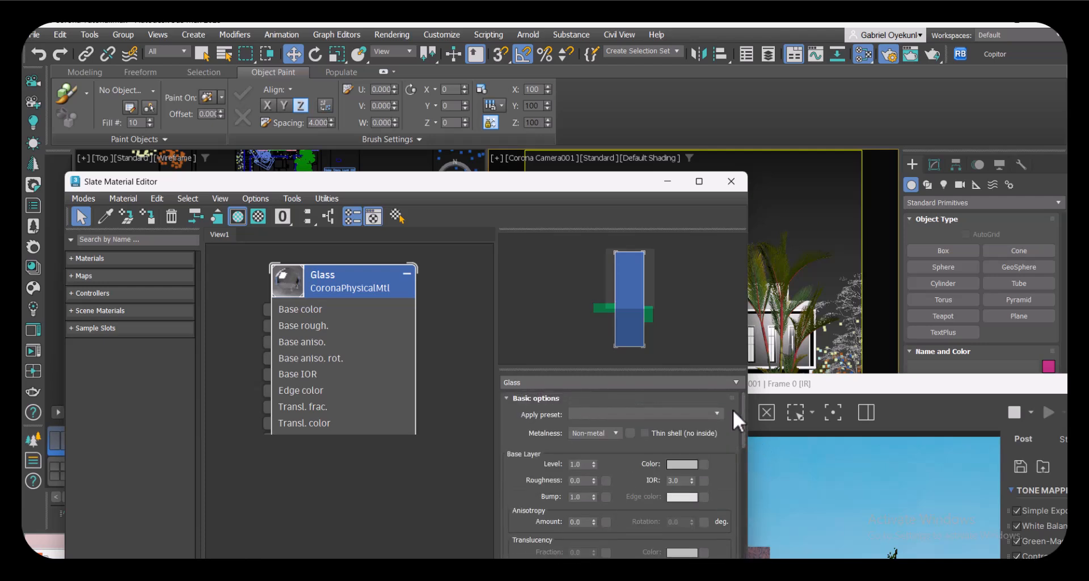
left_click(682, 464)
left_click_drag(515, 416, 416, 416)
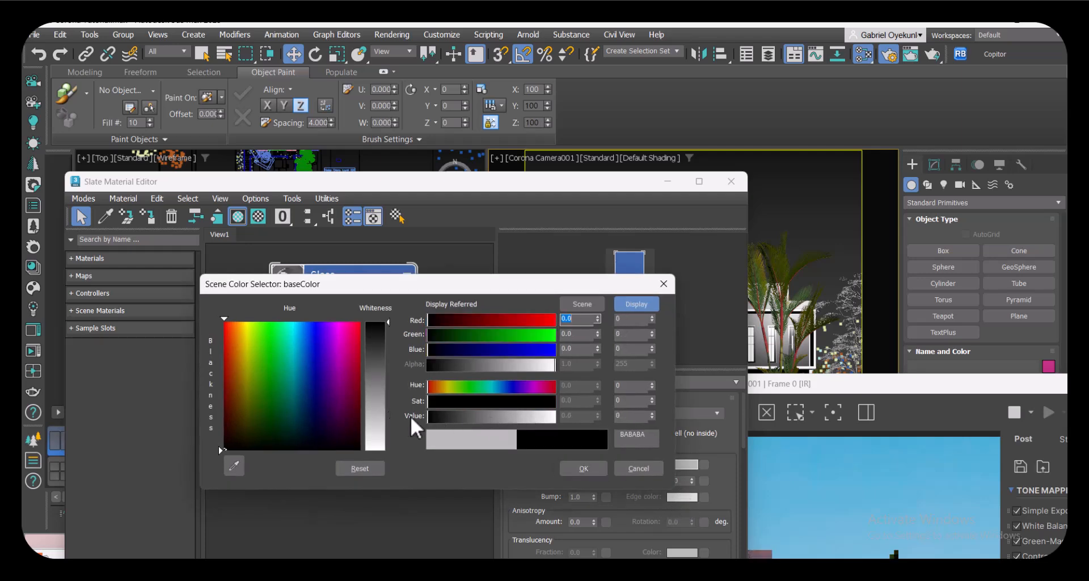
left_click(585, 468)
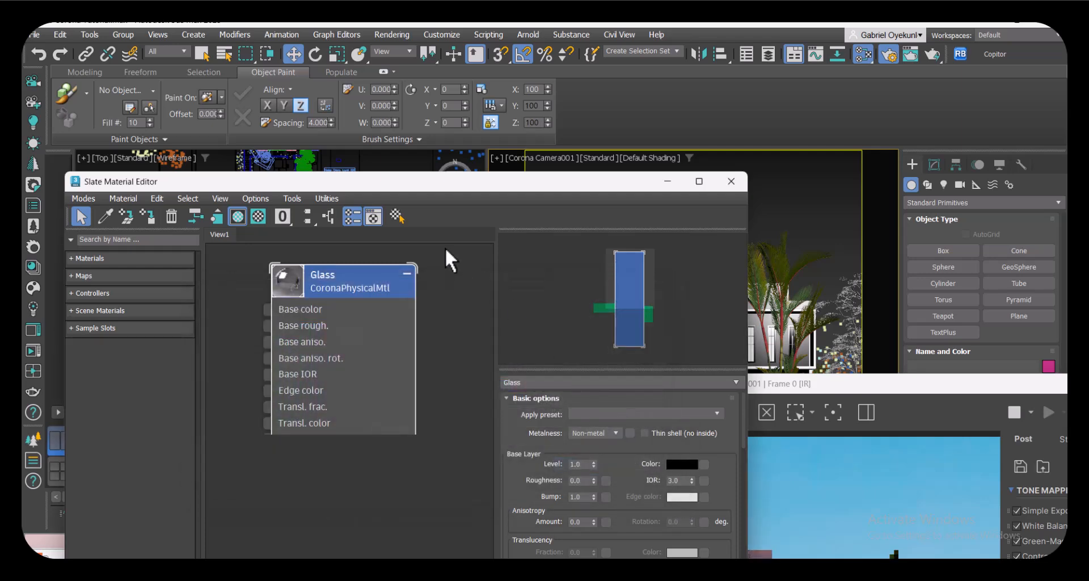
- Place the material editor and frame buffer side by side and examine the windows in the render against the Glass settings
left_click_drag(368, 177, 201, 165)
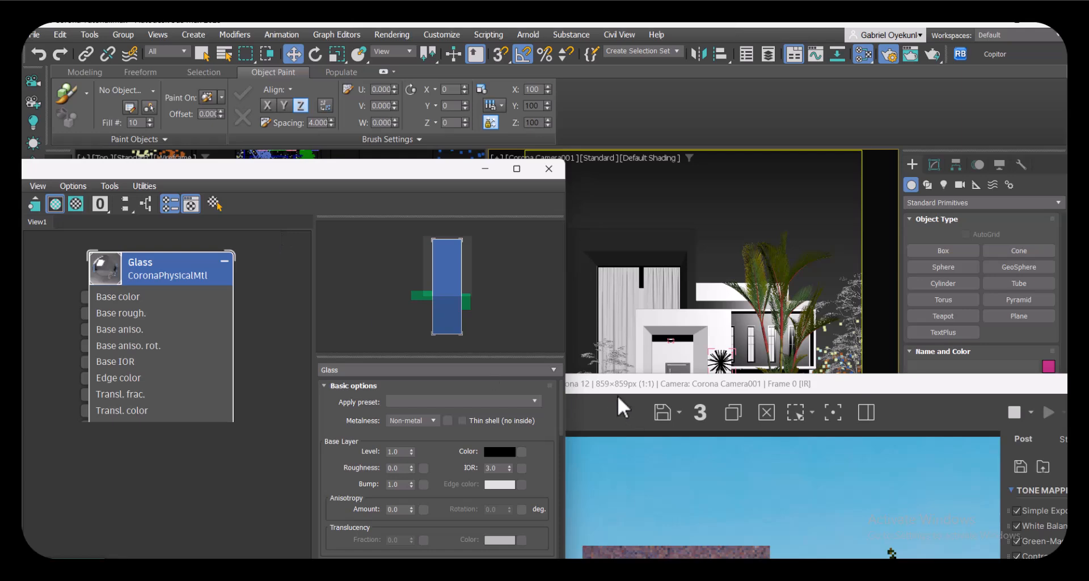
left_click_drag(602, 387, 648, 148)
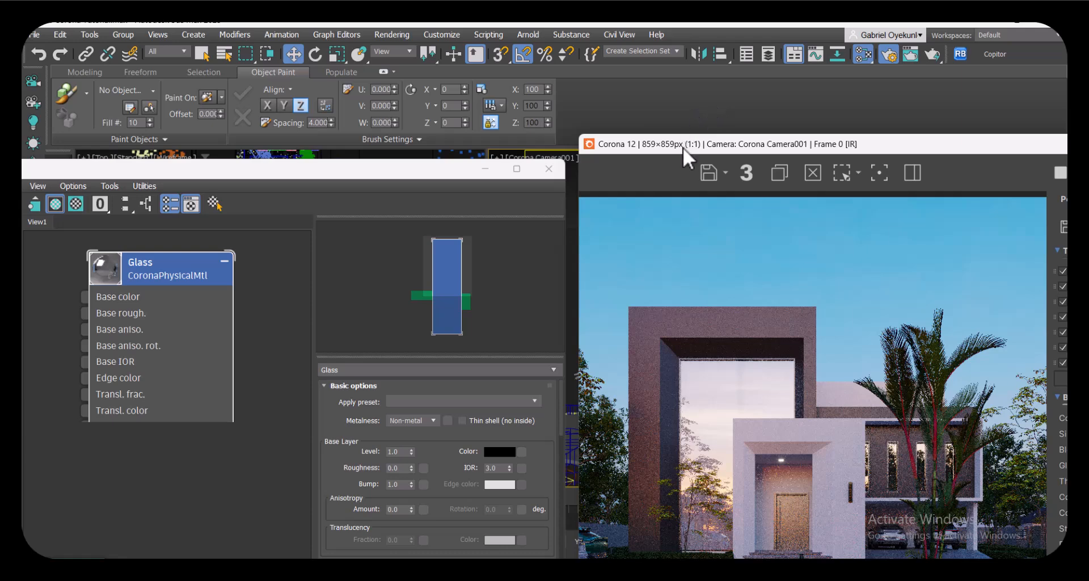
left_click_drag(683, 147, 682, 68)
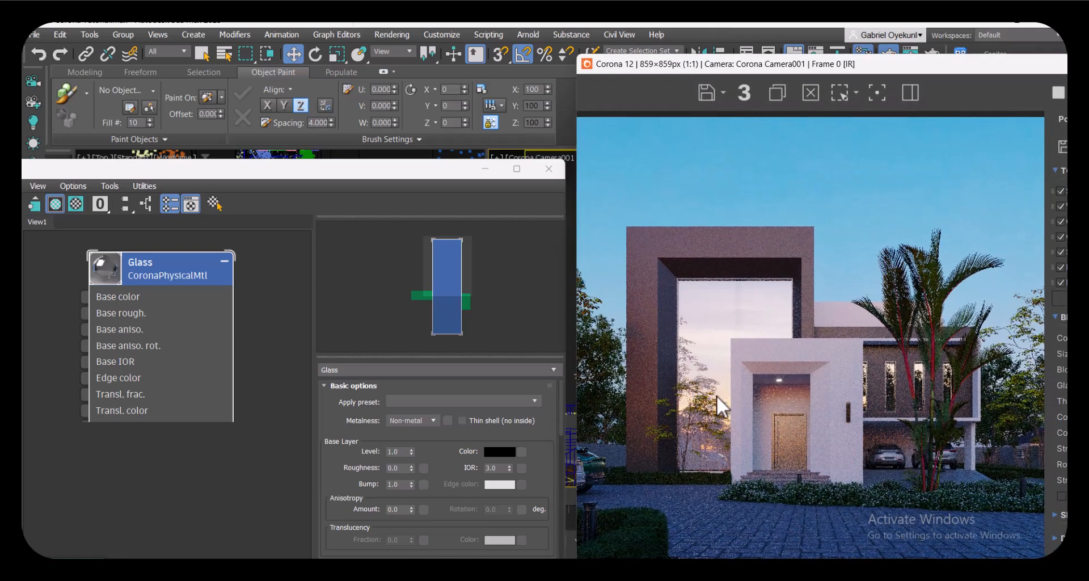
left_click_drag(377, 170, 415, 111)
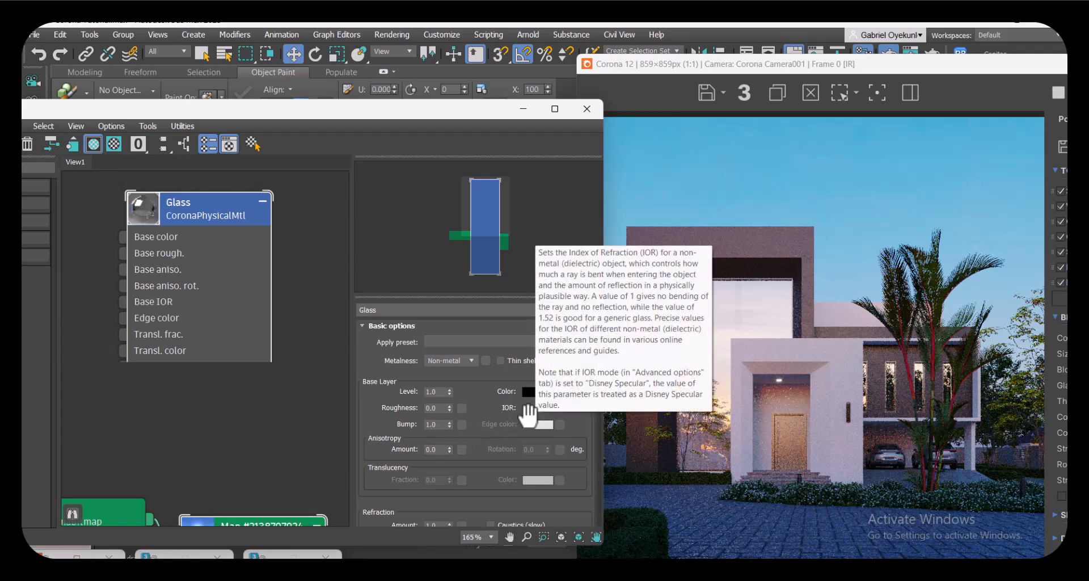
left_click(283, 408)
scroll(283, 408, "down", 1)
middle_click_drag(284, 410, 297, 418)
middle_click_drag(296, 428, 292, 434)
mouse_move(374, 443)
left_mouse_down()
mouse_move(382, 406)
mouse_move(380, 443)
mouse_move(377, 413)
mouse_move(380, 426)
left_mouse_up()
middle_click_drag(162, 379, 179, 400)
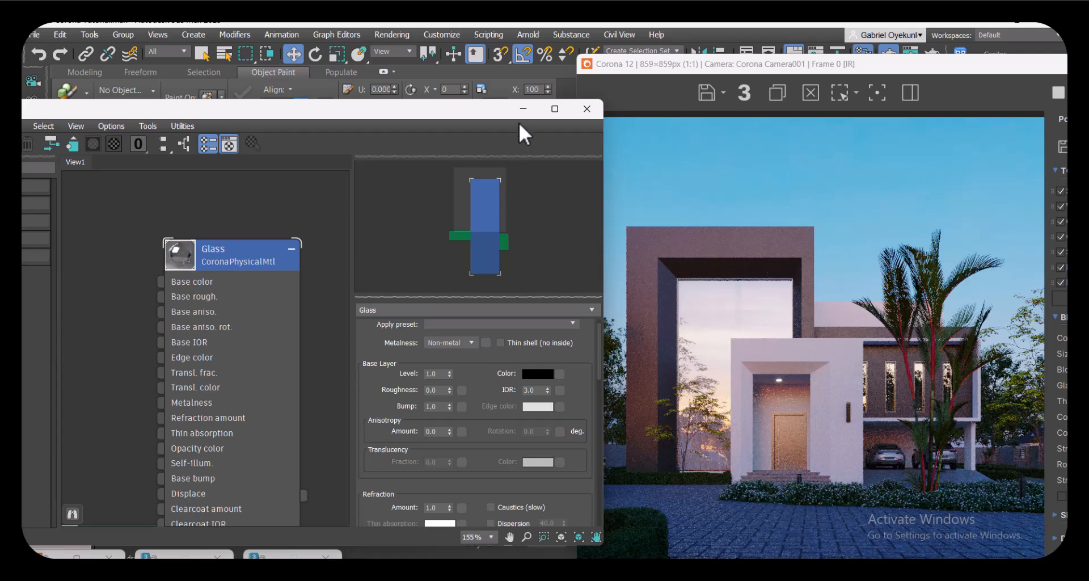
- Sample the material of the curtain behind the front window from the Top viewport into the material editor
left_click_drag(516, 108, 795, 213)
left_click(472, 243)
scroll(269, 427, "down", 3)
scroll(278, 284, "up", 3)
scroll(281, 285, "up", 4)
scroll(250, 317, "down", 2)
scroll(215, 397, "up", 4)
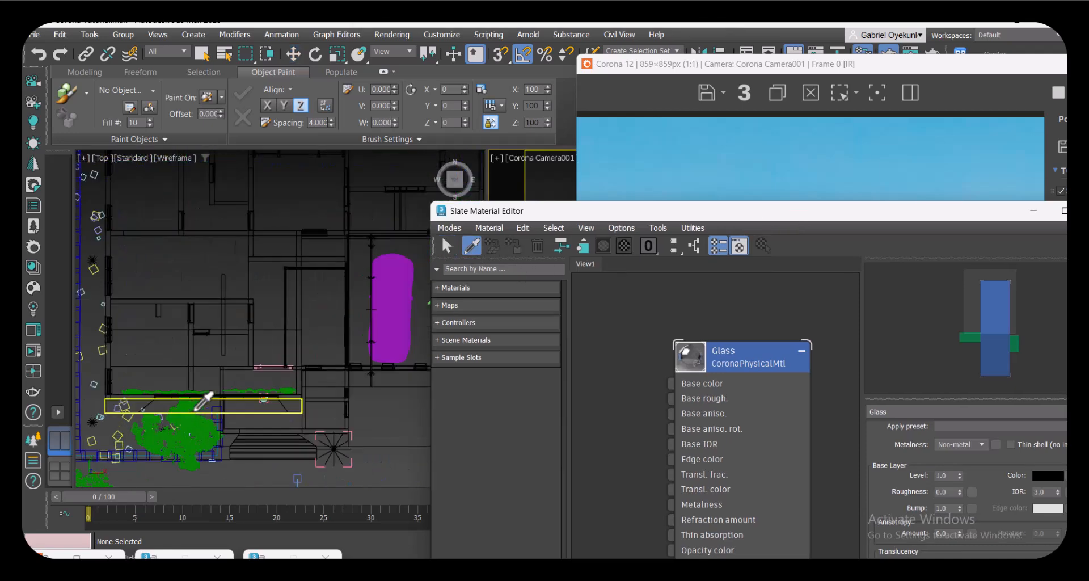
scroll(204, 392, "up", 5)
left_click(215, 355)
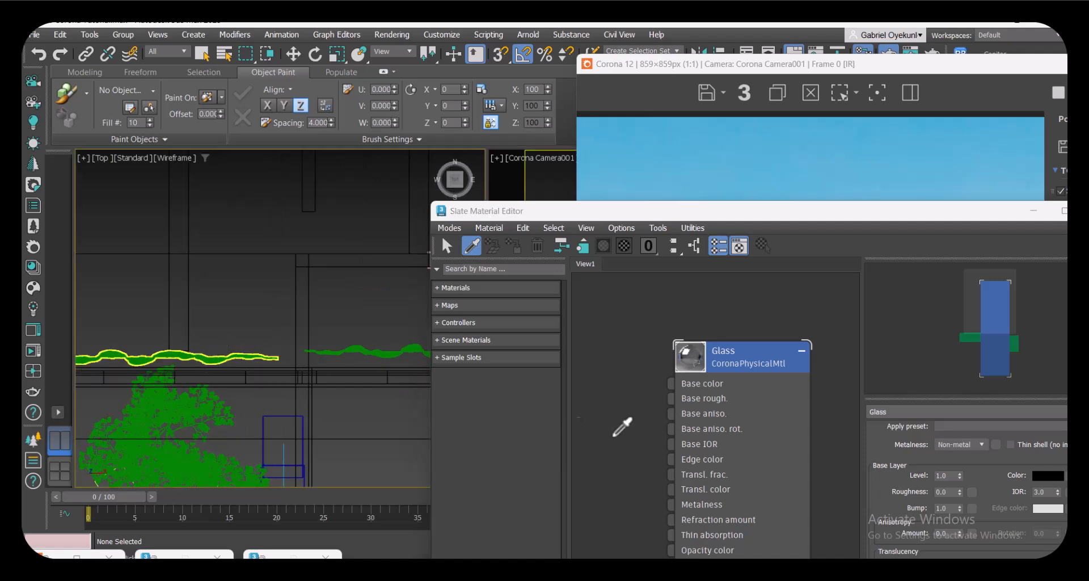
scroll(687, 457, "down", 2)
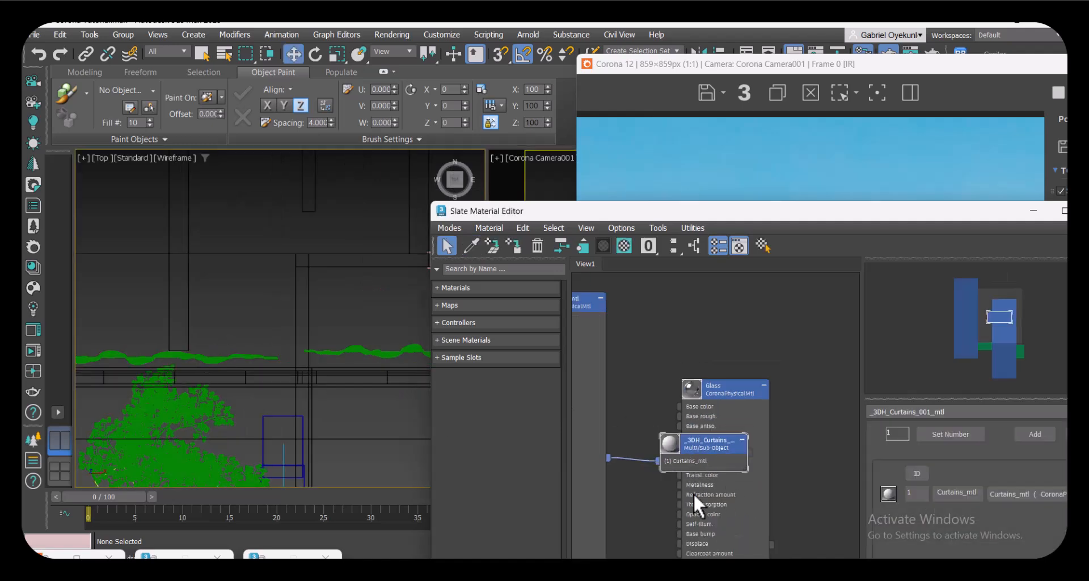
- Set the Translucency colour of the Curtains_mtl material to dark grey and uncover the render
middle_click_drag(581, 466, 648, 493)
scroll(631, 329, "up", 2)
left_click_drag(631, 332, 659, 328)
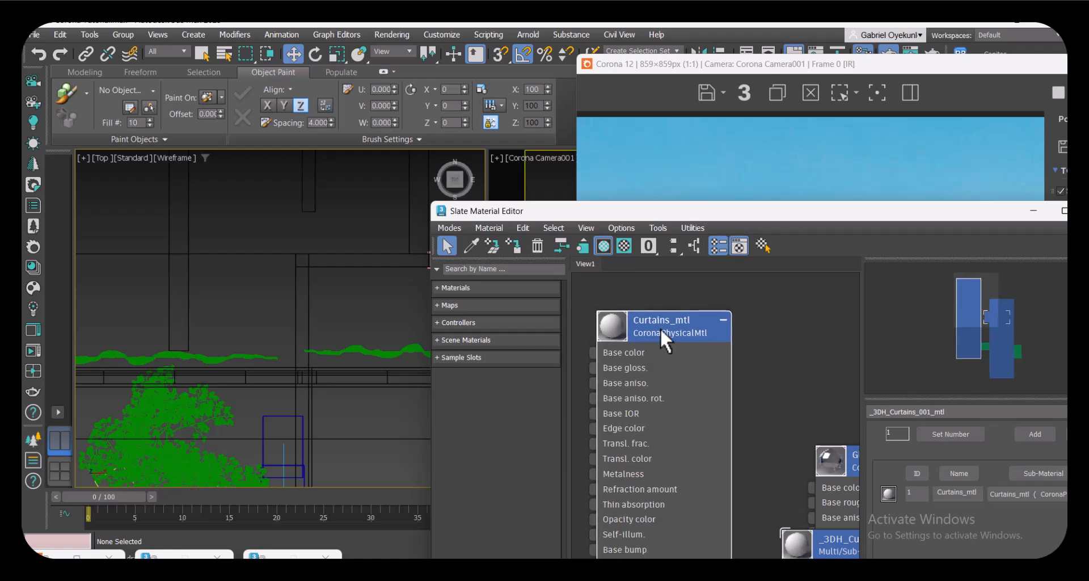
left_click_drag(709, 216, 327, 157)
left_click(665, 410)
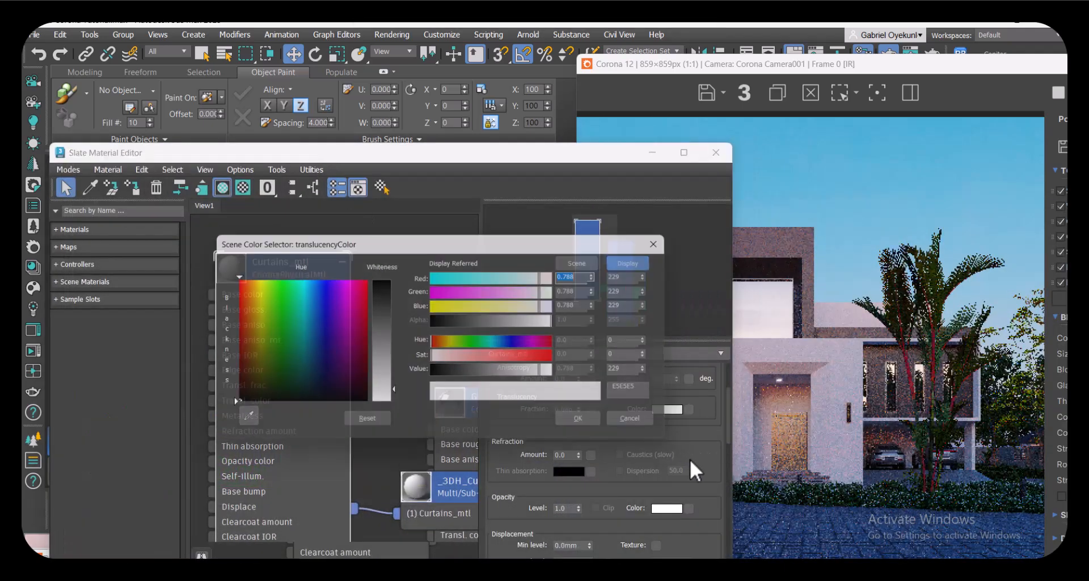
left_click_drag(488, 375, 471, 373)
left_click(590, 424)
left_click_drag(603, 156, 414, 124)
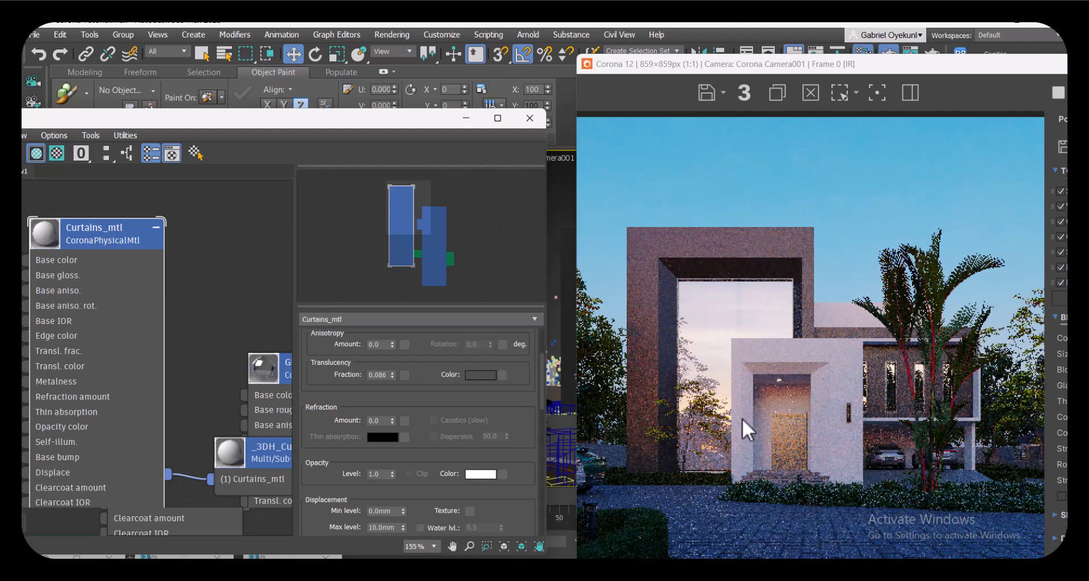
- Set the Translucency colour of the Curtains_mtl material to white
middle_click_drag(219, 384, 247, 393)
scroll(207, 413, "down", 2)
middle_click_drag(190, 415, 204, 423)
left_click_drag(325, 387, 318, 509)
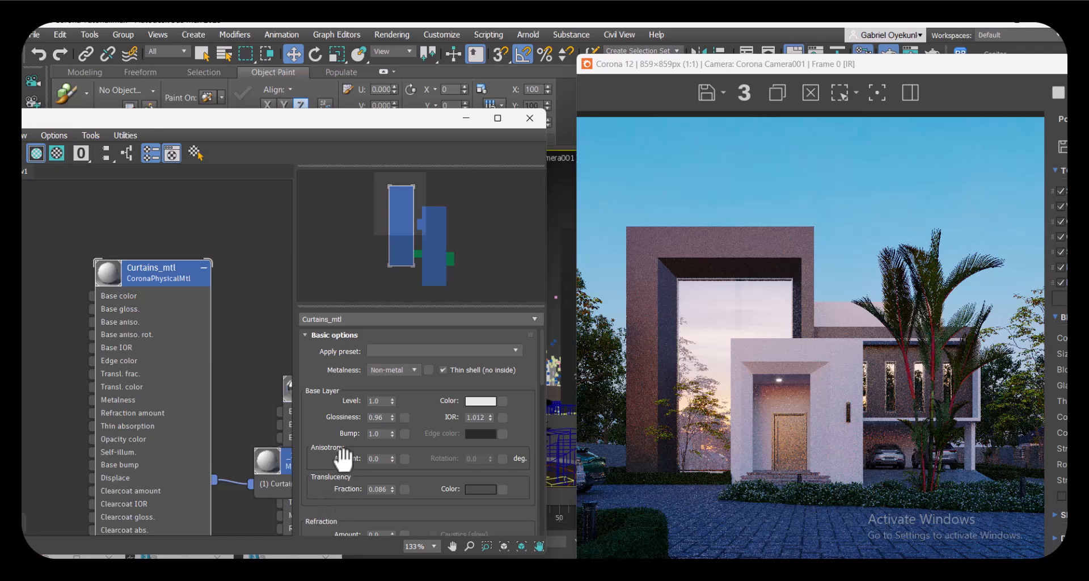
left_click(483, 489)
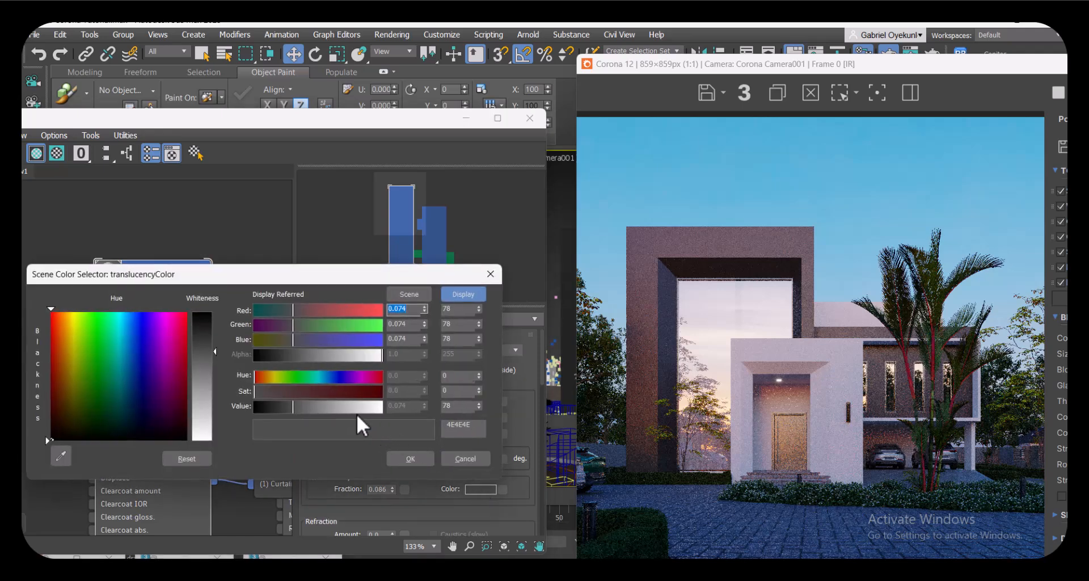
left_click_drag(297, 410, 424, 419)
left_click(400, 462)
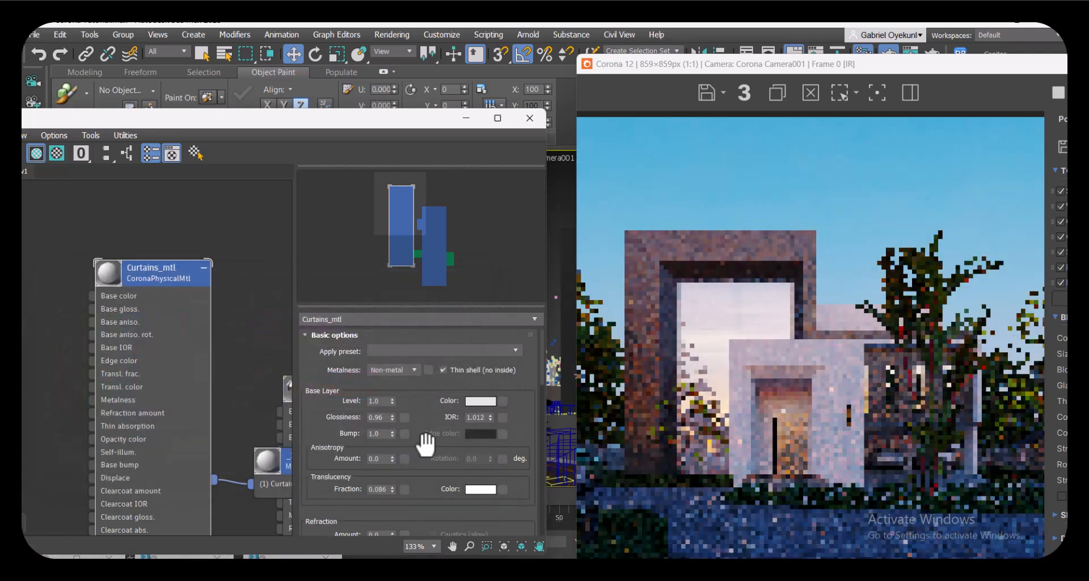
- Set the Base Layer colour of the Curtains_mtl material to a mid-grey with a display value of 113
left_click(479, 401)
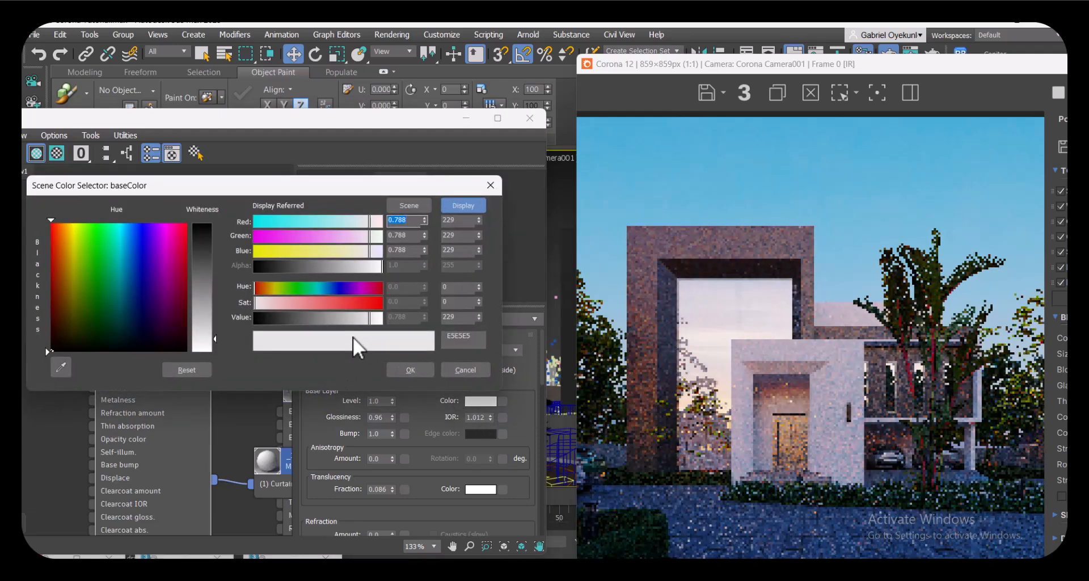
left_click_drag(329, 316, 307, 312)
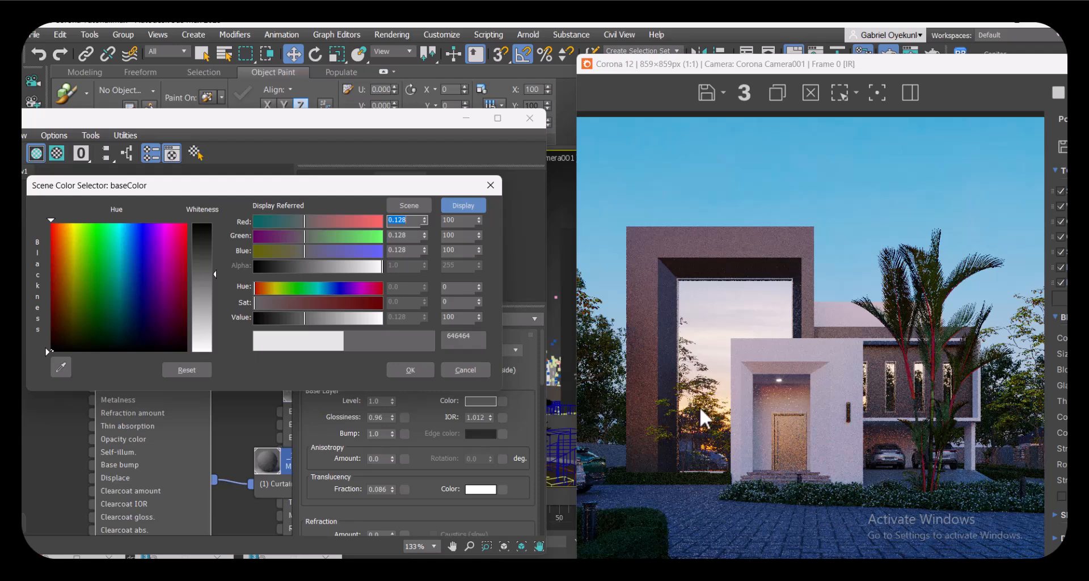
left_click_drag(310, 317, 310, 318)
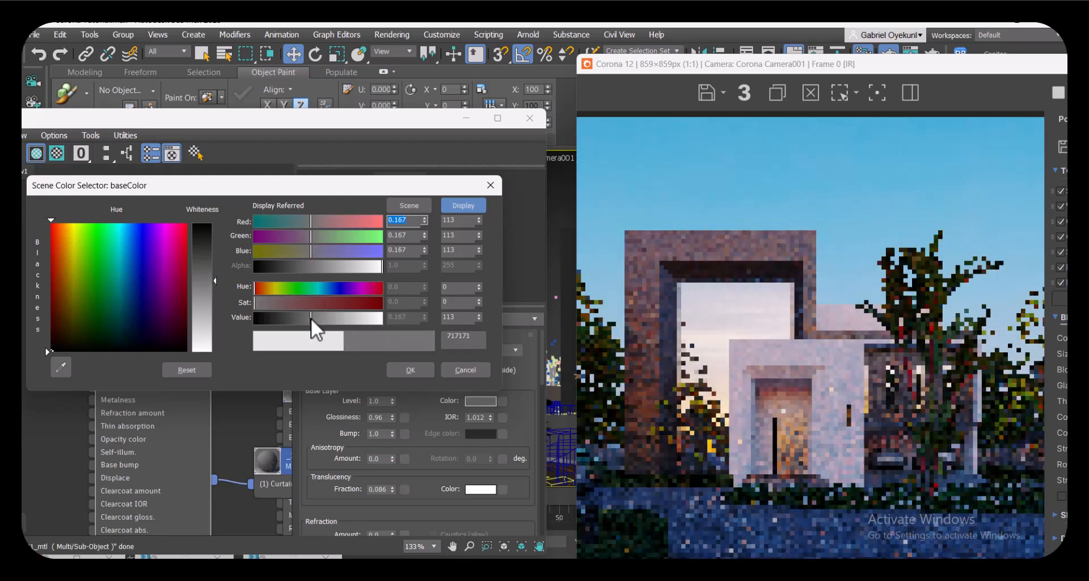
left_click(410, 370)
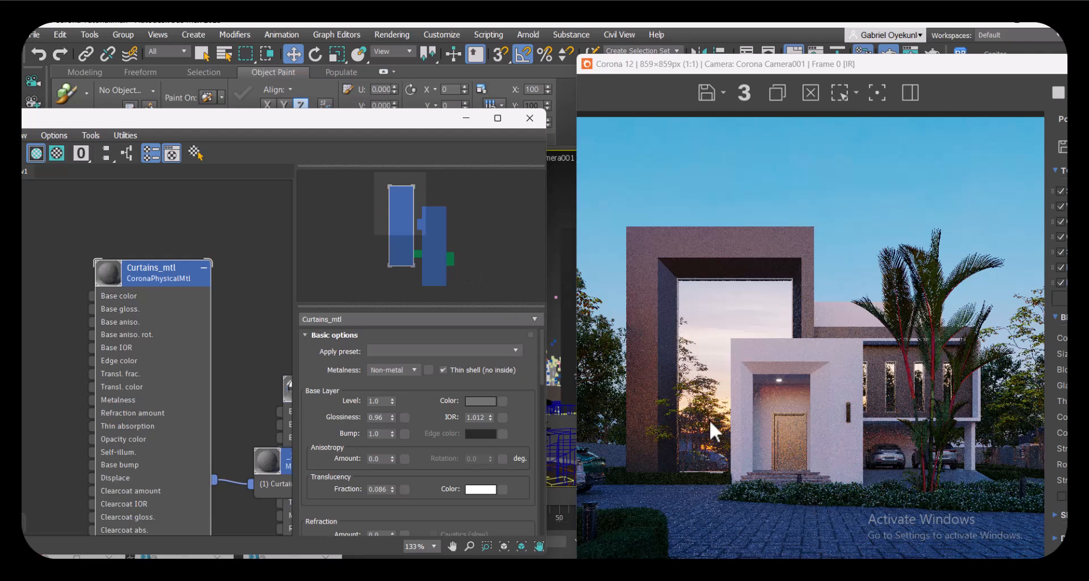
- Put the material editor away and examine the curtains behind the front window and their surroundings in the Top viewport
left_click_drag(662, 66, 556, 56)
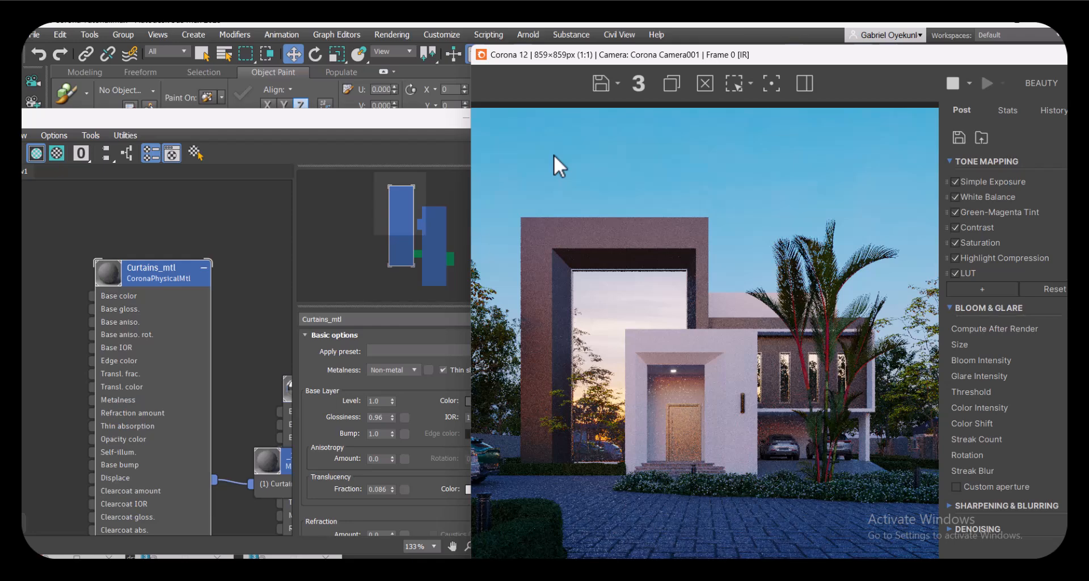
left_click(444, 120)
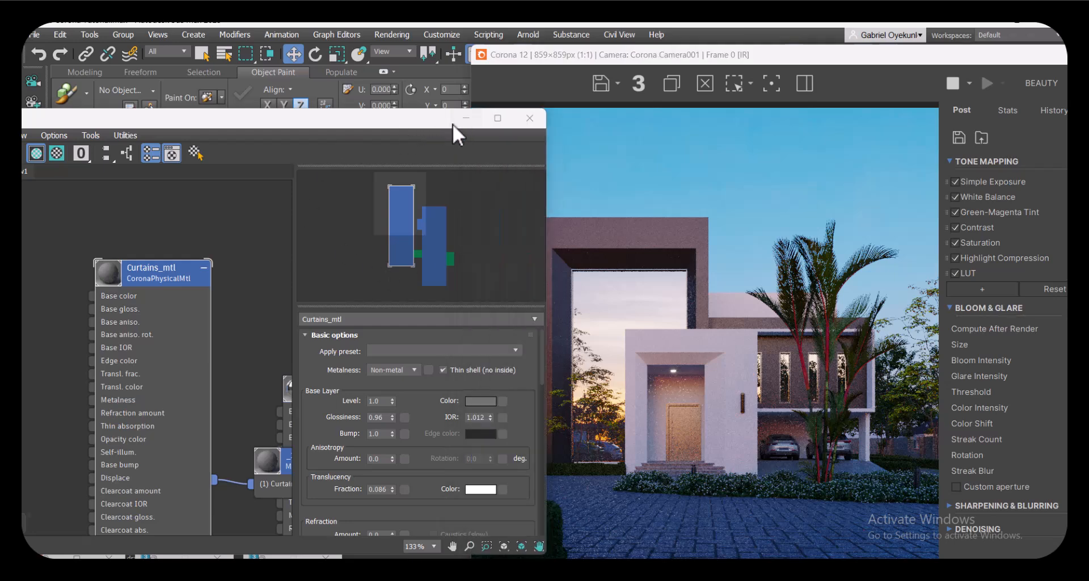
left_click(461, 116)
scroll(201, 326, "up", 5)
left_click(226, 348)
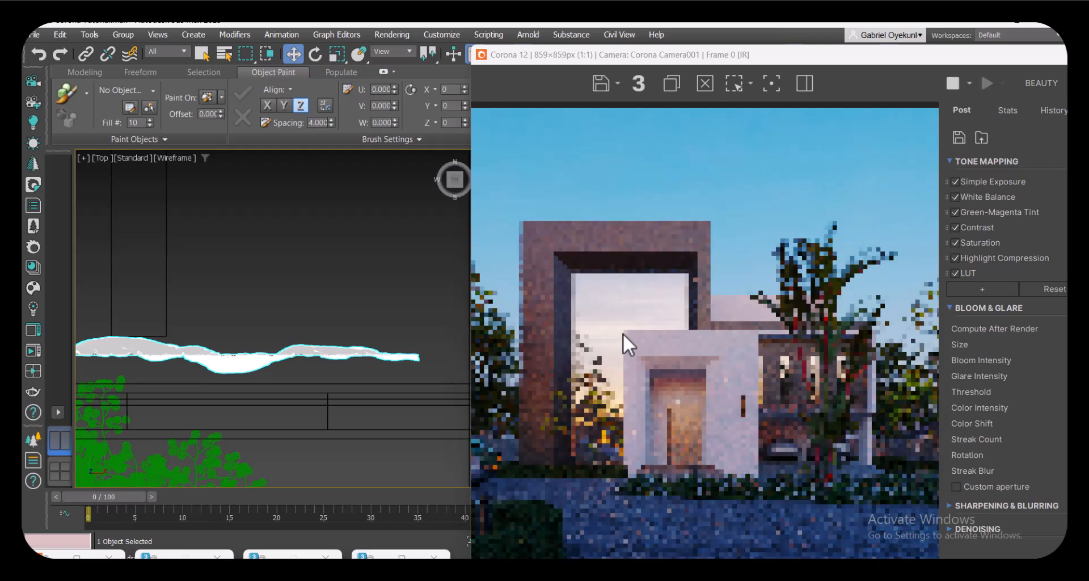
scroll(304, 389, "down", 5)
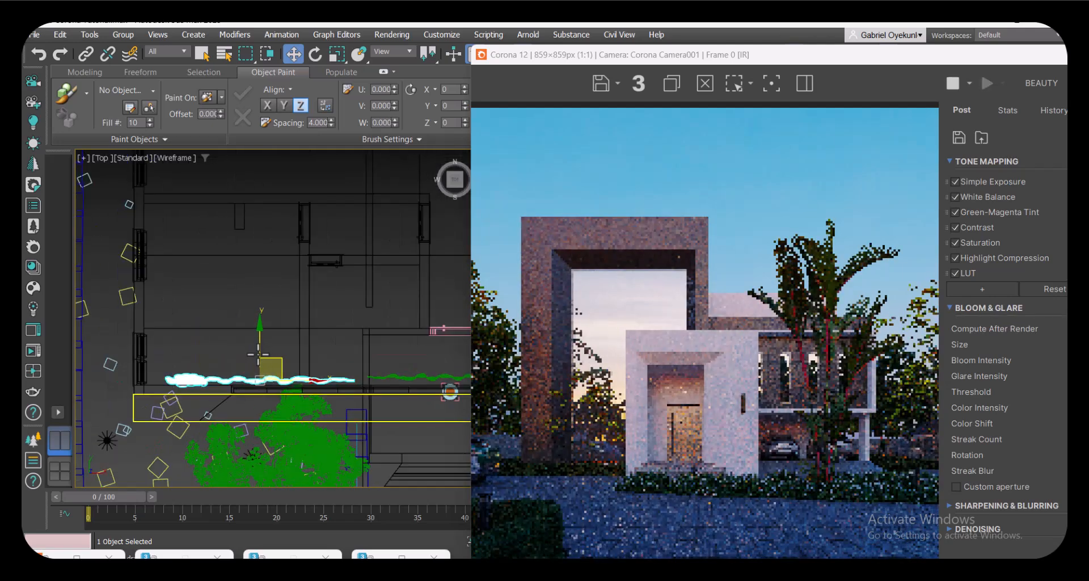
scroll(266, 358, "up", 4)
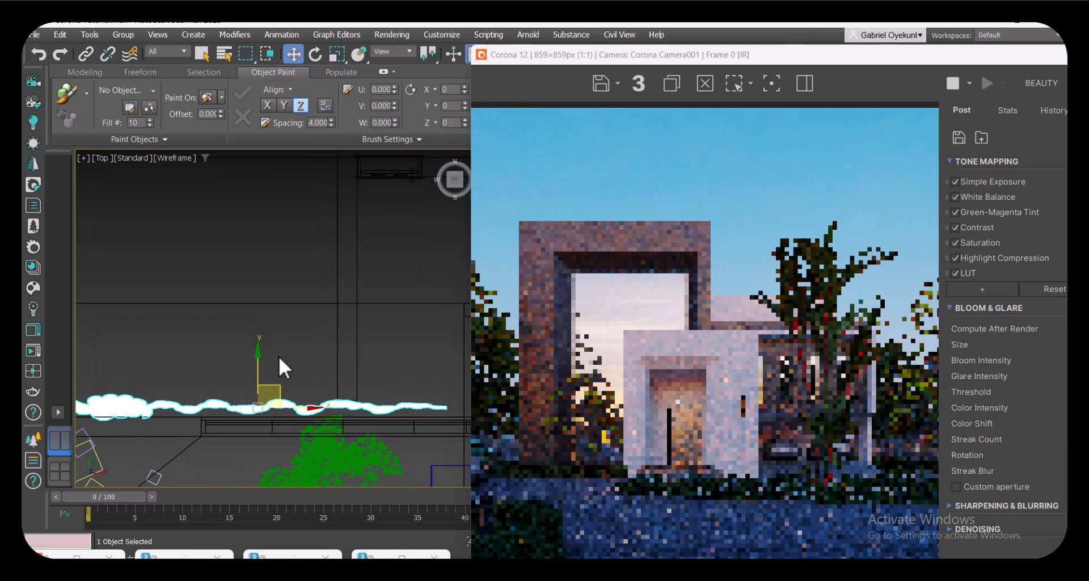
left_click(280, 350)
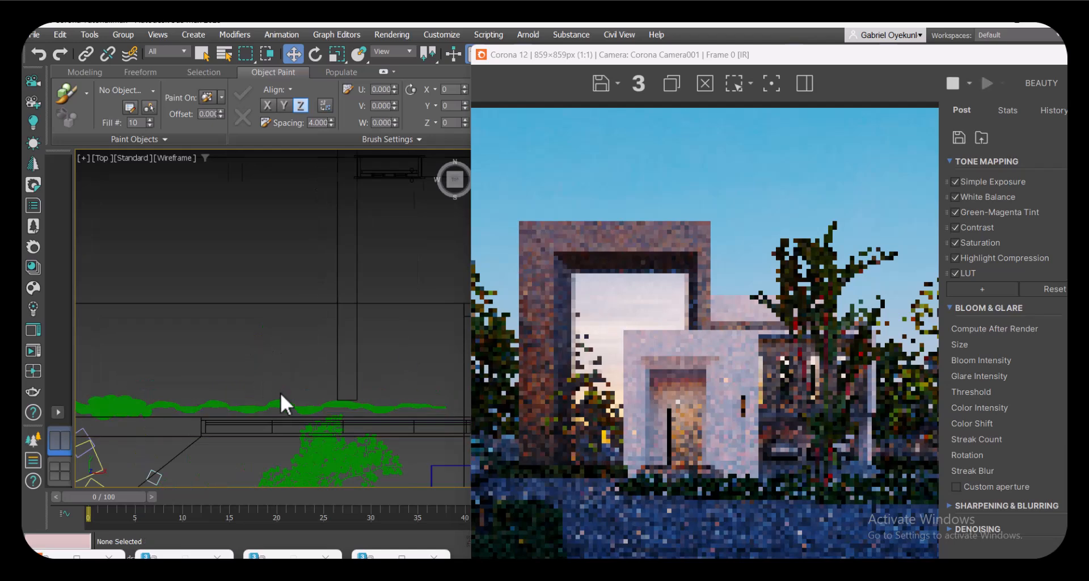
scroll(278, 390, "down", 3)
middle_click_drag(282, 401, 386, 414)
scroll(274, 330, "down", 4)
scroll(253, 340, "down", 2)
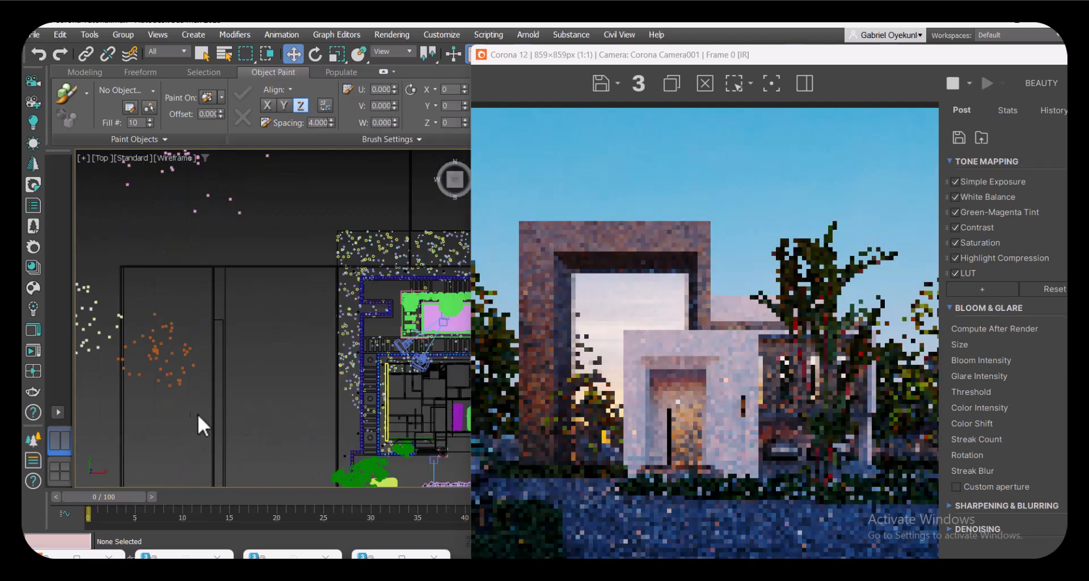
left_click(152, 400)
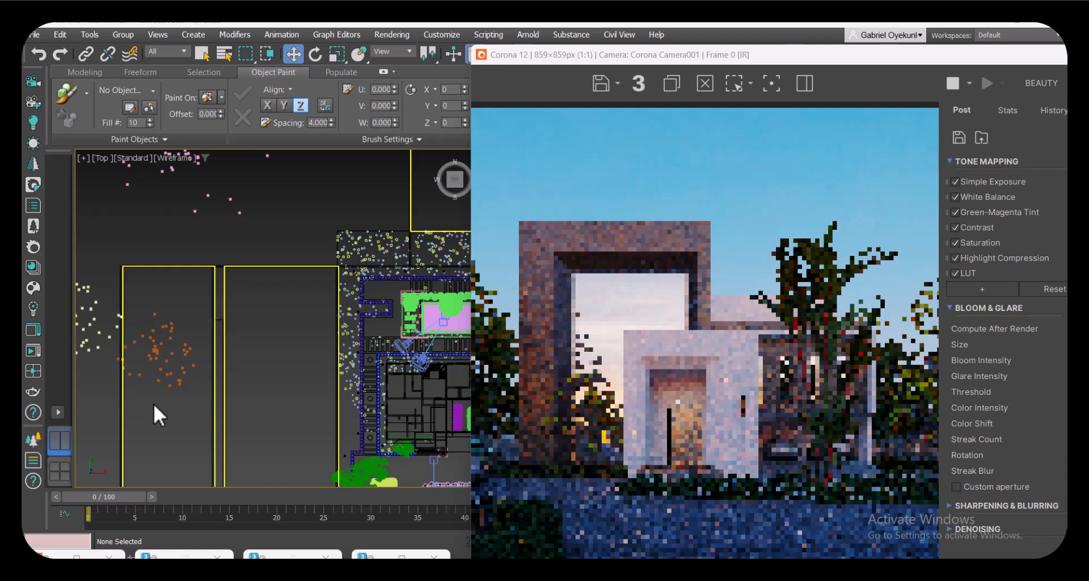
- Stop the interactive render and clear the frame buffer away, fitting the whole scene in the Top viewport
left_click(957, 84)
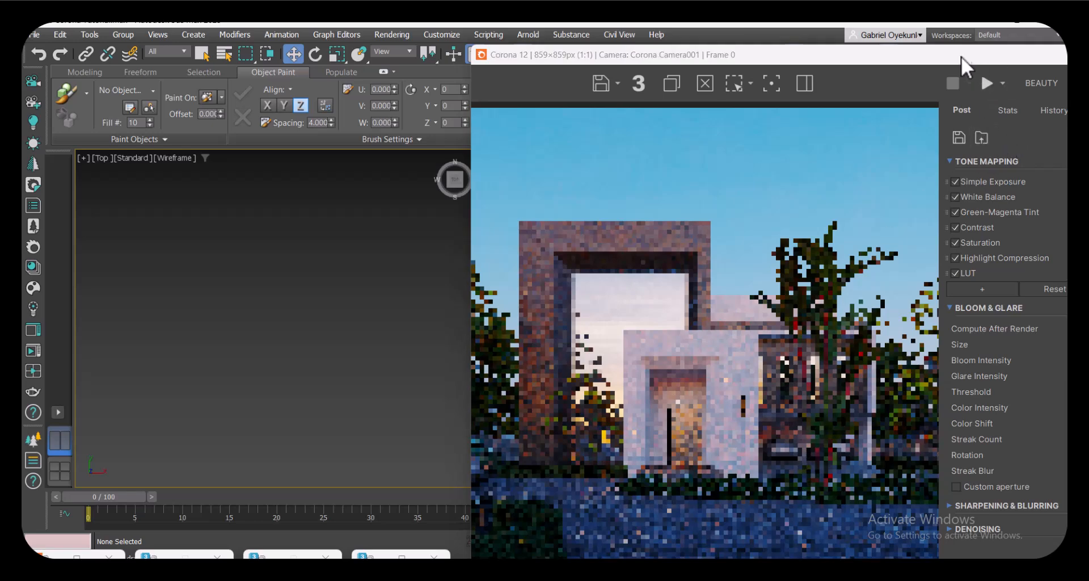
left_click_drag(964, 56, 674, 94)
left_click(801, 93)
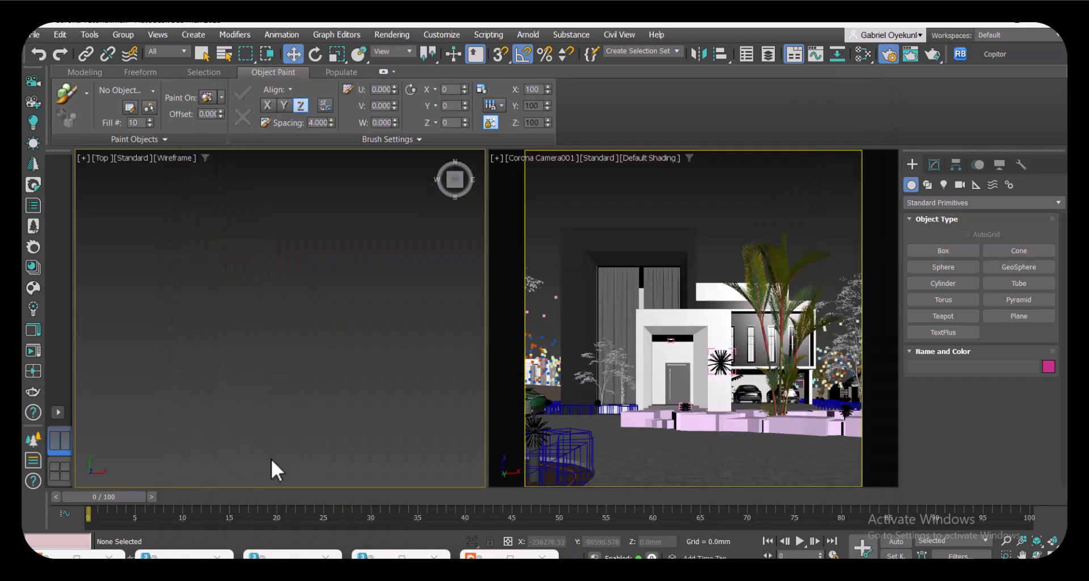
key("z")
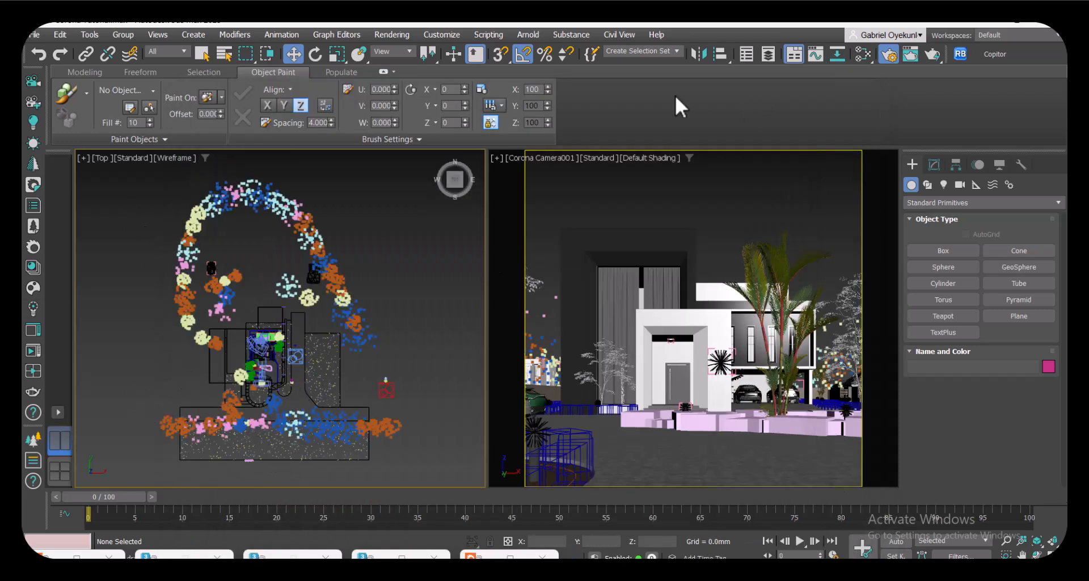
- Hide the Trees and Plants layers and the two client-named layers above them in the Layer Explorer
left_click(769, 54)
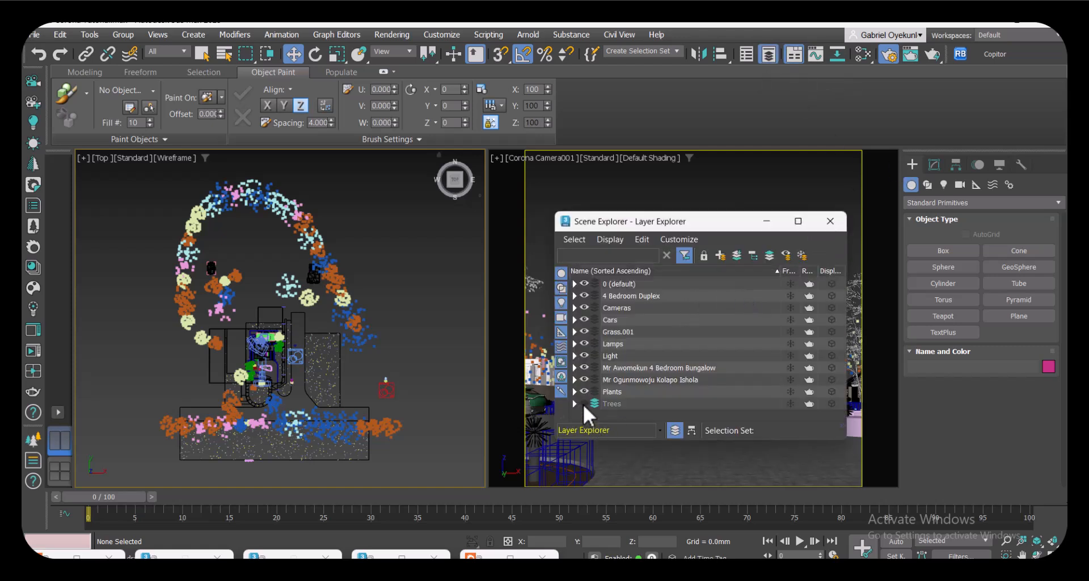
left_click(583, 403)
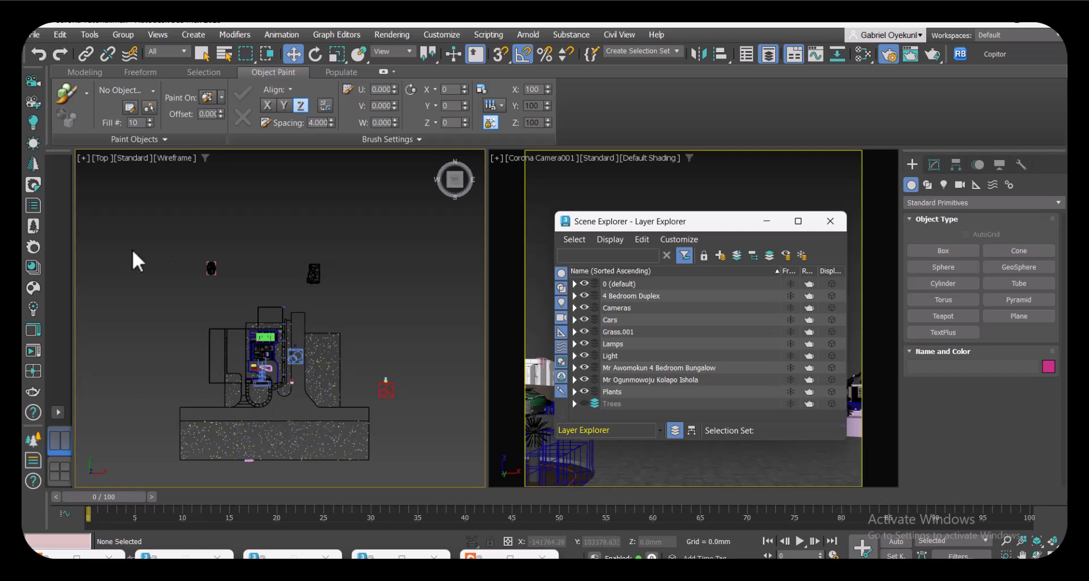
scroll(351, 416, "up", 3)
left_click(583, 392)
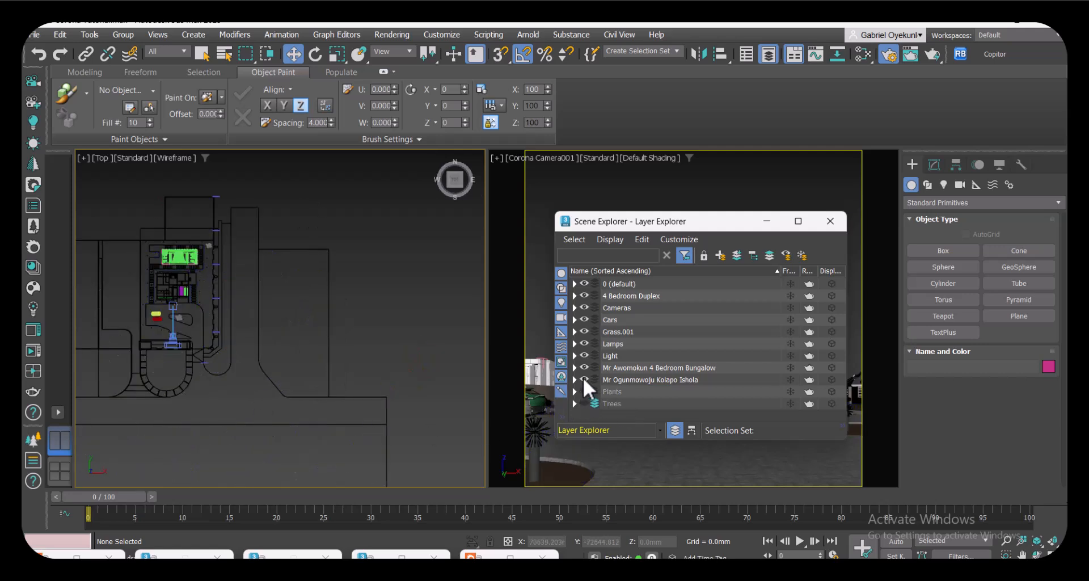
left_click(583, 378)
left_click(583, 367)
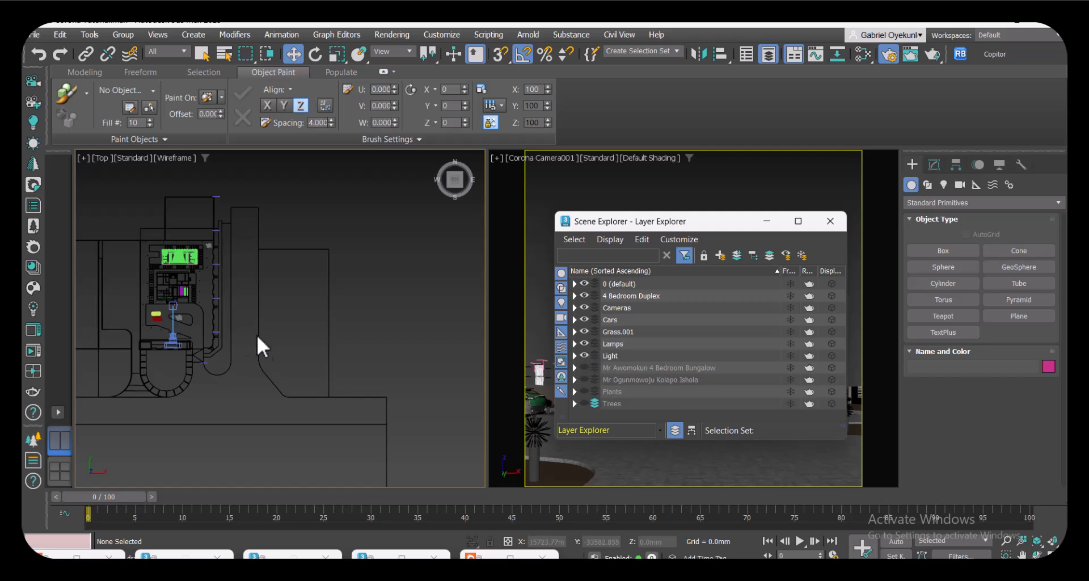
- Hide the Cars layer so that the house plan is less cluttered
middle_click_drag(180, 389, 307, 265)
scroll(283, 321, "down", 3)
middle_click_drag(312, 390, 329, 390)
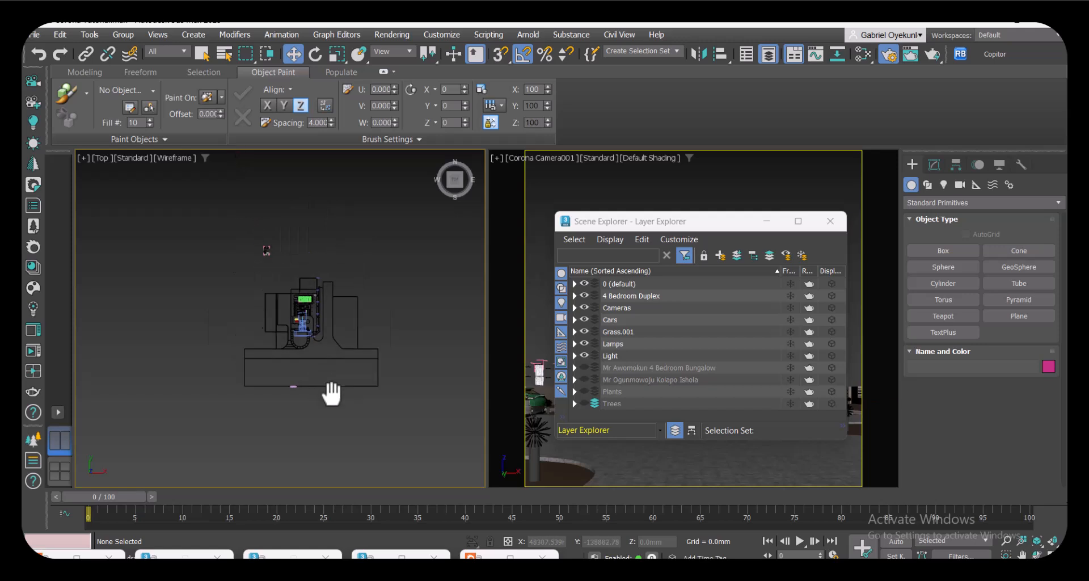
scroll(271, 302, "up", 4)
scroll(270, 302, "up", 5)
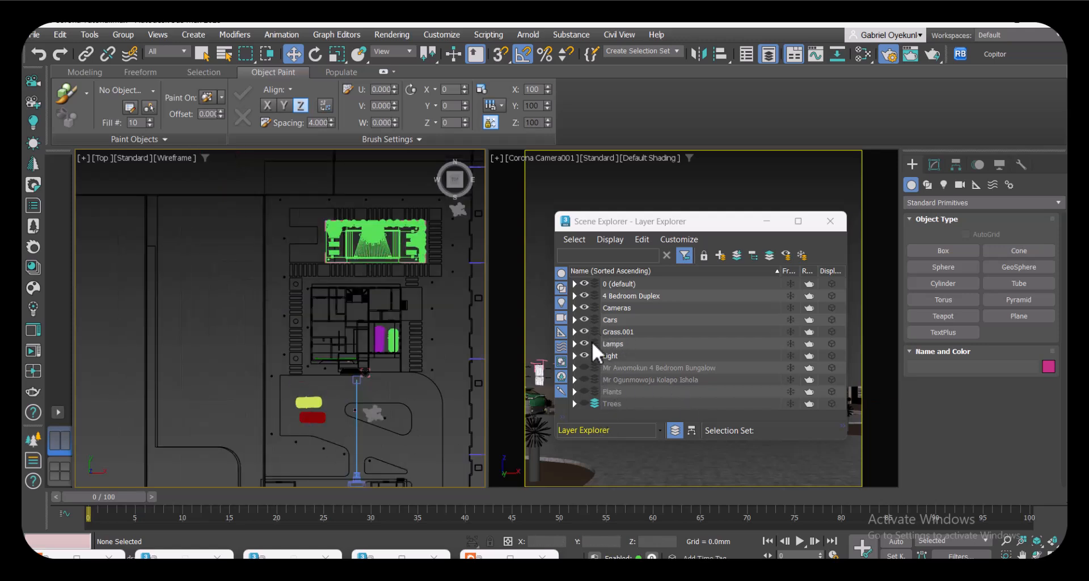
left_click(584, 319)
- Set a new CoronaLight's shape to Rectangle and try to place it on the open ground in the Top viewport
scroll(349, 420, "down", 2)
middle_click_drag(368, 415, 361, 350)
scroll(359, 353, "up", 5)
scroll(336, 394, "down", 2)
scroll(336, 393, "down", 3)
middle_click_drag(318, 380, 327, 365)
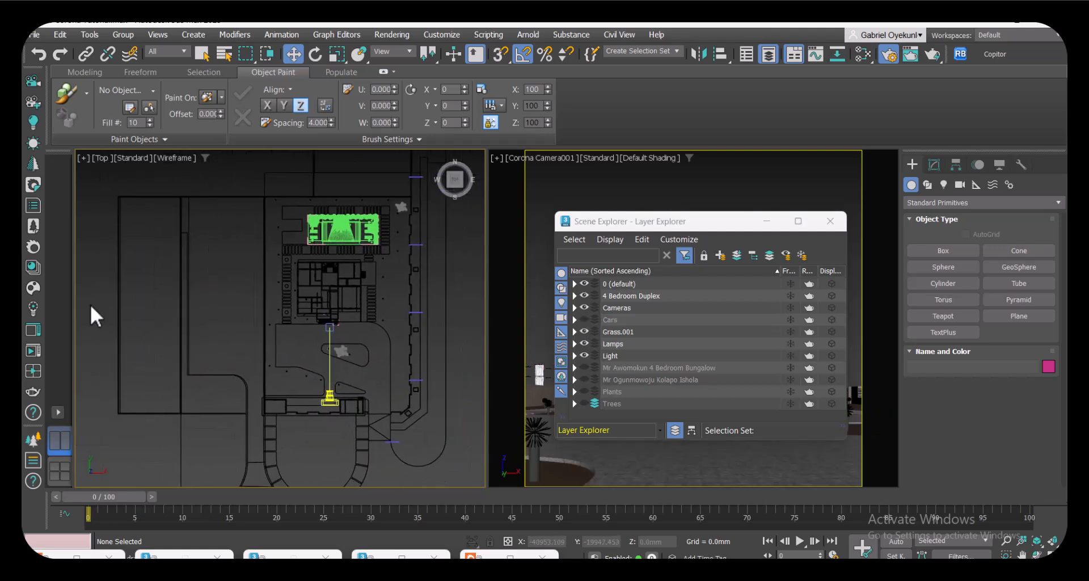
left_click(32, 126)
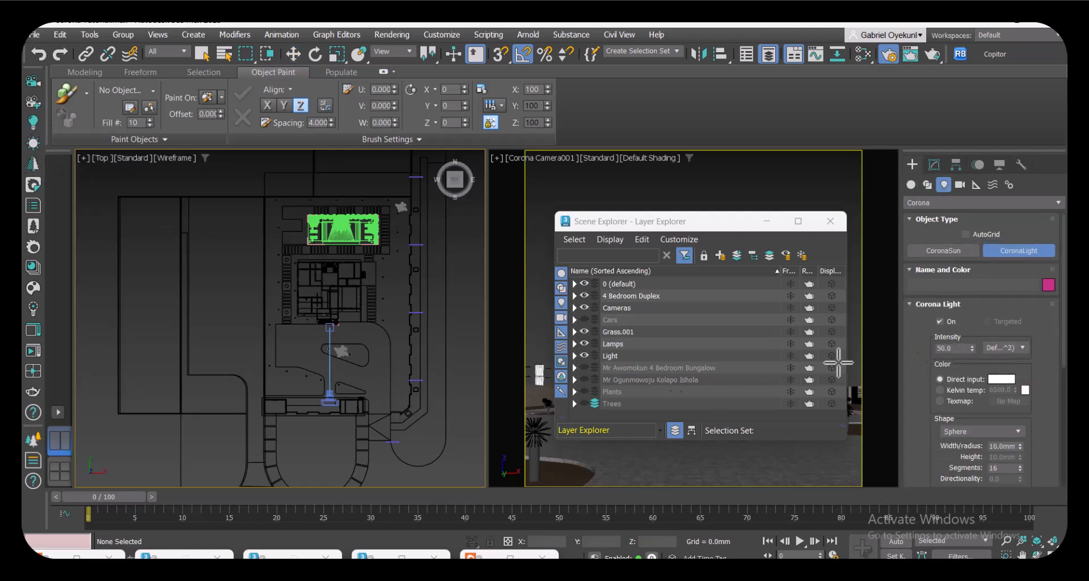
left_click(966, 430)
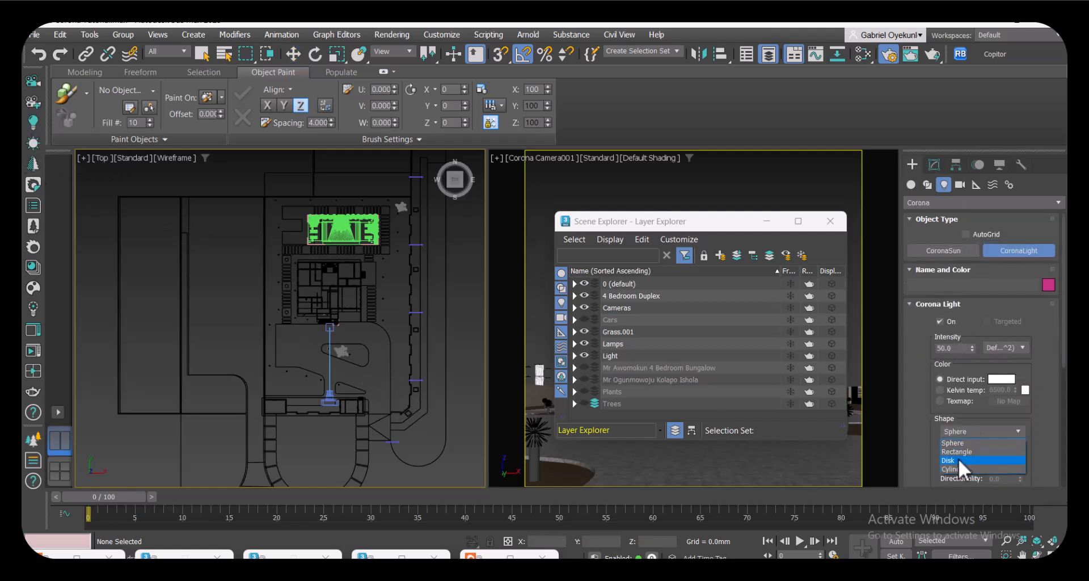
left_click(956, 452)
scroll(339, 325, "up", 5)
left_click(339, 325)
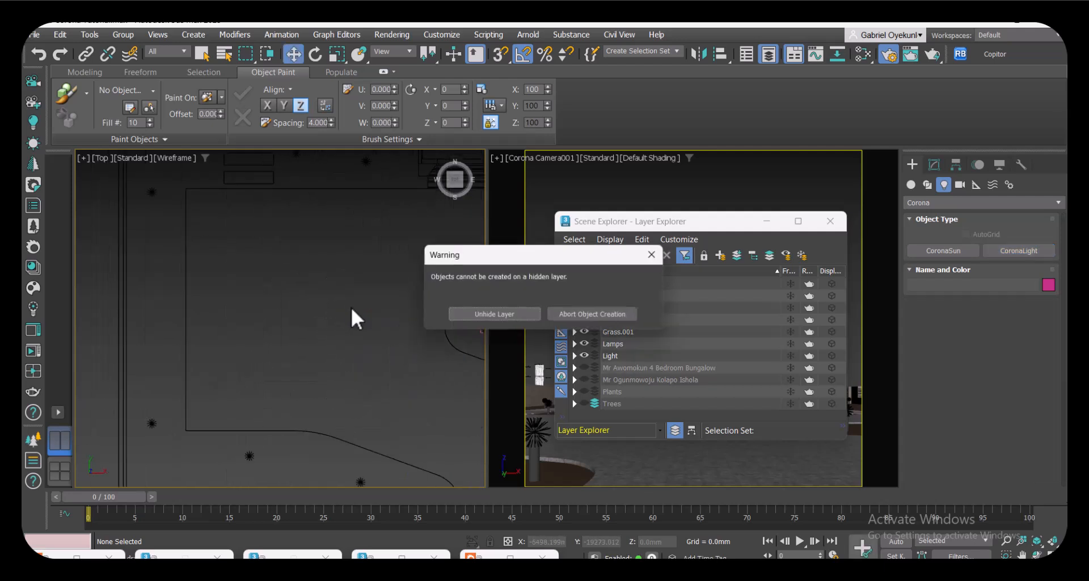
- Make the Light layer current and draw a rectangle CoronaLight about 1950 mm wide on the open ground in the Top viewport
left_click_drag(497, 261, 240, 282)
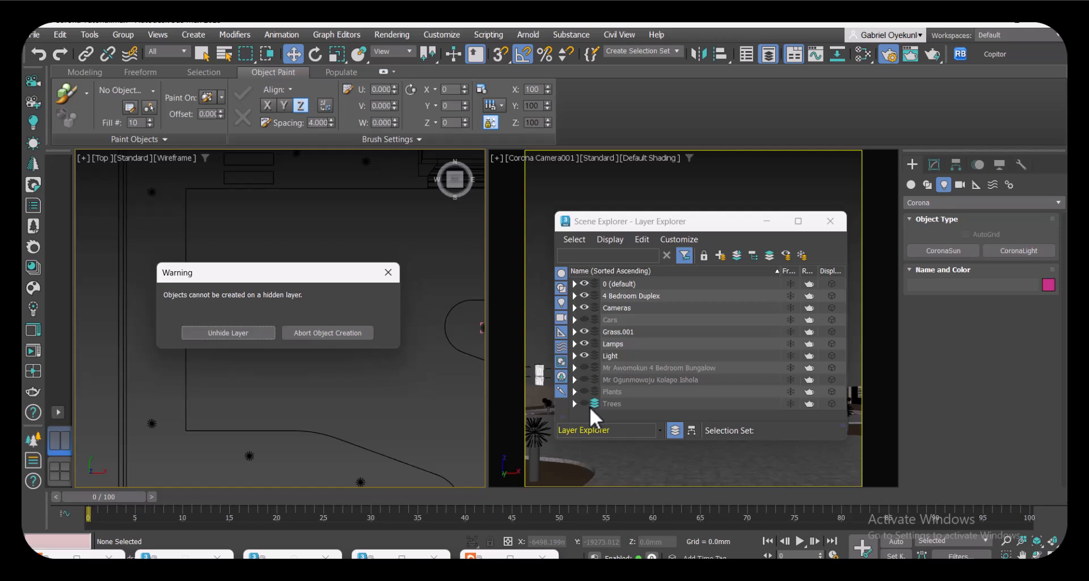
left_click(386, 274)
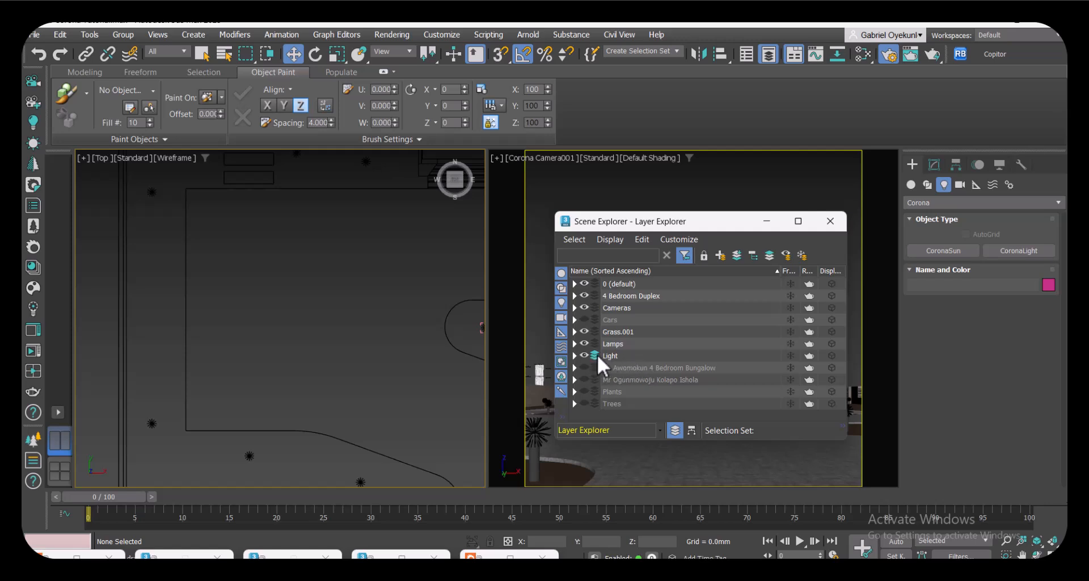
left_click(1017, 250)
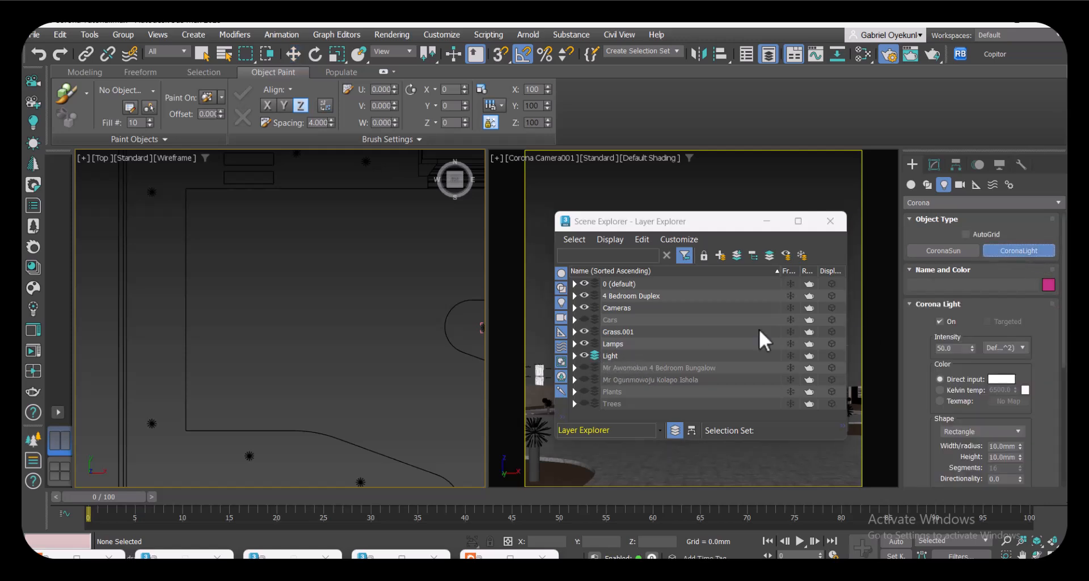
left_click_drag(296, 287, 334, 331)
key("w")
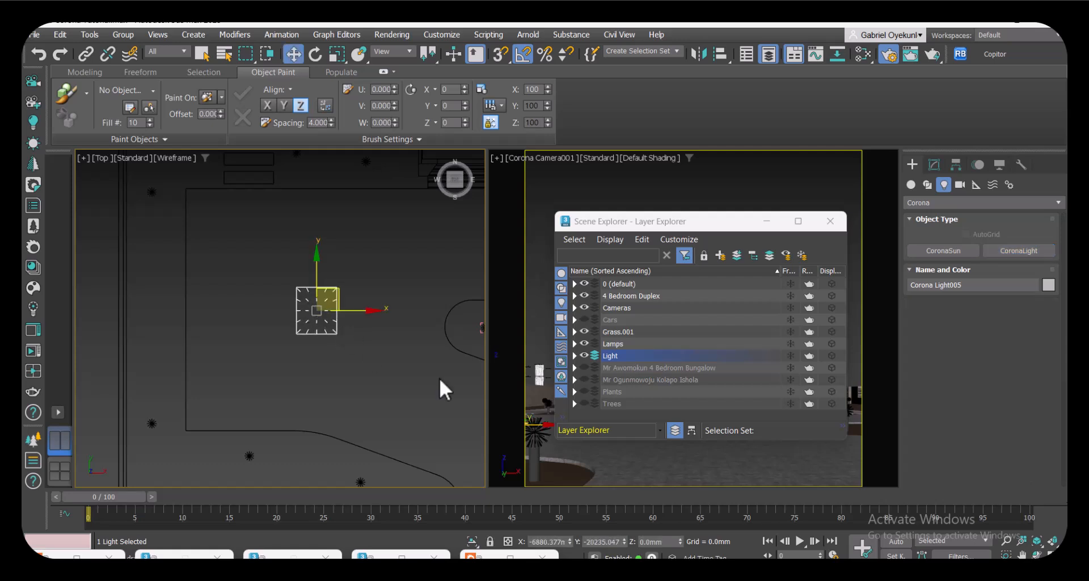
- Set the rectangle CoronaLight's width and height to 1200 mm each
left_click(934, 164)
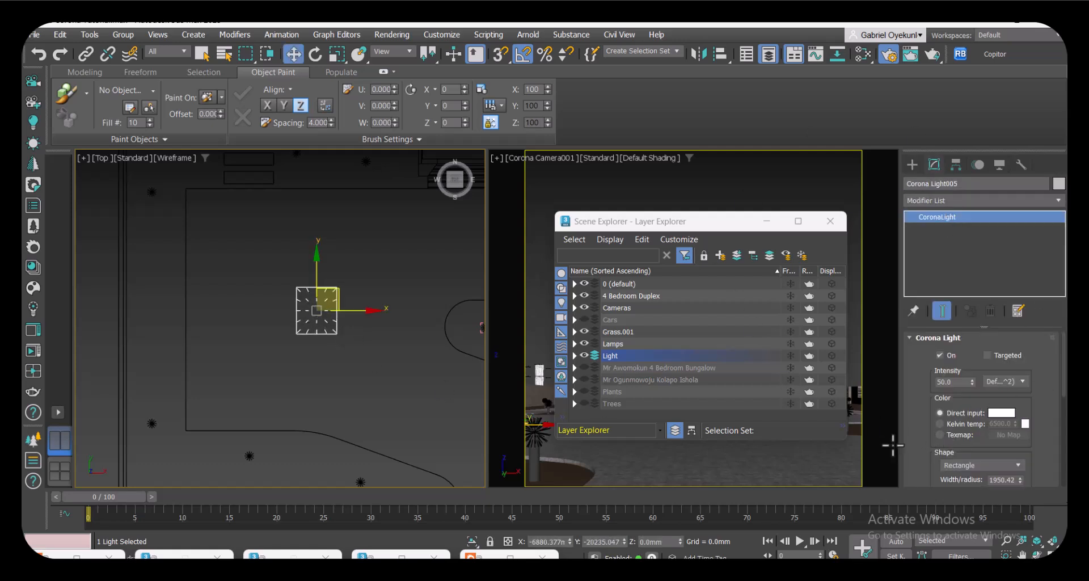
left_click_drag(914, 433, 910, 347)
double_click(1000, 395)
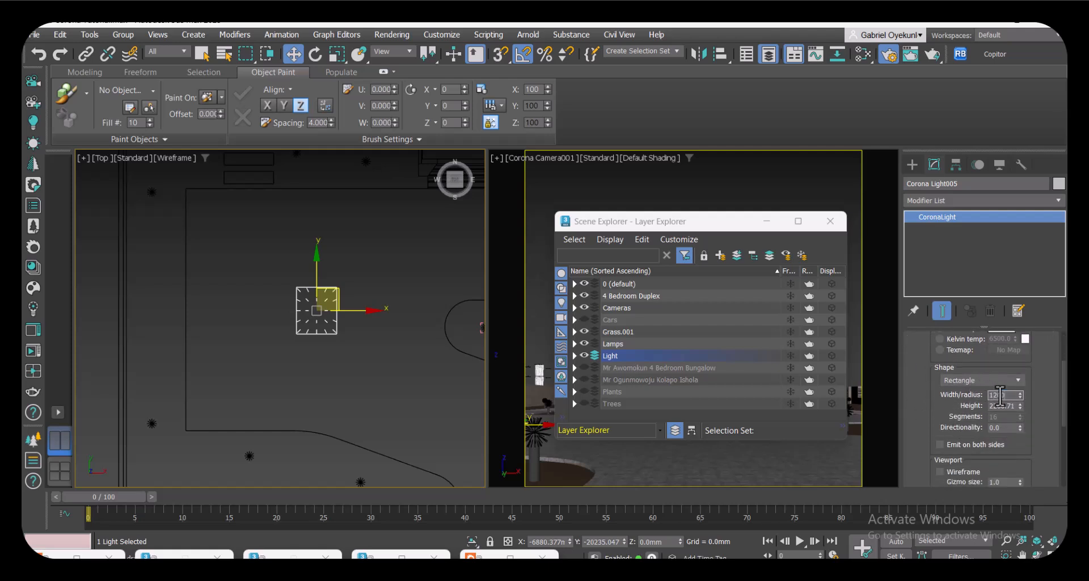
double_click(993, 405)
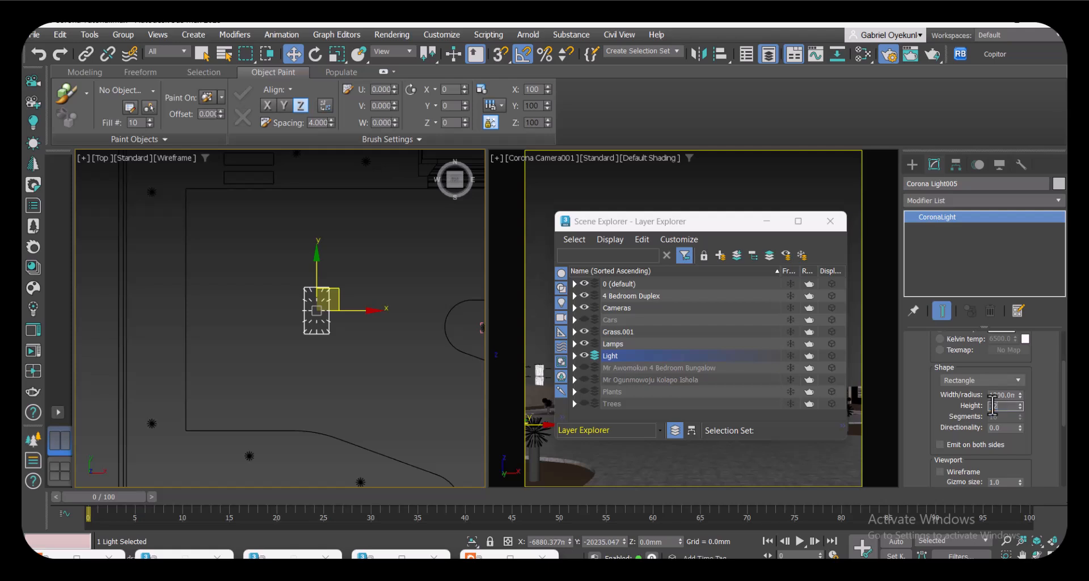
key("Return")
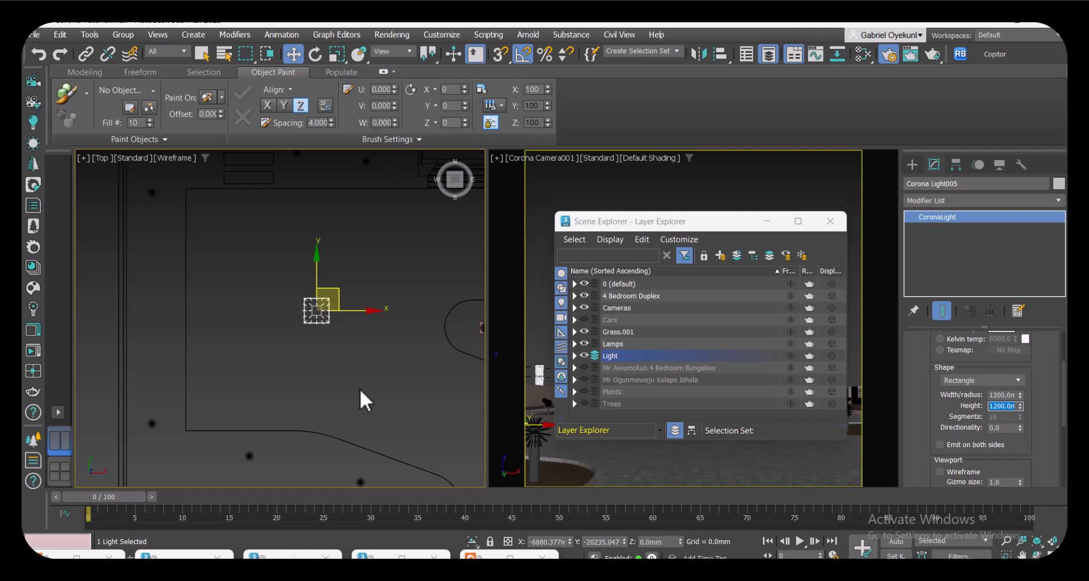
- Move the 1200 mm light from the open ground into the front-left room of the house plan
scroll(360, 388, "down", 3)
middle_click_drag(343, 402, 335, 465)
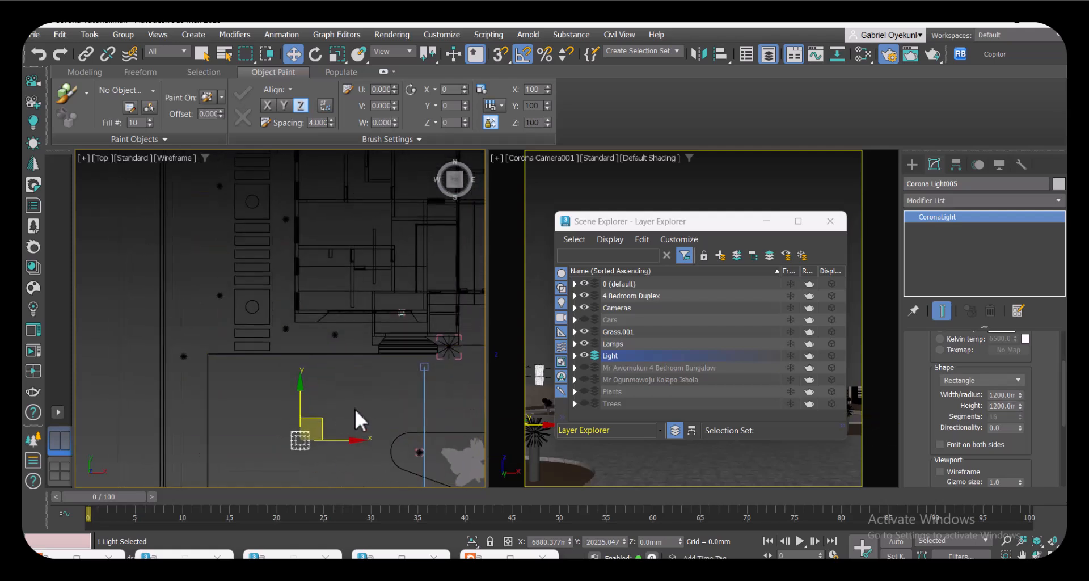
left_click_drag(323, 424, 351, 264)
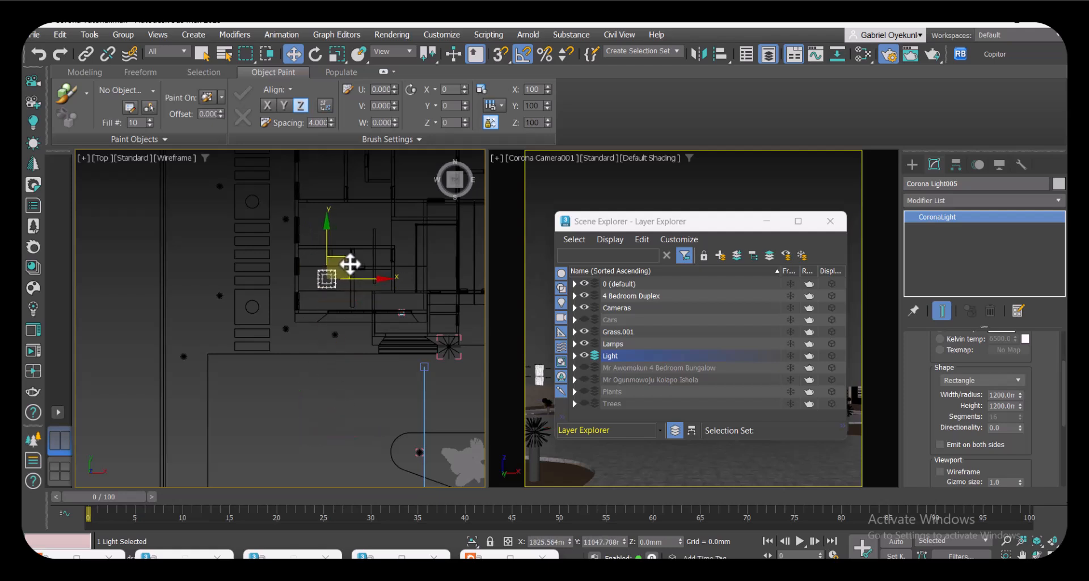
- Clone the light as an instance into the space directly behind it in the house plan
scroll(289, 372, "up", 1)
middle_click_drag(346, 313, 260, 423)
scroll(292, 349, "up", 1)
scroll(307, 393, "down", 2)
left_click_drag(259, 403, 261, 351, "shift")
left_click(449, 260)
left_click(547, 366)
- Place further instances of the light in the remaining main rooms, making six lights across the house plan
mouse_move(260, 347)
left_mouse_down("shift")
mouse_move(251, 285)
mouse_move(332, 386)
left_mouse_up("shift")
left_click(535, 368)
mouse_move(362, 395)
left_mouse_down("shift")
mouse_move(431, 381)
mouse_move(417, 258)
mouse_move(424, 271)
left_mouse_up("shift")
left_click(546, 369)
left_click(546, 368)
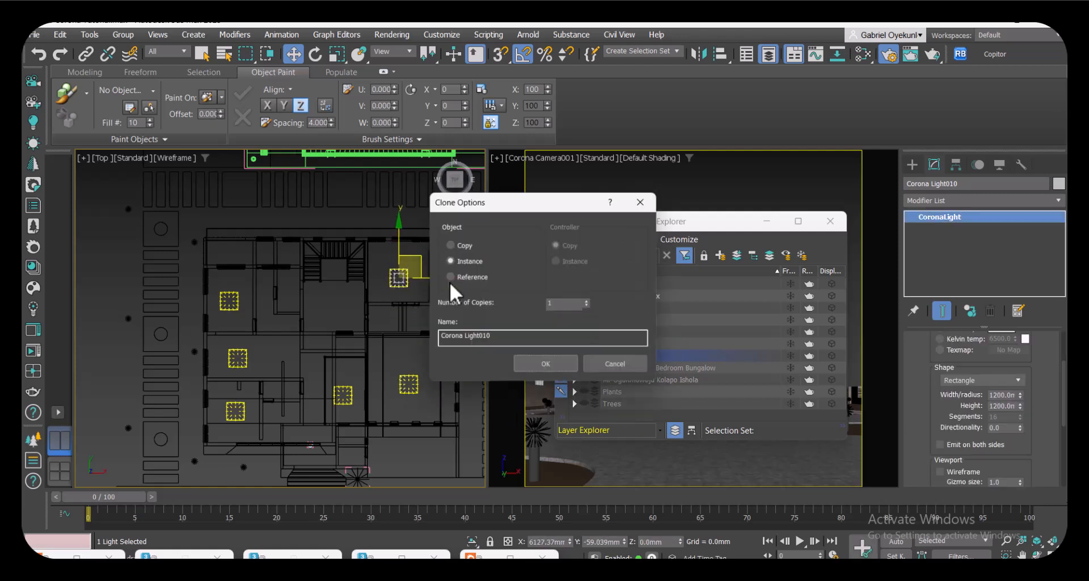
left_click(545, 361)
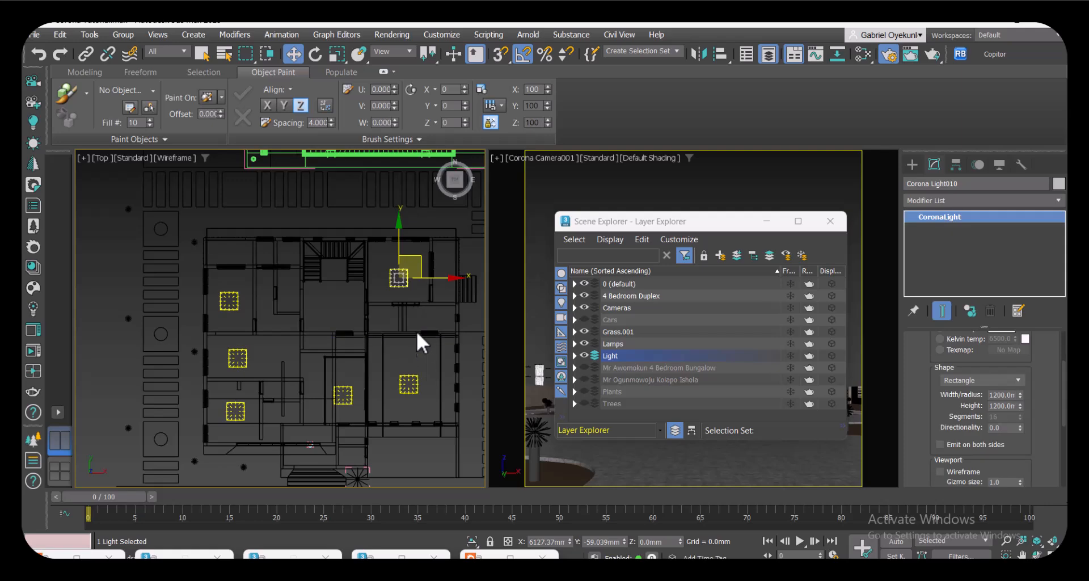
- Restrict the selection filter to Lights and select all six room lights
scroll(418, 336, "up", 2)
scroll(432, 295, "up", 2)
scroll(405, 318, "down", 6)
scroll(395, 398, "up", 2)
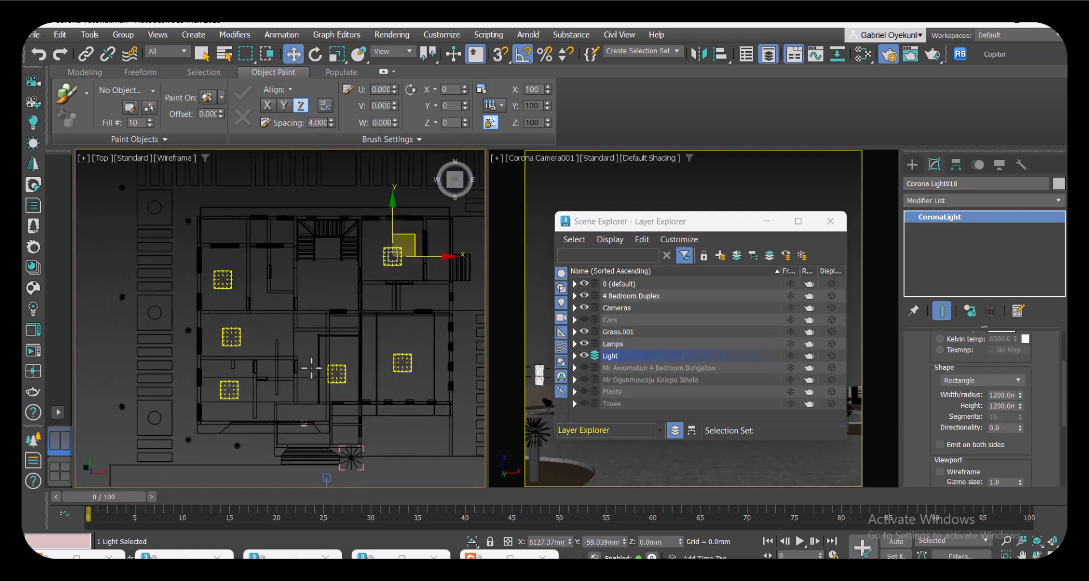
left_click(168, 52)
left_click(168, 84)
key("ctrl+a")
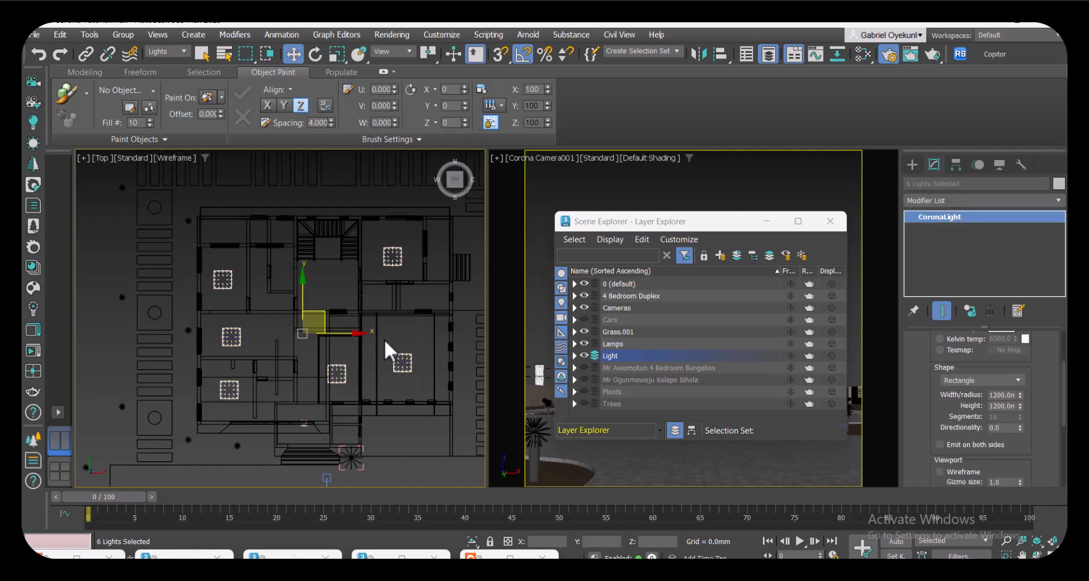
- In the Front view, hide the 0 (default) layer and raise the six lights about 3375 mm to the ground-floor ceiling
key("f")
scroll(383, 337, "up", 1)
scroll(325, 353, "down", 3)
middle_click_drag(318, 322, 328, 384)
scroll(297, 356, "up", 7)
scroll(328, 383, "down", 3)
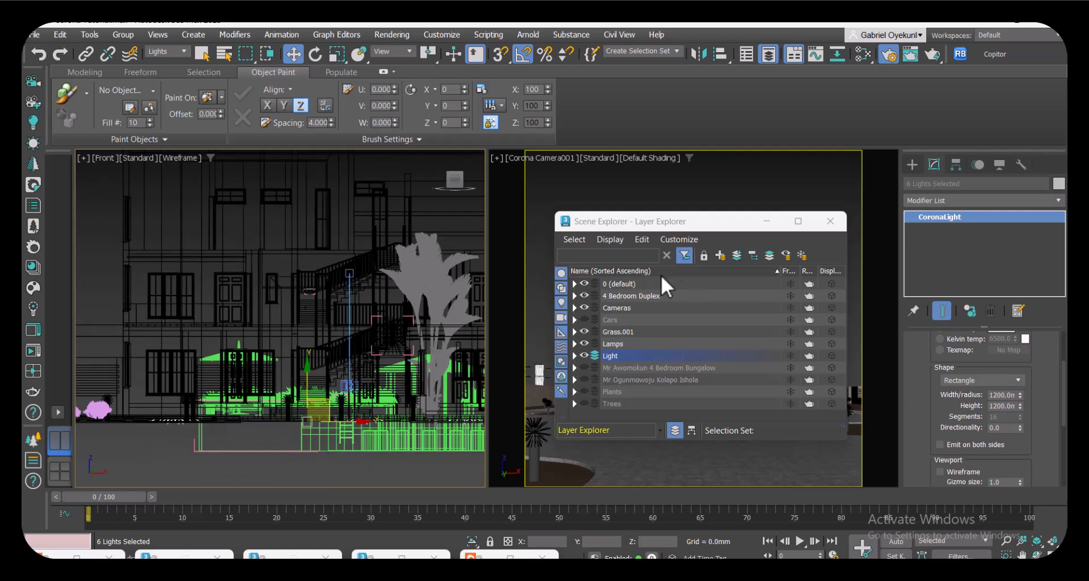
left_click(584, 284)
left_click_drag(305, 388, 316, 302)
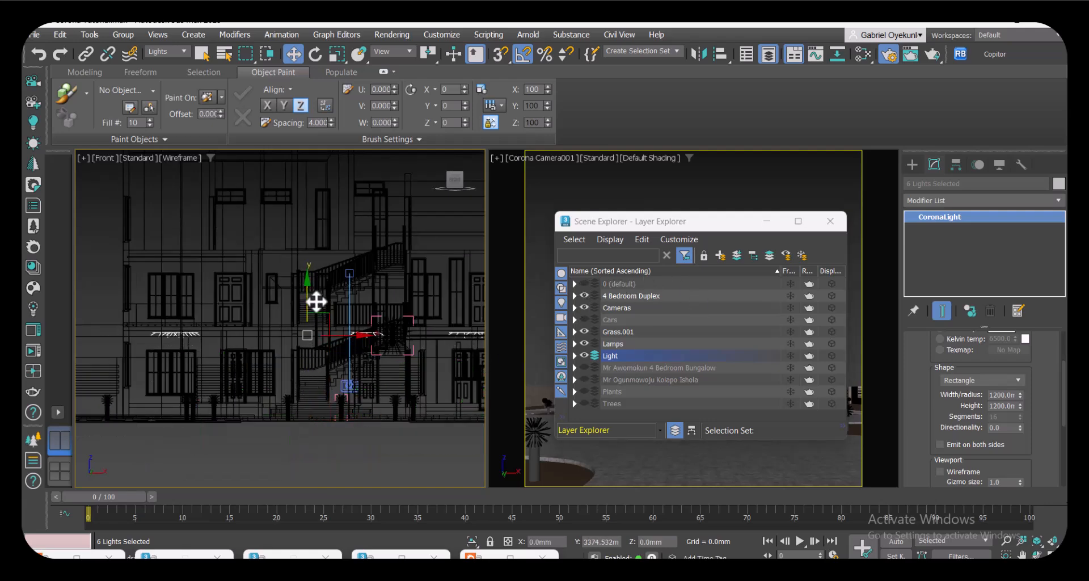
- Raise the six ground-floor lights about another 34 mm and check their height against the whole facade
scroll(110, 354, "up", 5)
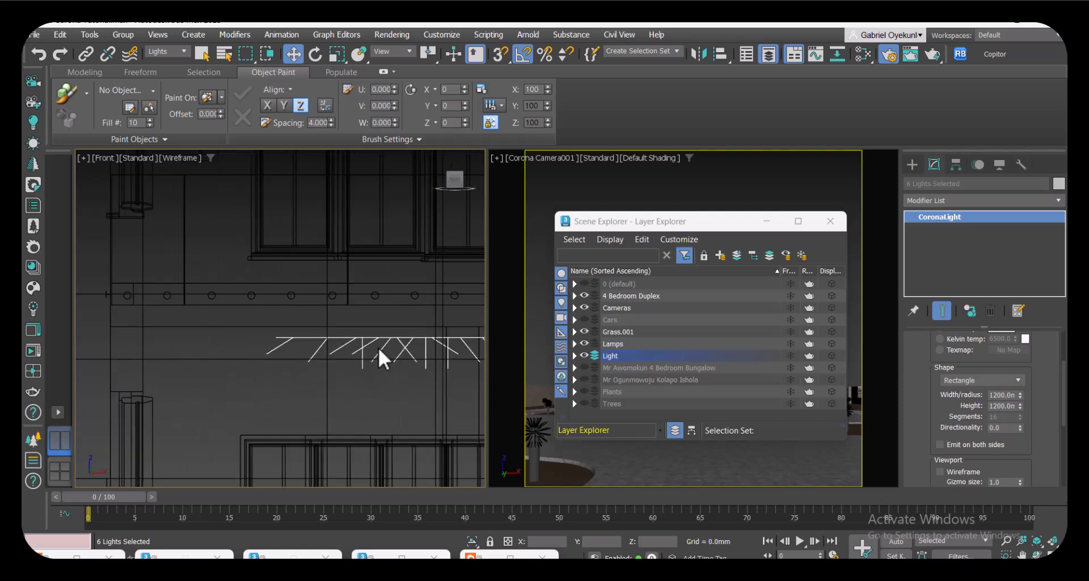
left_click_drag(367, 348, 364, 342)
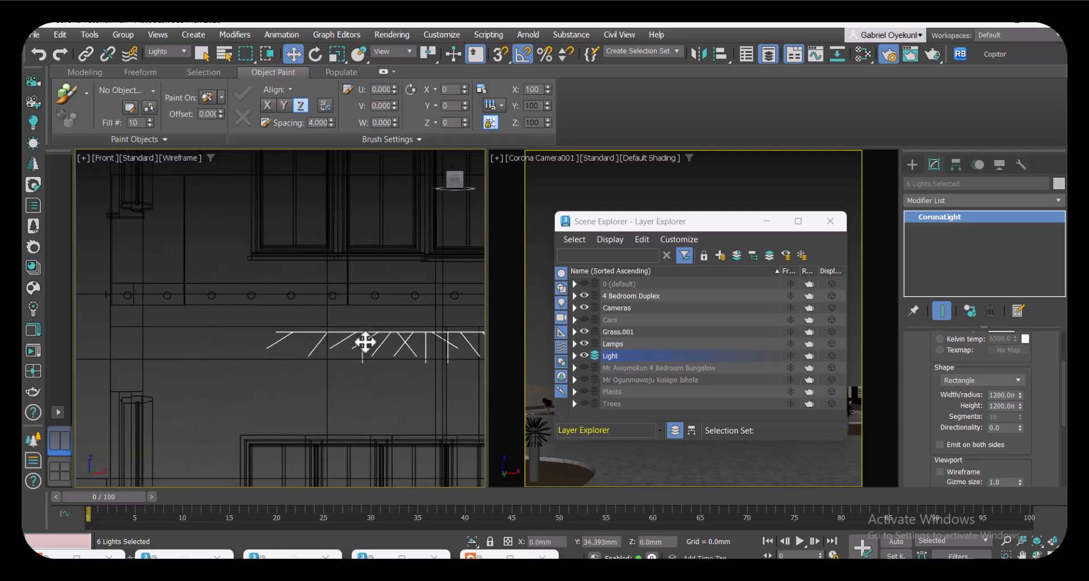
scroll(243, 382, "down", 6)
middle_click_drag(246, 393, 256, 395)
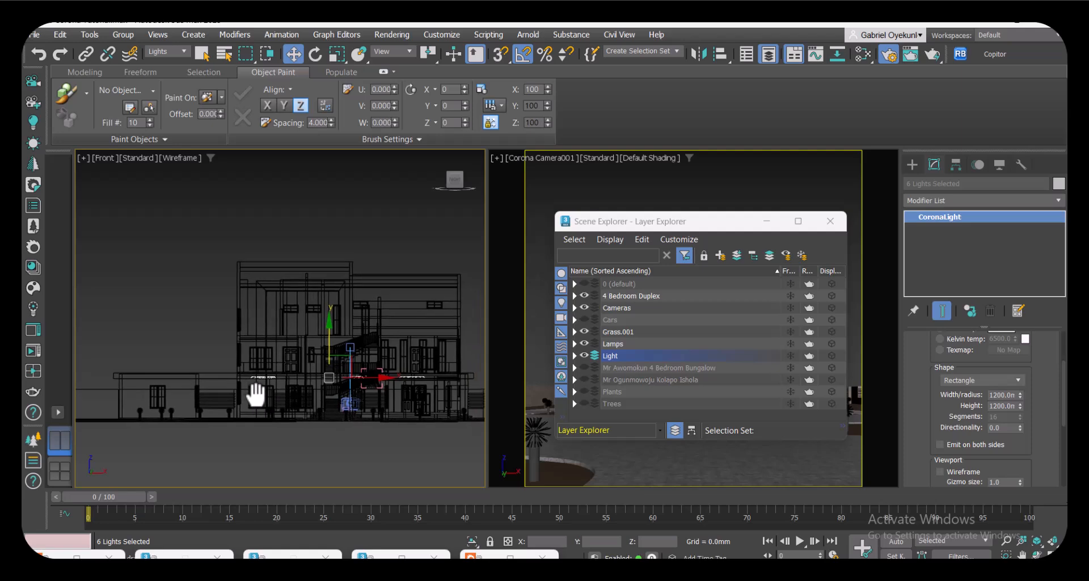
scroll(307, 393, "up", 5)
scroll(272, 357, "down", 5)
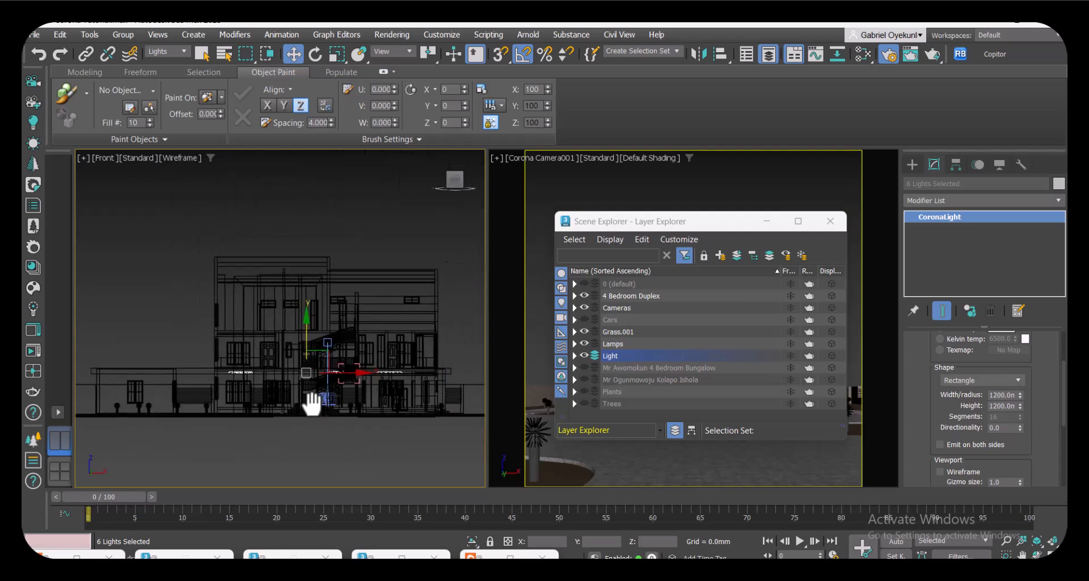
scroll(304, 401, "up", 6)
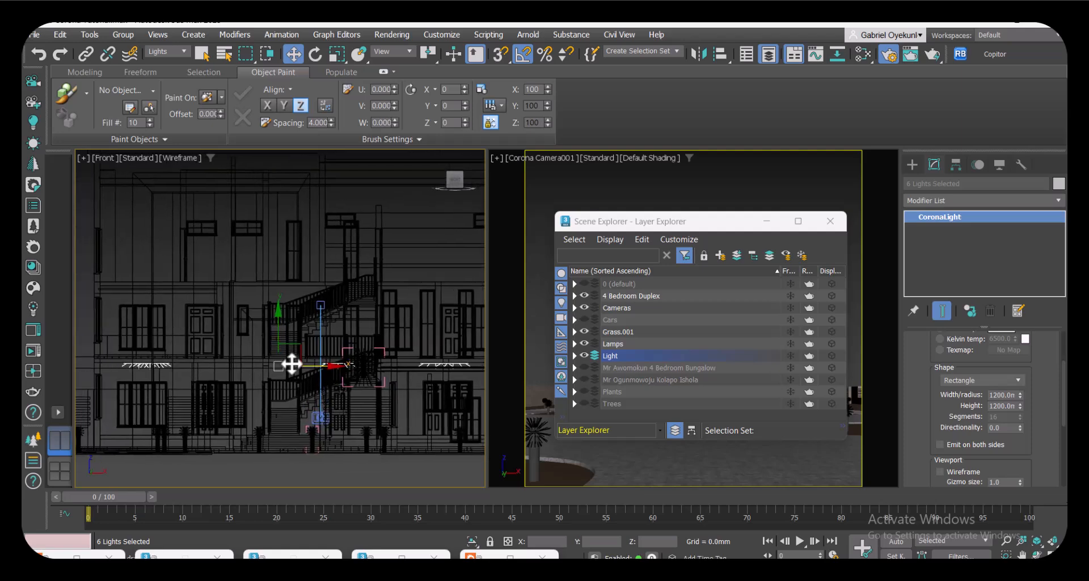
- Clone the six lights upward as two instanced sets, one for each upper floor
middle_click_drag(282, 364, 314, 394)
left_click_drag(330, 305, 313, 284, "shift")
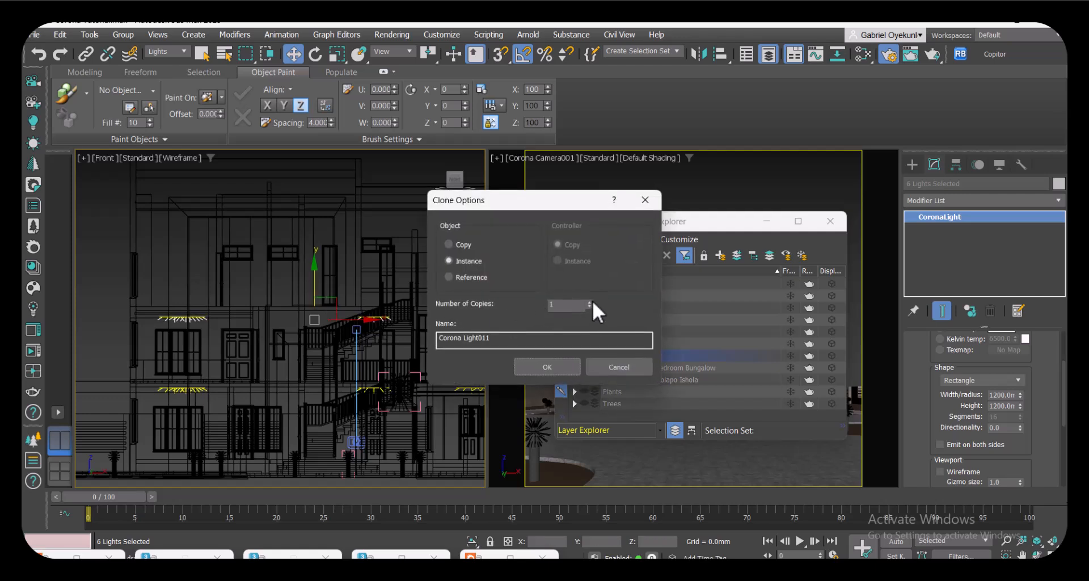
left_click(560, 366)
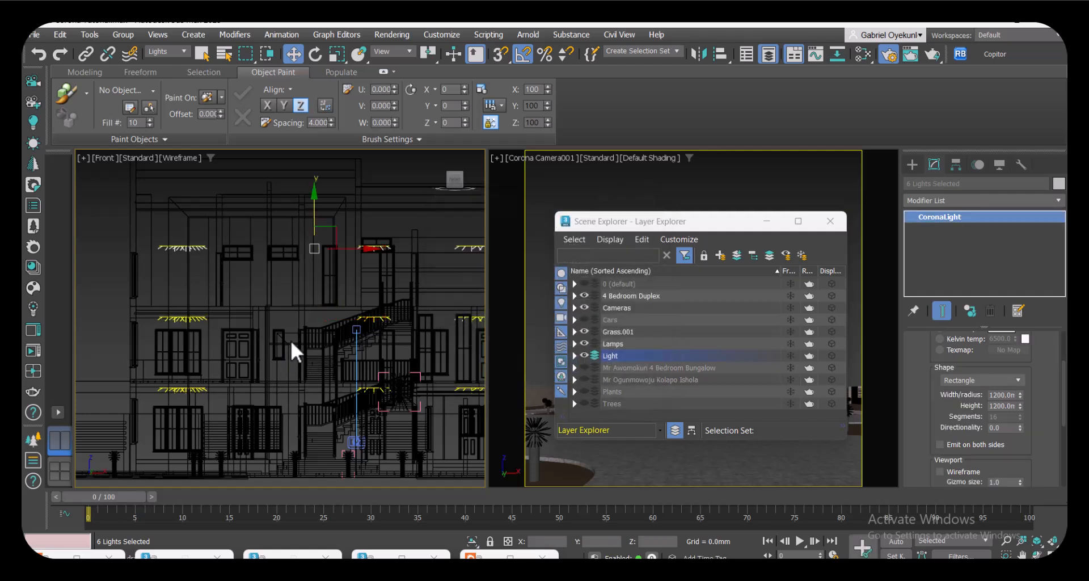
- Raise the top-floor set of lights closer to its ceiling in the Front view
middle_click_drag(271, 345, 268, 332)
scroll(271, 332, "up", 1)
left_click_drag(327, 267, 328, 240)
- In a shaded orthographic view, shift the top-floor light beside the wall into the house and delete the one floating above the open roof
scroll(242, 312, "down", 4)
middle_click_drag(338, 369, 287, 367)
left_click_drag(456, 183, 431, 209)
key("F3")
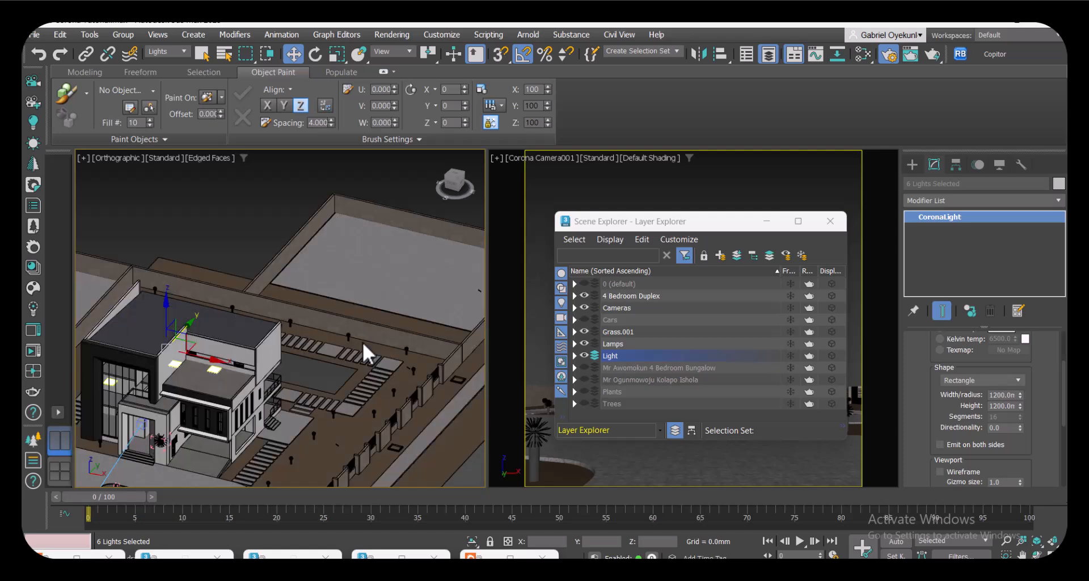
scroll(228, 353, "up", 3)
scroll(213, 273, "up", 3)
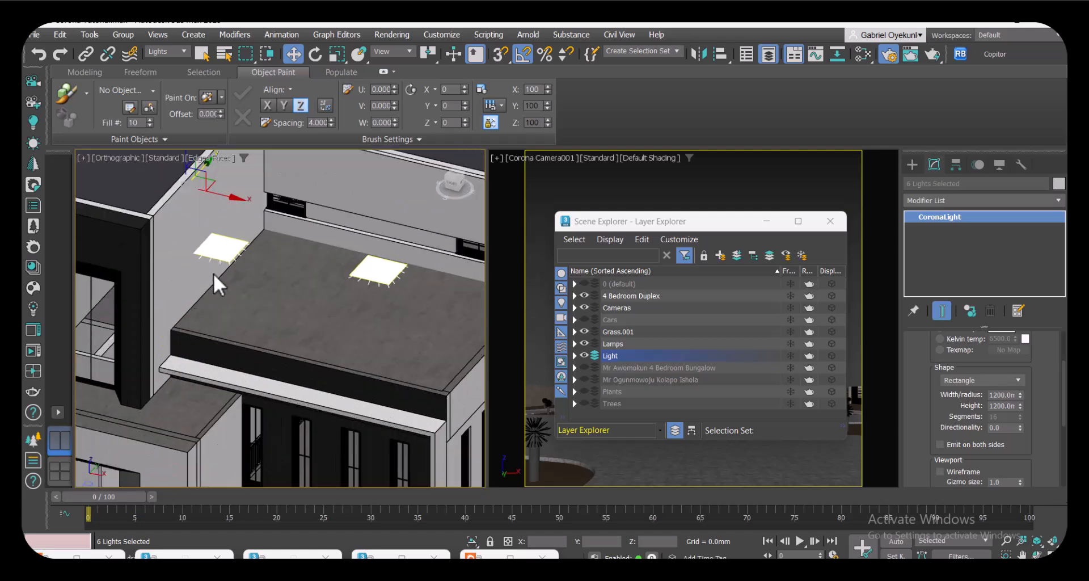
left_click(239, 253)
left_click_drag(247, 258, 204, 247)
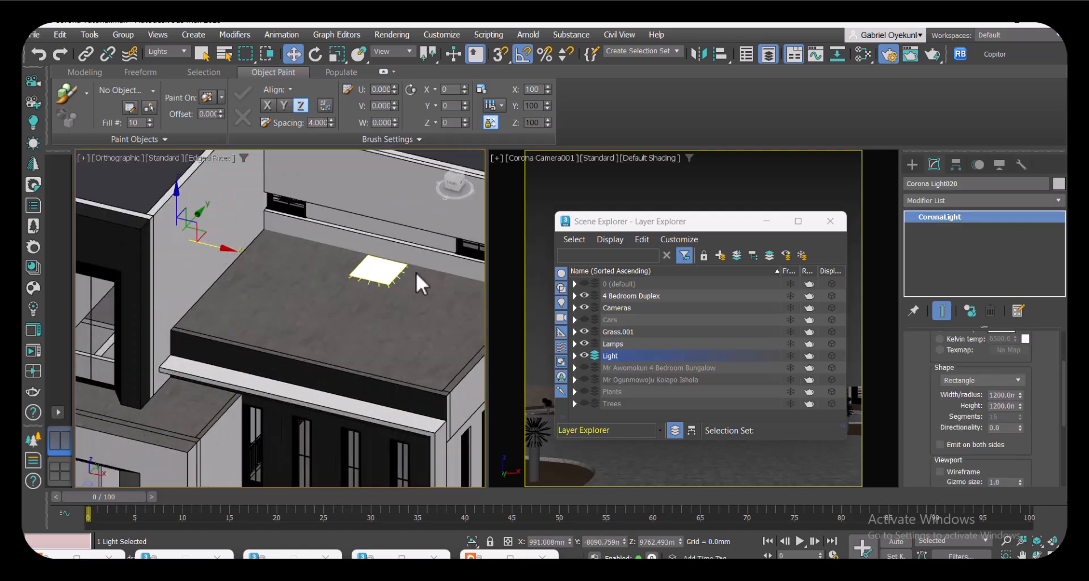
left_click(388, 277)
key("Delete")
- Check the ground-floor lights' height against the ceiling in the wireframe Front view
middle_click_drag(409, 359, 383, 306)
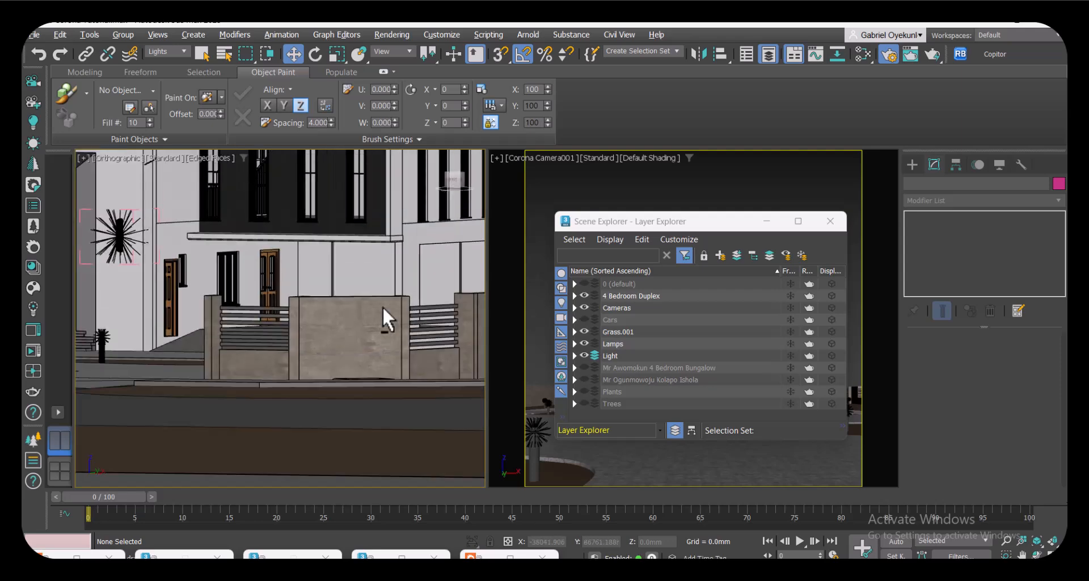
left_click(454, 180)
middle_click_drag(332, 338, 318, 360)
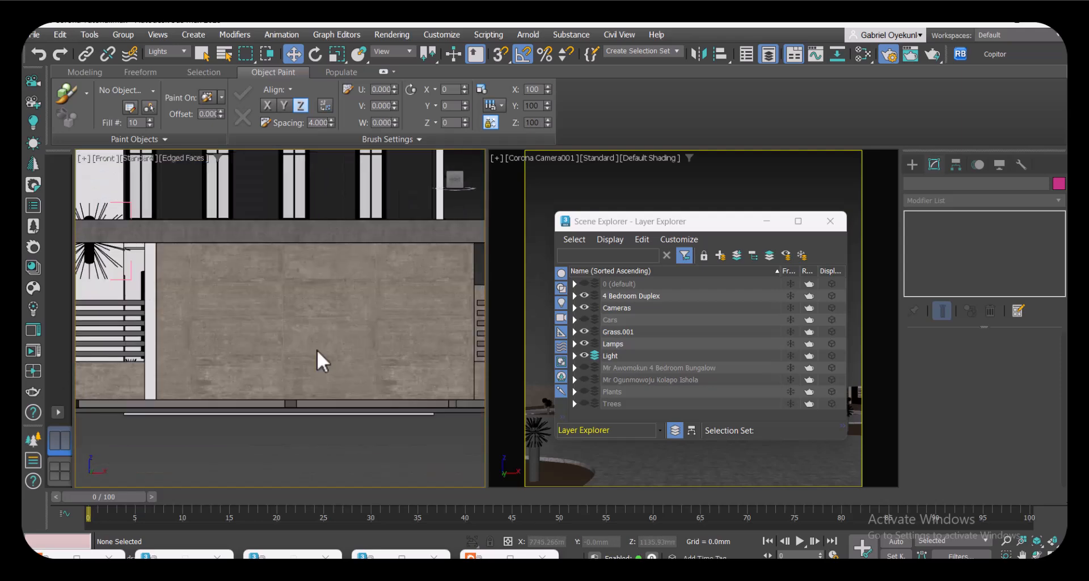
key("F3")
left_click(262, 237)
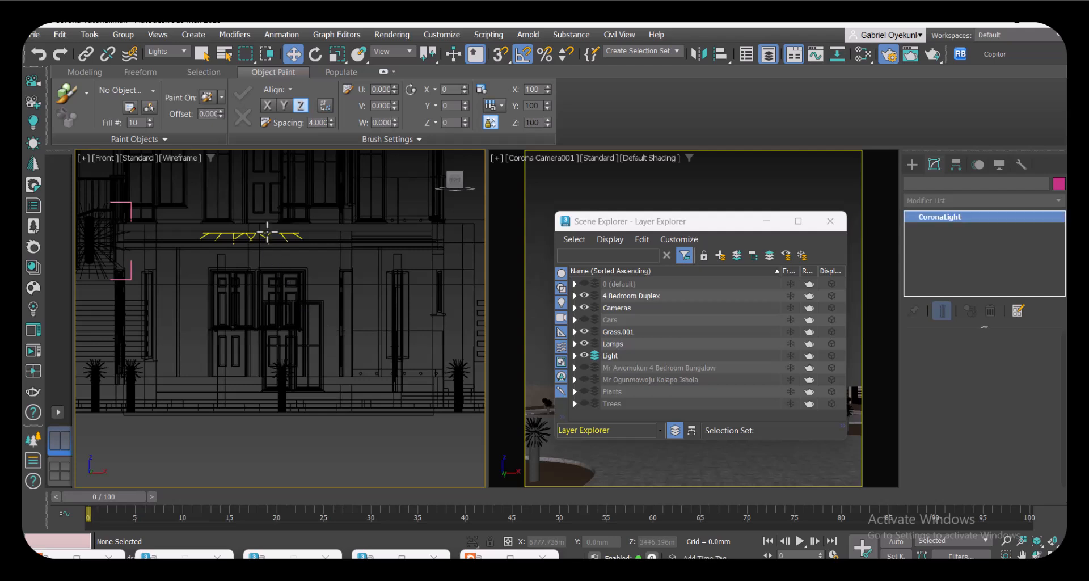
left_click(309, 256)
middle_click_drag(332, 289, 348, 311)
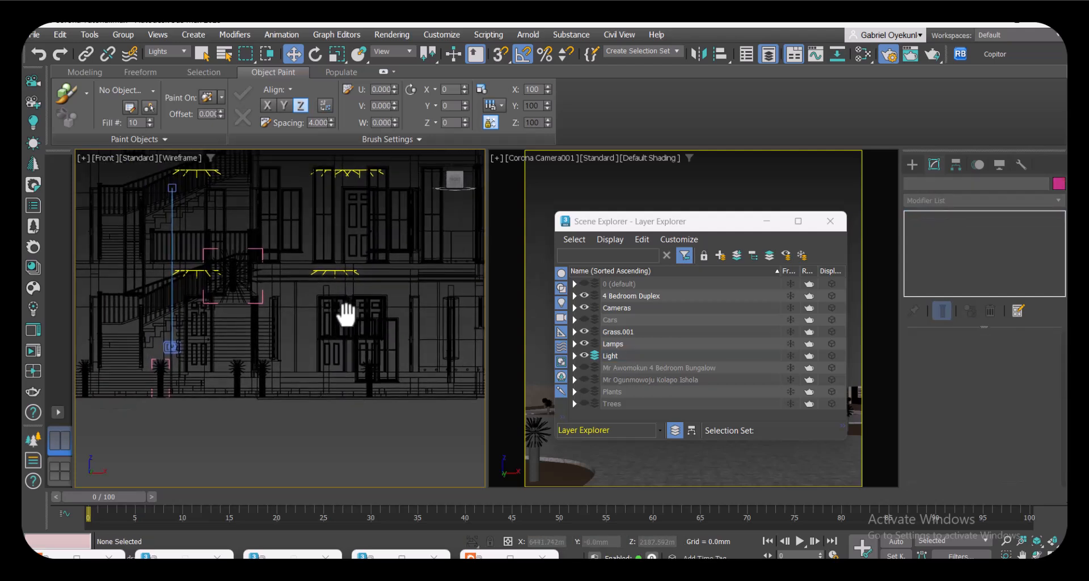
- Select five ground-floor lights across the facade and lower them about 225 mm below the ceiling
left_click_drag(338, 308, 146, 228)
scroll(297, 309, "down", 3)
scroll(208, 321, "up", 2)
left_click(197, 270)
scroll(242, 282, "up", 5)
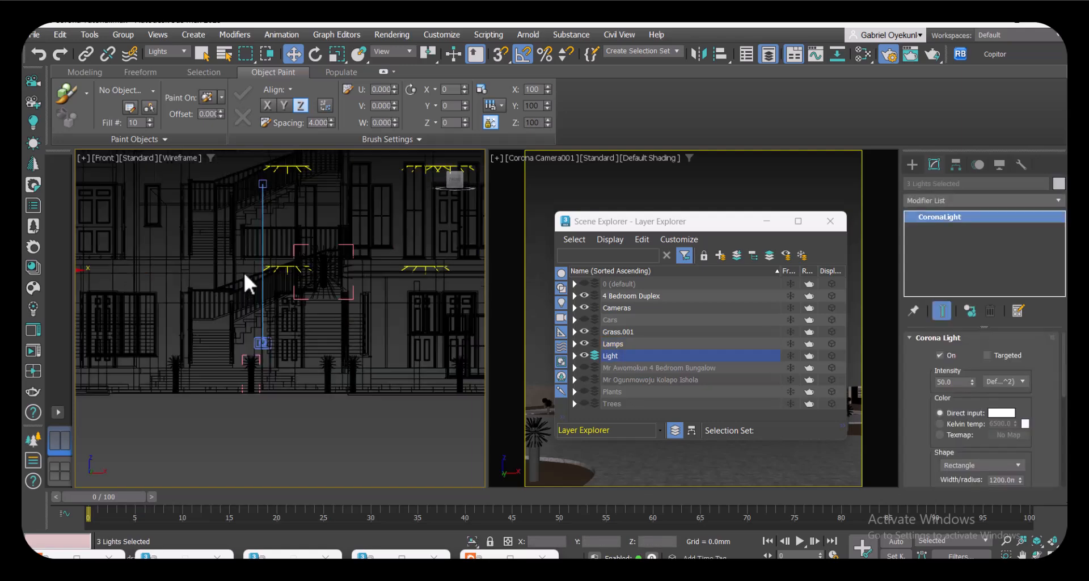
scroll(307, 283, "down", 5)
left_click_drag(316, 274, 345, 329, "ctrl")
scroll(367, 277, "up", 4)
scroll(330, 301, "down", 4)
middle_click_drag(79, 279, 169, 311)
left_click_drag(170, 301, 169, 310)
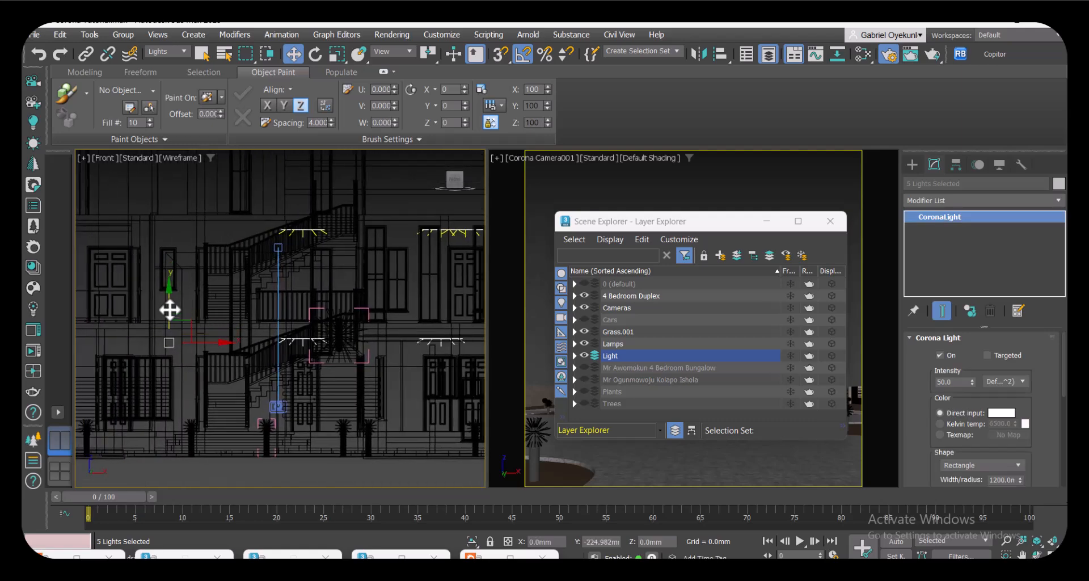
scroll(340, 389, "down", 5)
left_click(387, 391)
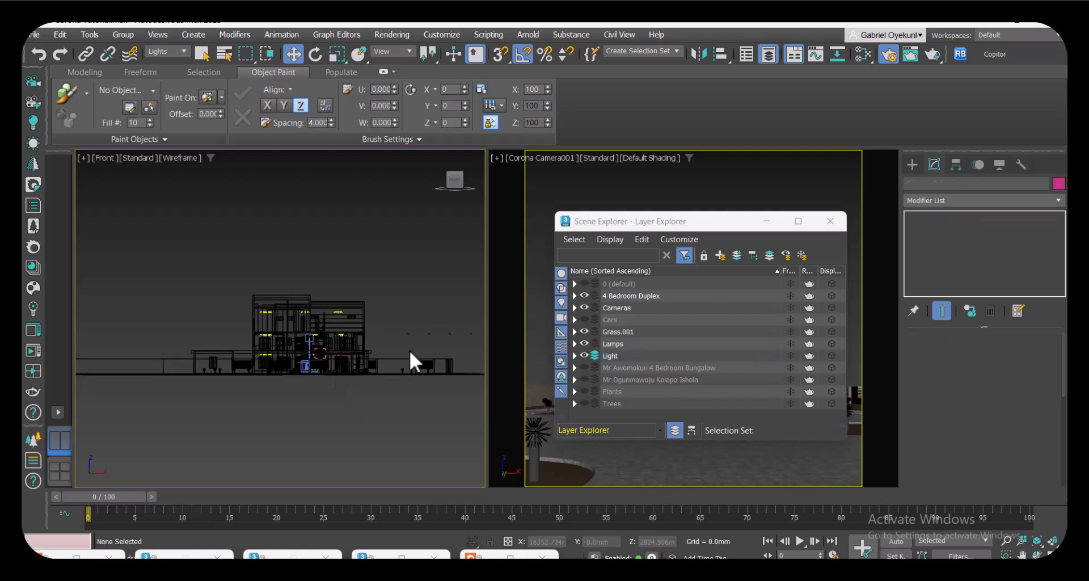
- Return to the Top view and unhide the Trees, Plants, Cars, 0 (default) and two client-named layers
key("t")
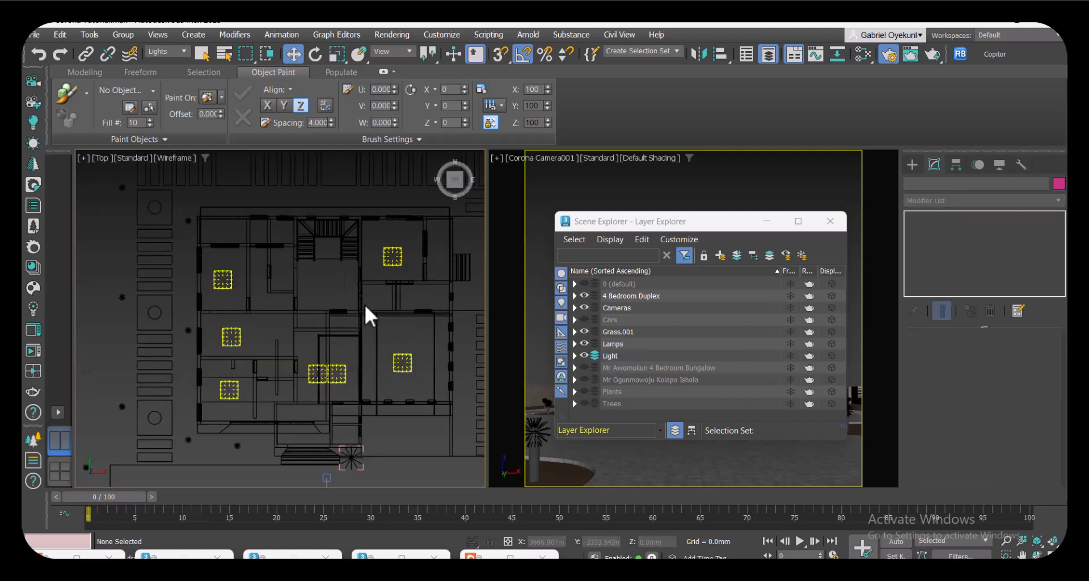
scroll(335, 271, "down", 4)
scroll(301, 392, "up", 1)
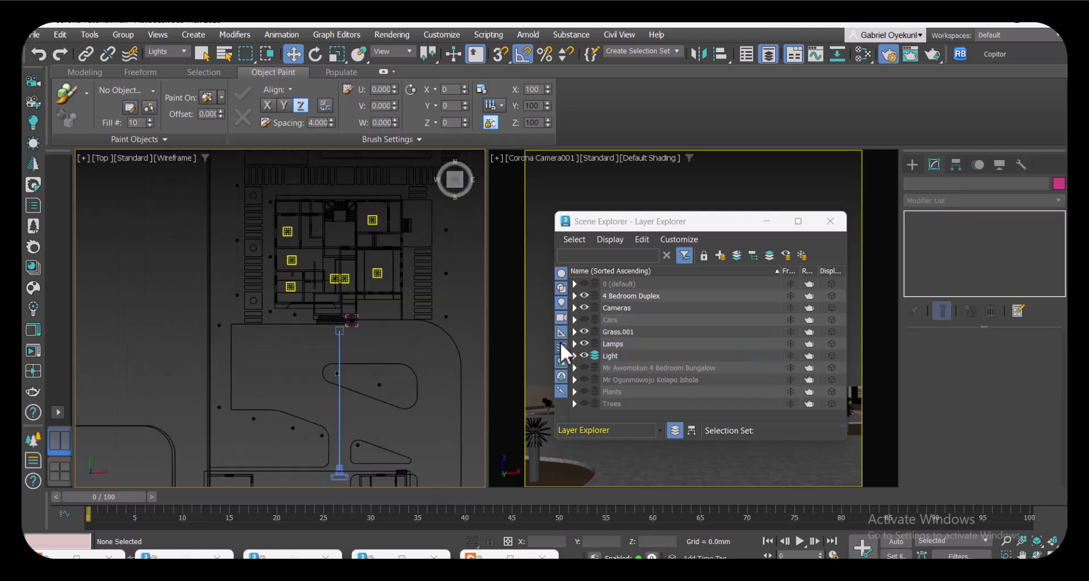
left_click(584, 404)
left_click(584, 391)
left_click(584, 375)
left_click(584, 367)
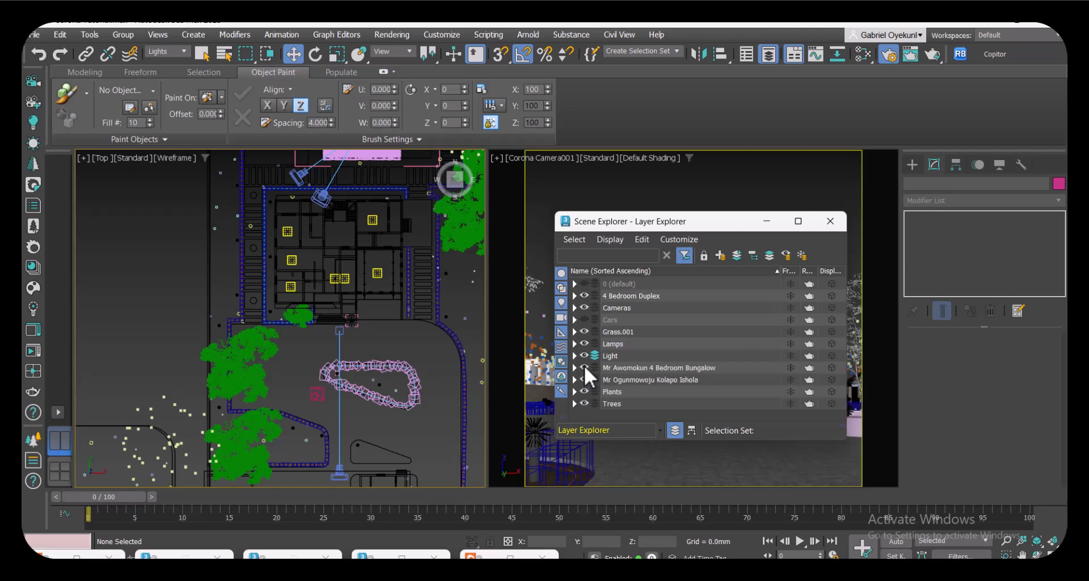
left_click(584, 319)
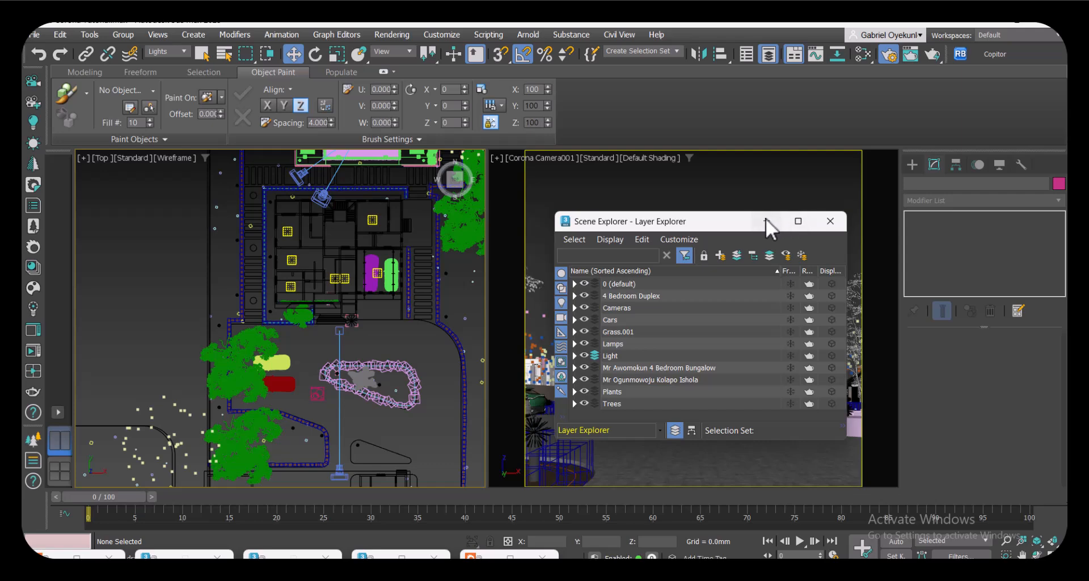
- Minimise the Layer Explorer and start a Corona render of the camera view, closing the error message window
left_click(766, 221)
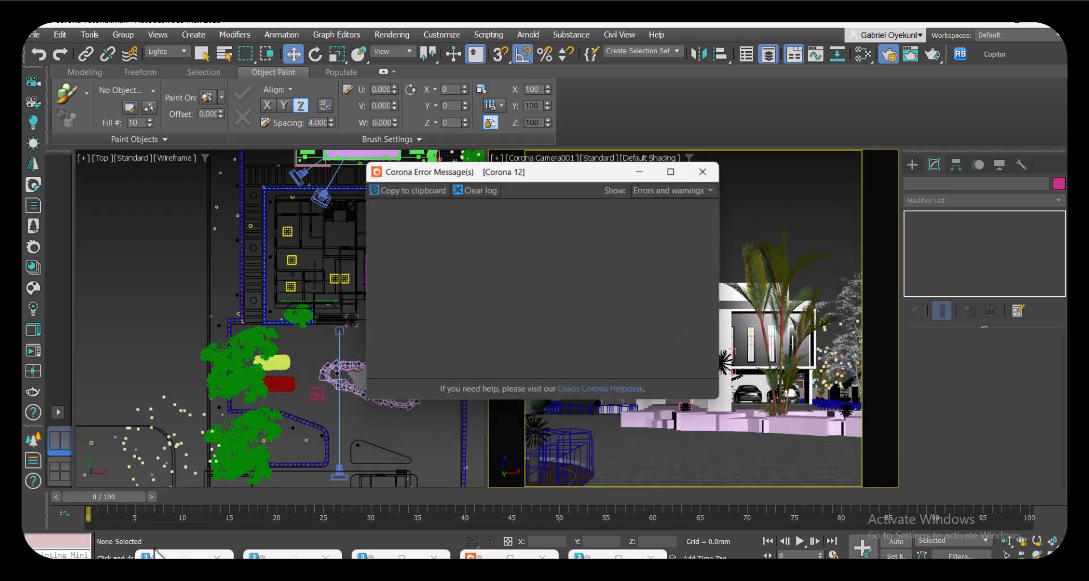
left_click(702, 171)
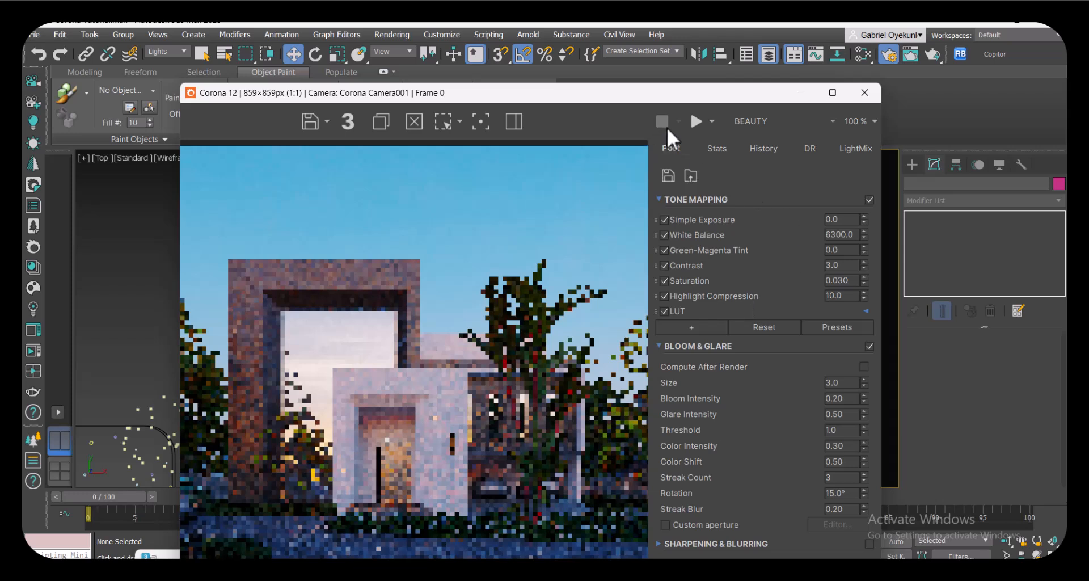
- Start an interactive Corona render of the camera view and move the frame buffer window clear of the Top view
left_click(712, 121)
left_click(715, 160)
left_click_drag(427, 97, 545, 53)
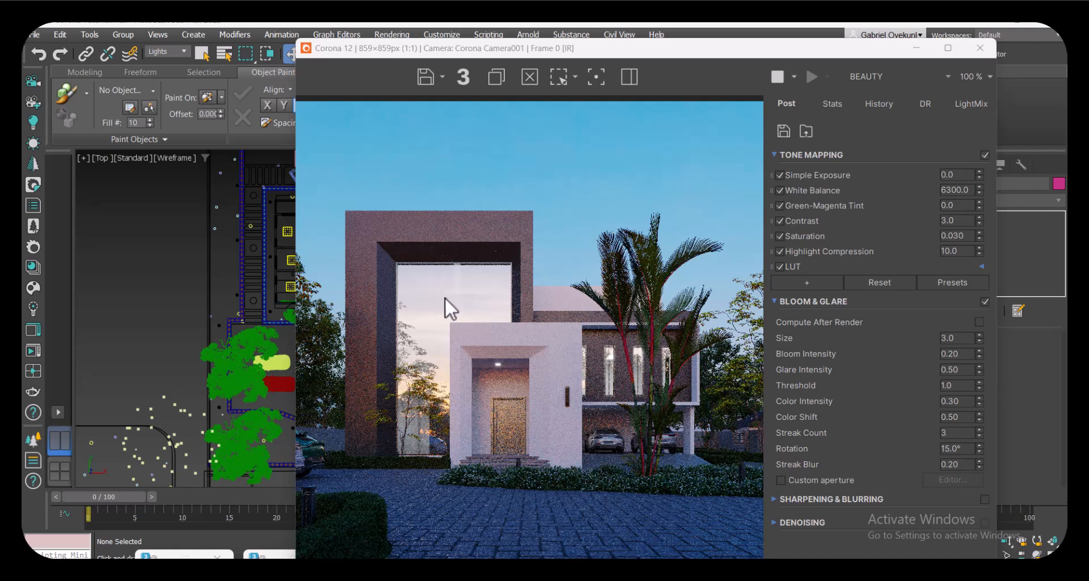
- Select one of the instanced ceiling lights in the Top view and set its colour to a Kelvin temperature of 3500
left_click(180, 348)
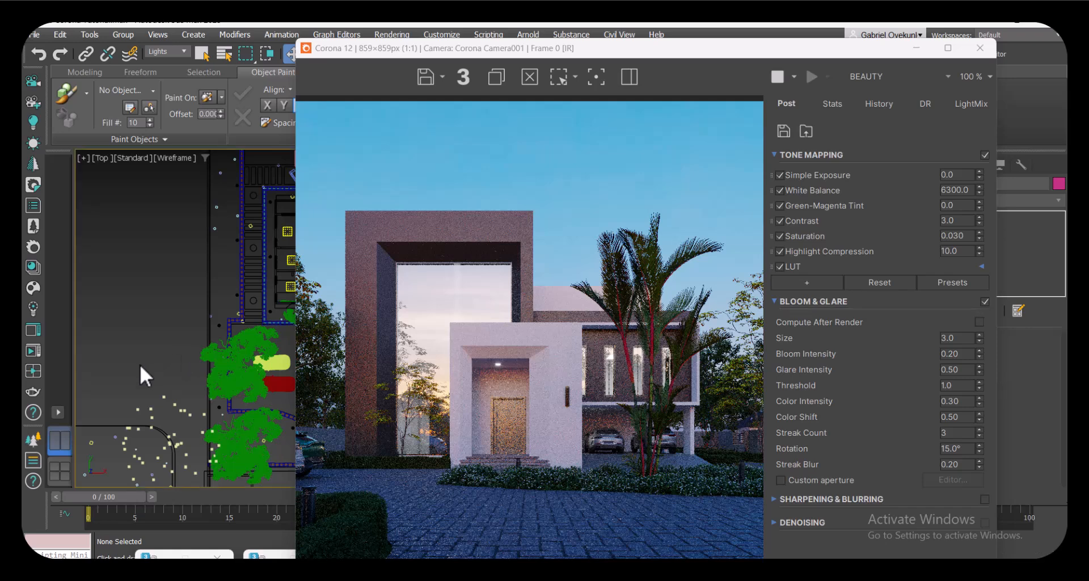
scroll(138, 362, "up", 2)
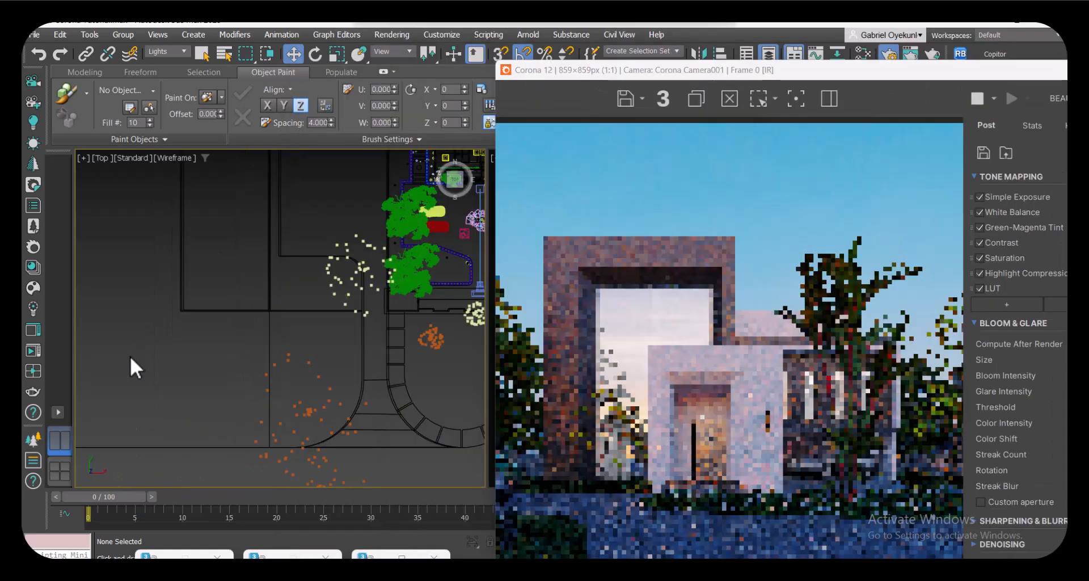
scroll(131, 356, "down", 5)
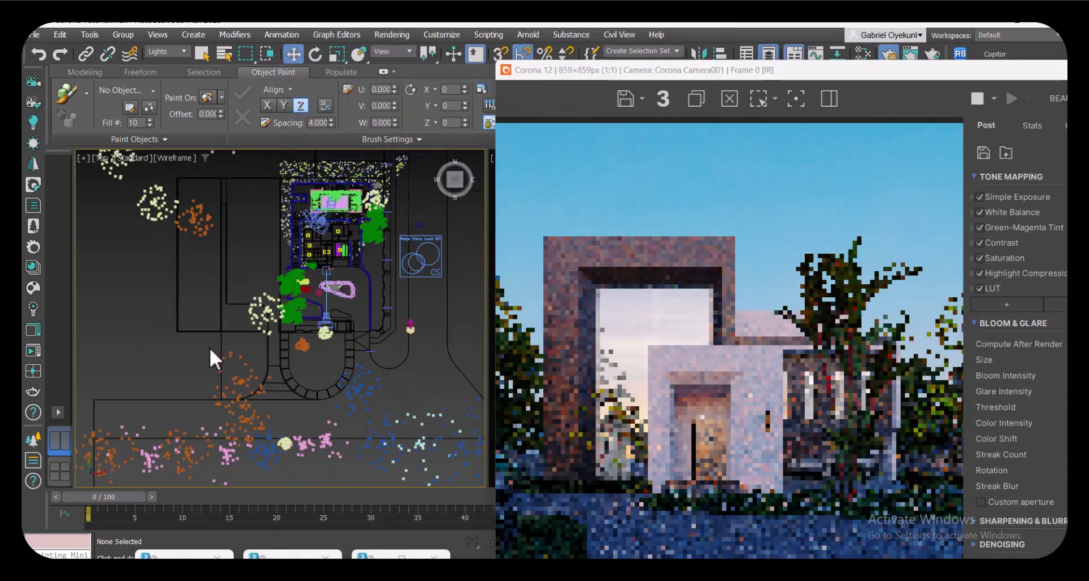
scroll(265, 321, "up", 3)
scroll(264, 238, "up", 5)
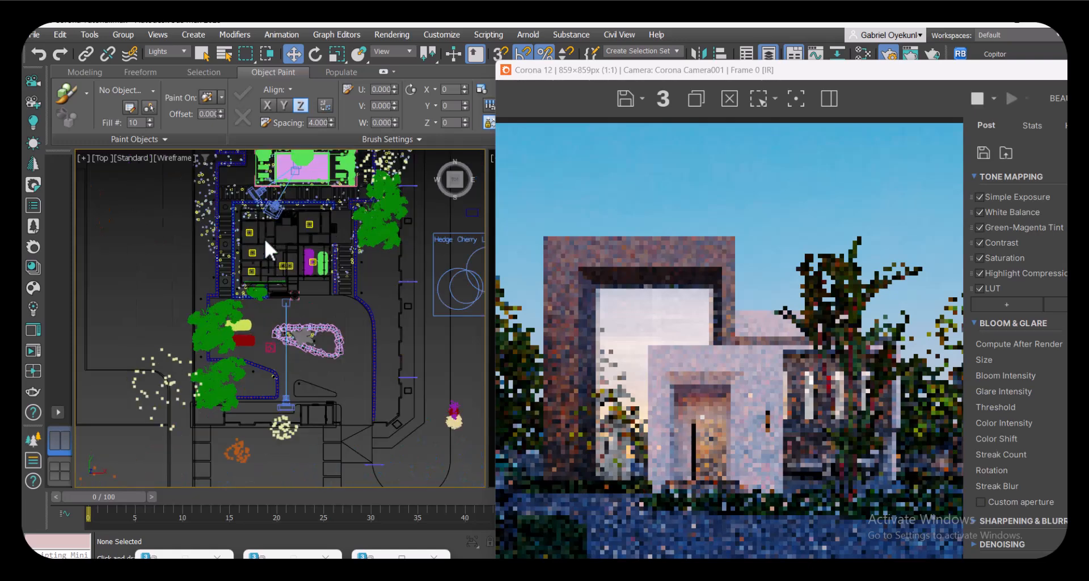
left_click(230, 278)
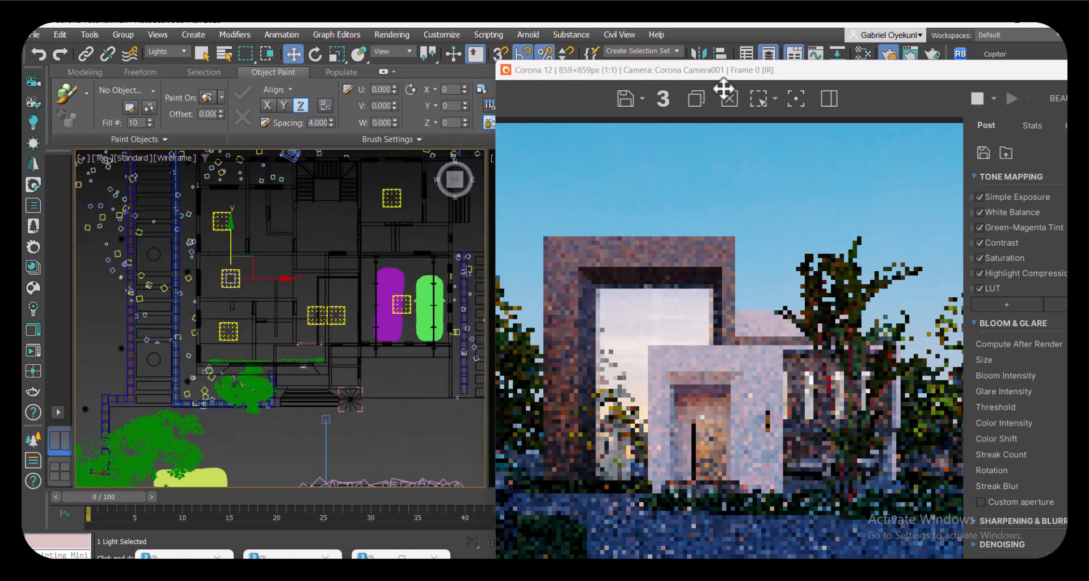
left_click_drag(717, 68, 326, 99)
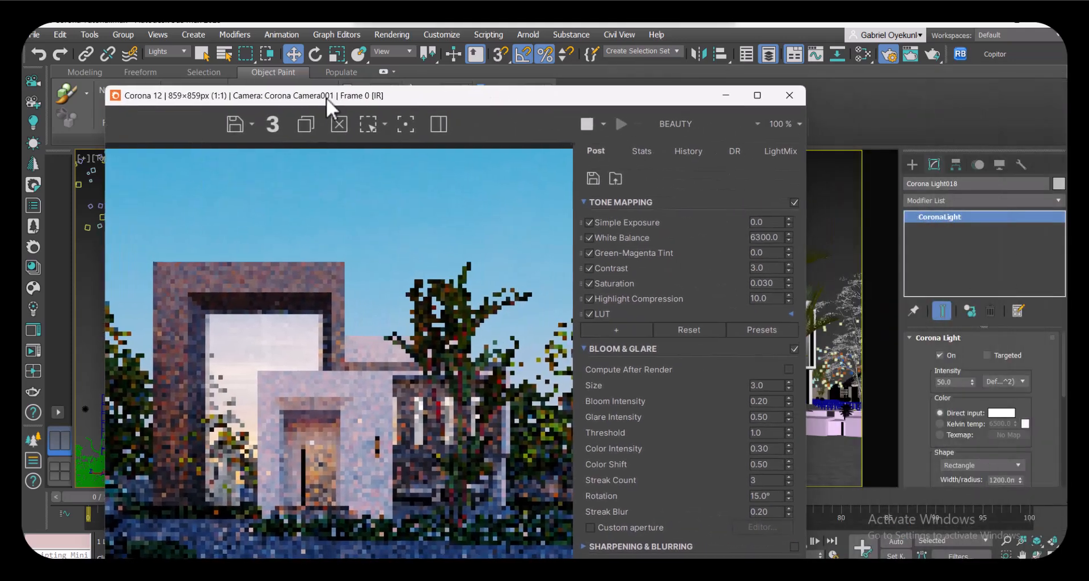
scroll(931, 365, "down", 3)
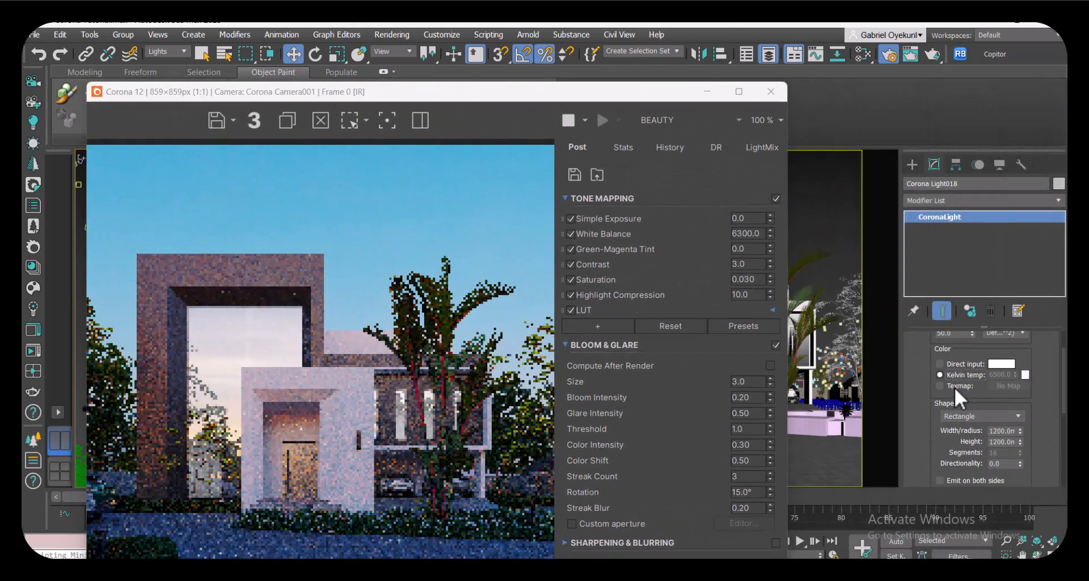
left_click(940, 374)
double_click(996, 374)
type("3500")
key("Return")
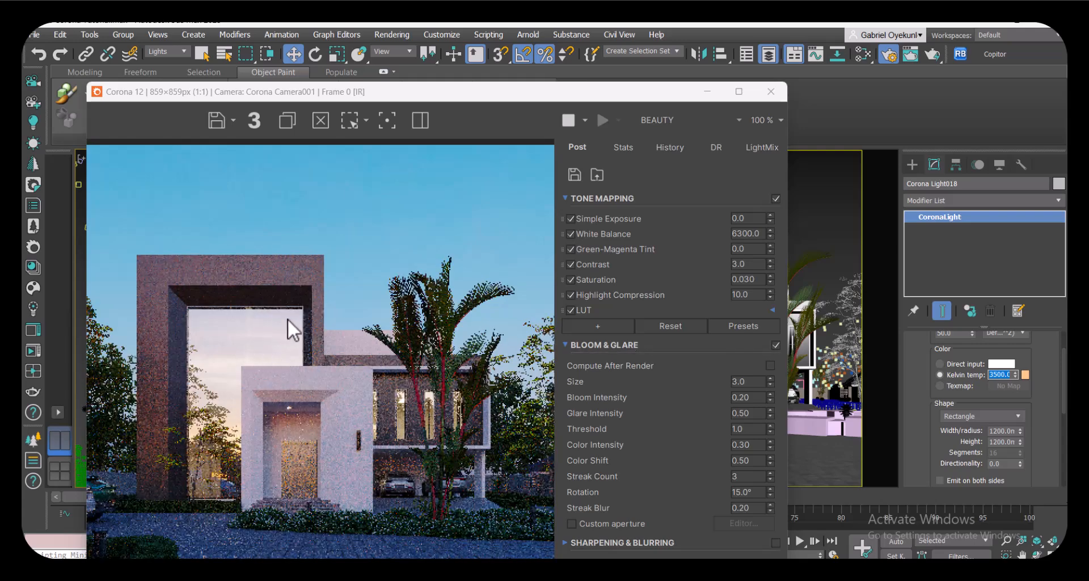
- Adjust the ceiling lights' intensity against the interactive render, testing values of 100 and 500
left_click_drag(448, 96, 455, 91)
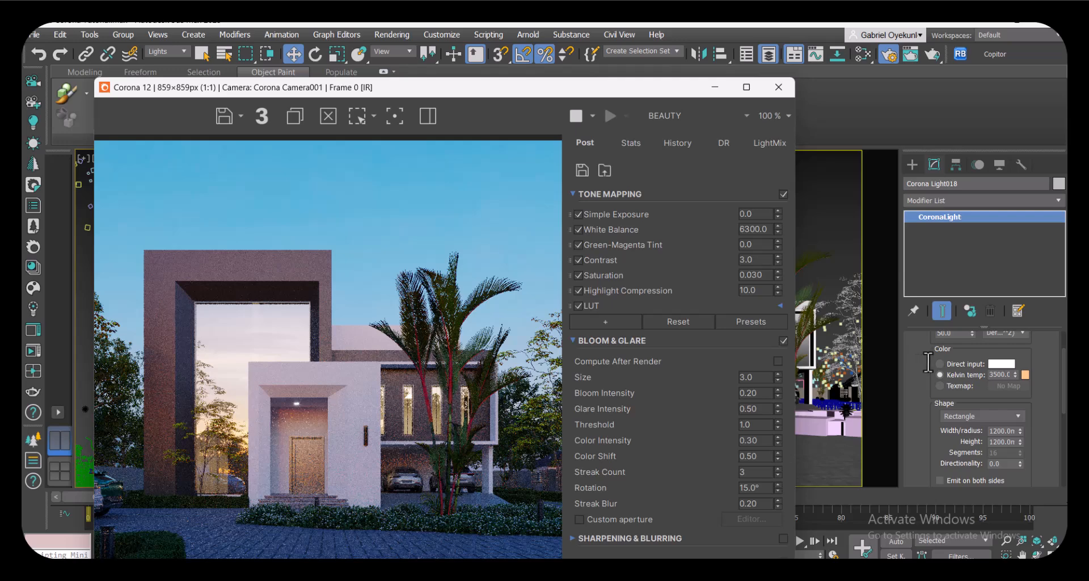
scroll(936, 374, "up", 2)
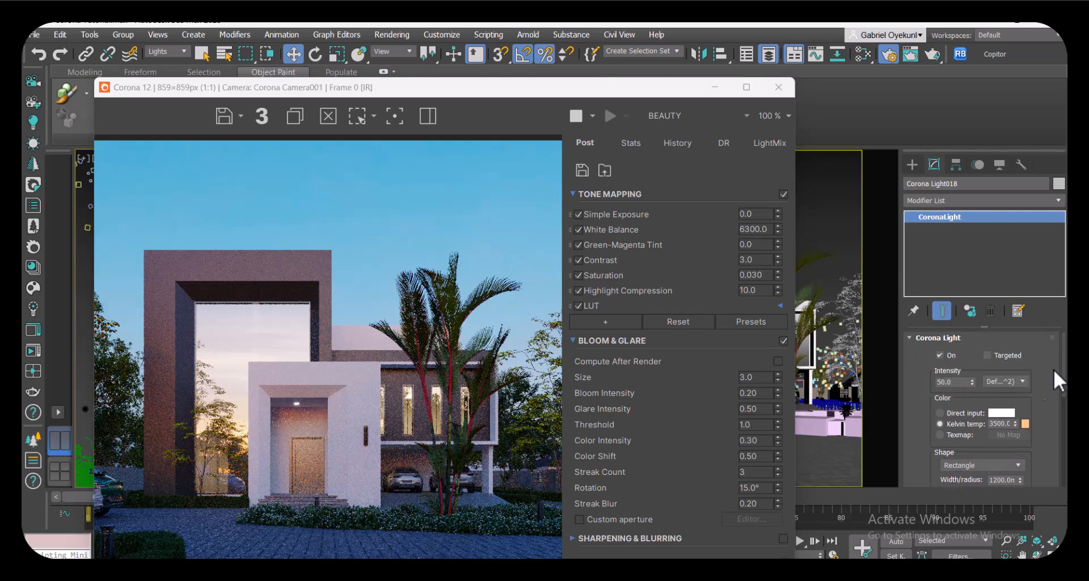
double_click(944, 382)
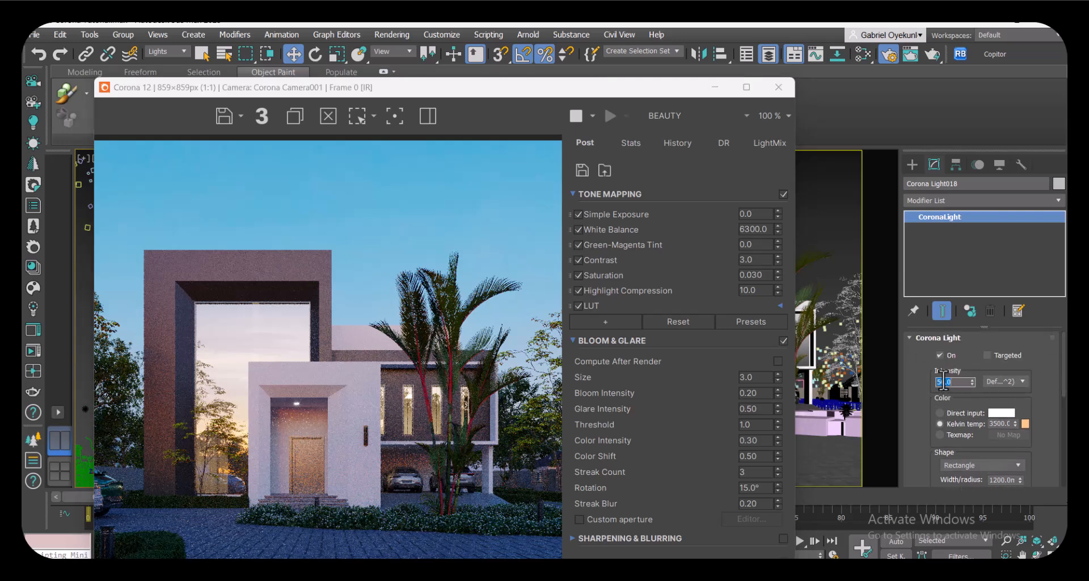
type("10")
key("Return")
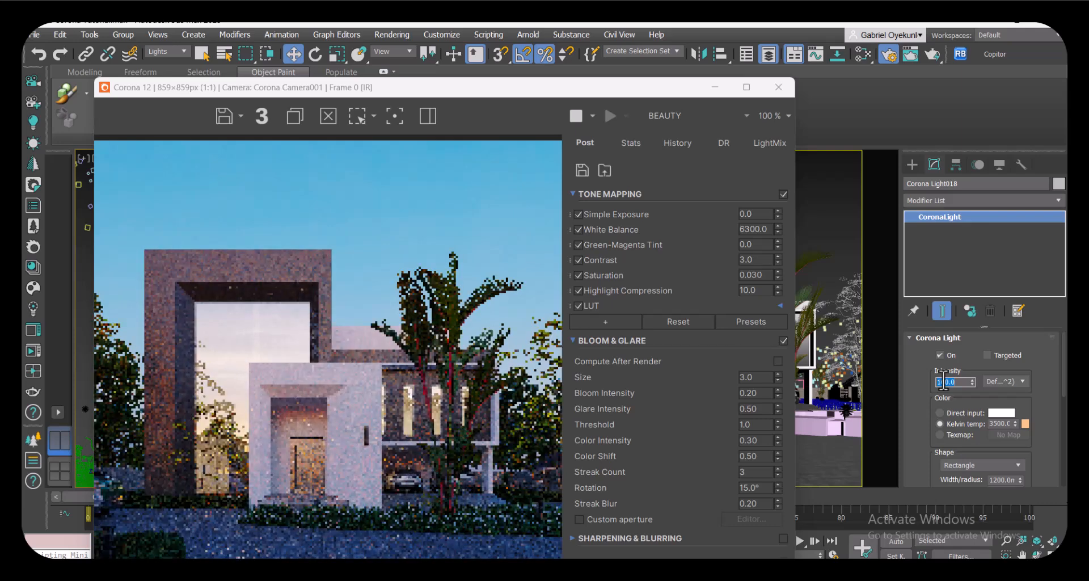
type("5")
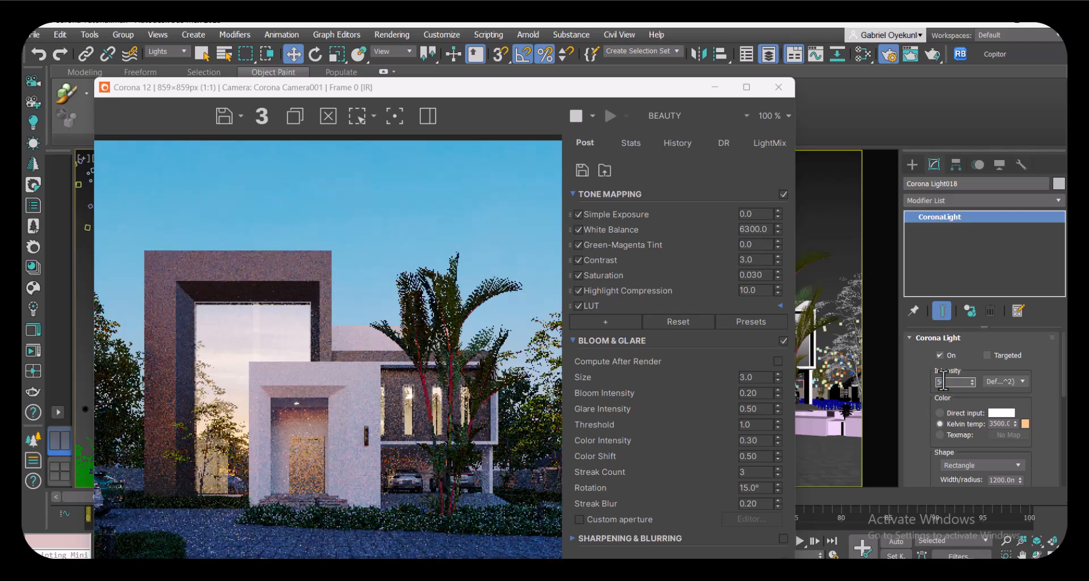
type("0")
key("Return")
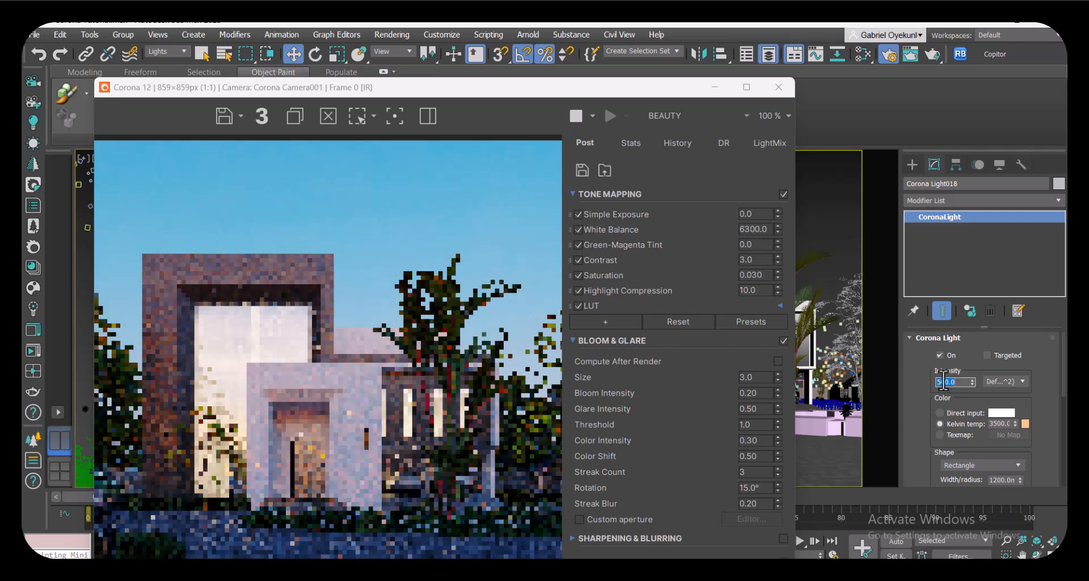
type("0")
key("Return")
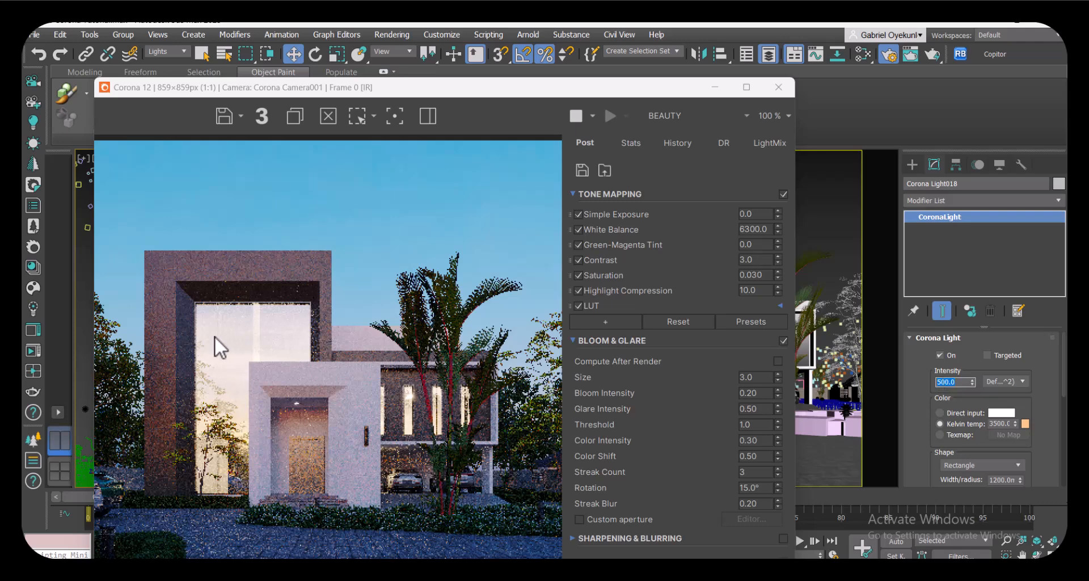
key("BackSpace")
key("Return")
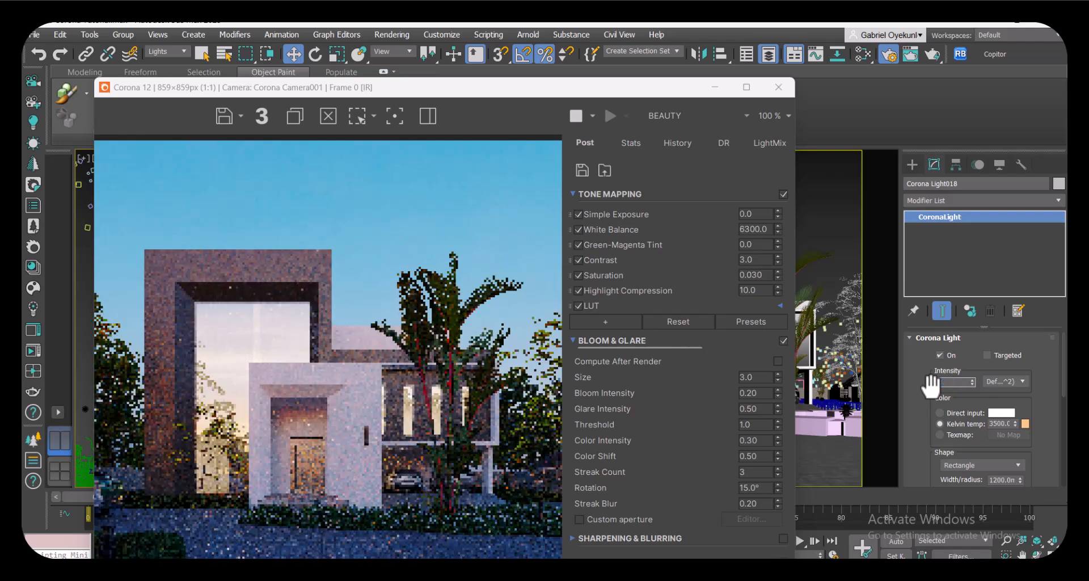
- Deselect the ceiling light, then locate and select the round downlight in front of the entrance door in the Top view
left_click_drag(340, 90, 601, 79)
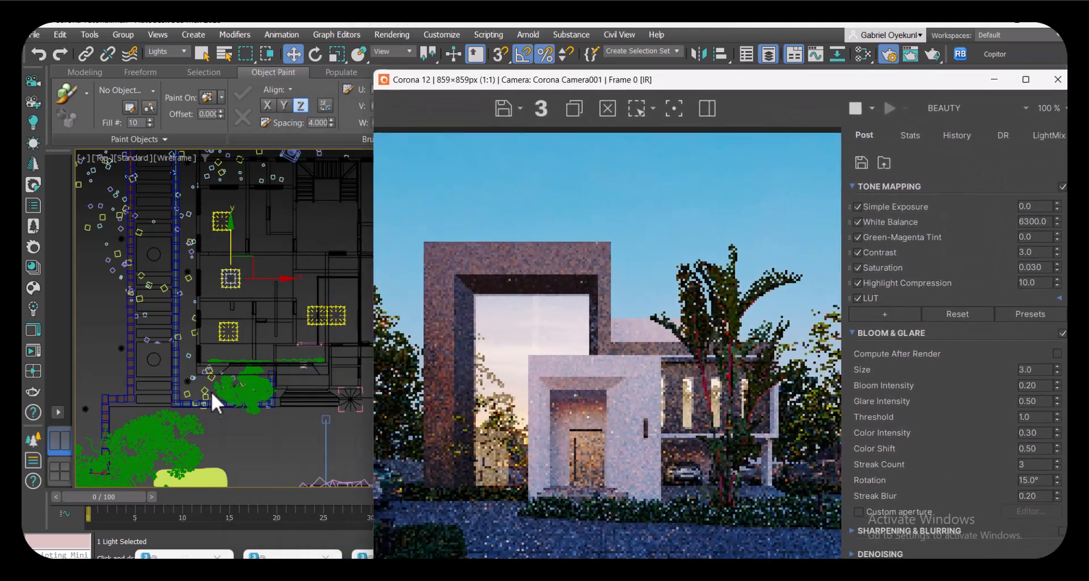
left_click(255, 450)
scroll(250, 386, "up", 5)
scroll(244, 358, "up", 3)
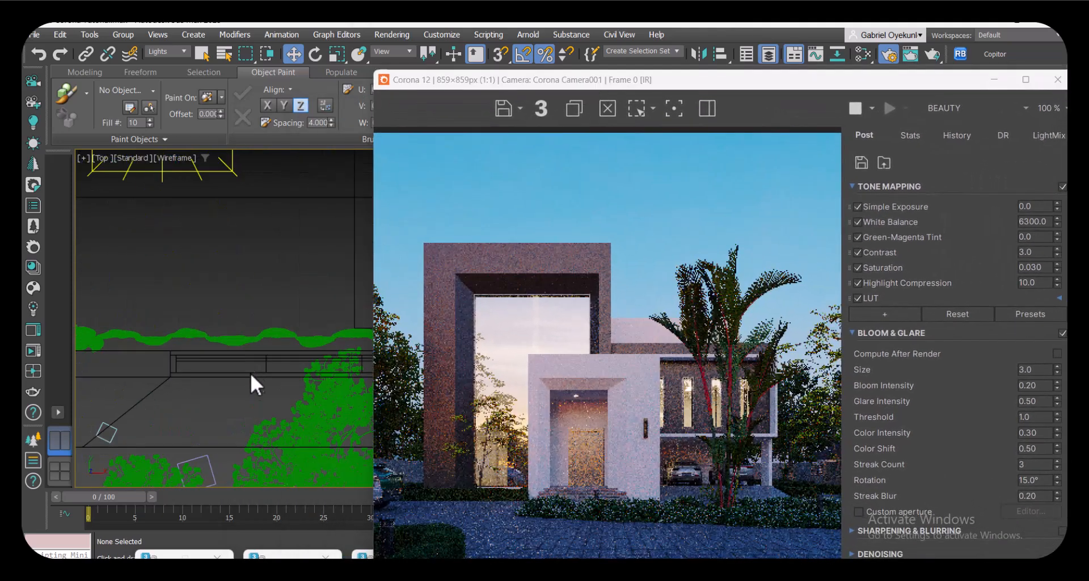
middle_click_drag(202, 389, 168, 381)
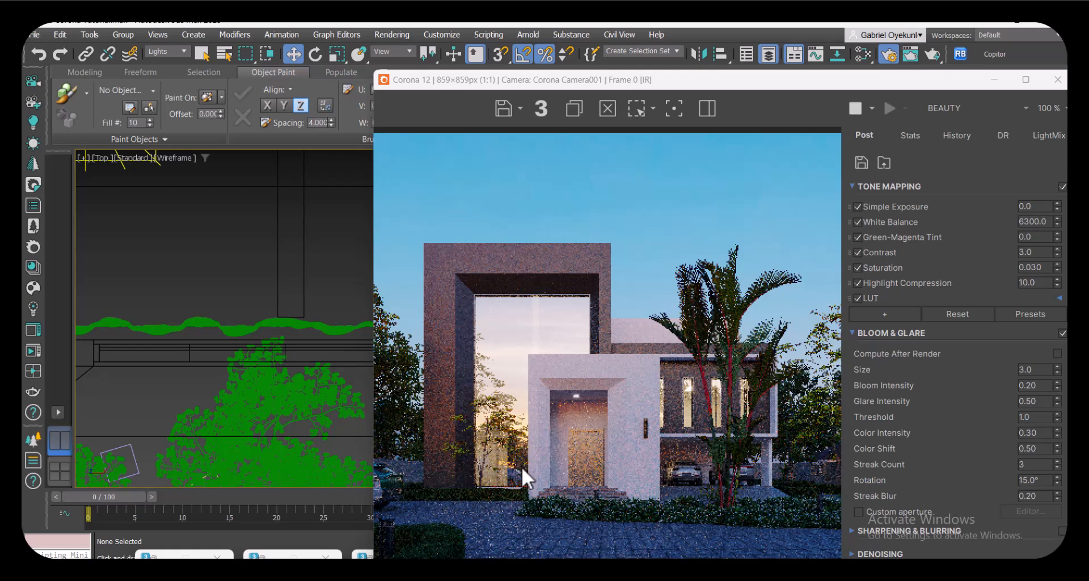
scroll(210, 365, "down", 6)
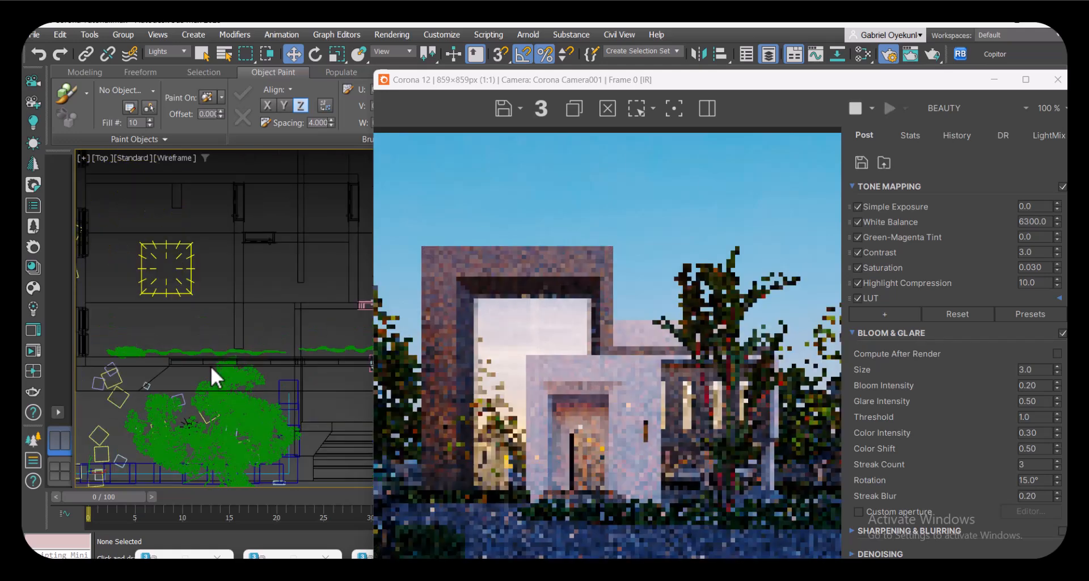
scroll(219, 393, "down", 2)
middle_click_drag(199, 440, 153, 403)
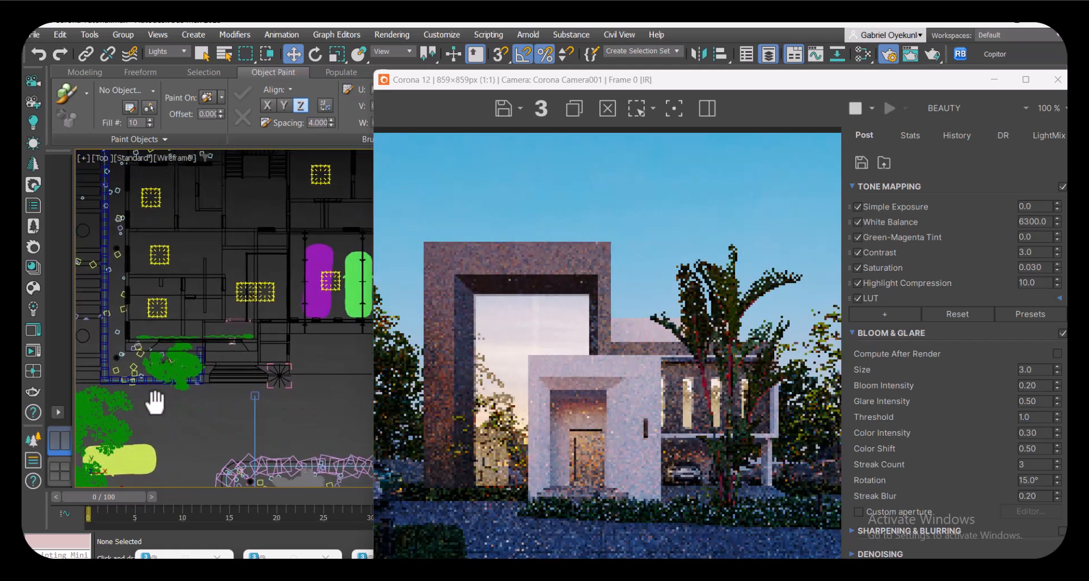
middle_click_drag(236, 427, 244, 443)
scroll(257, 389, "up", 6)
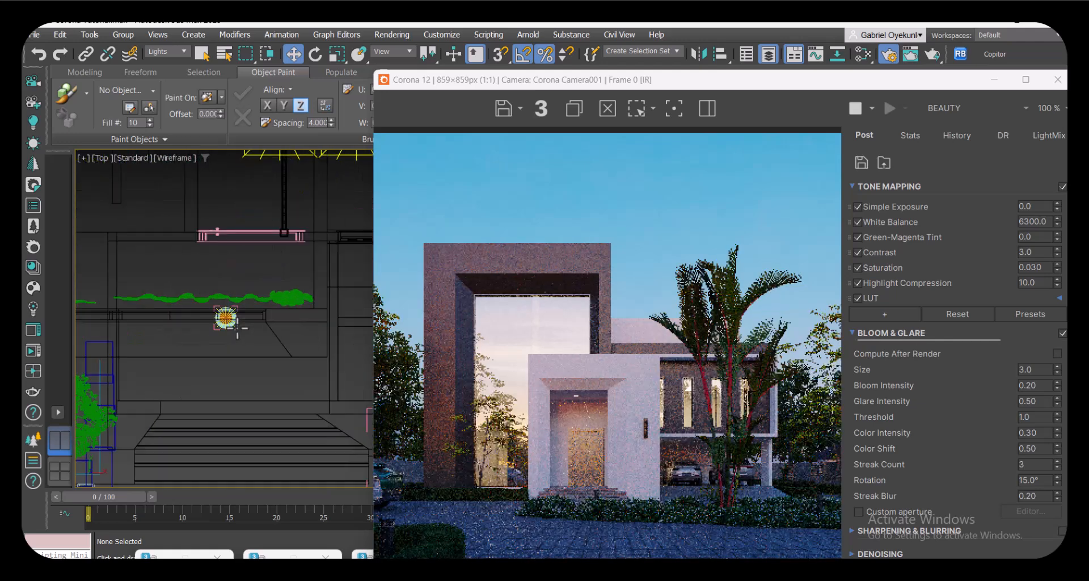
scroll(219, 306, "up", 5)
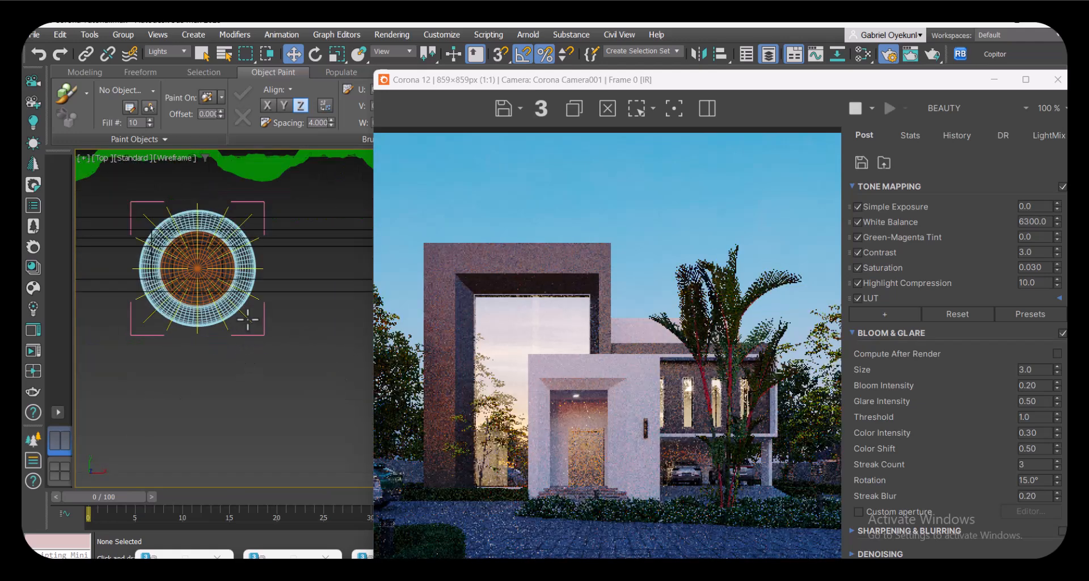
left_click(226, 339)
- Switch on the selected entrance downlight and reposition the frame buffer to view the whole interactive render
scroll(263, 363, "down", 1)
scroll(260, 366, "down", 2)
left_click_drag(798, 75, 601, 94)
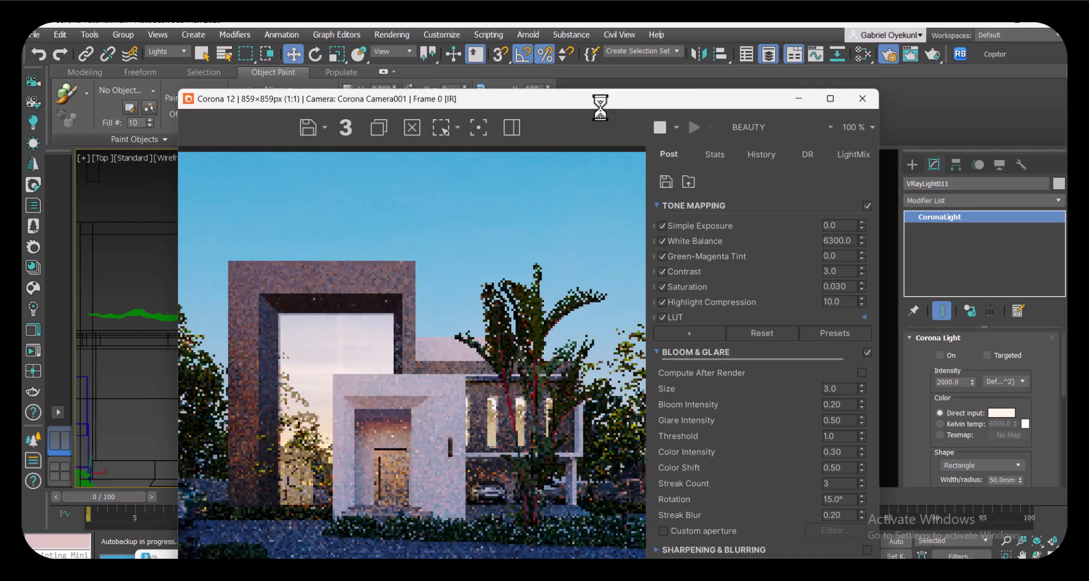
scroll(466, 342, "up", 1)
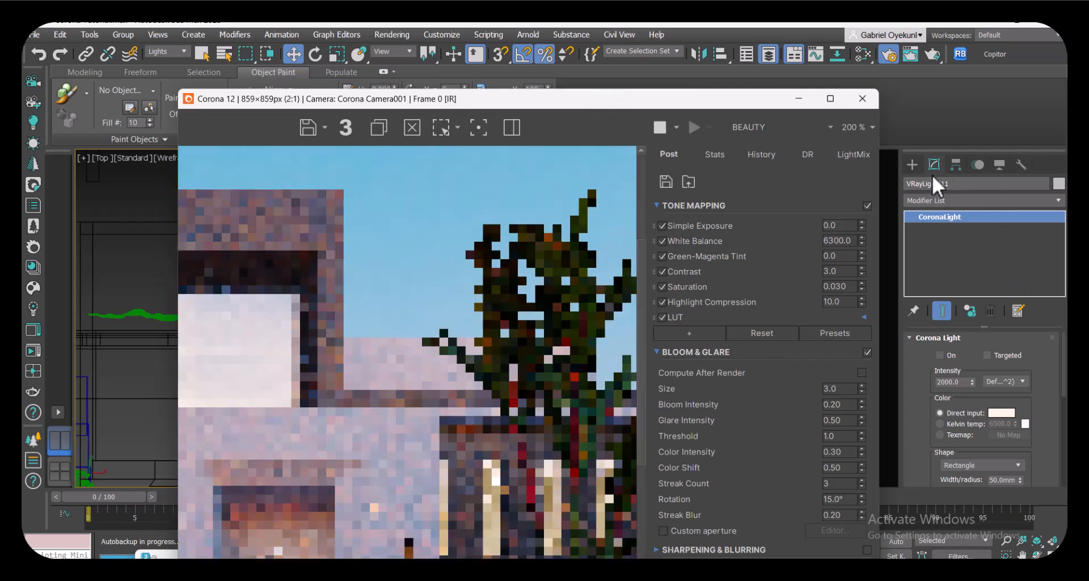
scroll(278, 356, "down", 1)
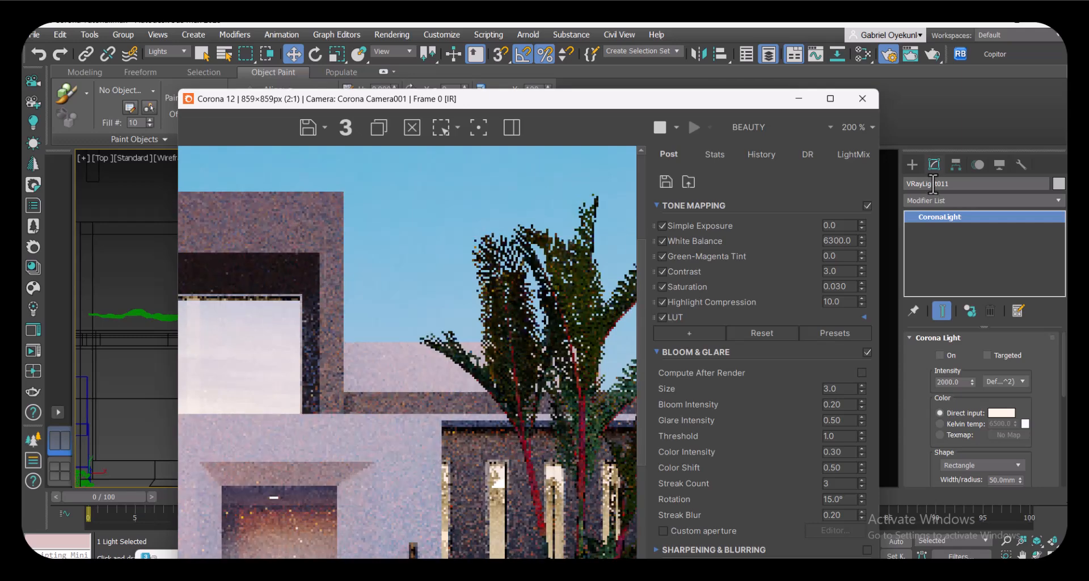
scroll(277, 346, "down", 1)
scroll(278, 347, "up", 1)
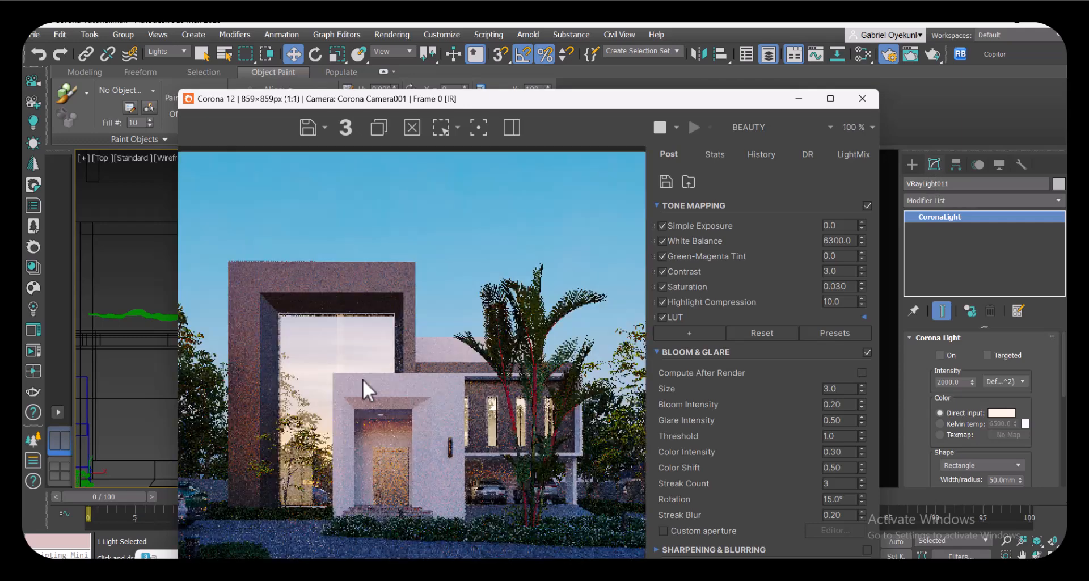
left_click(939, 355)
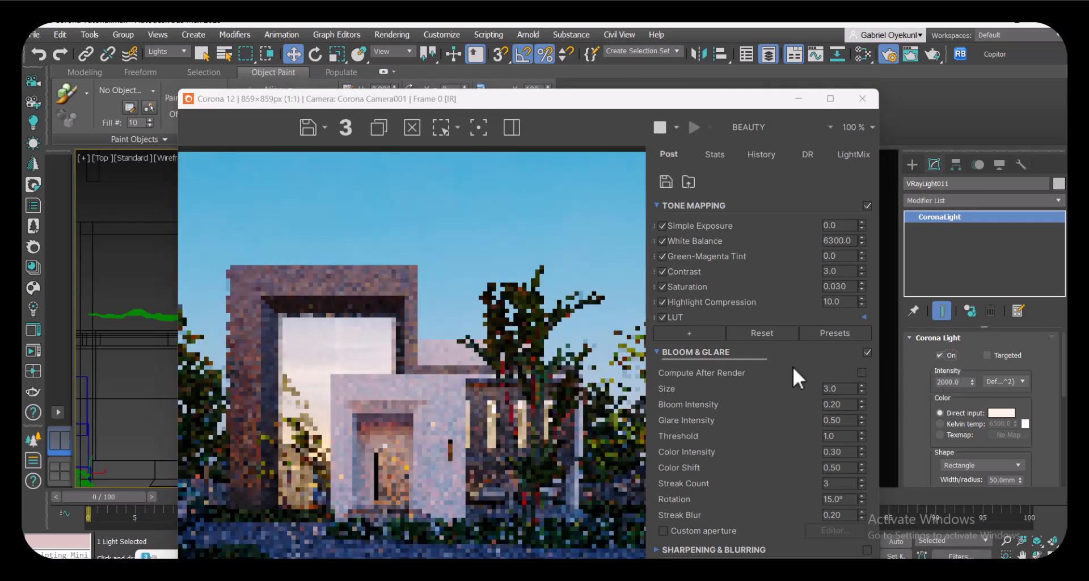
left_click_drag(449, 103, 408, 46)
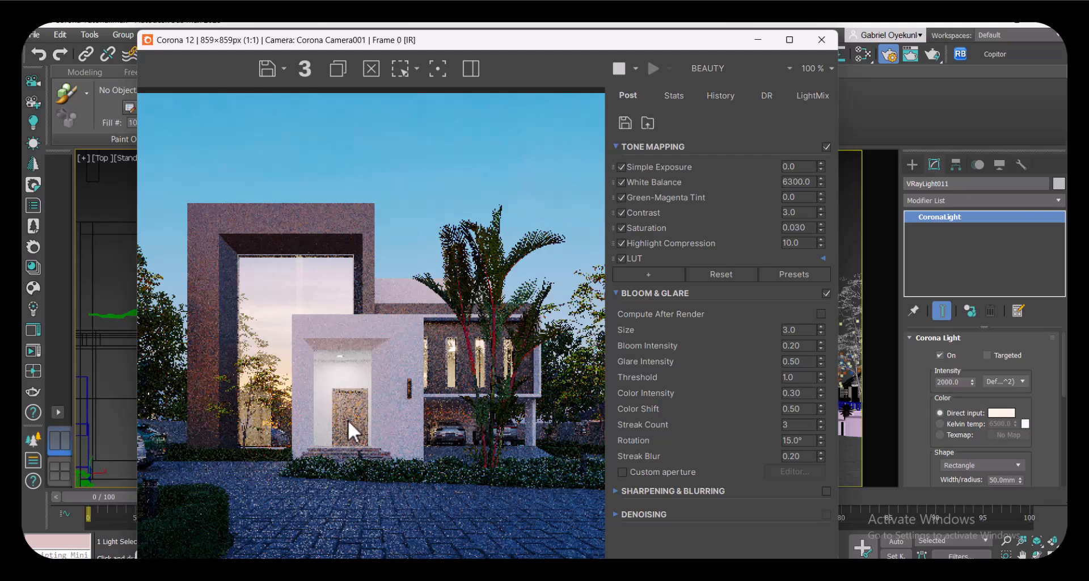
- Locate the carport light beside the parked purple car in the Top view, select it and switch it on
left_click_drag(300, 39, 514, 47)
left_click(260, 444)
scroll(173, 414, "down", 8)
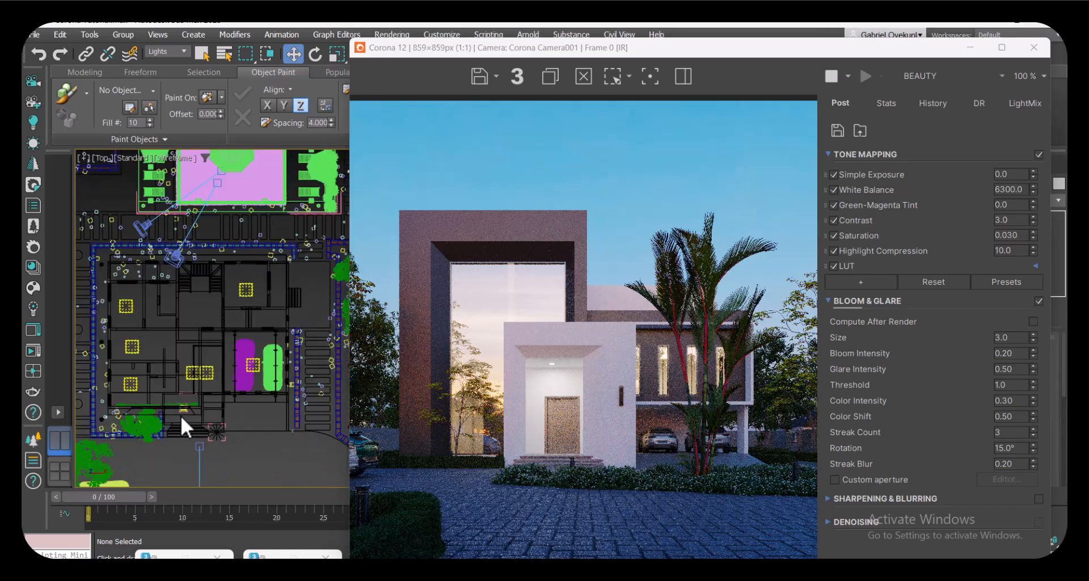
scroll(221, 369, "up", 10)
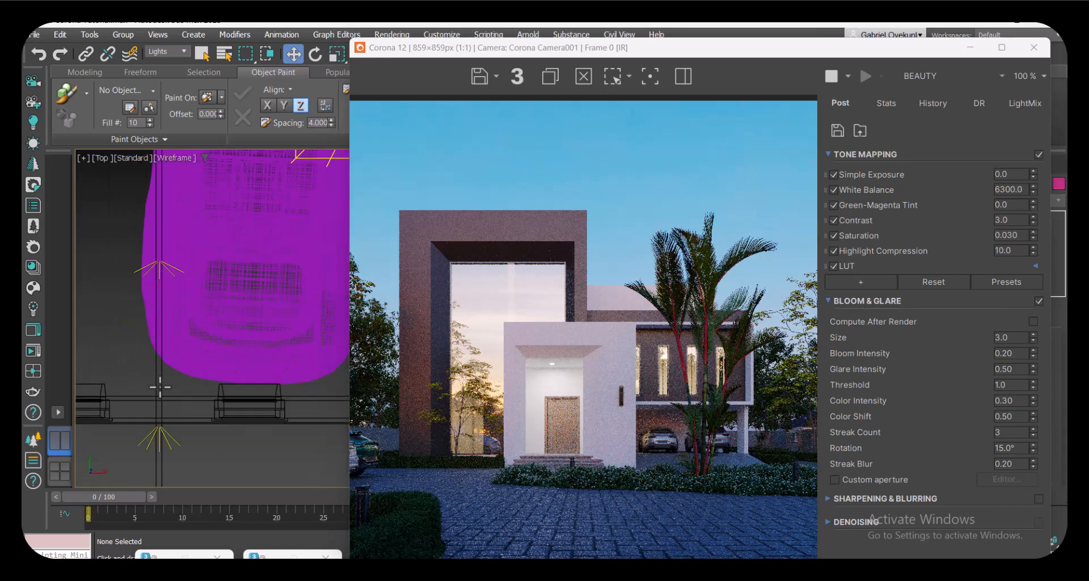
left_click(162, 430)
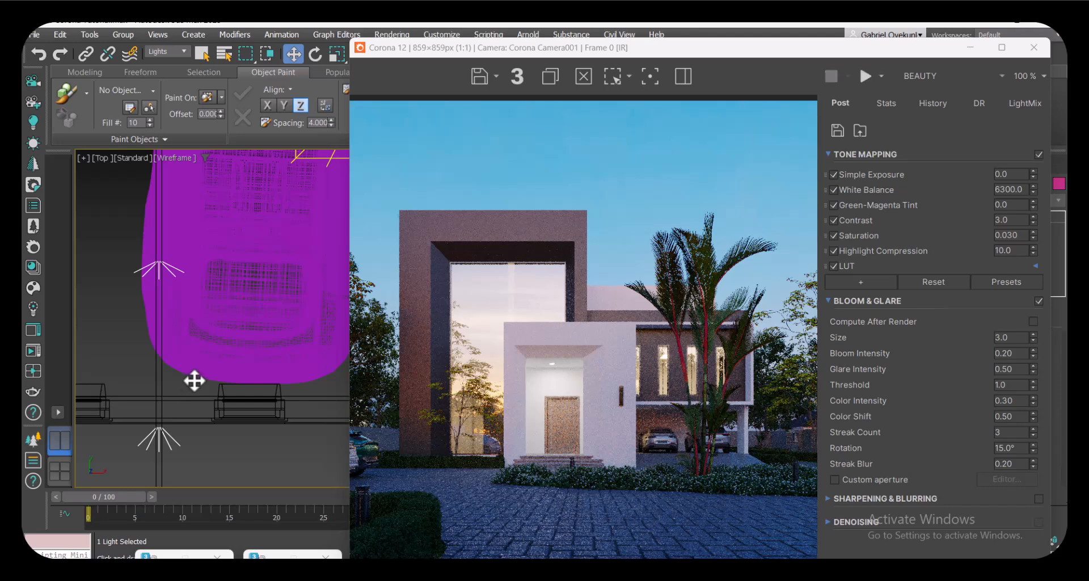
scroll(194, 380, "down", 2)
left_click_drag(624, 53, 438, 75)
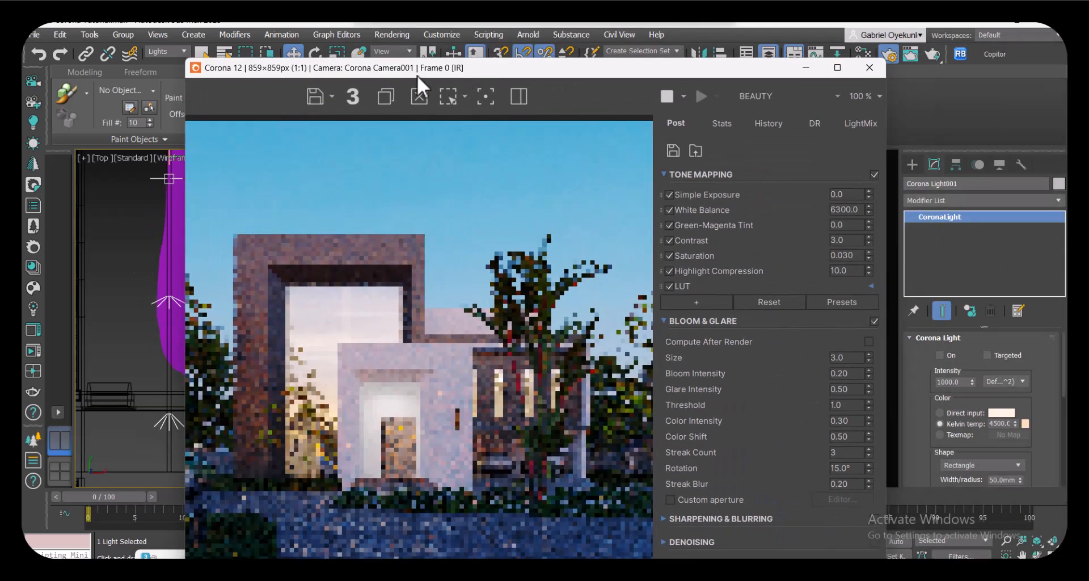
left_click_drag(329, 64, 198, 54)
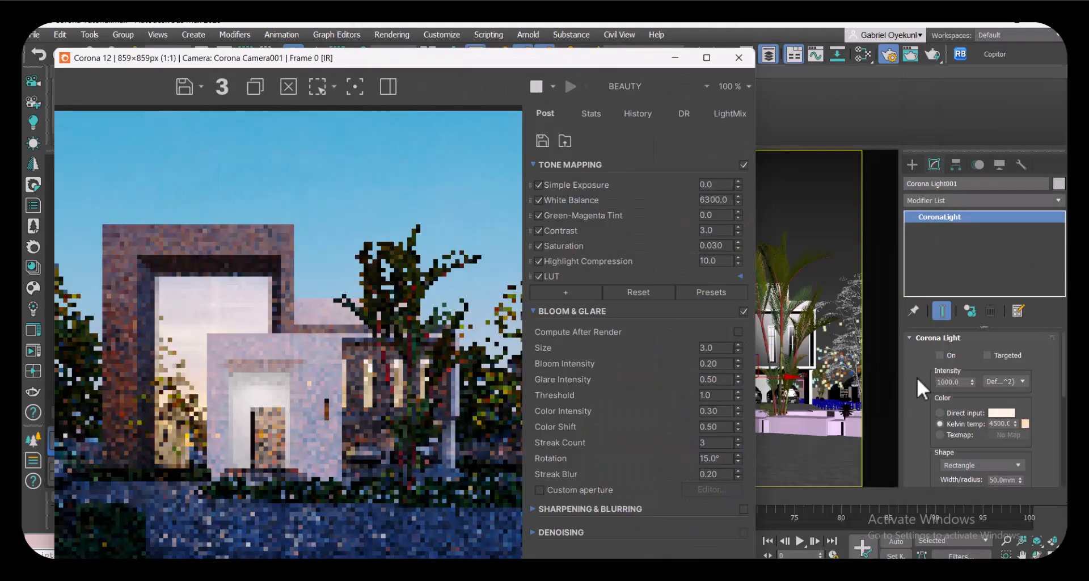
left_click(940, 355)
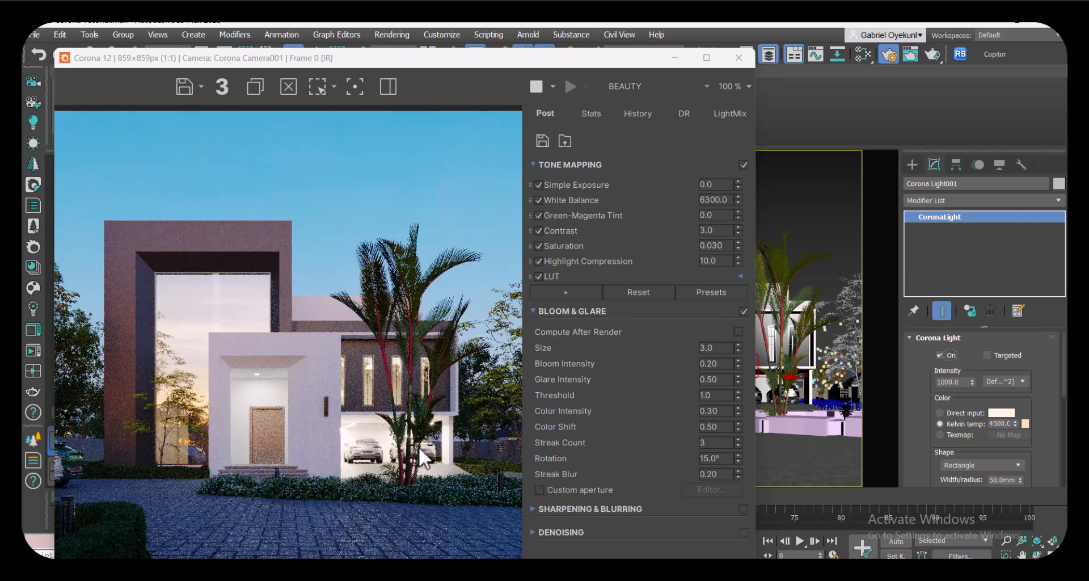
- Set the carport light's intensity to 100
double_click(945, 381)
type("200")
key("Return")
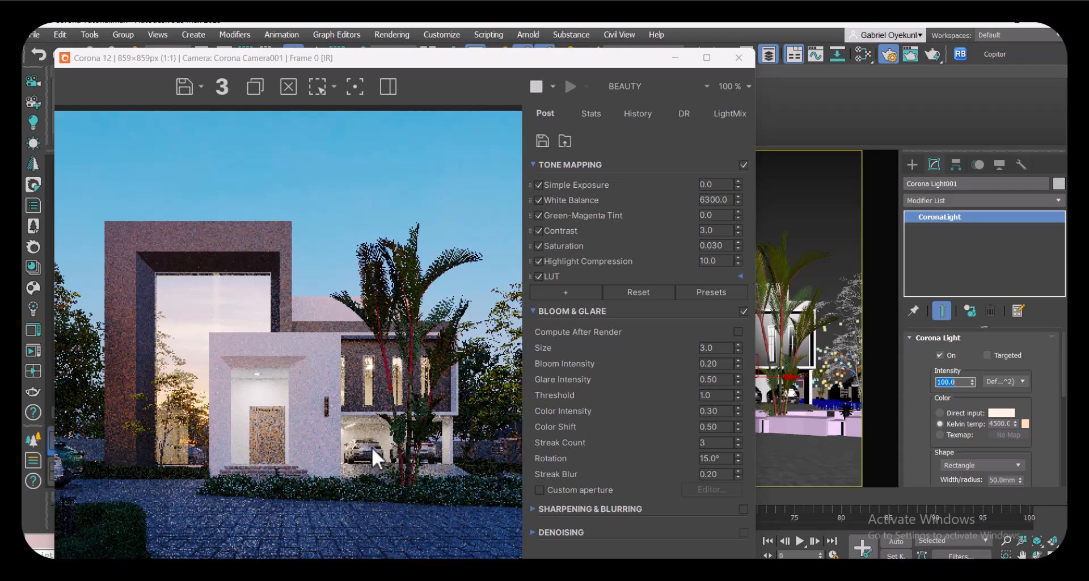
- Locate and select the wall fixture light beside the entrance in the Top view and switch it on
left_click_drag(329, 60, 599, 48)
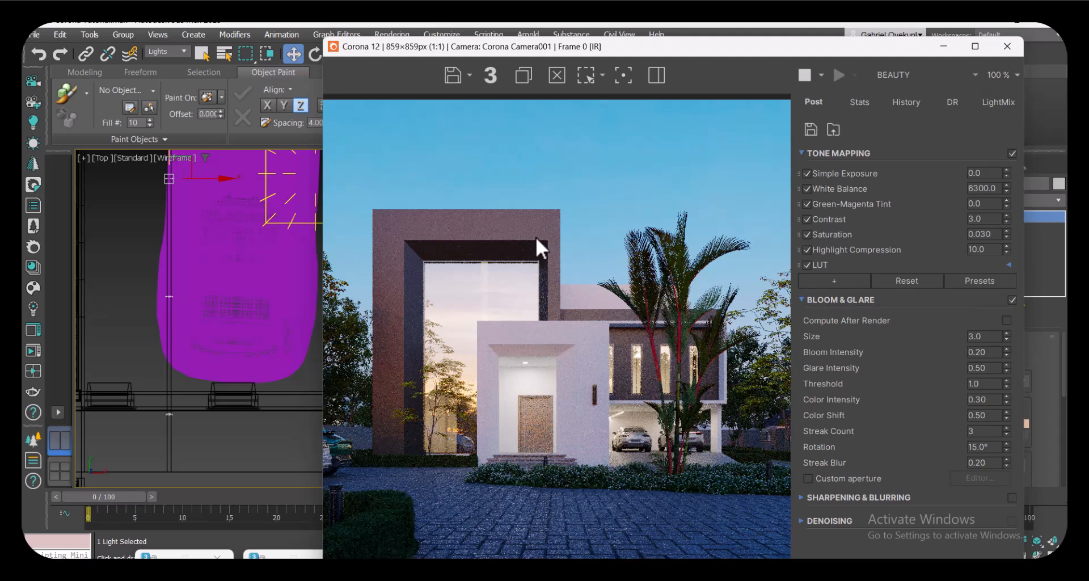
left_click_drag(518, 48, 606, 45)
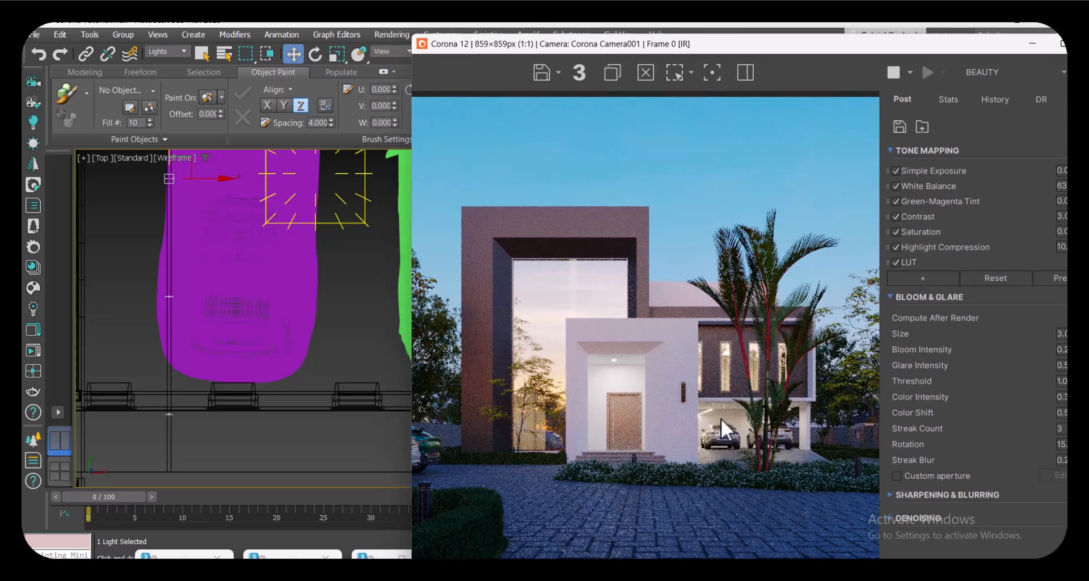
left_click(248, 397)
scroll(233, 369, "down", 8)
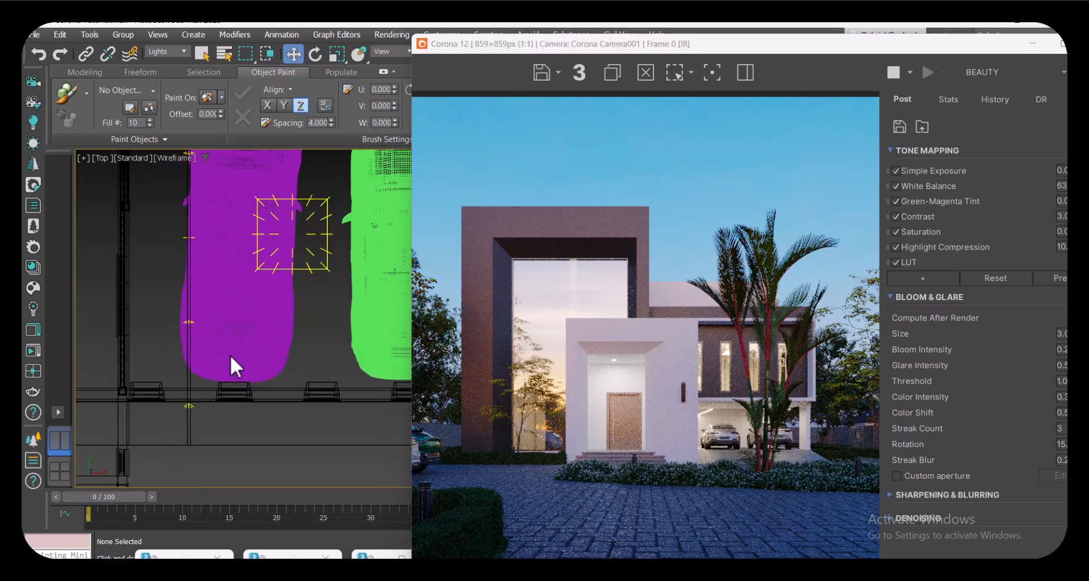
scroll(164, 454, "up", 8)
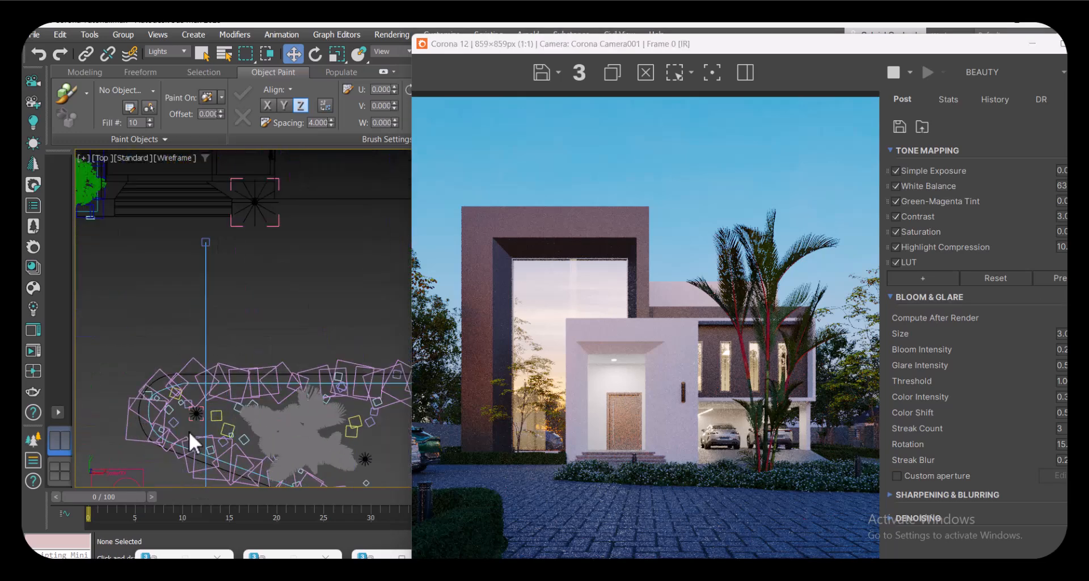
scroll(200, 406, "up", 2)
left_click(193, 419)
scroll(185, 428, "down", 3)
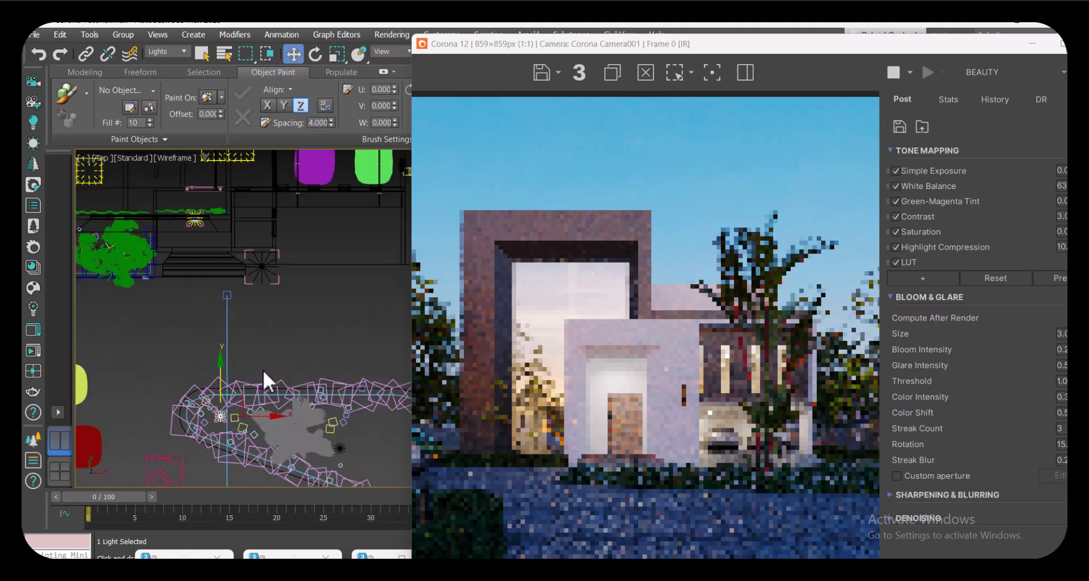
scroll(260, 297, "up", 6)
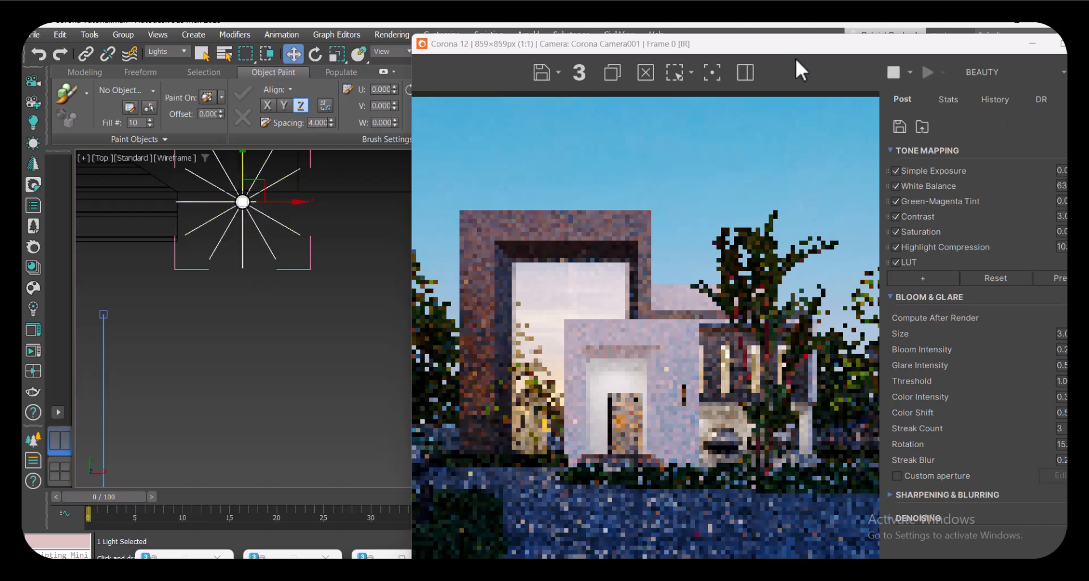
left_click_drag(781, 56, 450, 90)
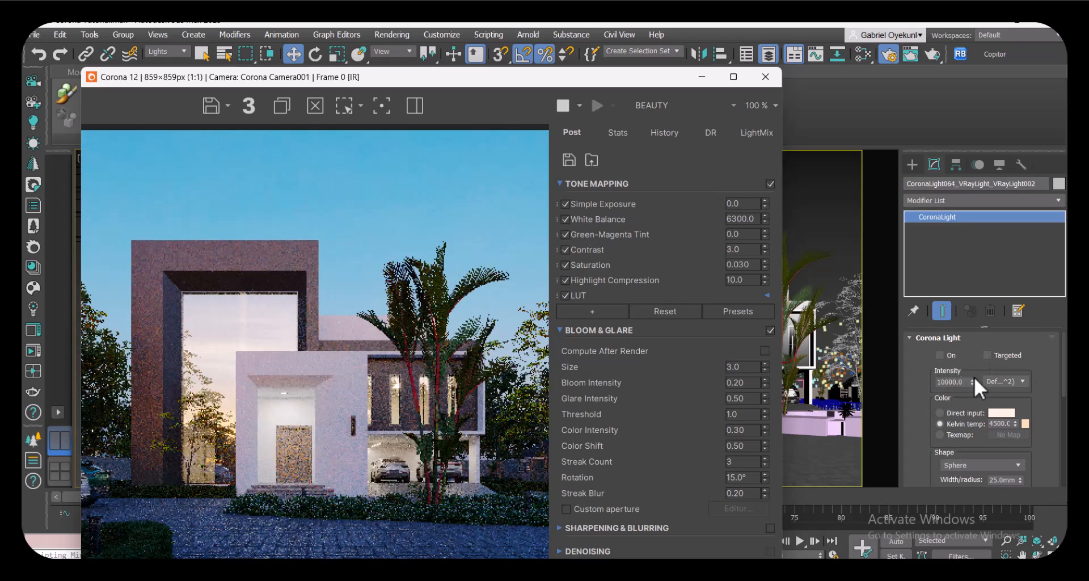
left_click(938, 355)
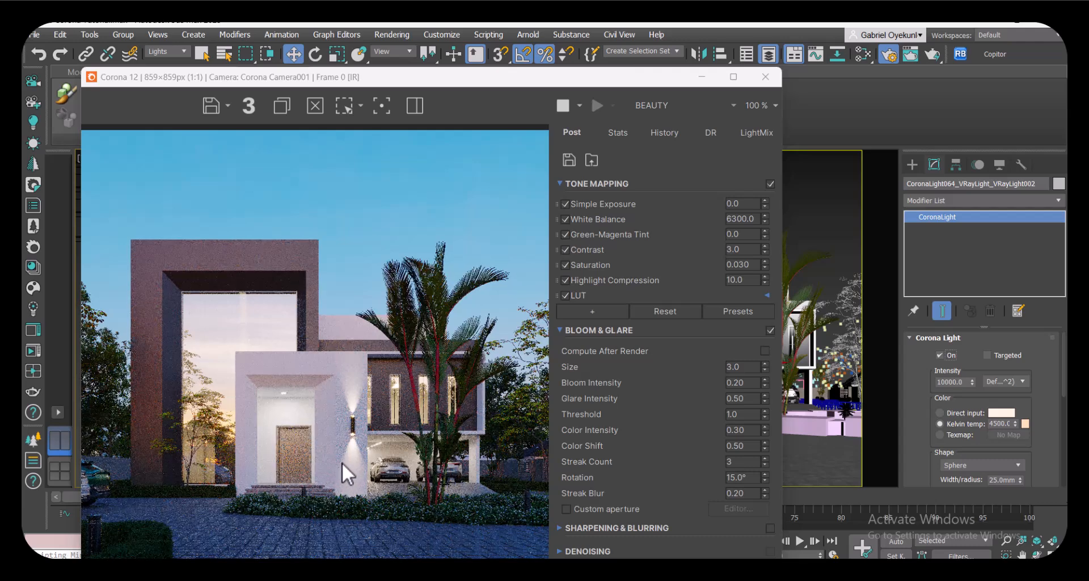
- Set the wall fixture light's intensity to 5000 and reposition the frame buffer to view the whole render
left_click_drag(946, 382, 914, 379)
type("5")
key("Return")
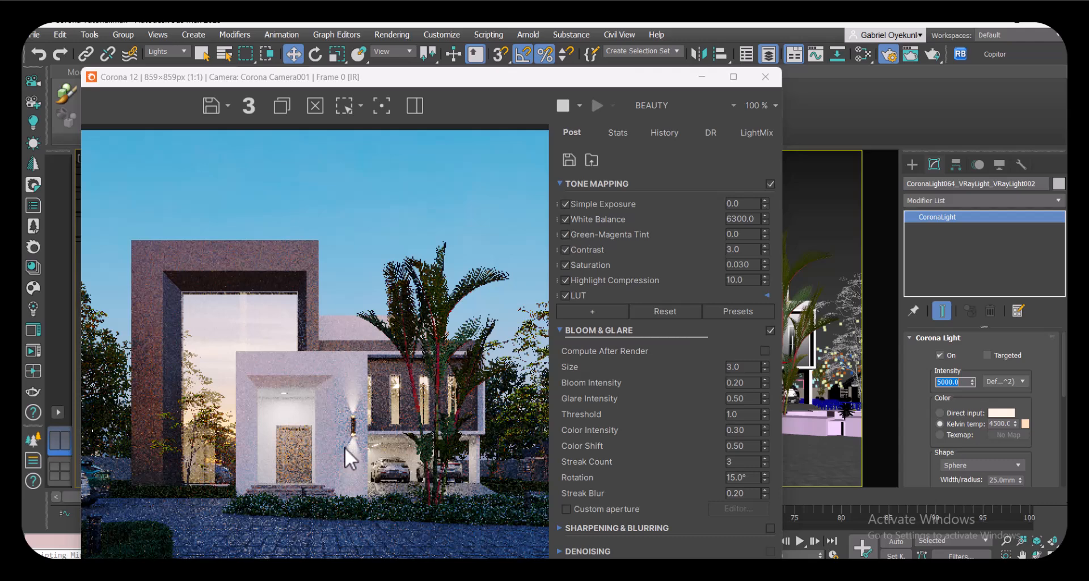
left_click_drag(412, 78, 514, 53)
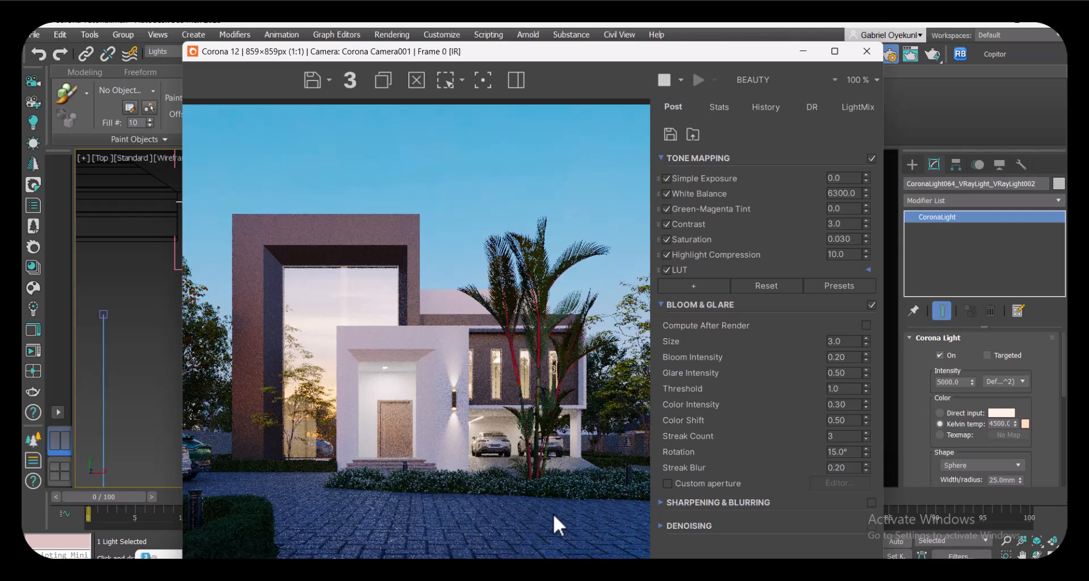
- Locate and select the round garden light inside the front planting bed in the Top view
left_click_drag(244, 52, 411, 65)
scroll(211, 316, "down", 5)
middle_click_drag(222, 401, 240, 333)
scroll(233, 369, "up", 4)
scroll(171, 370, "up", 4)
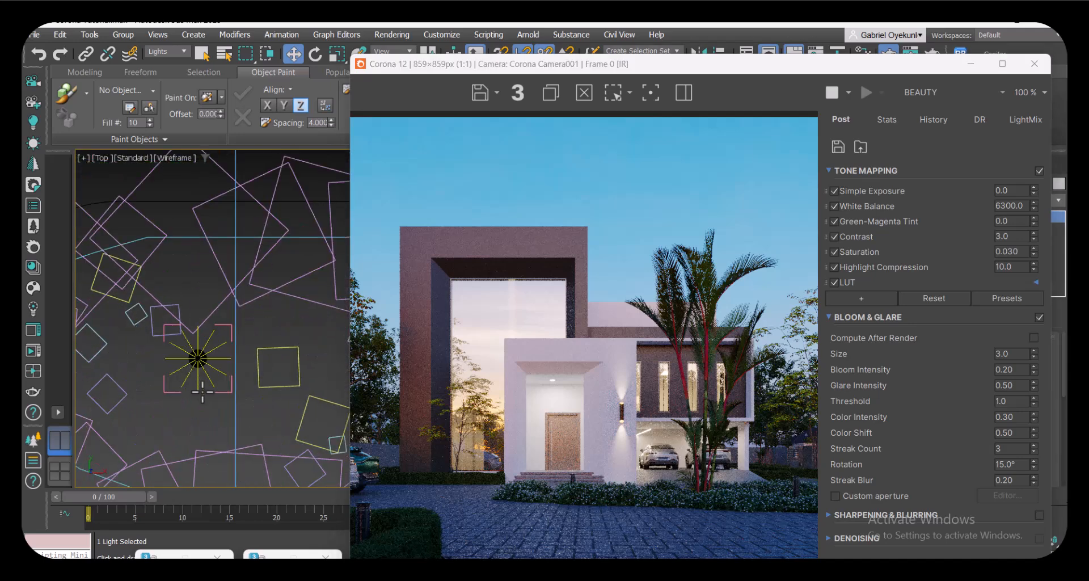
left_click(170, 375)
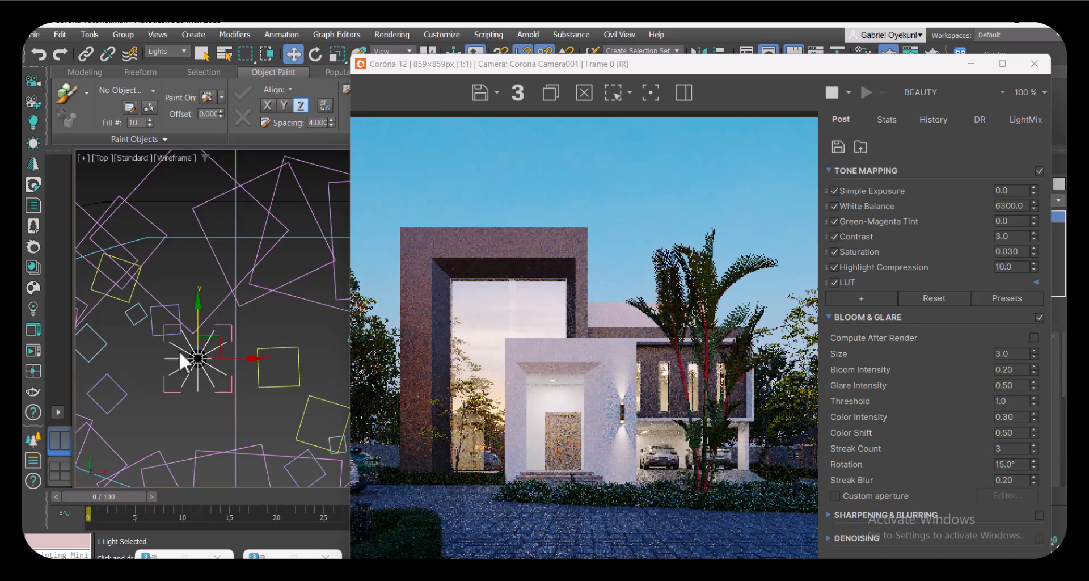
left_click(34, 120)
scroll(211, 406, "up", 5)
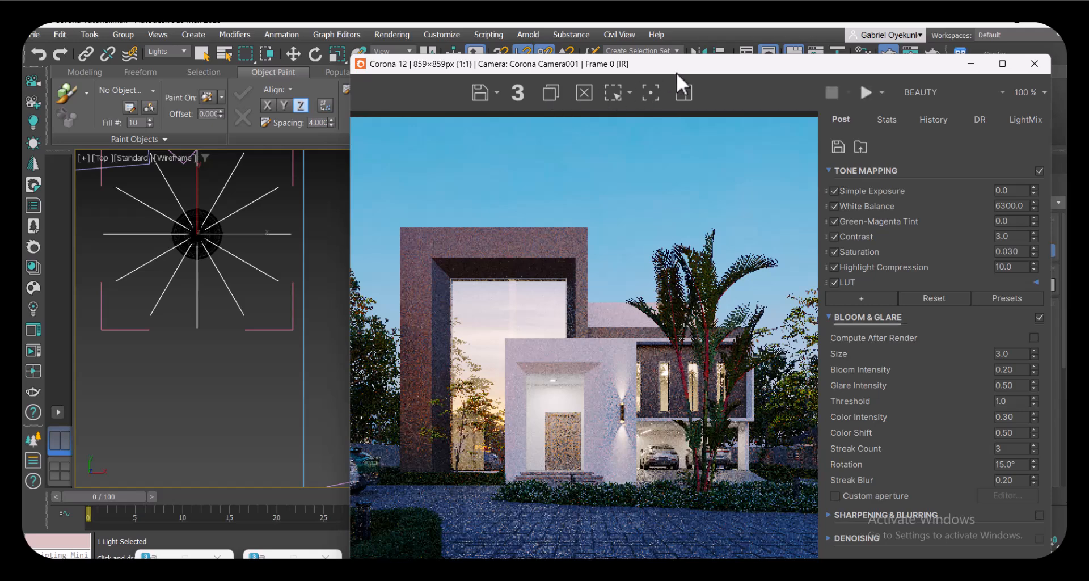
left_click_drag(676, 69, 438, 96)
left_click(963, 436)
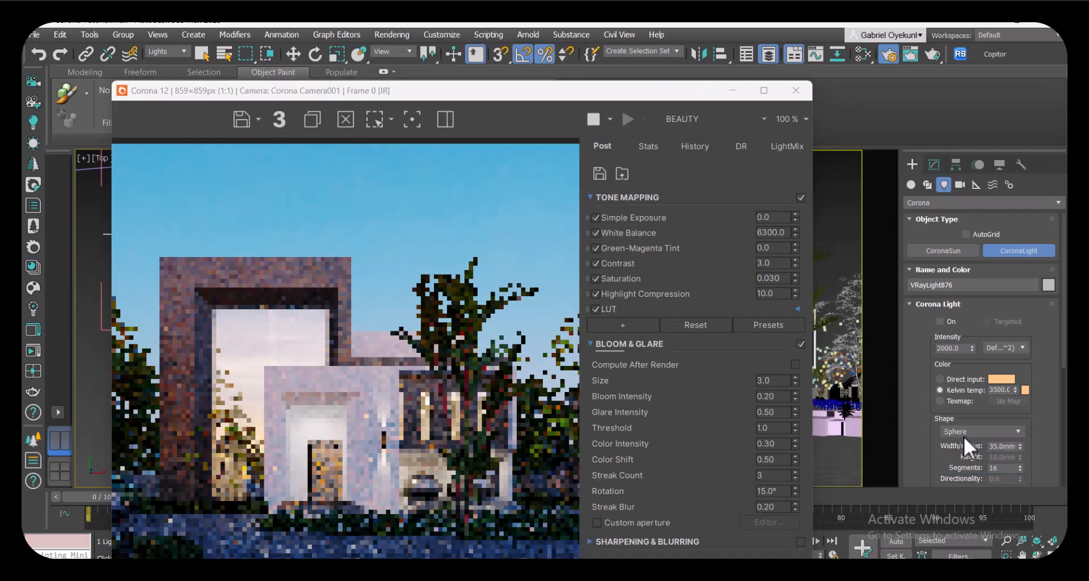
left_click_drag(296, 91, 604, 79)
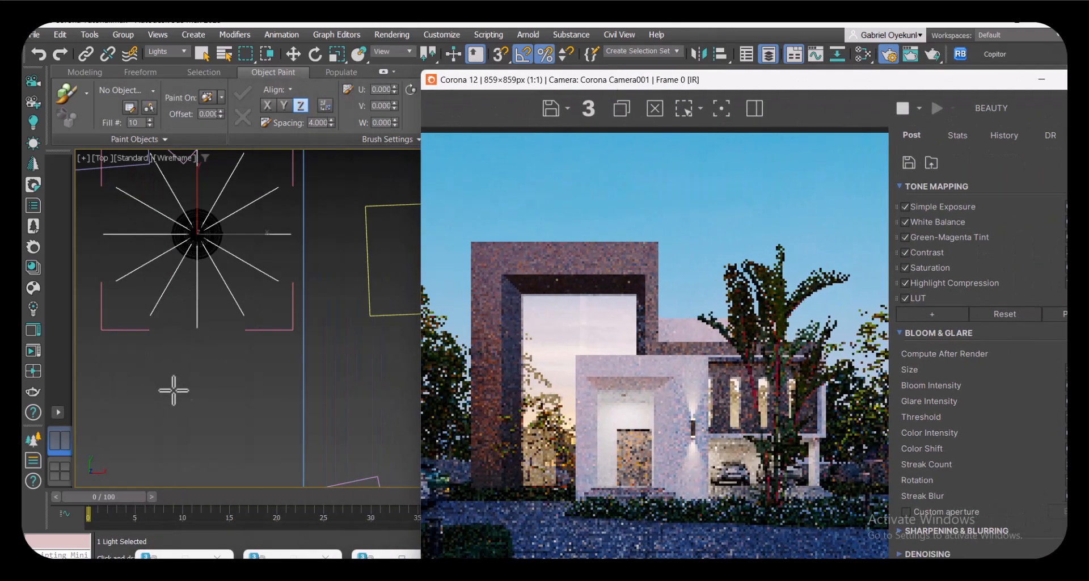
key("w")
mouse_move(215, 404)
left_mouse_down()
mouse_move(224, 229)
mouse_move(237, 414)
mouse_move(219, 413)
left_mouse_up()
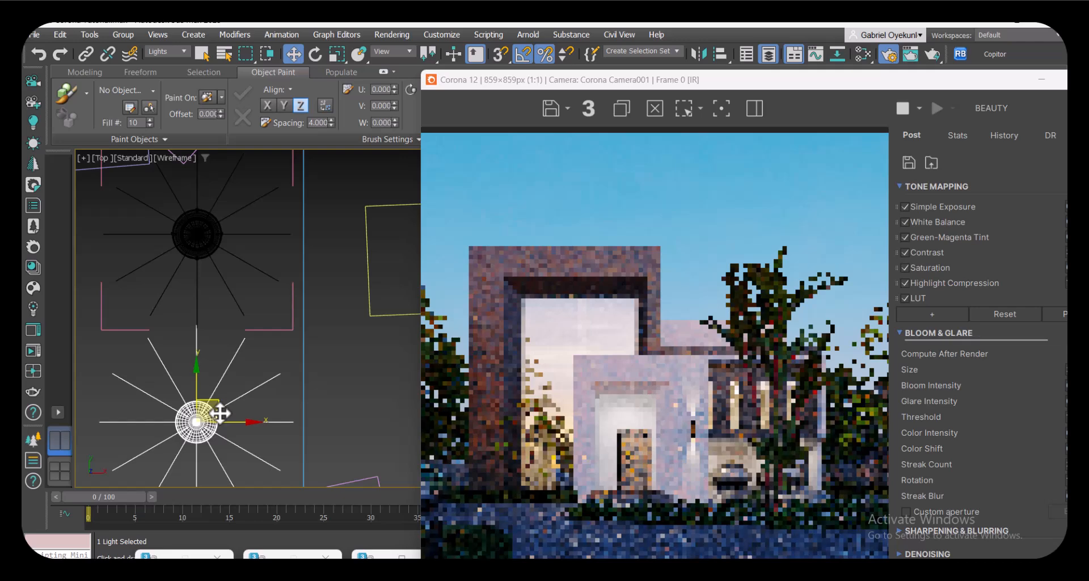
key("Delete")
- Select the round garden light in the front planting bed again and switch it on in its light settings
scroll(213, 409, "down", 3)
scroll(186, 323, "down", 4)
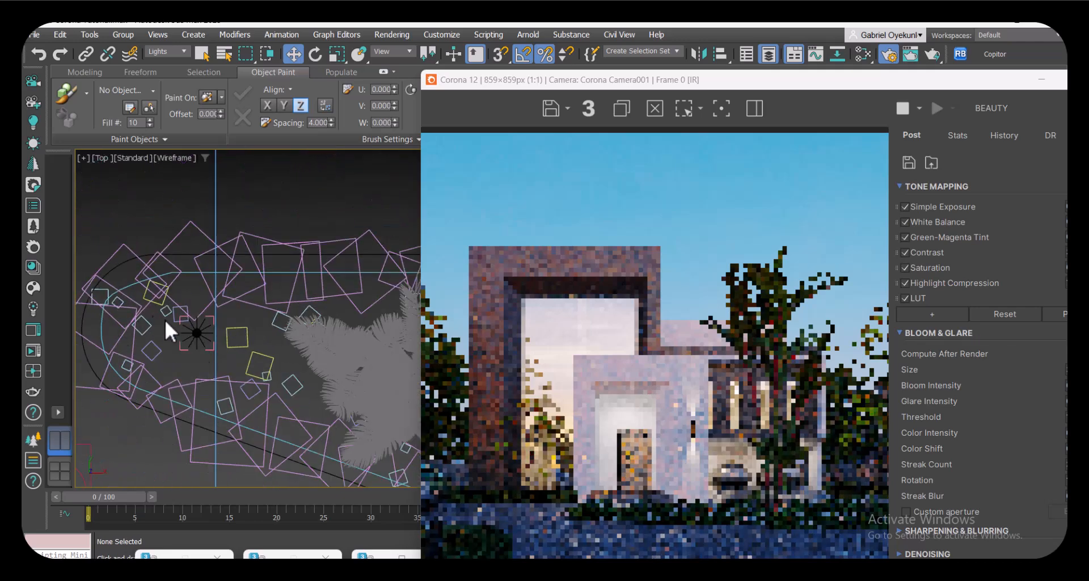
scroll(199, 335, "up", 5)
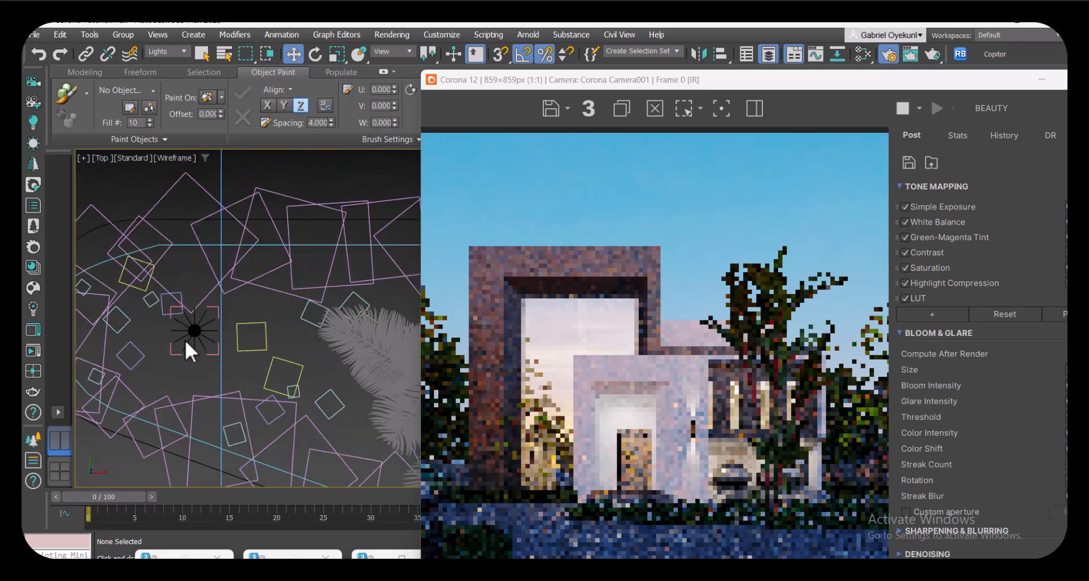
left_click(204, 322)
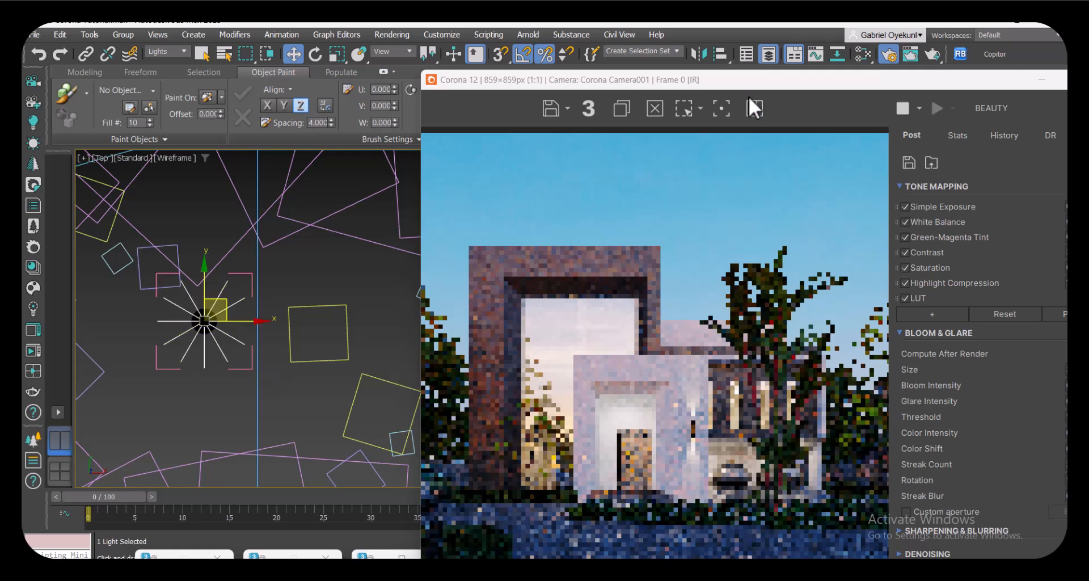
left_click_drag(746, 79, 365, 83)
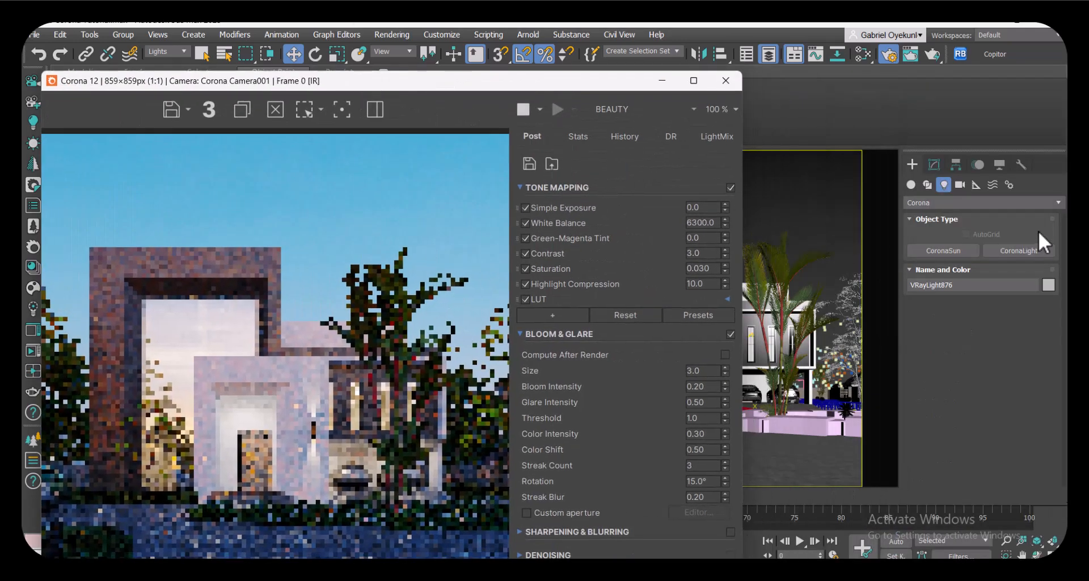
left_click(934, 165)
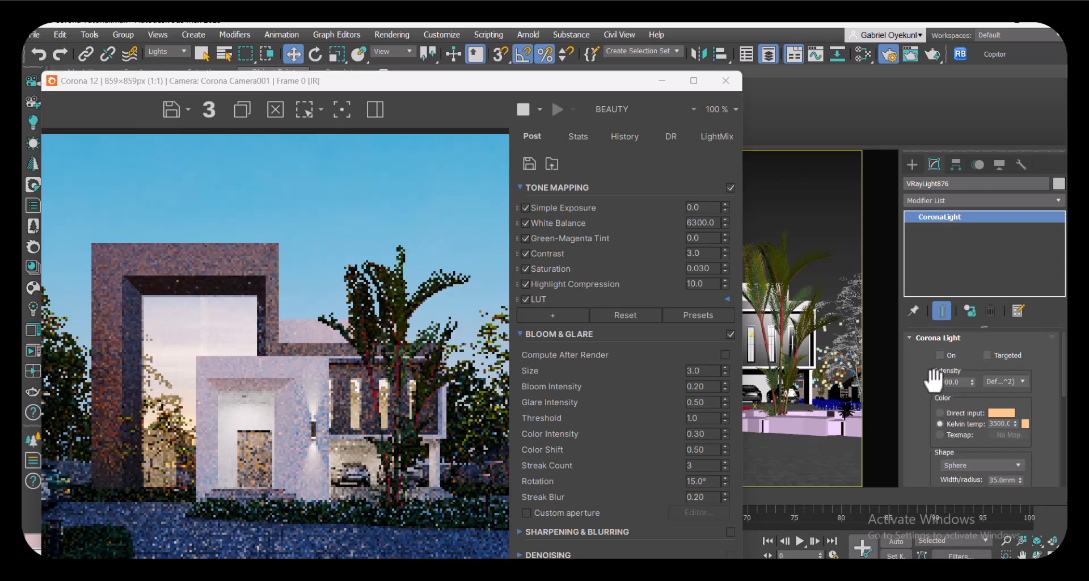
left_click(939, 356)
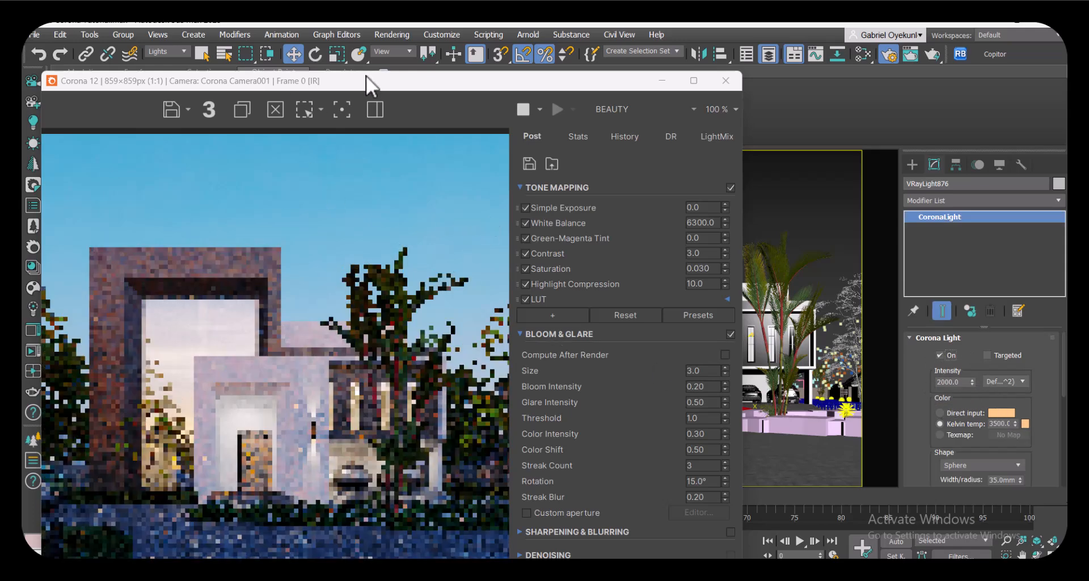
- Compare the interactive render with the reference image Evening Front.png
left_click_drag(351, 84, 458, 53)
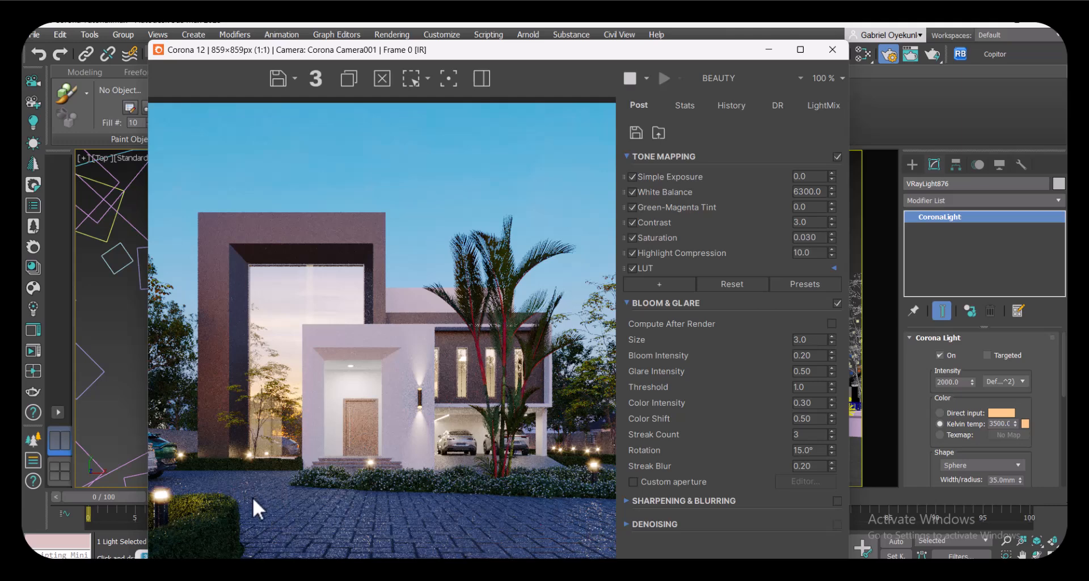
left_click(681, 569)
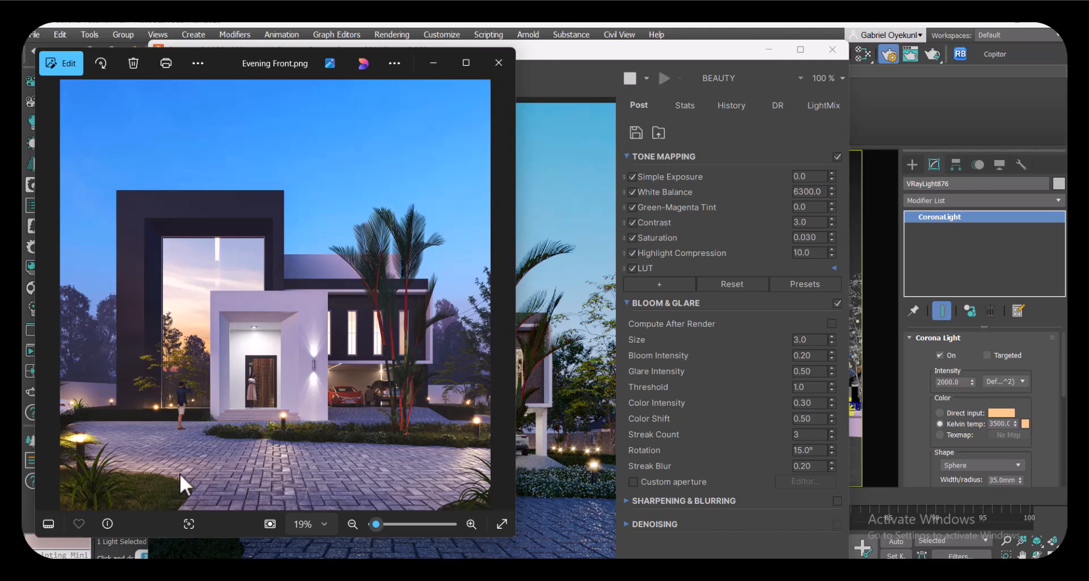
left_click(433, 63)
- Set the garden lights' intensity to 20000 and bring their shape settings into view
left_click_drag(647, 52, 524, 53)
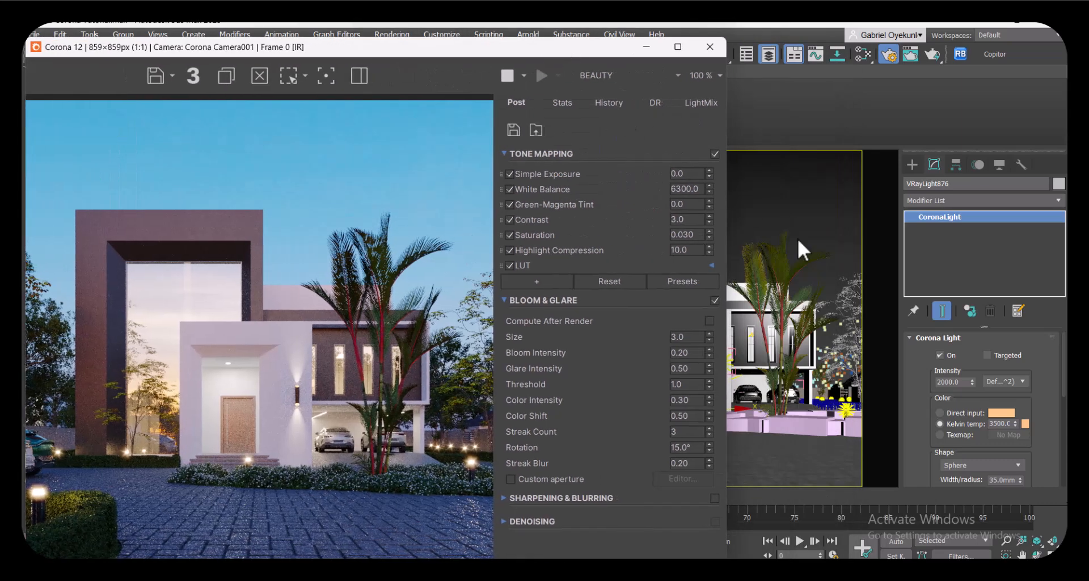
left_click(939, 382)
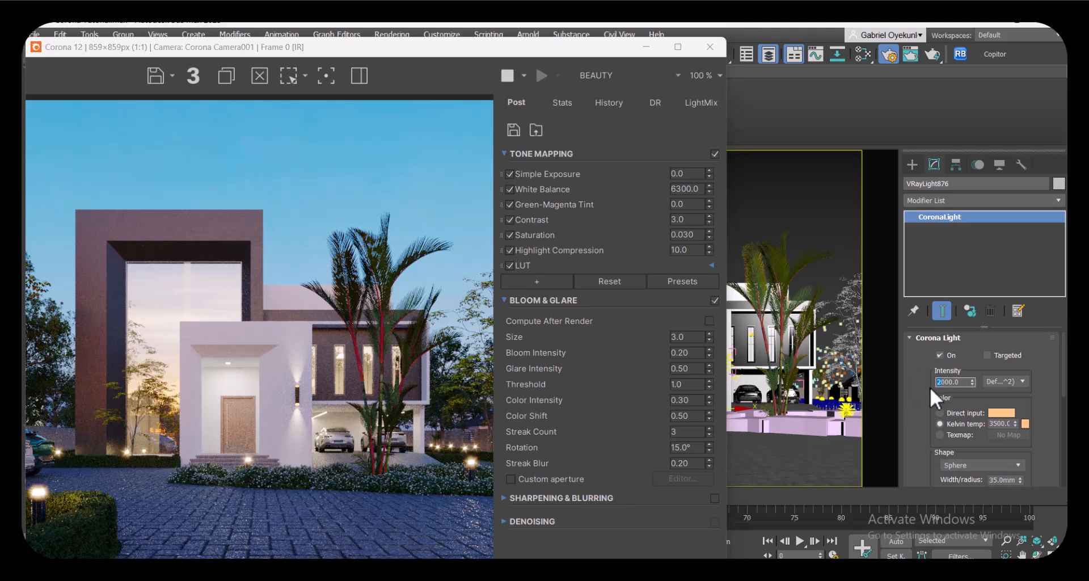
type("1000")
key("Return")
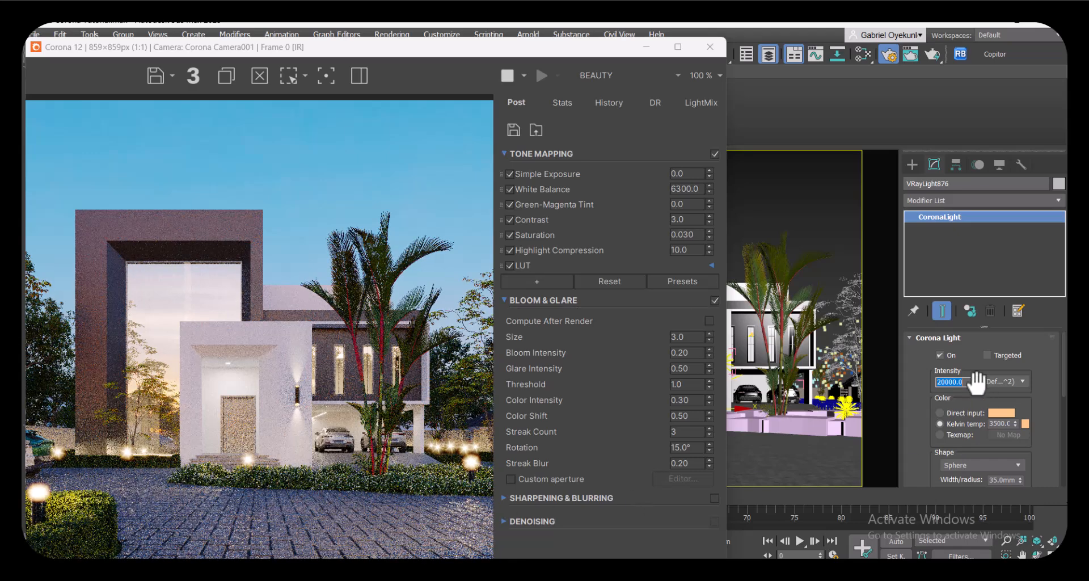
scroll(926, 427, "down", 5)
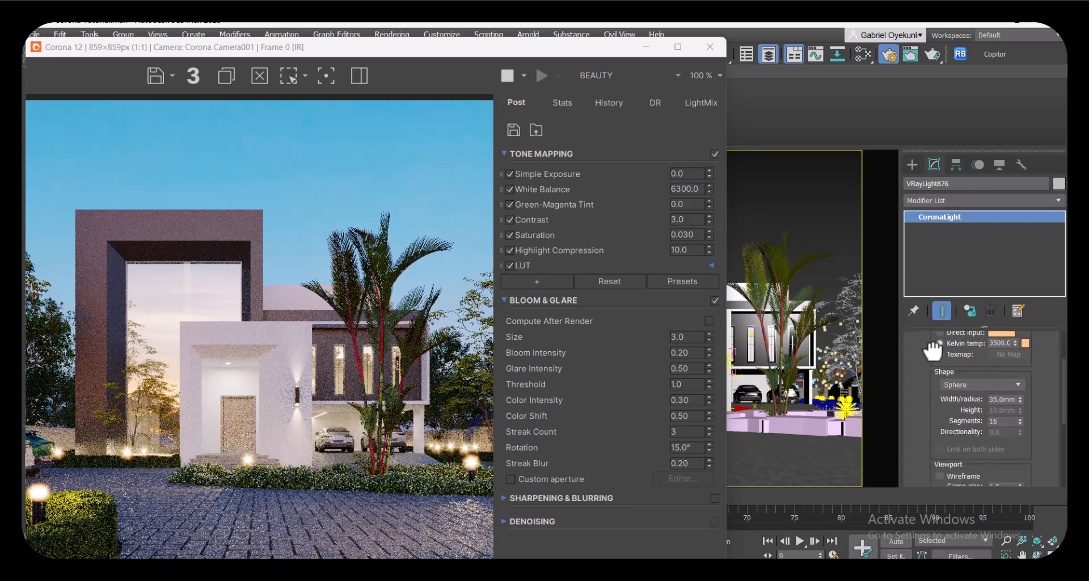
- Set the garden lights' viewport gizmo size to 0.5 and then reduce it to 0.2
scroll(927, 420, "down", 4)
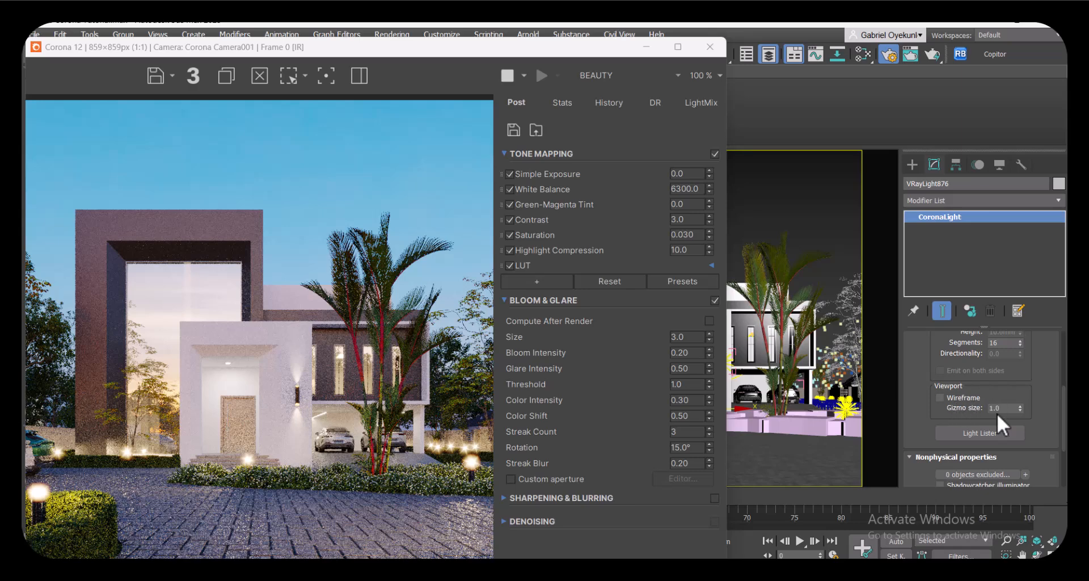
double_click(997, 409)
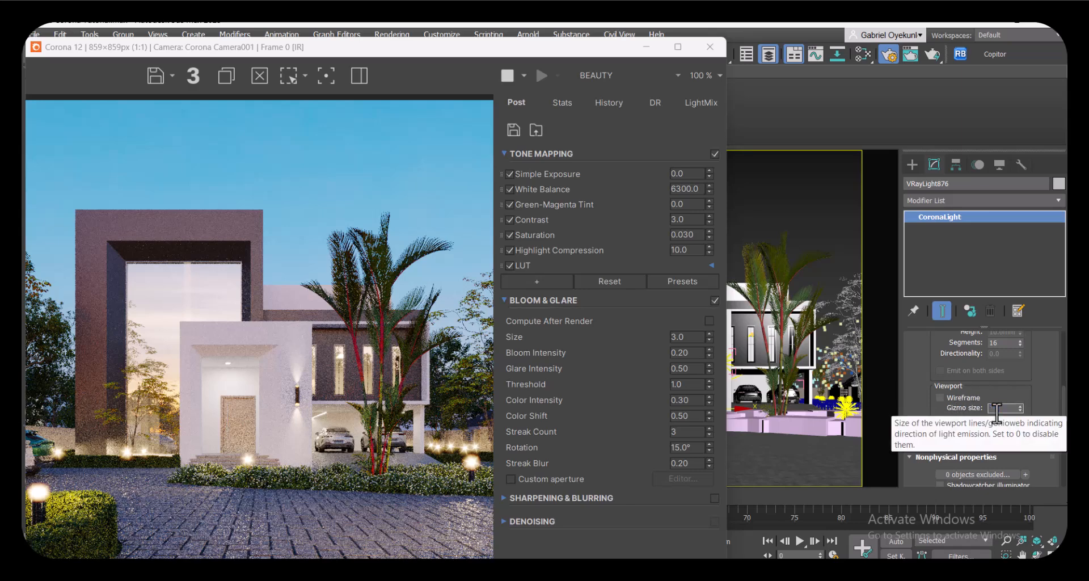
type("0")
key("Return")
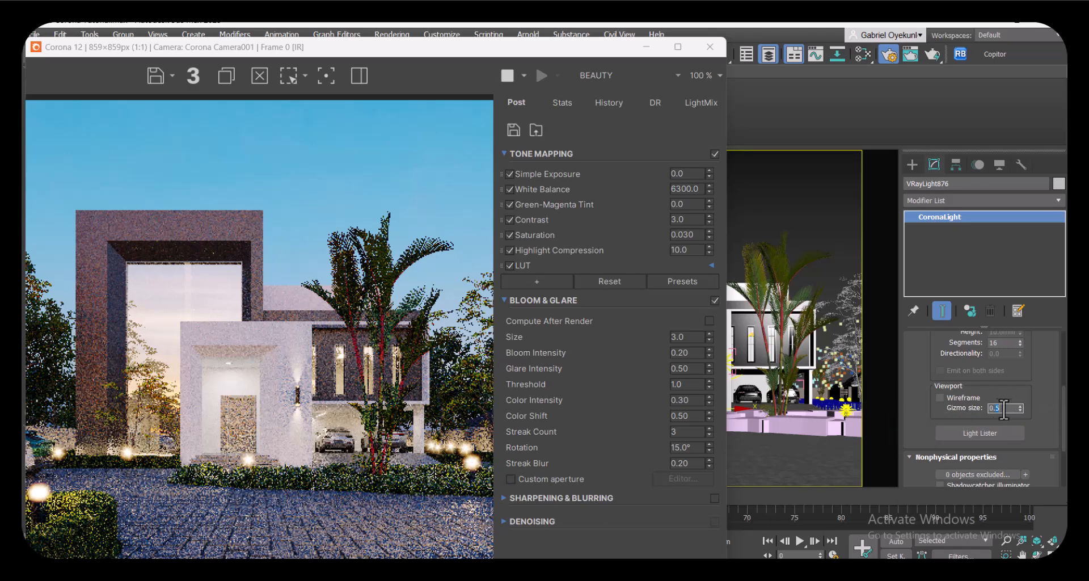
key("Return")
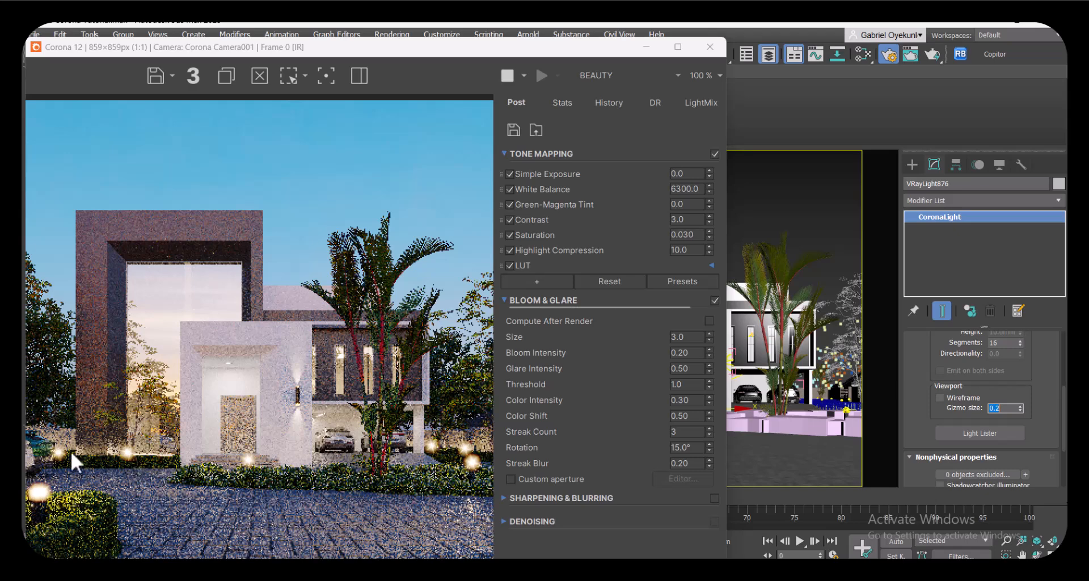
- Try a bloom and glare size of 1.0 and then 2.0 in the render's post-processing settings
left_click_drag(689, 336, 640, 333)
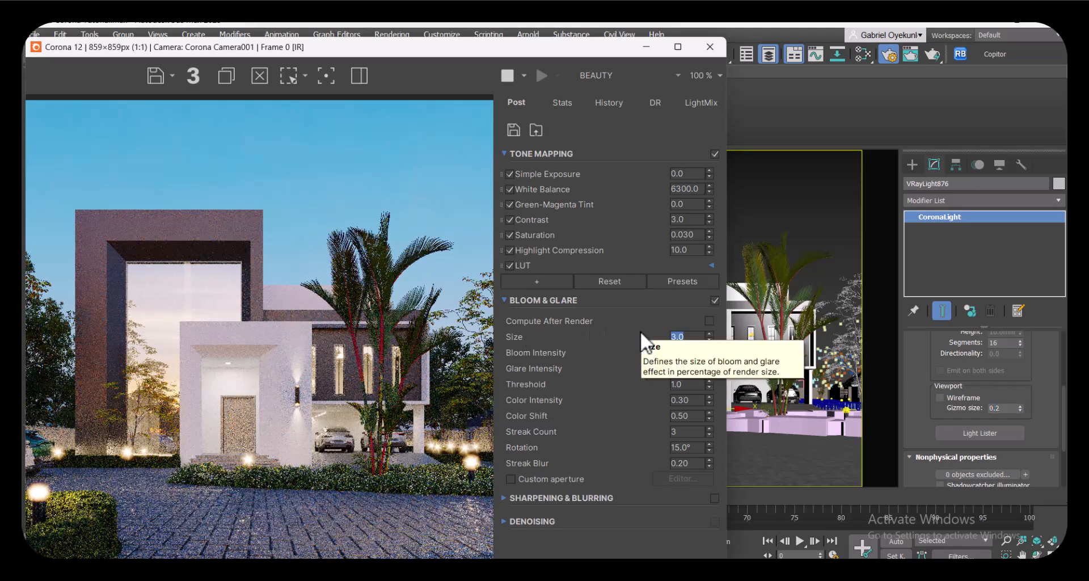
type("1")
key("Return")
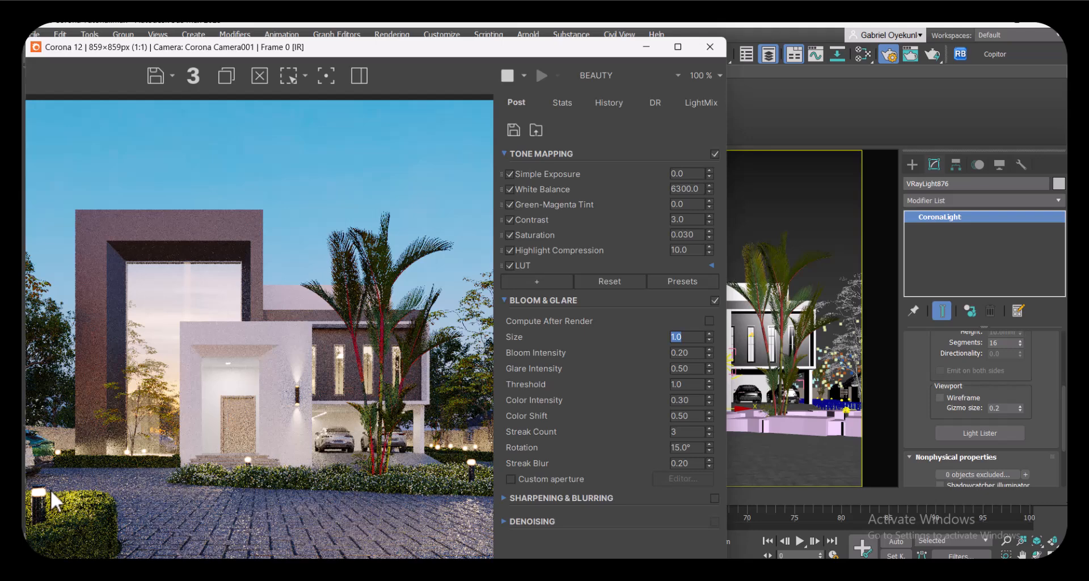
type("2")
key("Return")
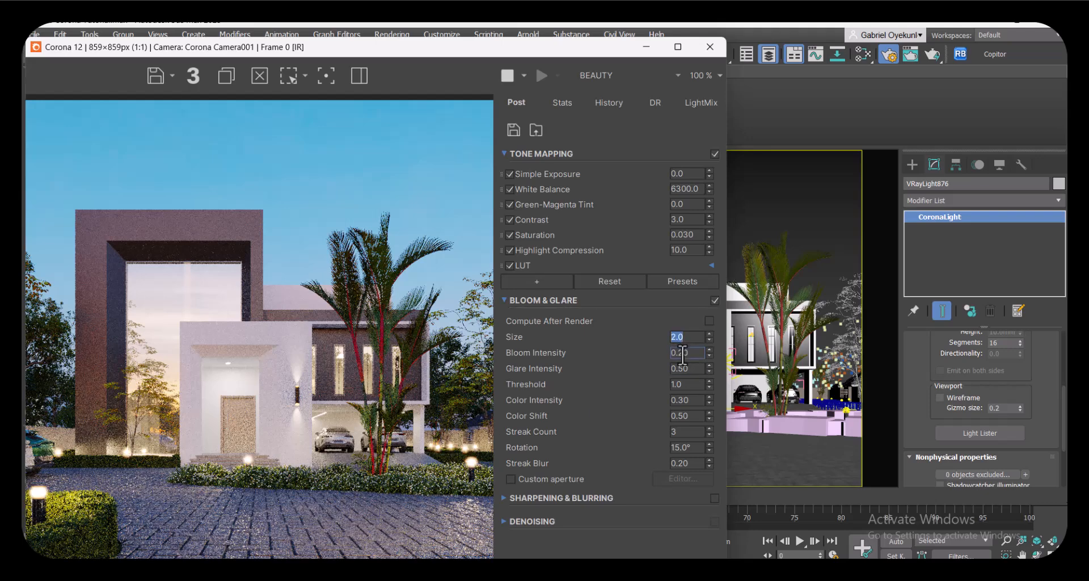
- Set the render's bloom intensity to 0.10 and its glare intensity to 0.20
double_click(691, 354)
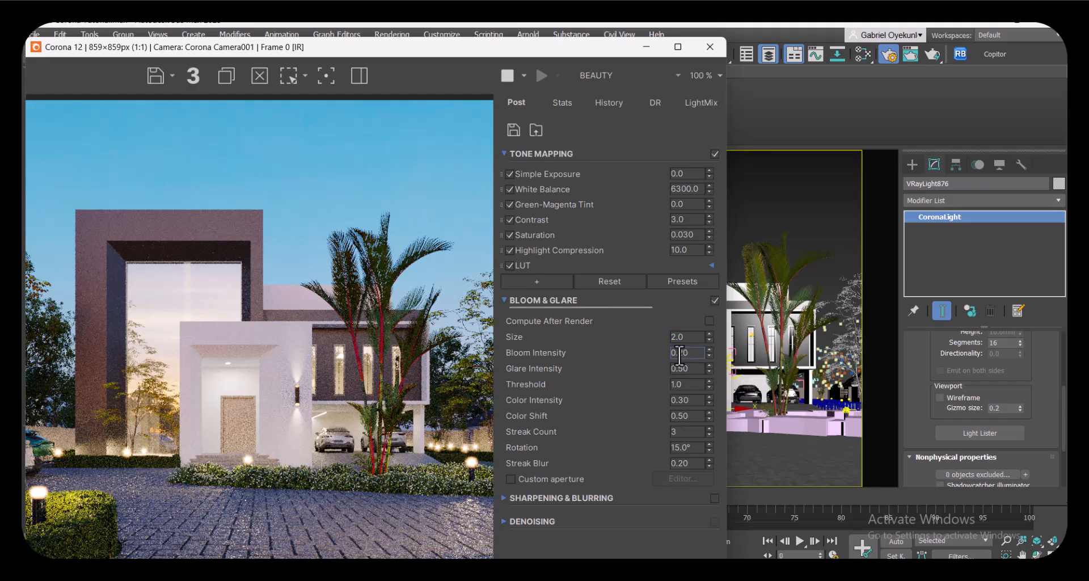
type("0.1")
key("Return")
double_click(693, 370)
type("2")
key("Return")
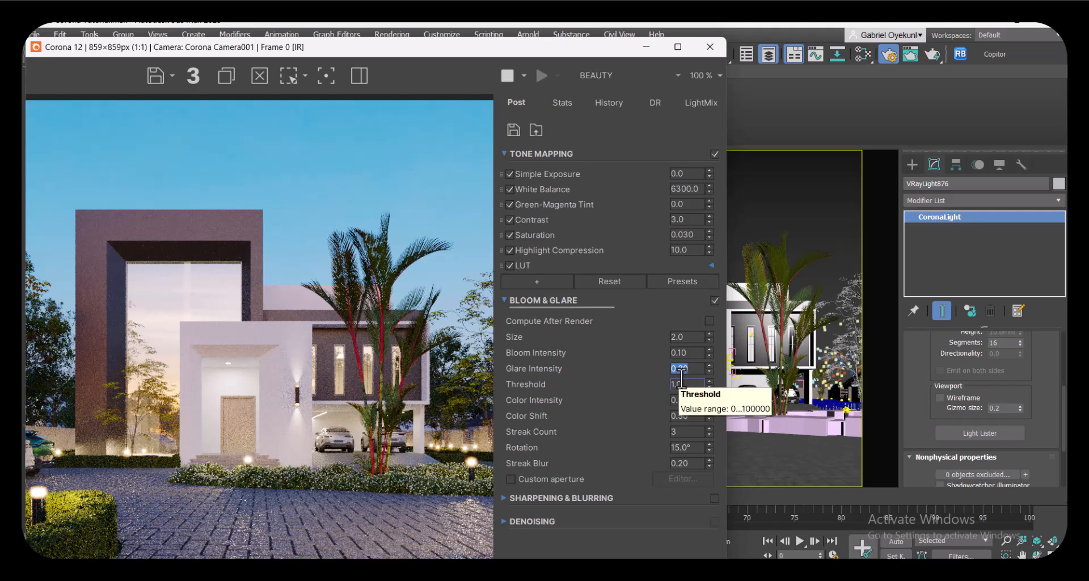
- Try a smaller sphere radius of 25 mm for the garden lights
scroll(915, 349, "up", 5)
left_click_drag(915, 385, 916, 364)
left_click(996, 435)
type("2")
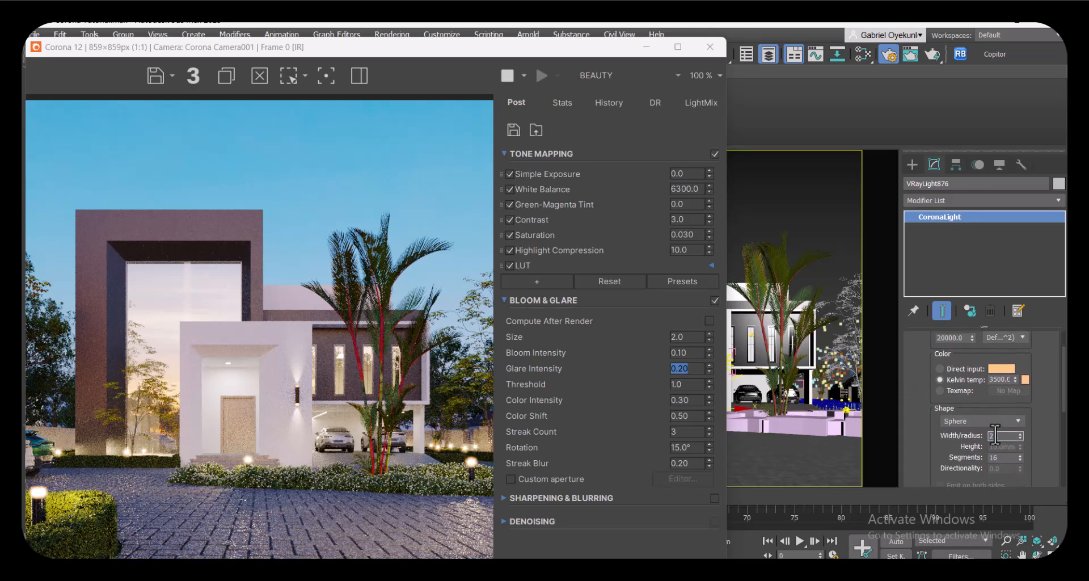
key("Return")
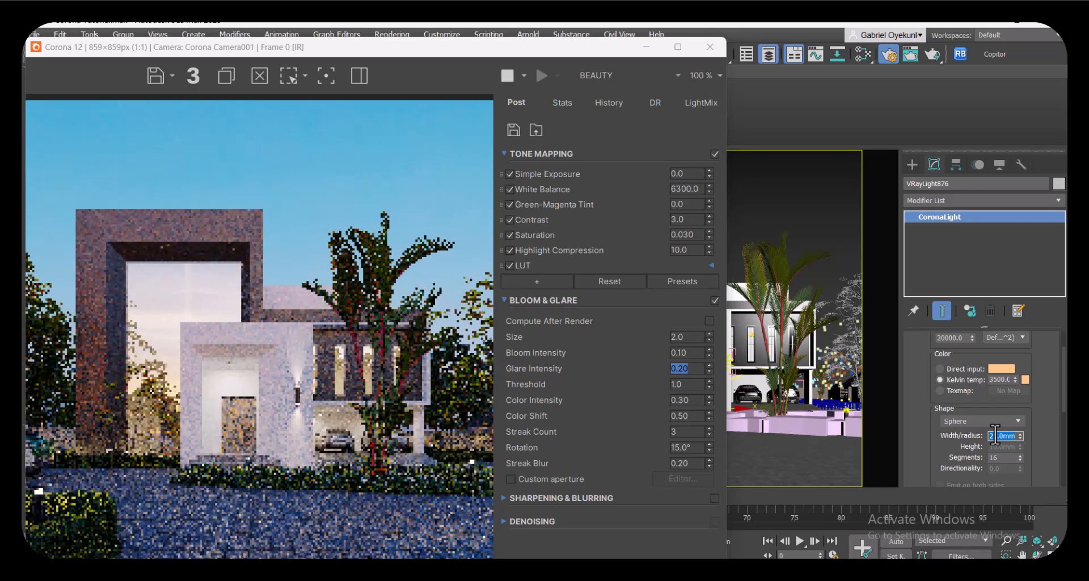
type("25")
key("Return")
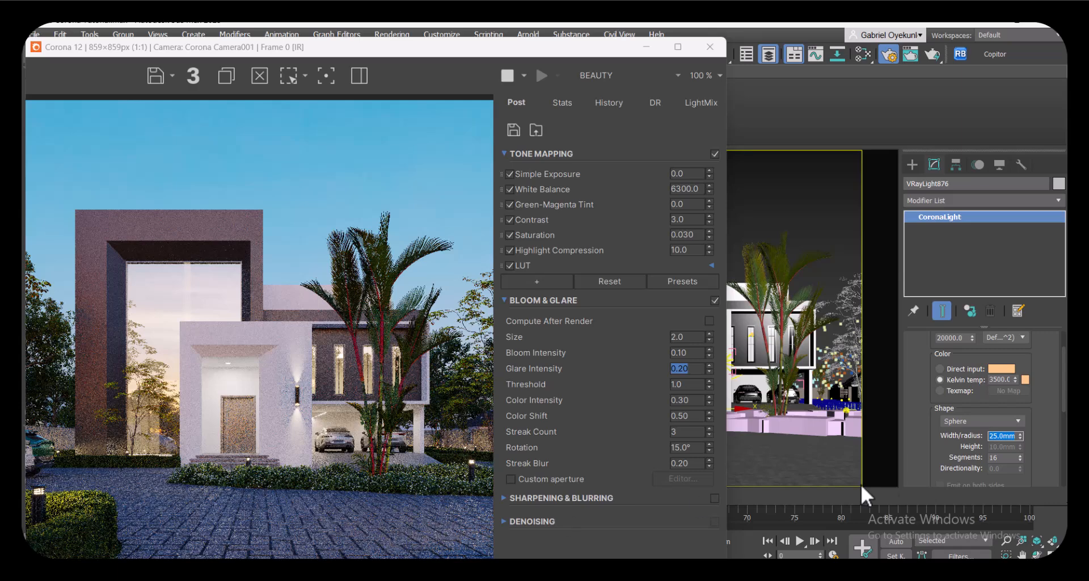
- Switch the garden lights' intensity unit to Lux and then to Lumen
left_click_drag(919, 363, 919, 397)
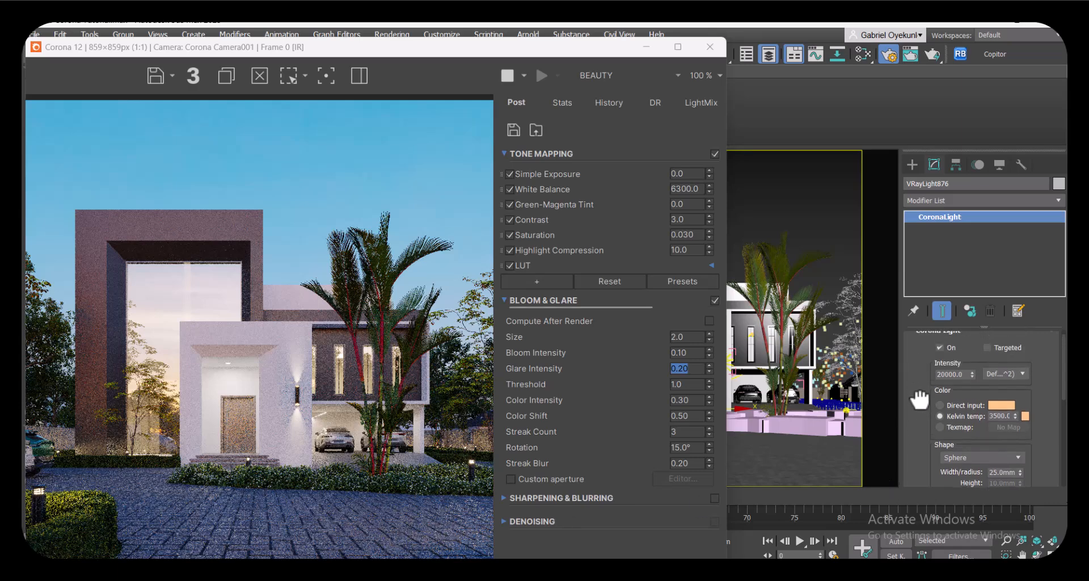
left_click(999, 373)
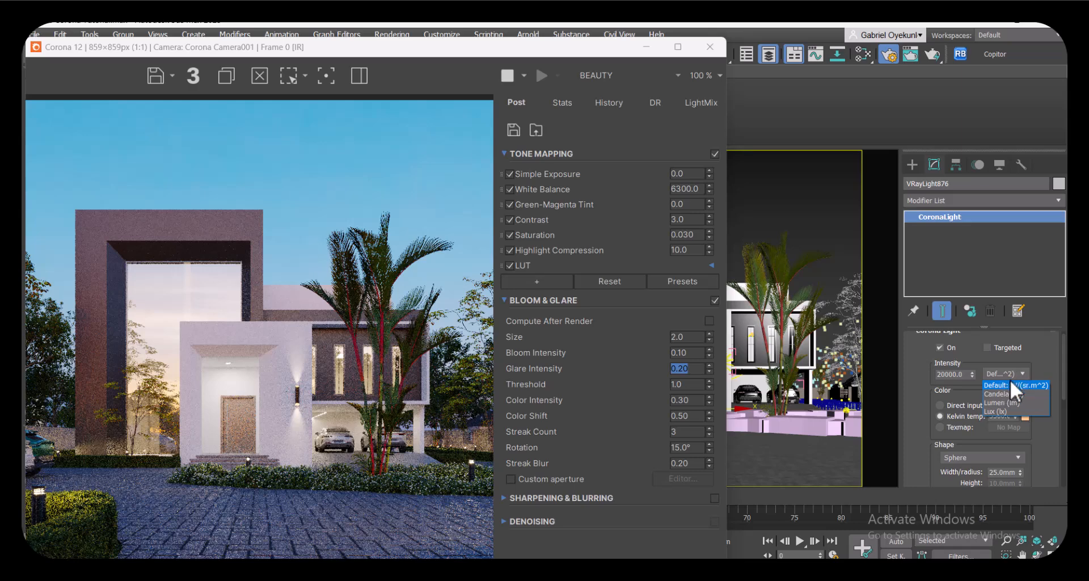
left_click(992, 411)
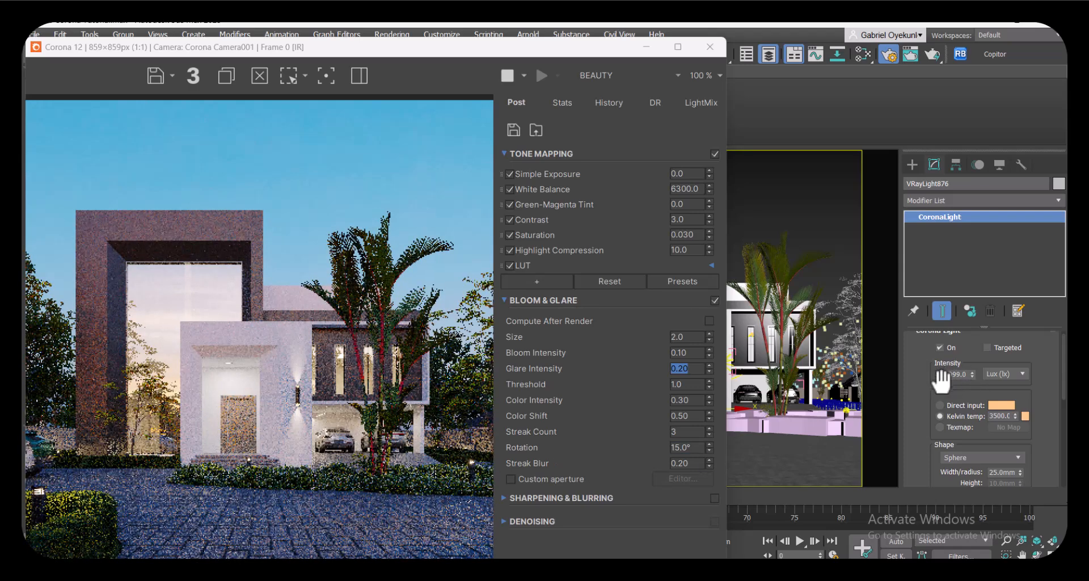
left_click(1011, 373)
left_click(1007, 399)
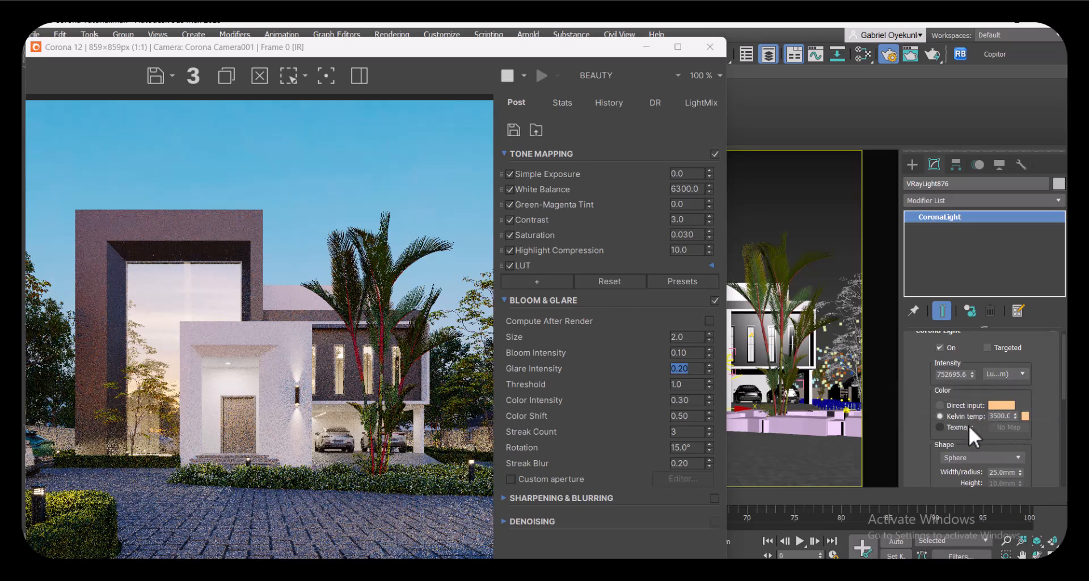
- Set the garden lights' sphere radius to 35 mm and their viewport gizmo size to 0.5
double_click(989, 473)
type("35")
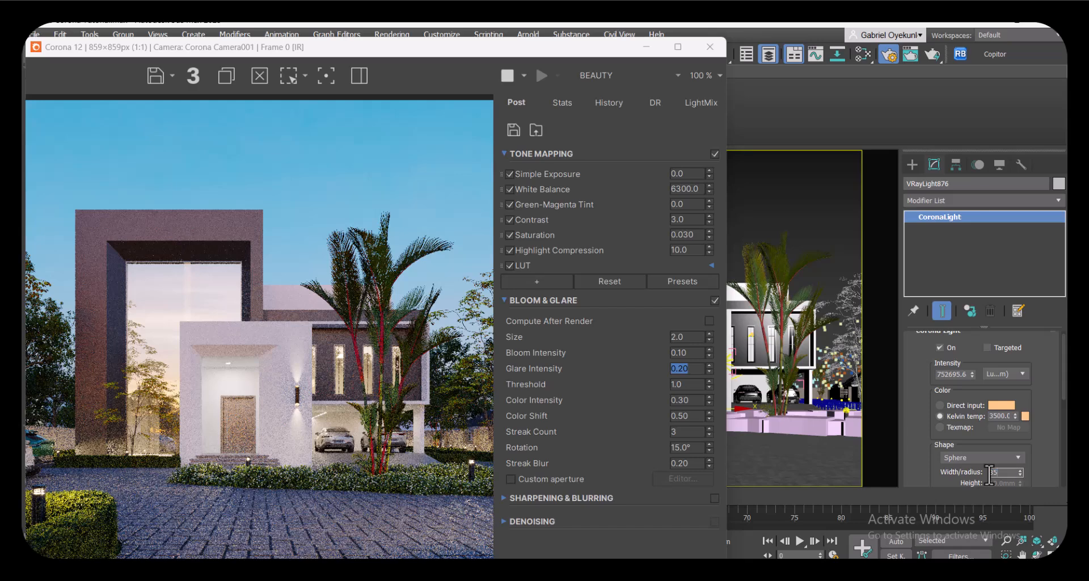
key("Return")
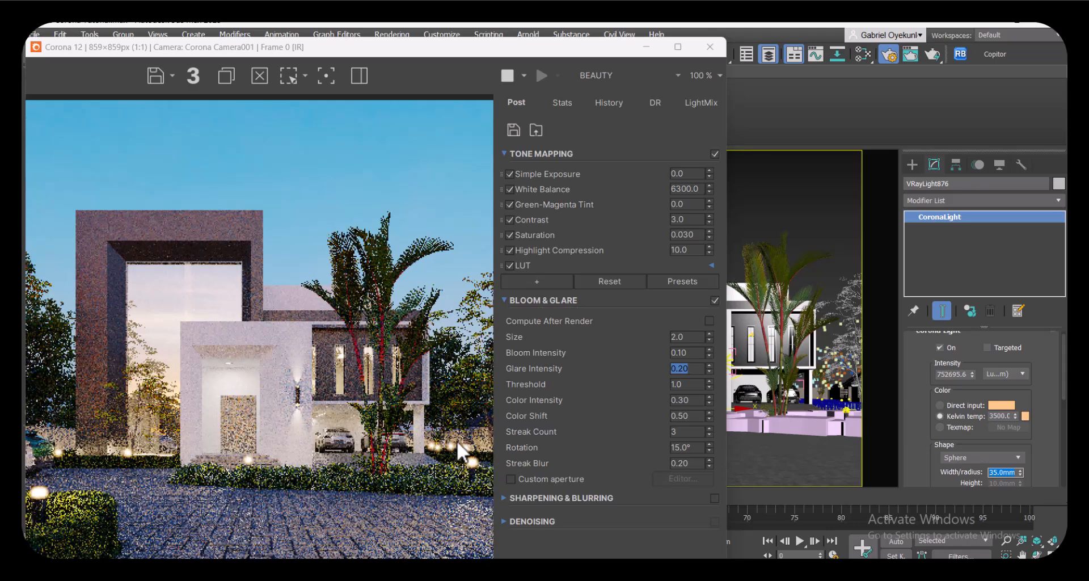
scroll(917, 462, "down", 5)
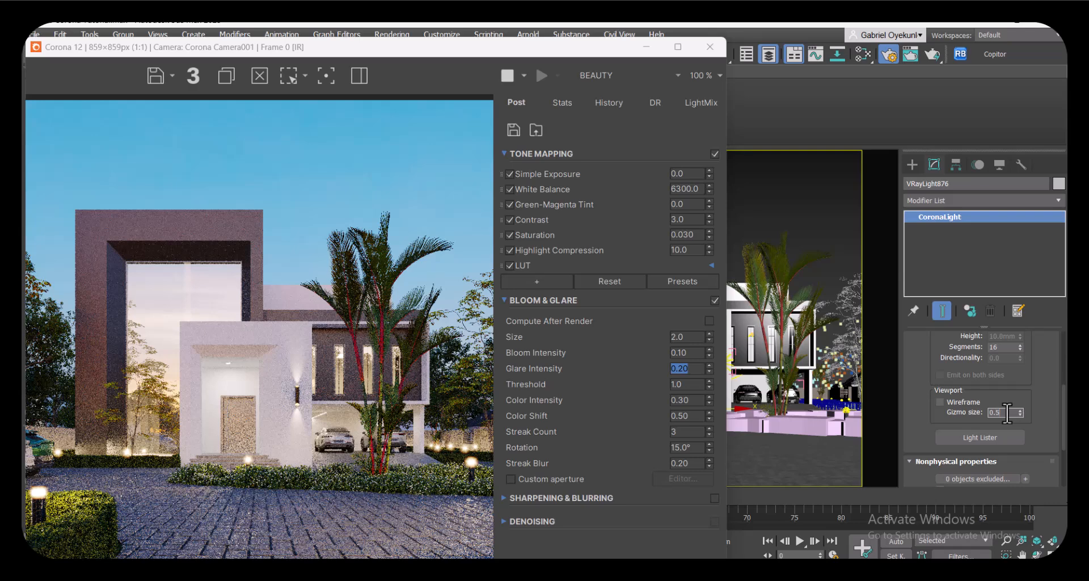
key("Return")
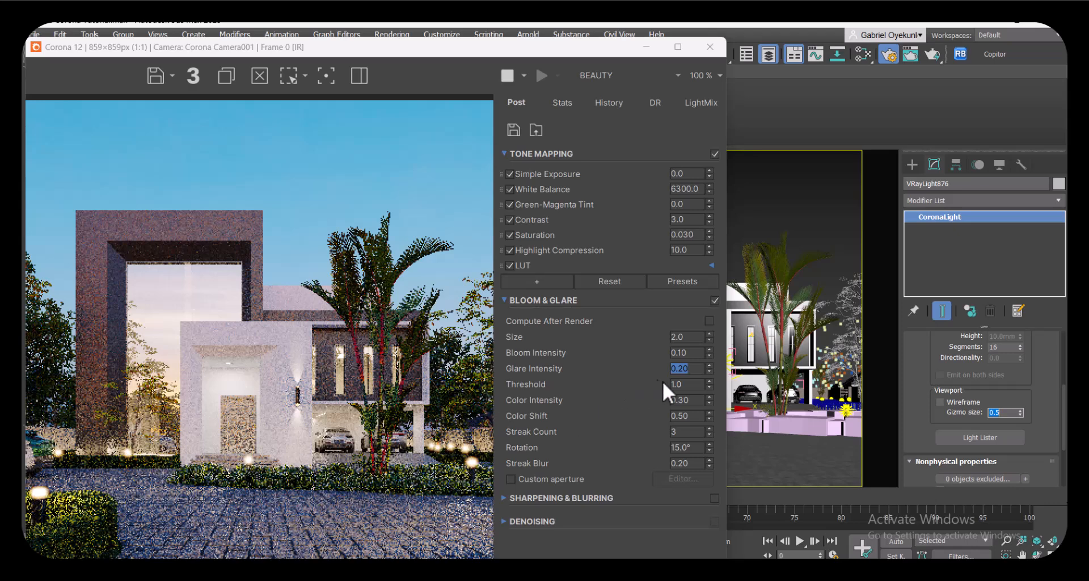
- Set the bloom and glare size to 3.0 in the render's post-processing settings
key("shift+Tab")
key("shift+Tab")
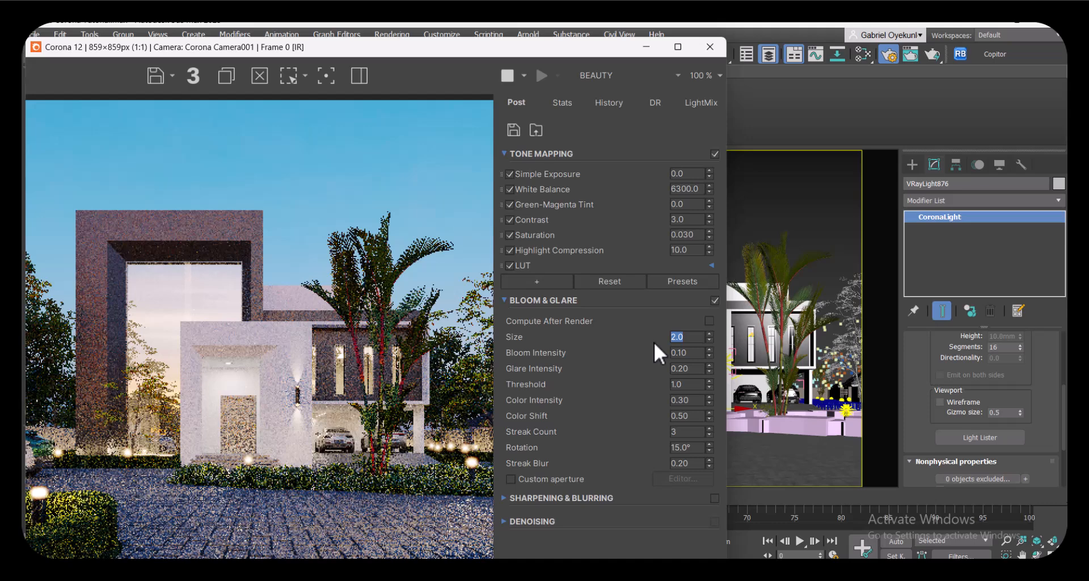
type("3")
key("Return")
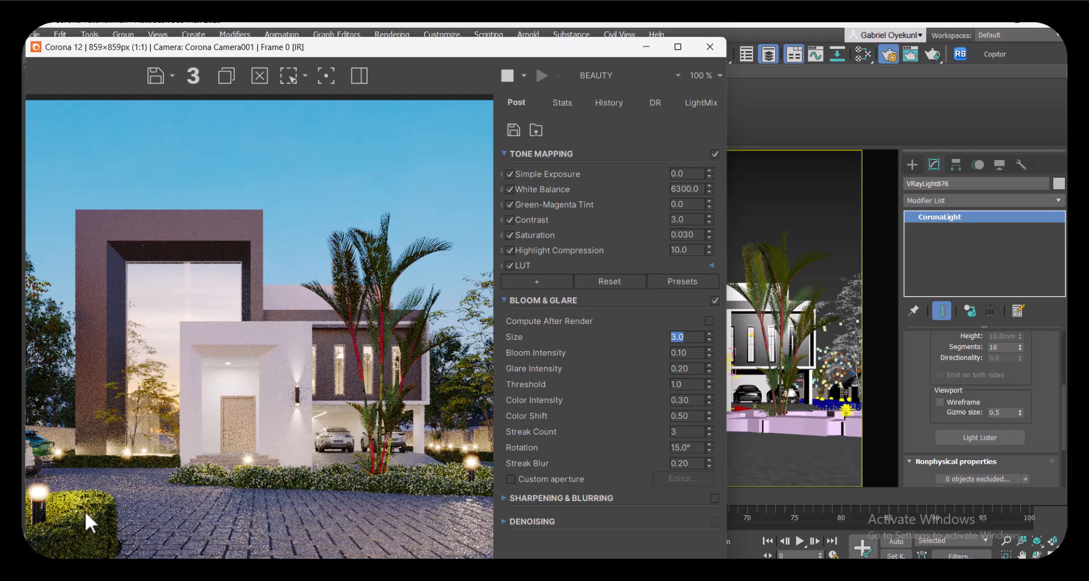
- Lower the garden lights' intensity to 552695.6 lumens and look over the whole interactive render
scroll(927, 391, "up", 5)
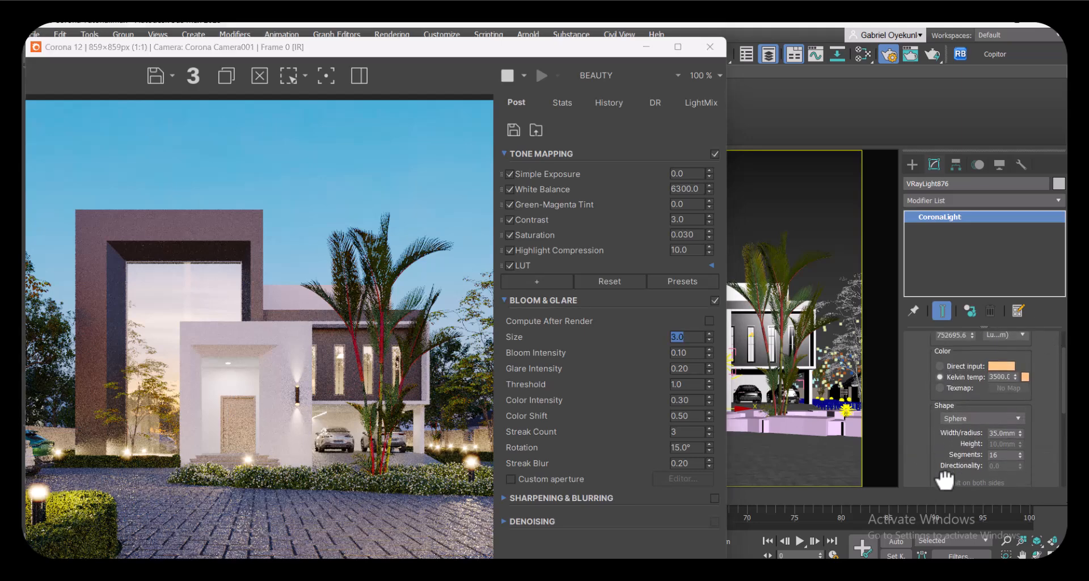
scroll(922, 397, "up", 2)
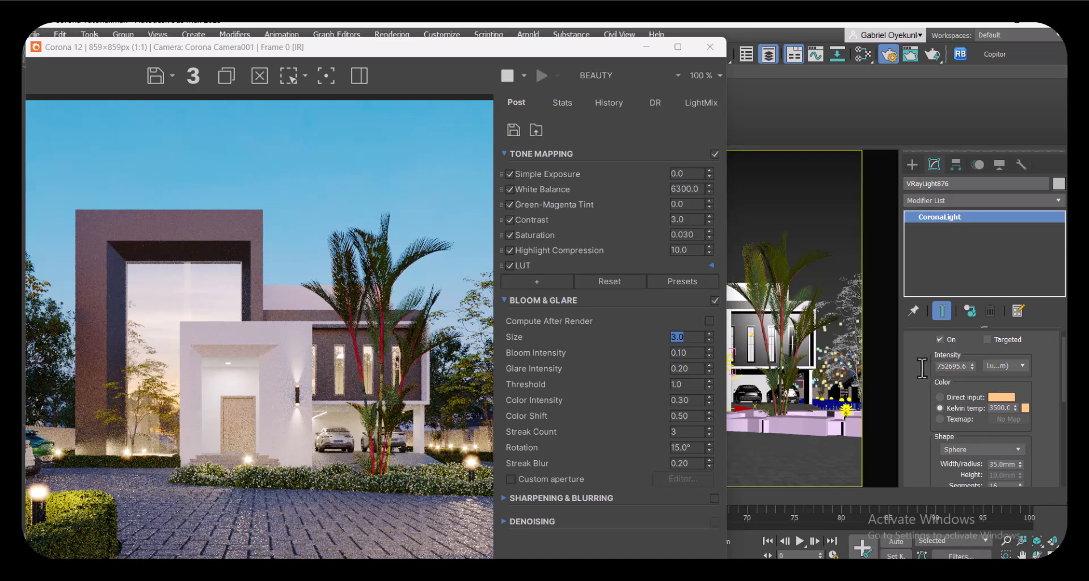
type("5")
key("Return")
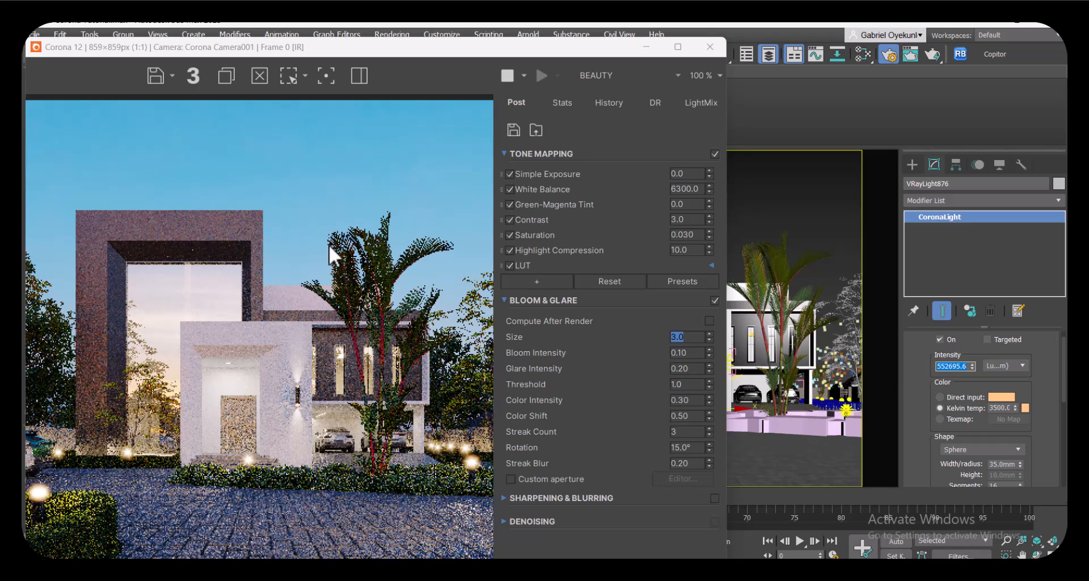
left_click_drag(346, 46, 491, 29)
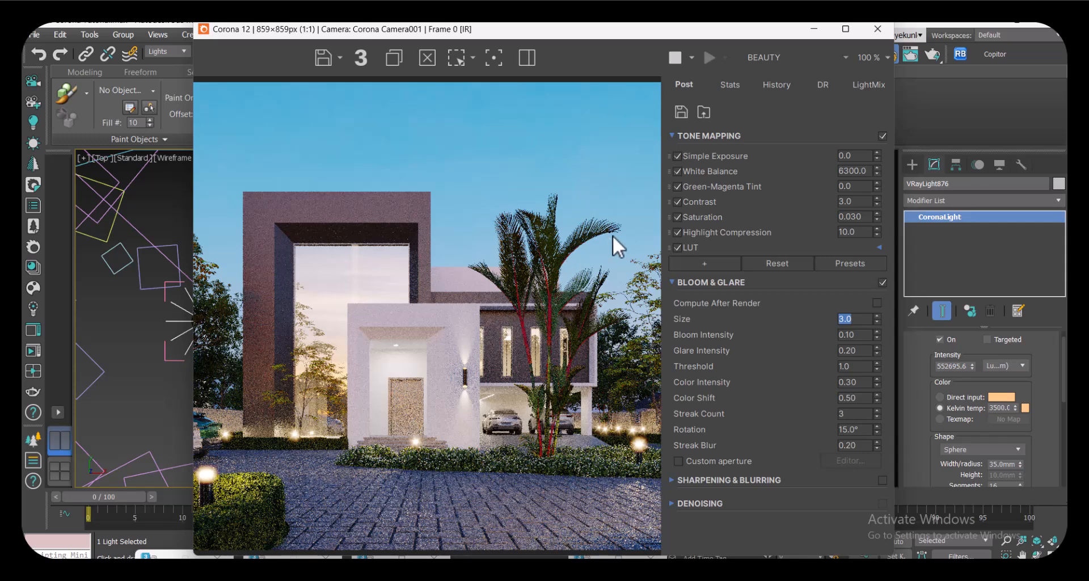
left_click_drag(564, 36, 395, 70)
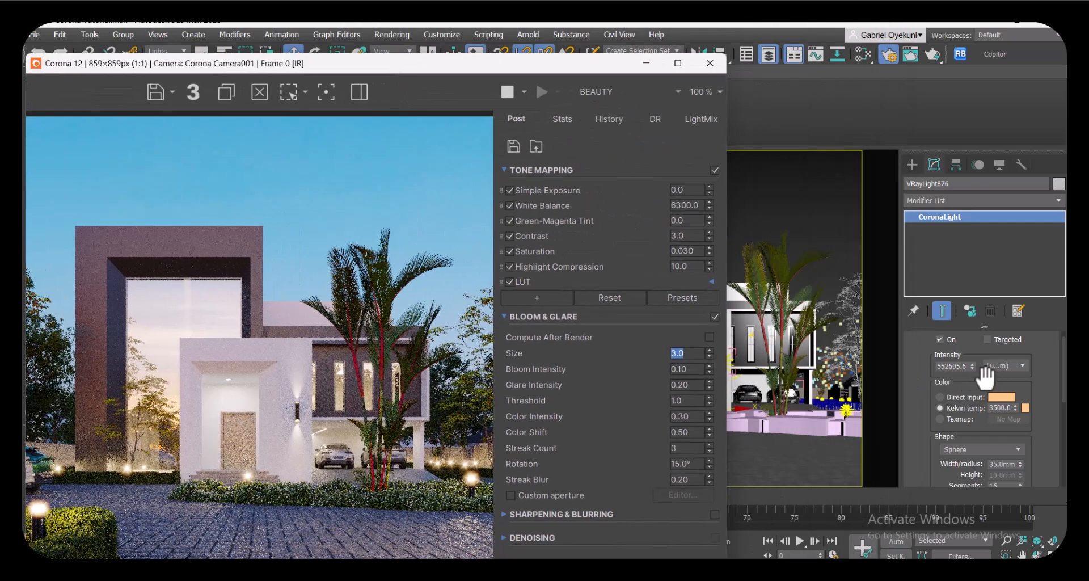
- Try garden light intensities of 20000, 50000 and 100000 lumens in turn
double_click(945, 366)
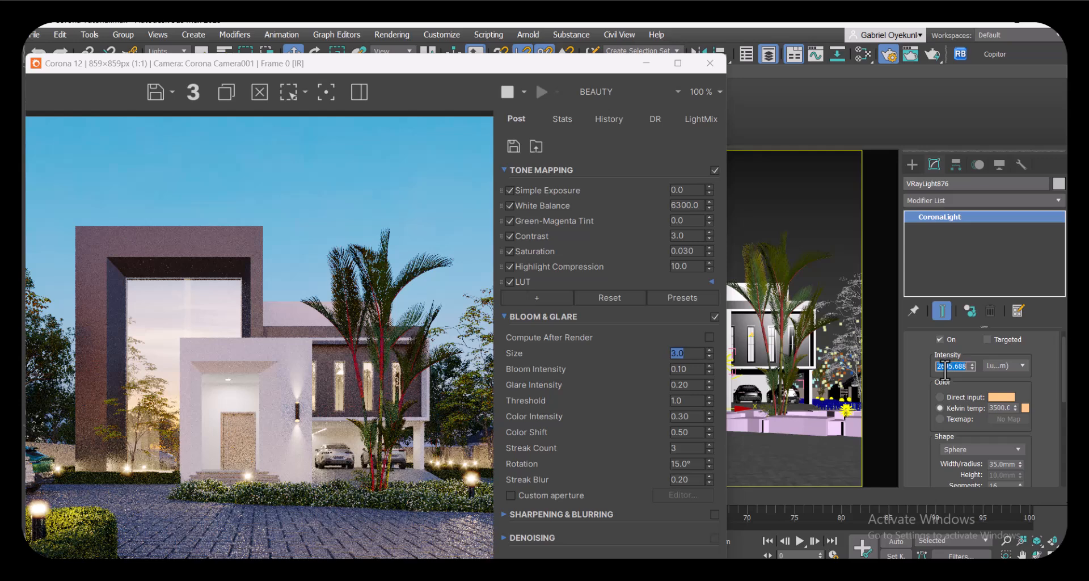
type("2000")
key("Return")
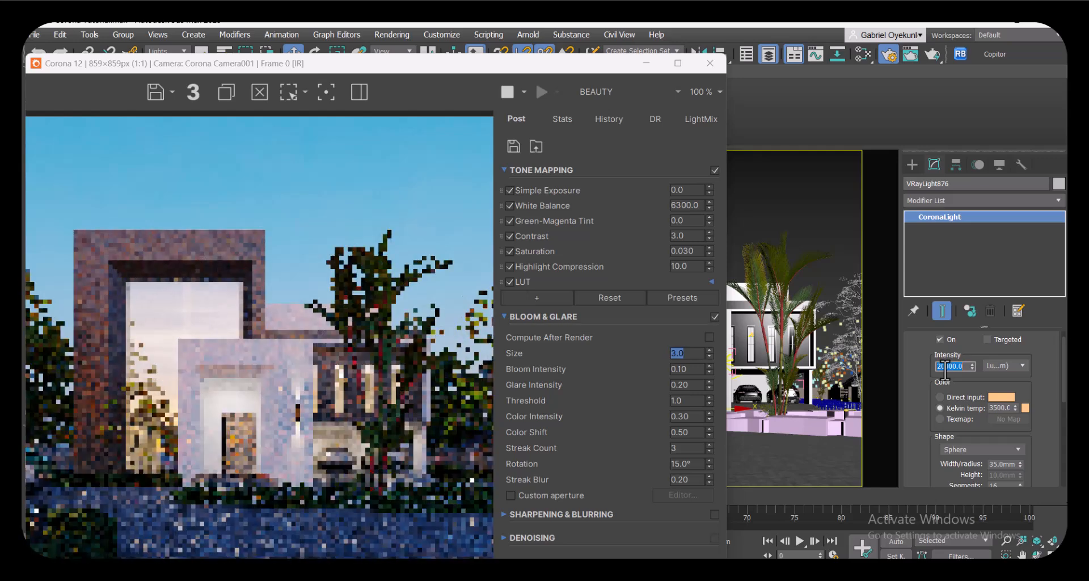
left_click(940, 369)
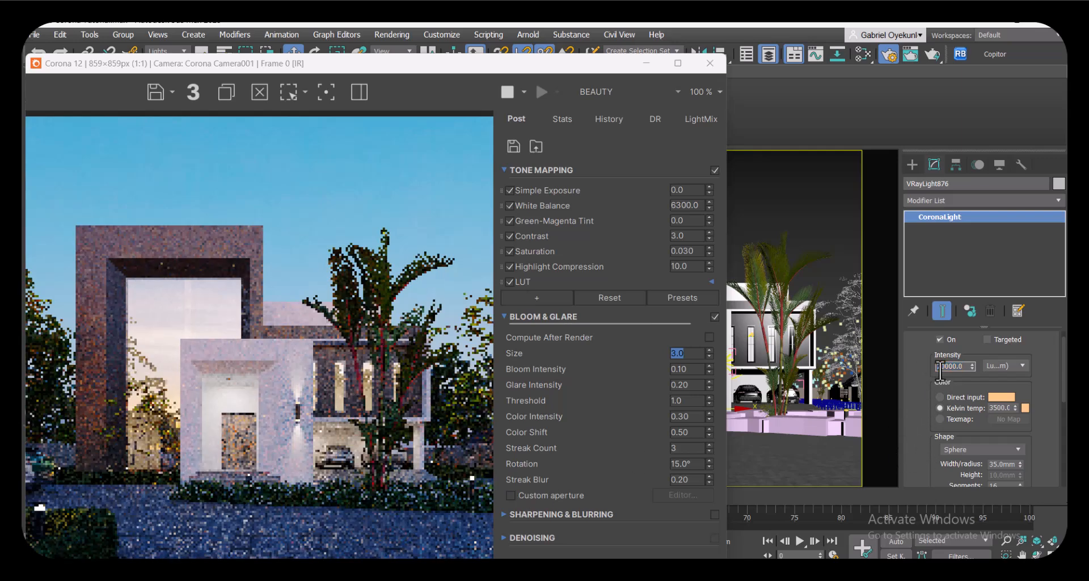
key("Return")
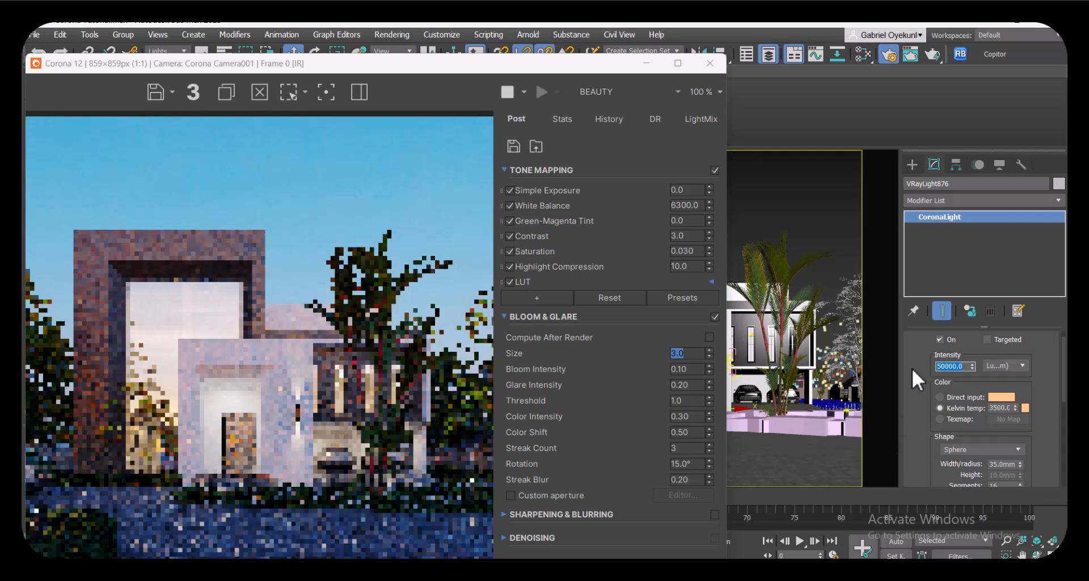
left_click(946, 366)
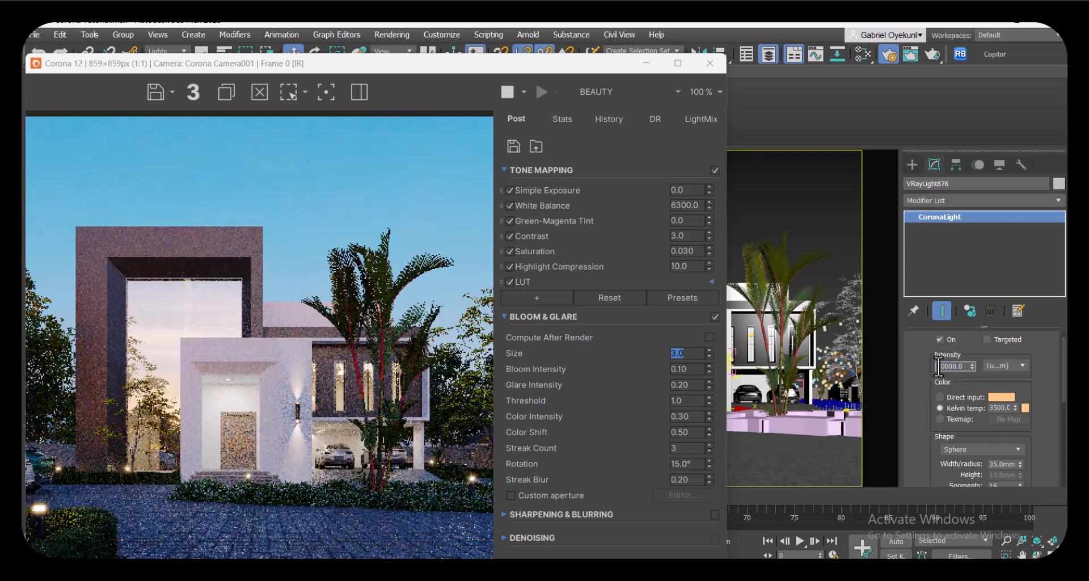
key("Return")
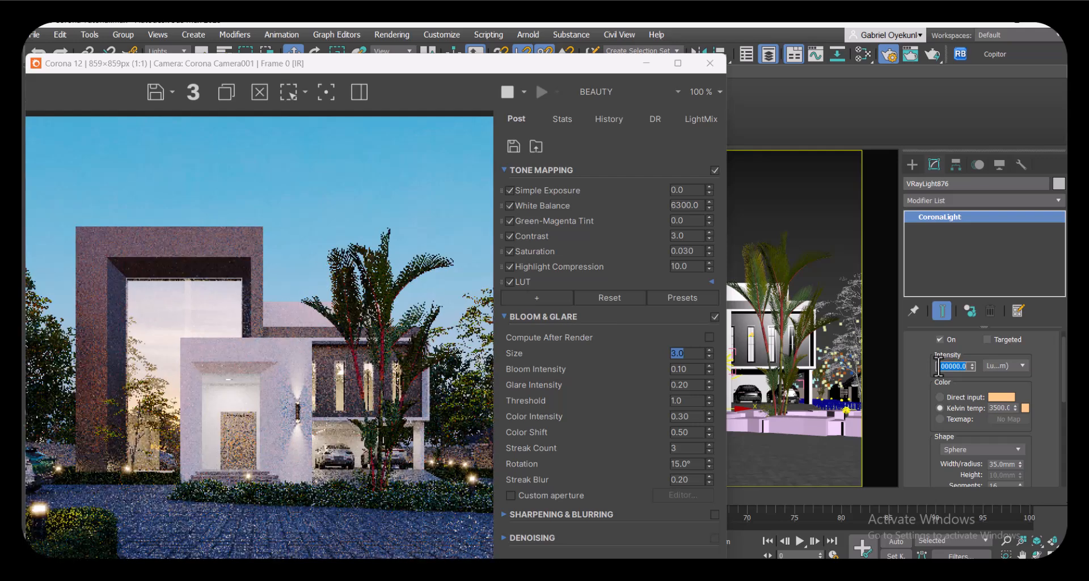
- Set the garden lights' intensity to 500000 lumens
left_click(940, 366)
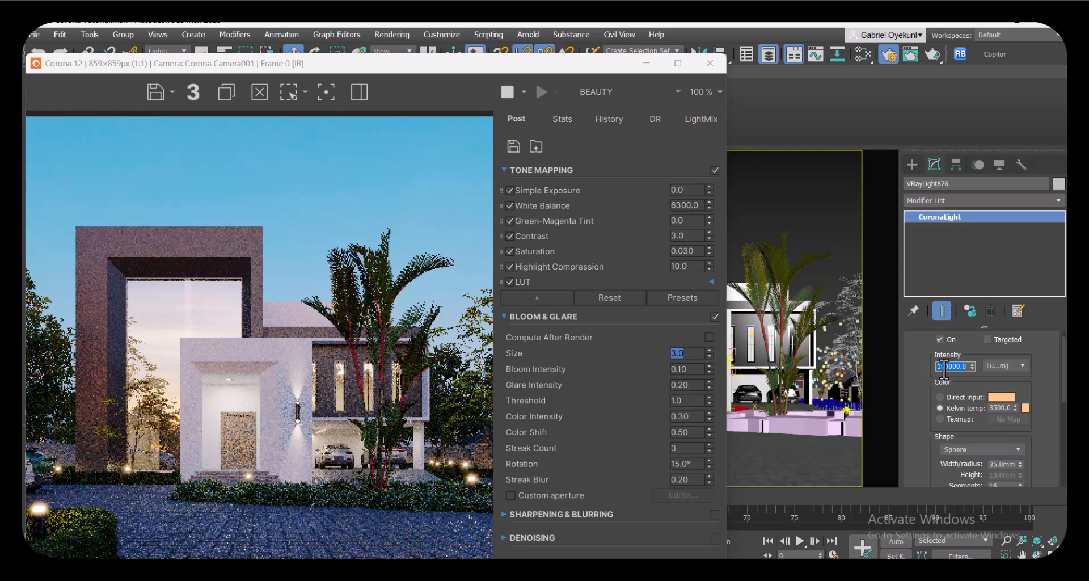
left_click_drag(941, 368, 917, 370)
type("5")
key("Return")
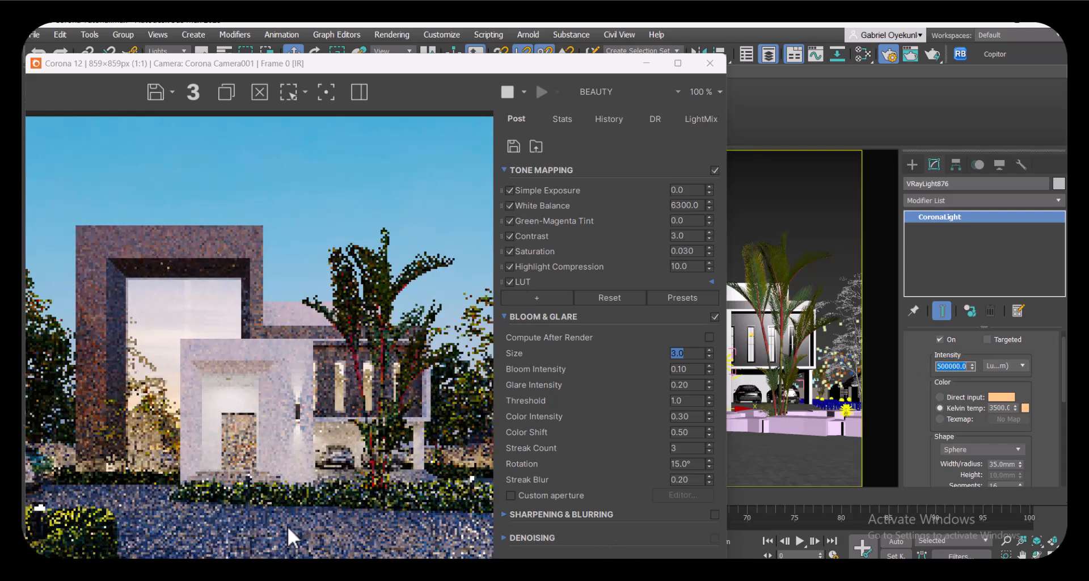
- Set the intensity of the 1200 mm rectangular ceiling light behind the house's entrance to 70
left_click_drag(341, 68, 598, 43)
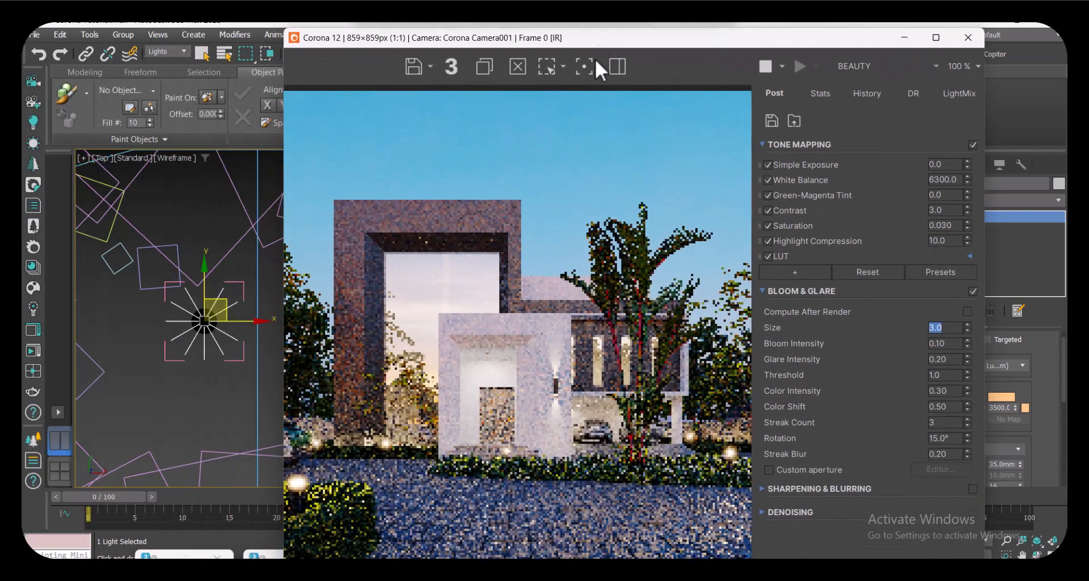
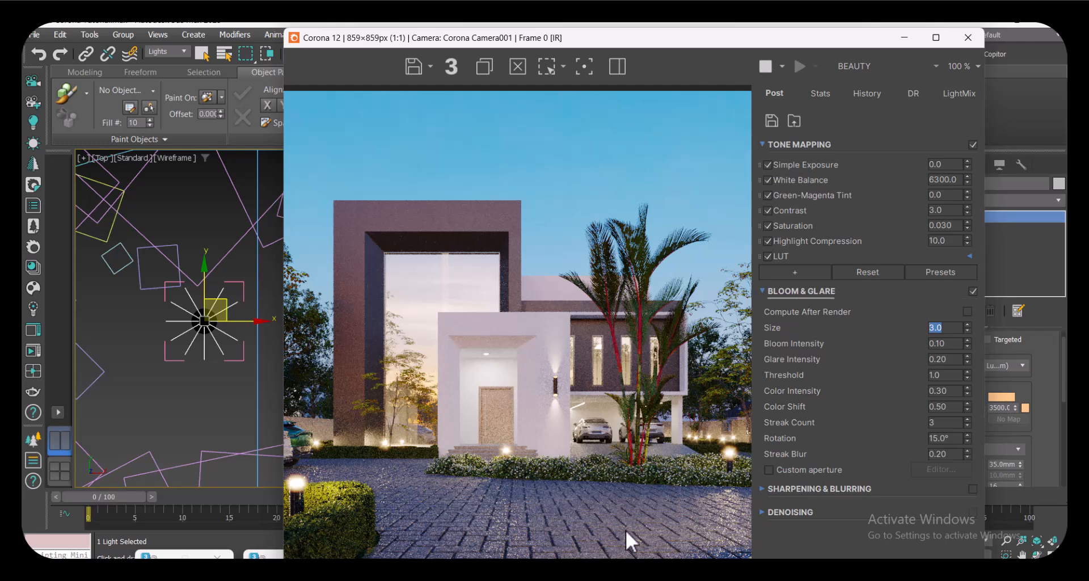
left_click(186, 413)
scroll(186, 413, "down", 6)
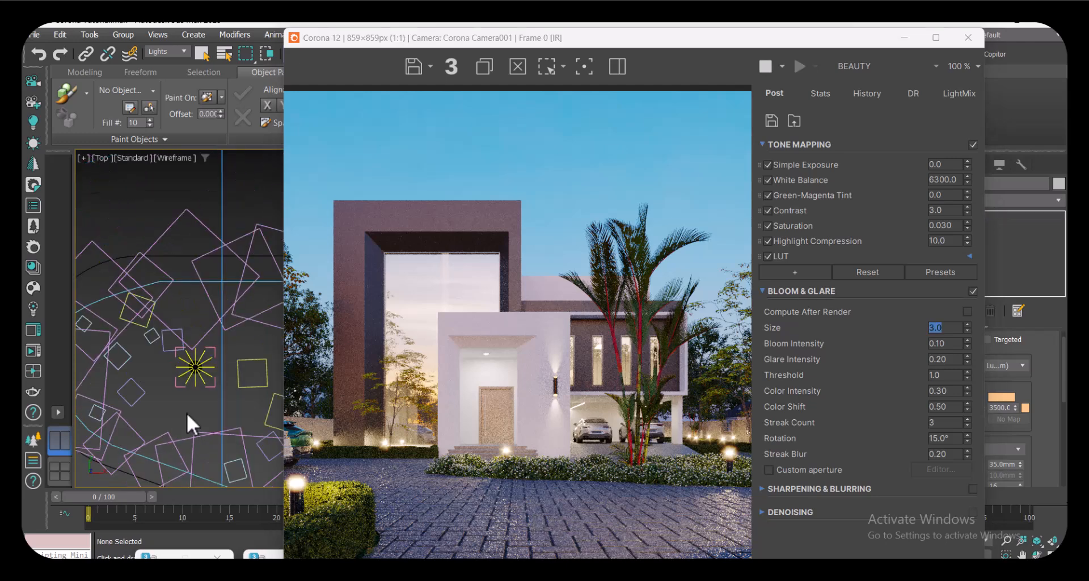
middle_click_drag(185, 336, 189, 440)
scroll(190, 440, "down", 1)
scroll(192, 444, "down", 4)
scroll(190, 285, "up", 6)
left_click(207, 301)
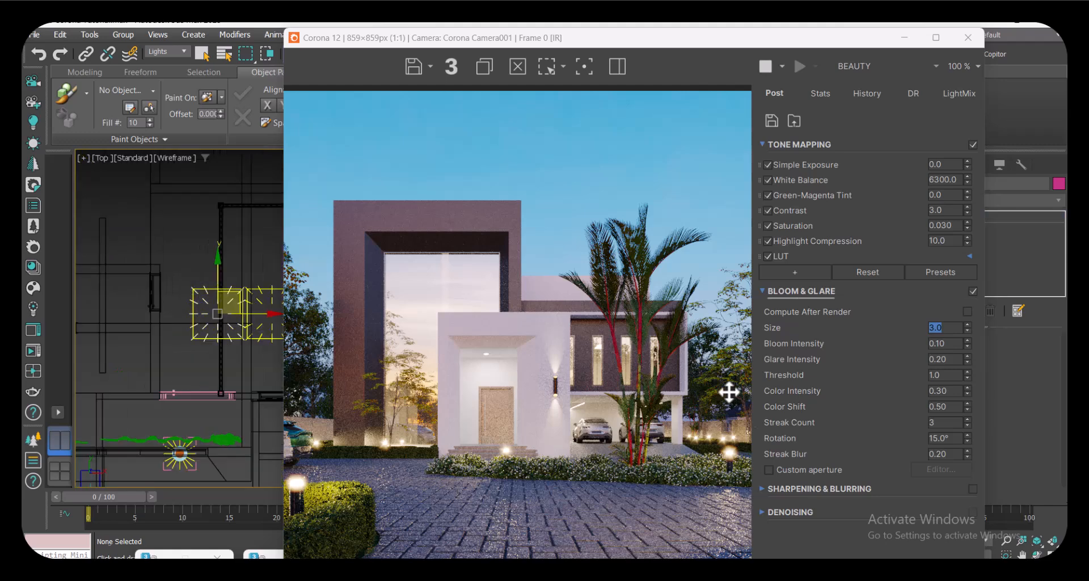
left_click_drag(744, 40, 577, 49)
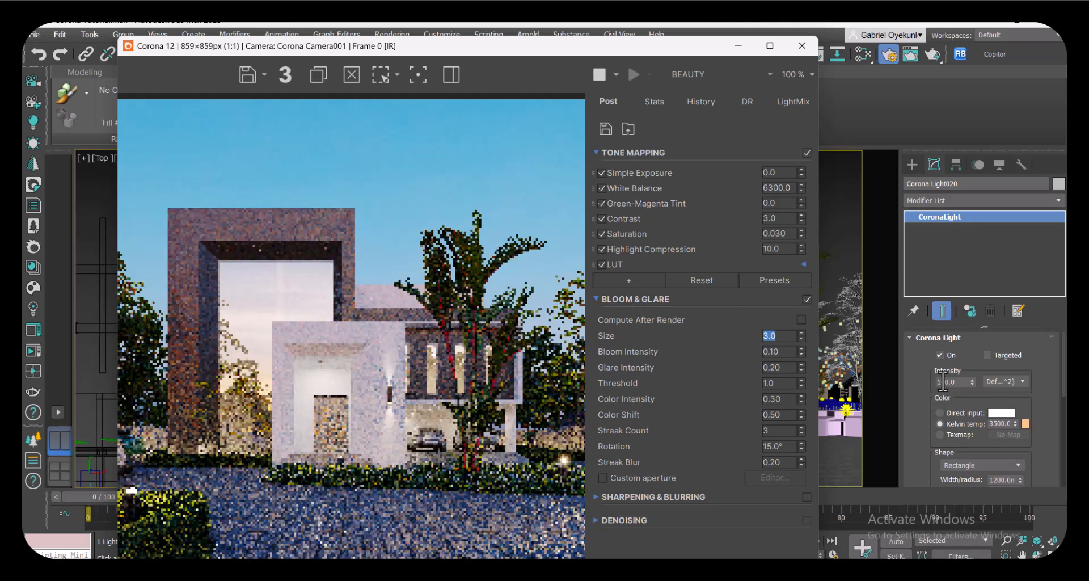
double_click(942, 382)
type("70")
key("Return")
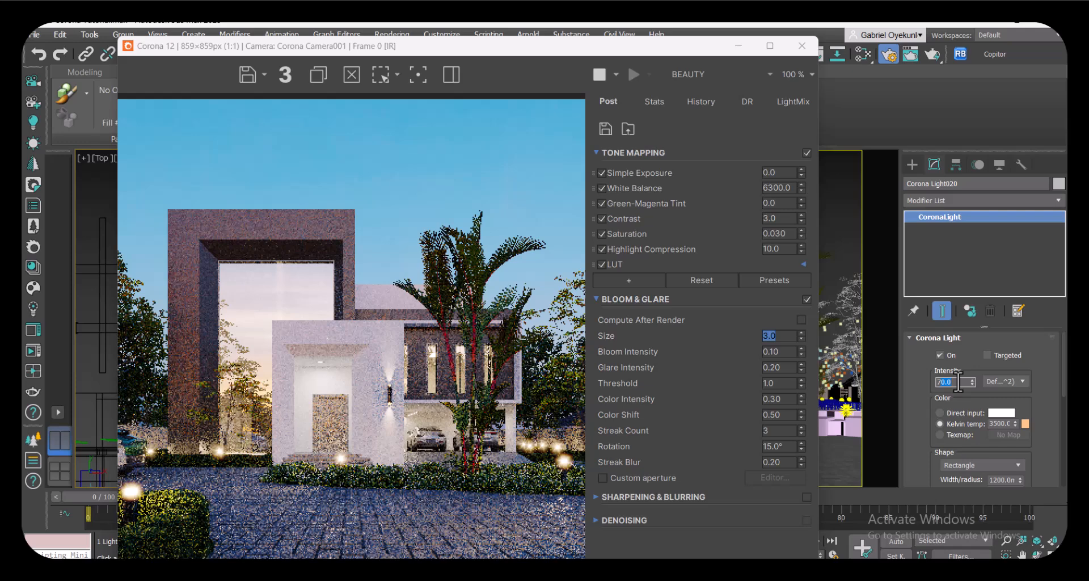
- Raise the ceiling light's intensity to 75 and set its color temperature to 3000 K
type("75")
key("Return")
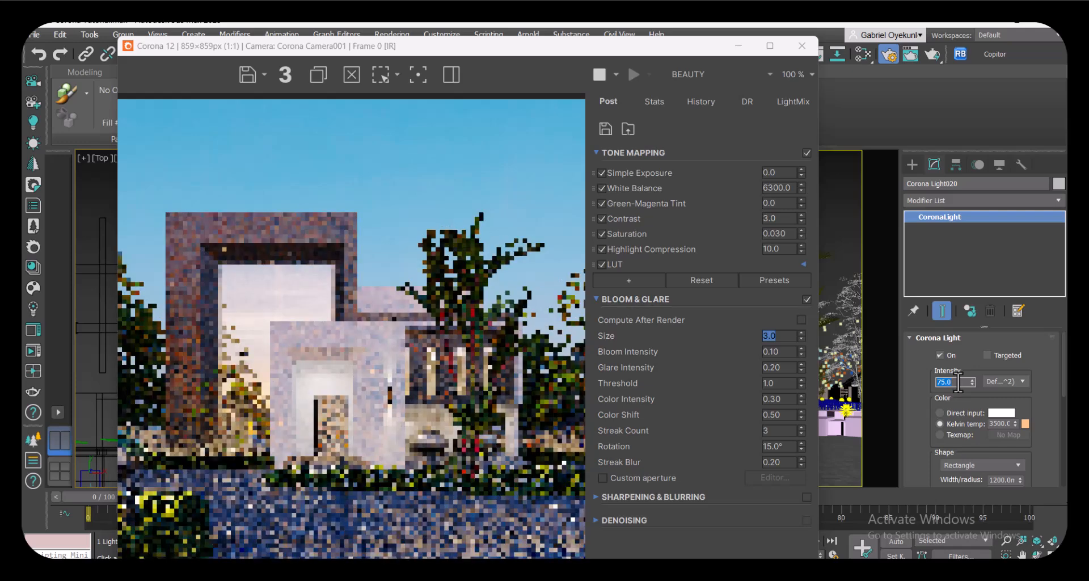
left_click(996, 426)
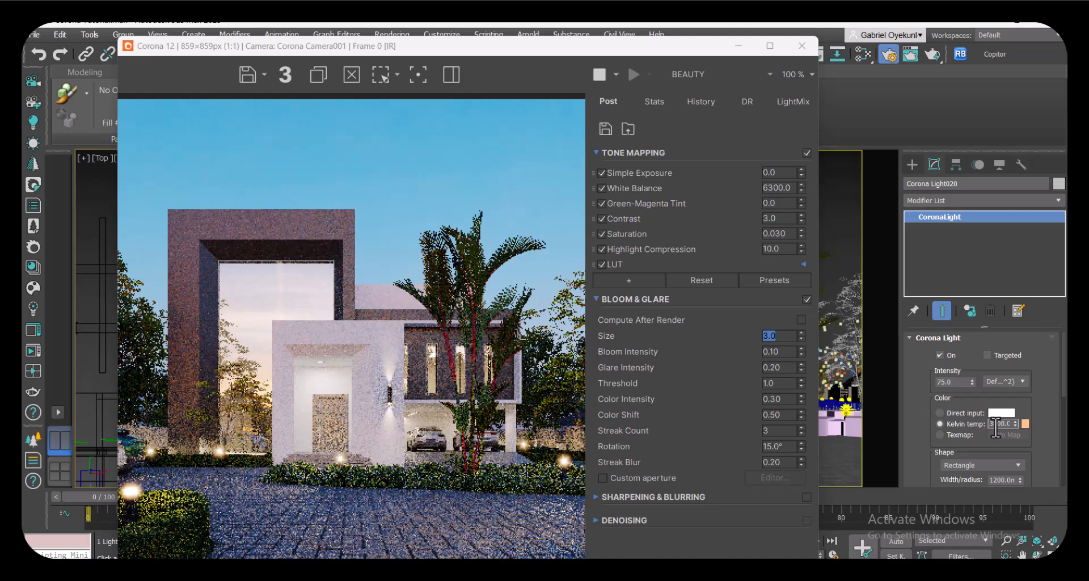
key("Return")
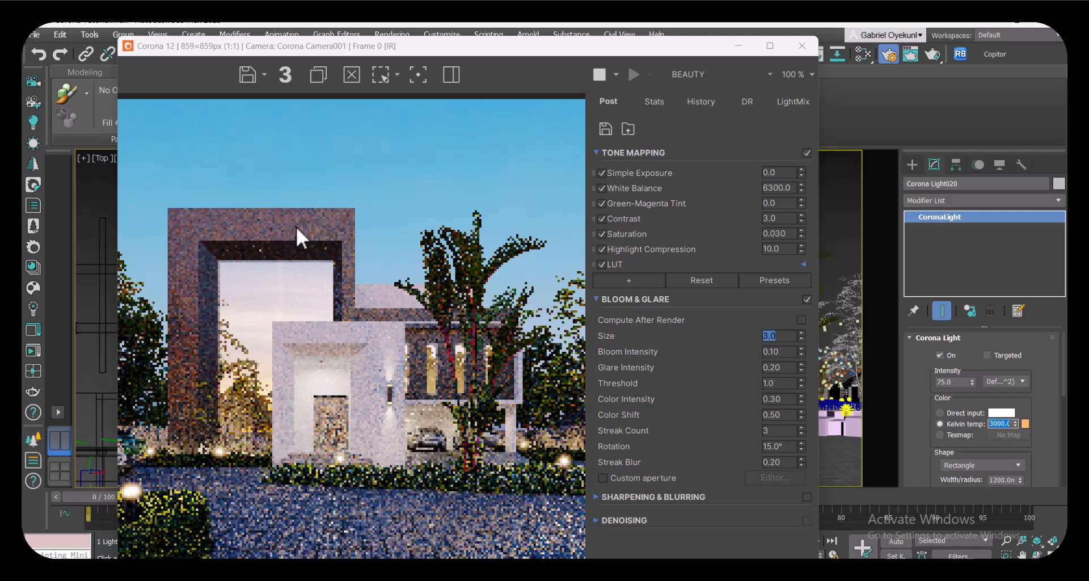
- Draw a new rectangular CoronaLight in the Top view, on the open driveway between the palm planter and the triangular bed
left_click_drag(335, 46, 524, 30)
middle_click_drag(189, 386, 128, 368)
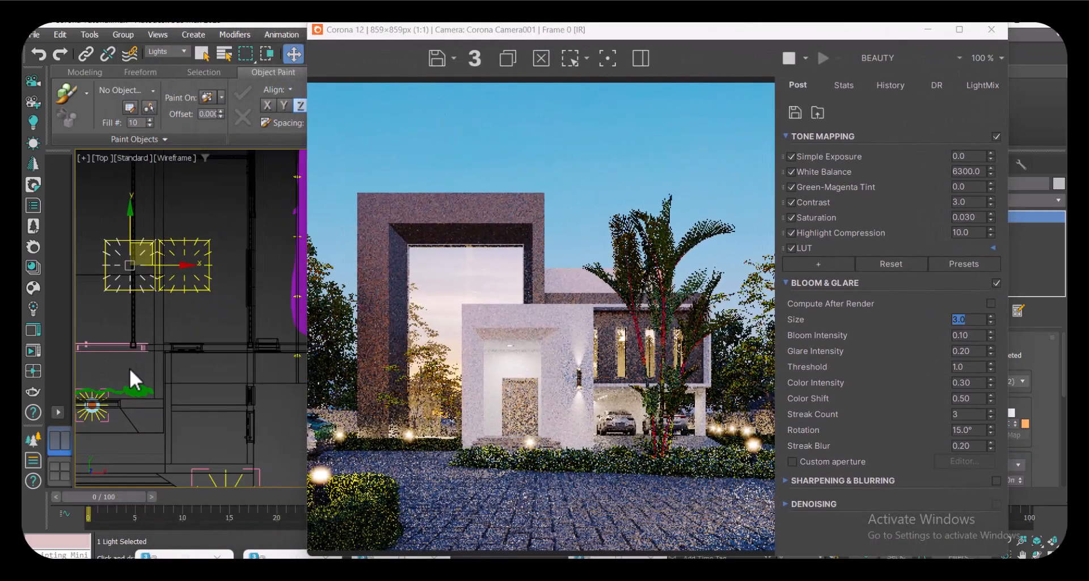
scroll(130, 369, "down", 3)
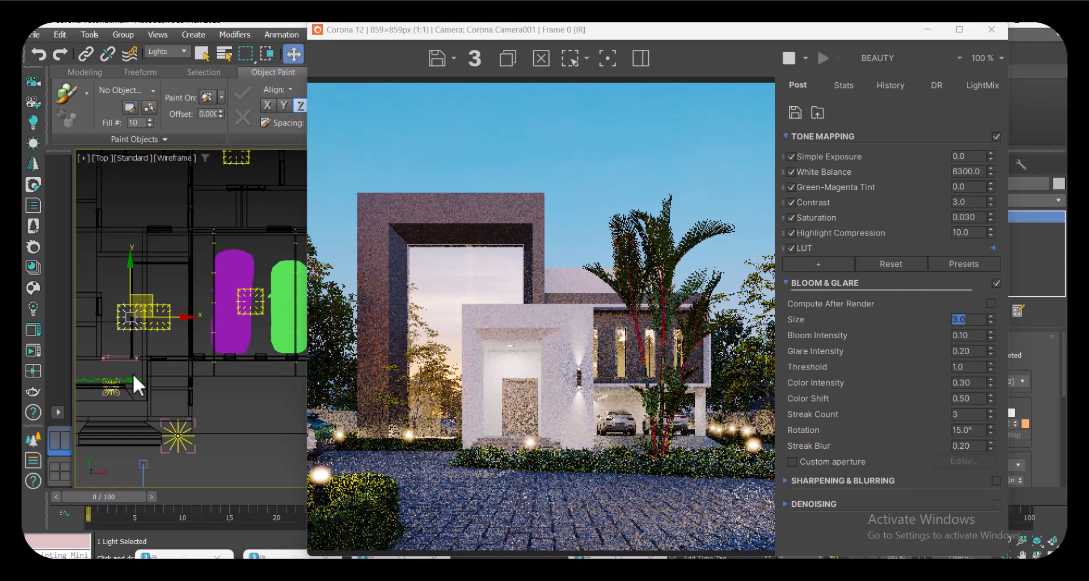
scroll(166, 440, "down", 10)
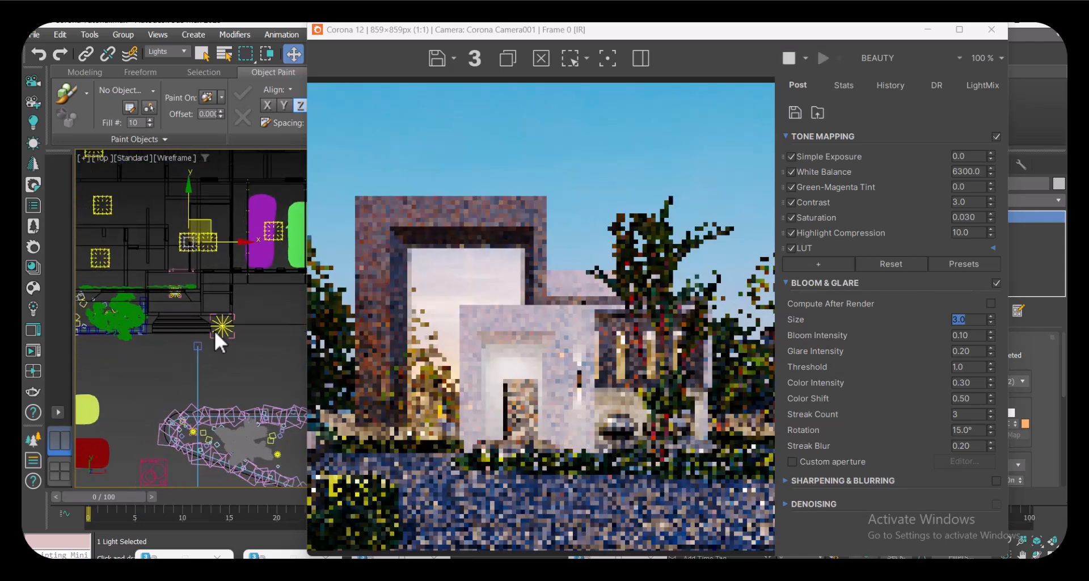
middle_click_drag(232, 430, 196, 384)
scroll(197, 384, "up", 4)
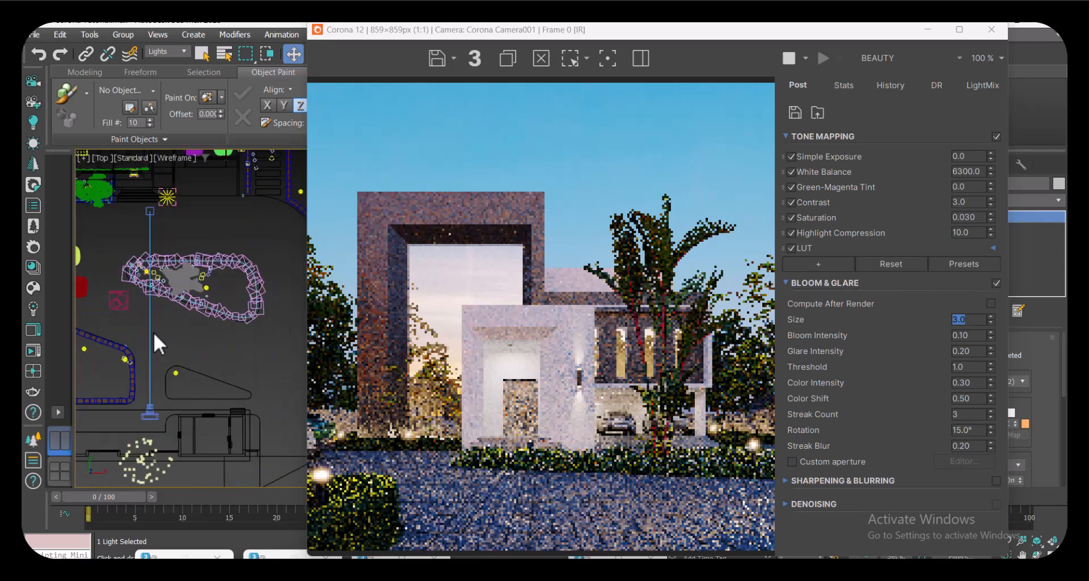
left_click(31, 125)
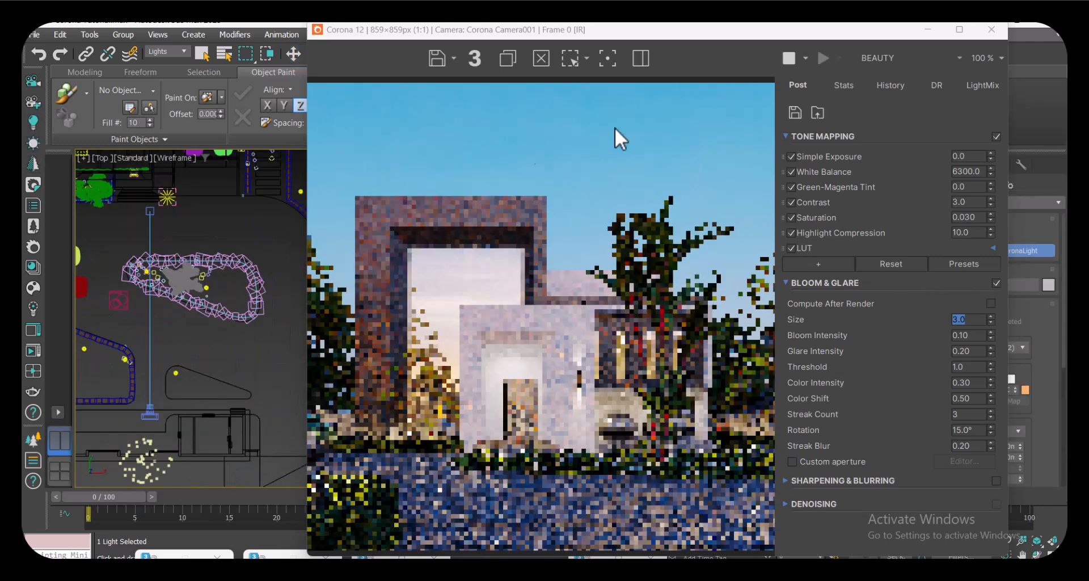
left_click_drag(638, 32, 529, 46)
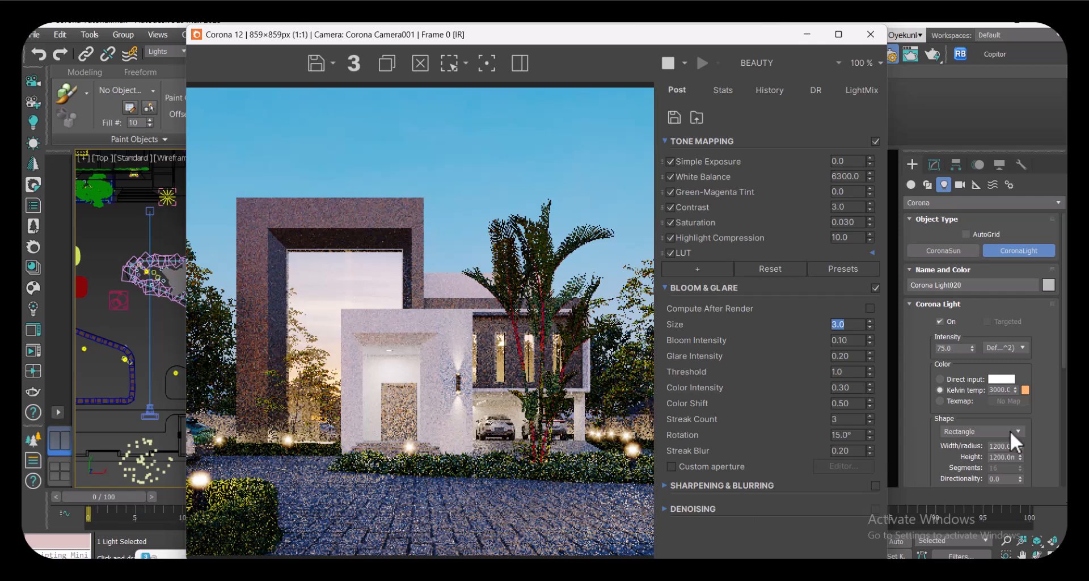
left_click(987, 434)
left_click(986, 435)
left_click_drag(338, 39, 552, 73)
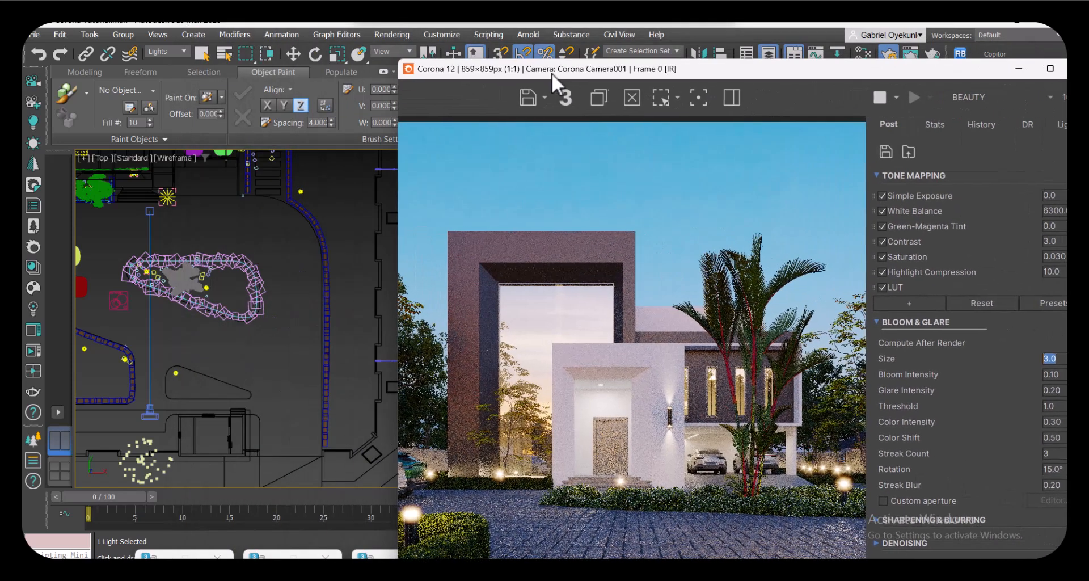
scroll(197, 321, "up", 3)
left_click_drag(219, 338, 260, 375)
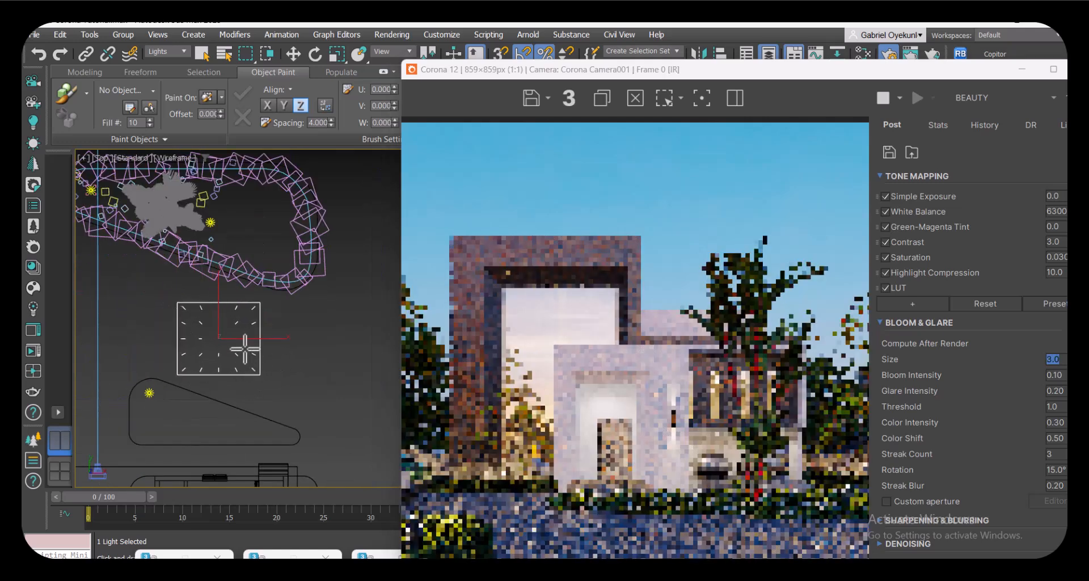
right_click(287, 357)
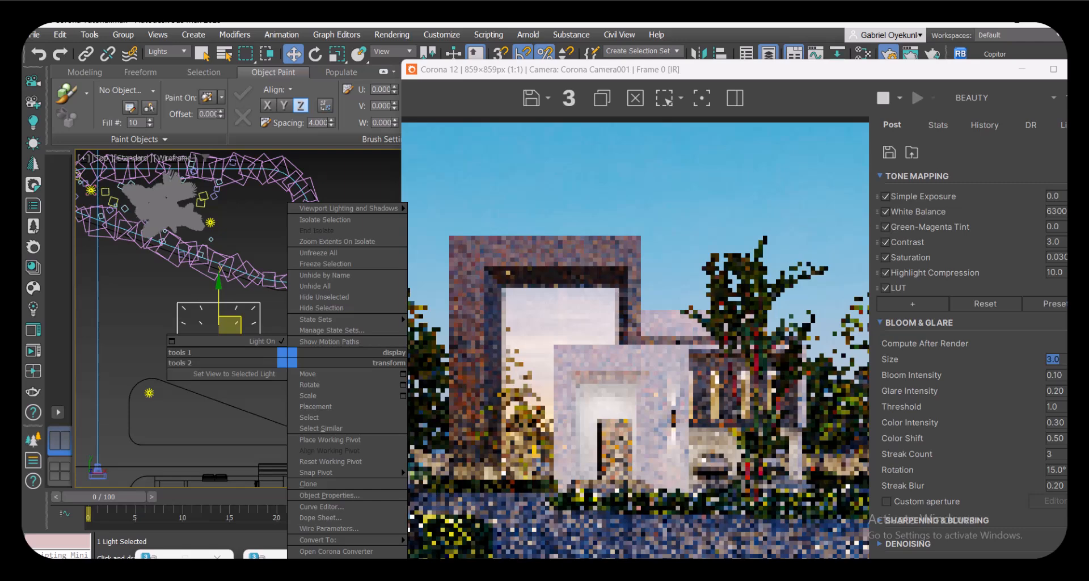
key("Escape")
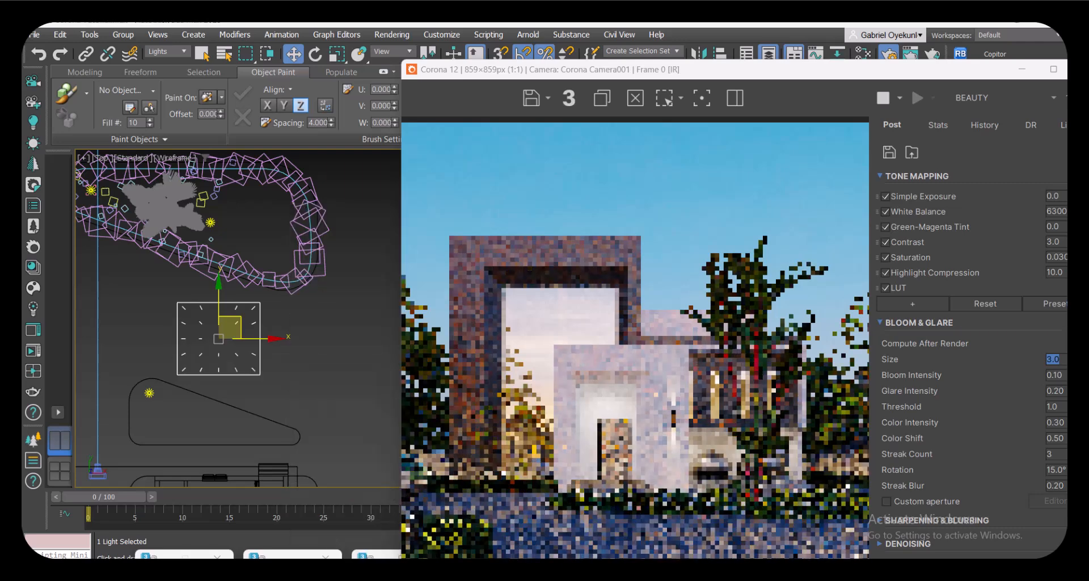
- Check the Evening Front.png reference image, and stop the interactive render and minimize its window
key("alt+Tab")
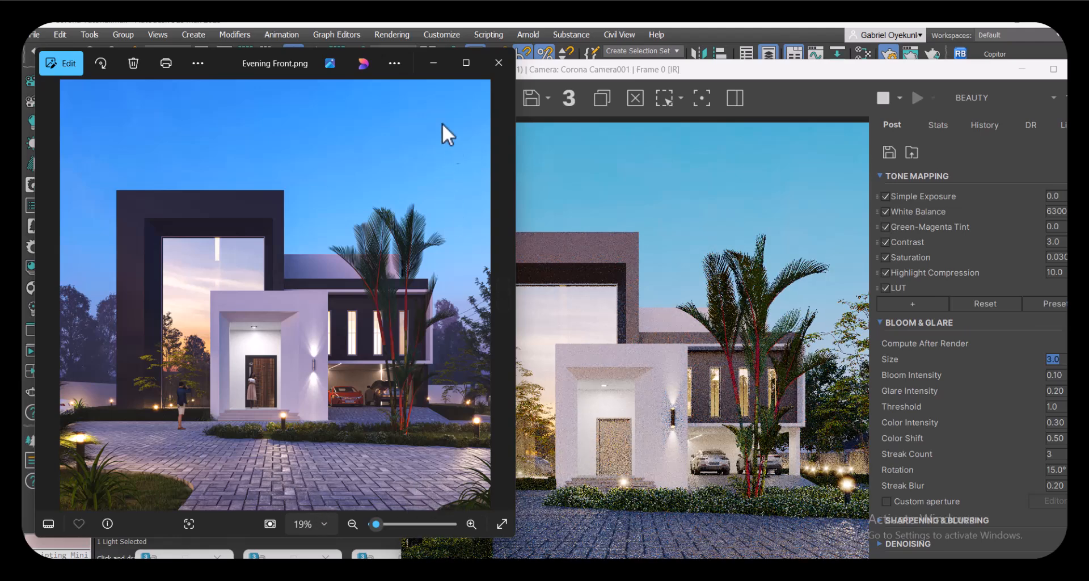
left_click(433, 64)
middle_click_drag(233, 390, 244, 405)
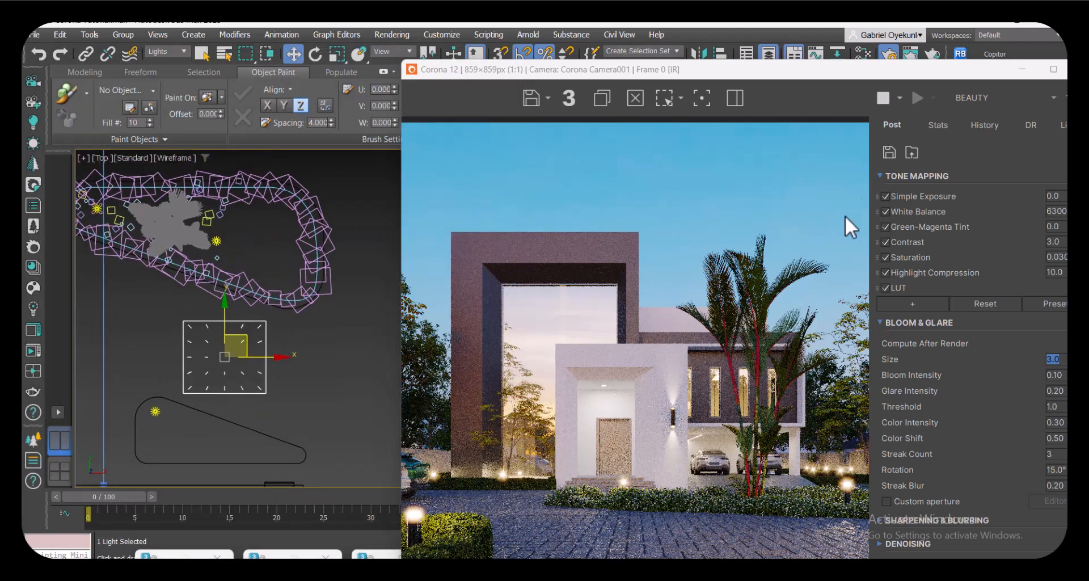
left_click(1022, 69)
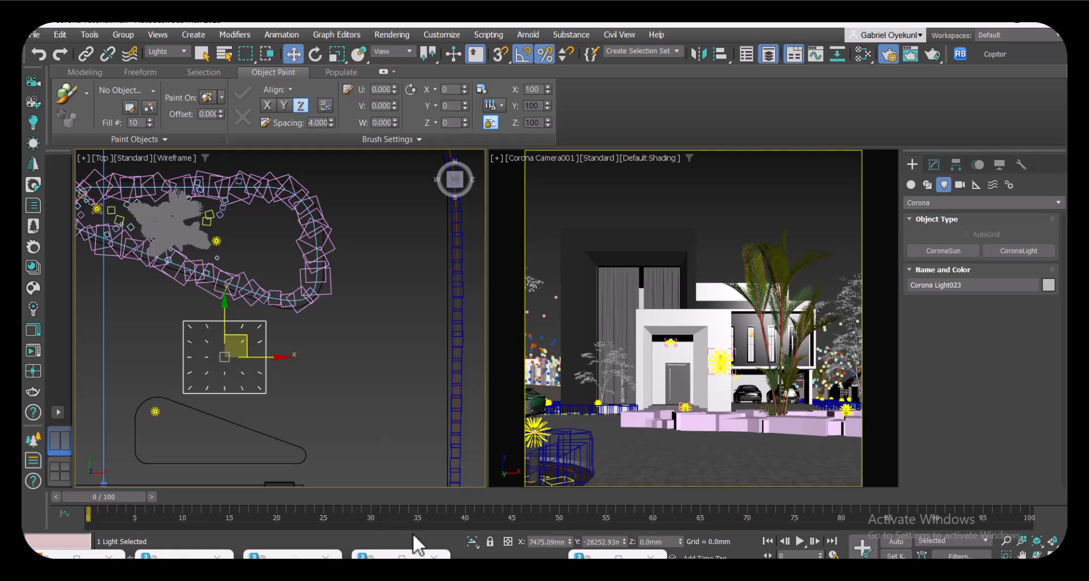
left_click(79, 555)
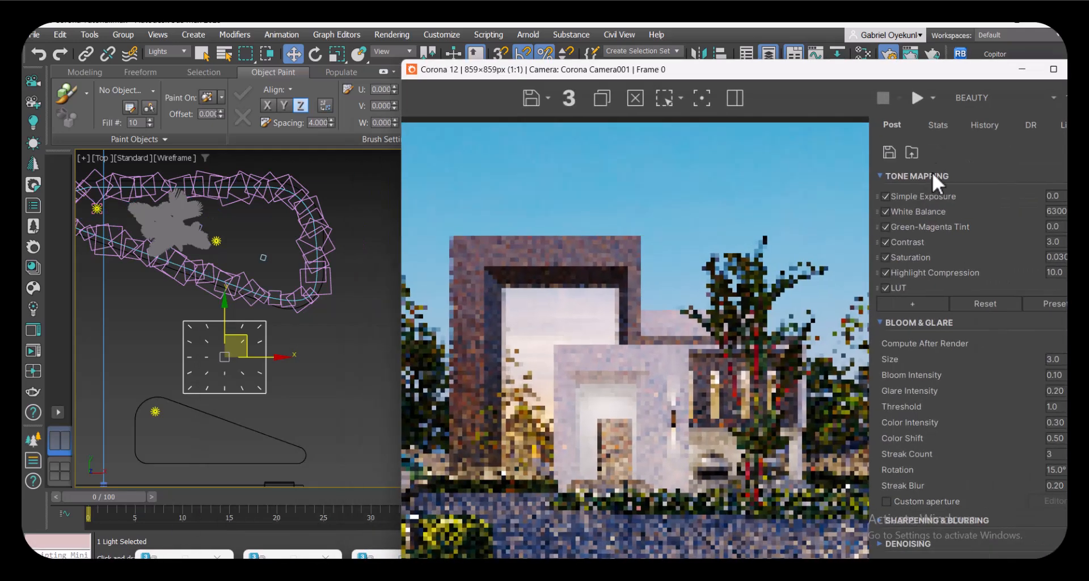
left_click(1016, 69)
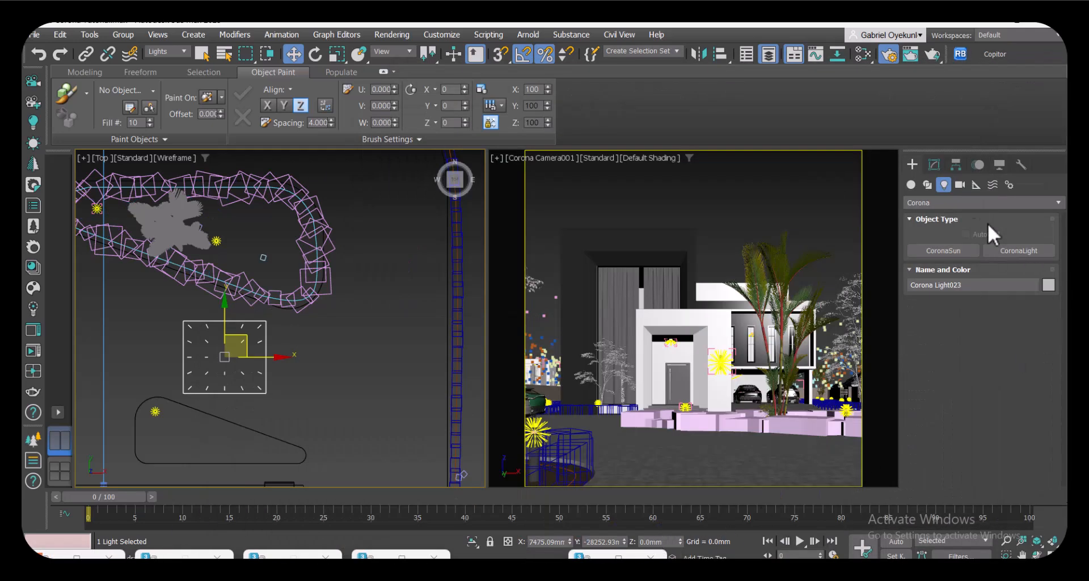
- Set the new driveway light's width and height to 5000 mm each
left_click(933, 164)
left_click_drag(919, 431, 923, 377)
double_click(1000, 425)
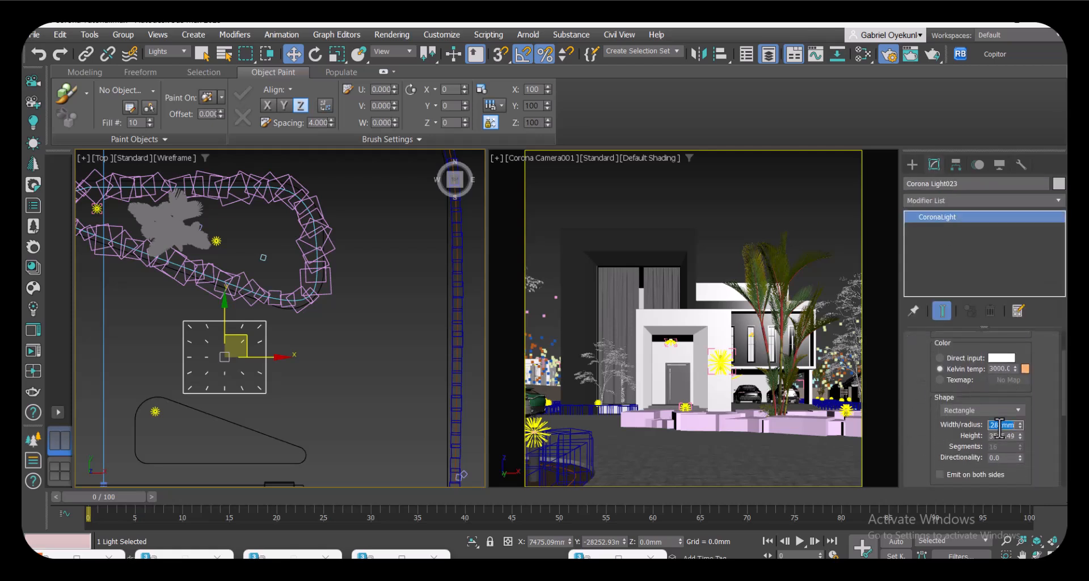
type("500")
key("Tab")
type("5")
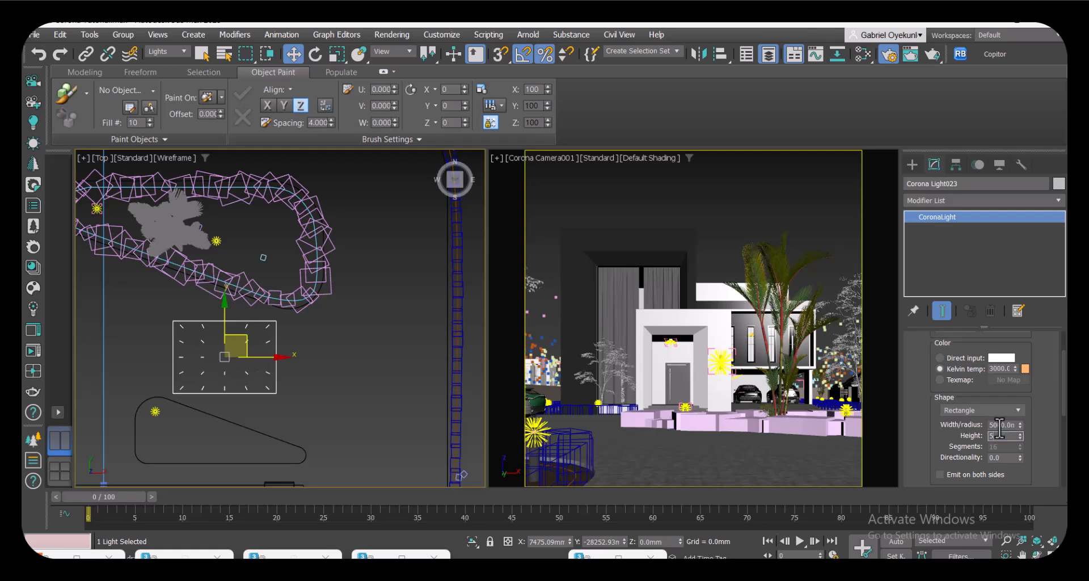
type("000")
key("Return")
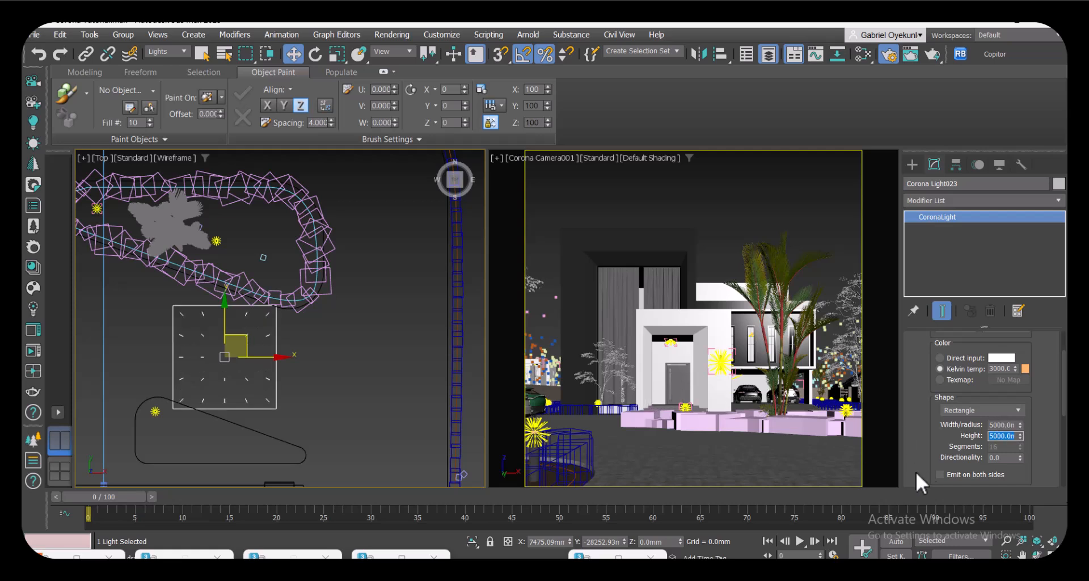
- Raise the driveway light to Z 3600 mm and move it beside the camera line, just in front of the palm planter
type("3600")
key("Return")
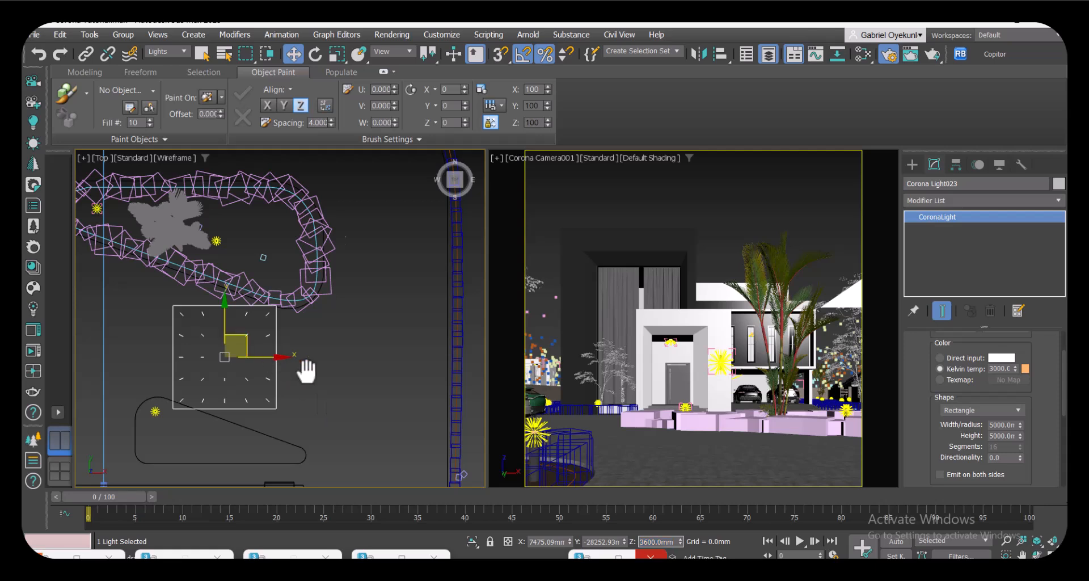
middle_click_drag(287, 365, 359, 384)
left_click_drag(350, 370, 279, 366)
middle_click_drag(248, 383, 269, 395)
left_click_drag(265, 352, 271, 332)
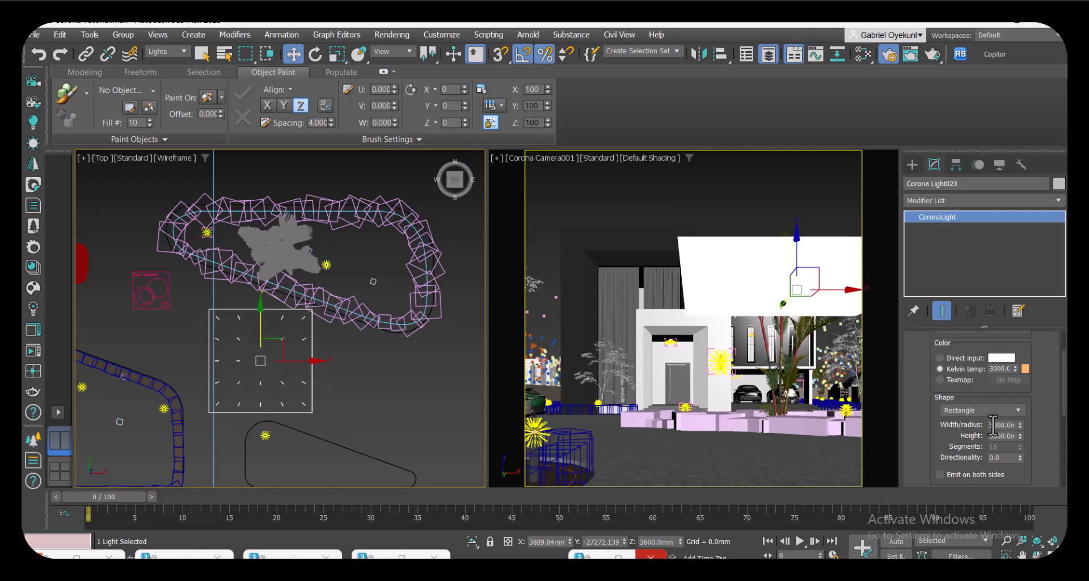
- Copy the driveway light over the red car, and copy that one again toward the house front beyond the yellow-green car
middle_click_drag(332, 417, 467, 459)
scroll(389, 437, "down", 3)
middle_click_drag(405, 438, 380, 441)
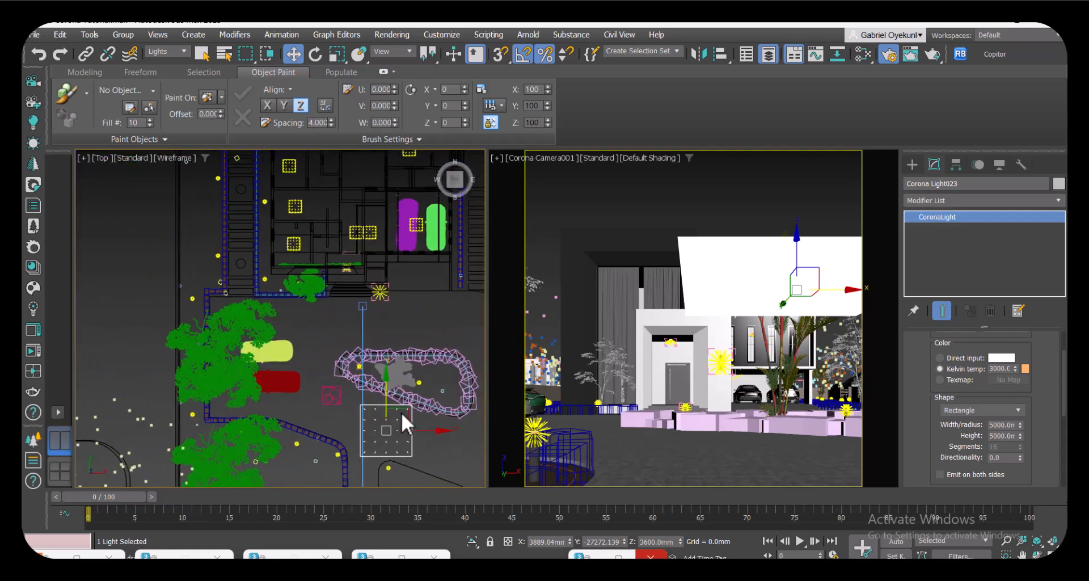
left_click_drag(411, 414, 304, 375, "shift")
left_click(547, 372)
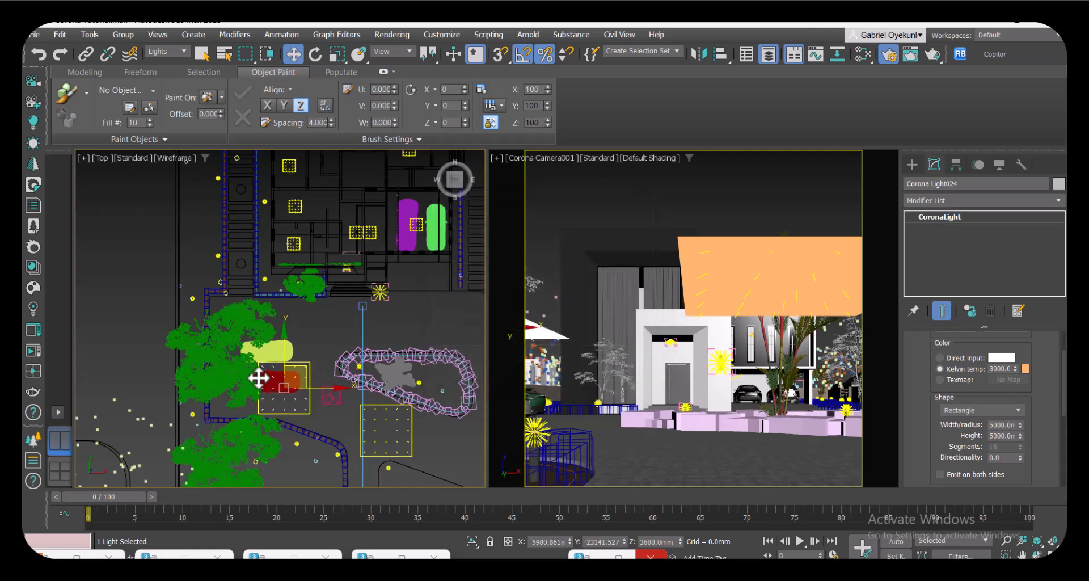
left_click_drag(302, 307, 308, 281, "shift")
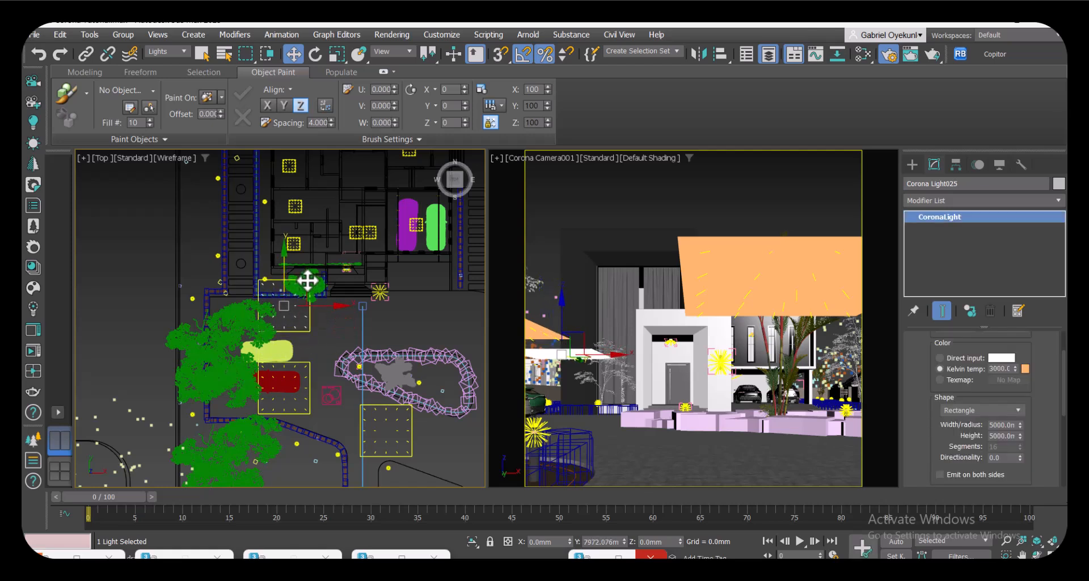
left_click(545, 368)
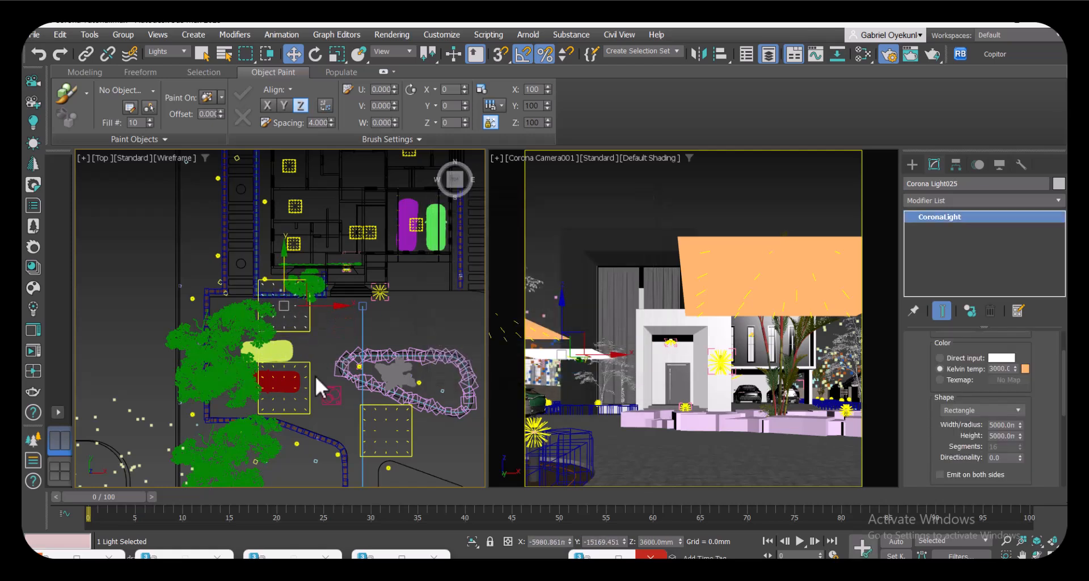
- Reopen the Corona frame buffer and start an interactive render of the camera view
key("shift+q")
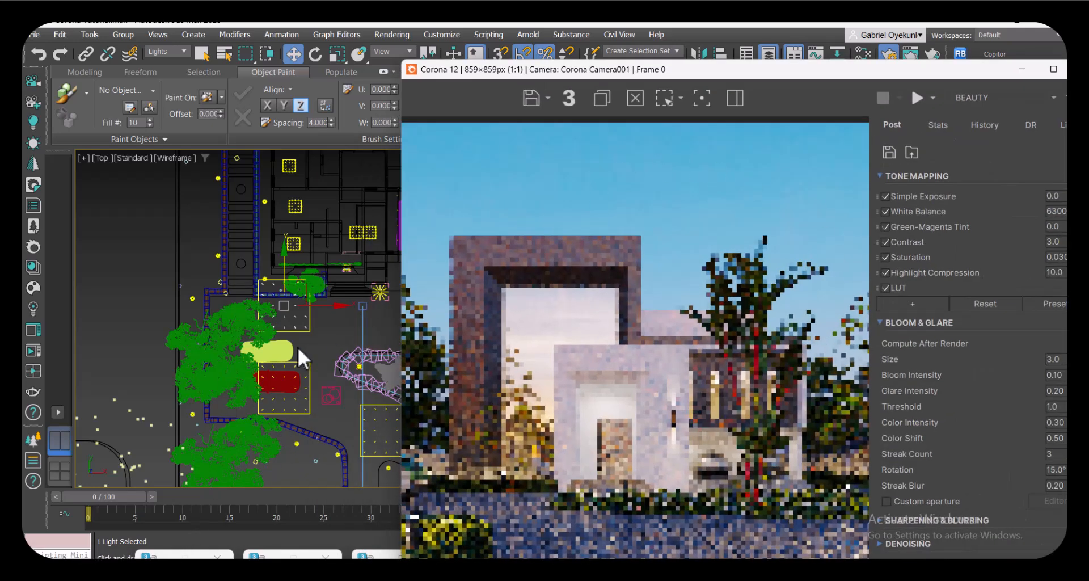
left_click_drag(812, 74, 669, 46)
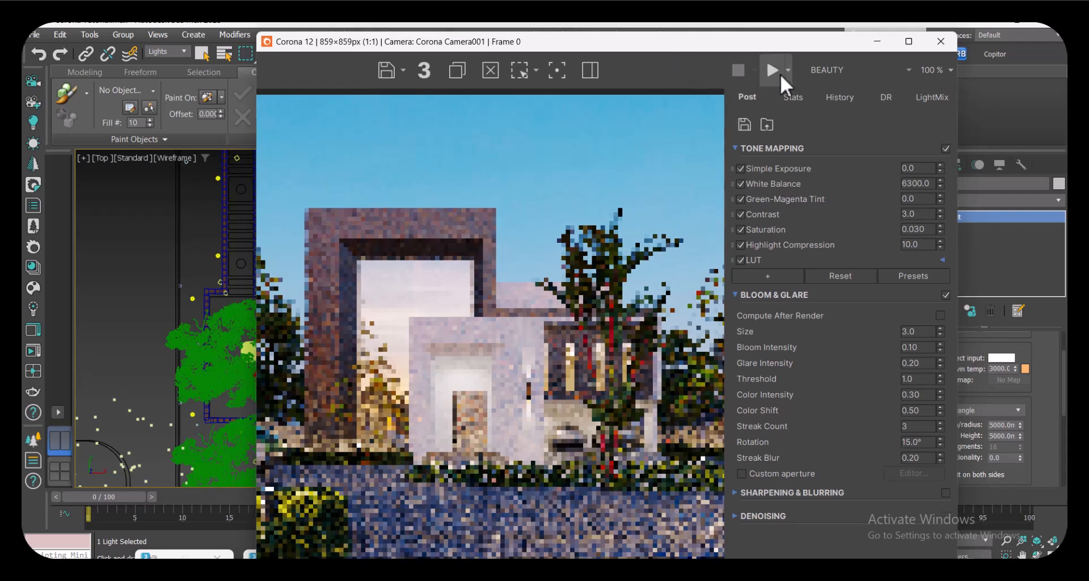
left_click(790, 69)
left_click(787, 109)
- Check the Evening Front.png reference, and reposition the render window so the light's parameters are accessible beside it
key("alt+Tab")
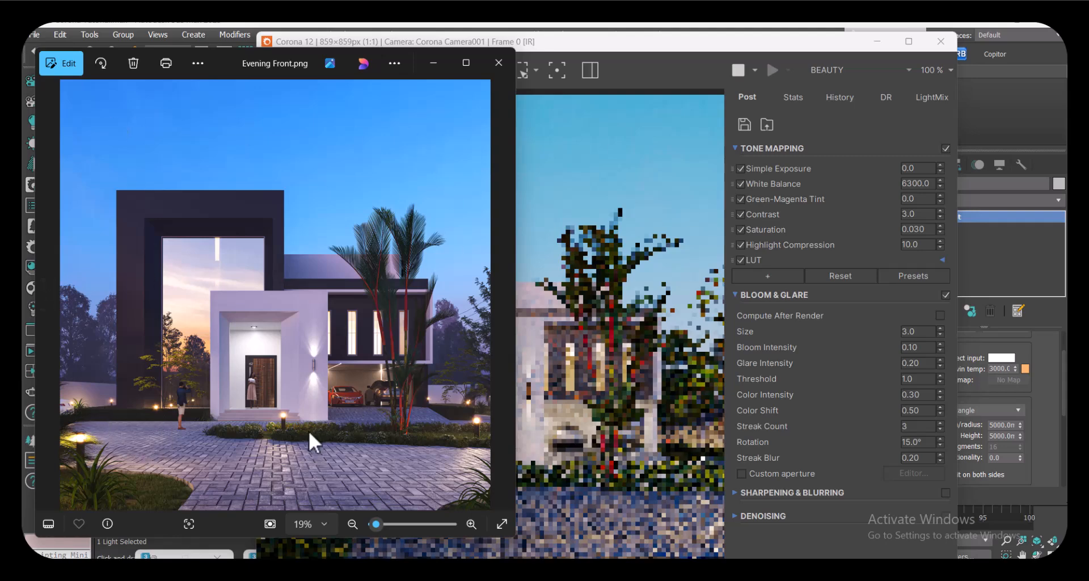
left_click(630, 475)
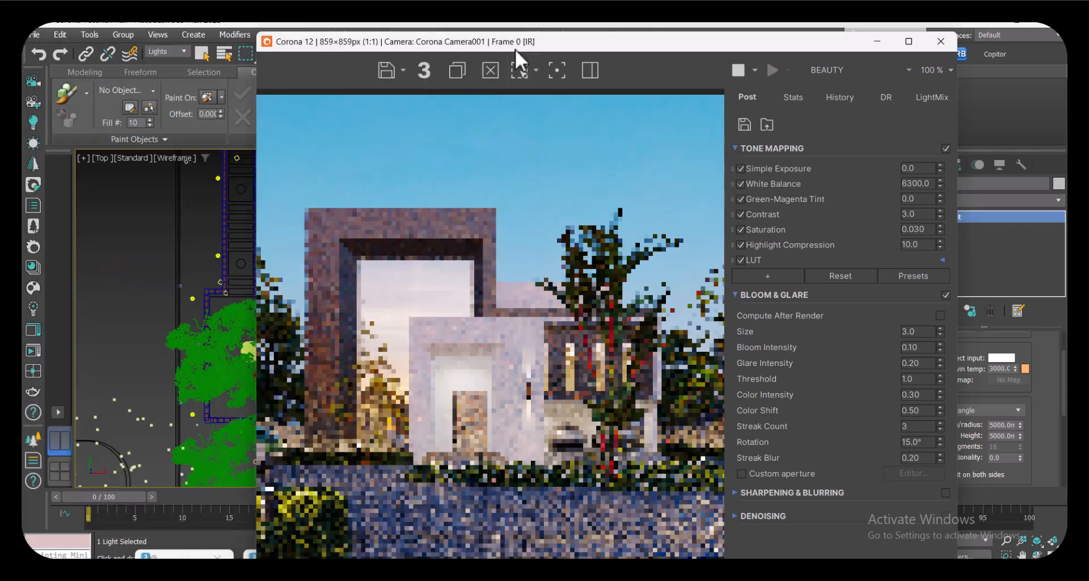
left_click_drag(520, 44, 519, 24)
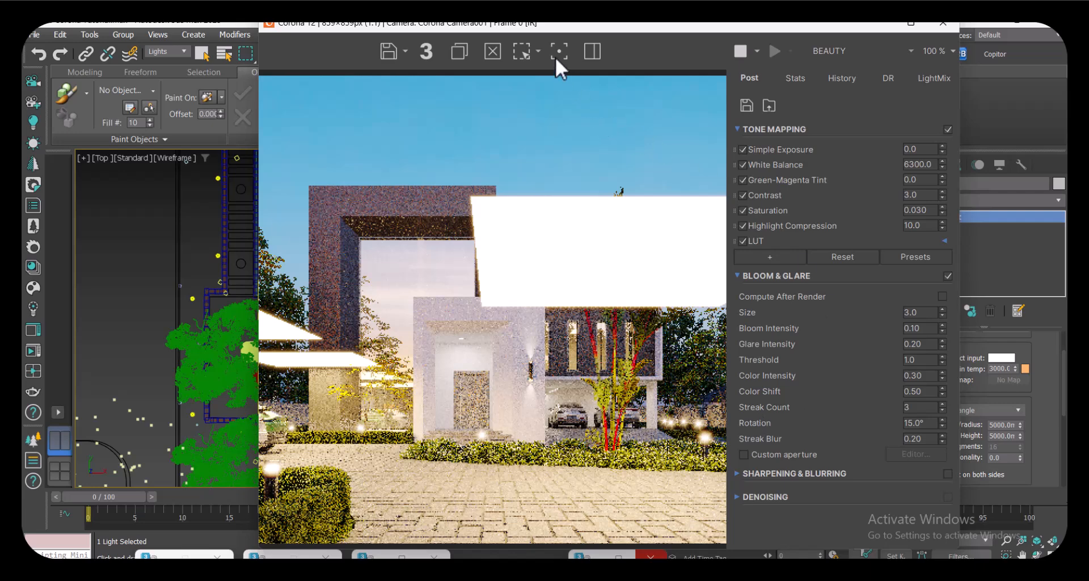
left_click_drag(535, 26, 388, 29)
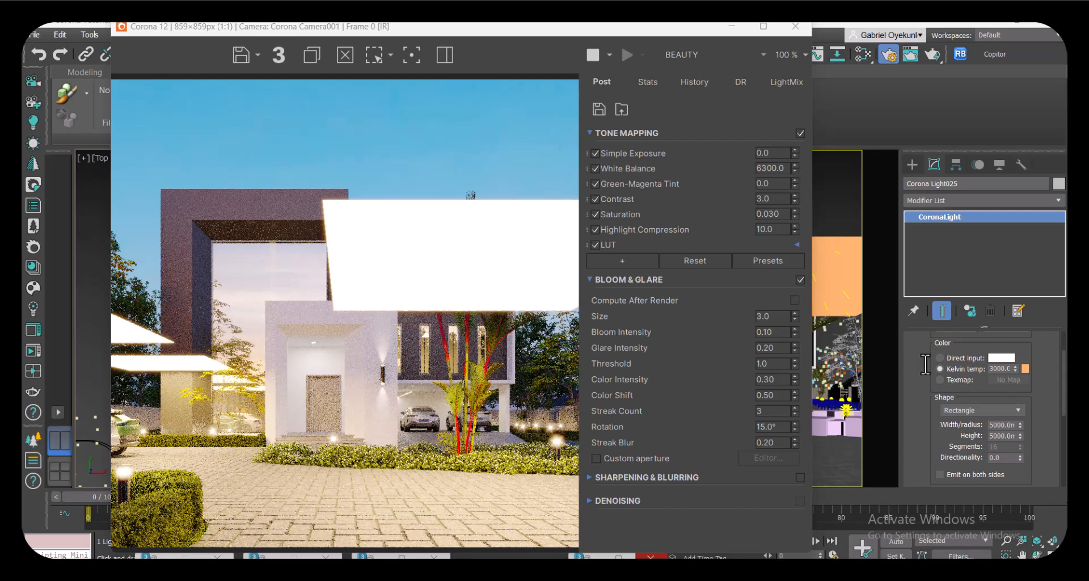
- Set the overhead driveway lights' Kelvin temperature to 6500
left_click_drag(990, 424, 1064, 424)
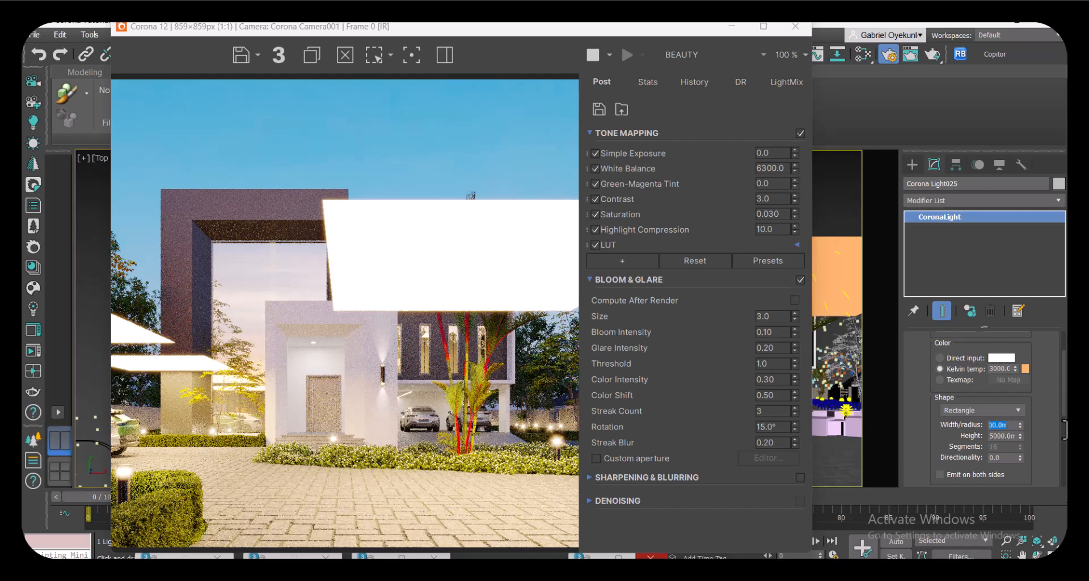
key("BackSpace")
scroll(1063, 384, "up", 3)
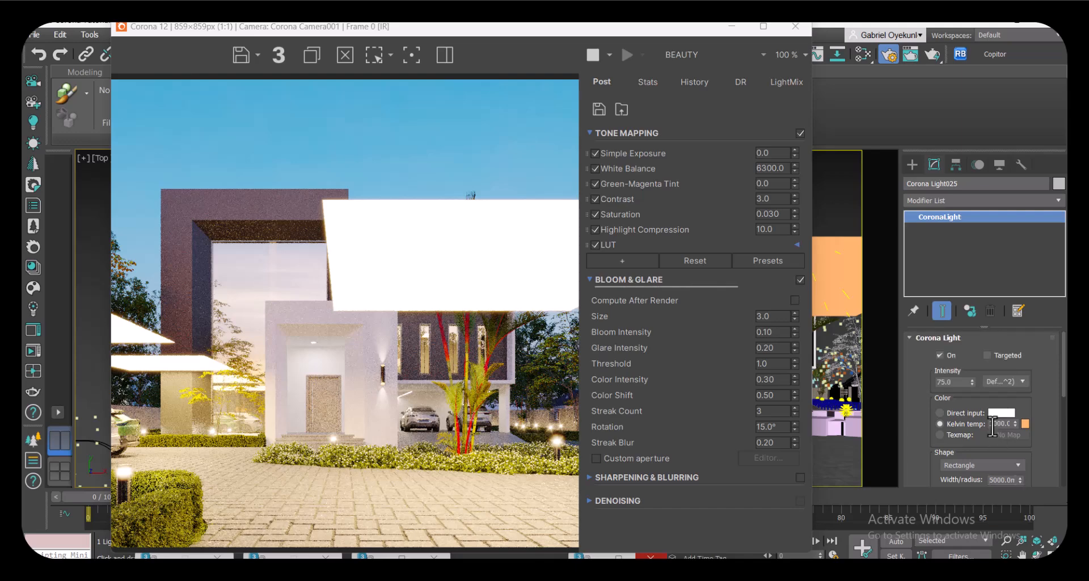
double_click(993, 423)
key("BackSpace")
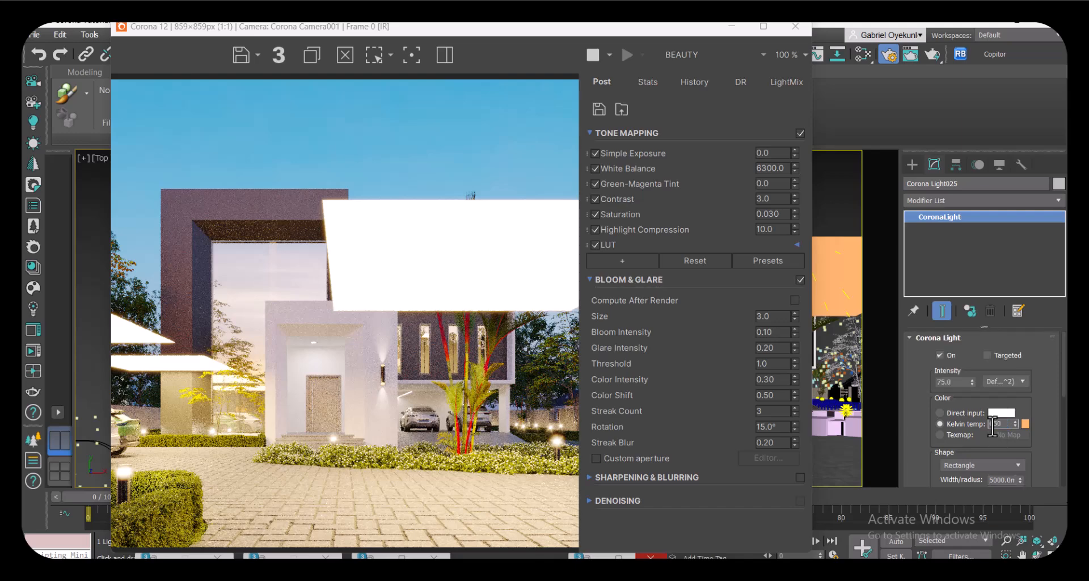
type("6500")
key("Return")
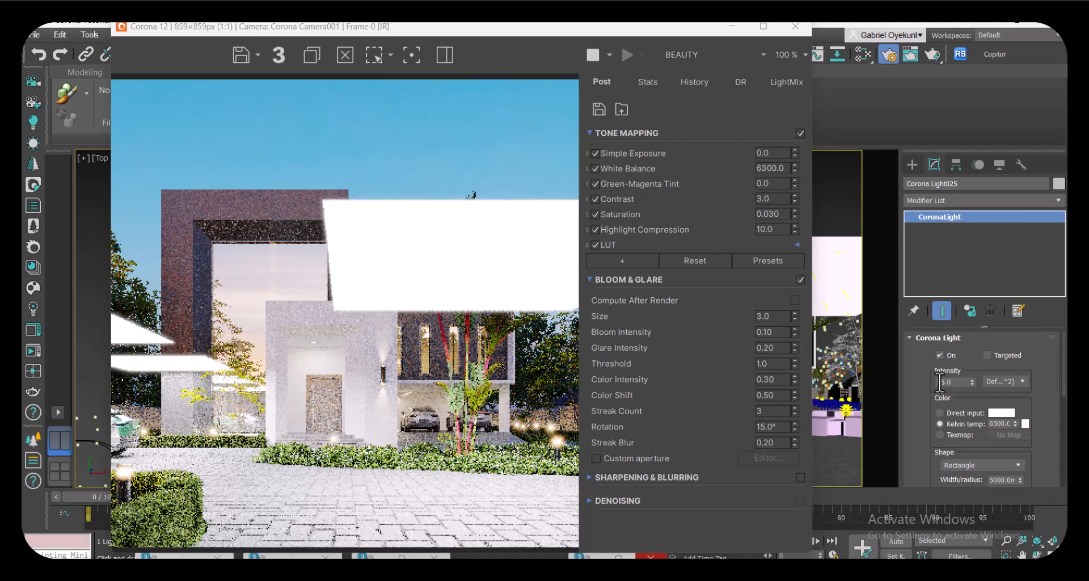
- Try the driveway lights at intensities of 10, 5 and 2 in the interactive render
double_click(940, 382)
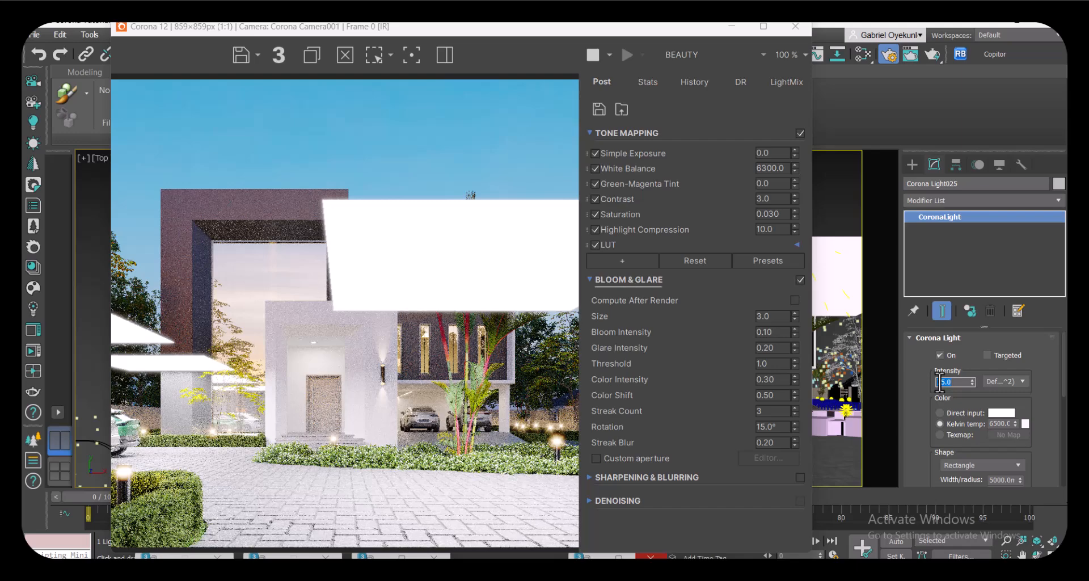
key("BackSpace")
type("10")
key("Return")
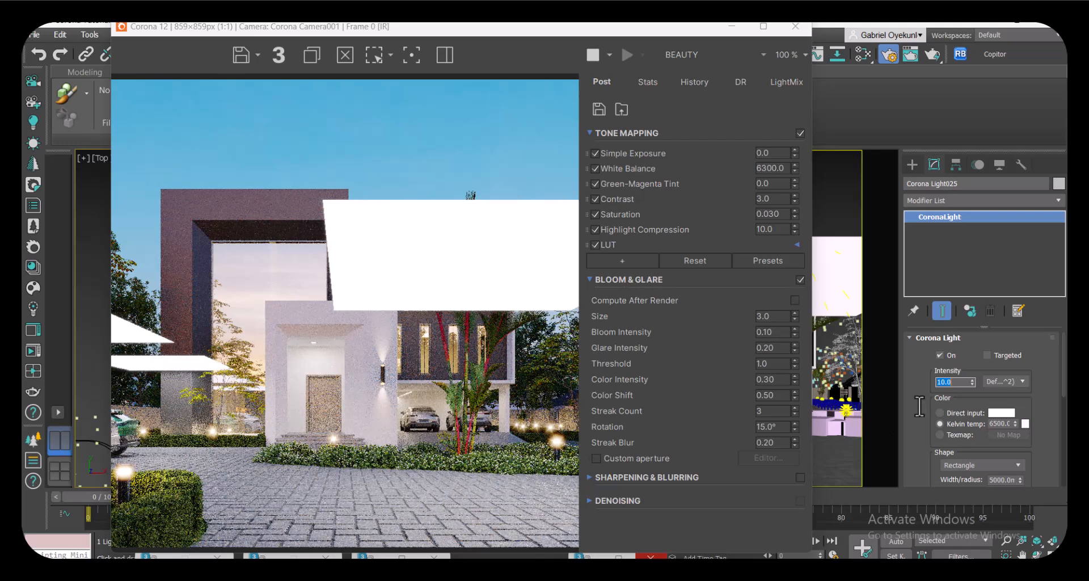
type("5")
key("Return")
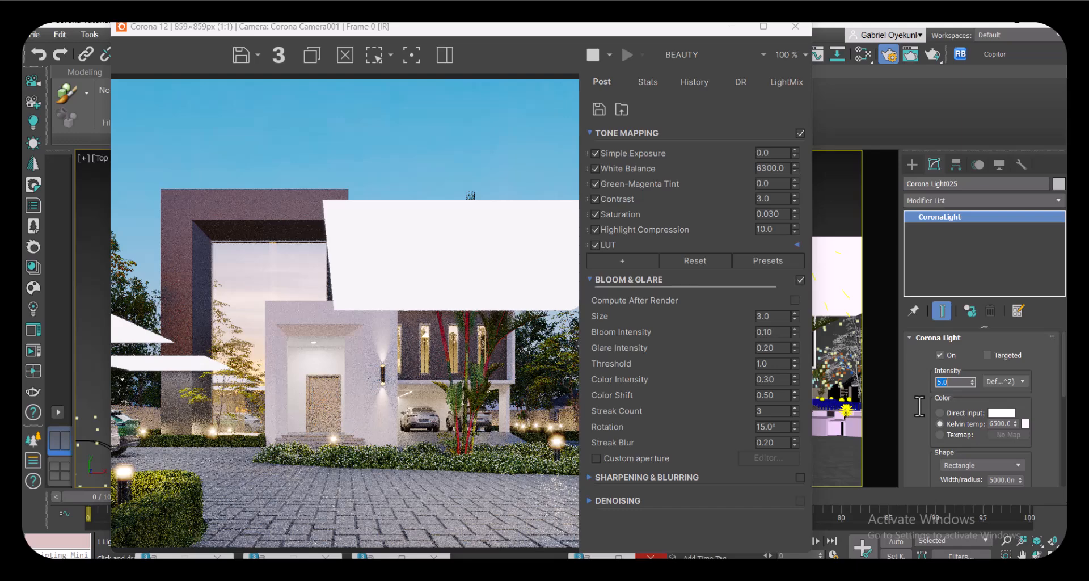
type("2")
key("Return")
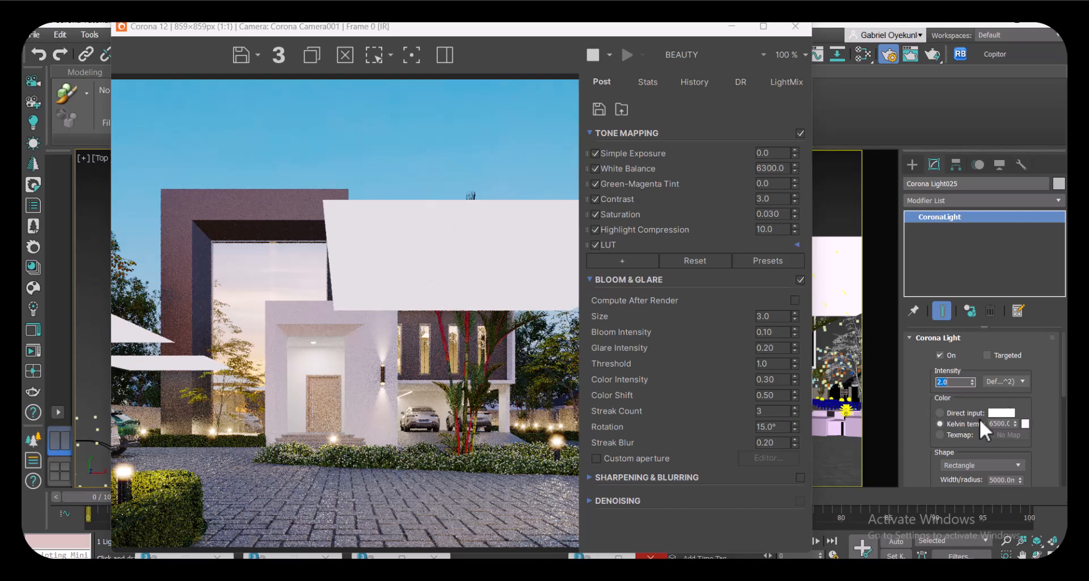
- Set the driveway lights' directionality to 0.5
left_click_drag(913, 452, 927, 352)
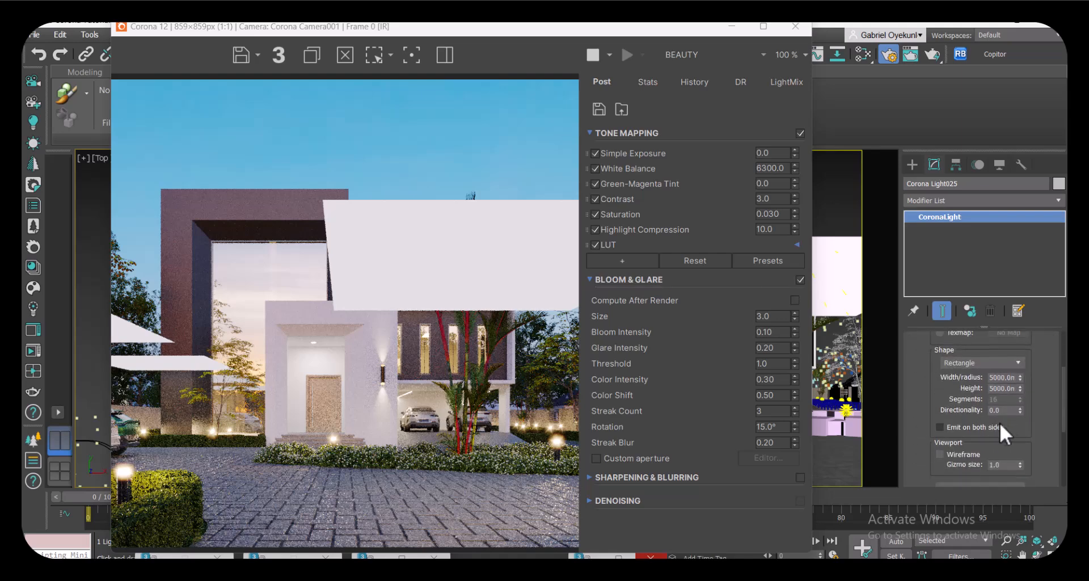
double_click(1004, 410)
type("0.5")
key("Return")
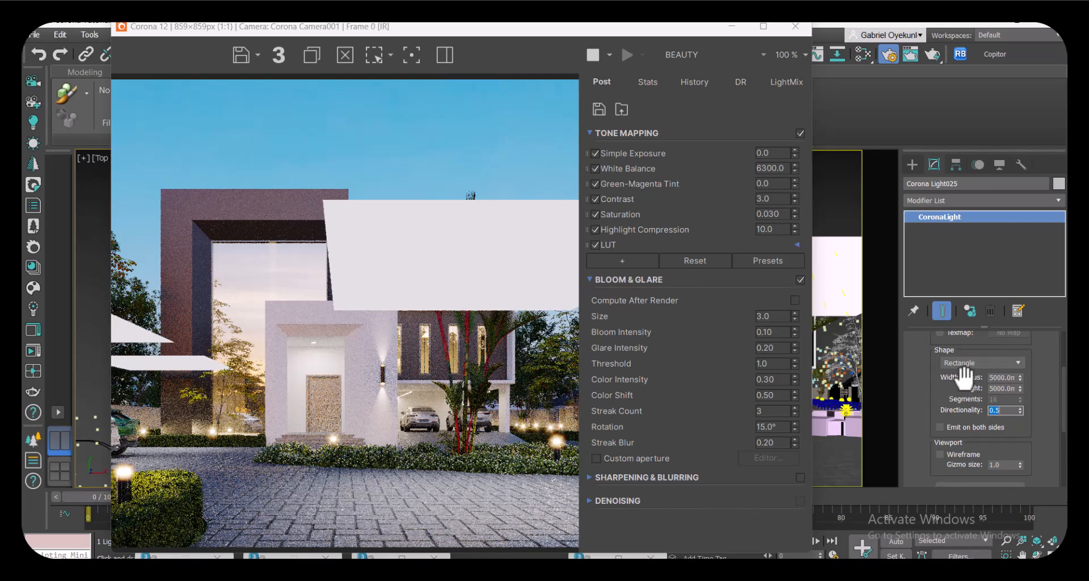
- Lower the driveway lights' intensity to 1, and reduce it further to 0.5
left_click_drag(965, 381, 951, 494)
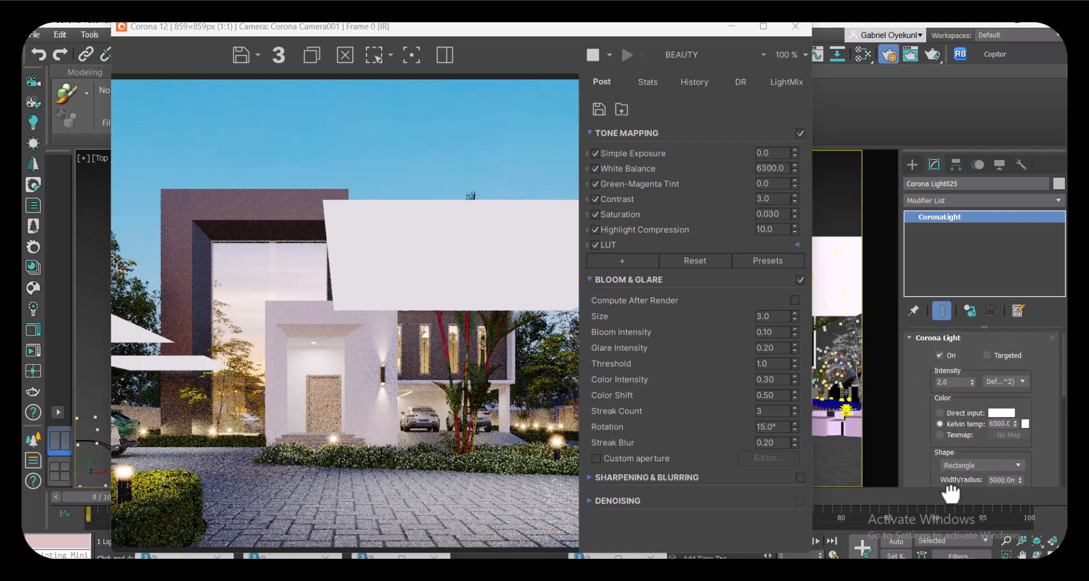
left_click(953, 381)
type("1")
key("Return")
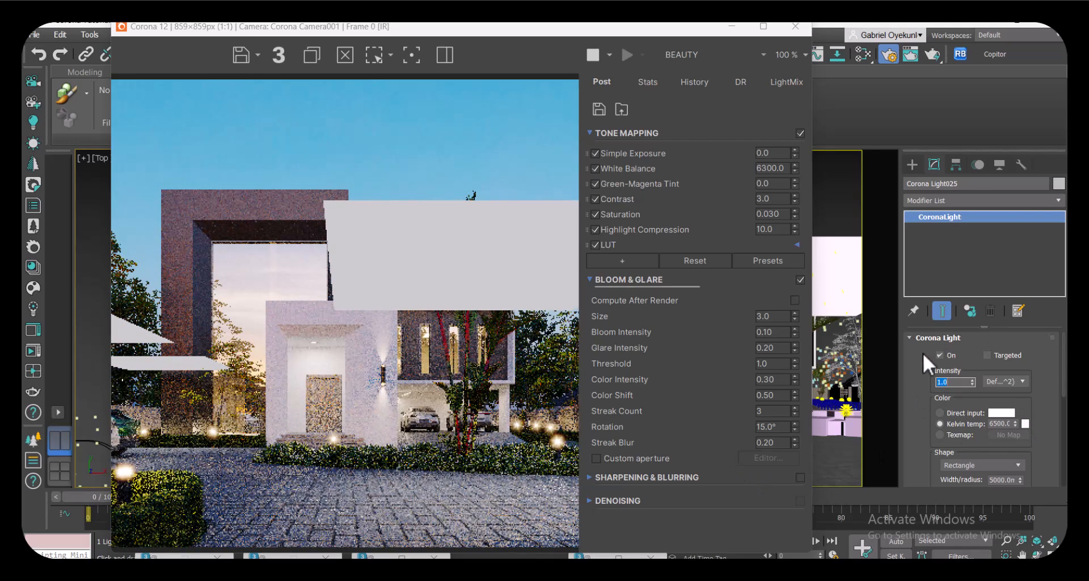
type("0.5")
key("Return")
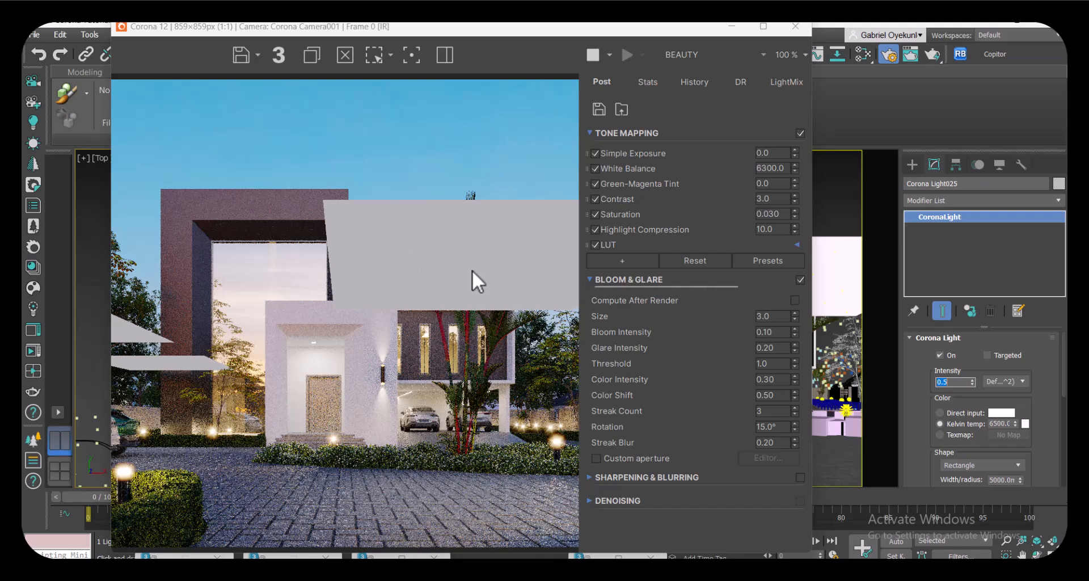
- Make the selected Corona light invisible to the camera by turning off its Visible directly option
left_click_drag(920, 458, 920, 309)
scroll(934, 371, "down", 4)
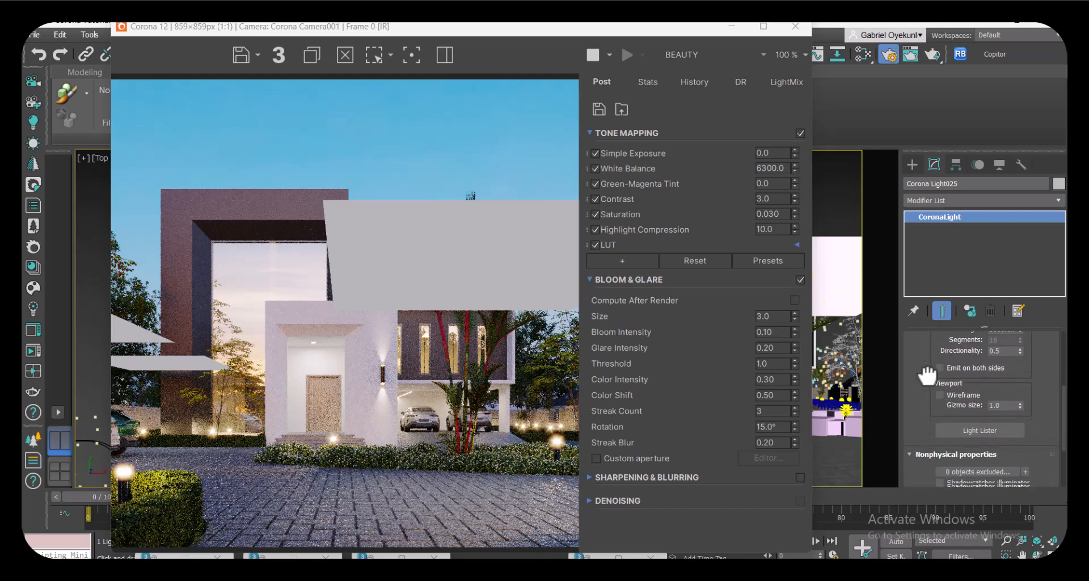
scroll(913, 437, "down", 3)
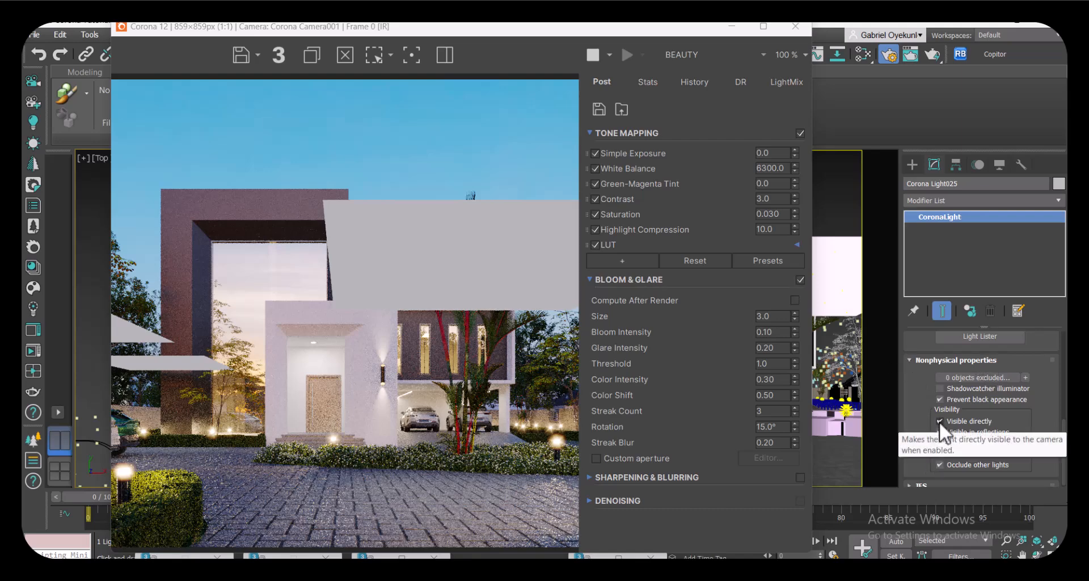
left_click(939, 421)
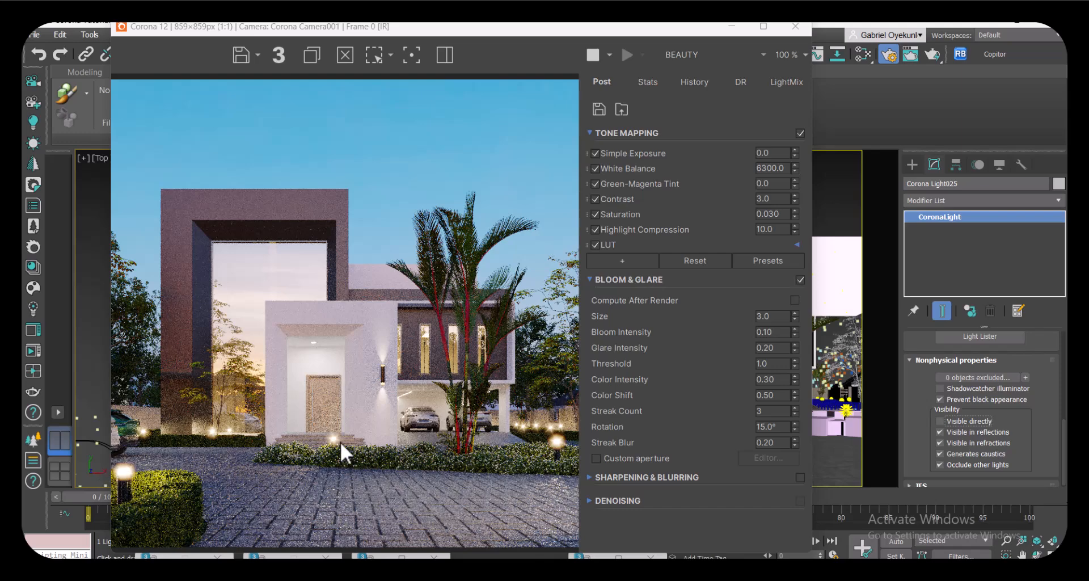
- Set the Corona light's Kelvin temperature to 5500
scroll(918, 414, "up", 5)
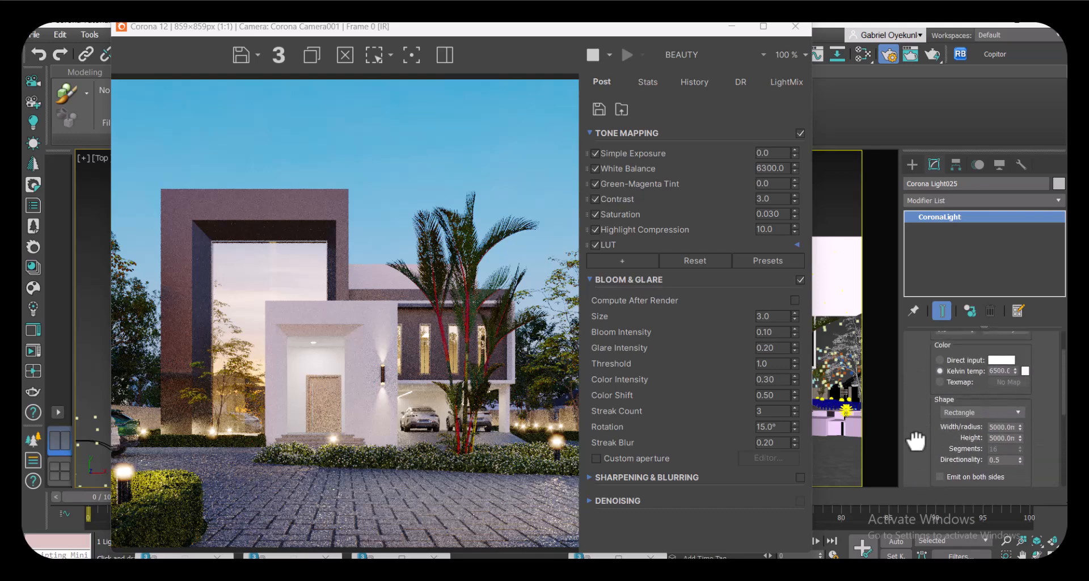
double_click(999, 370)
type("5500")
key("Return")
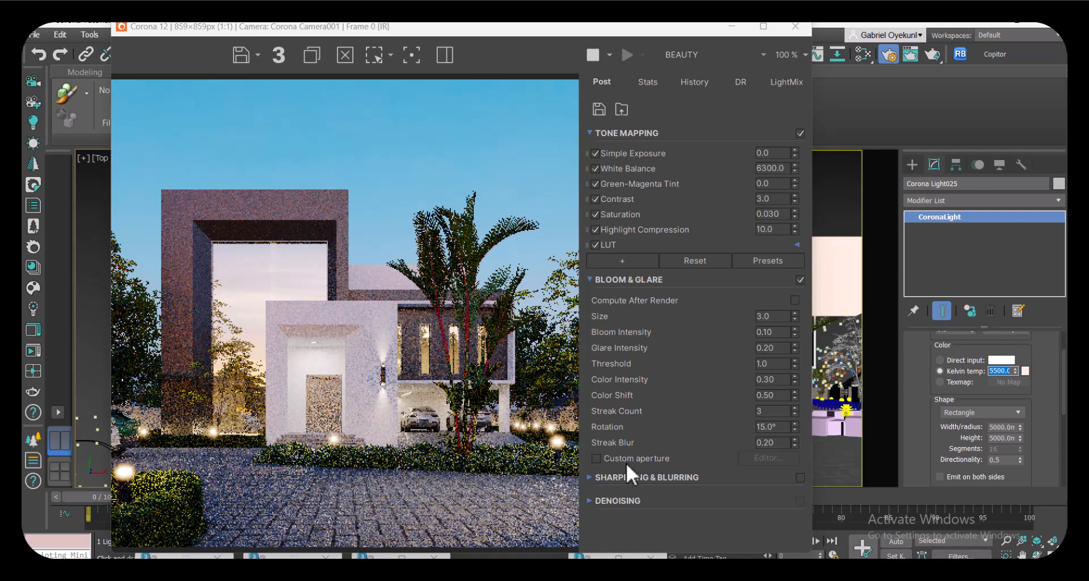
- Compare the render with the Corona light off and on, using a temporary render region across the driveway, and then clear the region
scroll(930, 377, "up", 2)
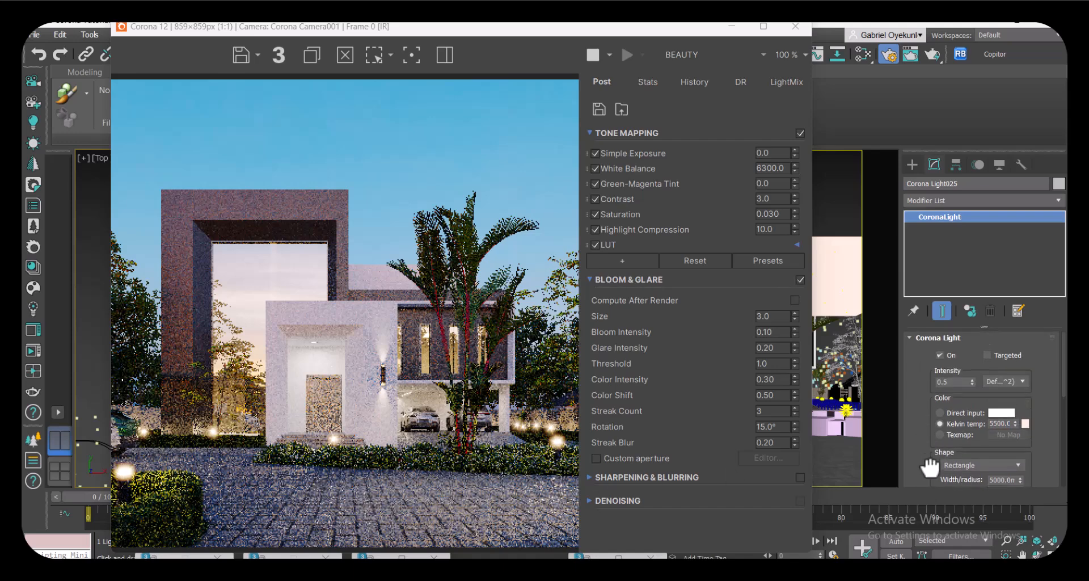
left_click(939, 355)
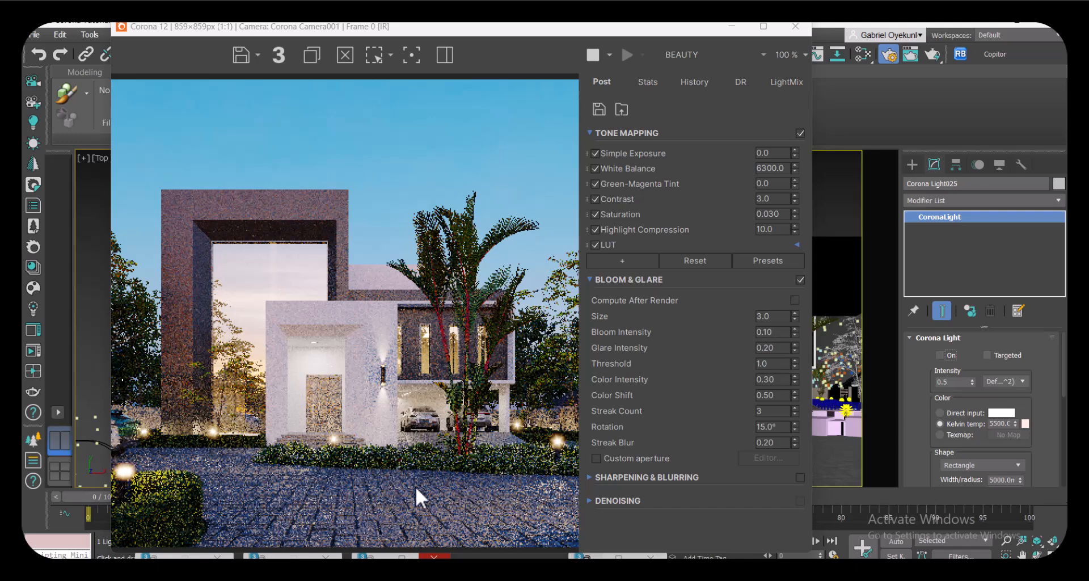
left_click(374, 54)
left_click_drag(113, 424, 578, 546)
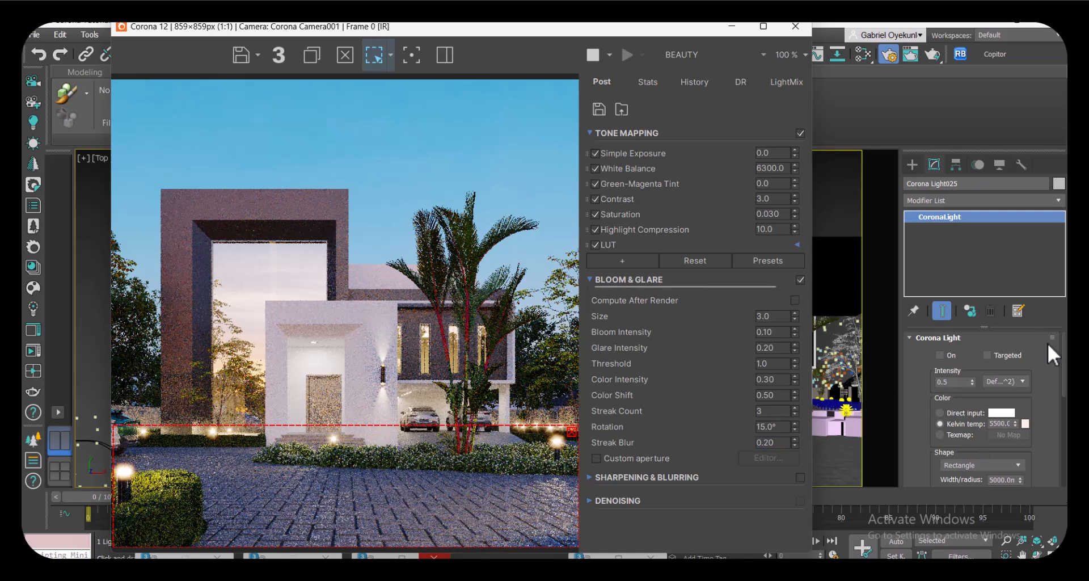
left_click(939, 356)
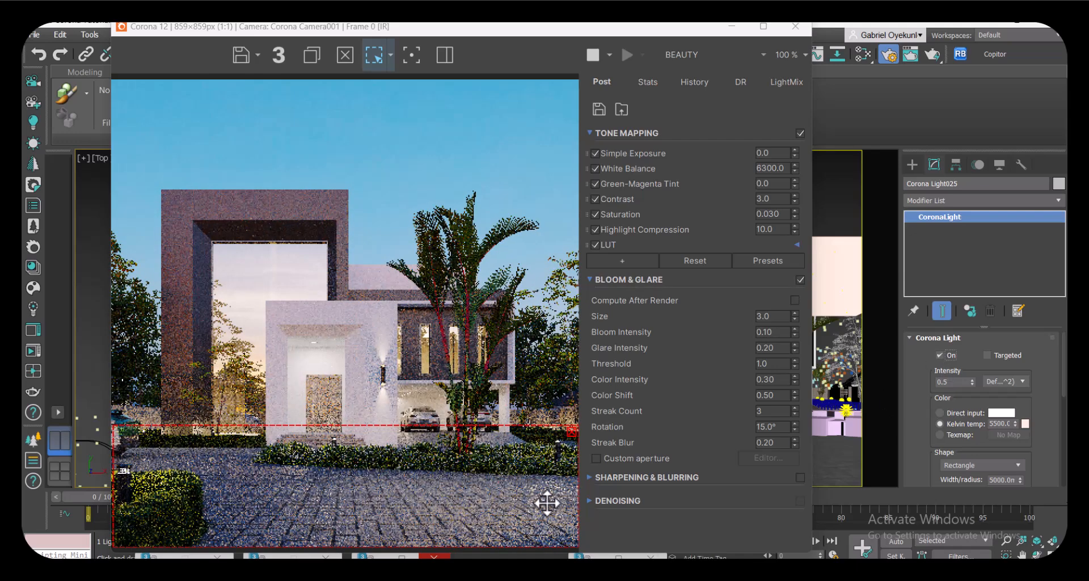
left_click(571, 432)
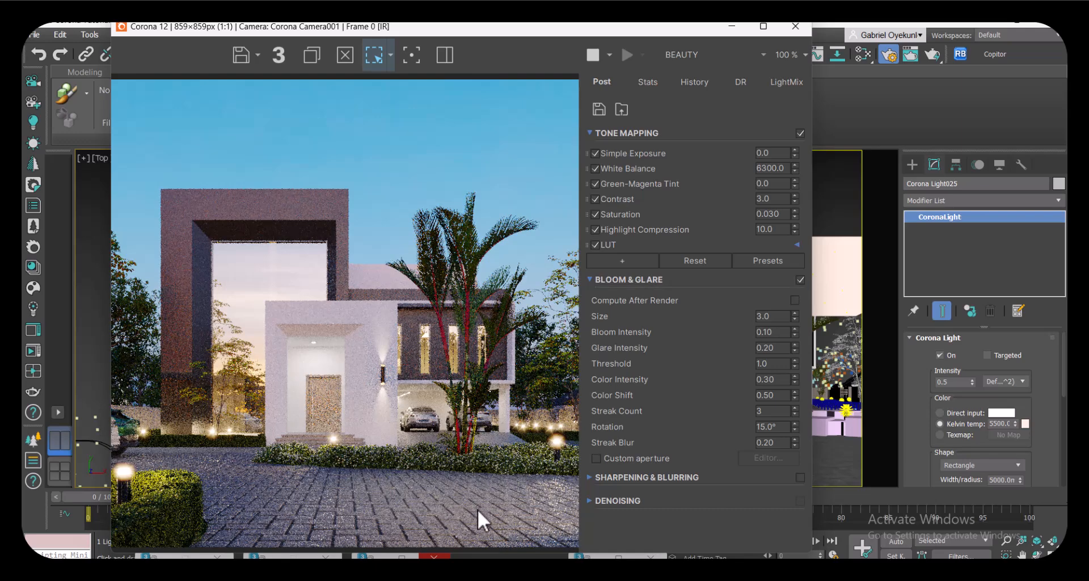
- Set the Corona light's intensity to 0.3
left_click(950, 381)
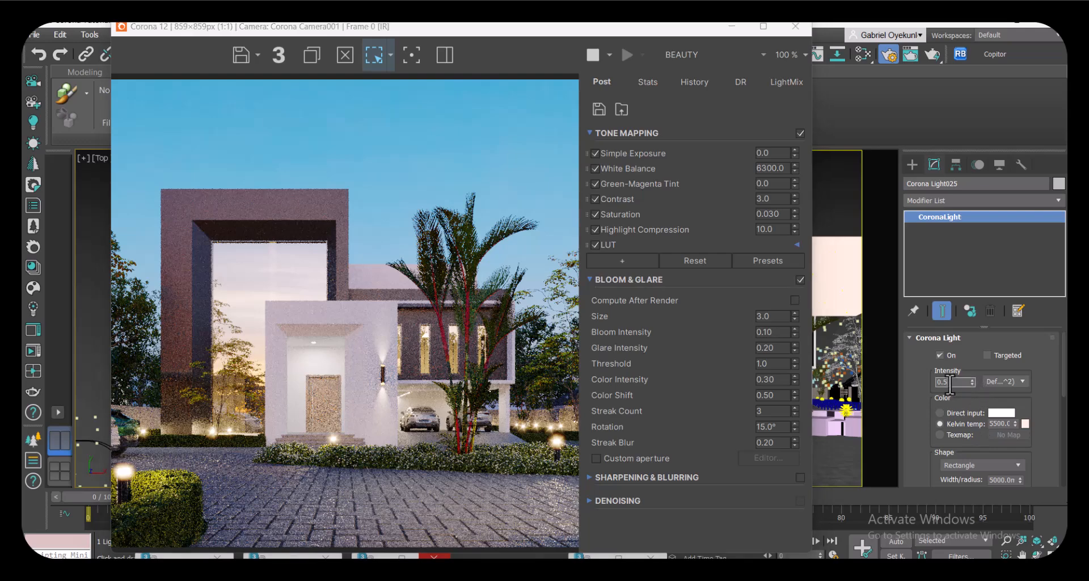
key("Return")
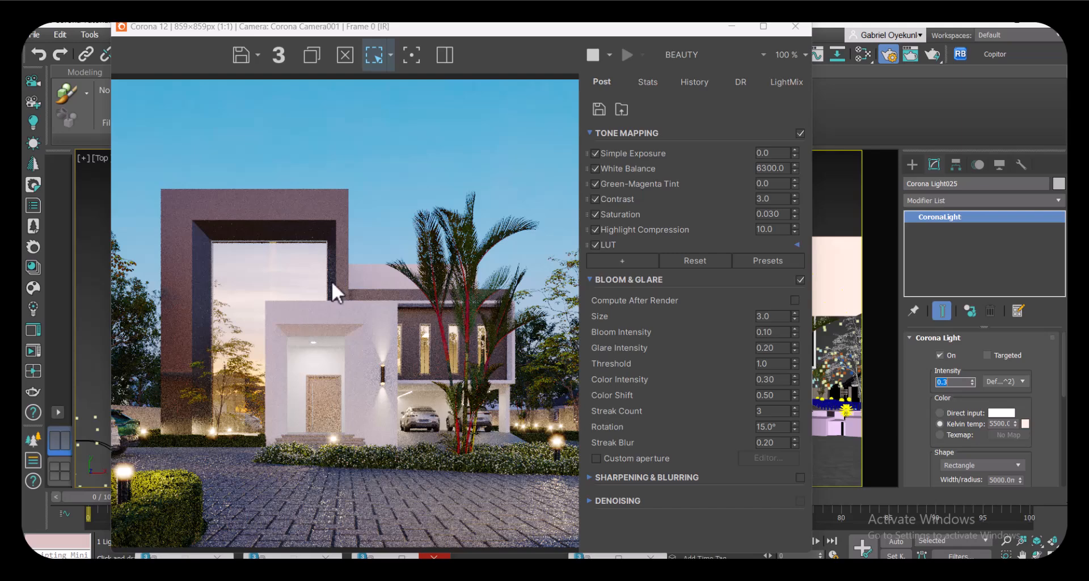
- Switch to the asset browser, look through the People category of 3D models, and return to the render
key("alt+Tab")
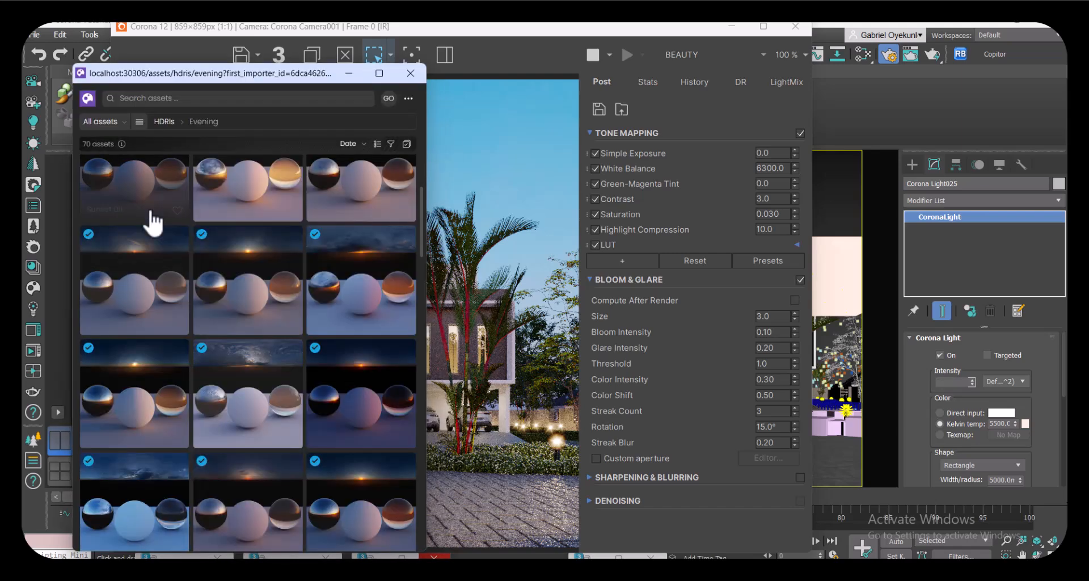
left_click(140, 121)
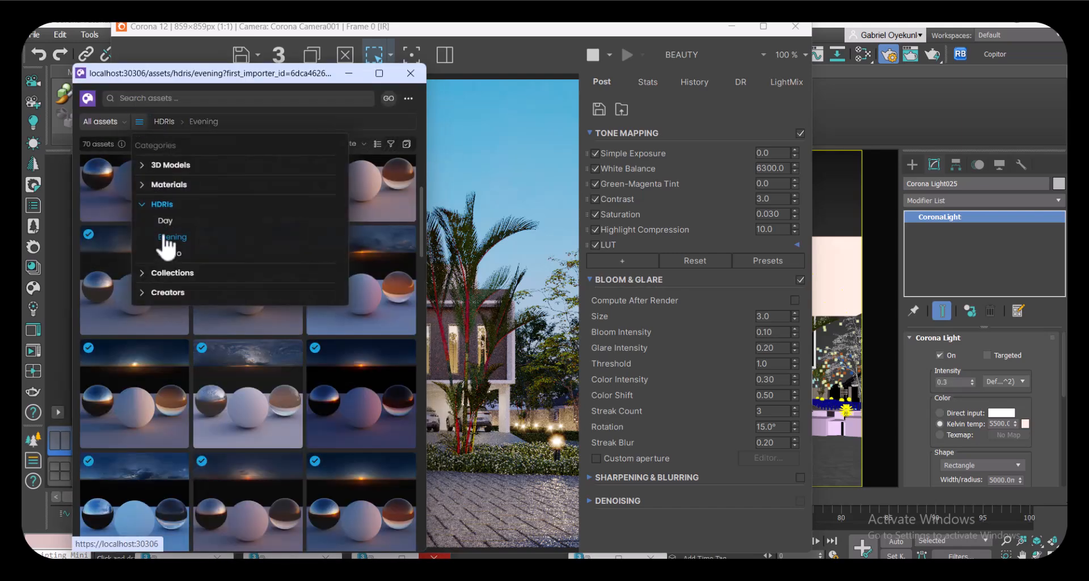
left_click(168, 165)
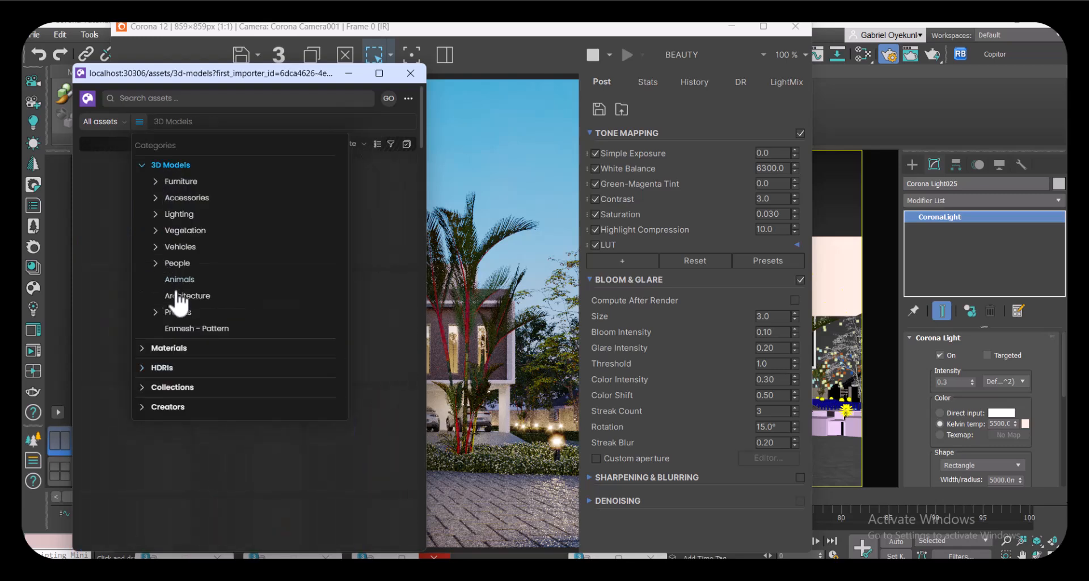
left_click(179, 264)
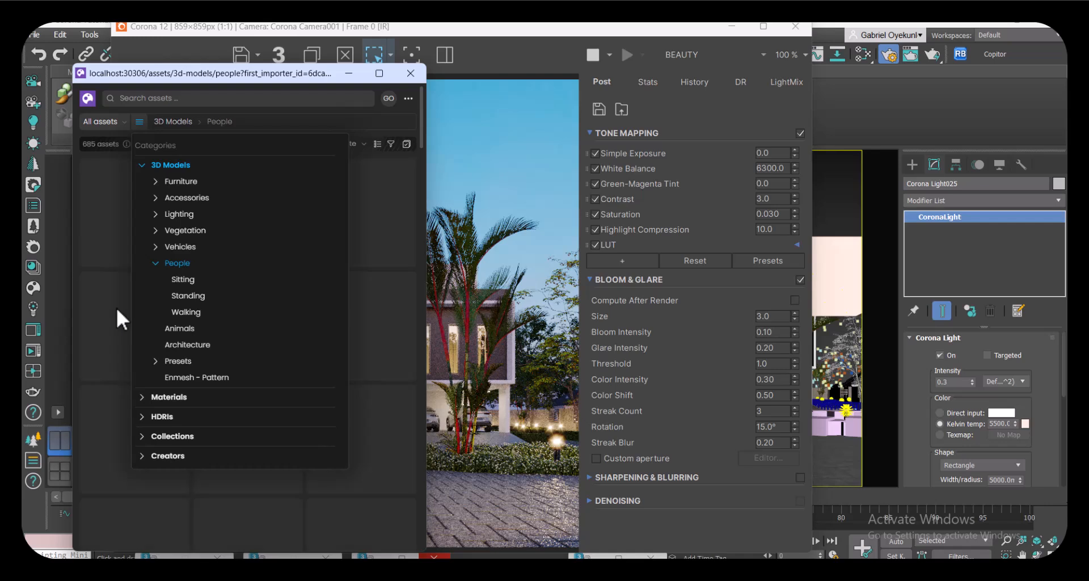
left_click(110, 266)
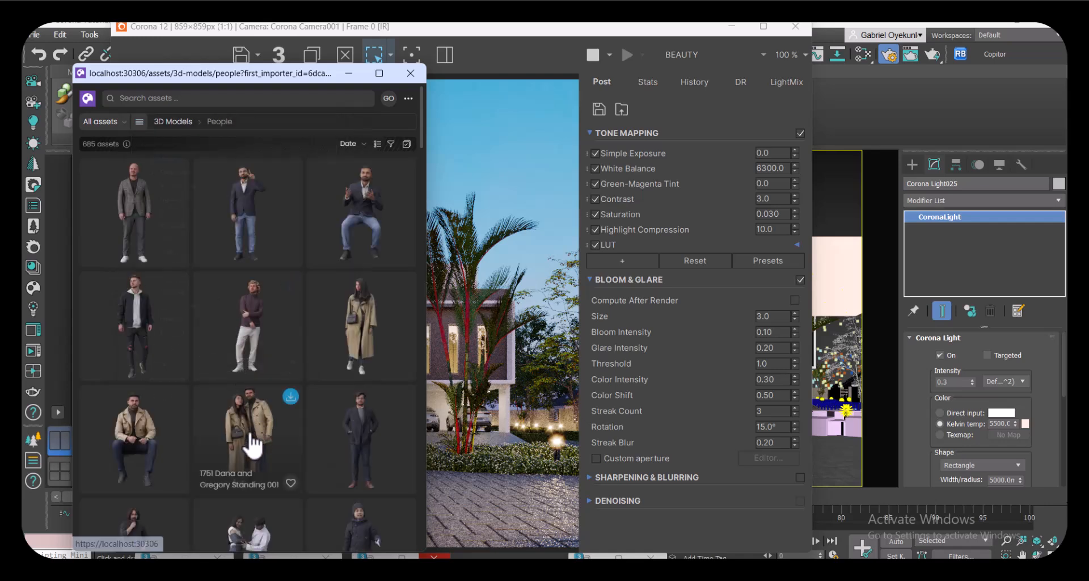
scroll(302, 443, "down", 10)
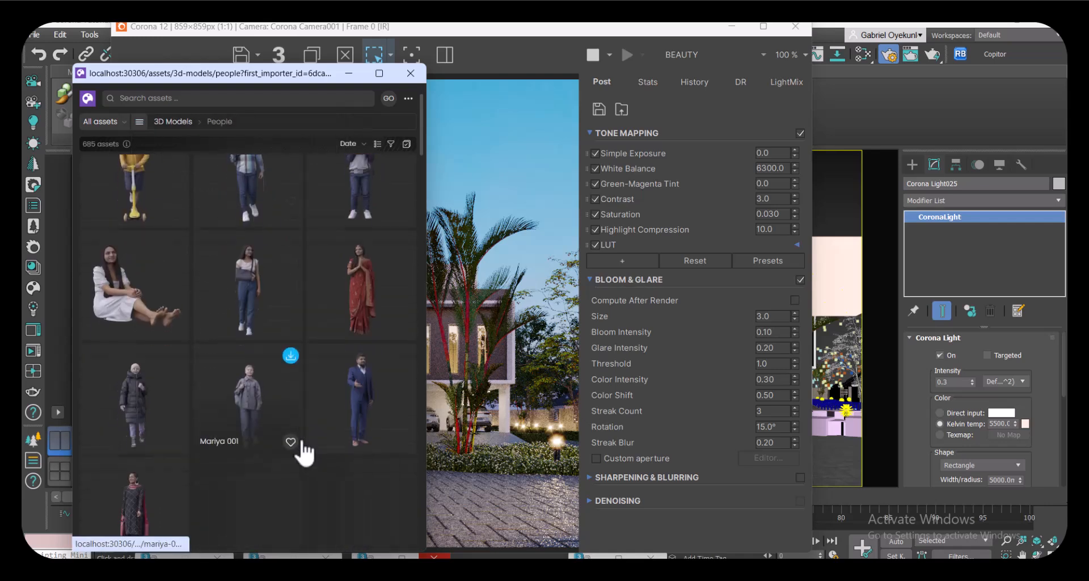
left_click_drag(349, 69, 332, 171)
left_click(397, 386)
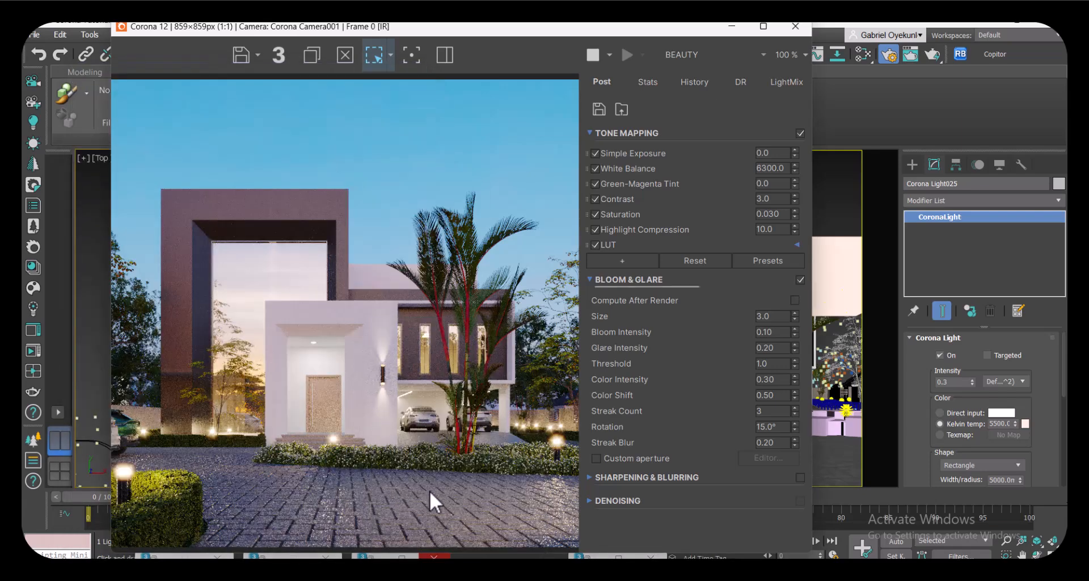
- Switch to the image viewer to examine the reference image Evening Front.png, and minimize it again
left_click(651, 554)
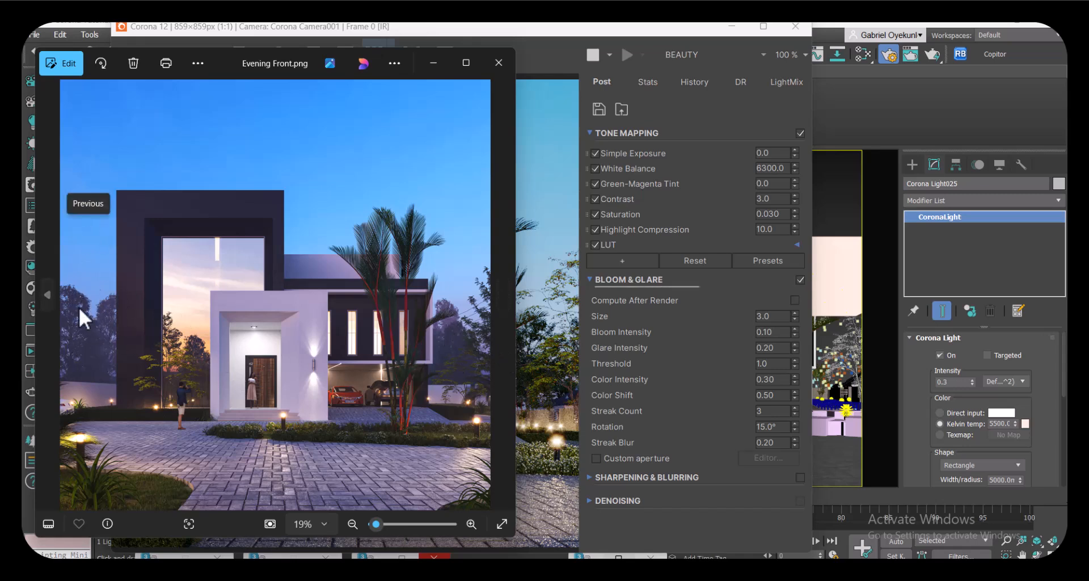
left_click(435, 63)
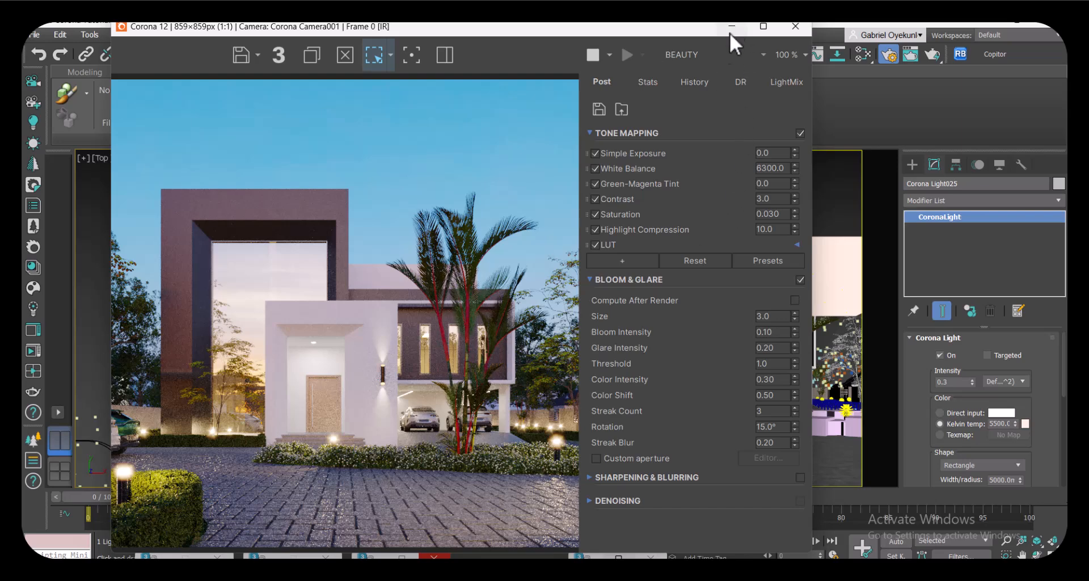
- Examine the CESSENTIAL_Reflect, CESSENTIAL_Refract and CShading_Caustics passes in the frame buffer, and return to the BEAUTY pass
left_click(723, 52)
left_click(720, 91)
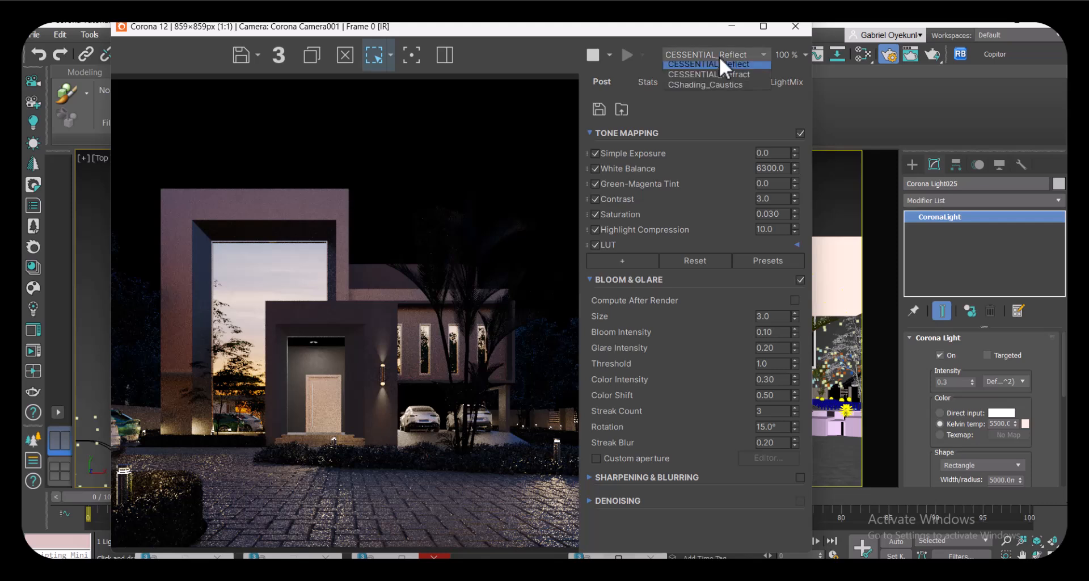
left_click(720, 55)
left_click(712, 96)
left_click(714, 56)
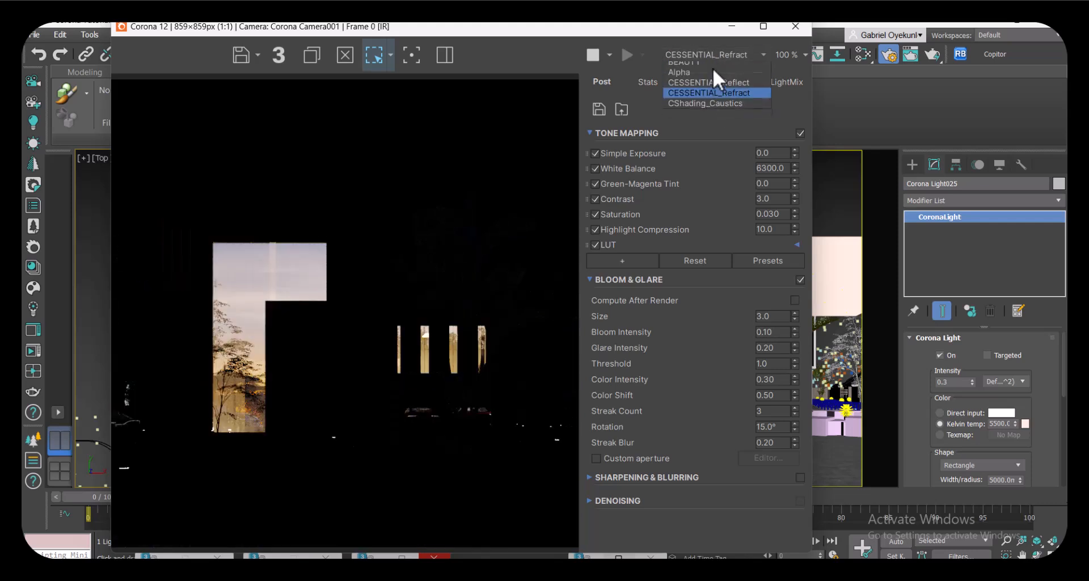
left_click(710, 108)
left_click(720, 56)
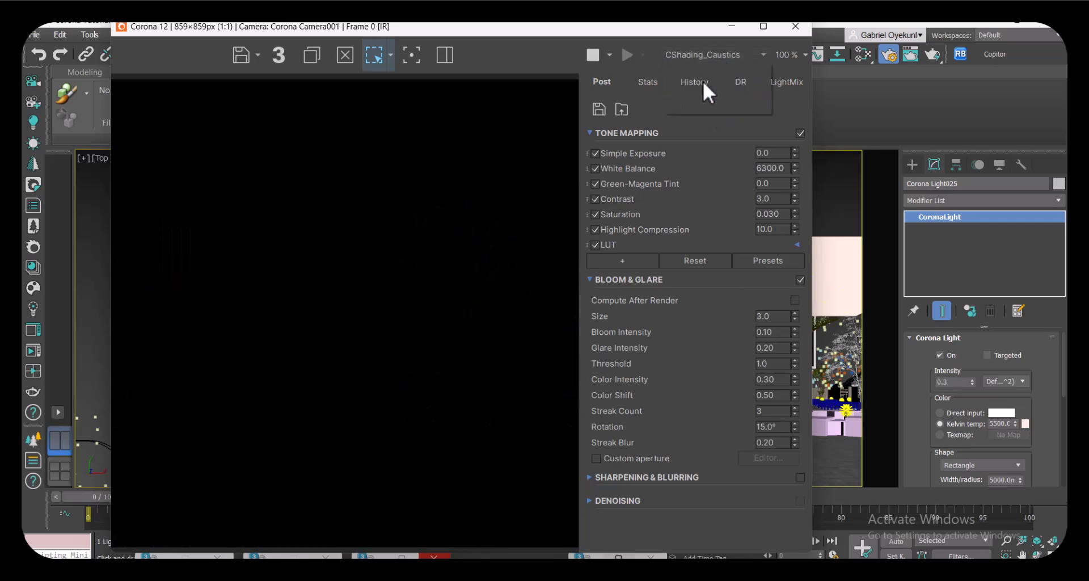
left_click(698, 67)
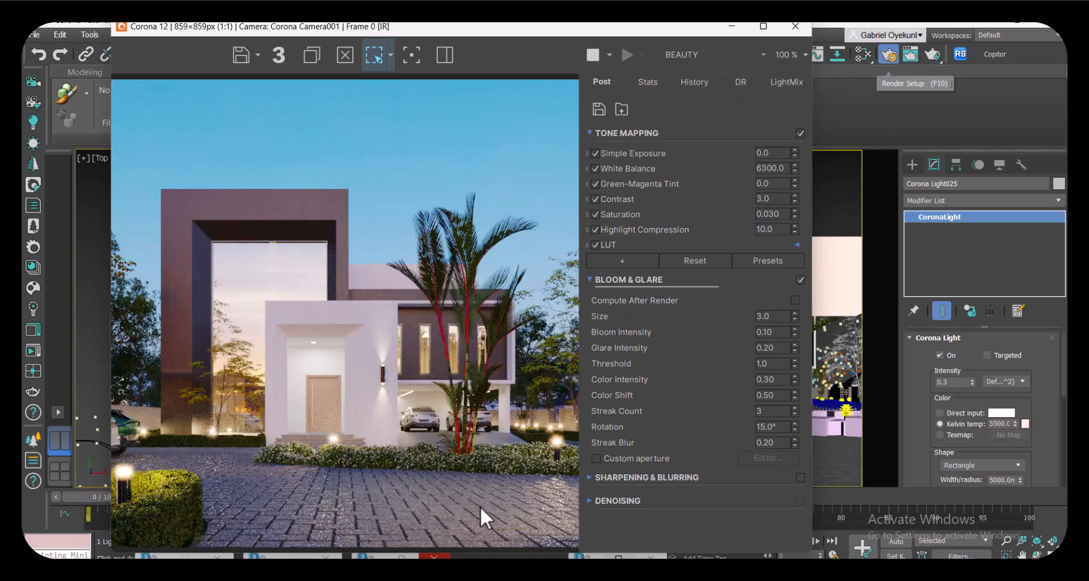
- Add the CGeometry_ZDepth render element in Render Setup
left_click(402, 556)
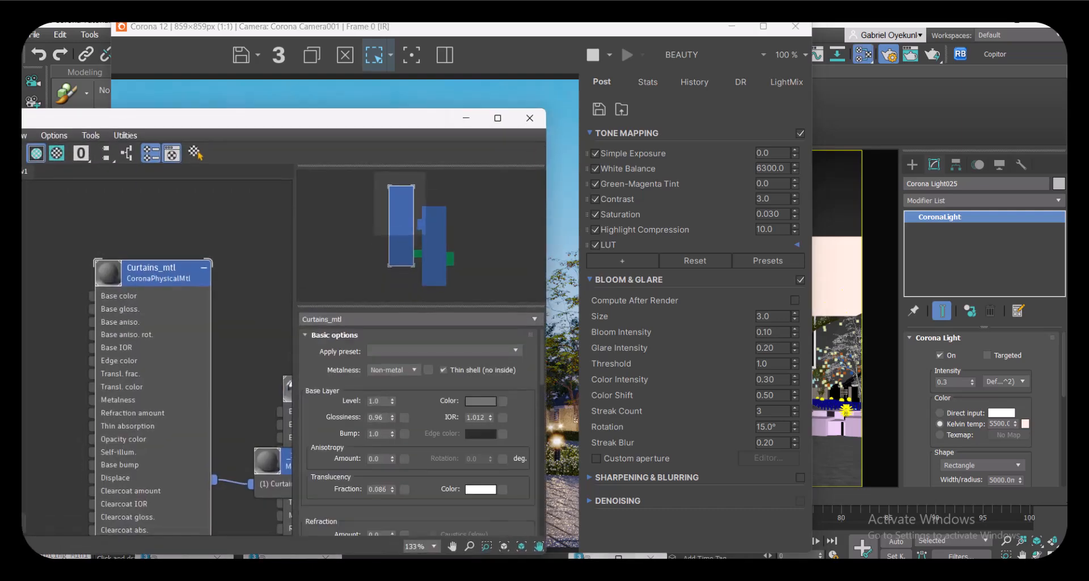
left_click(529, 118)
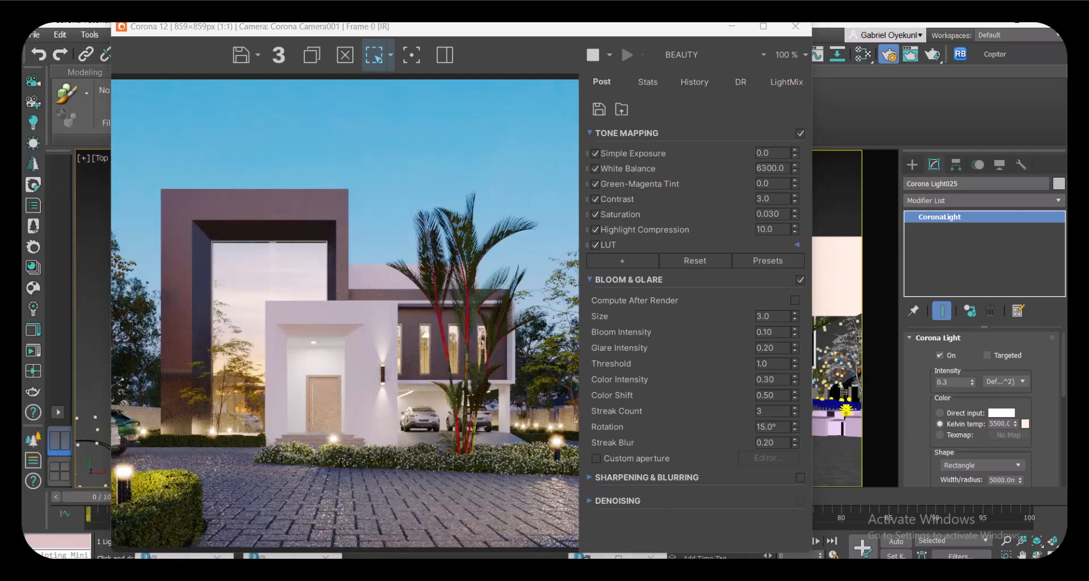
left_click(293, 556)
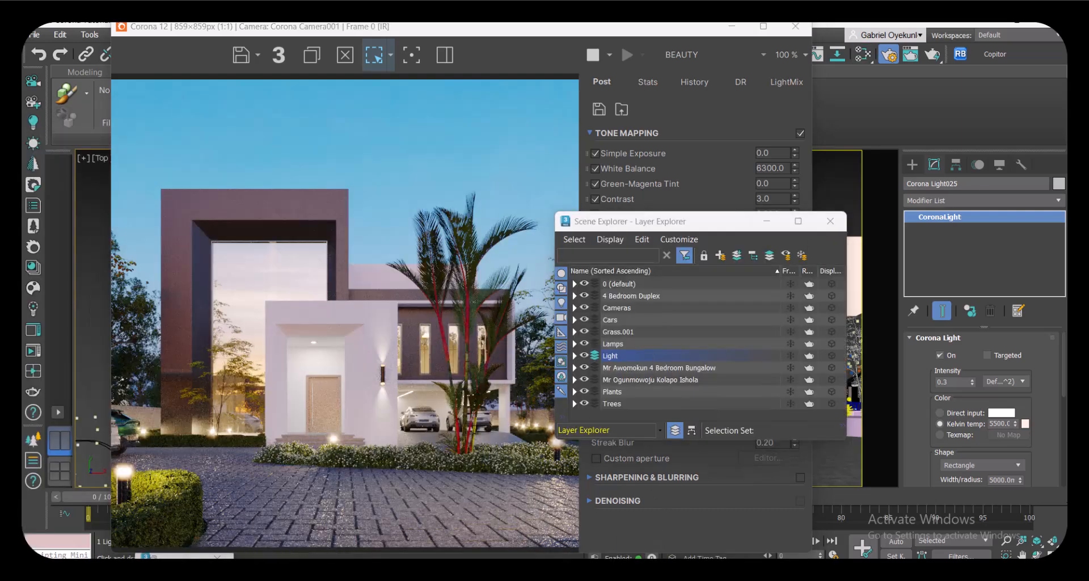
left_click(872, 190)
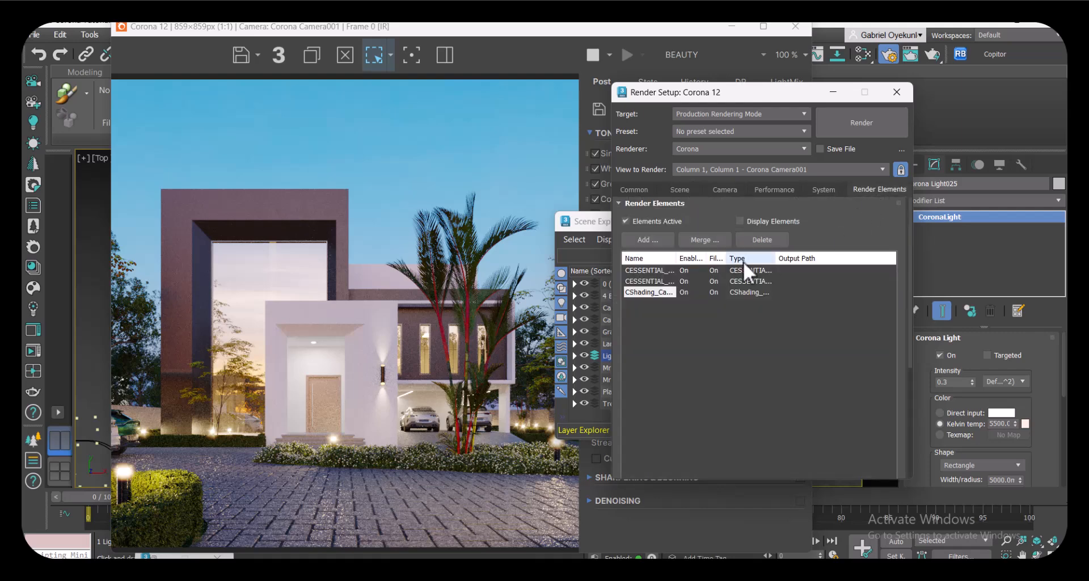
left_click(655, 239)
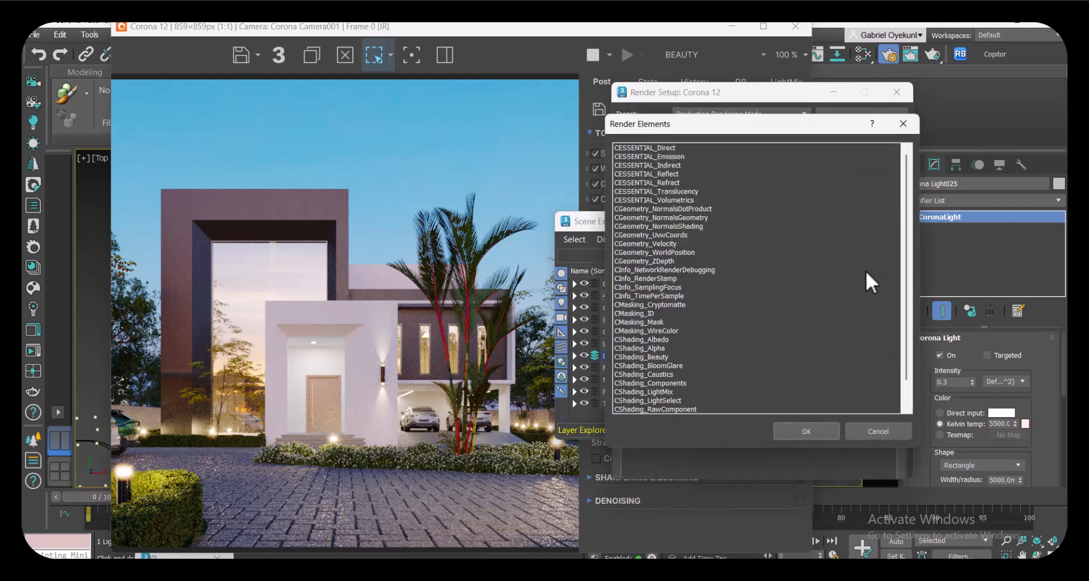
left_click_drag(902, 233, 904, 276)
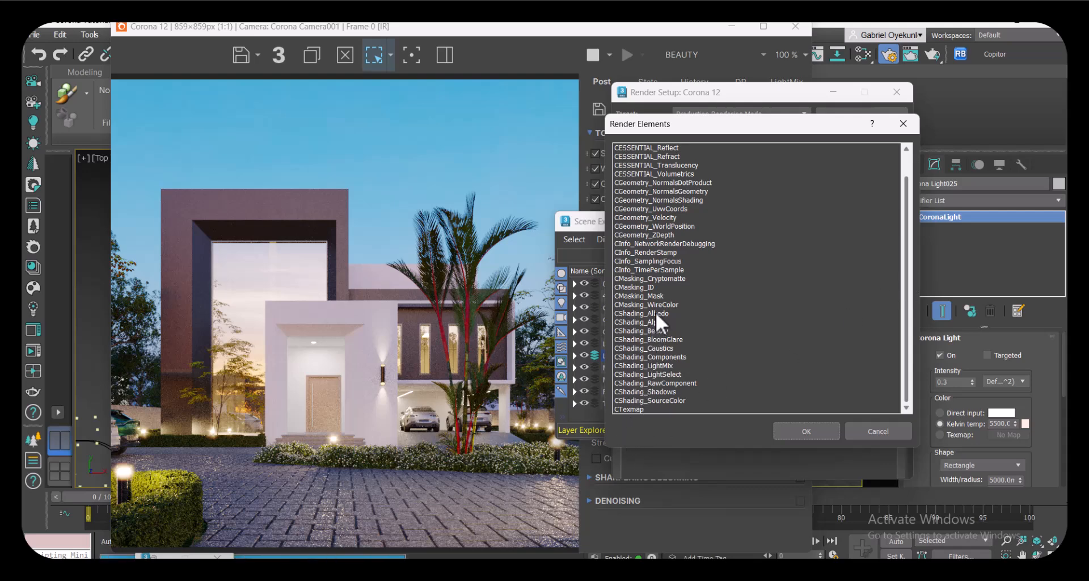
left_click(658, 235)
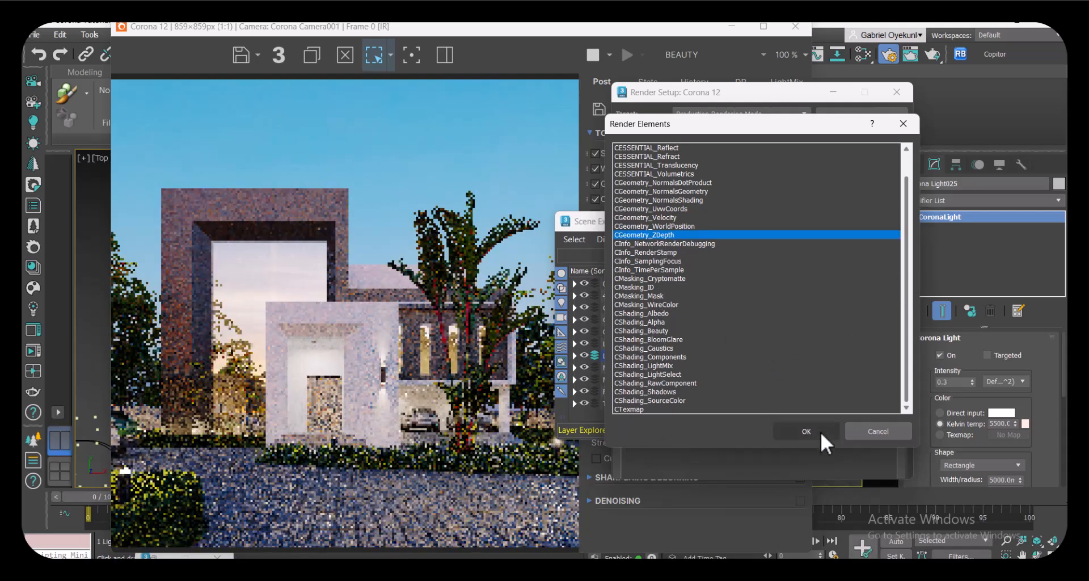
left_click(804, 430)
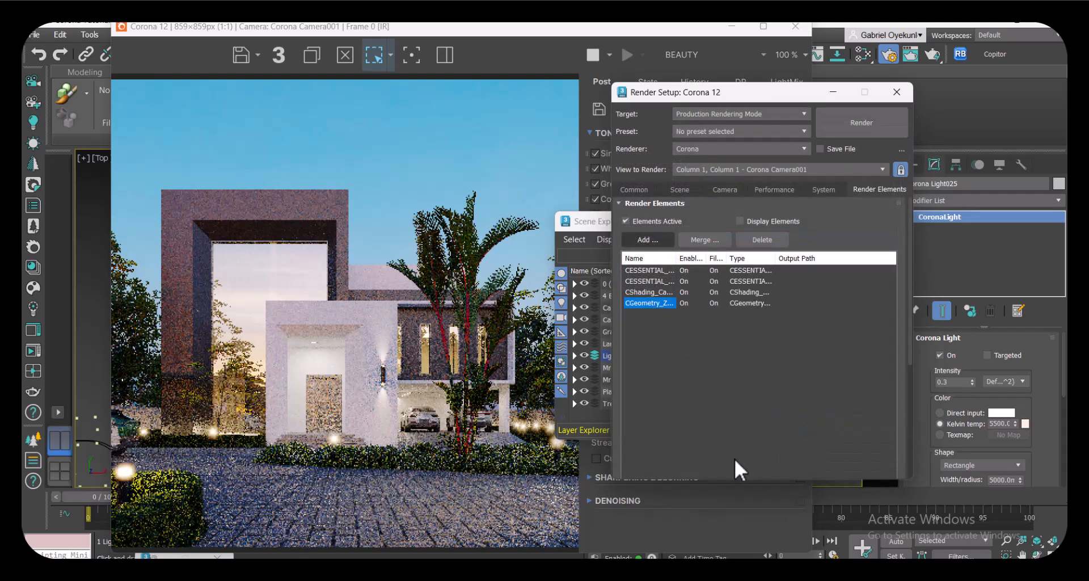
- Restart the interactive render and display the CGeometry_ZDepth pass in the frame buffer
left_click_drag(911, 322, 902, 448)
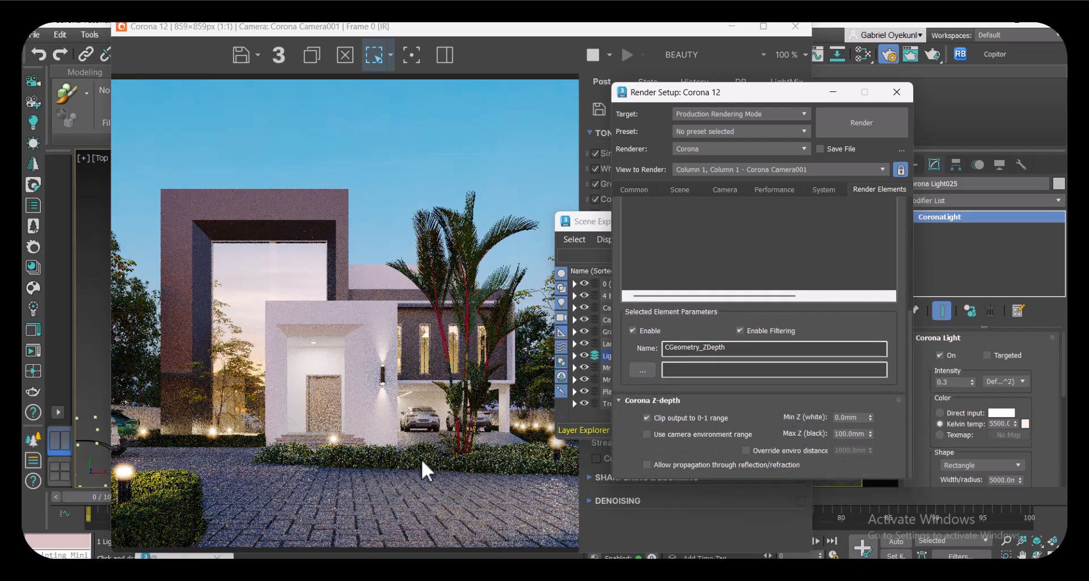
left_click_drag(734, 93, 230, 137)
left_click(766, 222)
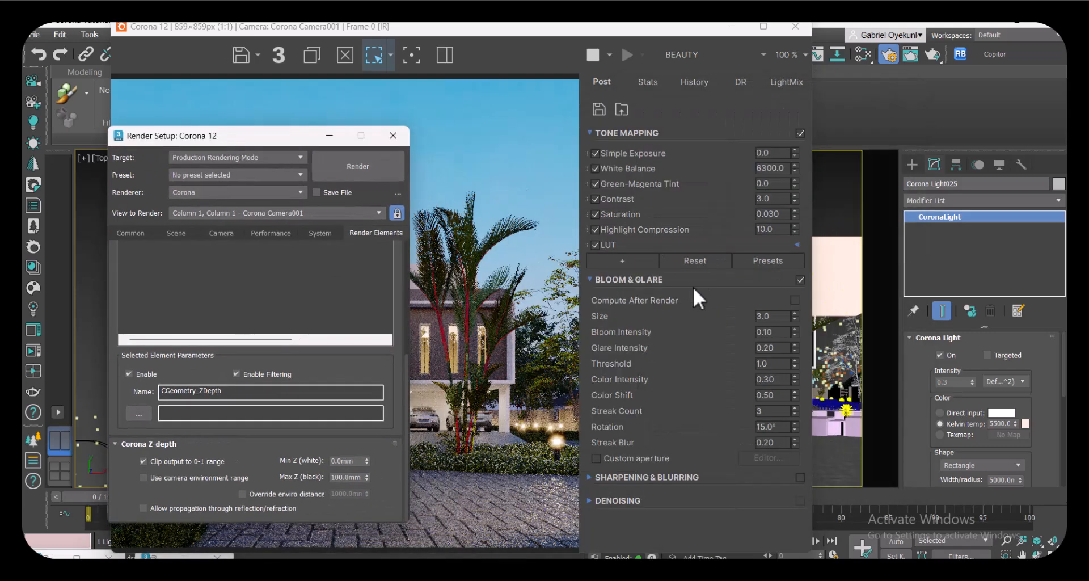
left_click(710, 59)
left_click(710, 60)
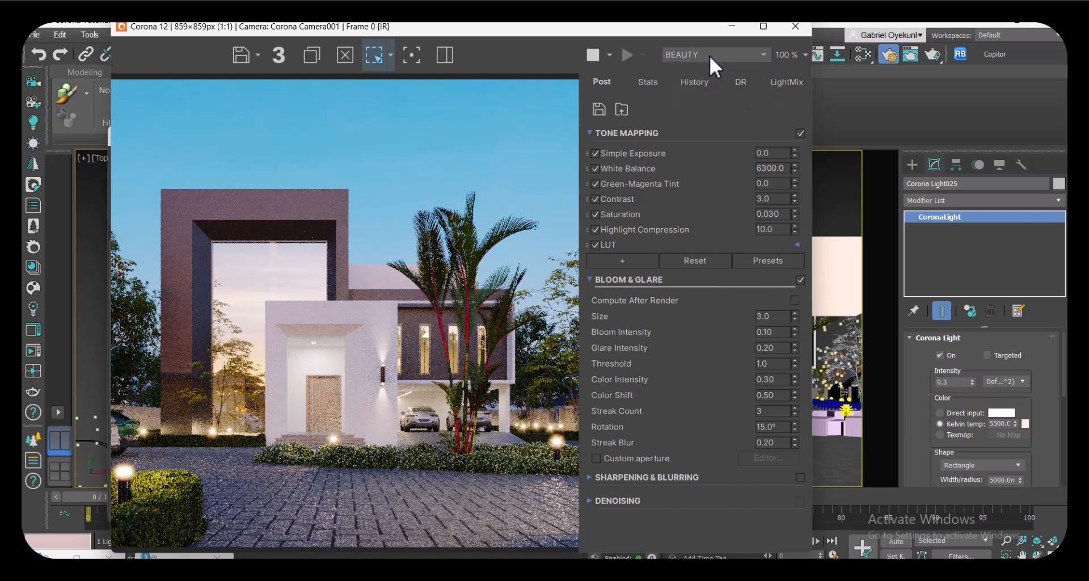
left_click(589, 55)
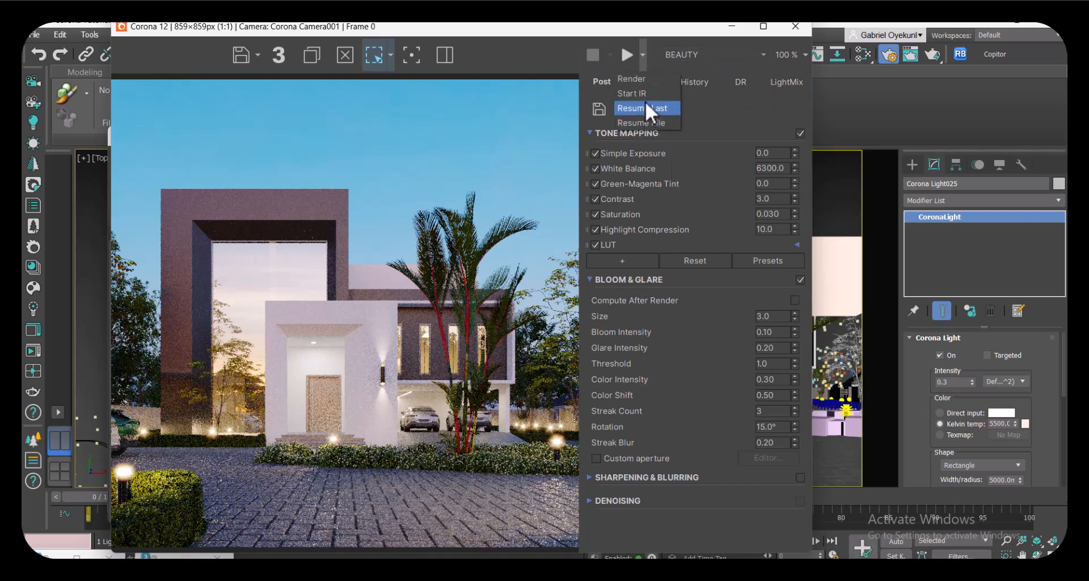
left_click(643, 94)
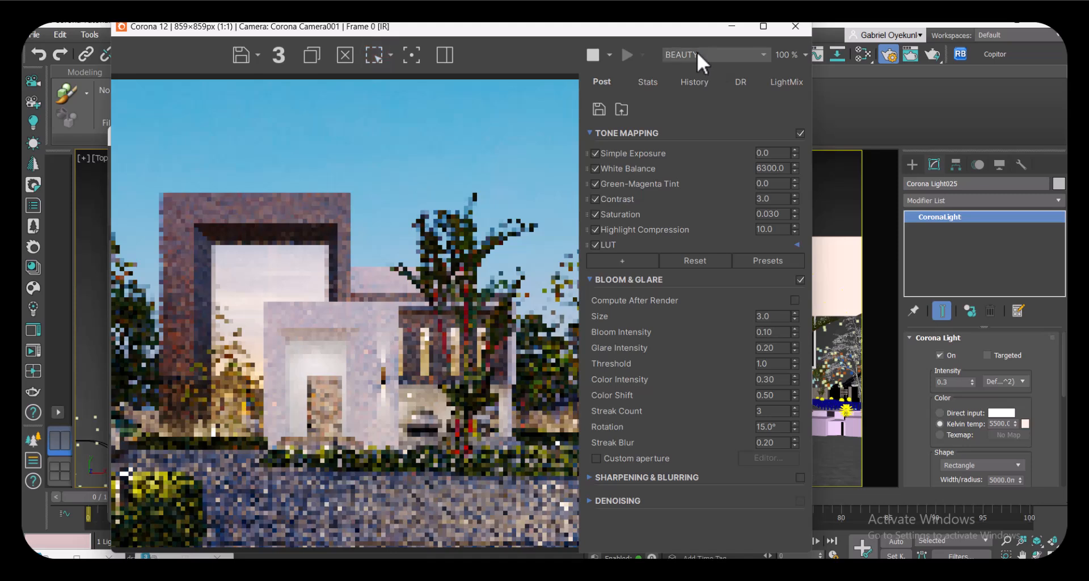
left_click(733, 52)
left_click(718, 118)
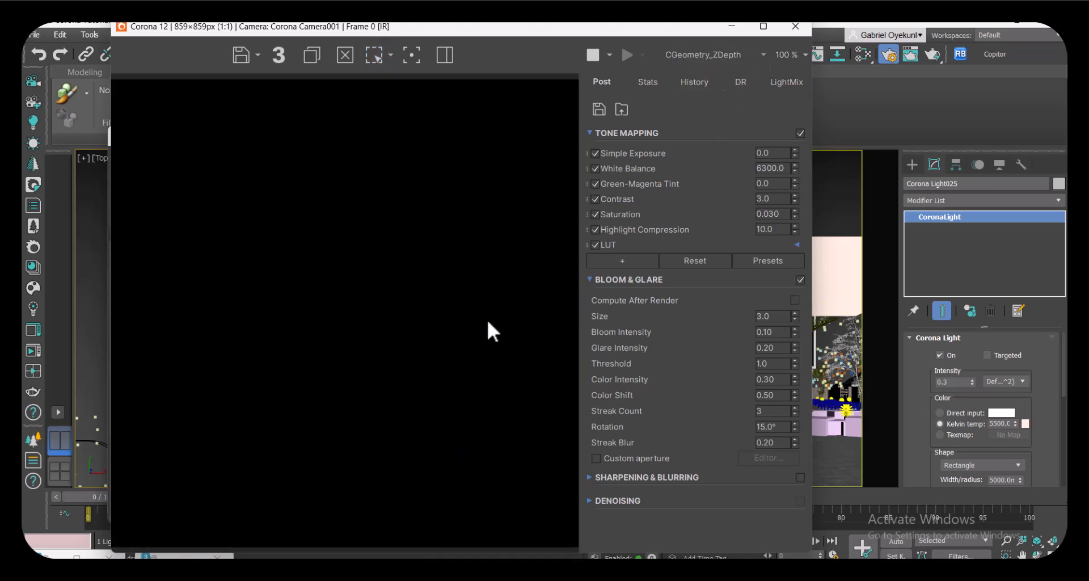
- Place the frame buffer and Render Setup beside the Top viewport to examine the Corona Z-depth parameters against the scene layout
left_click_drag(303, 34, 624, 48)
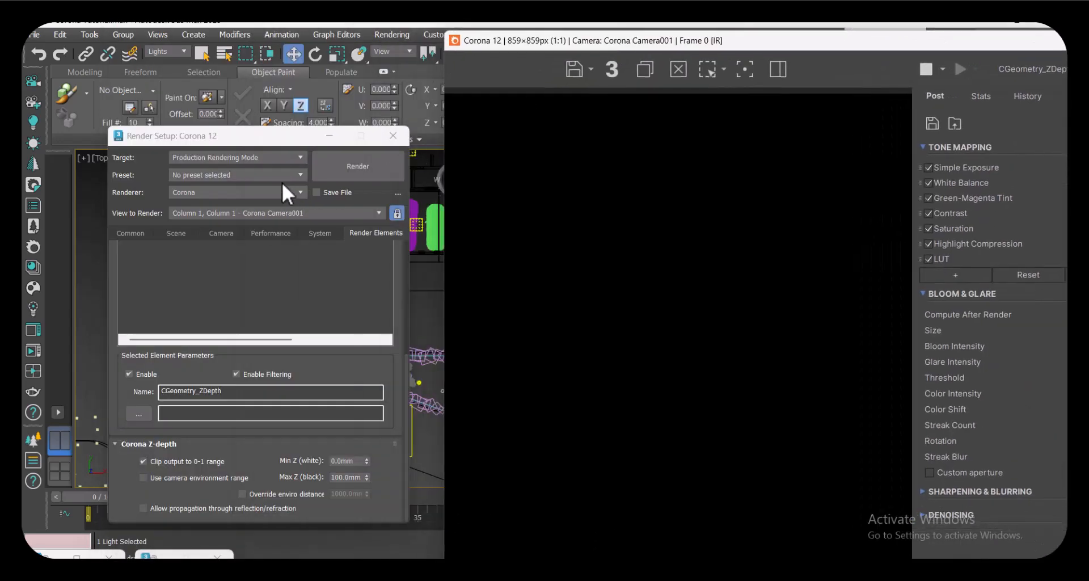
left_click_drag(247, 137, 469, 85)
scroll(142, 286, "down", 4)
scroll(225, 393, "up", 2)
scroll(238, 424, "up", 2)
scroll(224, 430, "down", 2)
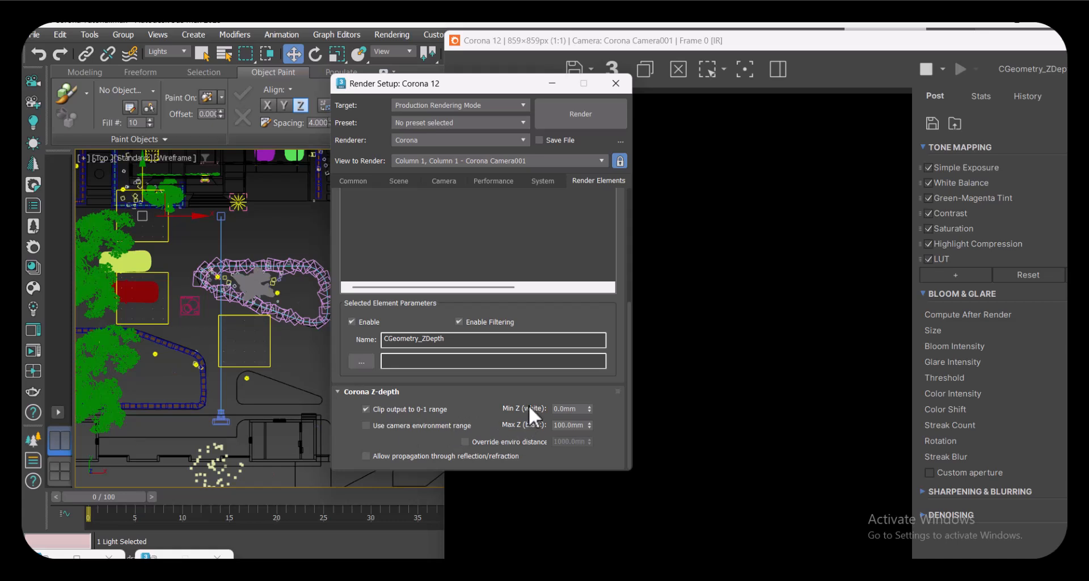
scroll(224, 420, "up", 3)
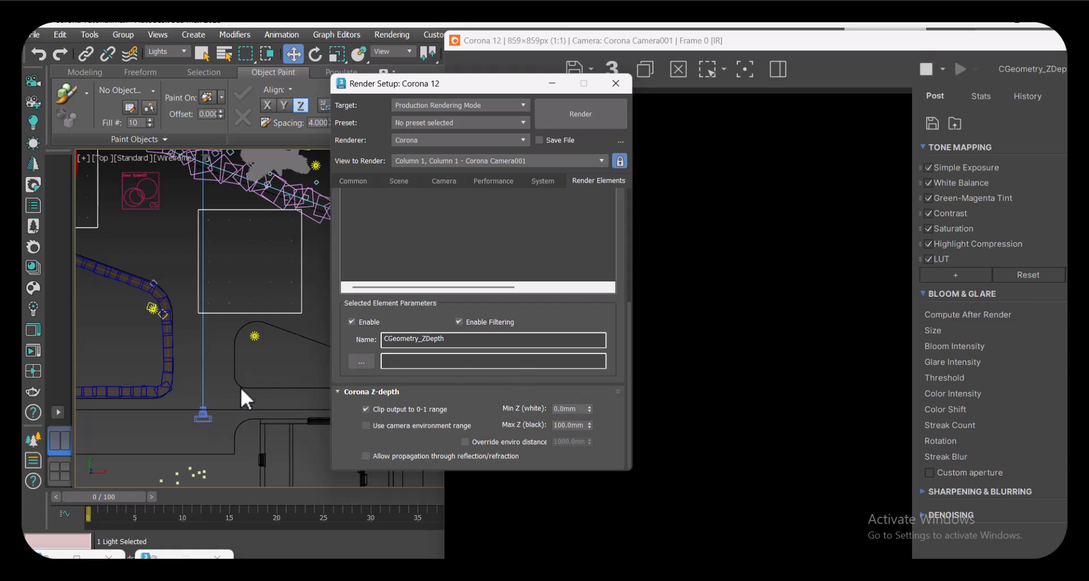
scroll(220, 446, "down", 5)
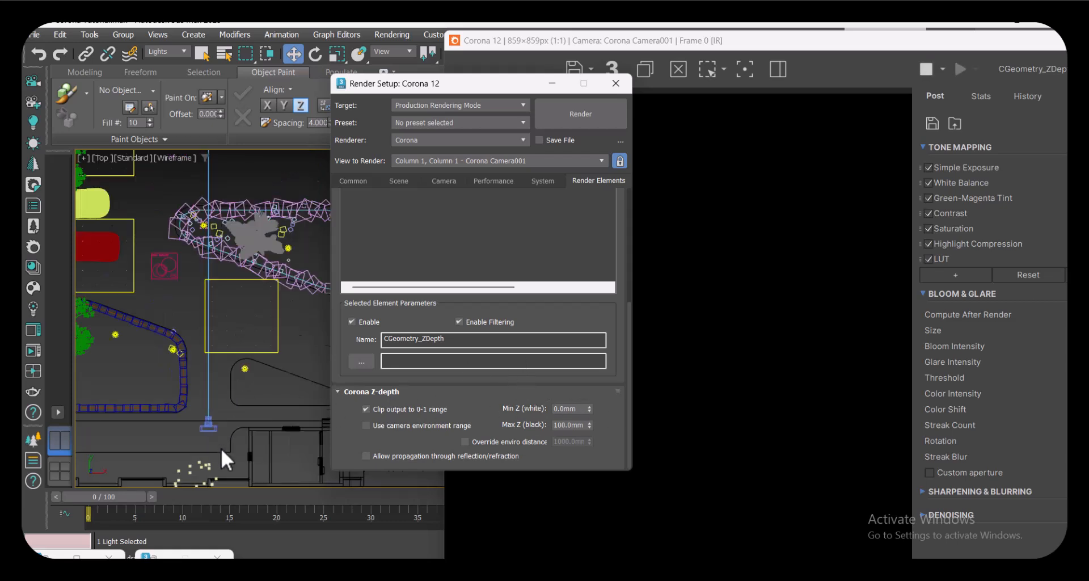
- Set the selection filter to All, select Corona Camera001 in the Top viewport, and check its target distance
left_click(162, 54)
left_click(160, 61)
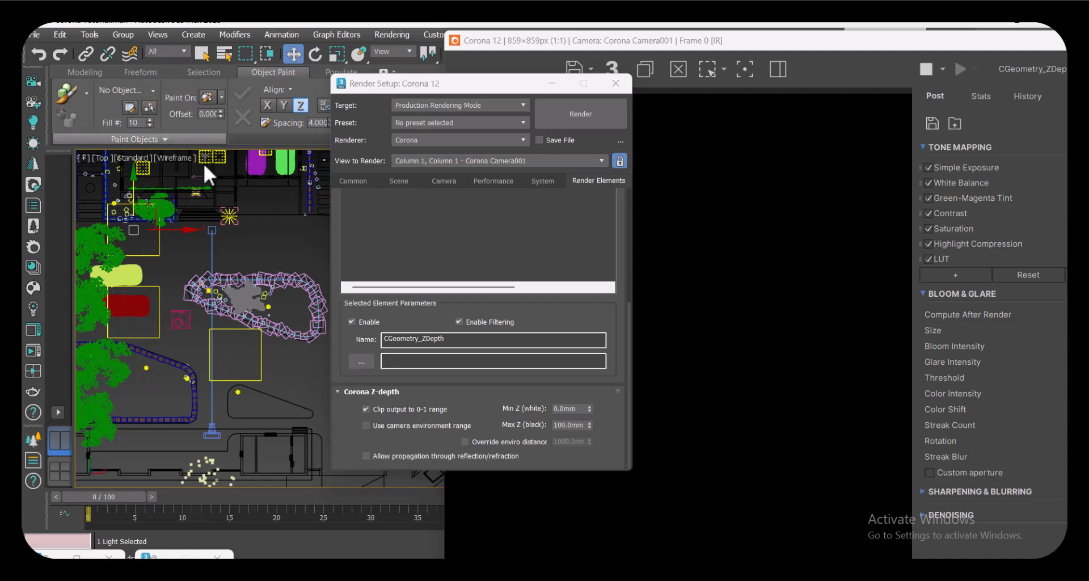
left_click(208, 434)
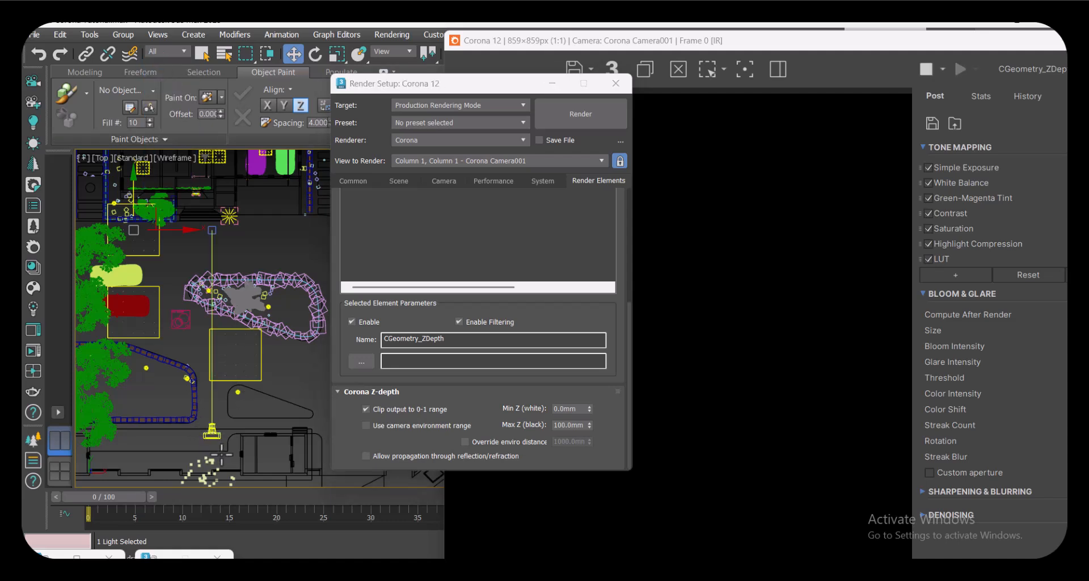
left_click(211, 434)
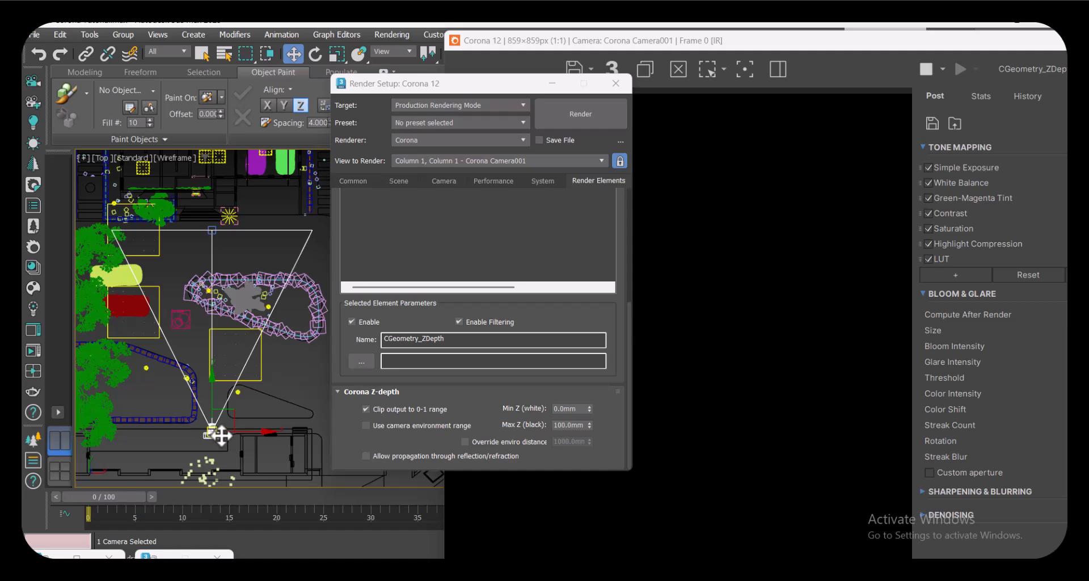
left_click_drag(853, 45, 448, 104)
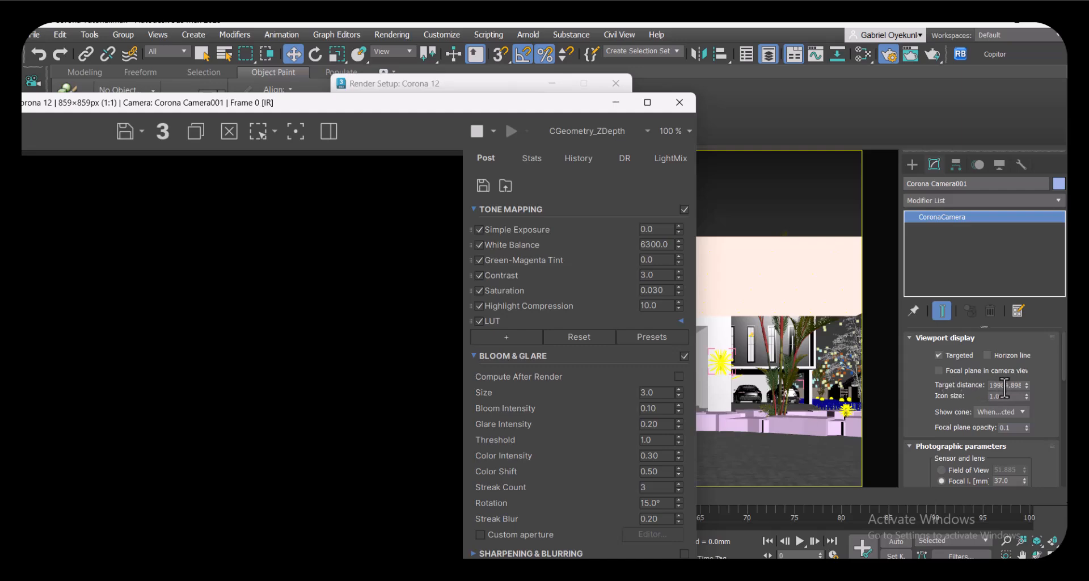
left_click_drag(333, 100, 800, 135)
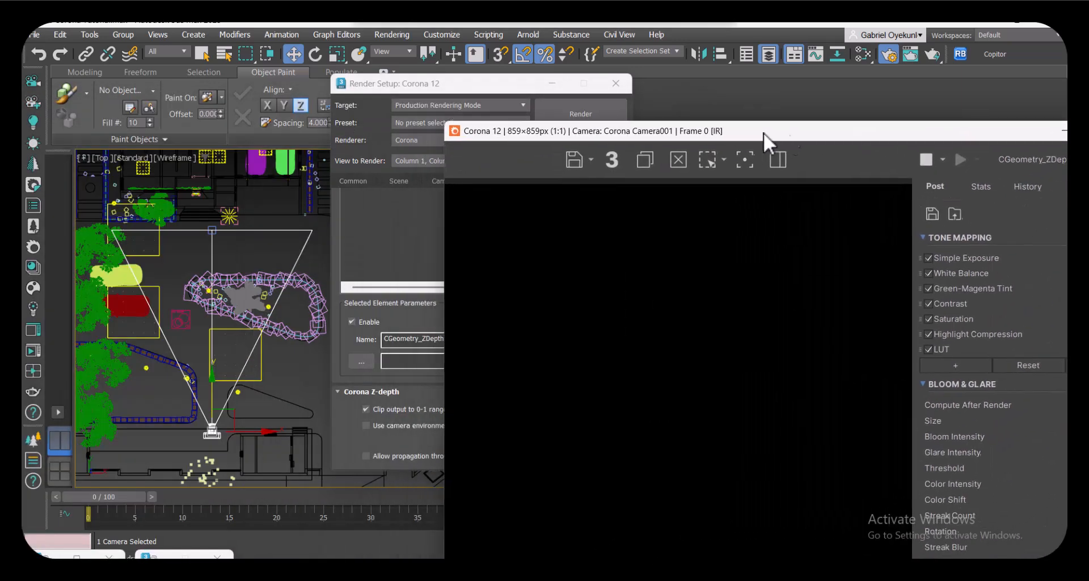
- Try a Z-depth Max Z (black) of 500 mm and check the depth pass in the frame buffer
left_click_drag(436, 85, 380, 81)
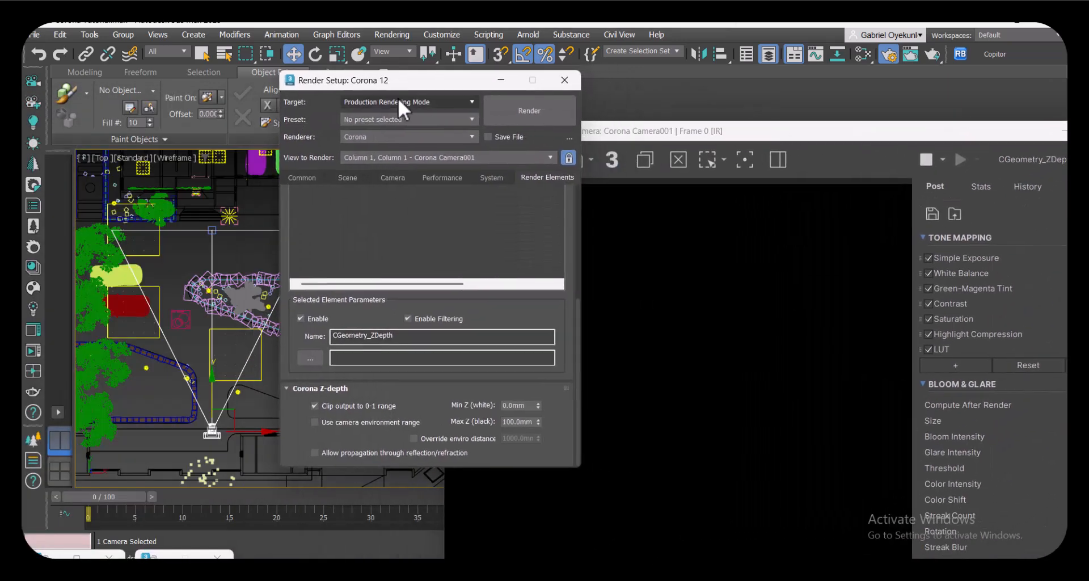
double_click(513, 422)
type("500")
key("Return")
left_click(691, 129)
left_click_drag(691, 128, 743, 26)
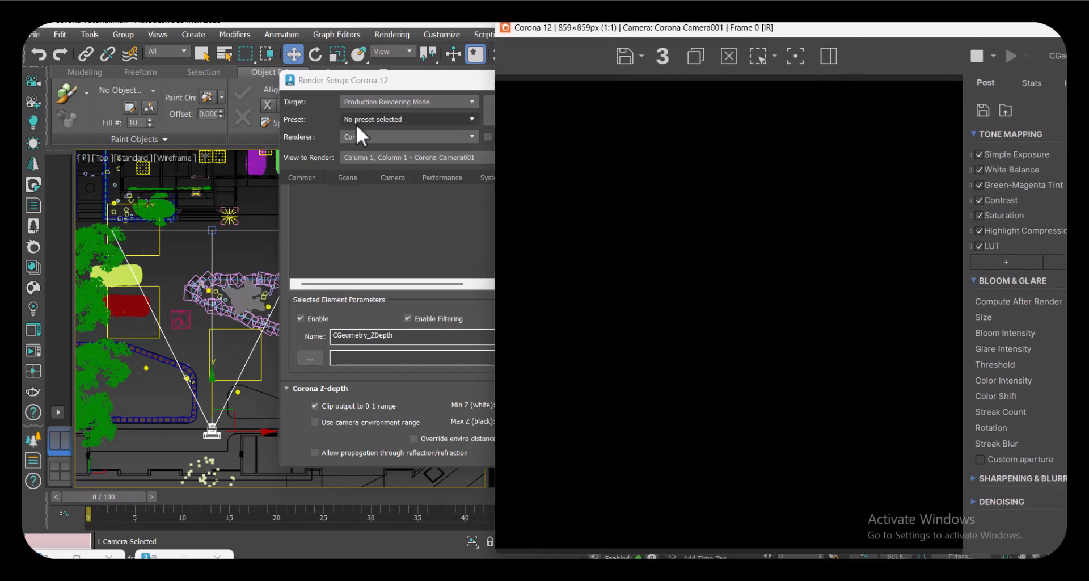
- Try a higher Z-depth Max Z (black) value of 5000 mm and watch the depth pass
left_click_drag(366, 80, 237, 87)
double_click(384, 428)
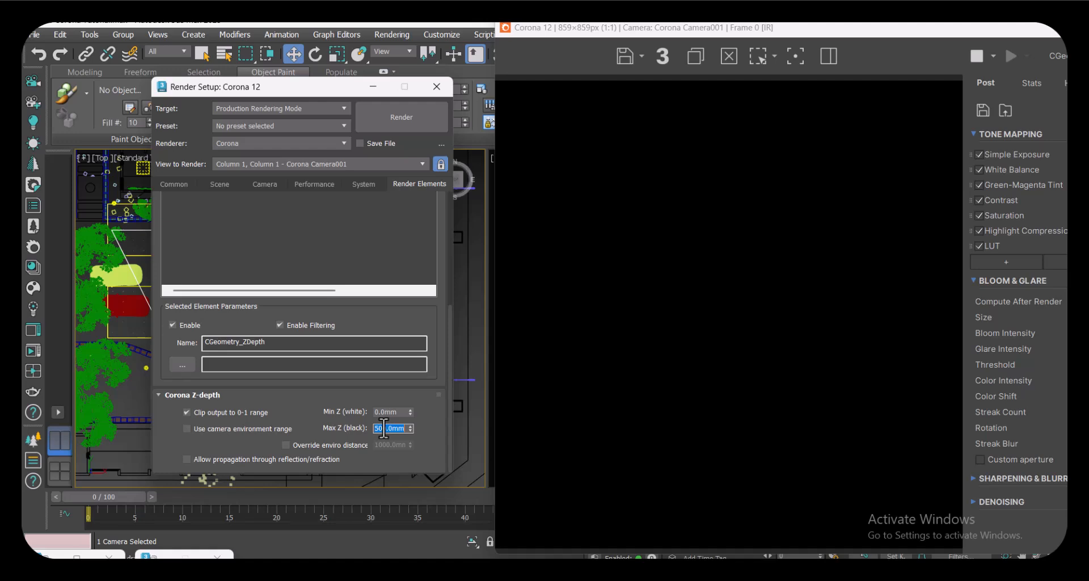
type("10")
key("Return")
type("500")
key("Return")
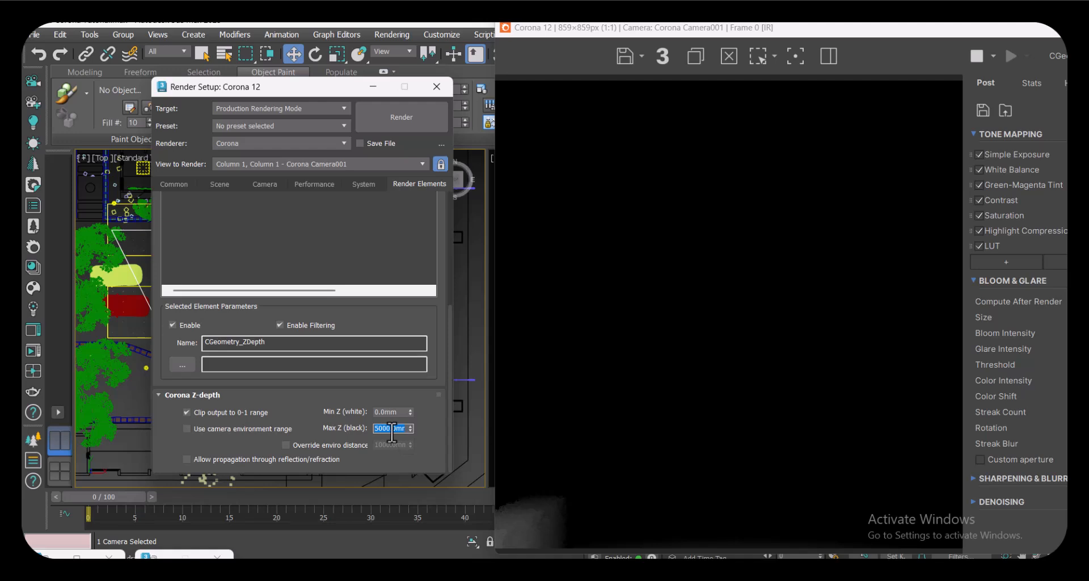
- Try Max Z (black) values of 15000 mm and 25000 mm for the Z-depth element
type("1500")
key("Return")
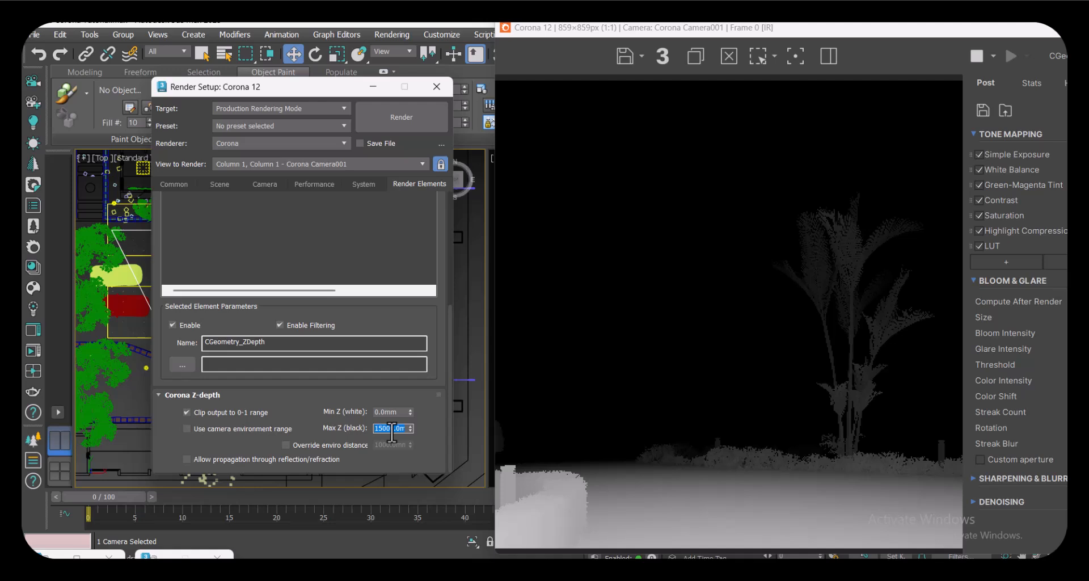
type("2500")
key("Return")
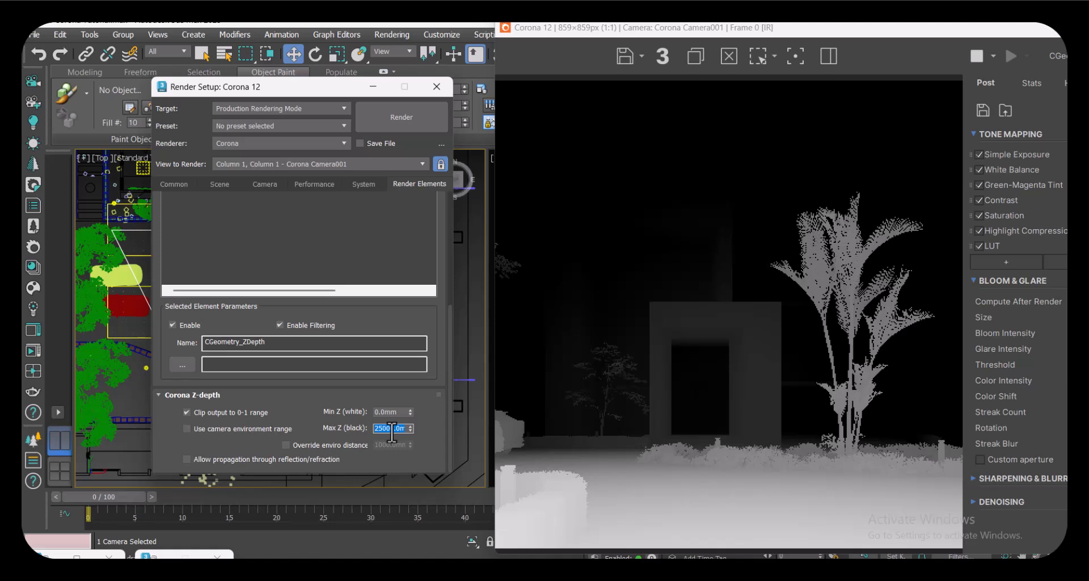
- Test a Z-depth Max Z (black) of 45000 mm, and finally set it to 50000 mm
type("4500")
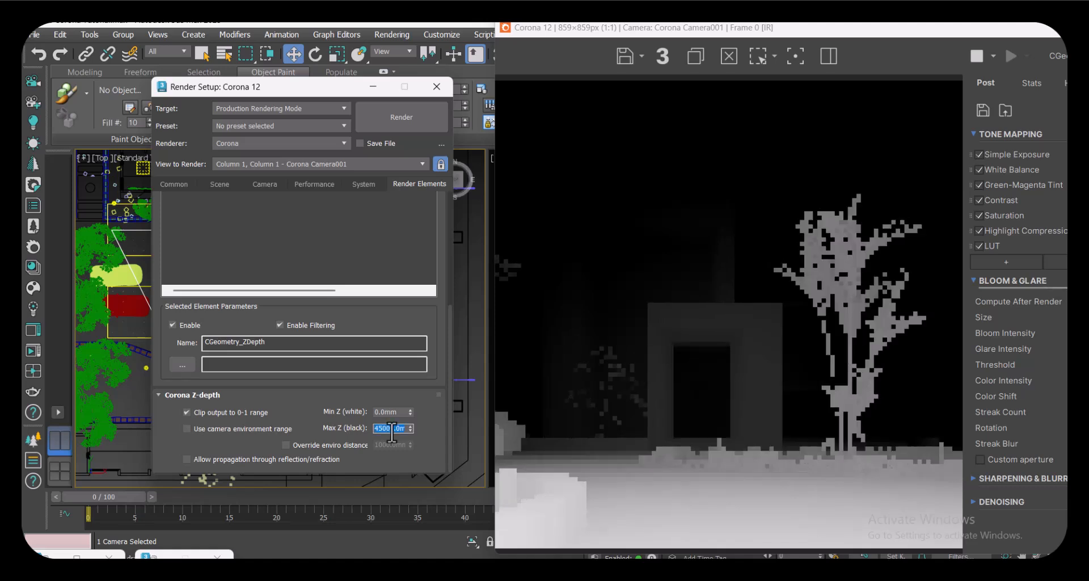
key("Return")
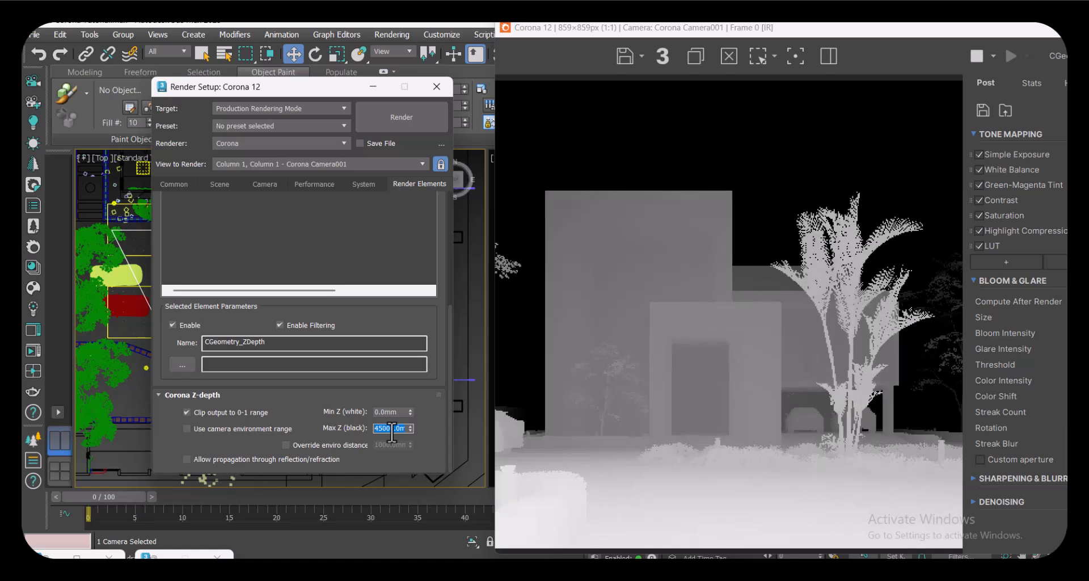
type("5000")
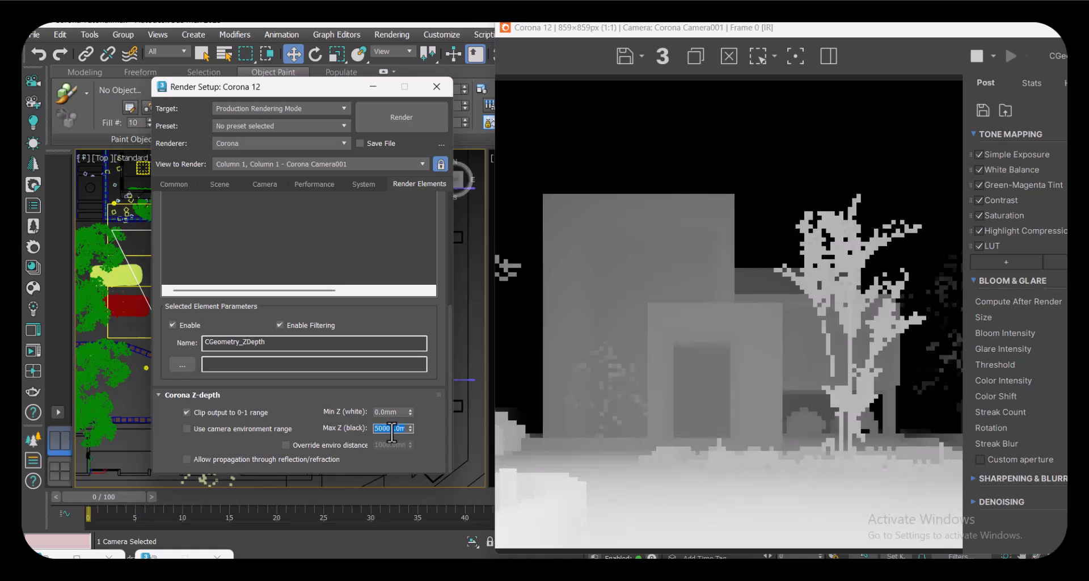
key("Return")
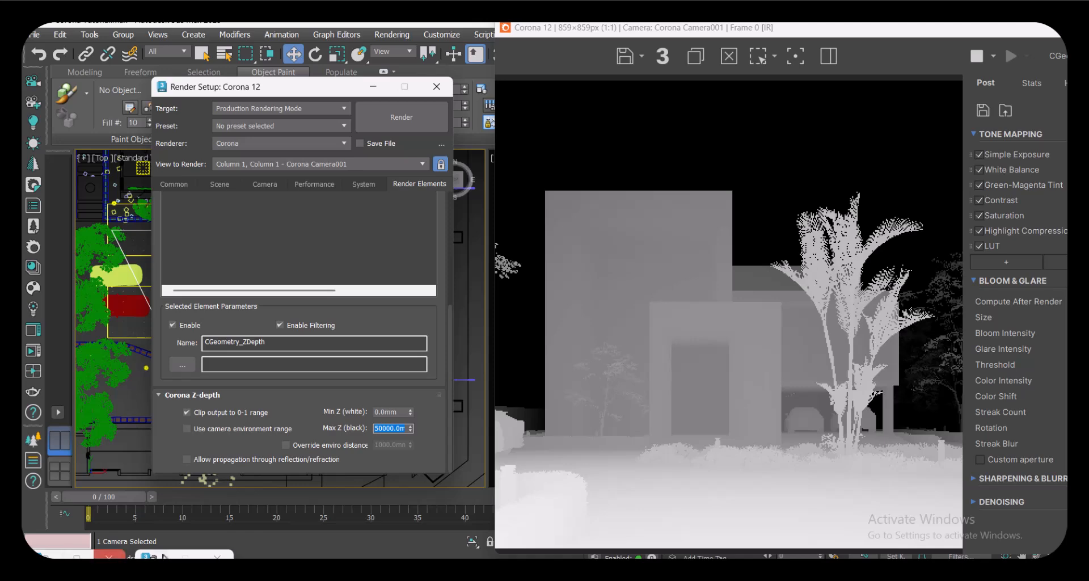
- Switch the frame buffer back to the BEAUTY pass and inspect the entrance and tall frame wall up close
left_click_drag(913, 28, 689, 52)
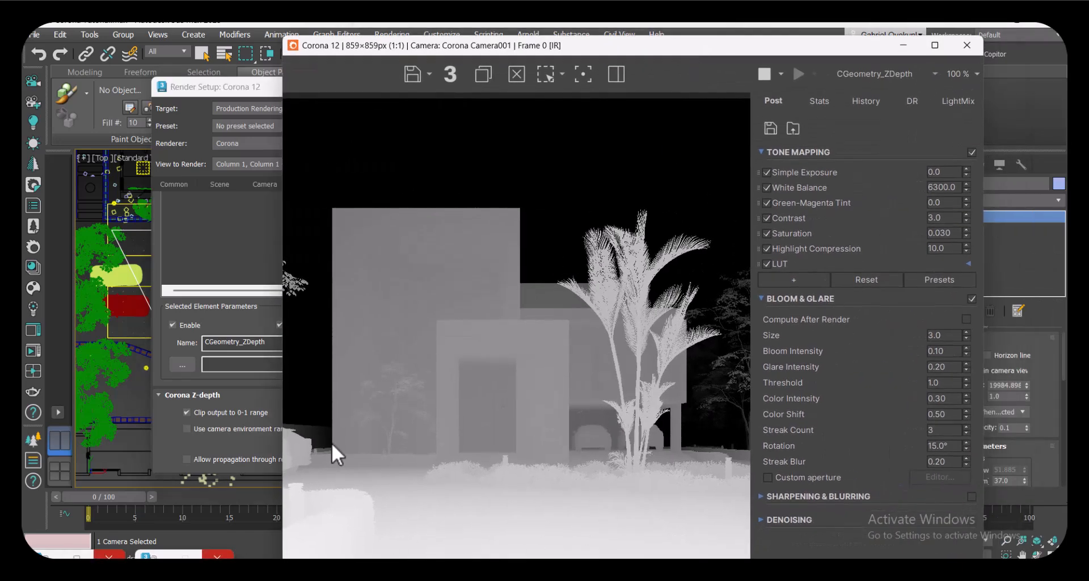
left_click(869, 76)
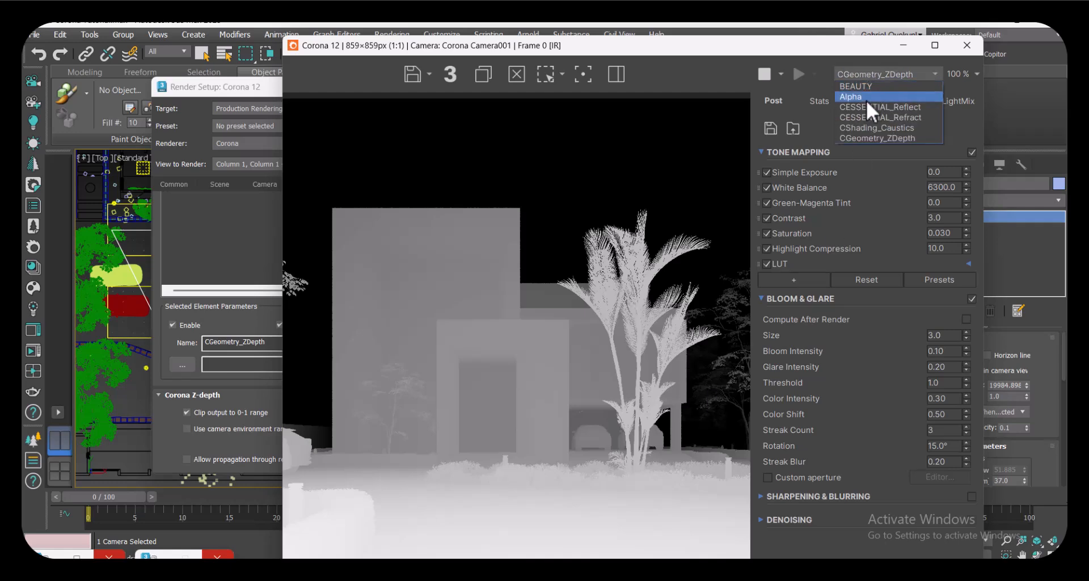
left_click(864, 85)
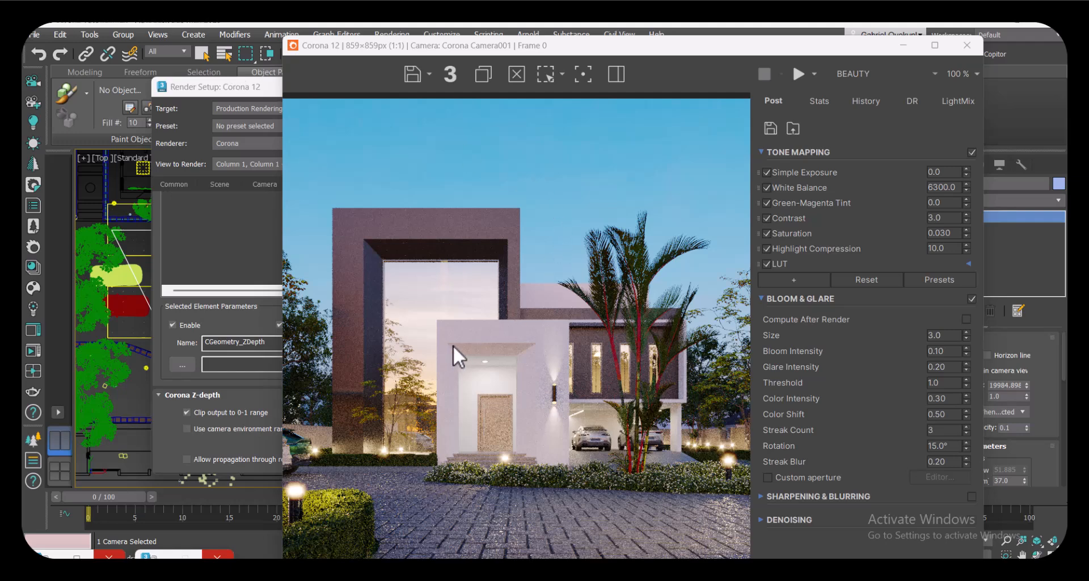
scroll(346, 418, "up", 1)
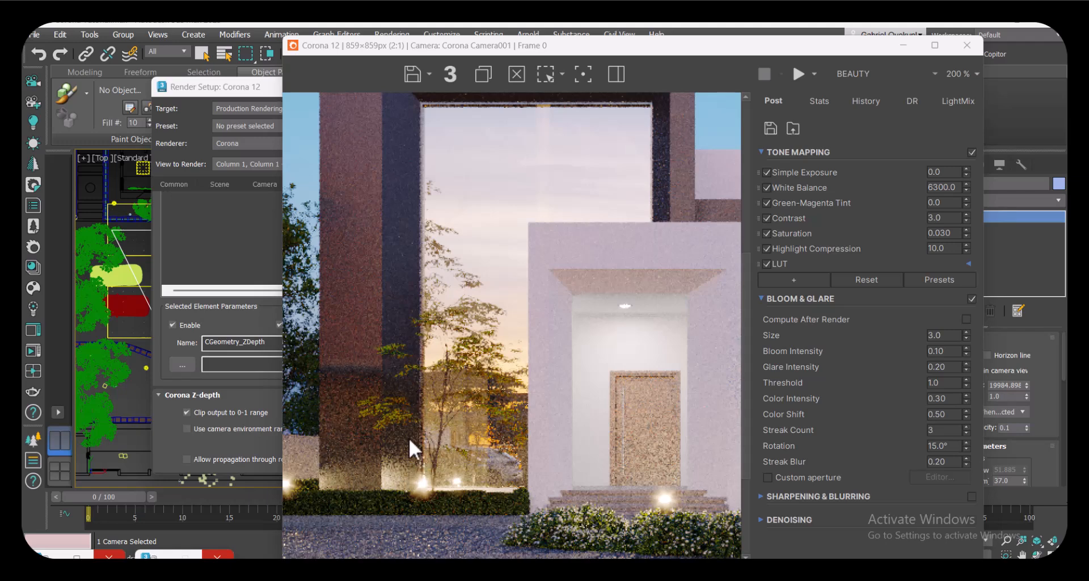
scroll(494, 332, "down", 1)
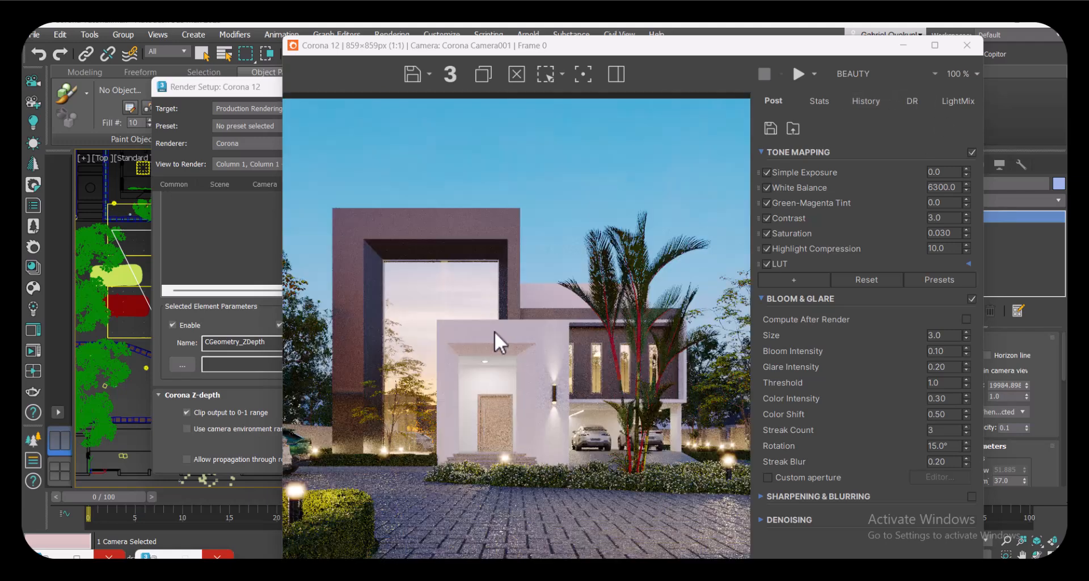
- Restart the interactive render and limit it to a region around the base of the tall frame wall and small tree
left_click(814, 72)
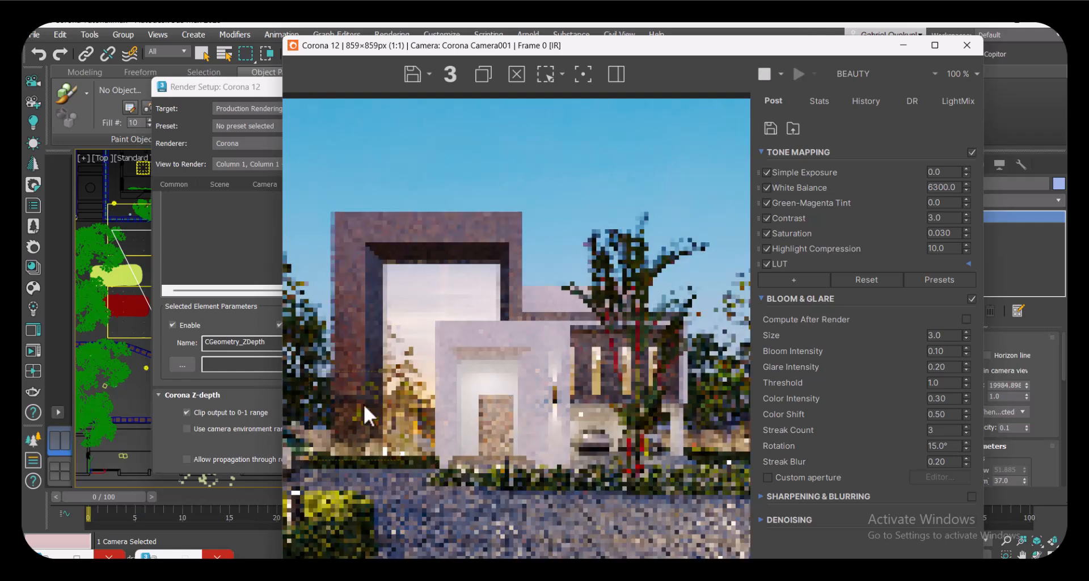
left_click(546, 75)
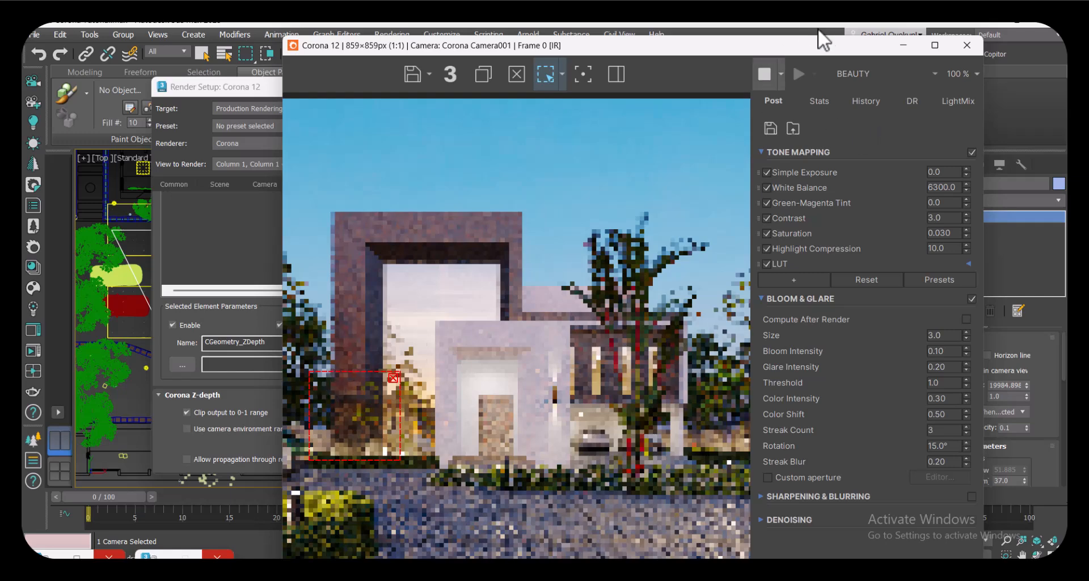
- Select the large rectangular fill light in front of the upper facade and disable Occlude other lights in its visibility options
left_click_drag(805, 48, 536, 65)
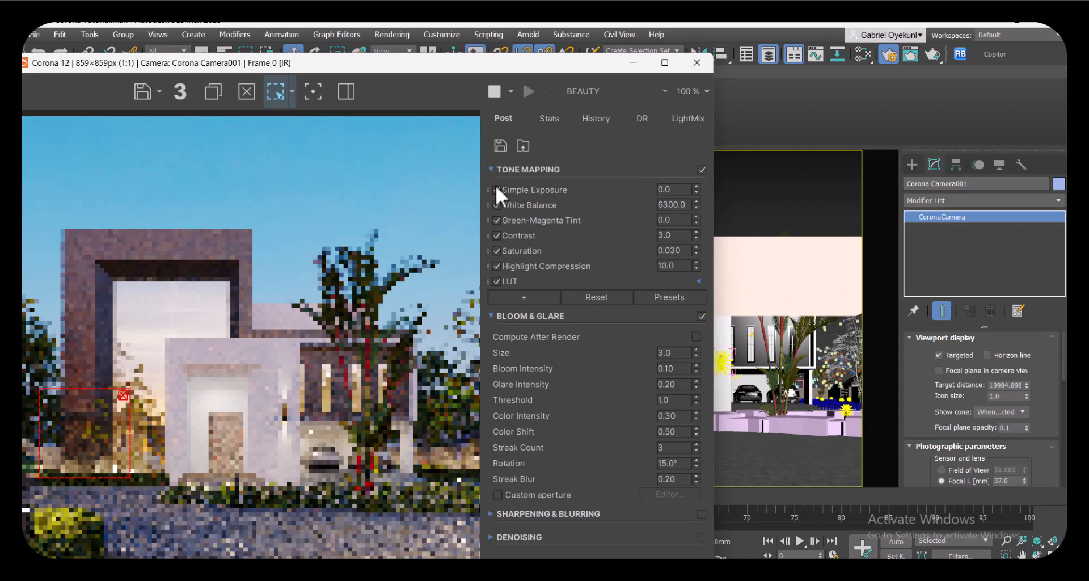
left_click(778, 260)
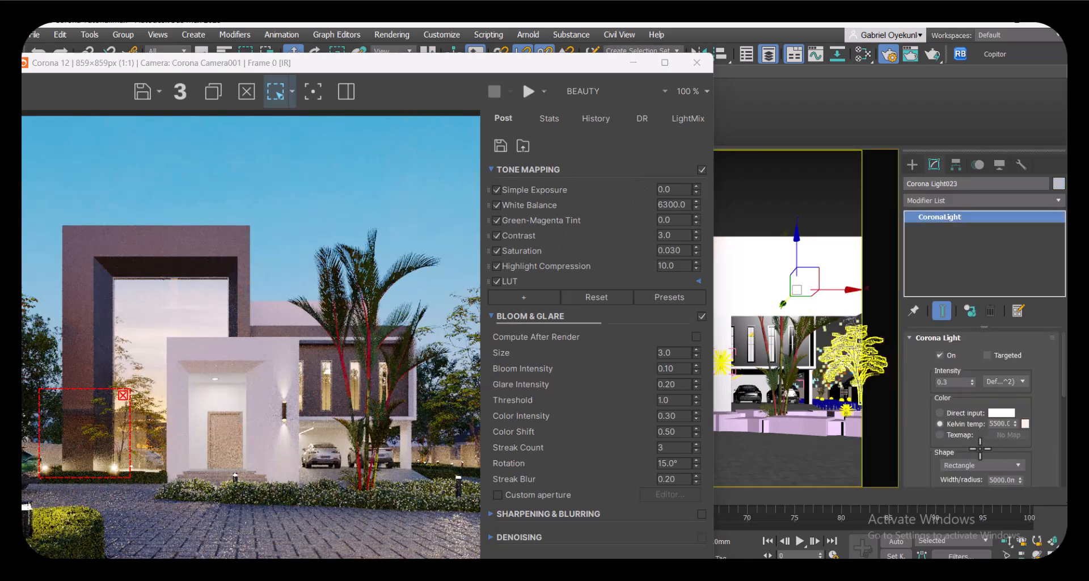
left_click_drag(924, 436, 920, 298)
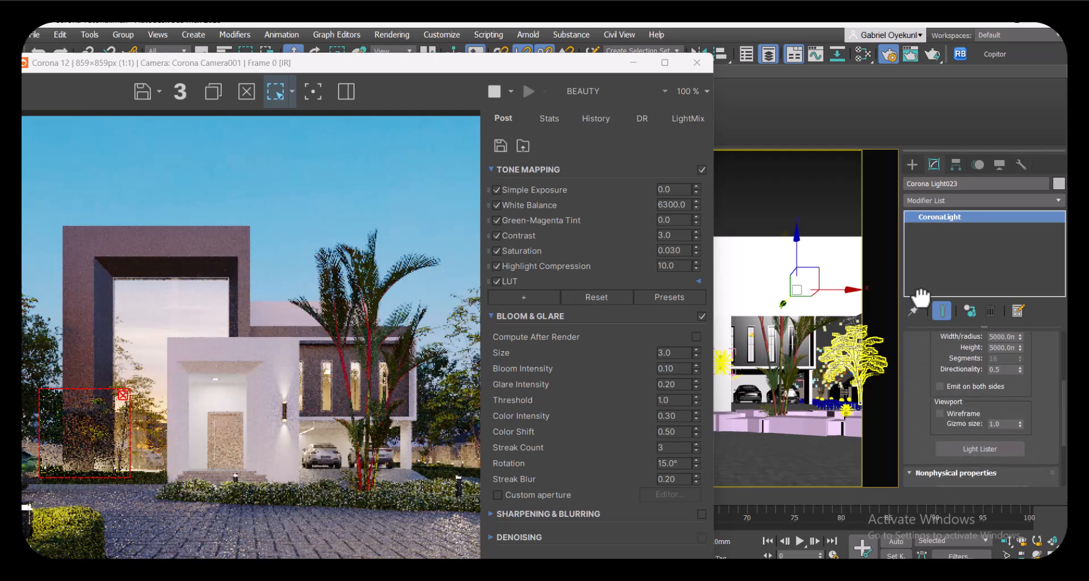
scroll(911, 413, "down", 3)
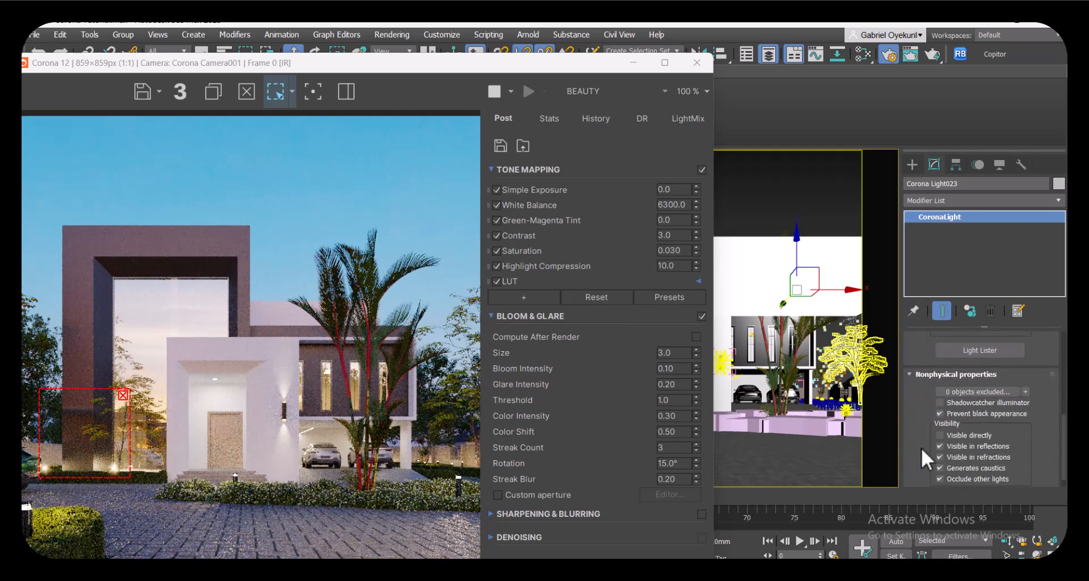
left_click_drag(921, 447, 923, 422)
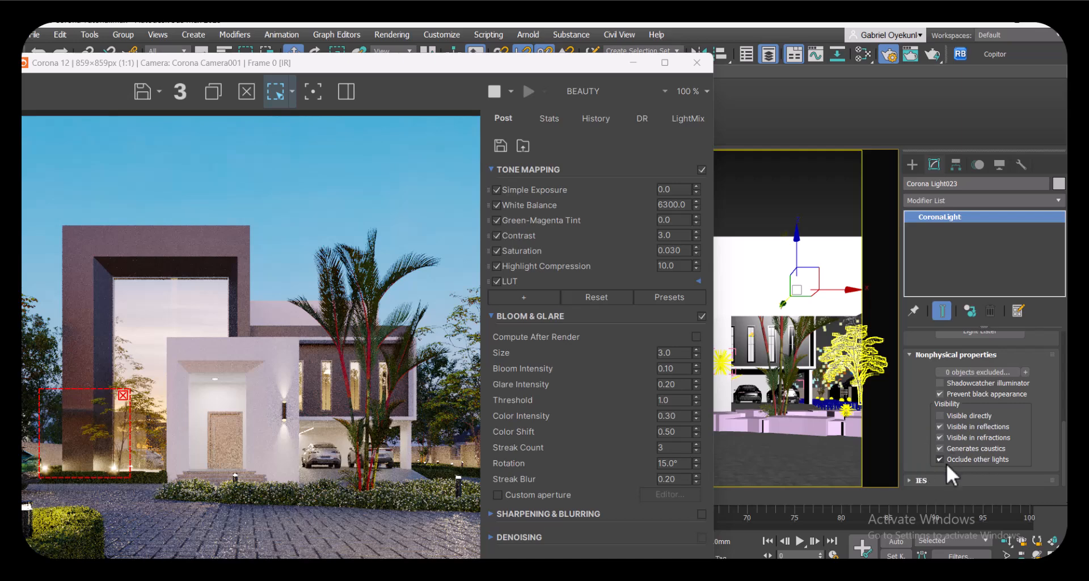
mouse_move(941, 458)
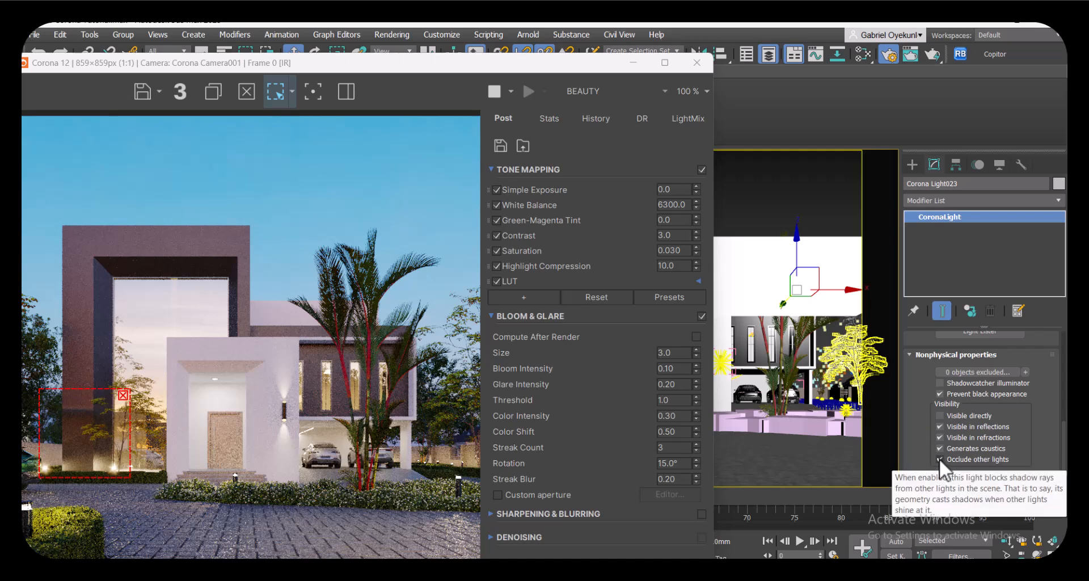
left_click(940, 459)
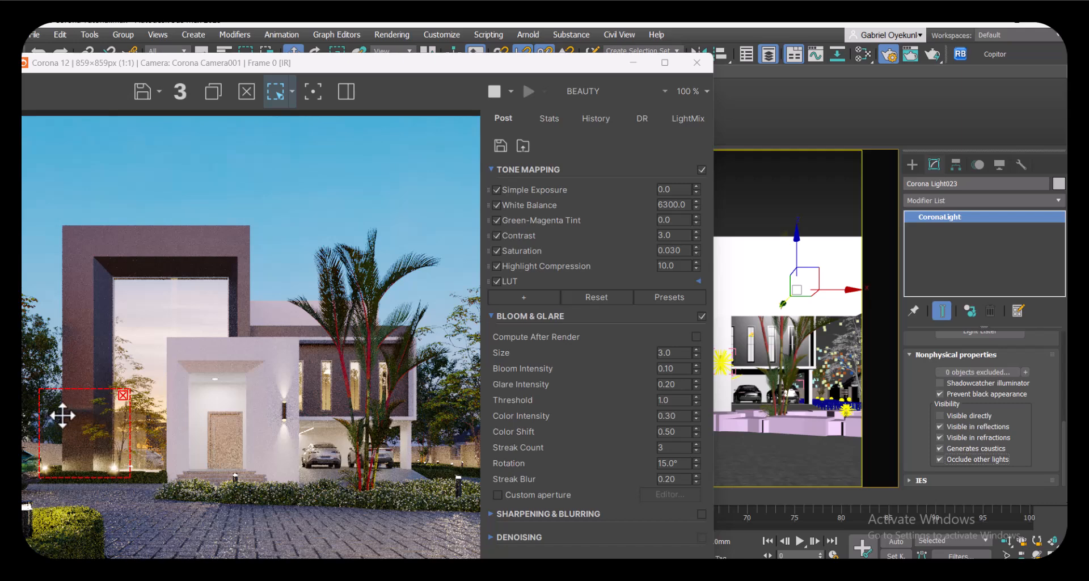
left_click(939, 459)
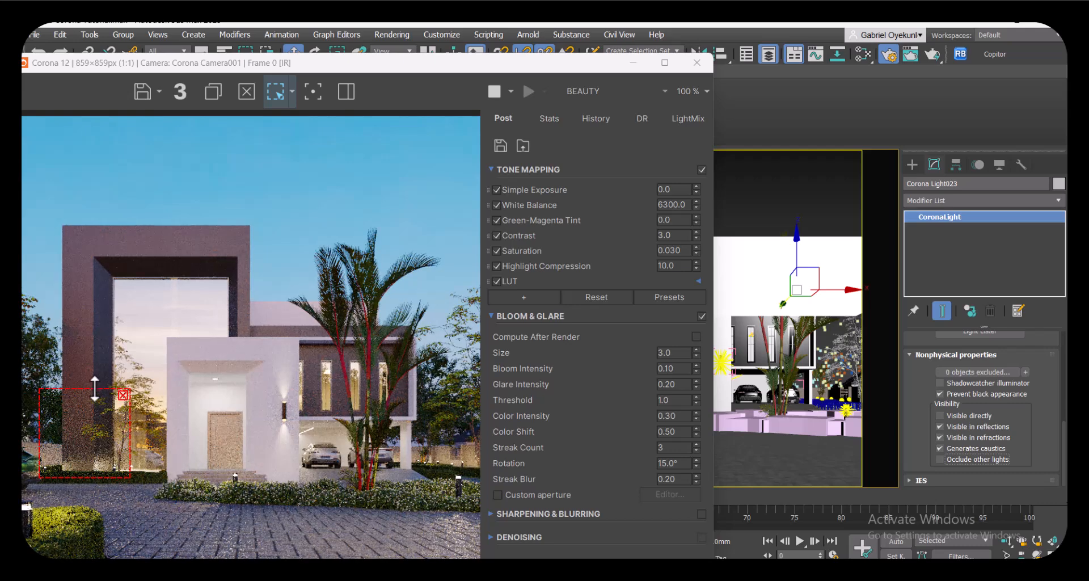
- Clear the render region, stop the interactive render and start a full production render
left_click(123, 395)
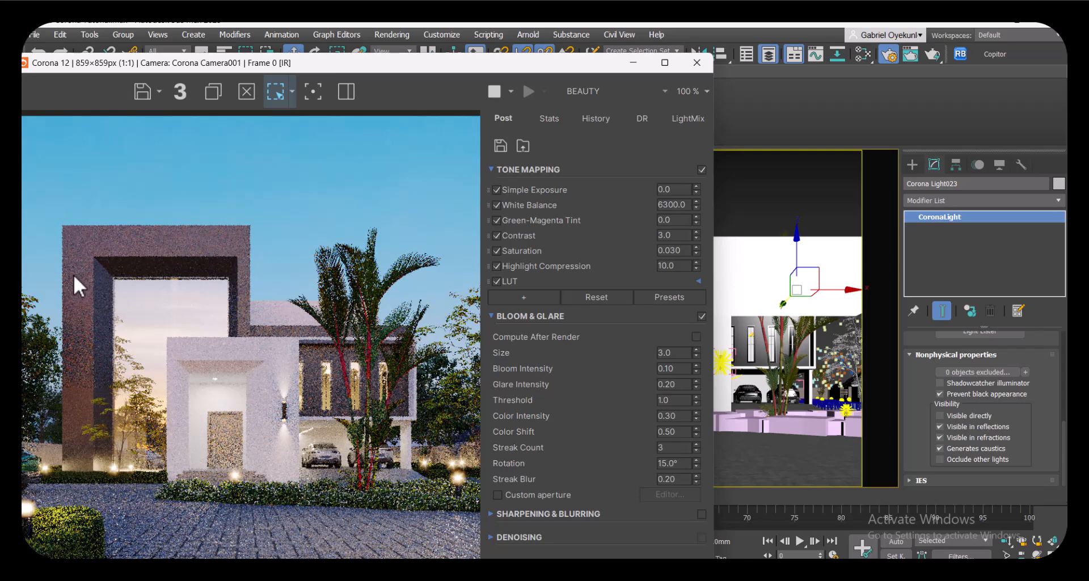
left_click_drag(283, 63, 448, 43)
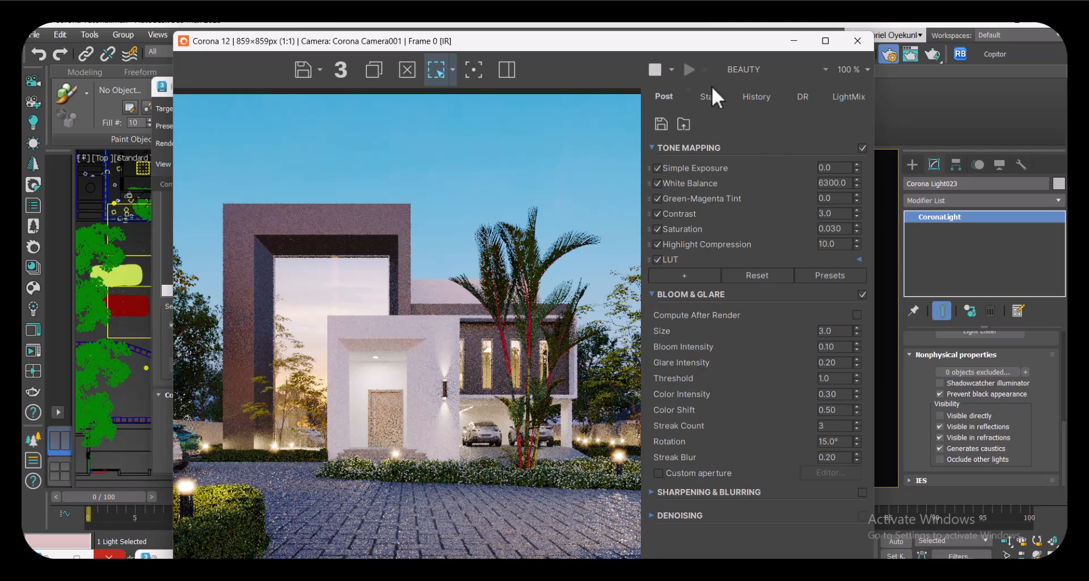
left_click(654, 70)
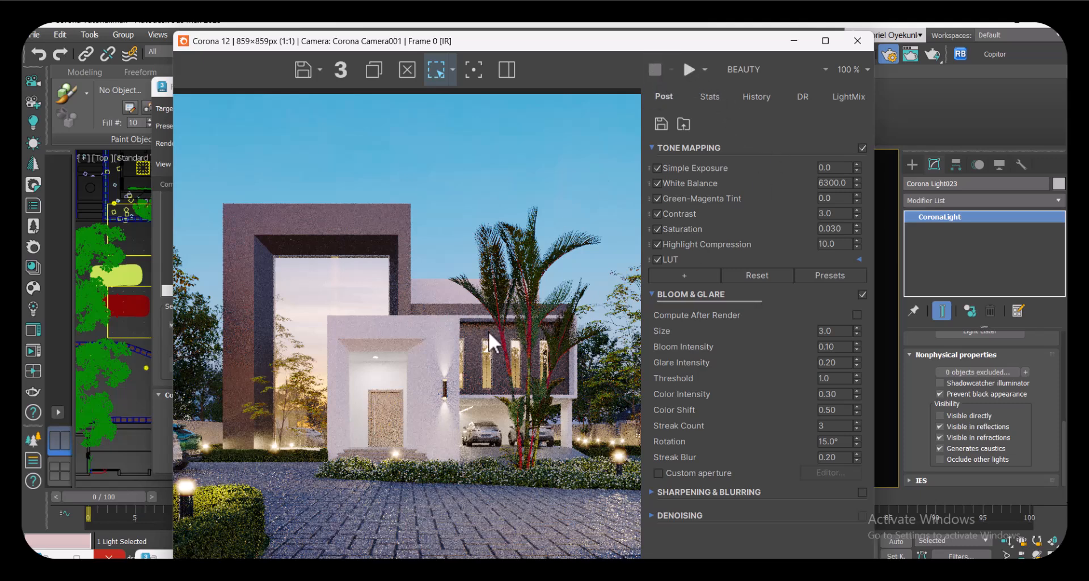
left_click(689, 69)
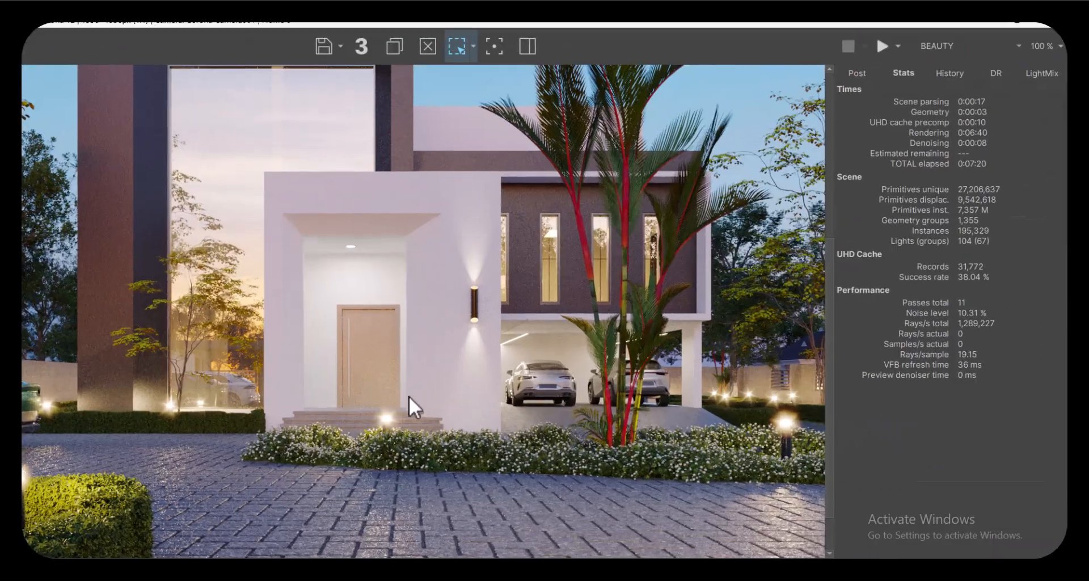
- Close Render Setup and limit the selection filter to Lights around the carport in the top view
scroll(553, 335, "up", 1)
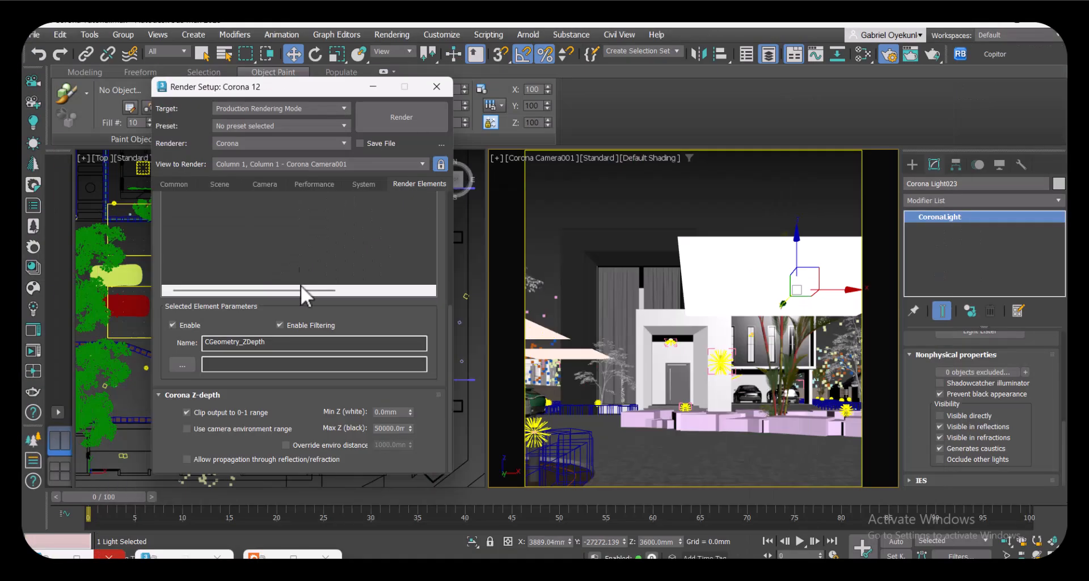
left_click(424, 85)
middle_click_drag(326, 310, 392, 526)
scroll(355, 438, "up", 2)
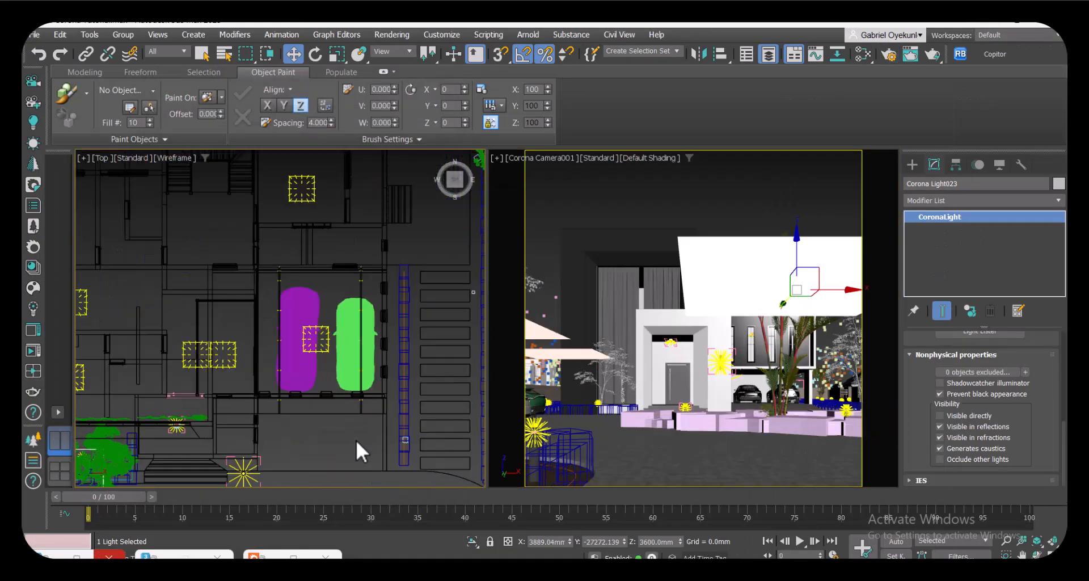
left_click(152, 51)
left_click(157, 86)
scroll(340, 265, "up", 2)
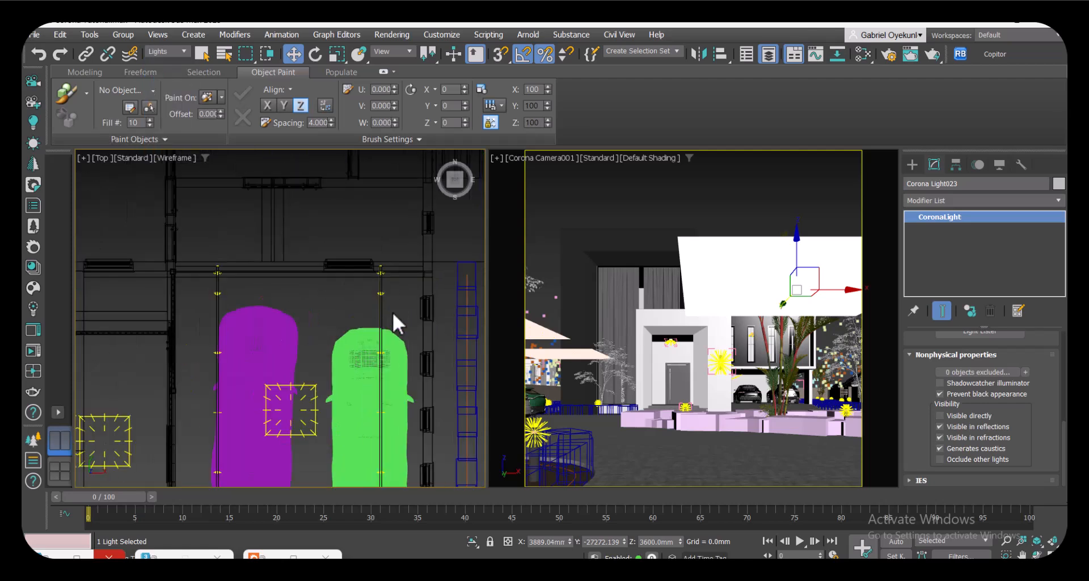
- Select the four carport strip lights and move them up toward the carport ceiling in the front view
left_click_drag(240, 263, 206, 253)
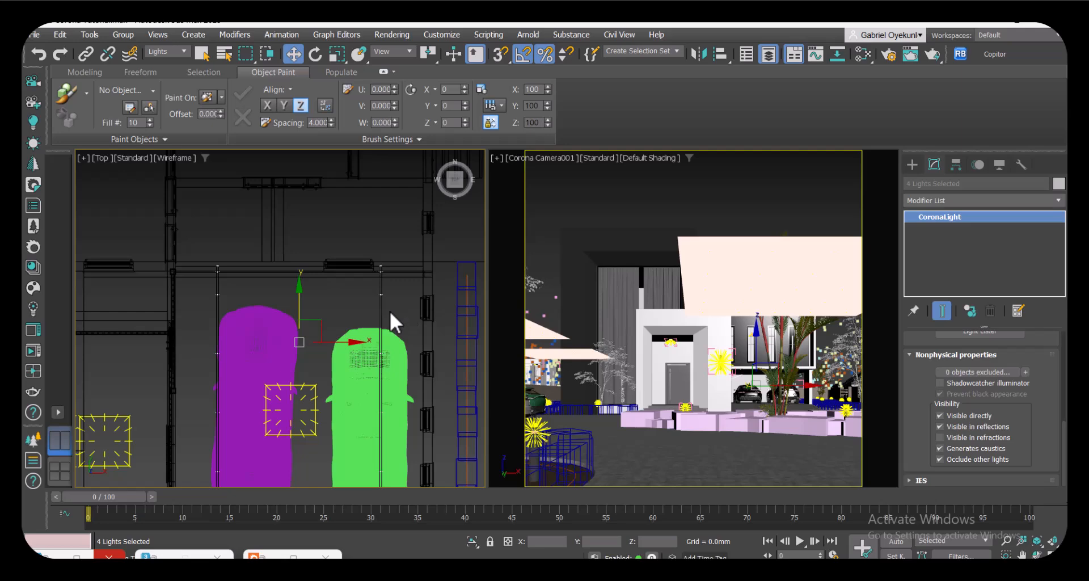
key("f")
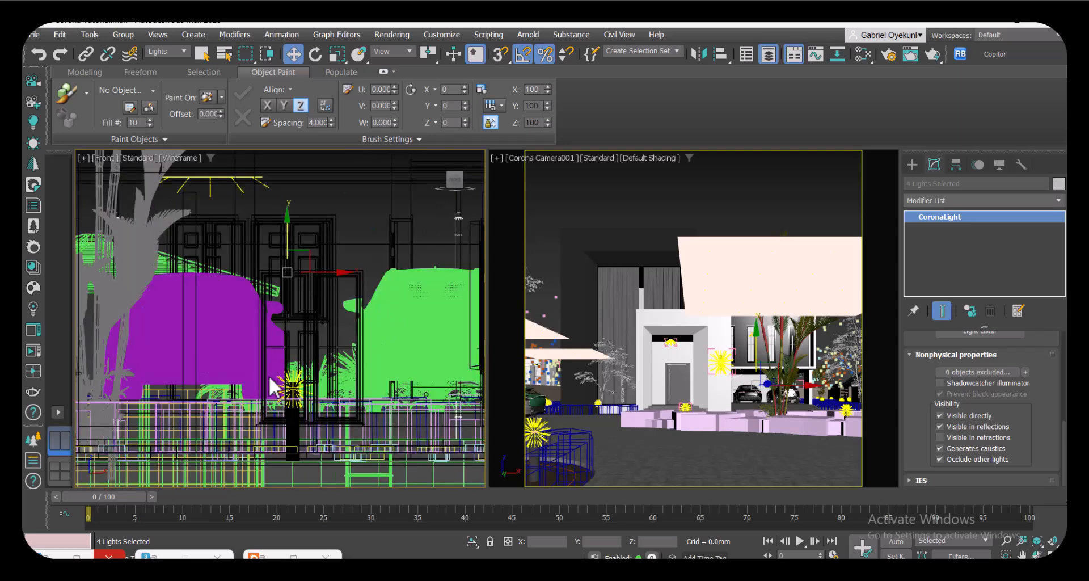
scroll(279, 295, "up", 2)
scroll(288, 315, "down", 4)
scroll(426, 232, "up", 5)
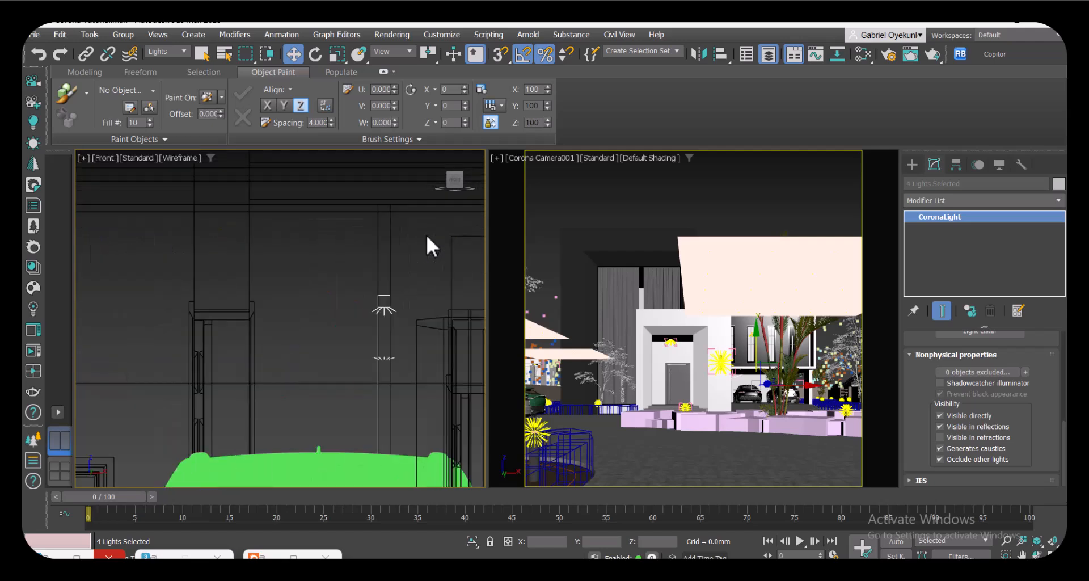
scroll(397, 310, "down", 3)
scroll(393, 365, "up", 5)
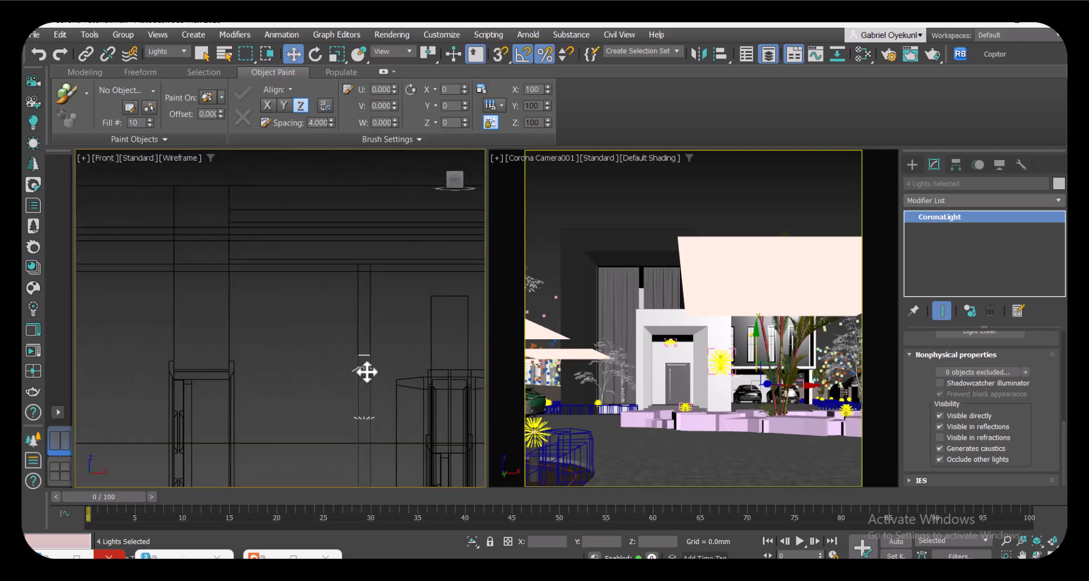
left_click_drag(365, 365, 377, 275)
scroll(376, 289, "down", 5)
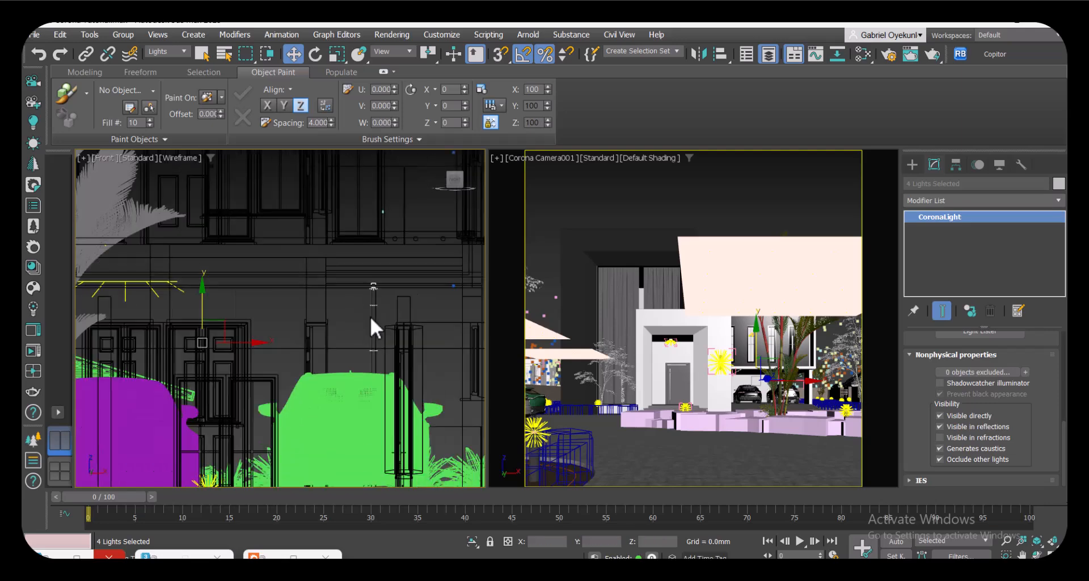
- Deselect the carport lights and save the scene
left_click(325, 297)
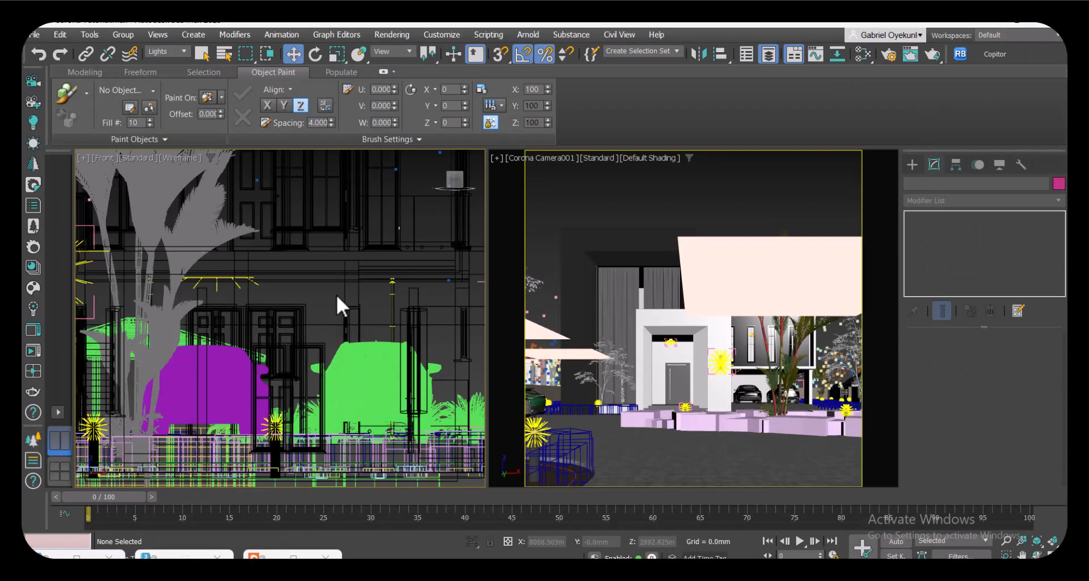
middle_click_drag(337, 296, 341, 313)
key("ctrl+s")
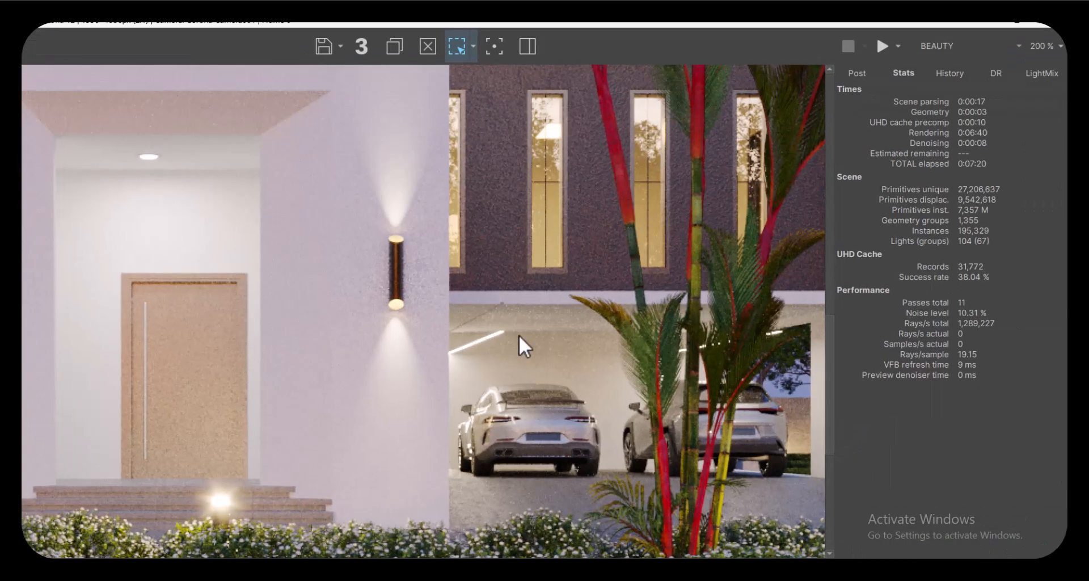
- Check the finished production image and continue it with the Resume Last render option
scroll(519, 334, "down", 1)
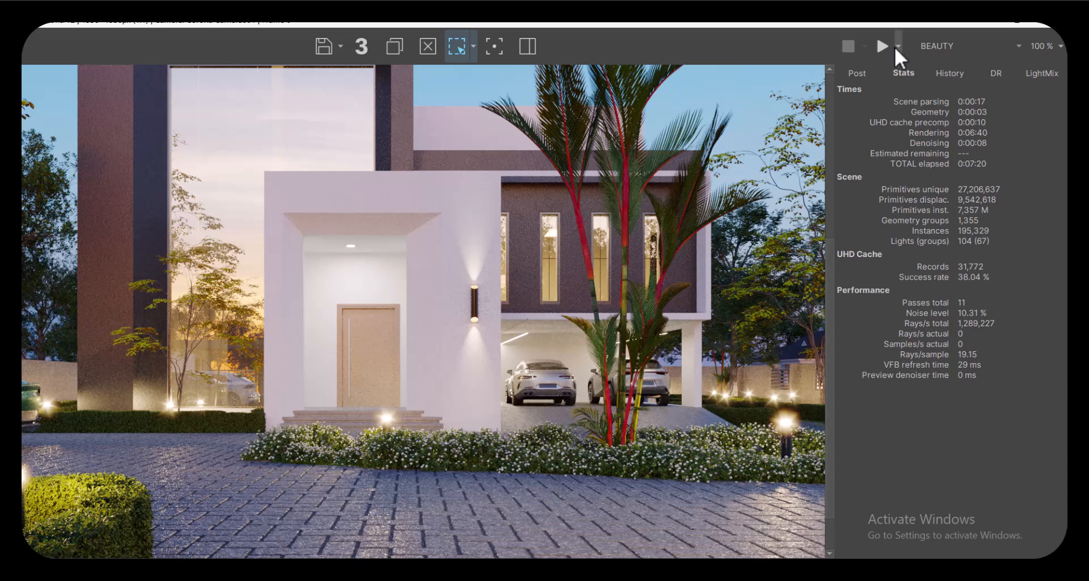
scroll(549, 298, "down", 1)
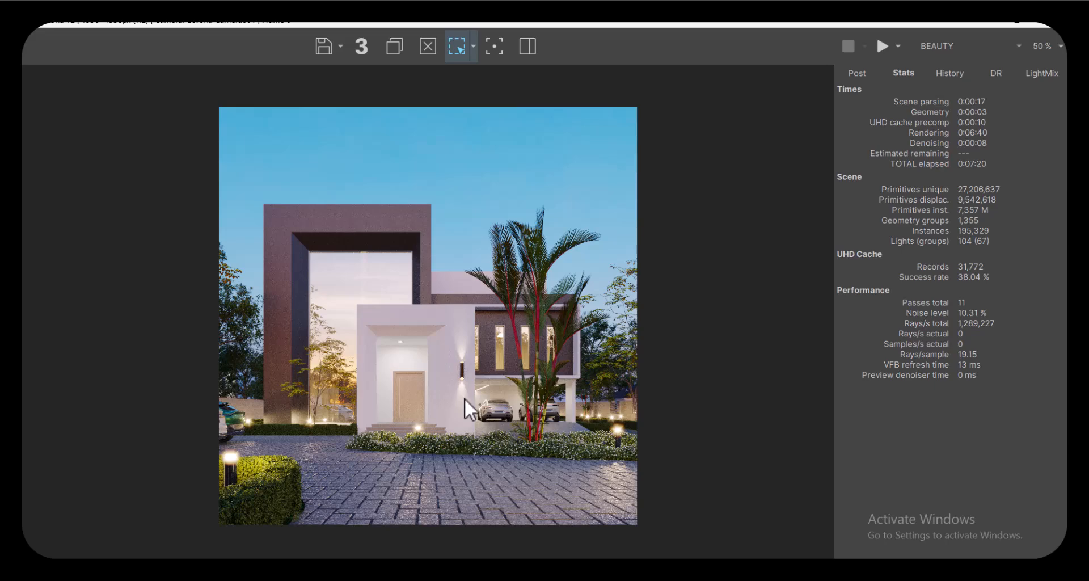
scroll(463, 397, "up", 1)
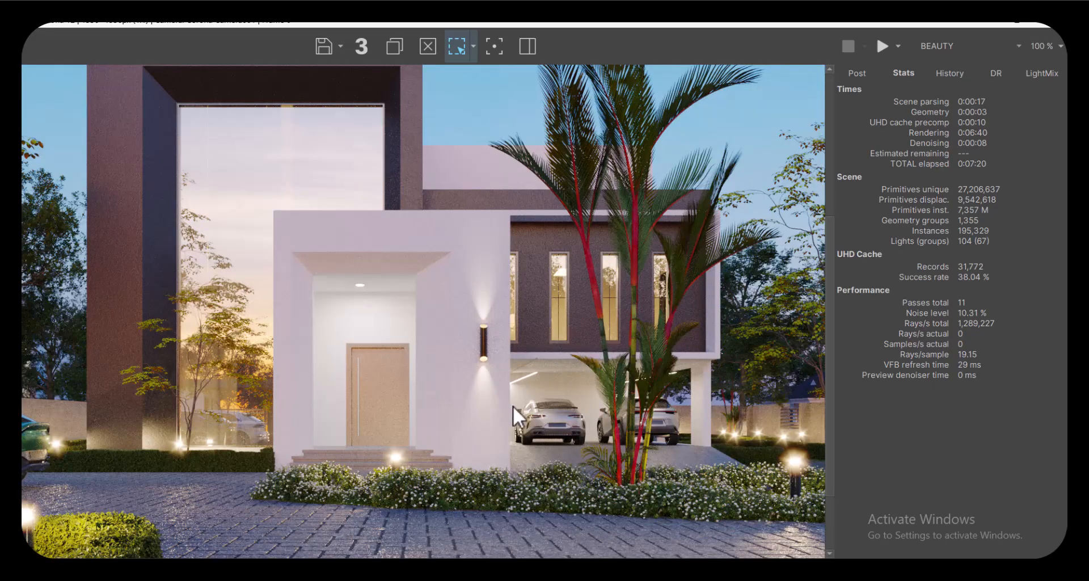
left_click(897, 49)
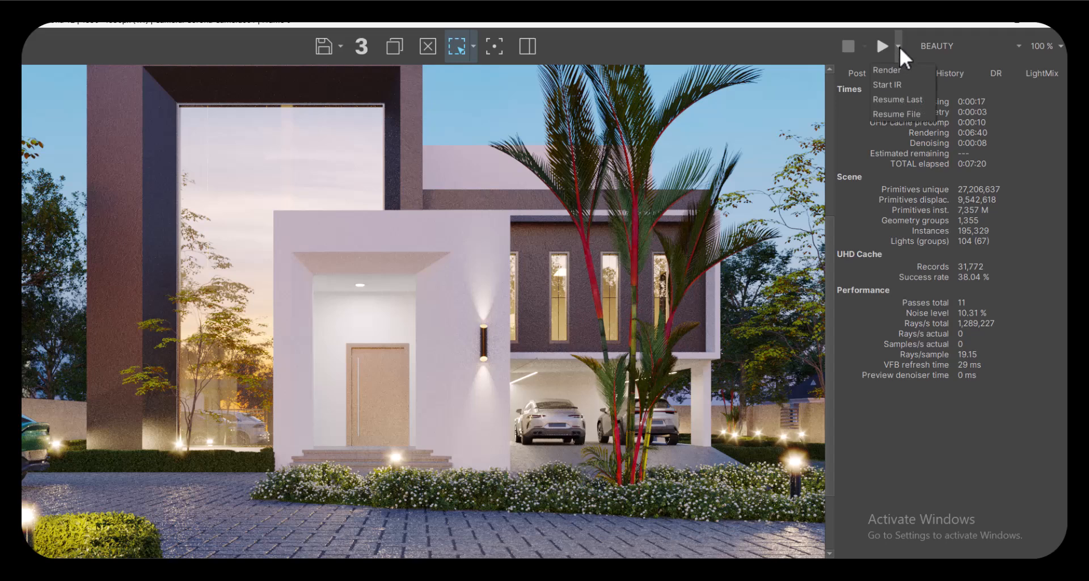
left_click(908, 102)
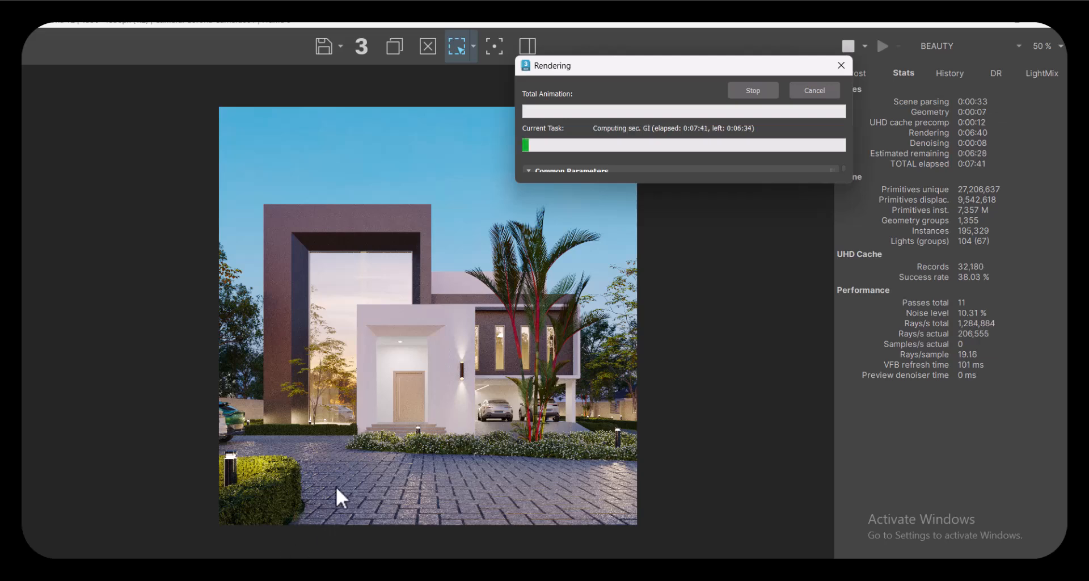
scroll(464, 406, "up", 4)
scroll(537, 396, "down", 4)
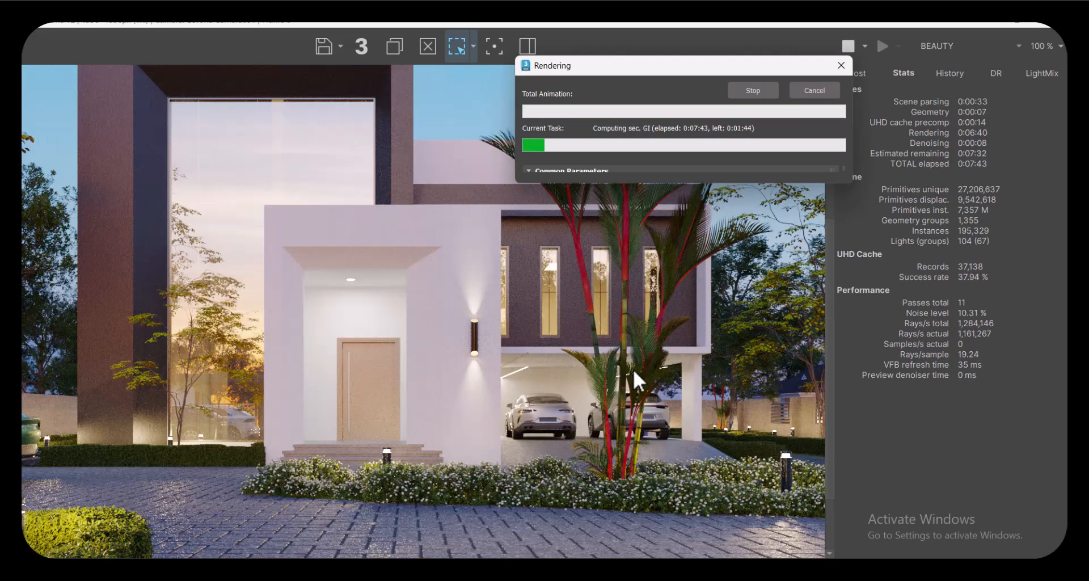
scroll(634, 375, "up", 4)
scroll(524, 355, "down", 2)
scroll(590, 410, "up", 2)
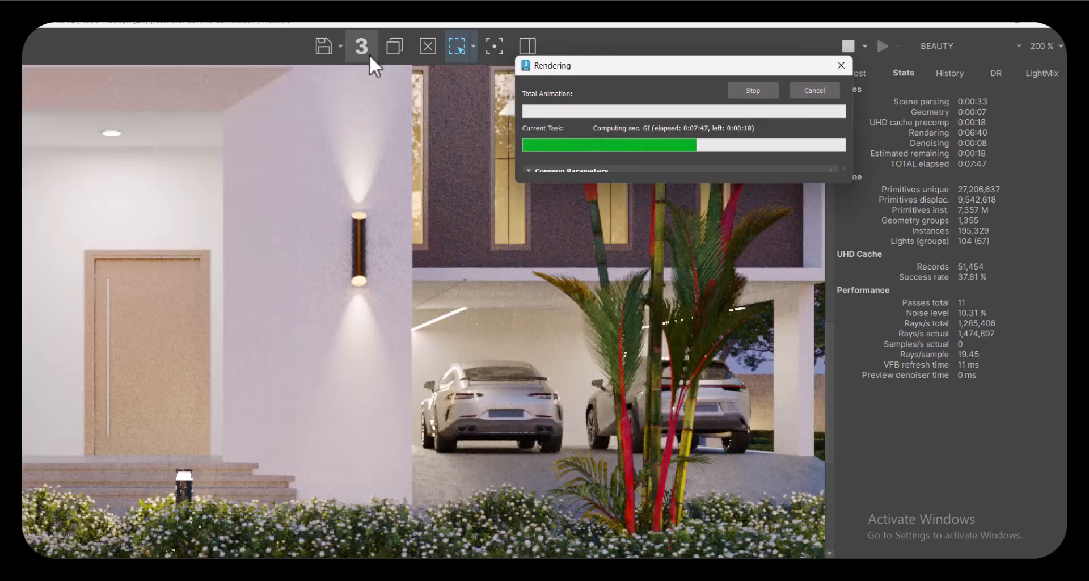
- Limit the resumed render to a region around the carport and cars, extending its lower edge over the flower bed
scroll(387, 255, "down", 2)
left_click_drag(495, 260, 722, 387)
scroll(614, 339, "up", 1)
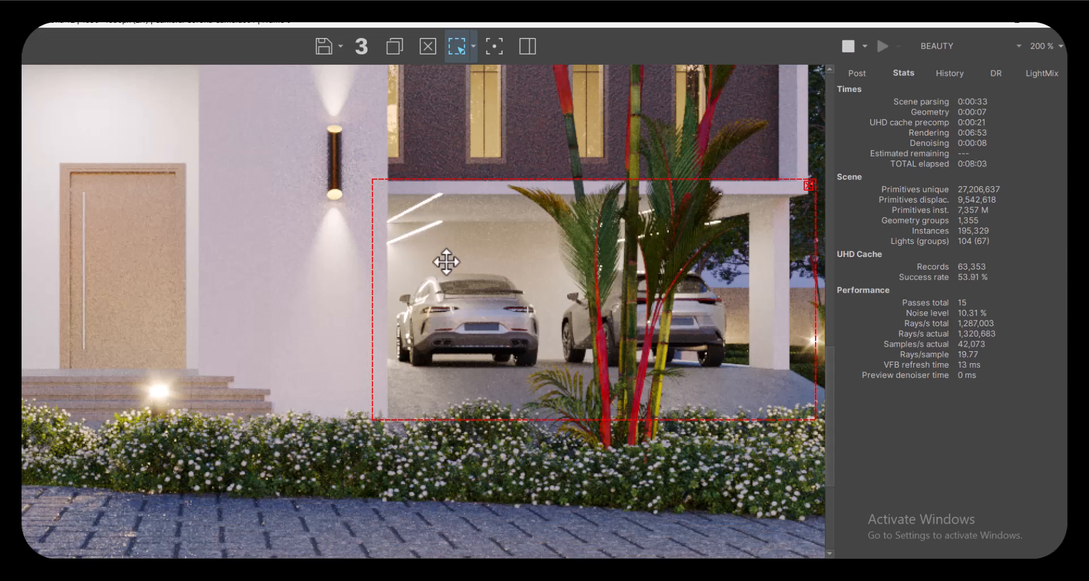
left_click_drag(598, 420, 598, 460)
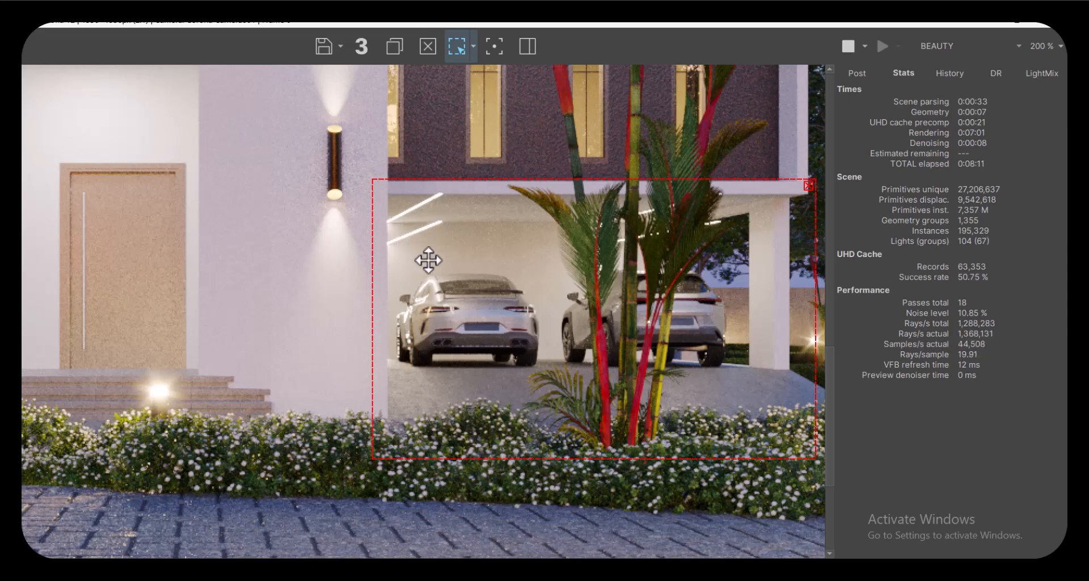
scroll(429, 271, "down", 1)
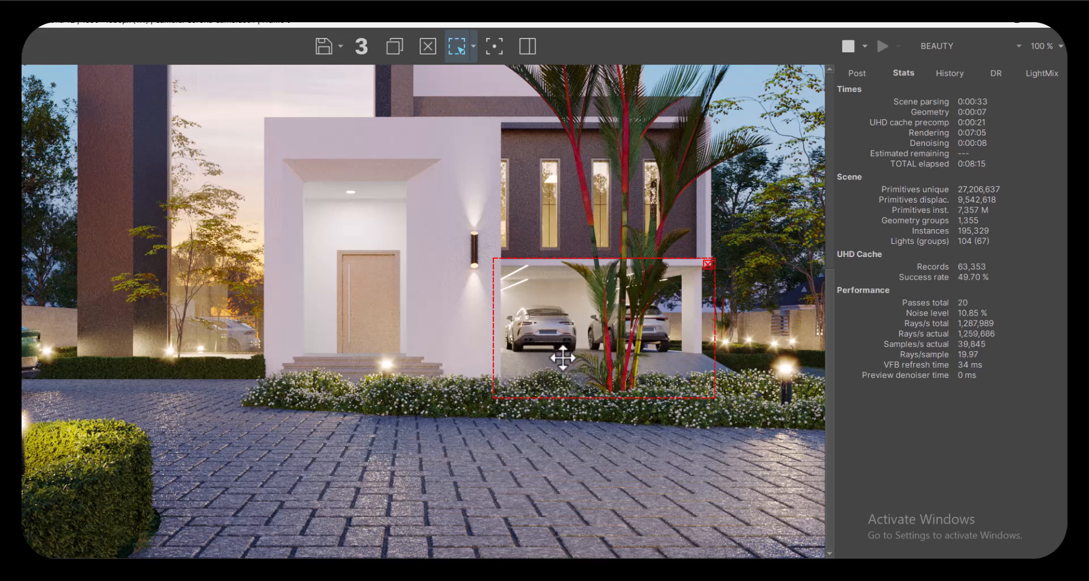
scroll(563, 357, "up", 1)
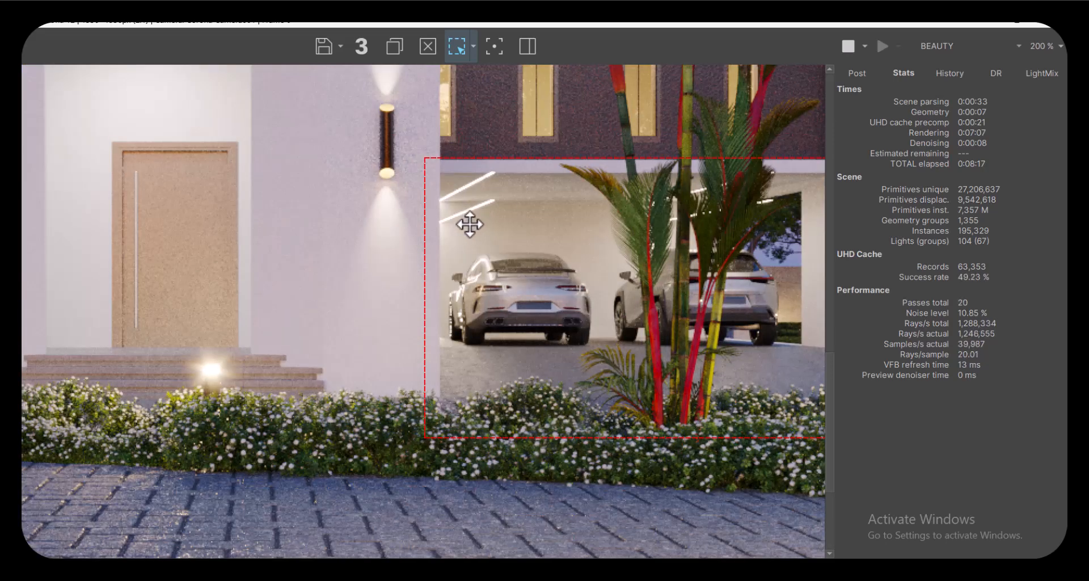
scroll(468, 238, "down", 1)
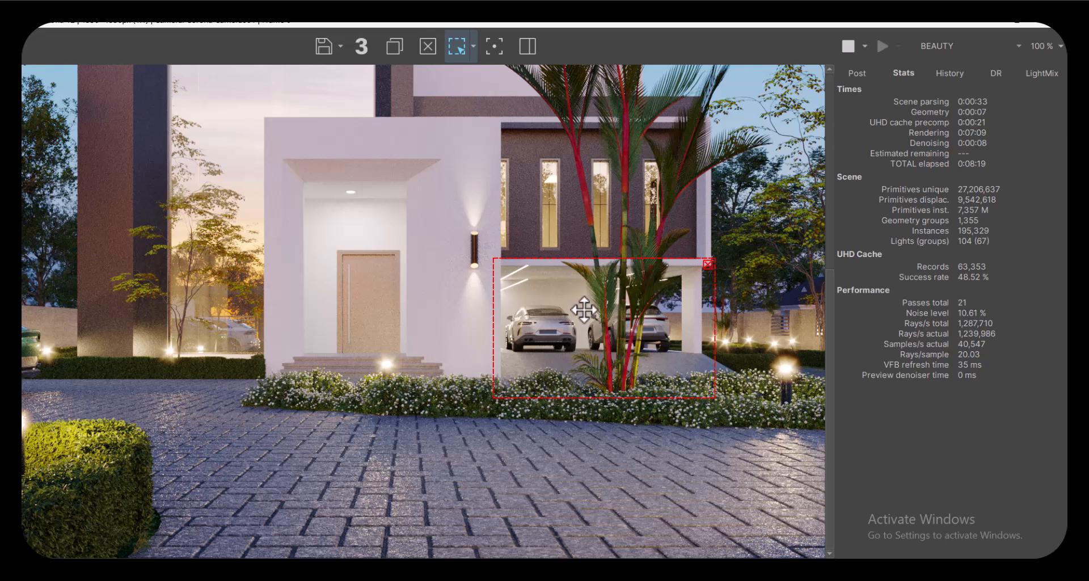
scroll(584, 309, "up", 1)
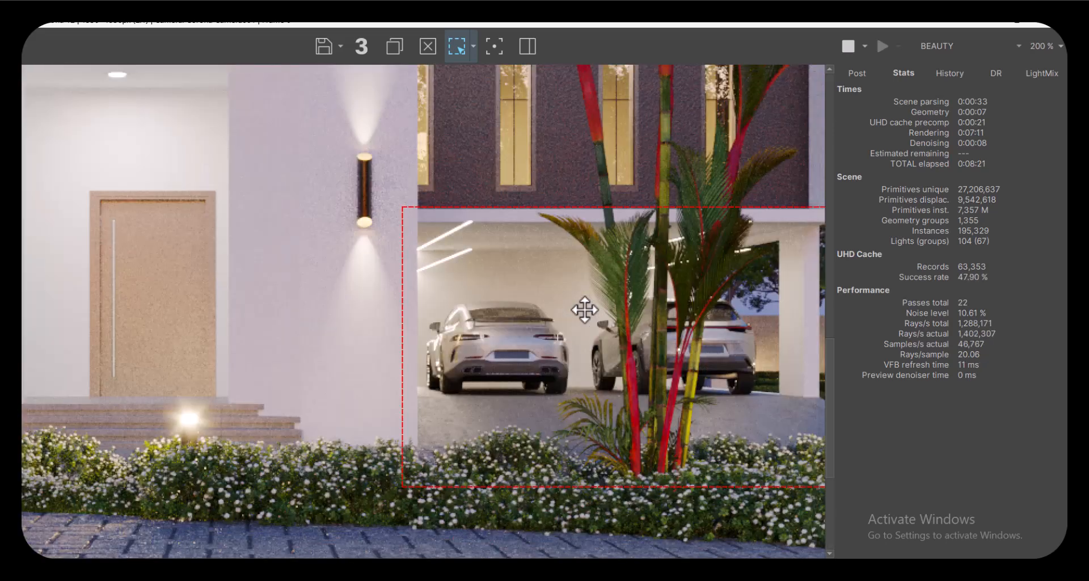
- Examine how the carport and cars clear up inside the render region, comparing close-up and wider views
scroll(584, 310, "down", 1)
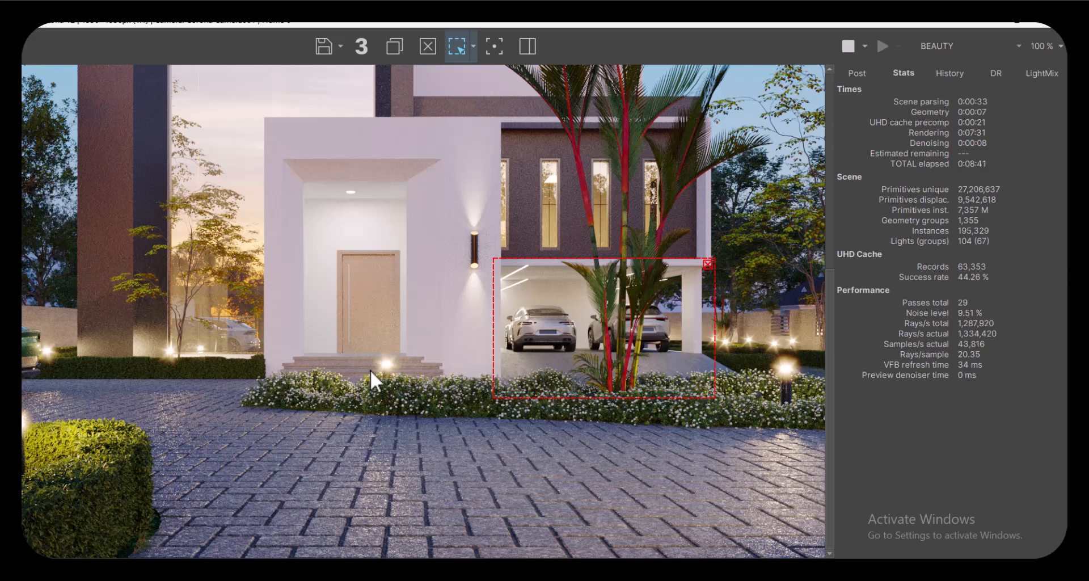
scroll(527, 277, "up", 1)
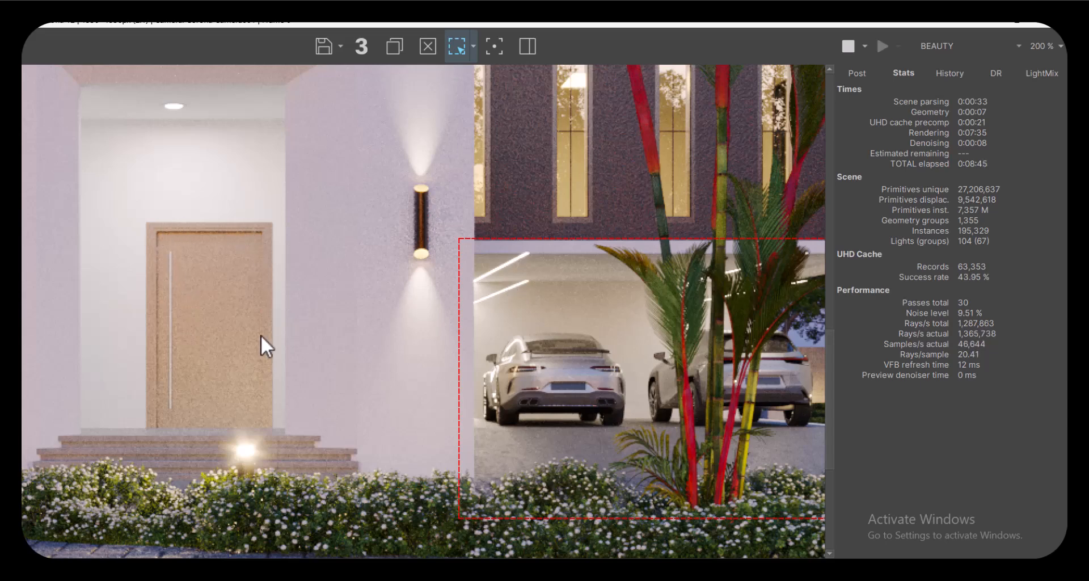
scroll(267, 400, "down", 1)
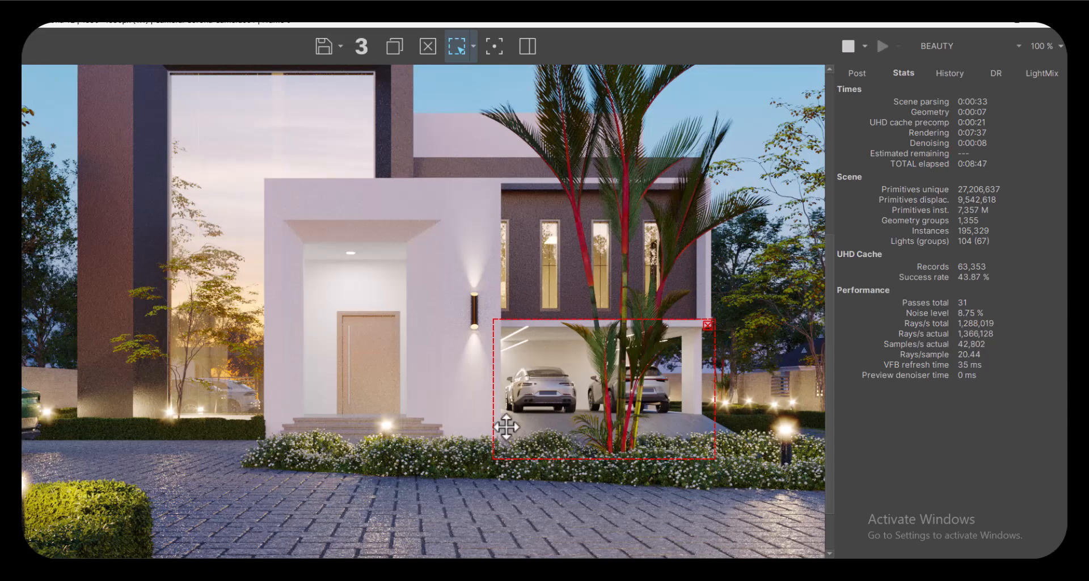
scroll(538, 440, "up", 1)
scroll(540, 440, "down", 1)
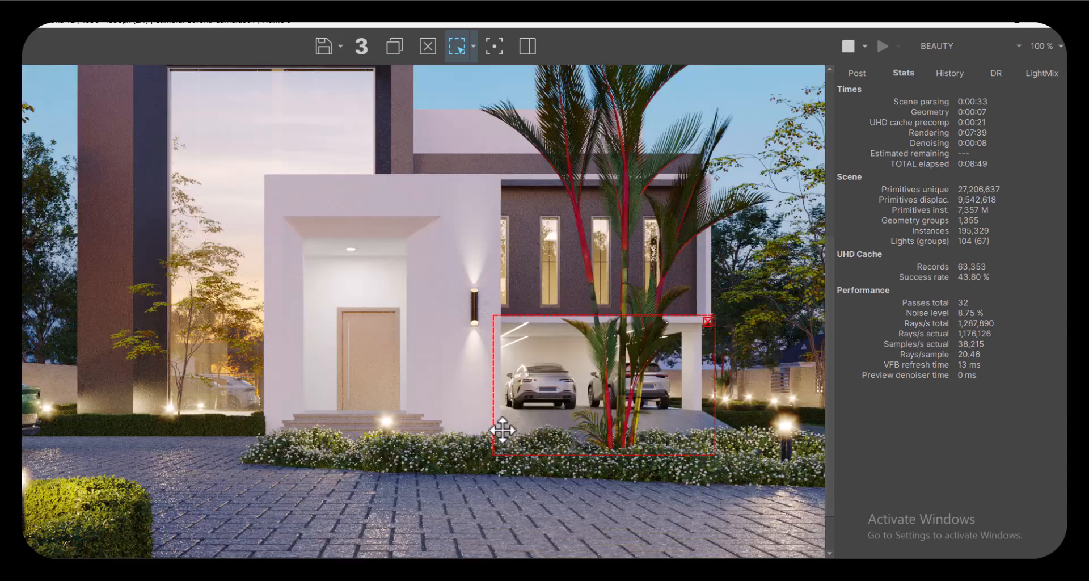
scroll(619, 377, "up", 1)
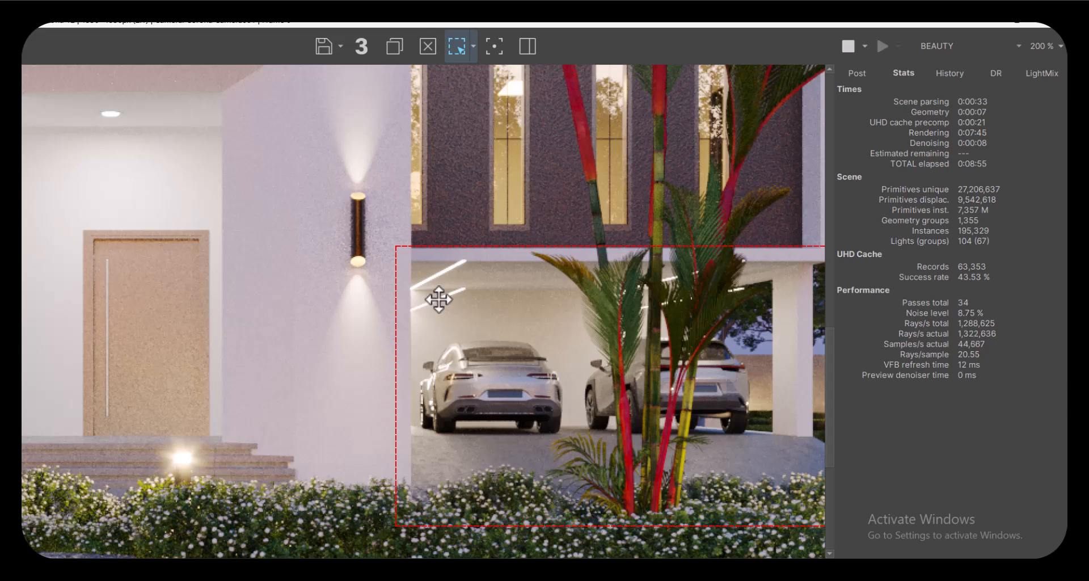
scroll(444, 310, "down", 1)
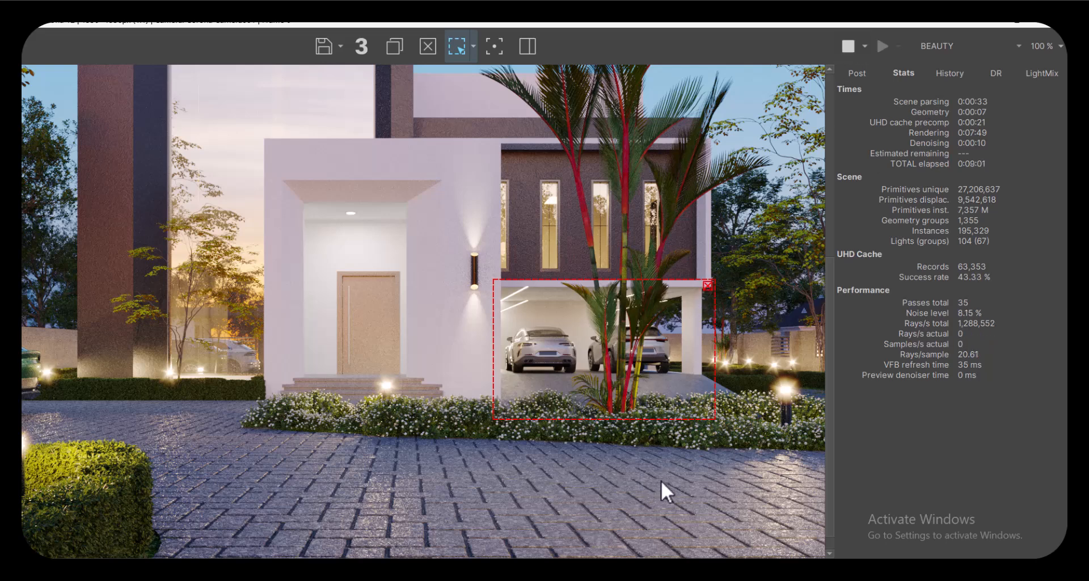
- Cancel the carport region render, clear its render region and run the render over the full image
left_click(988, 21)
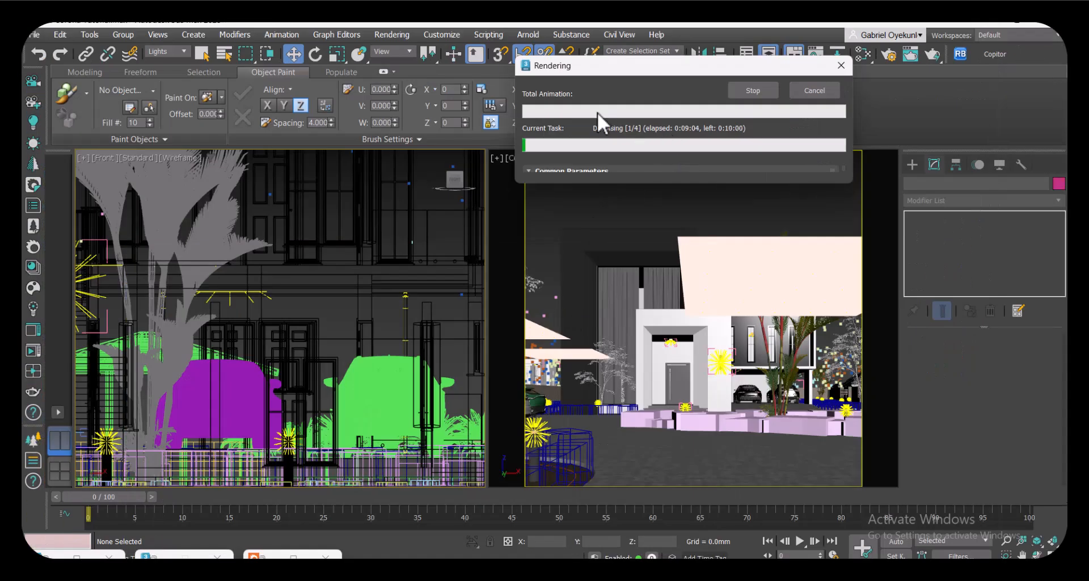
left_click(810, 92)
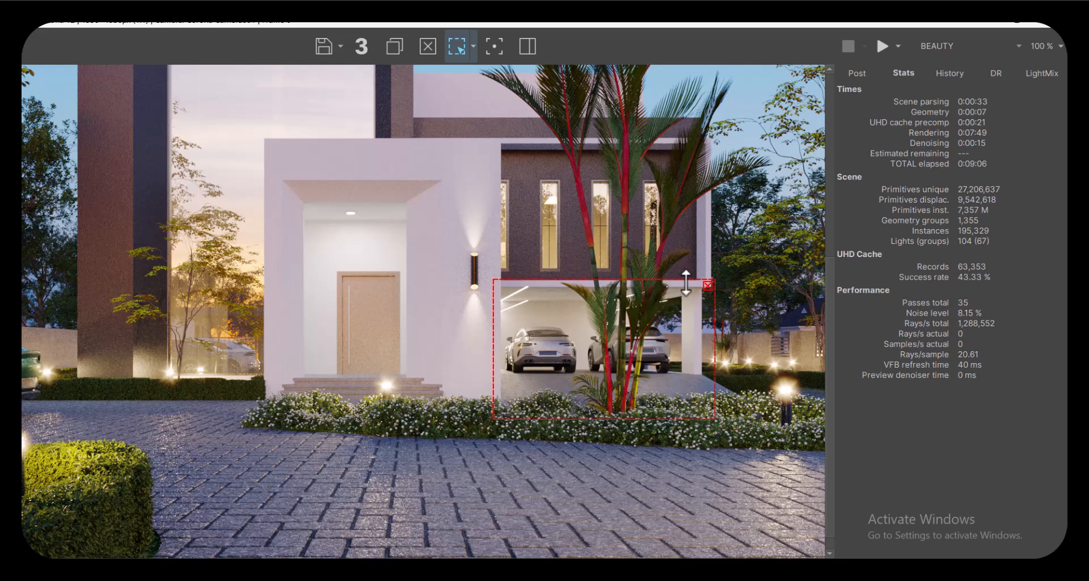
left_click(708, 285)
left_click(898, 46)
left_click(889, 68)
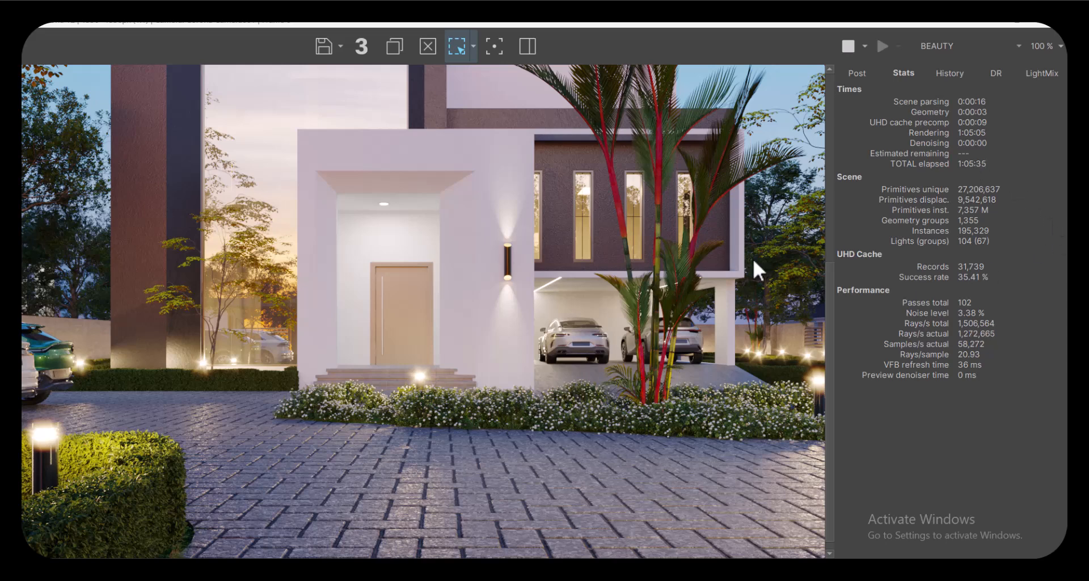
- Examine the full-image render as a whole and the entrance, wall lamp and carport in close-up
scroll(665, 334, "down", 1)
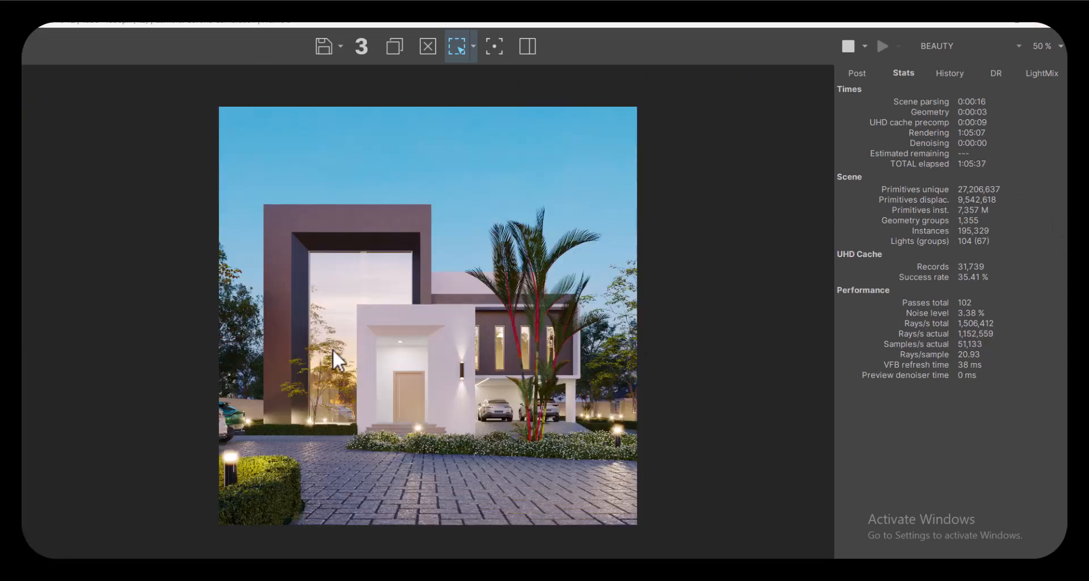
scroll(324, 448, "up", 1)
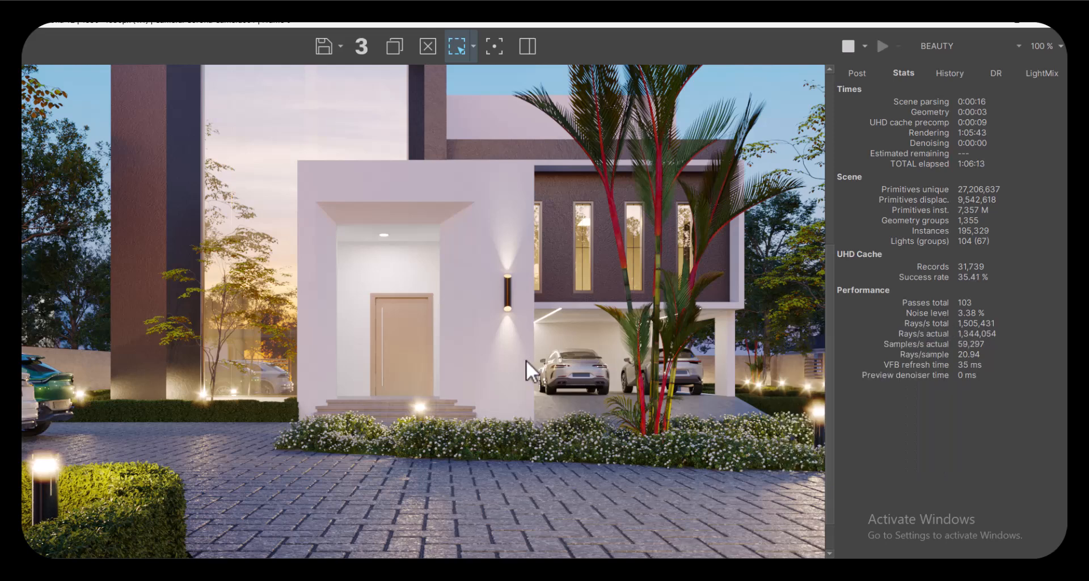
scroll(525, 359, "down", 1)
scroll(336, 456, "up", 1)
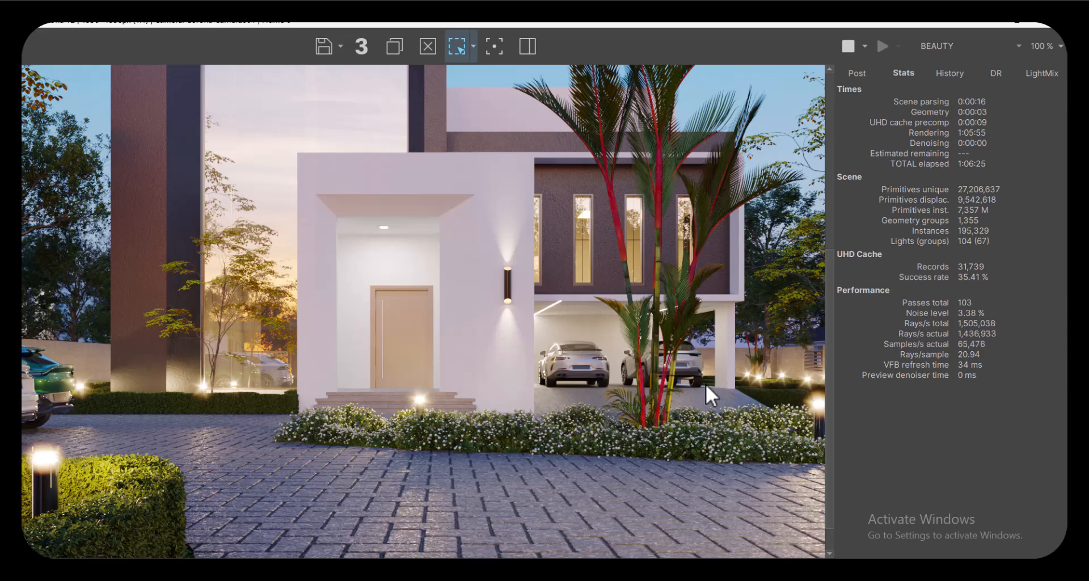
scroll(431, 434, "down", 2)
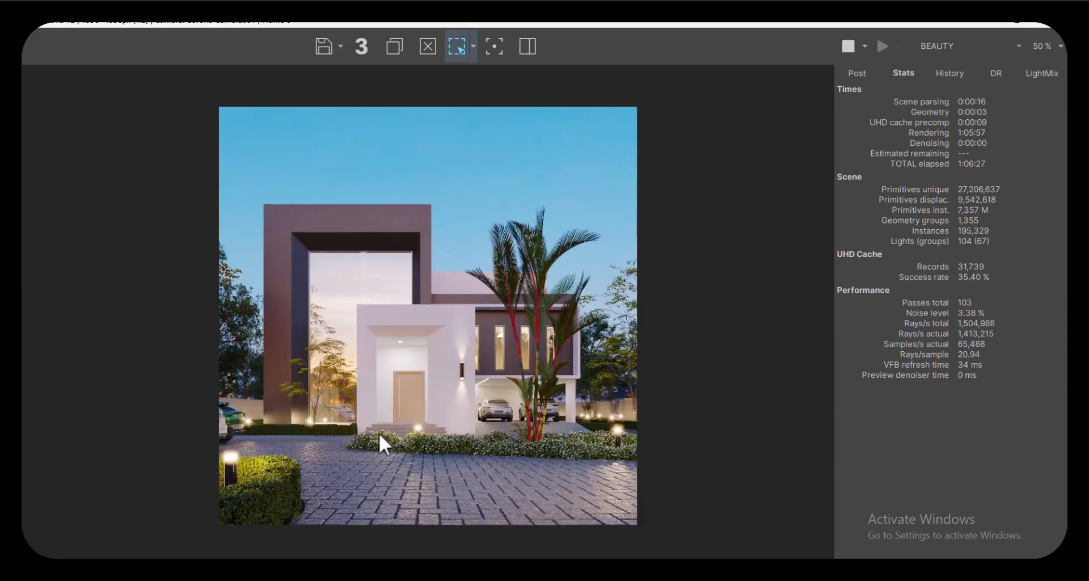
scroll(345, 427, "up", 2)
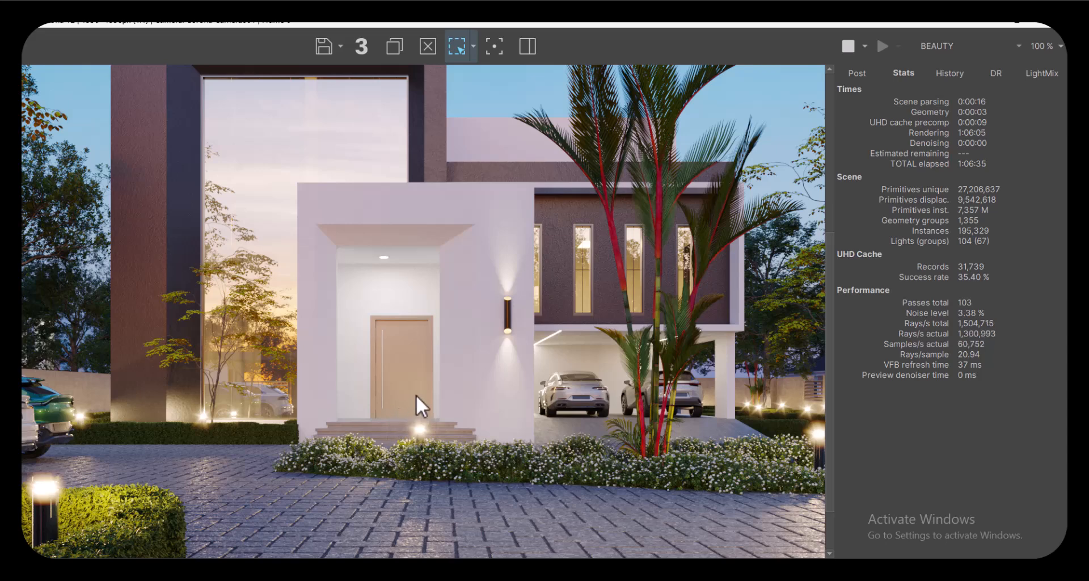
scroll(401, 355, "up", 1)
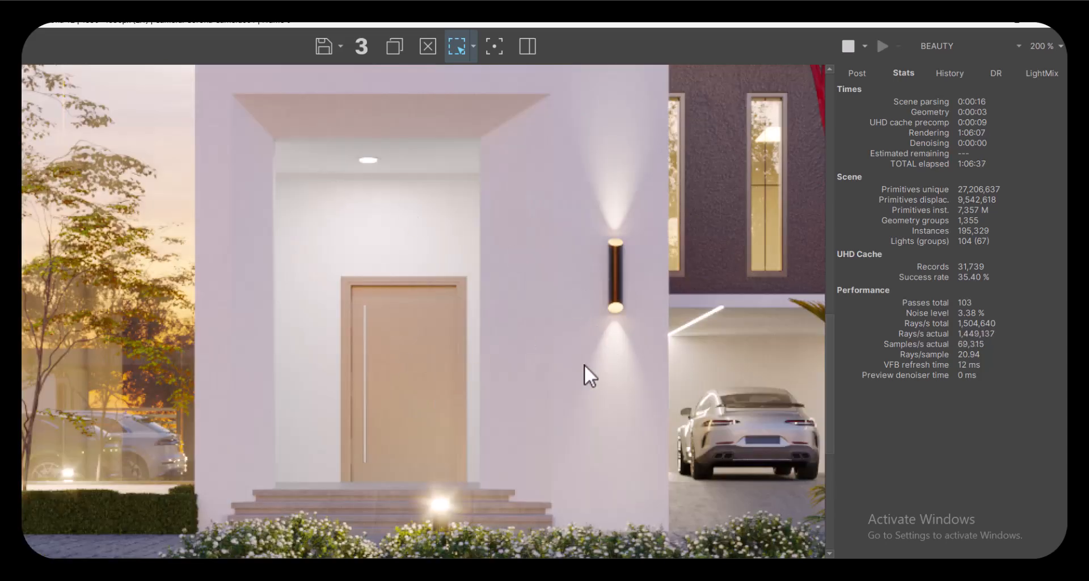
- Draw temporary render regions on the wall beside the entrance door and below the wall lamp, removing each one again
left_click_drag(707, 372, 476, 386)
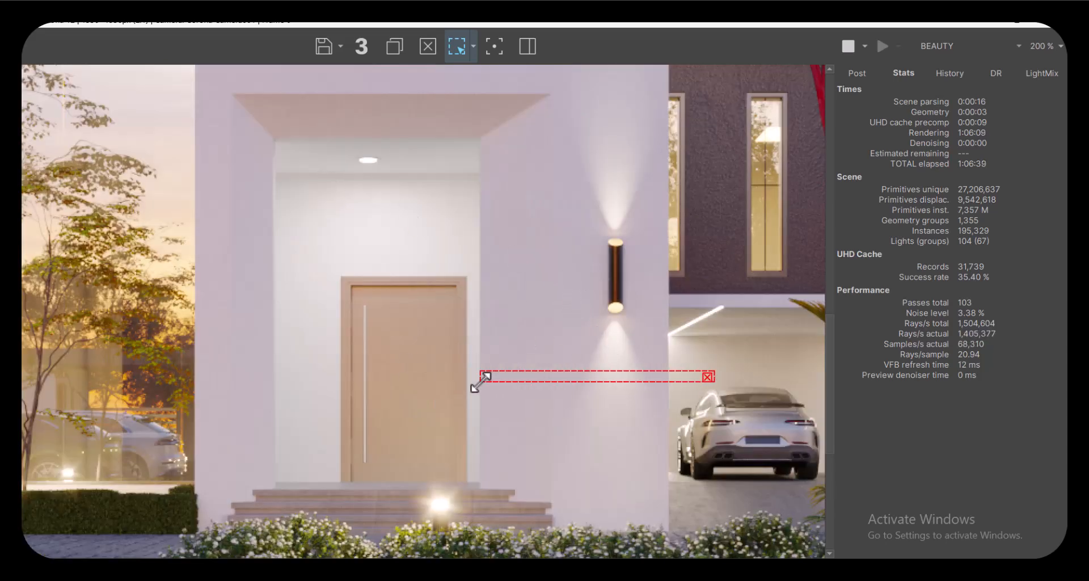
left_click(709, 378)
middle_click_drag(476, 539, 132, 539)
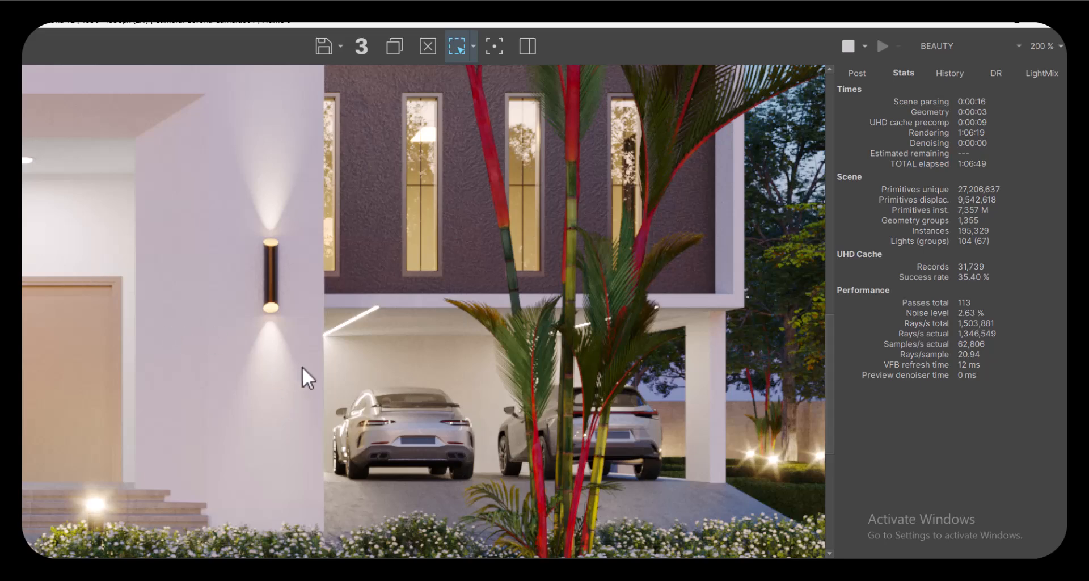
left_click_drag(180, 324, 276, 393)
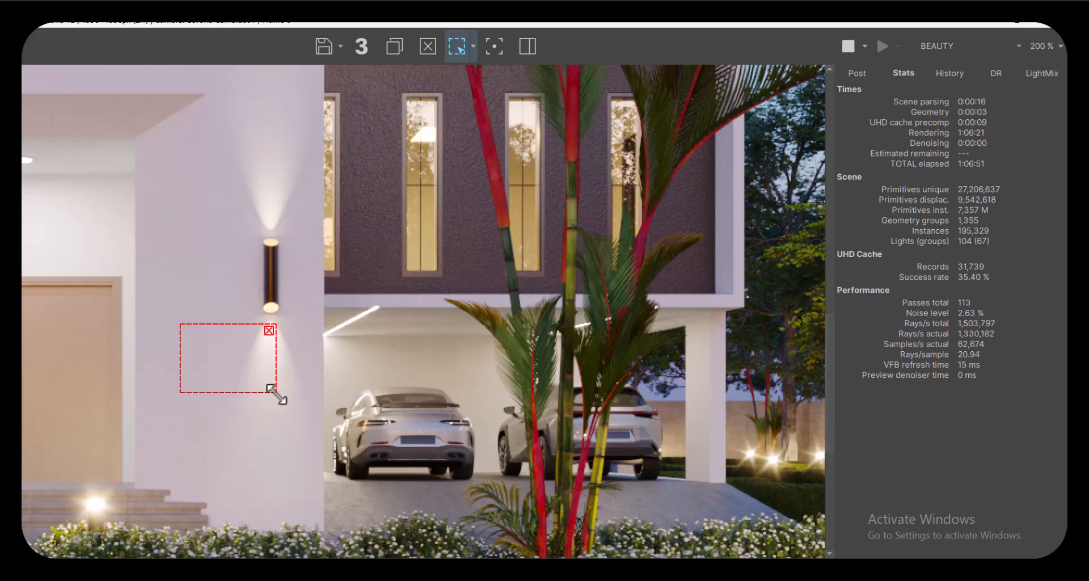
left_click(270, 330)
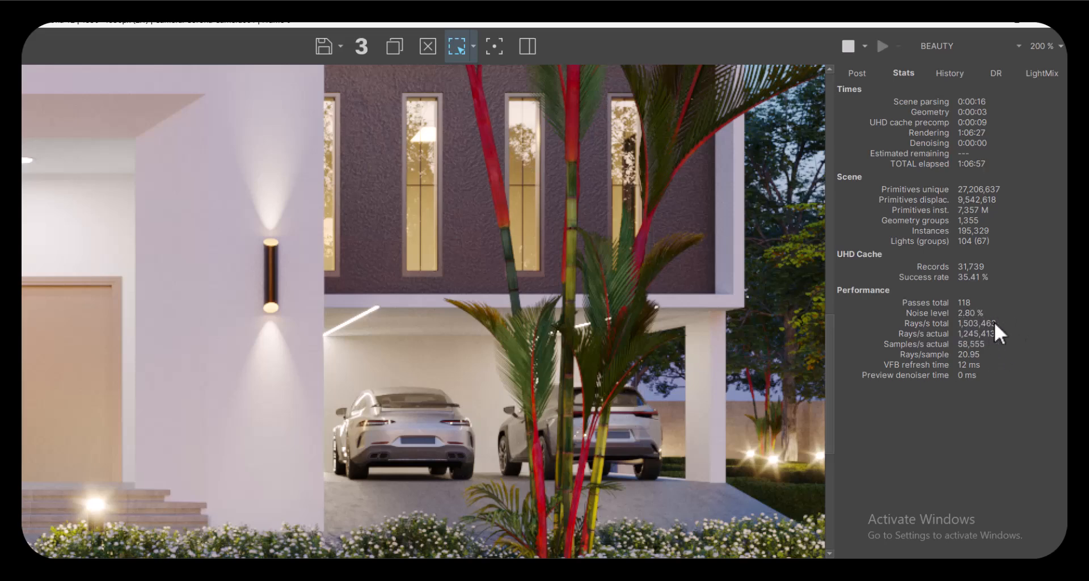
- Stop the current rendering with postprocessing effects applied, and check the denoising progress in the enlarged Rendering dialog
scroll(559, 414, "down", 1)
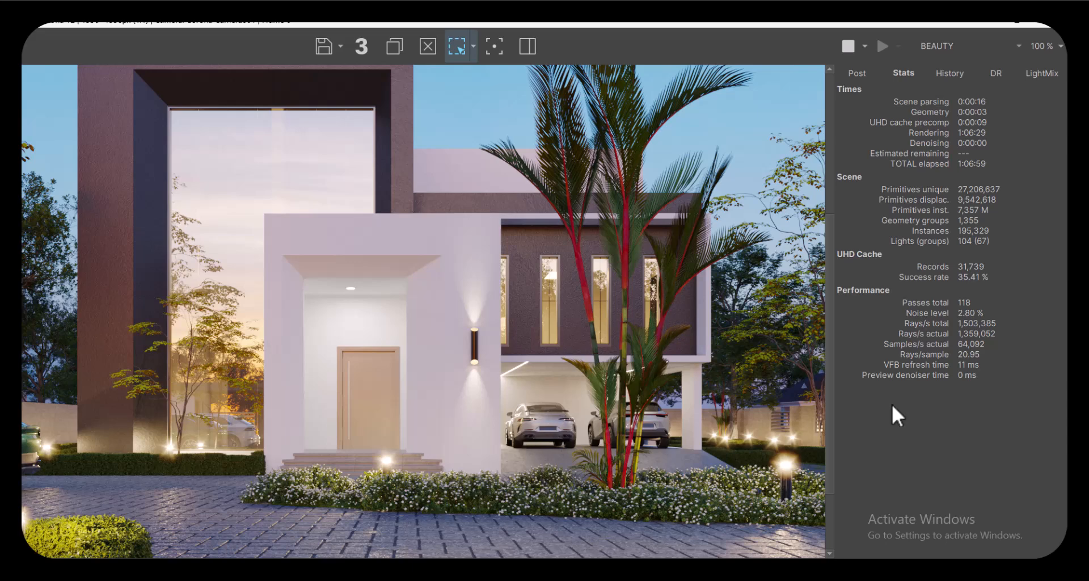
scroll(502, 382, "down", 2)
scroll(391, 357, "up", 1)
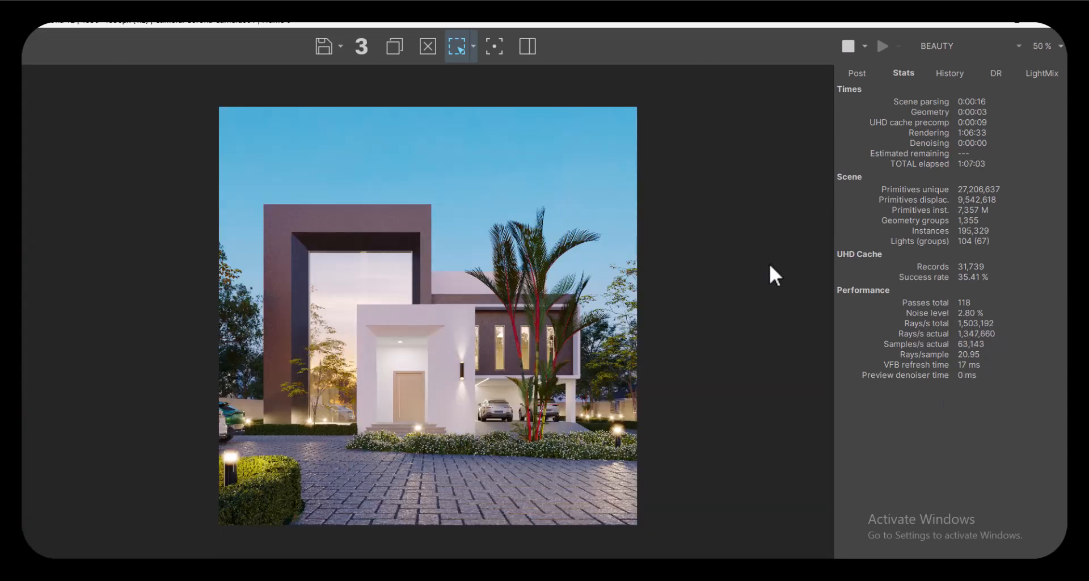
scroll(397, 457, "up", 1)
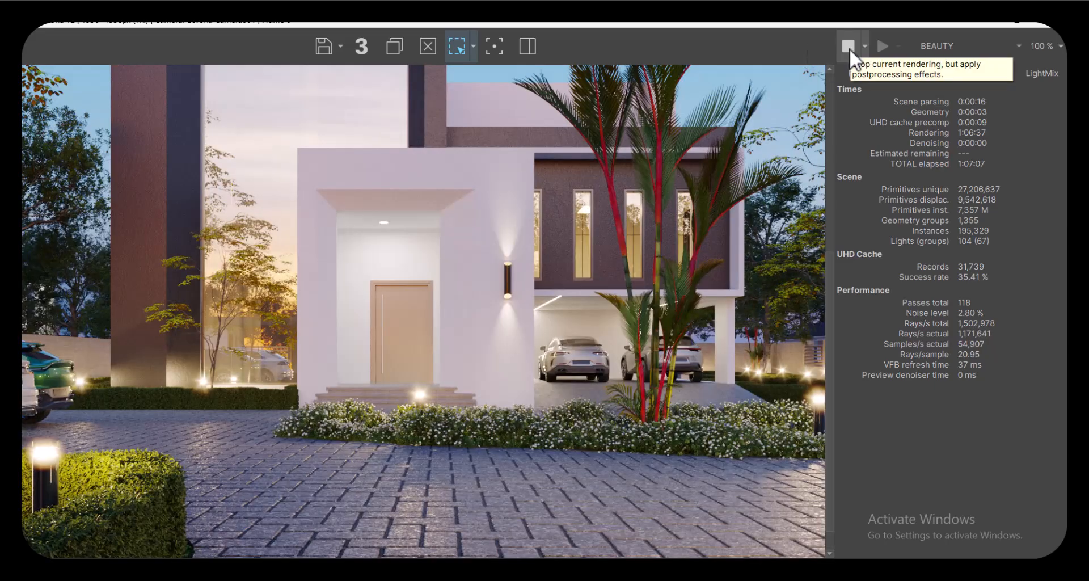
left_click(995, 19)
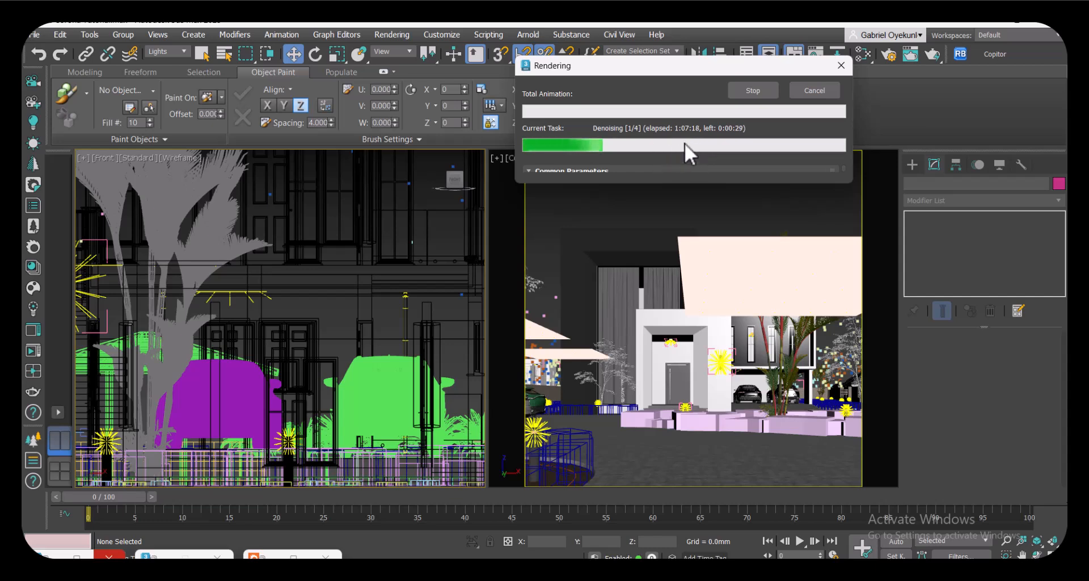
left_click_drag(637, 184, 645, 311)
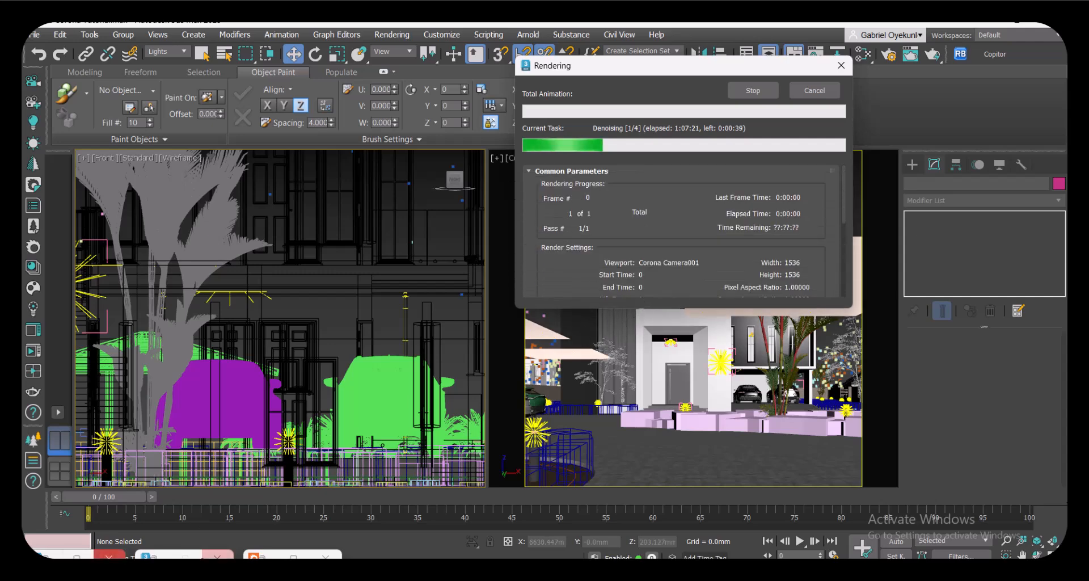
left_click(293, 556)
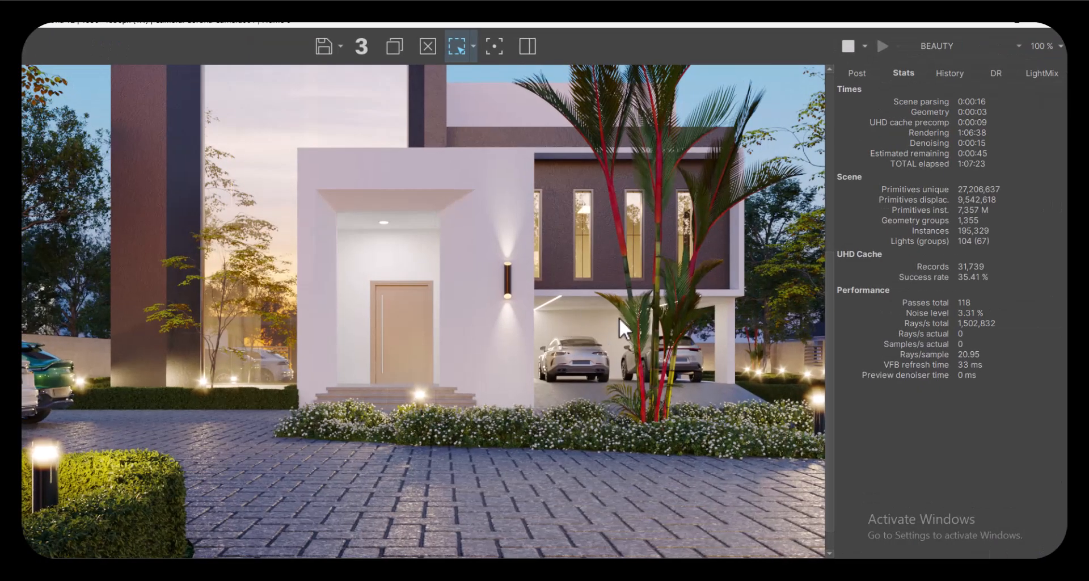
- Examine the whole image and the house front in detail while the denoising runs
scroll(604, 343, "down", 3)
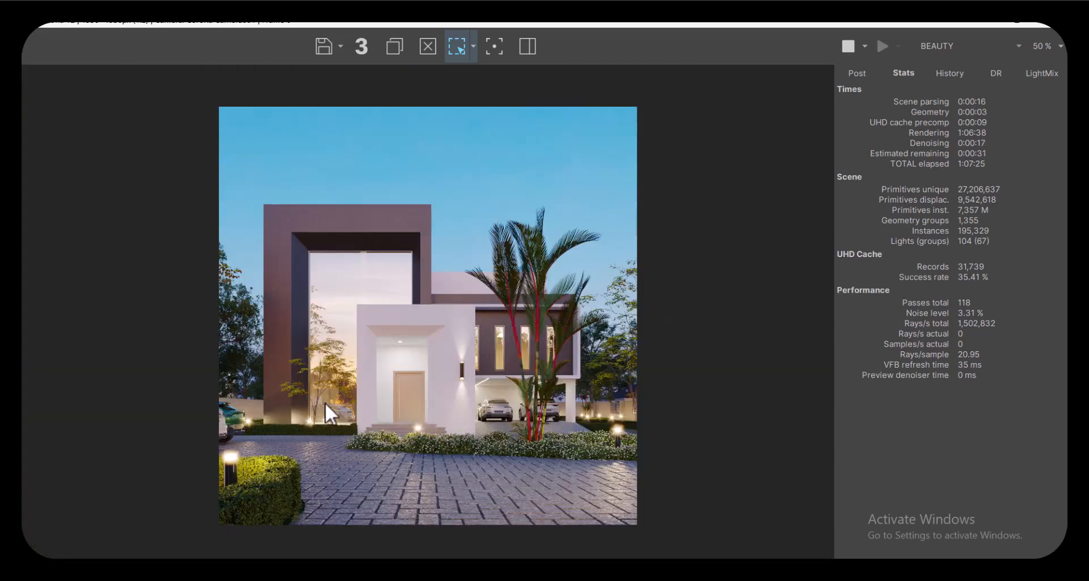
scroll(333, 407, "up", 3)
scroll(538, 351, "down", 1)
scroll(352, 408, "up", 1)
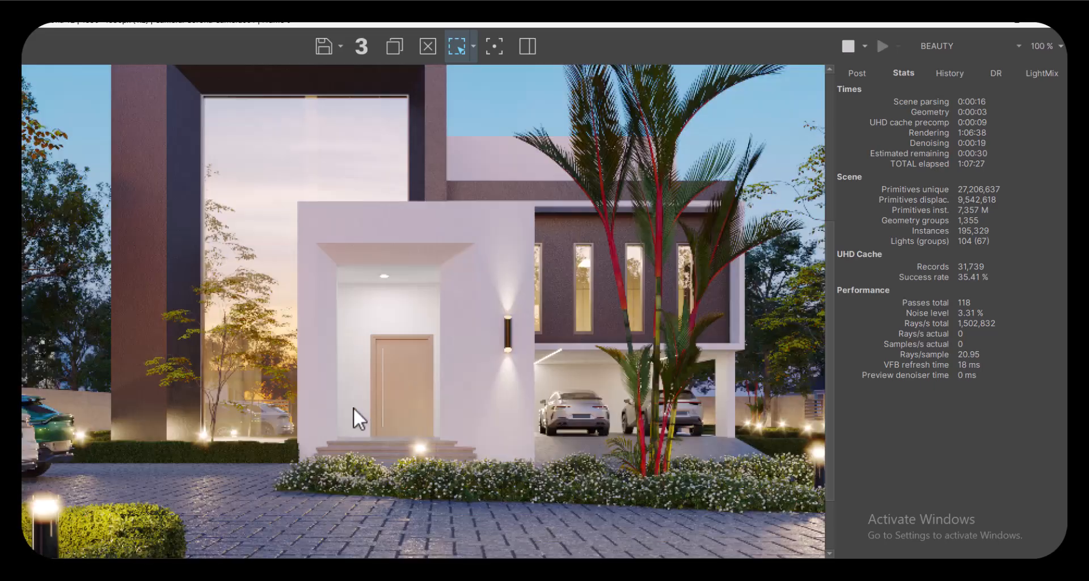
scroll(394, 376, "down", 1)
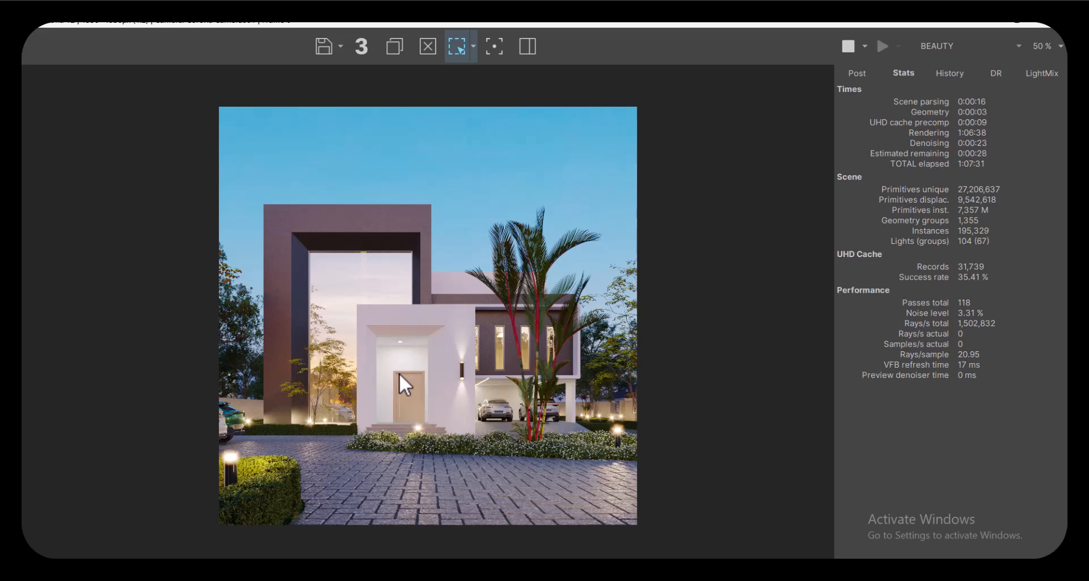
scroll(387, 423, "up", 1)
scroll(387, 423, "down", 1)
scroll(378, 447, "up", 1)
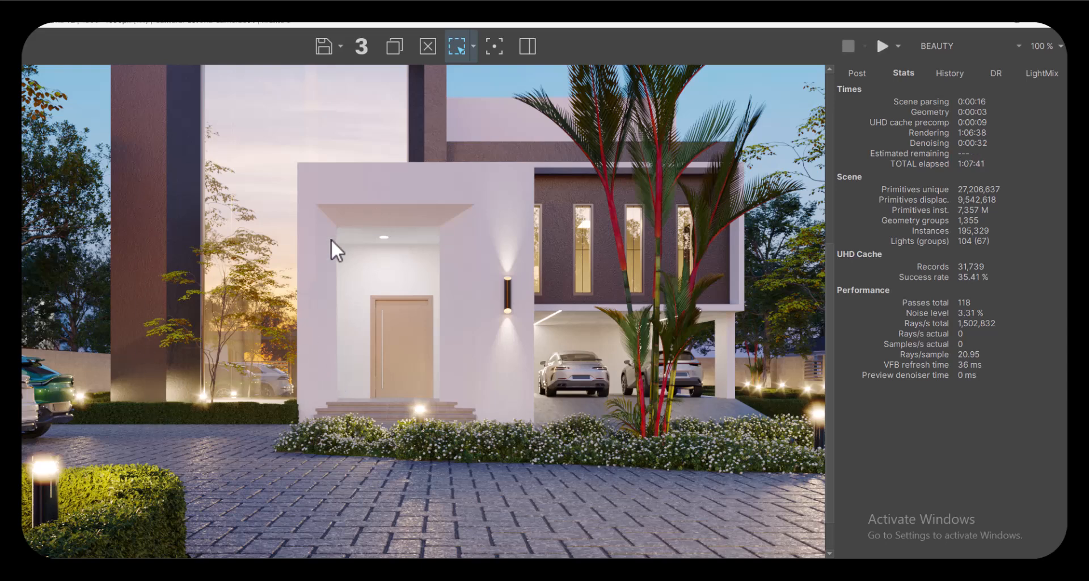
- Set the tone mapping White Balance to 6000 and check the colours across the whole image
left_click(856, 73)
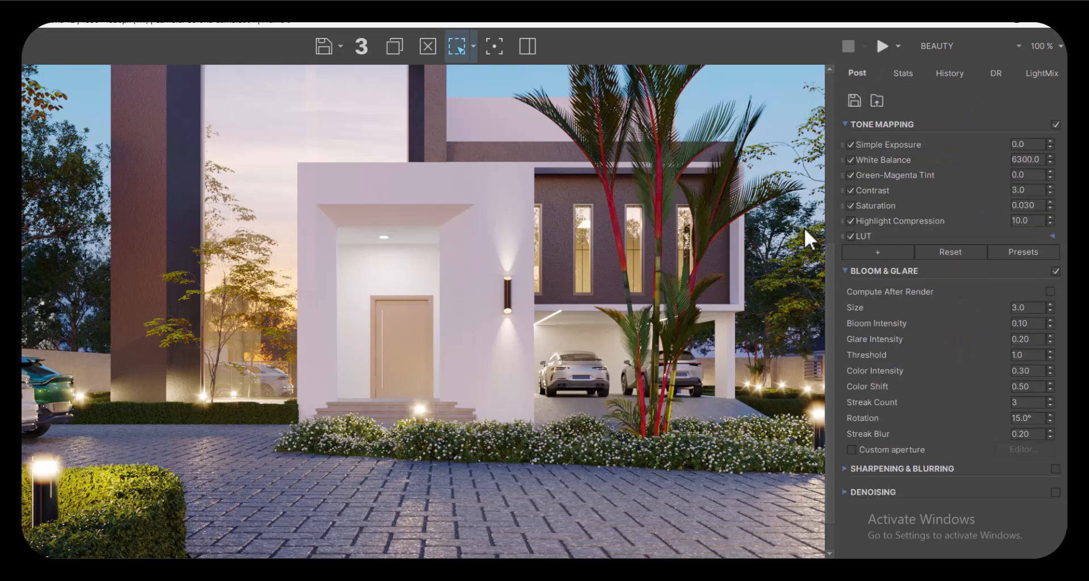
double_click(1019, 160)
type("6500")
key("Return")
scroll(628, 280, "down", 1)
scroll(282, 454, "up", 1)
scroll(386, 426, "down", 1)
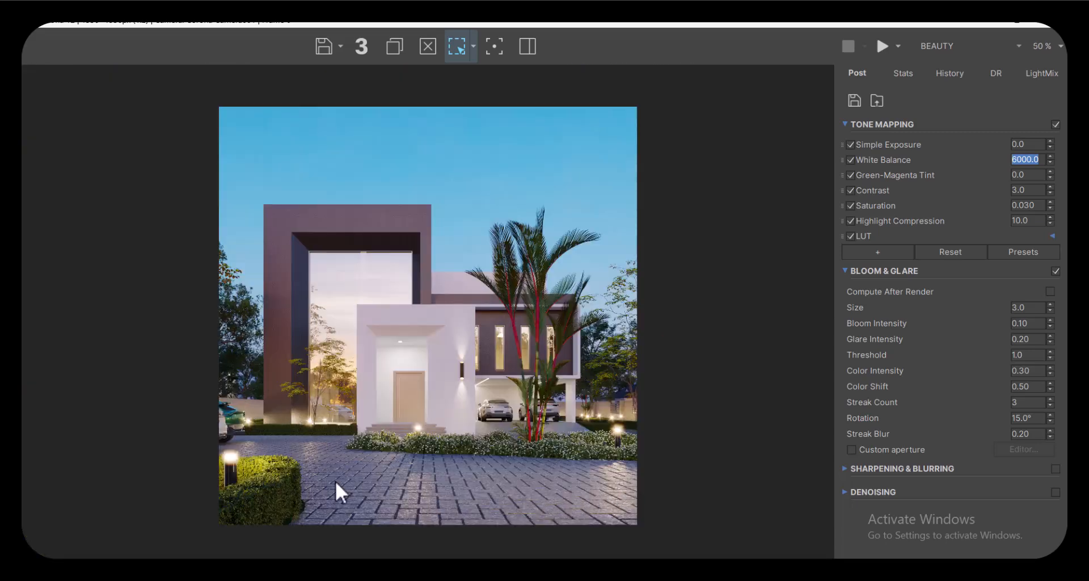
scroll(309, 474, "up", 1)
scroll(278, 442, "down", 1)
scroll(253, 413, "up", 1)
- Save the render together with its render elements as Evening Render.tif in the Corona Webinar folder
left_click_drag(917, 26, 761, 70)
scroll(532, 329, "down", 1)
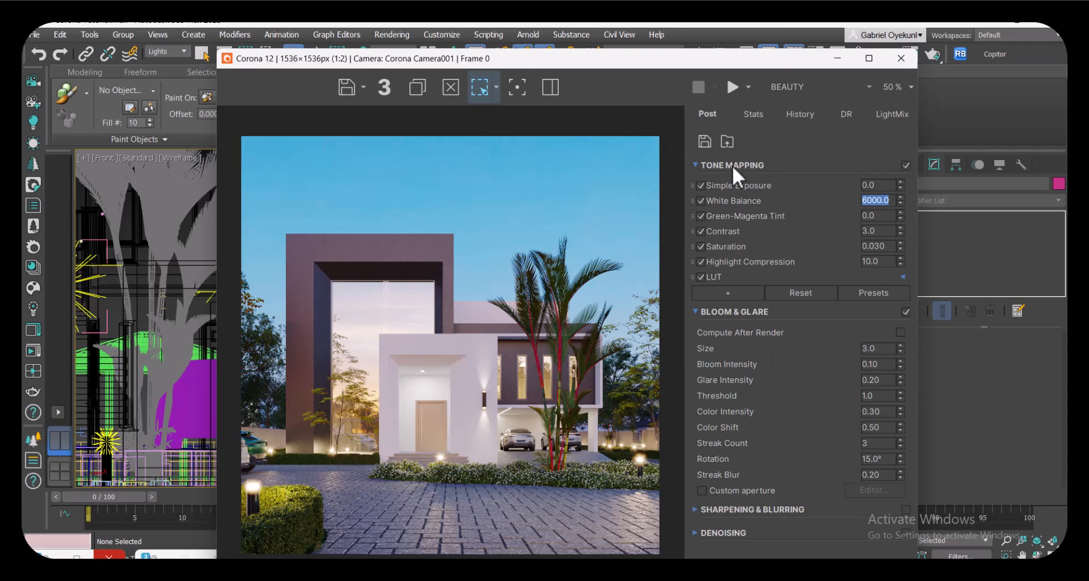
left_click(364, 87)
left_click(362, 126)
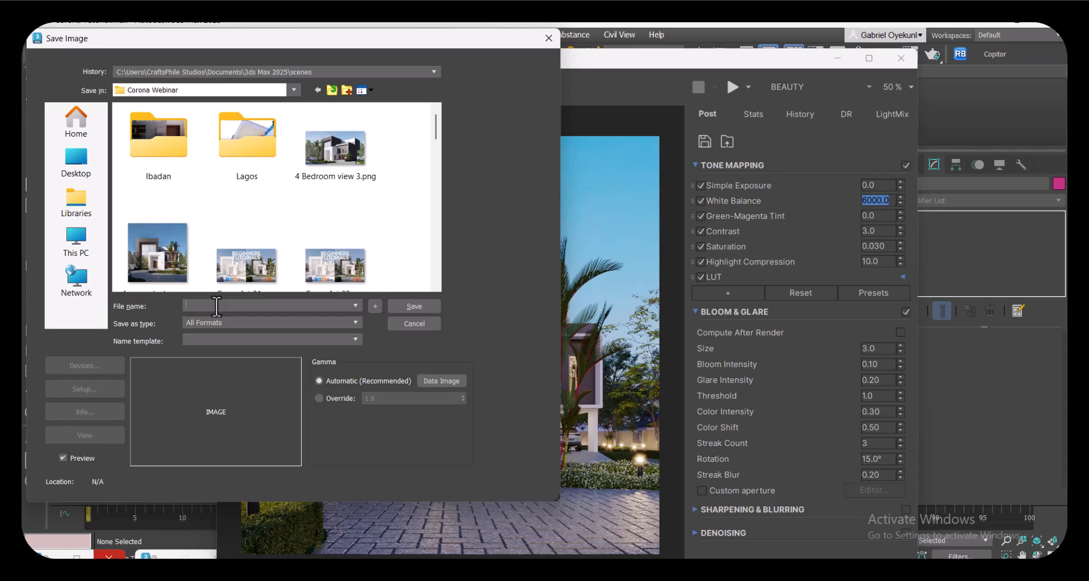
type("Evening")
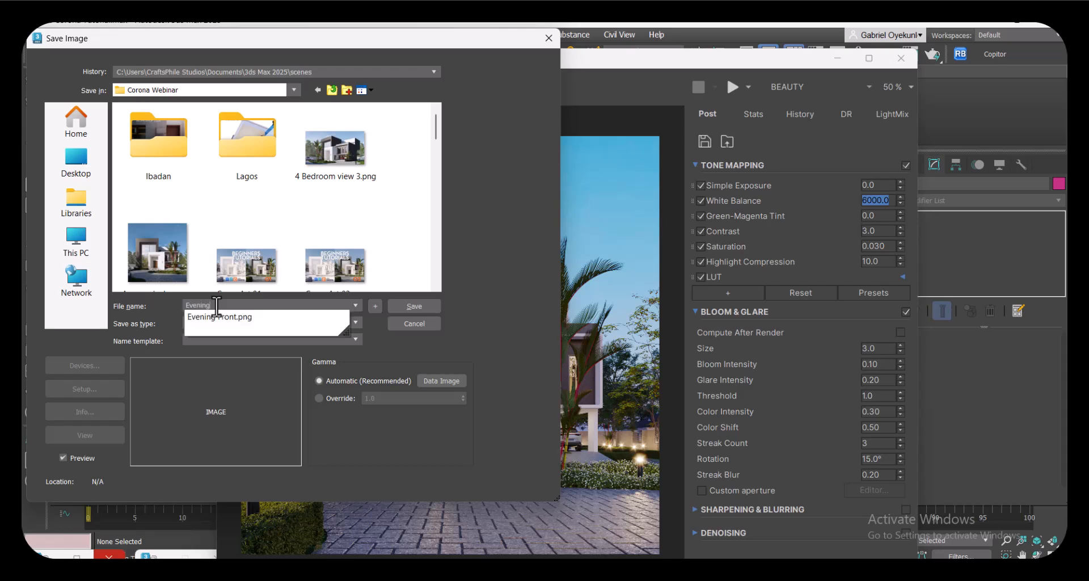
type(" Render.tif")
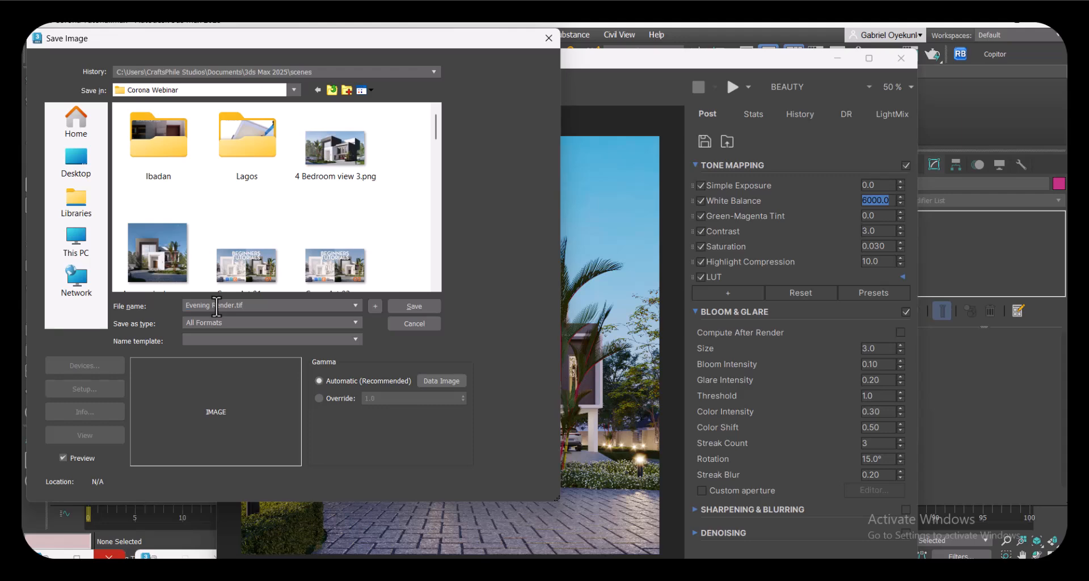
key("Return")
key("Return")
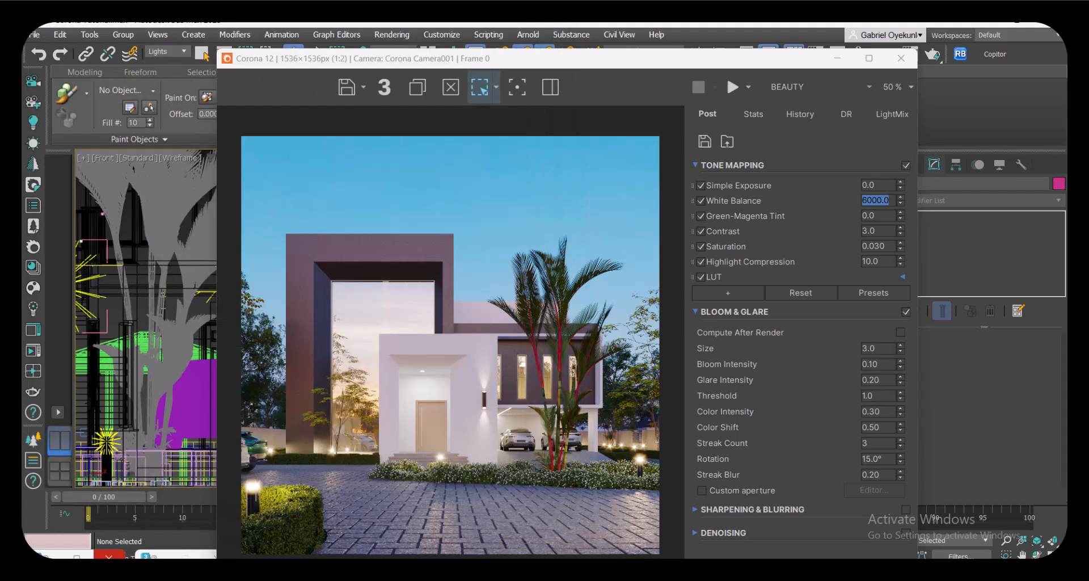
- Switch to File Explorer and check the saved Evening Render image and its element files among the TIF files in Corona Webinar
key("alt+Tab")
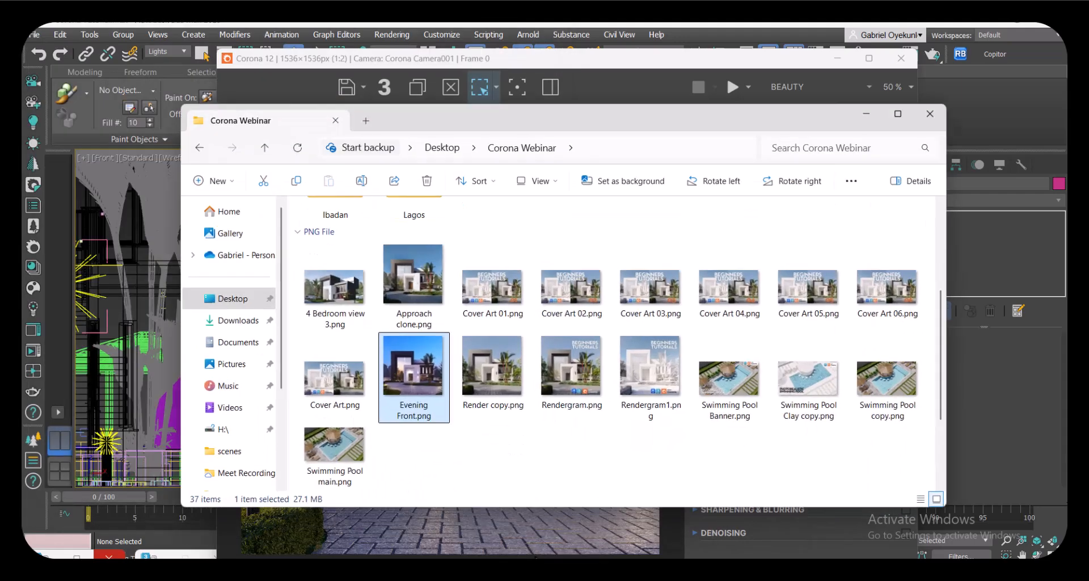
left_click(504, 447)
scroll(507, 431, "down", 3)
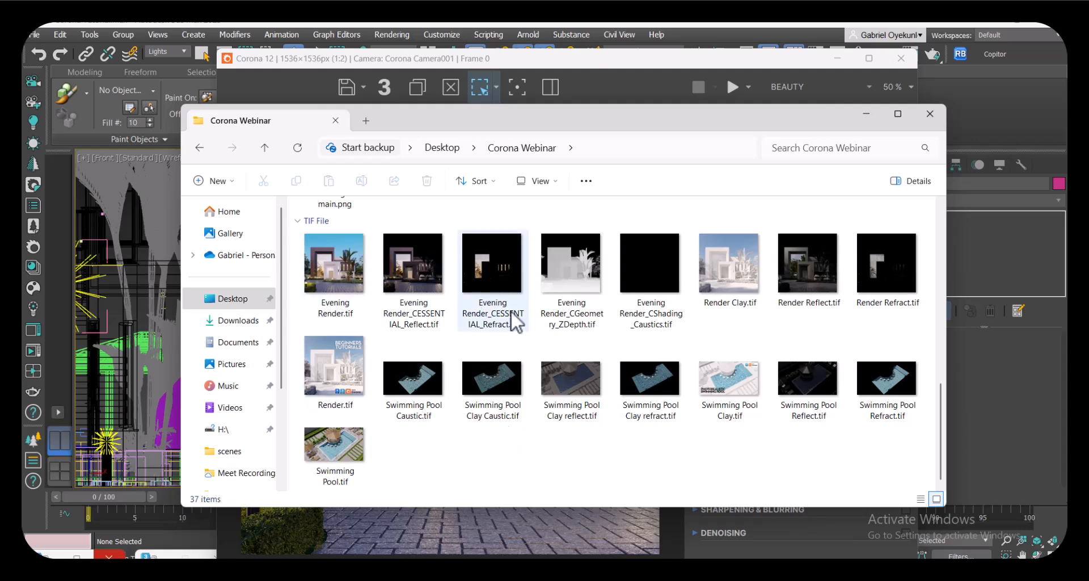
left_click(333, 272)
left_click(433, 281)
left_click(468, 284)
left_click(585, 284)
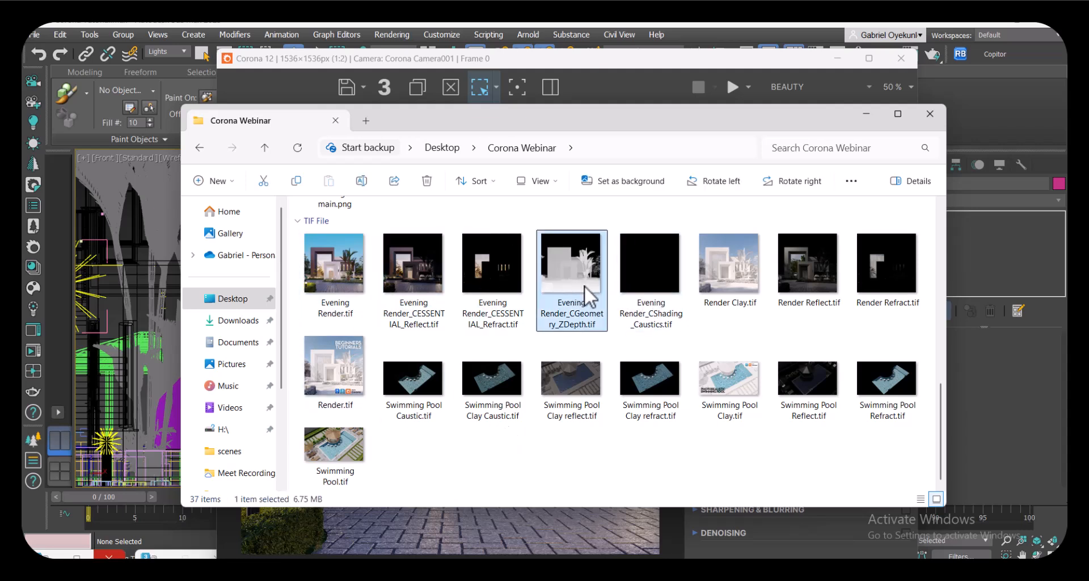
left_click(646, 299)
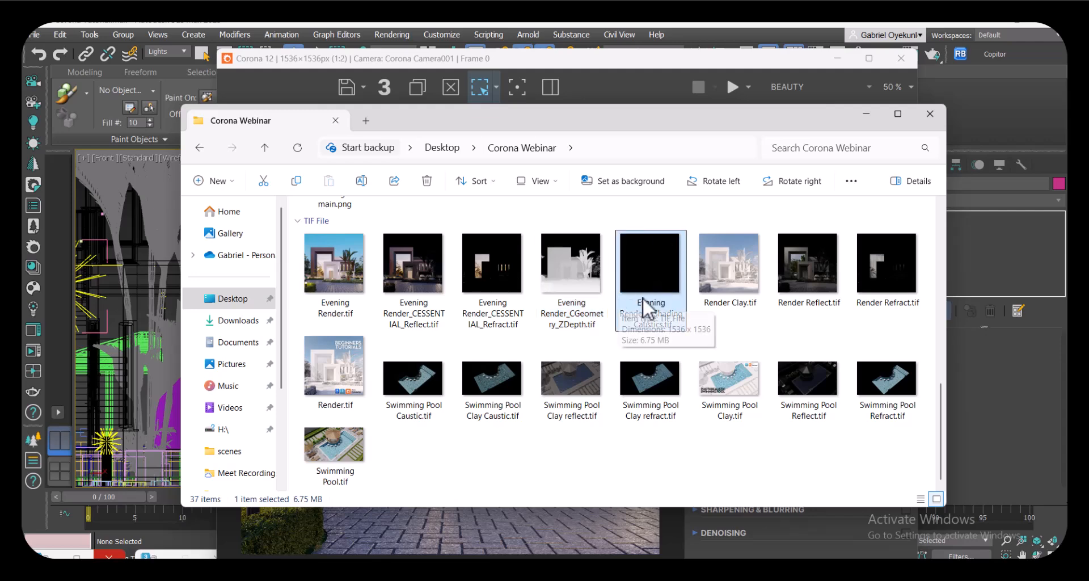
left_click(553, 543)
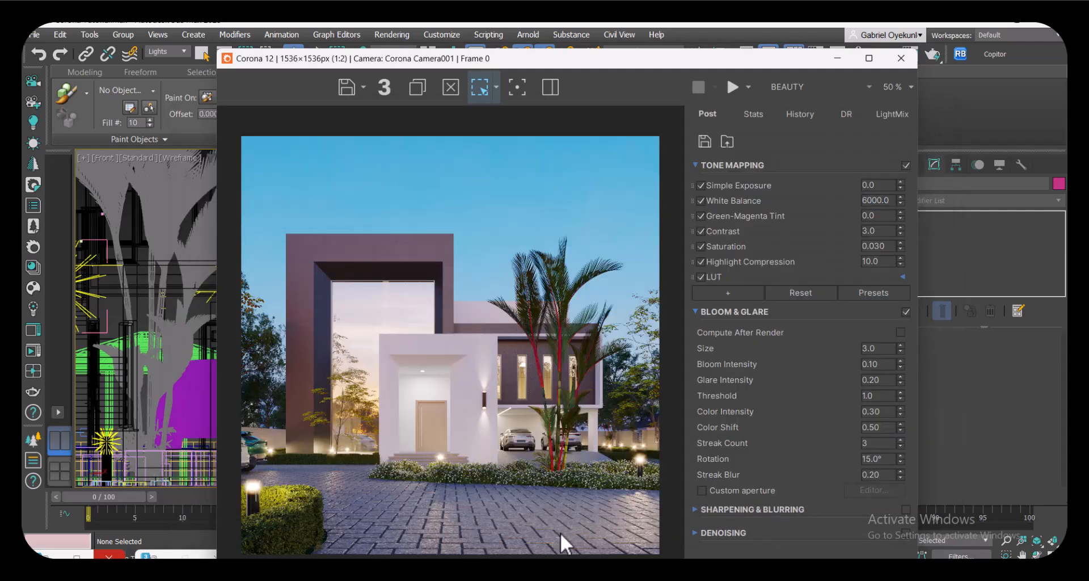
left_click_drag(558, 59, 549, 39)
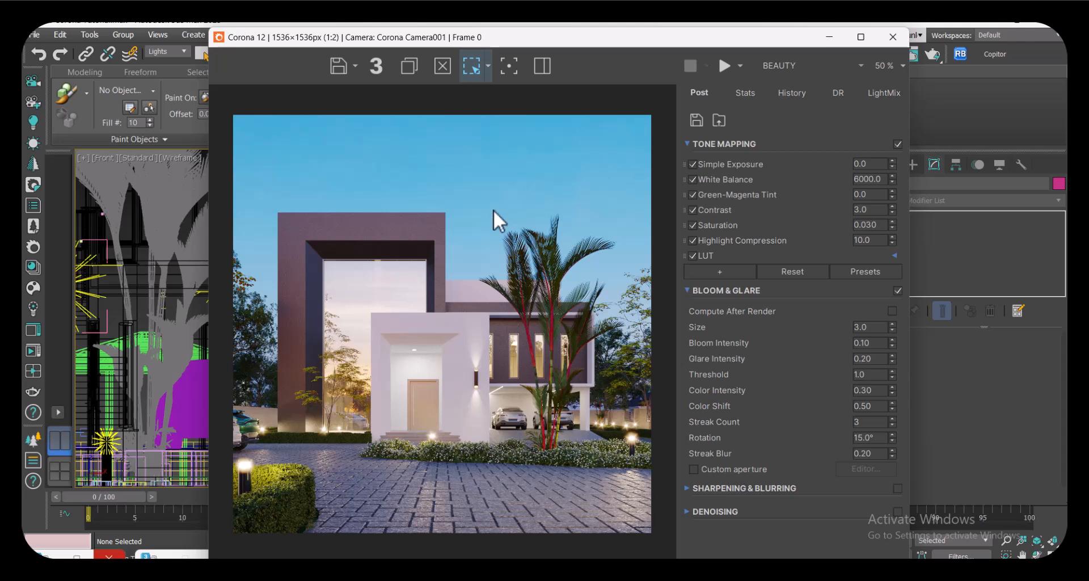
- Switch to Photoshop and browse the computer for files to open in the Corona Webinar folder on the Desktop
mouse_move(679, 562)
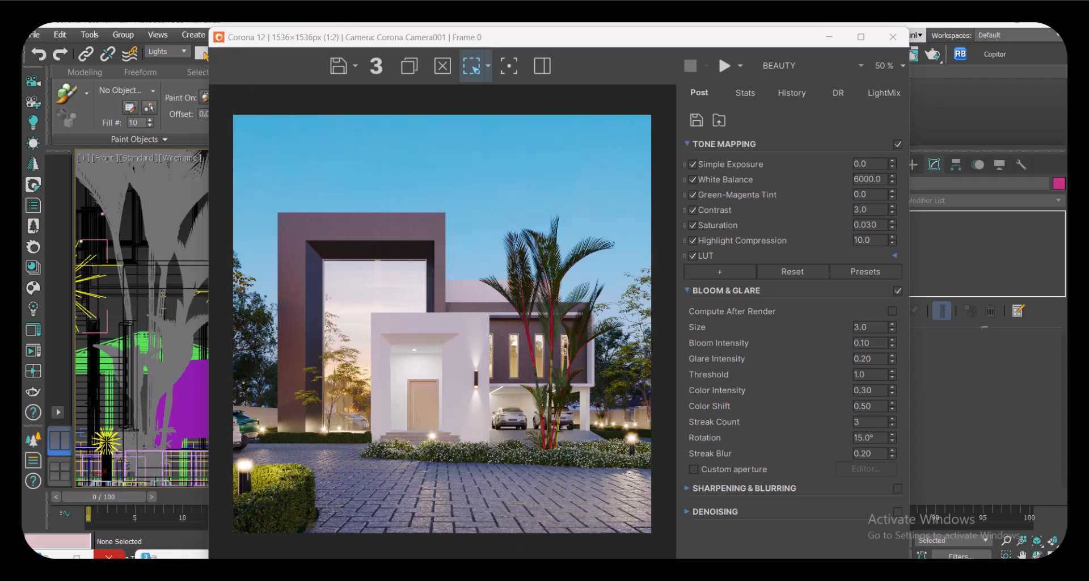
key("super")
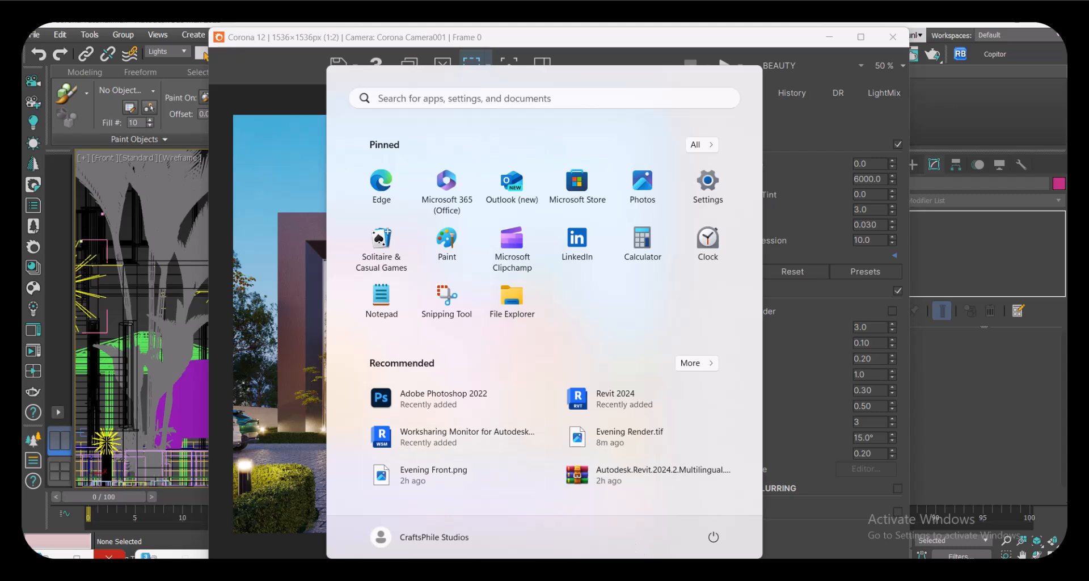
mouse_move(635, 569)
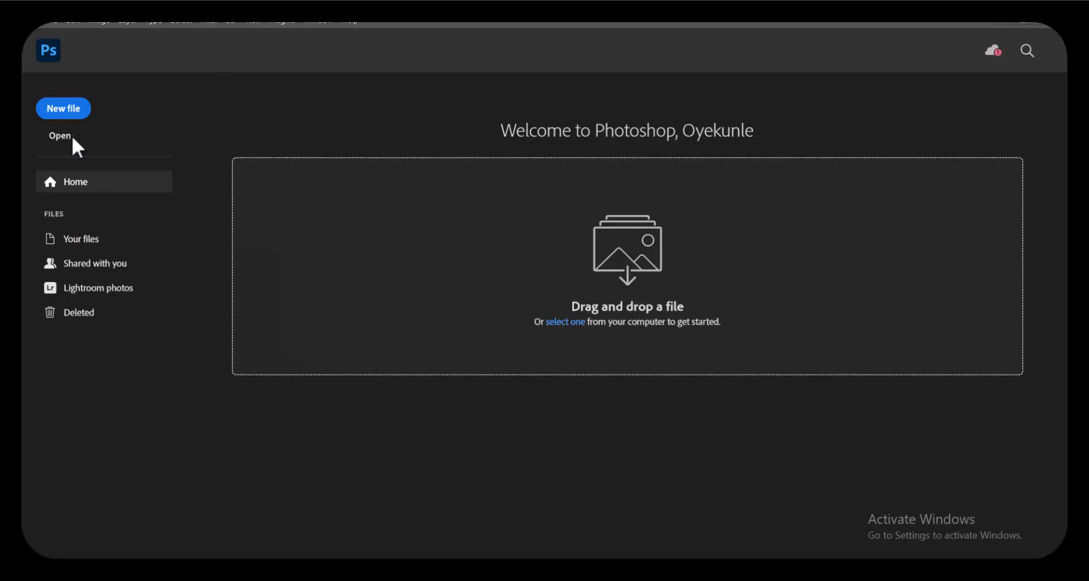
left_click(60, 139)
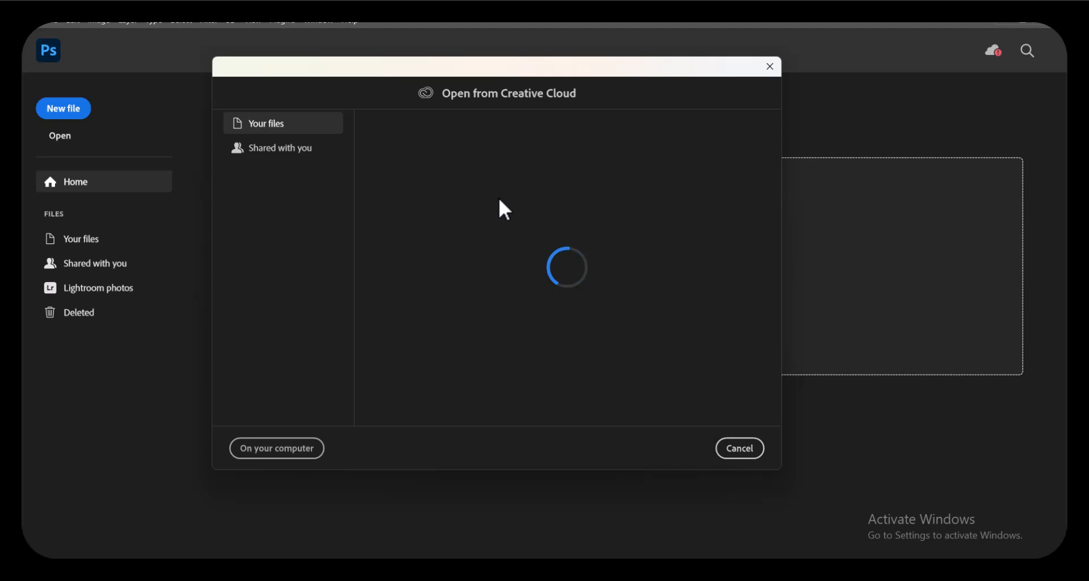
left_click(313, 449)
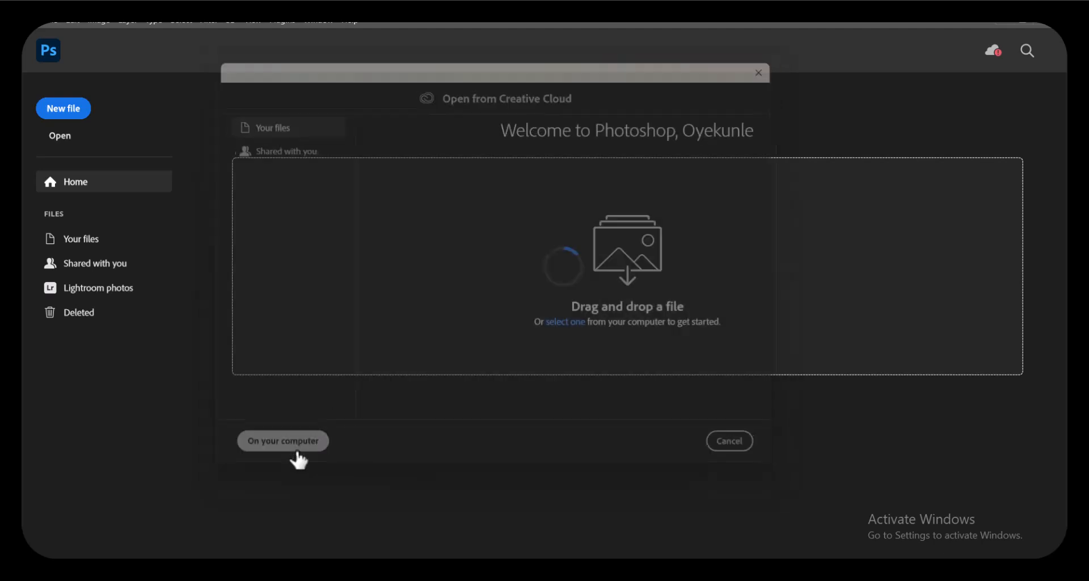
left_click(82, 145)
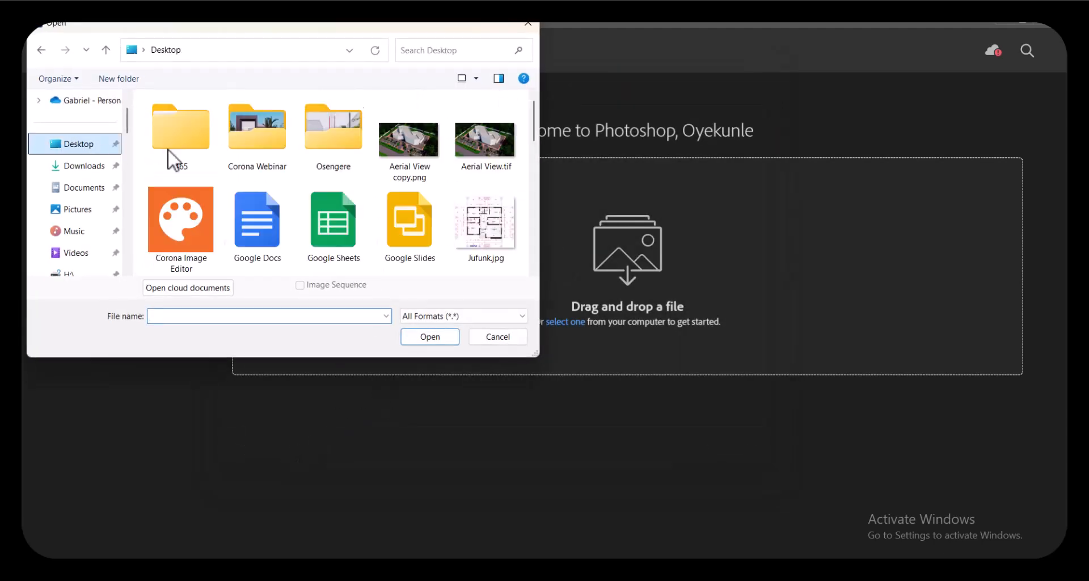
double_click(243, 143)
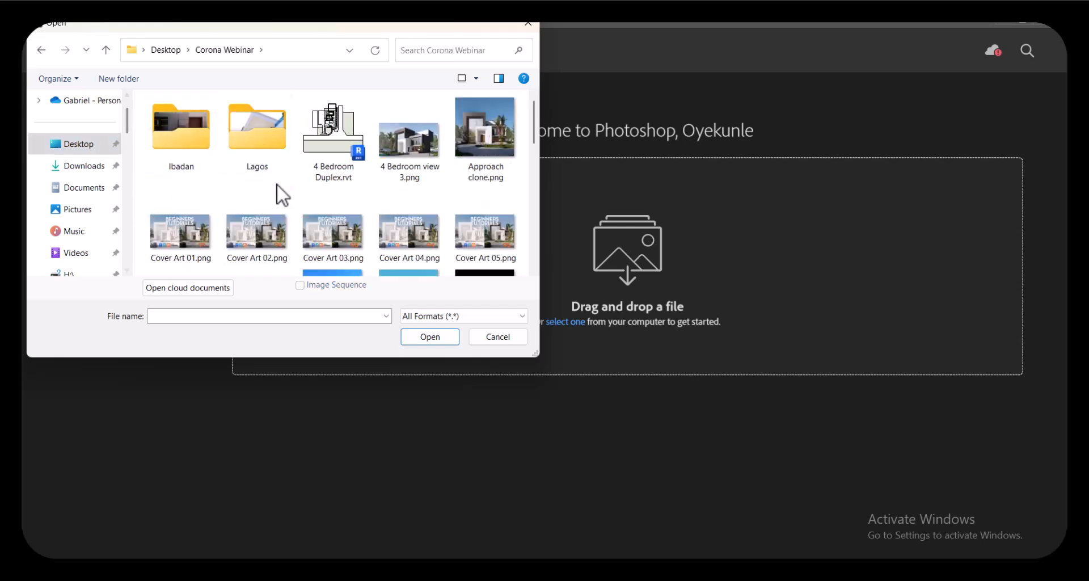
- Open Evening Render.tif together with its CESSENTIAL_Reflect, CESSENTIAL_Refract and CGeometry_ZDepth TIF files, leaving out Evening Front.png
scroll(289, 210, "down", 5)
scroll(290, 211, "up", 2)
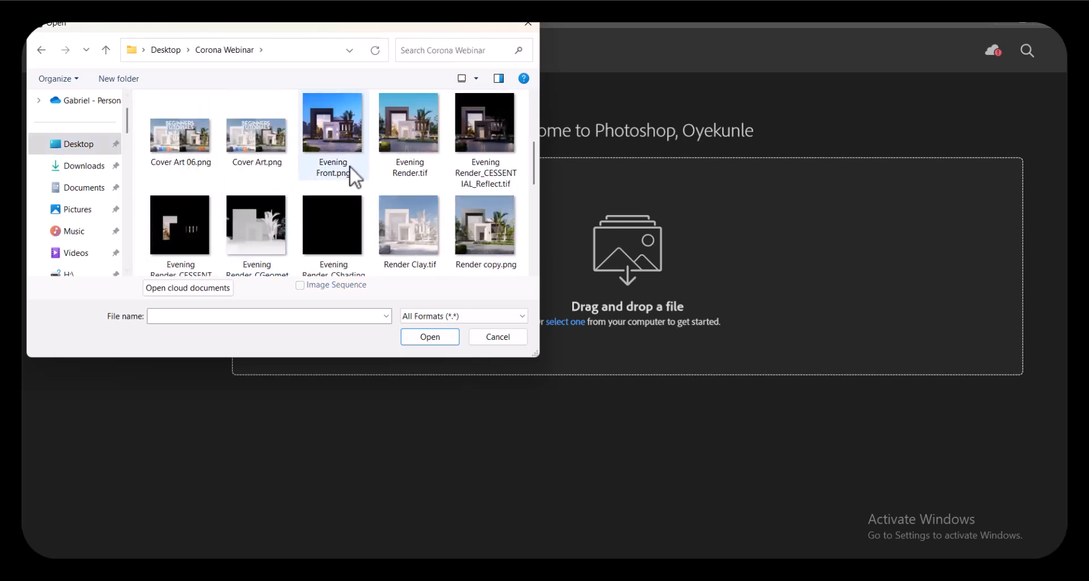
left_click(325, 139)
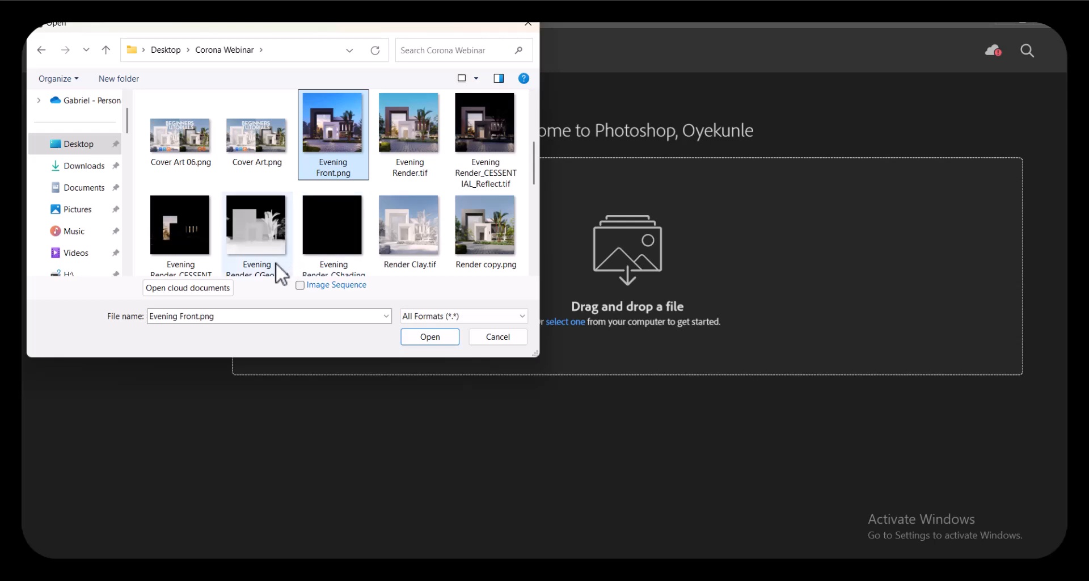
left_click(275, 241, "shift")
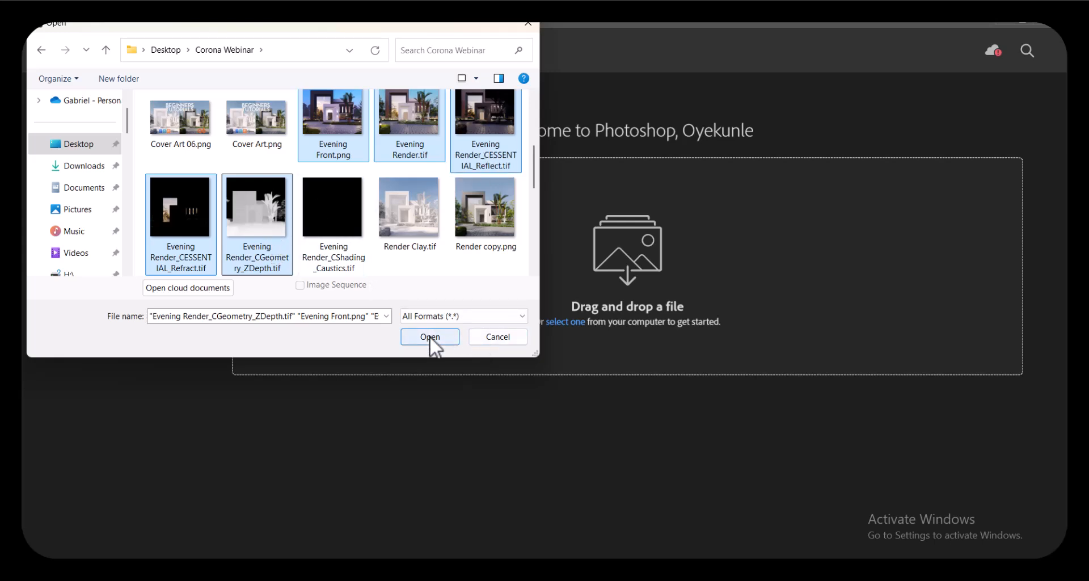
left_click(339, 125)
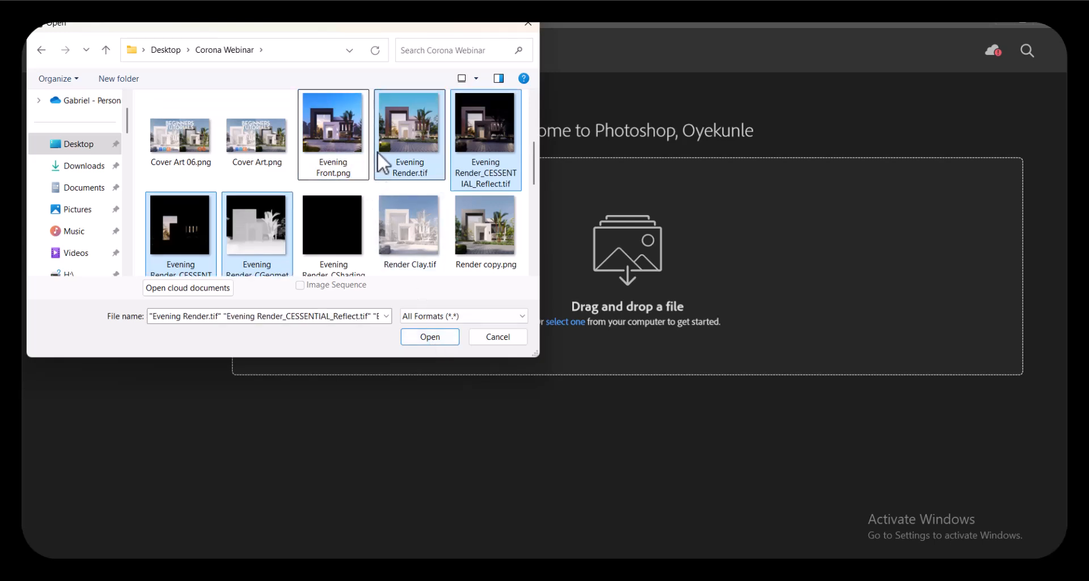
left_click(397, 166)
left_click(235, 253, "shift")
left_click(434, 339)
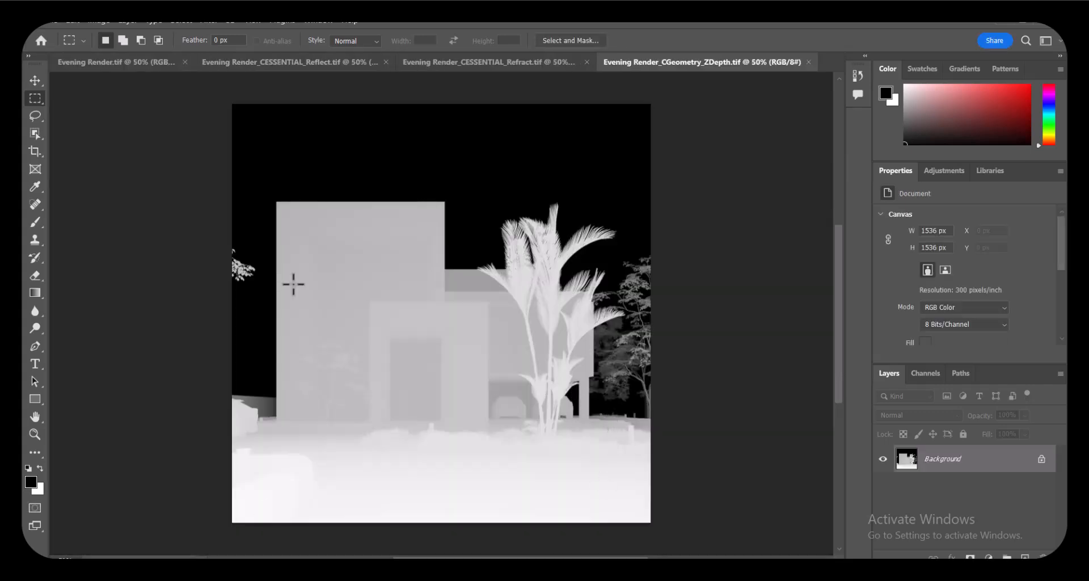
- Fit Evening Render.tif to the screen and paste the entire CESSENTIAL_Refract image into it as a new layer
left_click(114, 63)
right_click(502, 314)
left_click(530, 319)
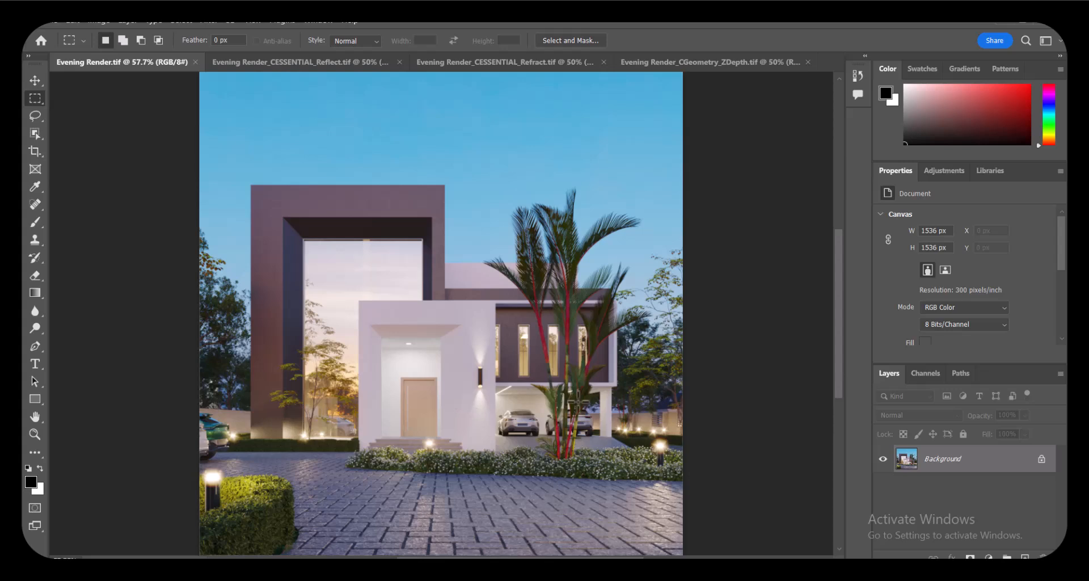
left_click(278, 63)
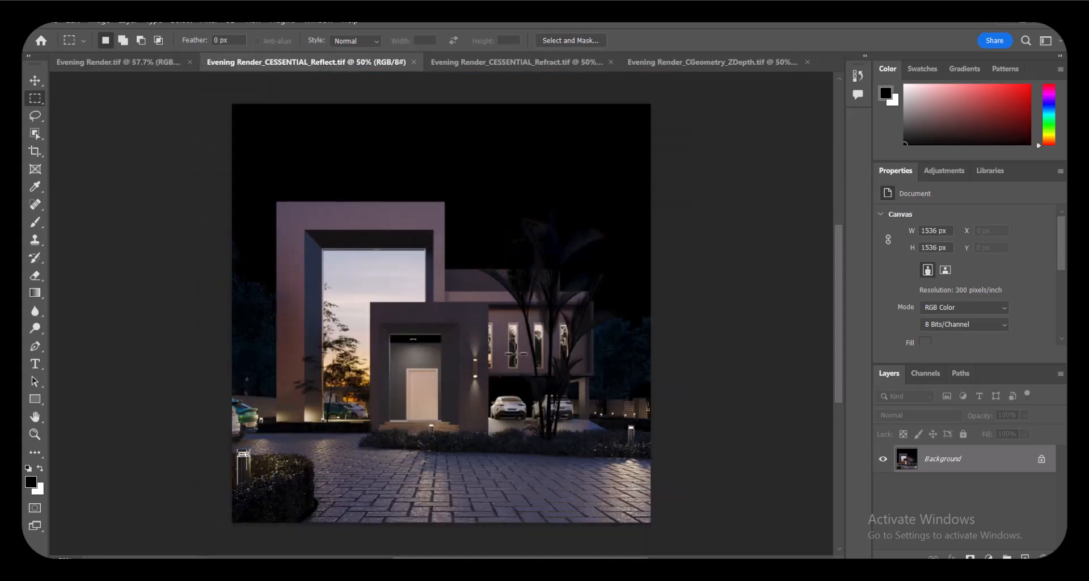
key("ctrl+a")
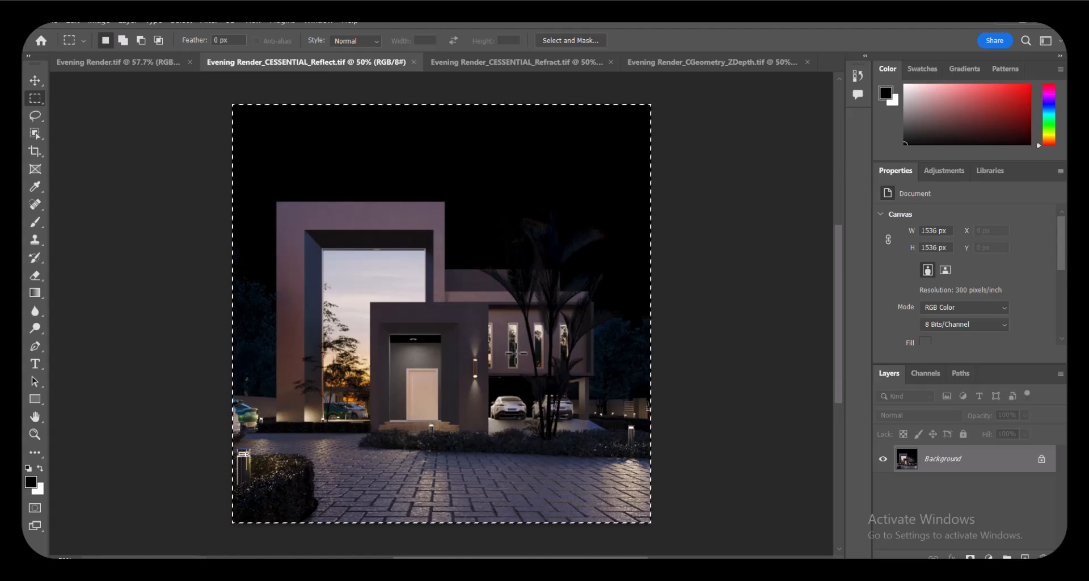
left_click(486, 63)
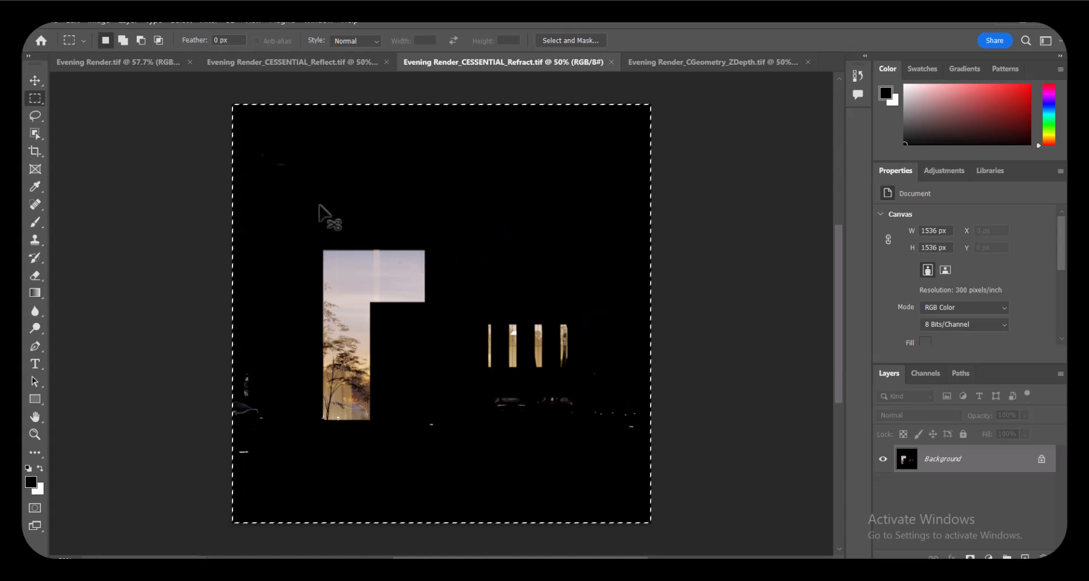
left_click(135, 61)
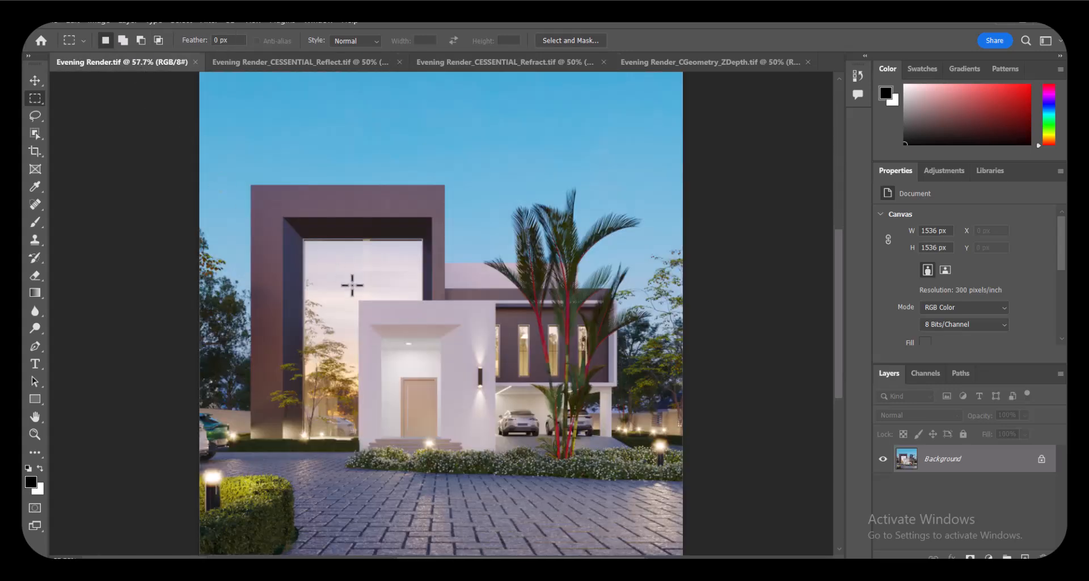
key("ctrl+v")
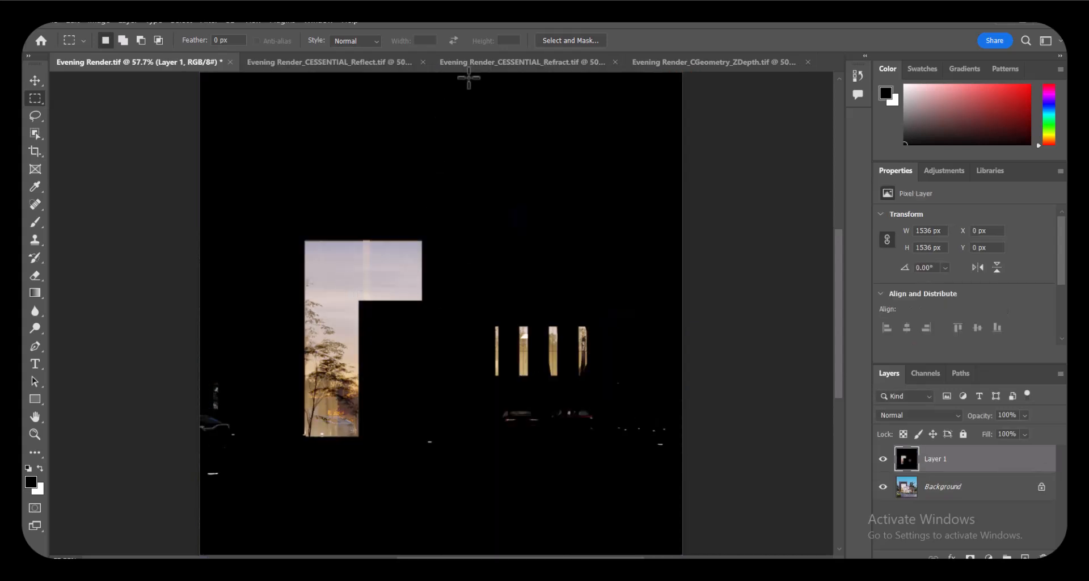
- Copy the entire CESSENTIAL_Reflect image into Evening Render.tif as a layer above the refraction pass
left_click(334, 62)
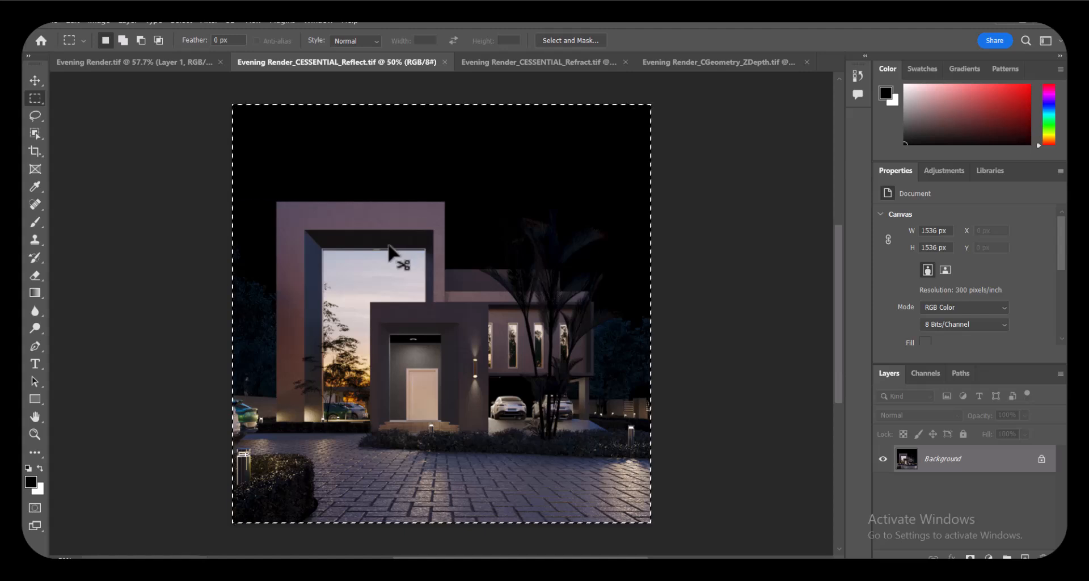
left_click(147, 61)
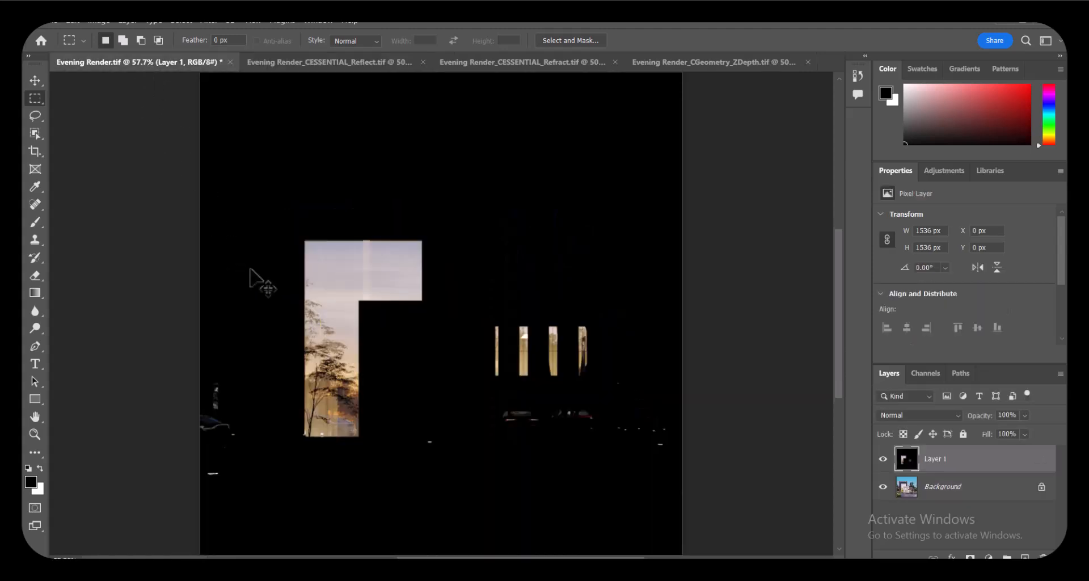
key("ctrl+v")
- Copy the entire CGeometry_ZDepth image into Evening Render.tif as the topmost layer
left_click(689, 62)
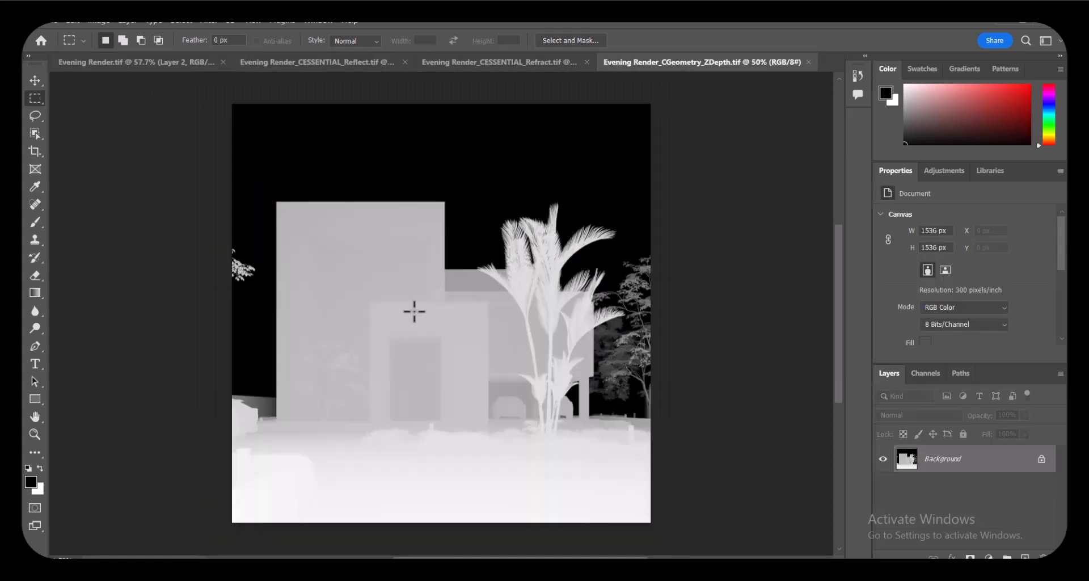
key("ctrl+a")
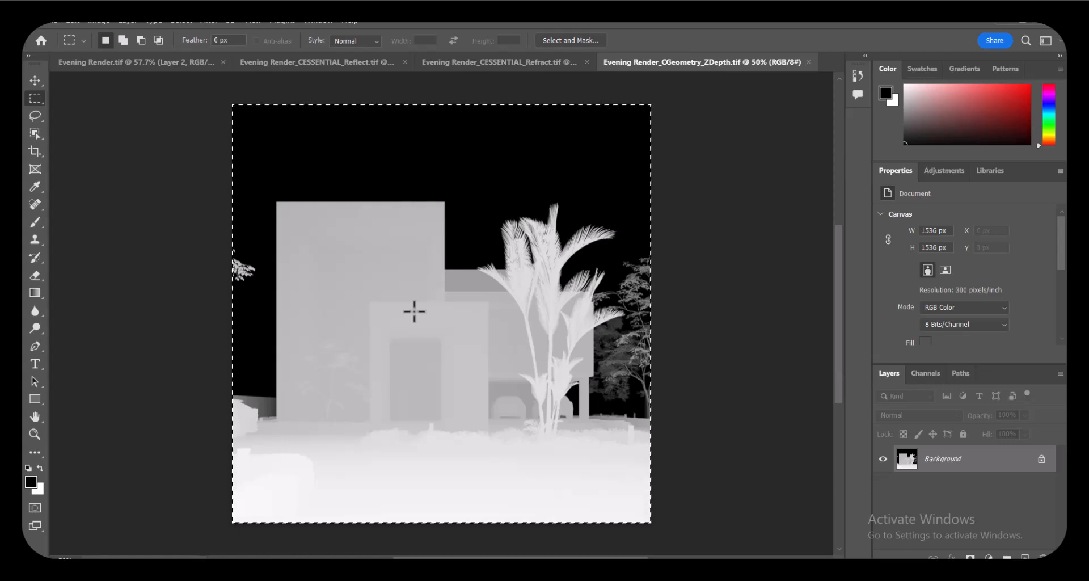
left_click(147, 62)
key("ctrl+v")
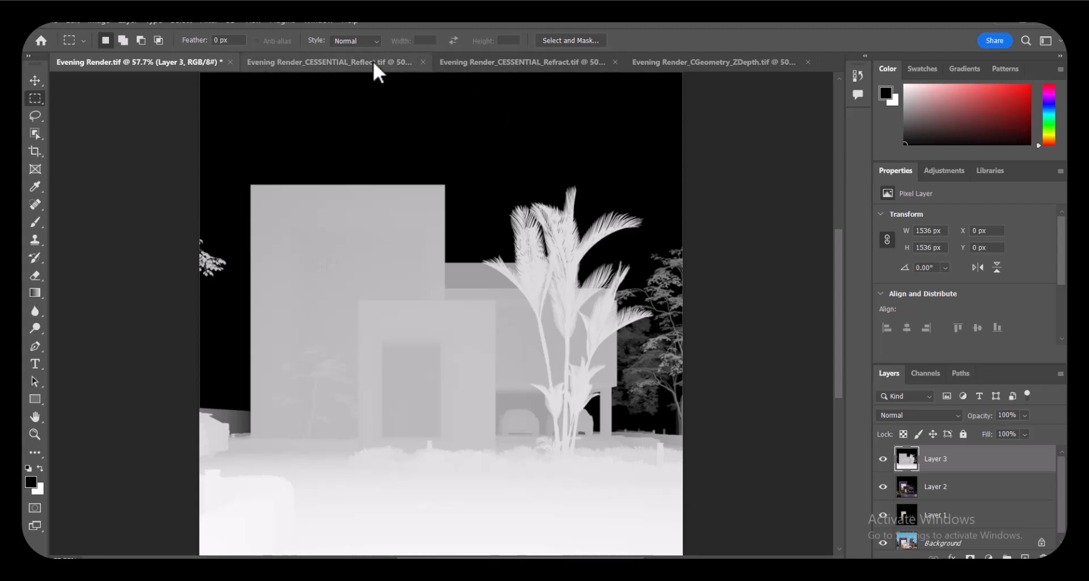
- Close the CESSENTIAL_Reflect, CESSENTIAL_Refract and CGeometry_ZDepth documents, keeping Evening Render.tif open
left_click(423, 61)
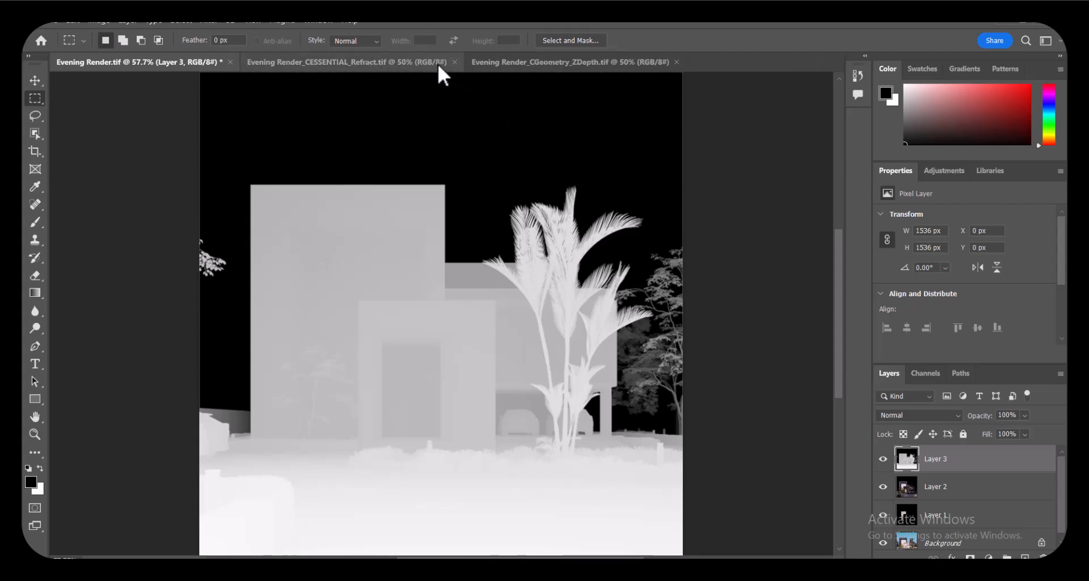
left_click(459, 61)
left_click(452, 61)
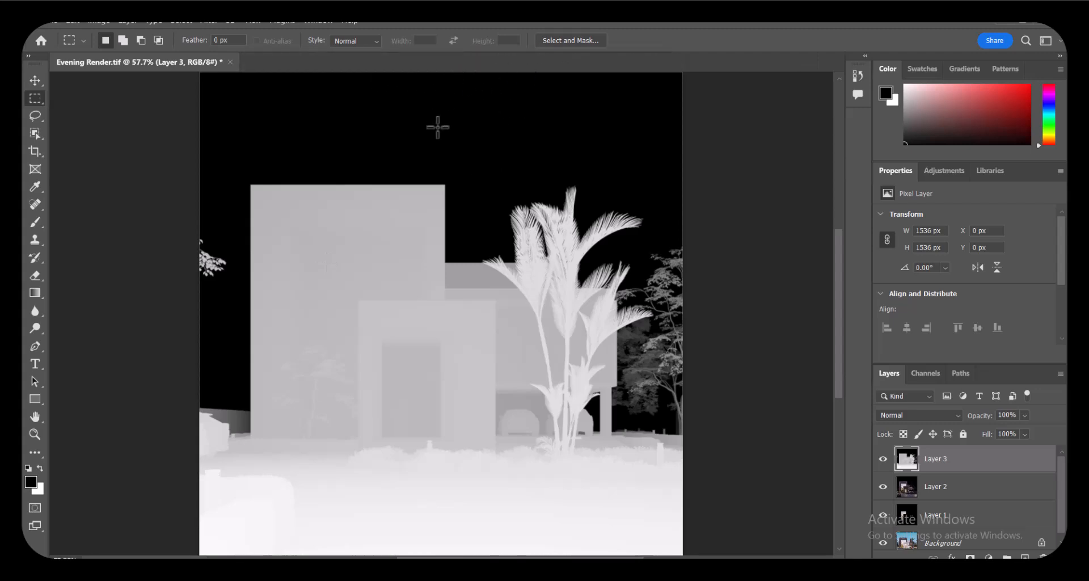
- Hide the Z-depth, reflection and refraction layers so that only the background render is displayed
left_click(883, 457)
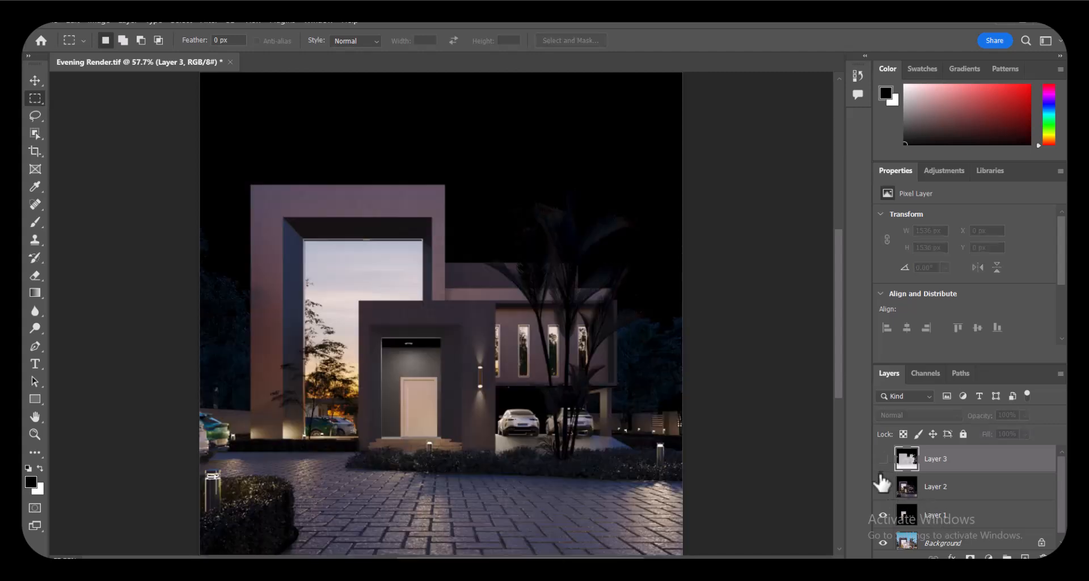
left_click(883, 489)
left_click(883, 515)
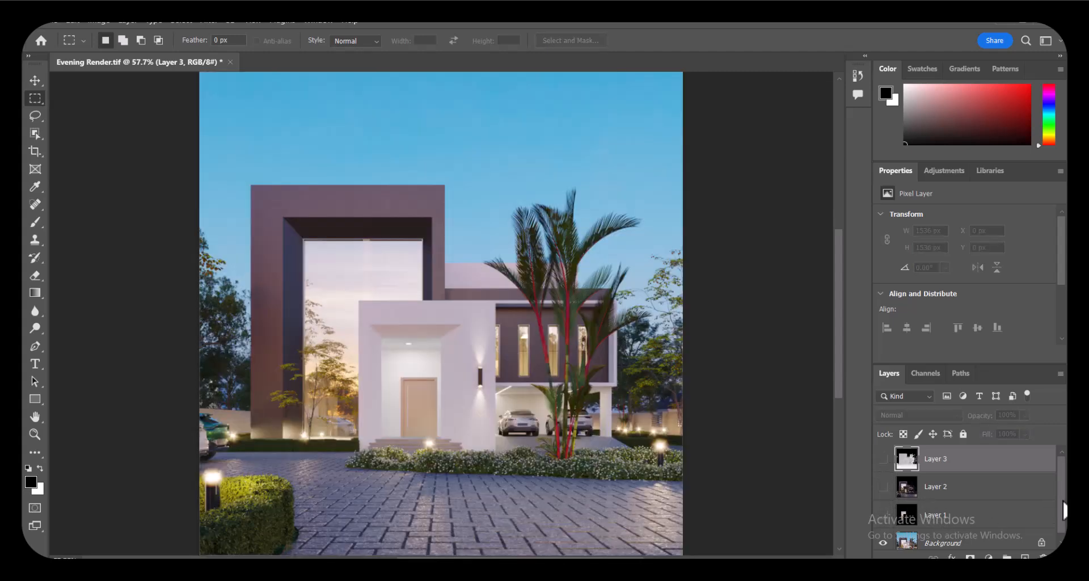
scroll(1055, 505, "down", 1)
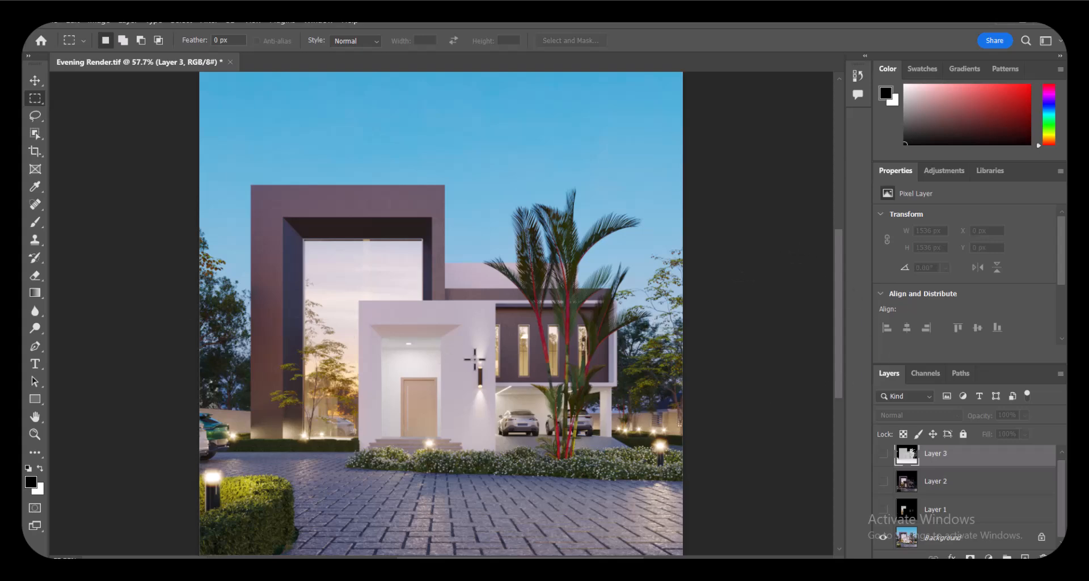
- Examine the facade, entrance and paving of the background render at 100%, and fit the image back on screen
left_click(436, 327, "ctrl")
left_click(437, 328, "ctrl")
left_click(437, 328, "ctrl")
right_click(453, 245, "ctrl")
left_click(469, 253)
right_click(435, 313, "ctrl")
left_click(459, 330)
scroll(534, 357, "down", 5)
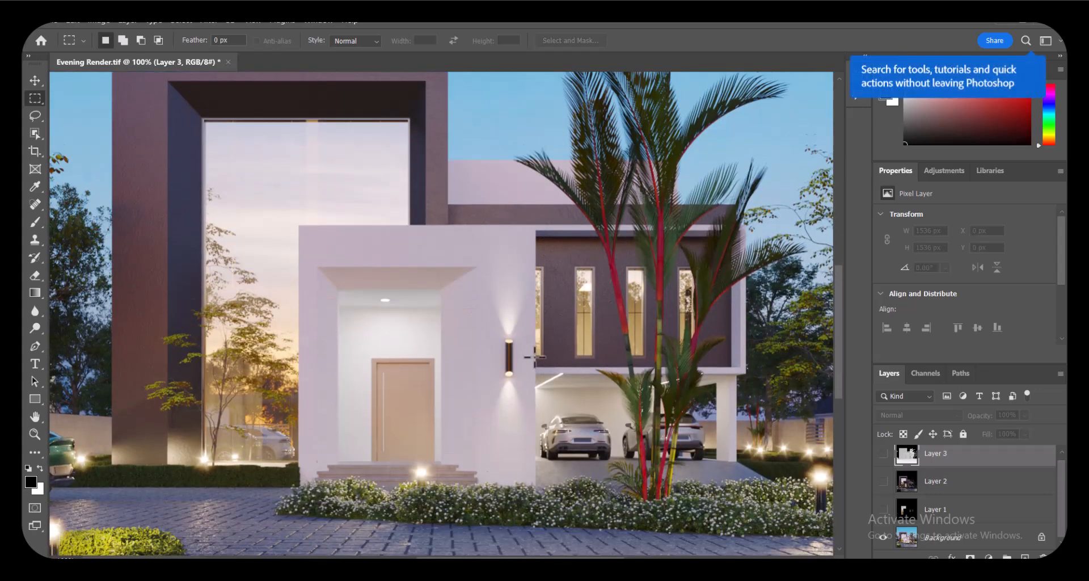
scroll(534, 357, "down", 3)
right_click(536, 265, "ctrl")
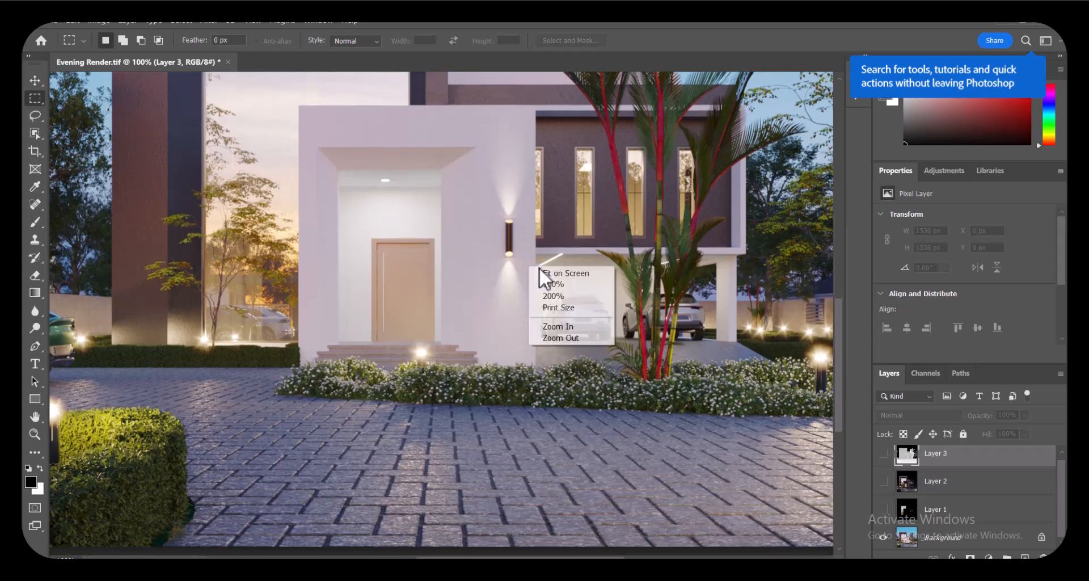
left_click(545, 273)
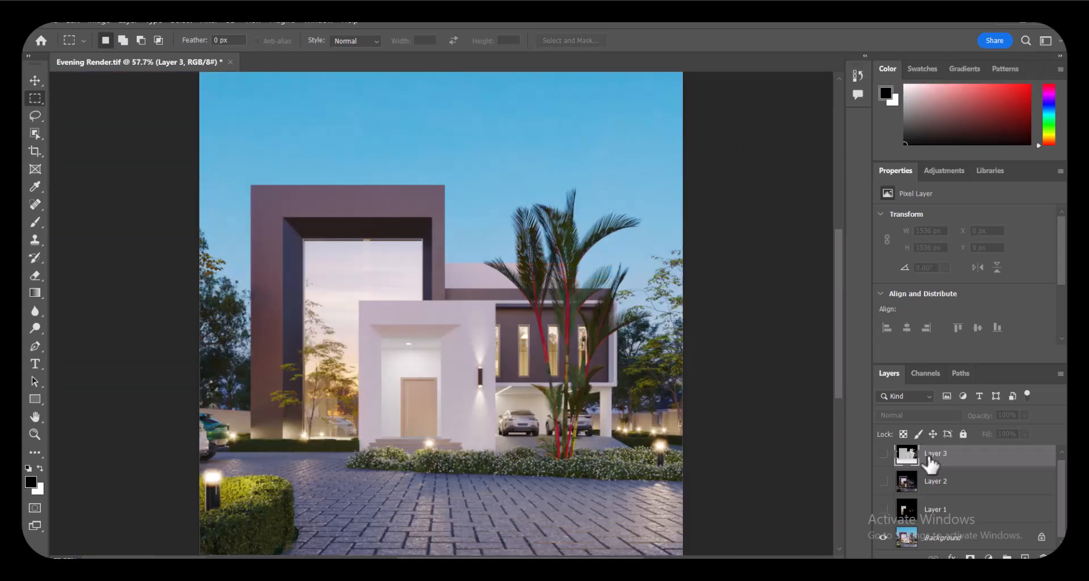
- Show the refraction layer (Layer 1), set its blend mode to Screen and compare the image with and without it
left_click(883, 511)
left_click(939, 510)
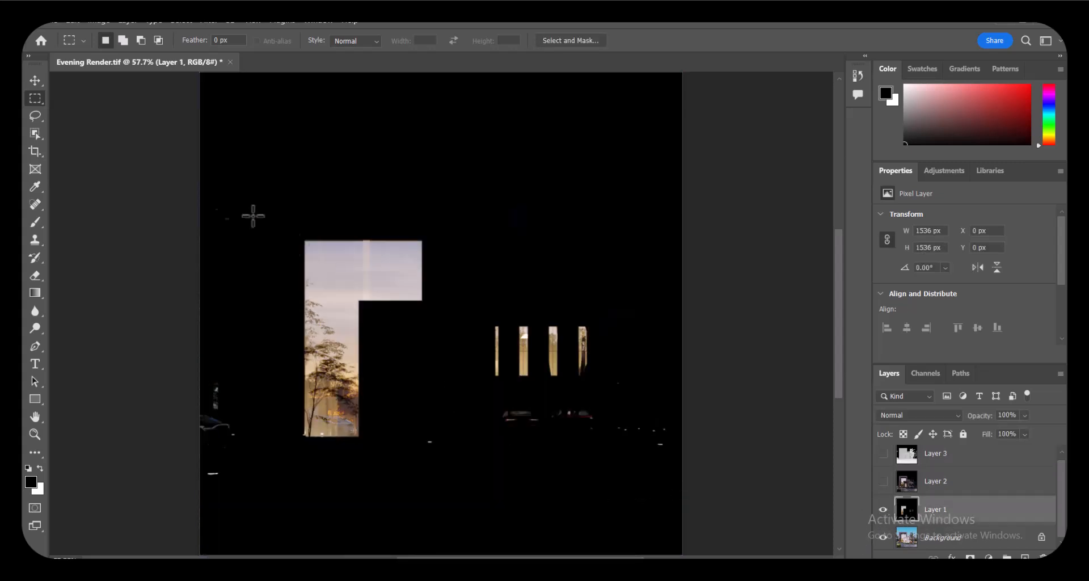
left_click(920, 420)
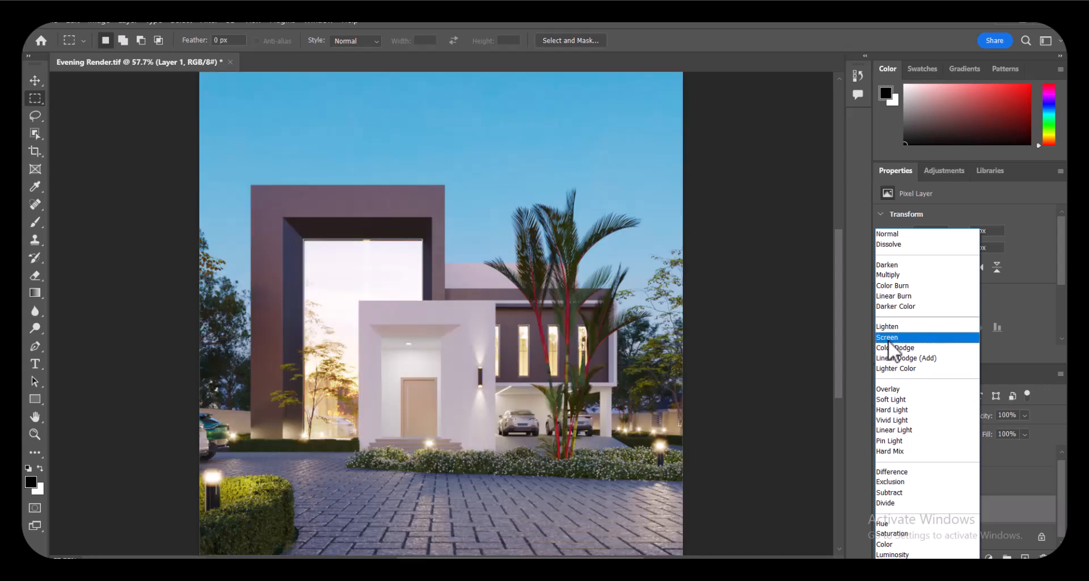
left_click(887, 337)
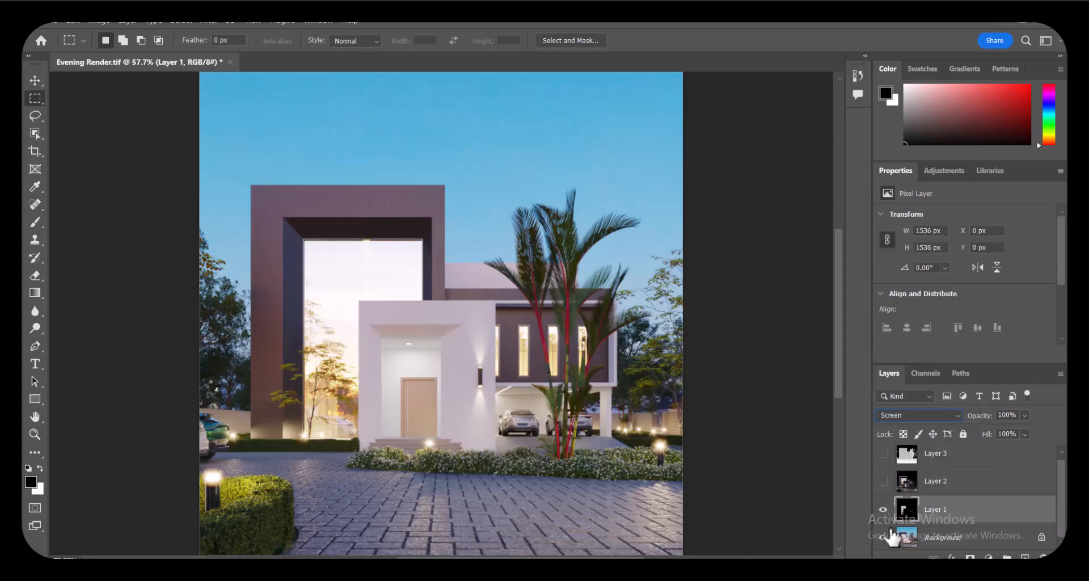
left_click(884, 510)
left_click(884, 510)
left_click(883, 509)
left_click(883, 510)
left_click(884, 511)
left_click(885, 511)
- Reduce the refraction layer's opacity to 10% and compare the image with and without it, leaving it visible
left_click(1002, 416)
type("0")
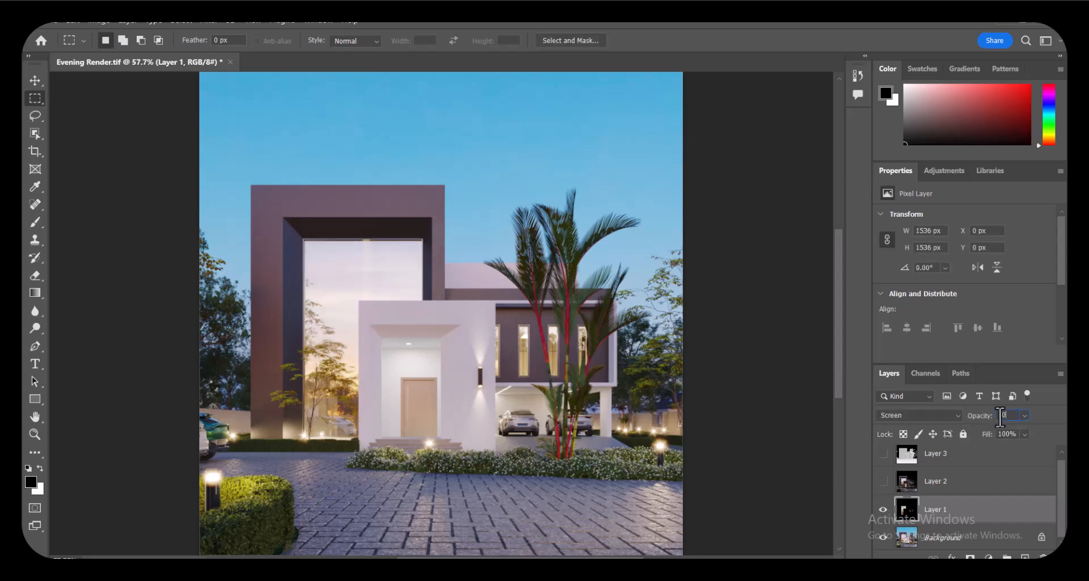
left_click(883, 509)
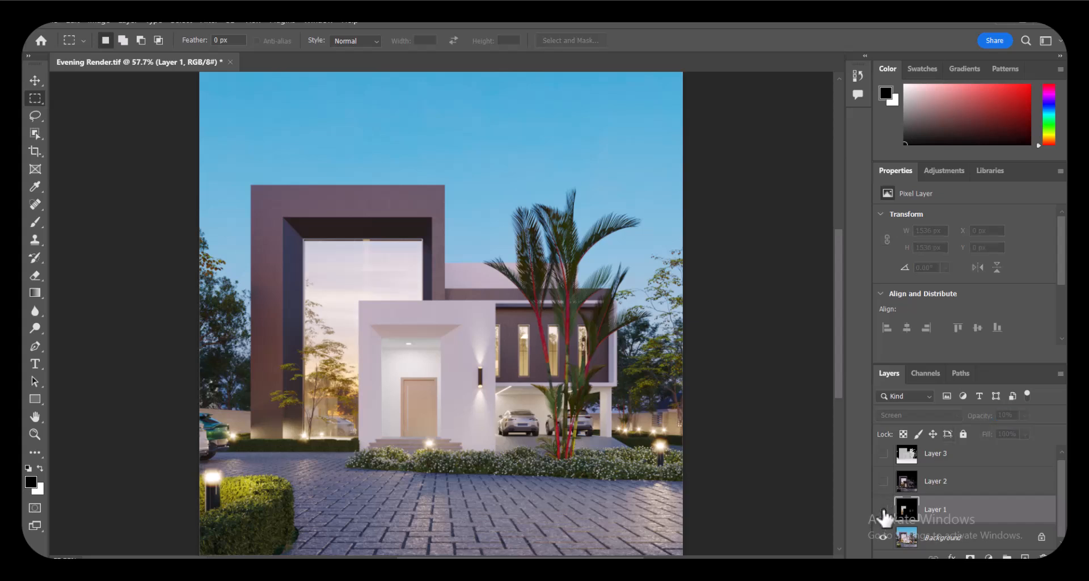
left_click(883, 510)
left_click(884, 510)
left_click(883, 511)
left_click(884, 510)
left_click(884, 511)
- Show the reflection layer (Layer 2), try the Screen blend mode on it and compare the image with and without it
left_click(883, 481)
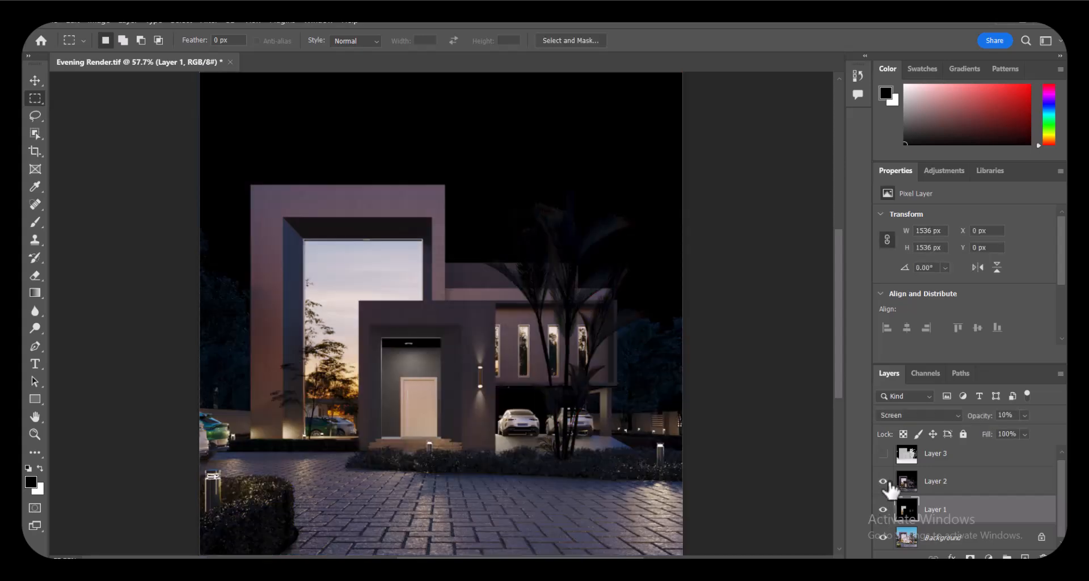
left_click(967, 481)
left_click(914, 415)
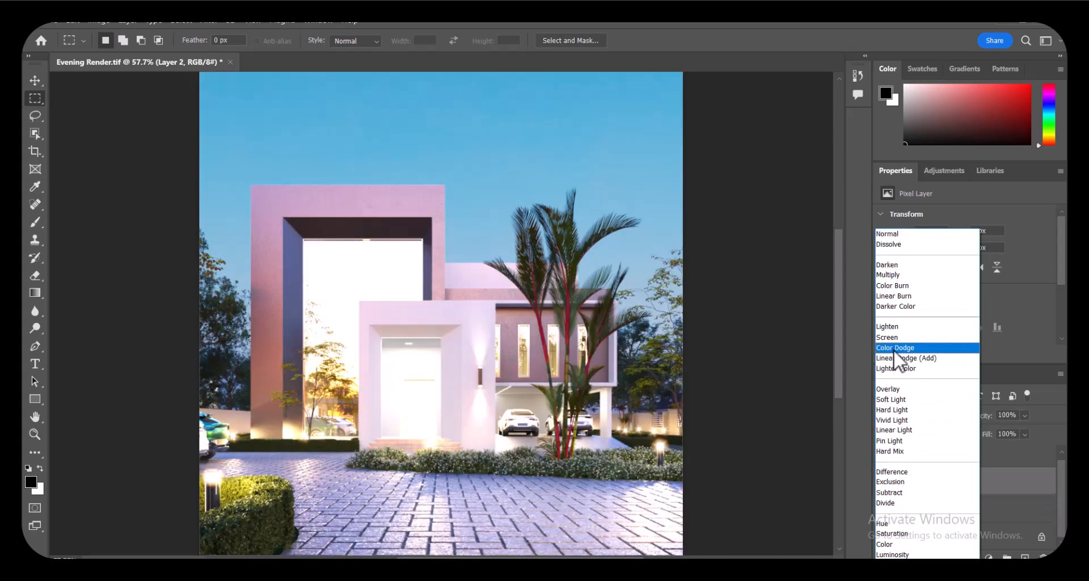
left_click(893, 339)
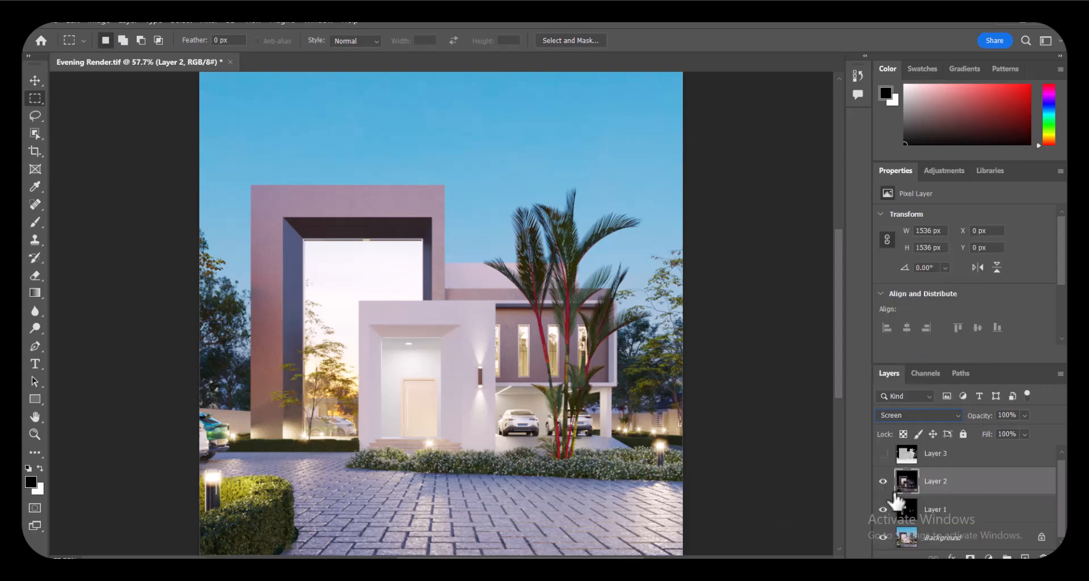
left_click(883, 482)
left_click(883, 481)
left_click(883, 481)
left_click(883, 481)
left_click(883, 482)
left_click(883, 482)
left_click(883, 481)
left_click(884, 481)
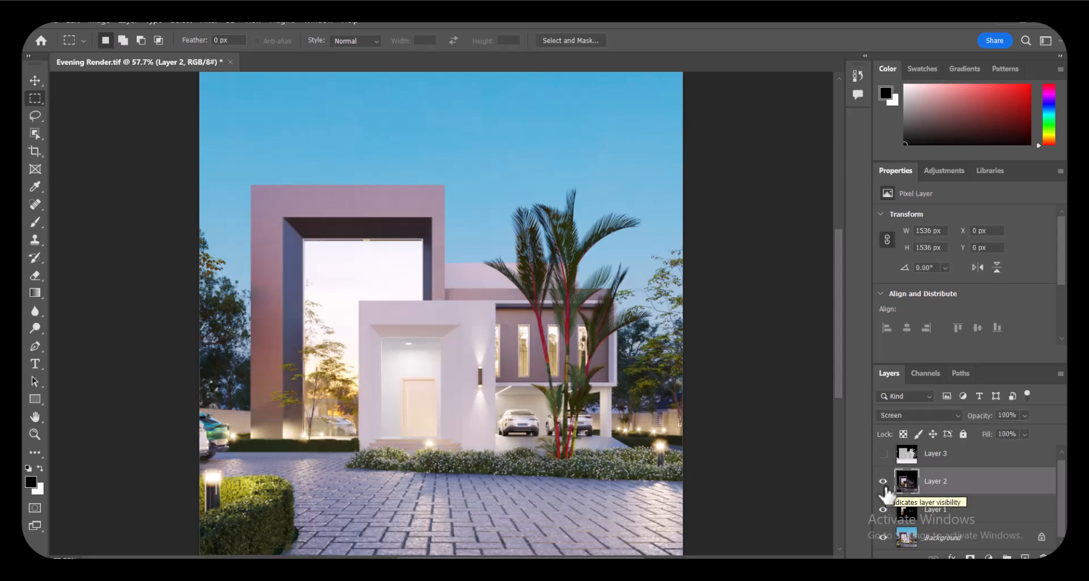
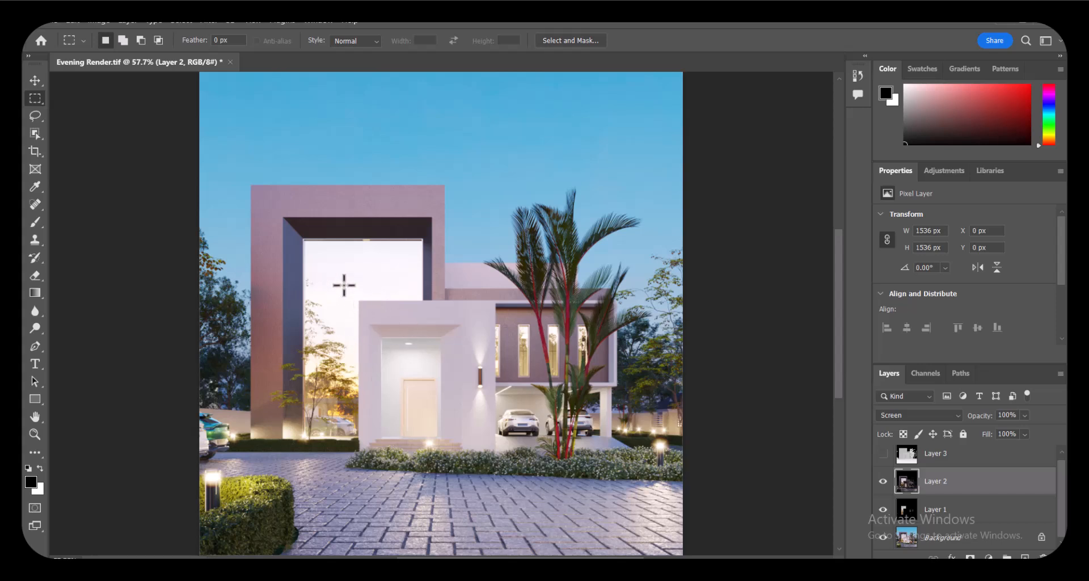
- Check the reflection layer's effect once more and delete Layer 2
left_click(883, 481)
left_click(883, 481)
left_click(883, 481)
left_click(883, 481)
left_click(883, 481)
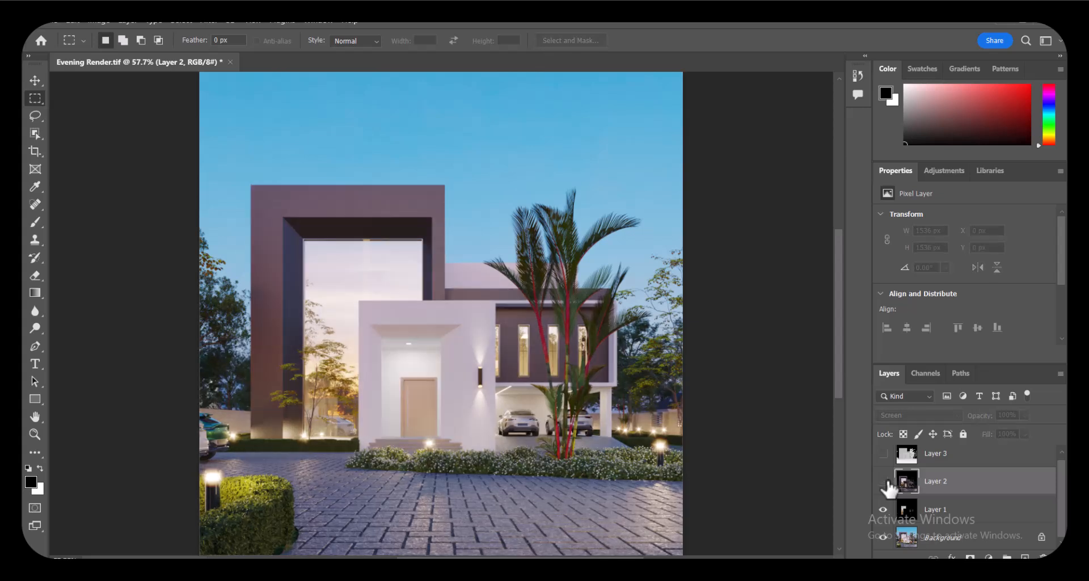
left_click_drag(960, 491, 1043, 557)
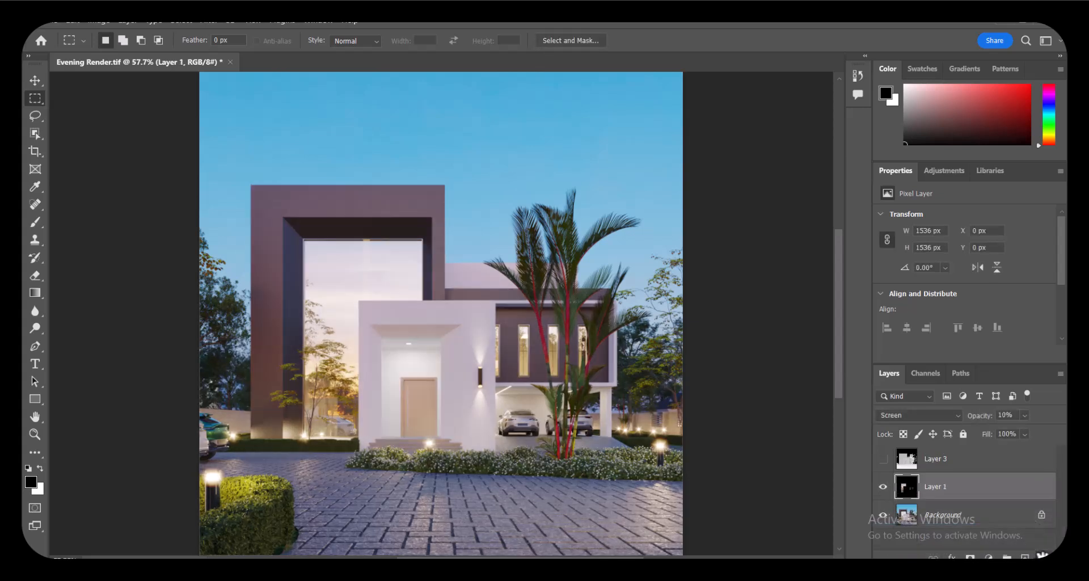
- Preview the Z-depth layer, hide it again, and stamp the visible layers into a new layer above the refraction layer
left_click(883, 458)
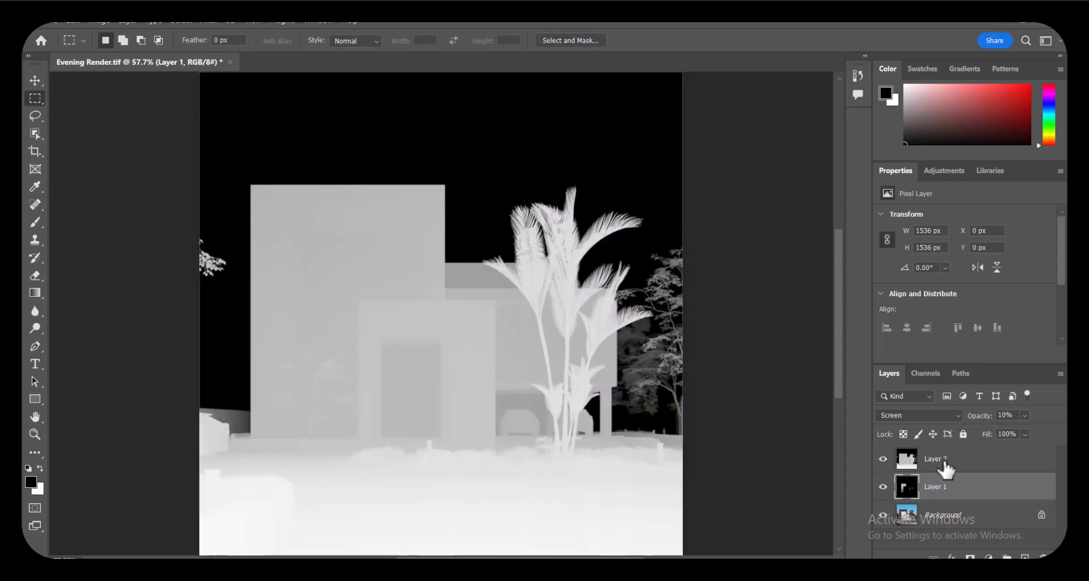
left_click(883, 459)
left_click(884, 458)
left_click(884, 459)
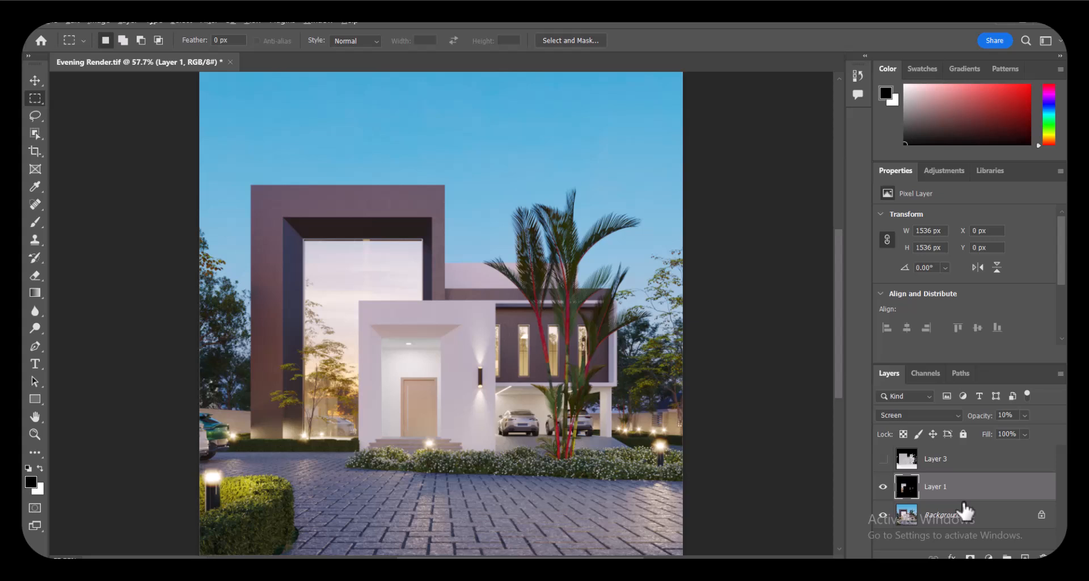
key("ctrl+shift+alt+e")
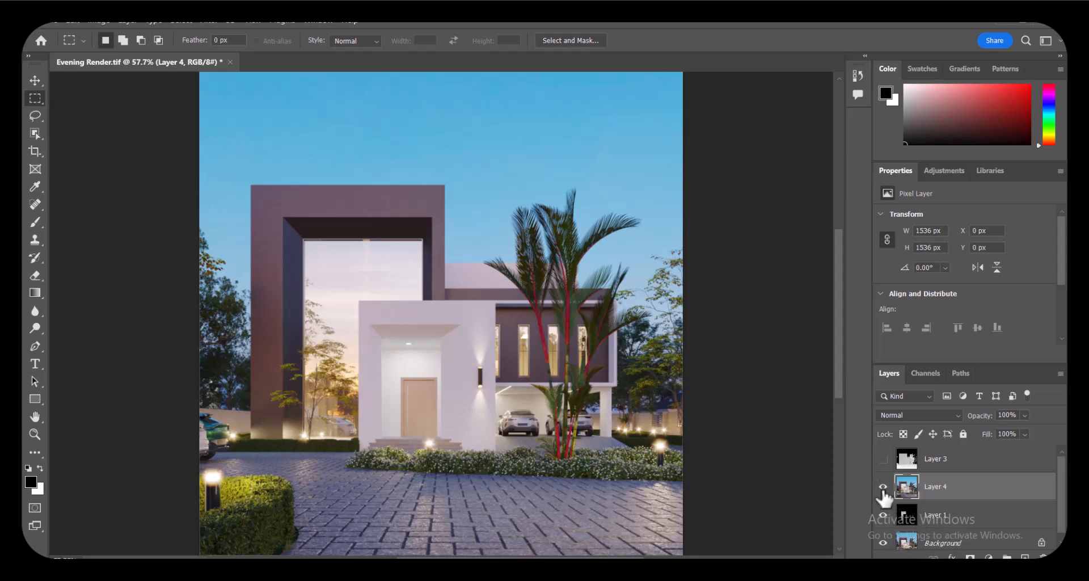
- Apply a Camera Raw filter to the stamped layer with Highlights set to -79
left_click(213, 18)
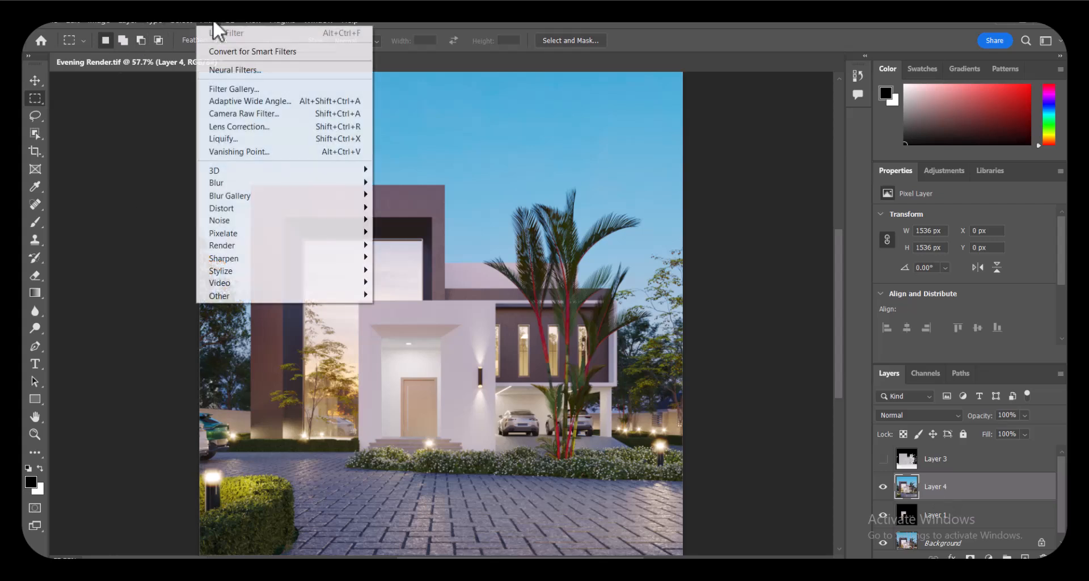
left_click(242, 115)
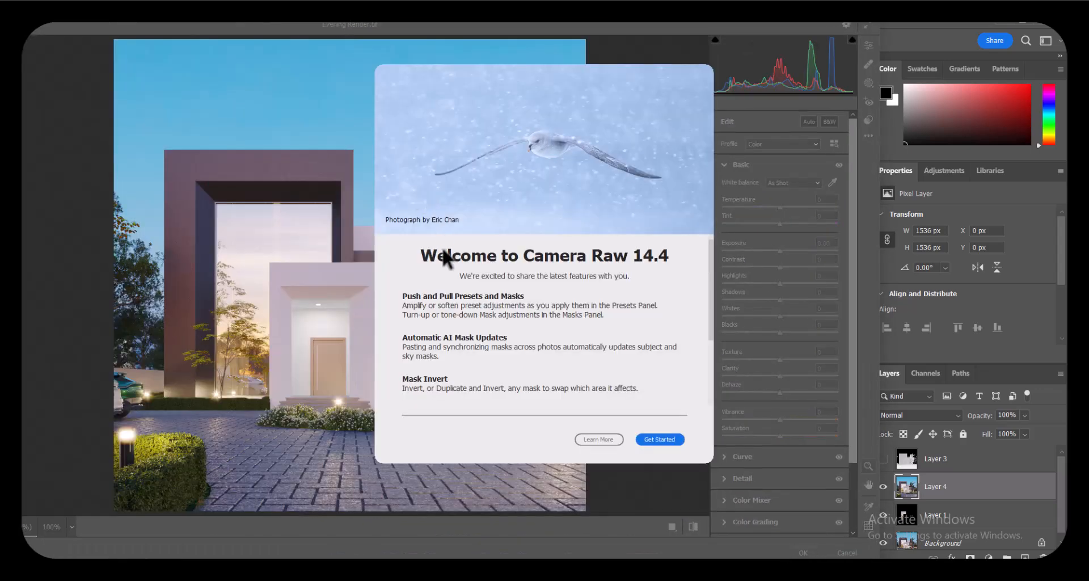
left_click(652, 439)
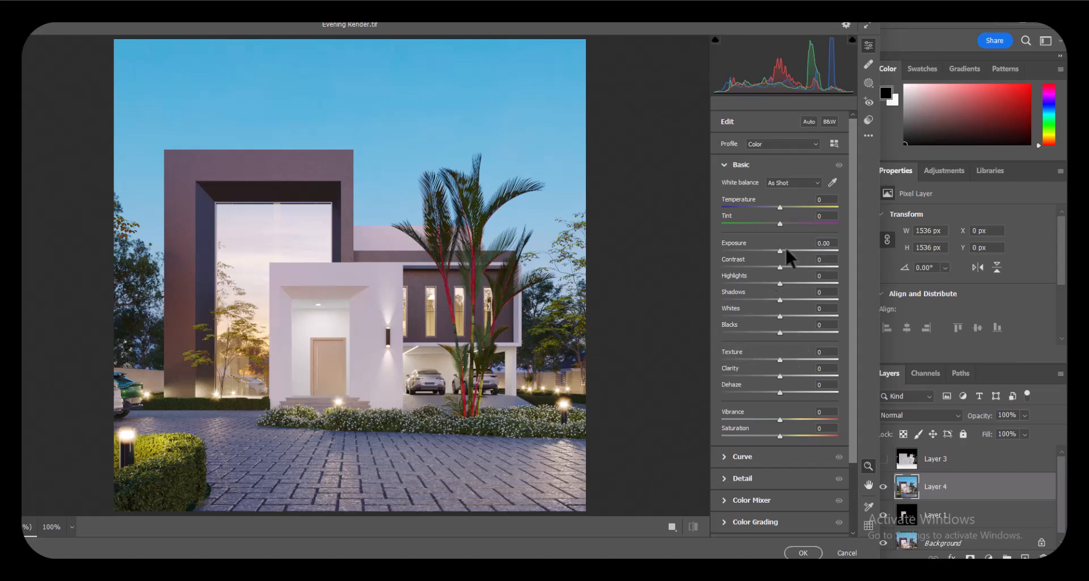
left_click_drag(780, 282, 735, 288)
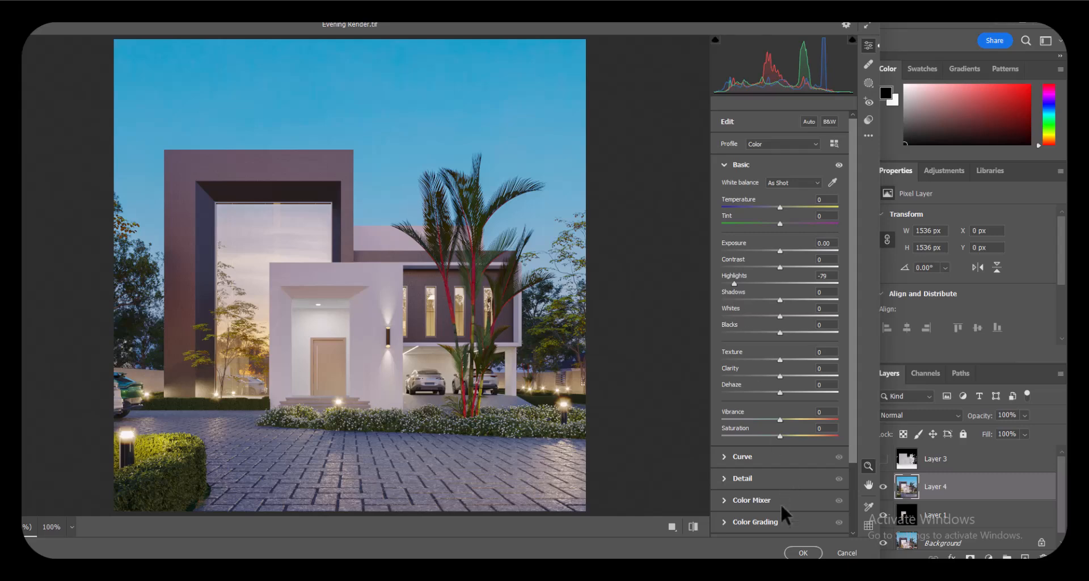
left_click(803, 553)
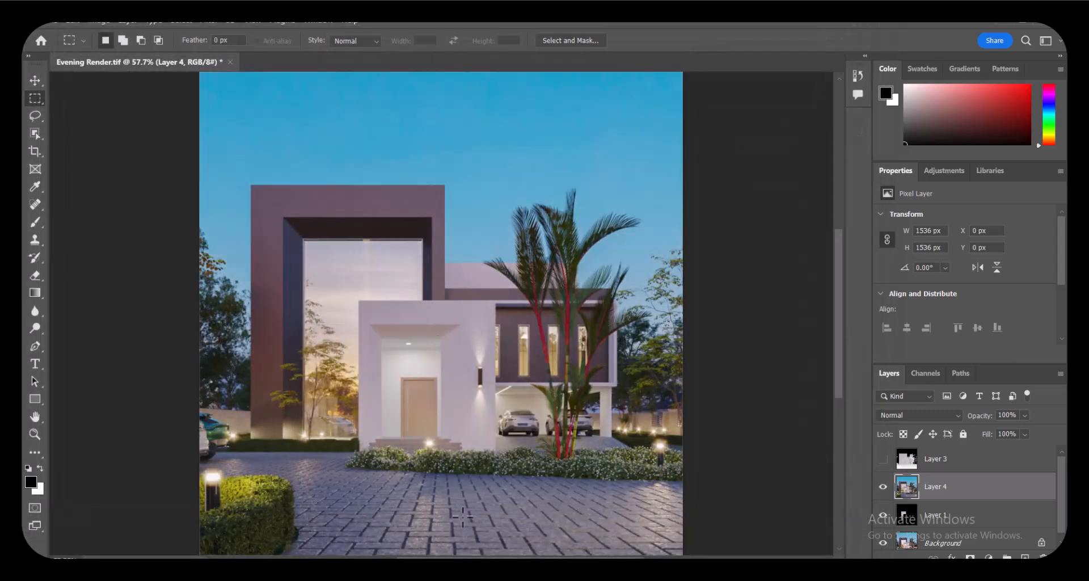
- Compare the stamped layer with and without its highlight adjustment, and add a black layer mask to it
left_click(884, 487)
left_click(883, 486)
left_click(883, 488)
left_click(883, 487)
left_click(970, 557, "alt")
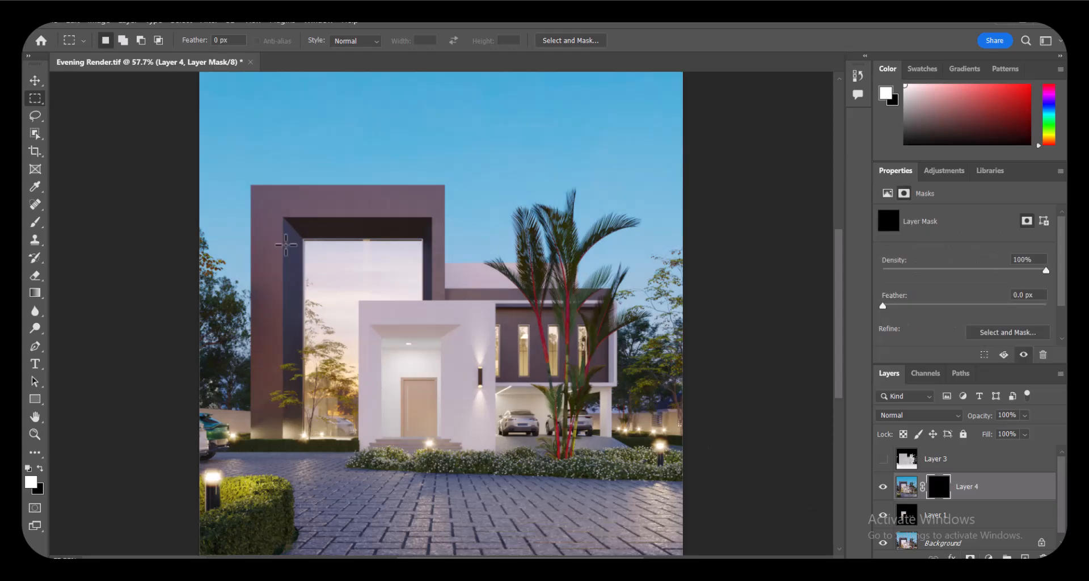
- Paint white on the layer mask over the large glass facade with a soft 250 px brush
key("b")
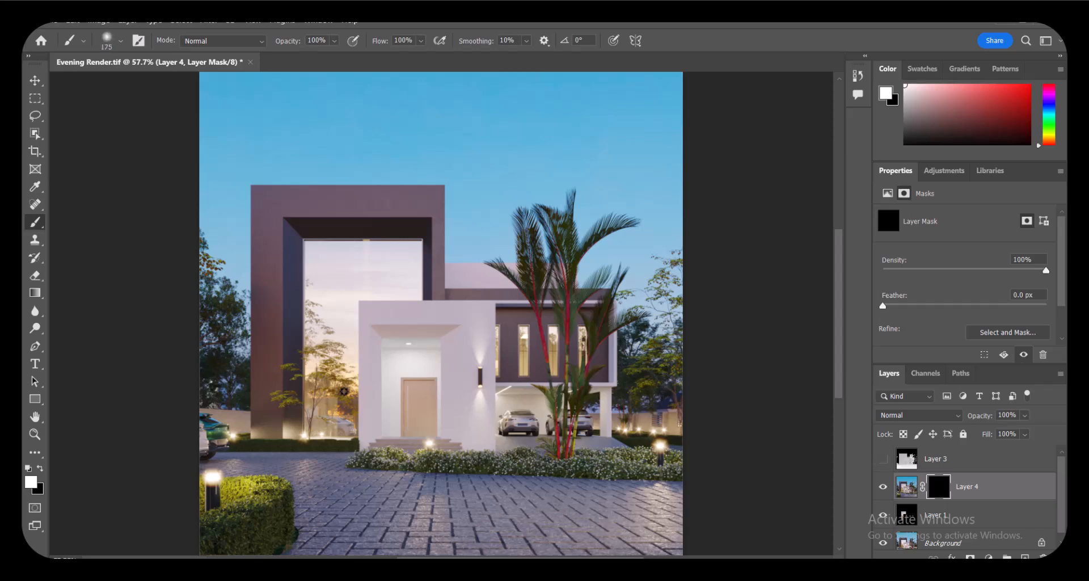
key("bracketright")
mouse_move(401, 280)
left_mouse_down()
mouse_move(370, 263)
mouse_move(386, 267)
mouse_move(323, 333)
mouse_move(321, 394)
mouse_move(376, 265)
mouse_move(404, 265)
mouse_move(338, 297)
mouse_move(328, 265)
mouse_move(336, 258)
mouse_move(309, 352)
mouse_move(329, 400)
mouse_move(336, 272)
left_mouse_up()
- Paint black on the layer mask with a 90 px brush over the entrance wall beside the glass
left_click(393, 379, "ctrl")
left_click(395, 379, "ctrl")
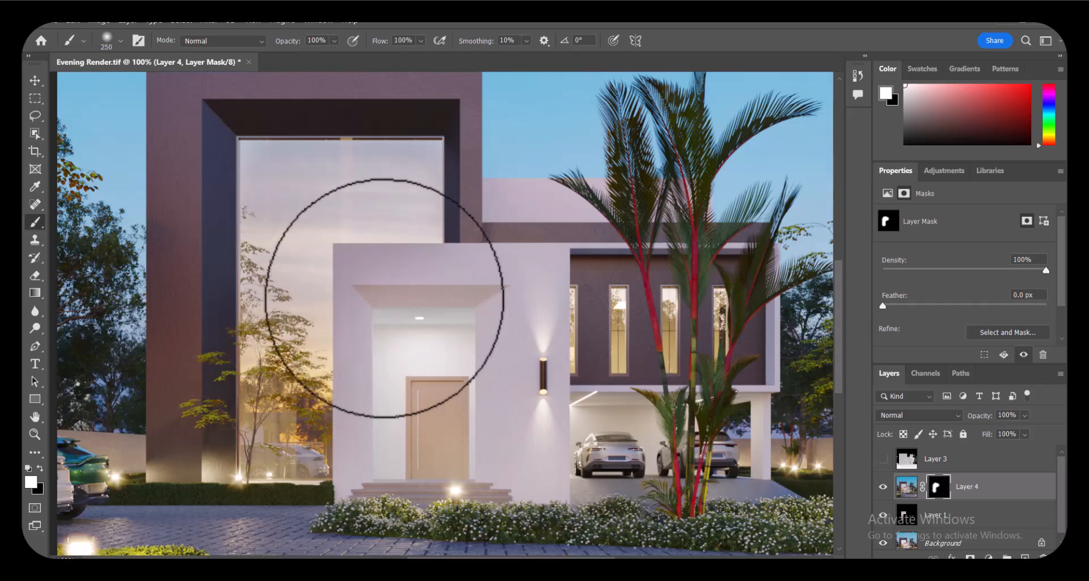
key("bracketleft")
key("bracketleft")
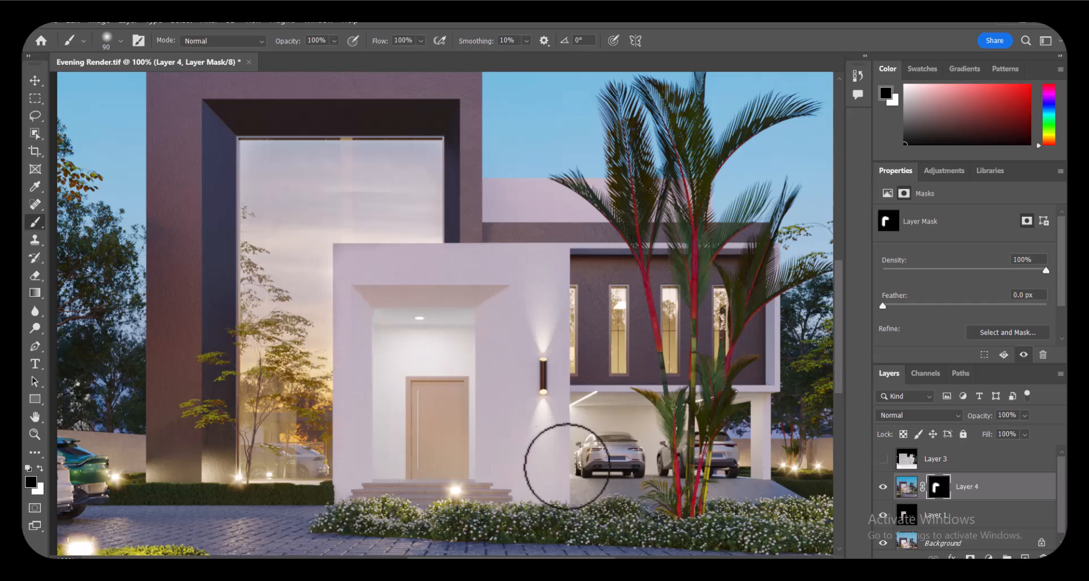
left_click_drag(500, 355, 511, 341)
- Compare the render with and without the masked highlight layer at full view, and inspect the glass facade at 200%
right_click(470, 390)
left_click(493, 385)
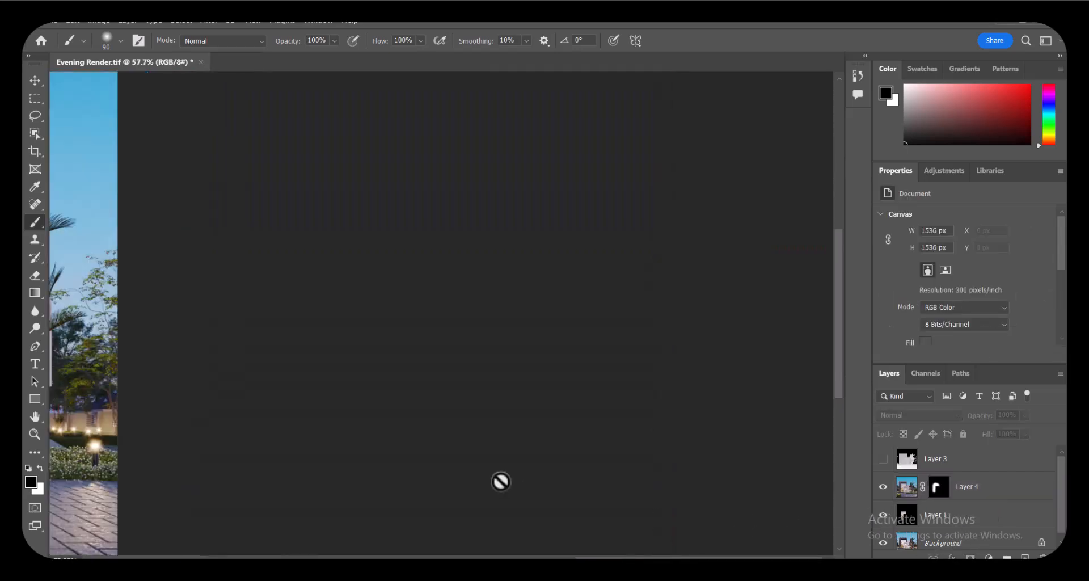
right_click(318, 390)
left_click(335, 395)
right_click(91, 315, "ctrl")
left_click(110, 321)
left_click(883, 487)
left_click(883, 487)
left_click(883, 487)
left_click(884, 487)
left_click(884, 487)
left_click(883, 487)
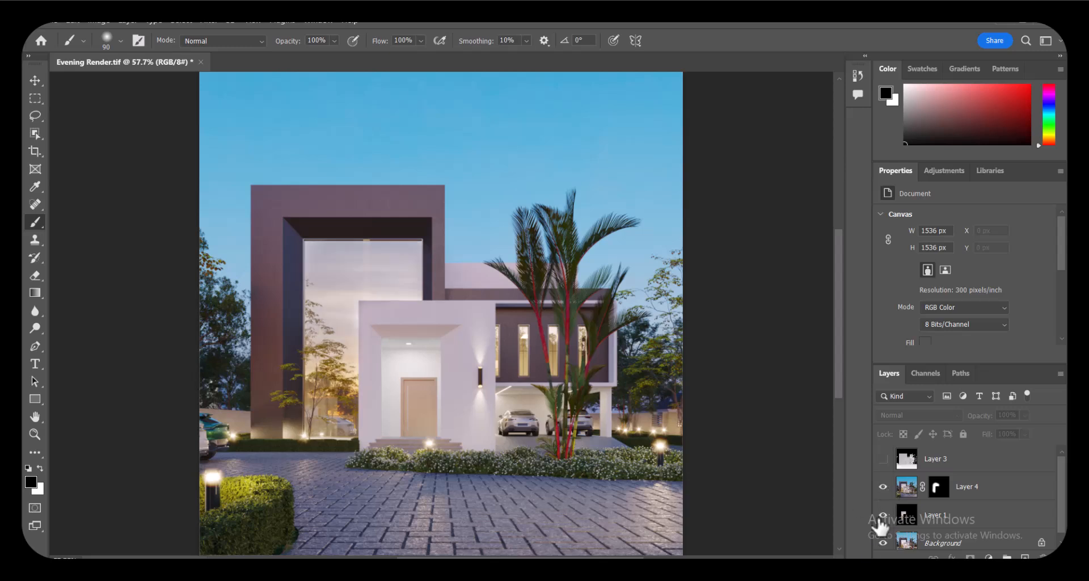
left_click(883, 487)
left_click(883, 487)
left_click(323, 318, "ctrl")
left_click(323, 317, "ctrl")
left_click(323, 317, "ctrl")
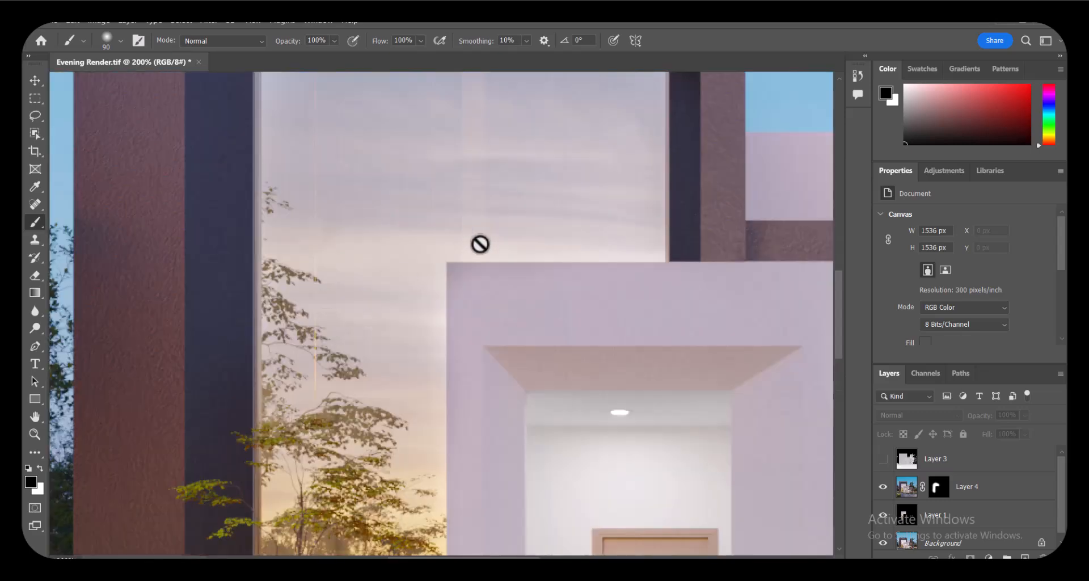
- Refine Layer 4's mask along the glass and entrance wall edges with a soft 35 px brush, alternating black and white
left_click(938, 487)
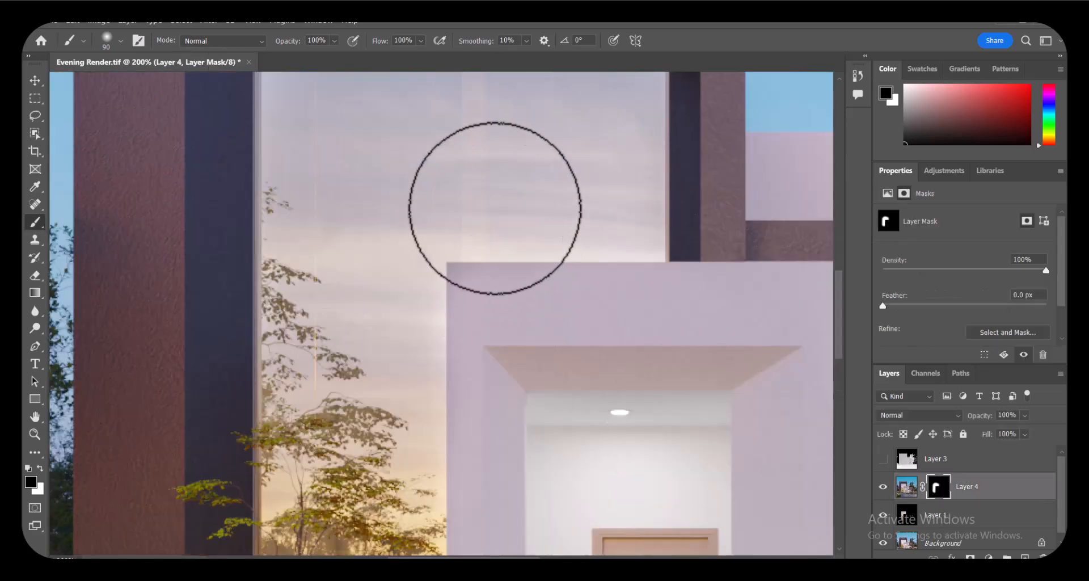
key("bracketleft")
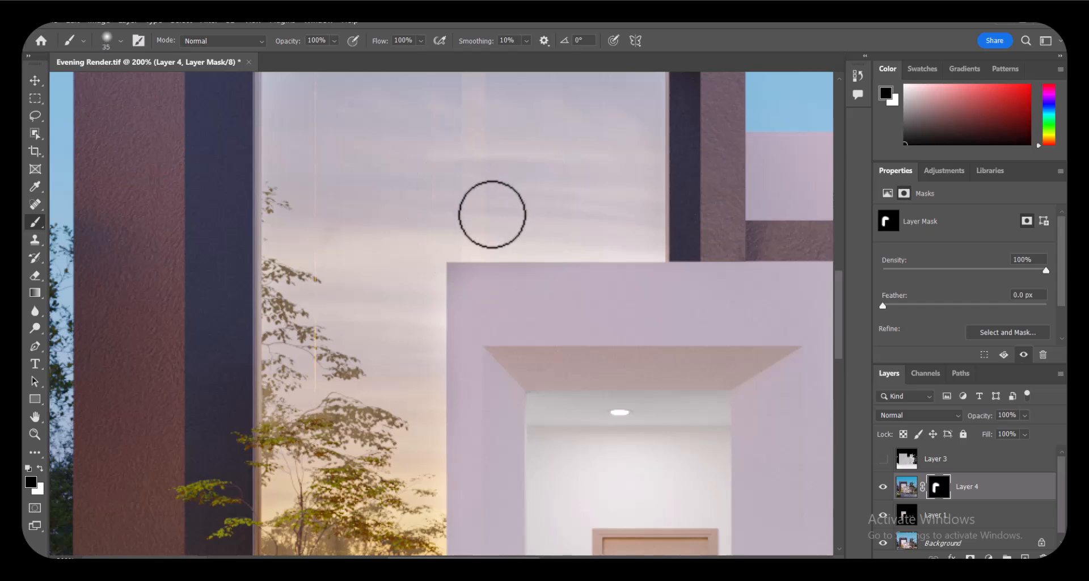
key("x")
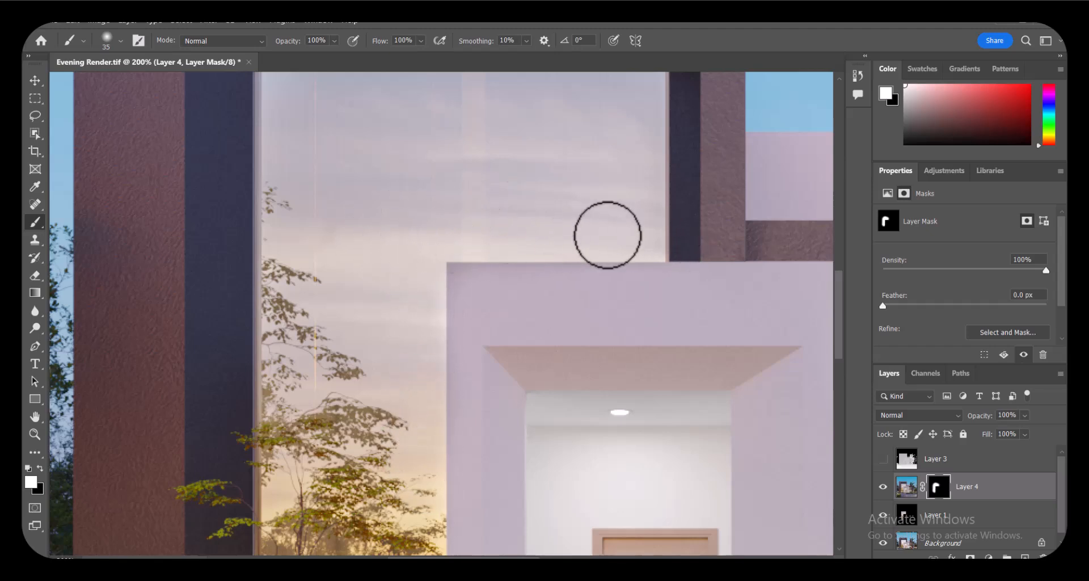
key("x")
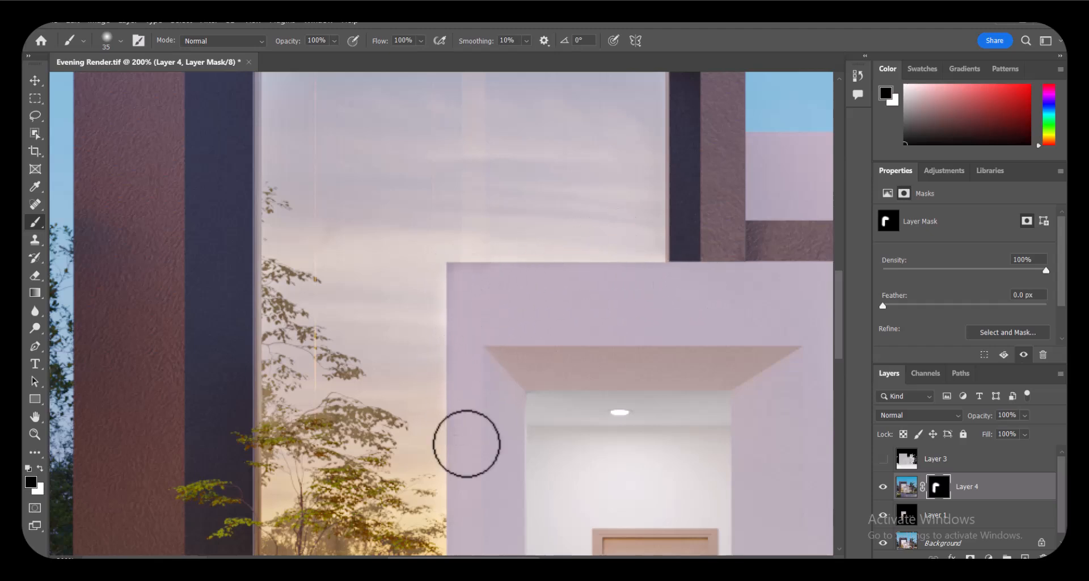
right_click(407, 267)
left_click(445, 275)
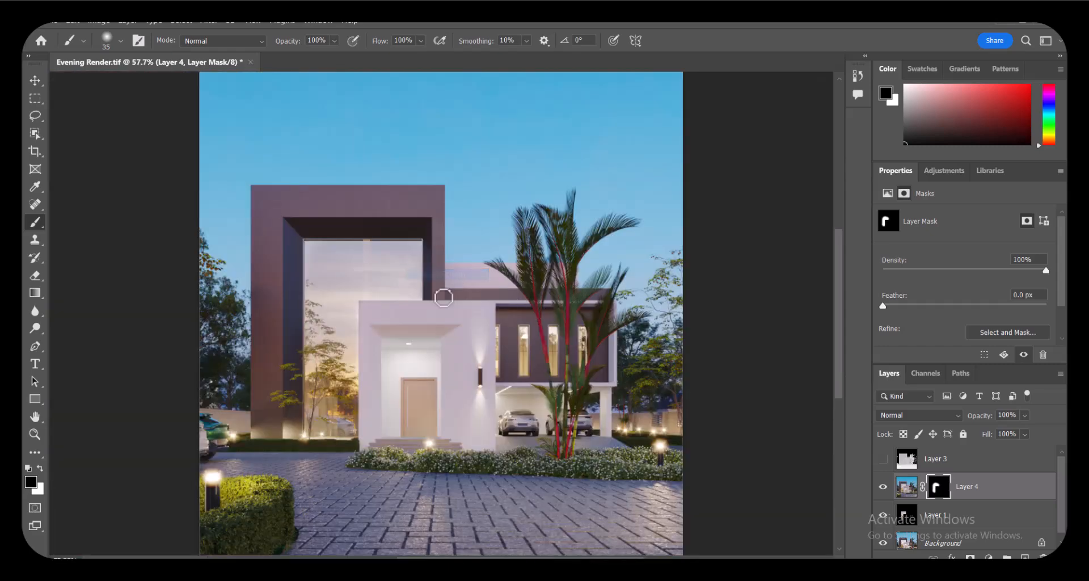
left_click(356, 297, "ctrl")
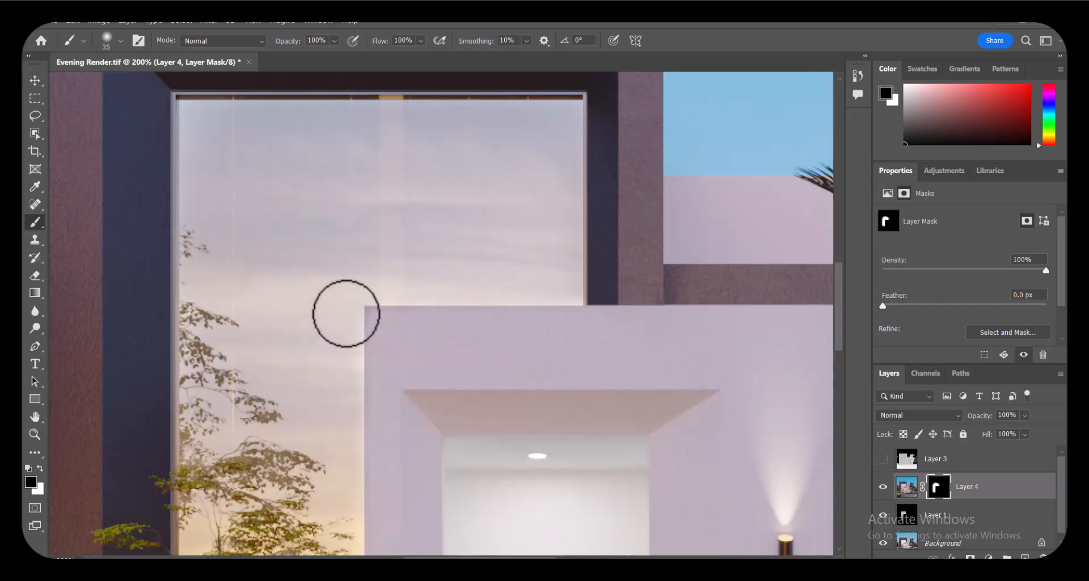
key("x")
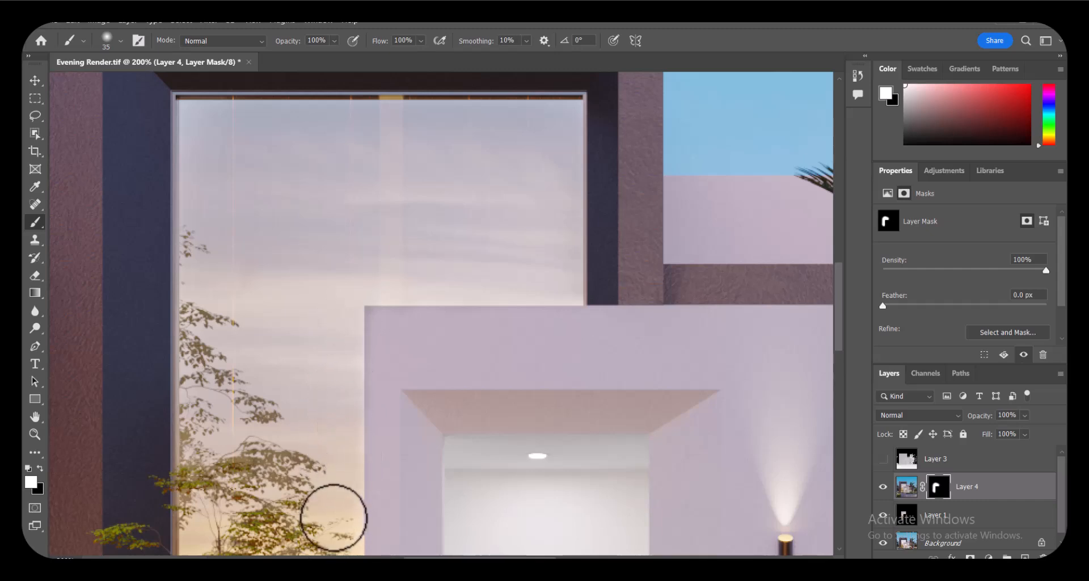
right_click(518, 294)
left_click(535, 292)
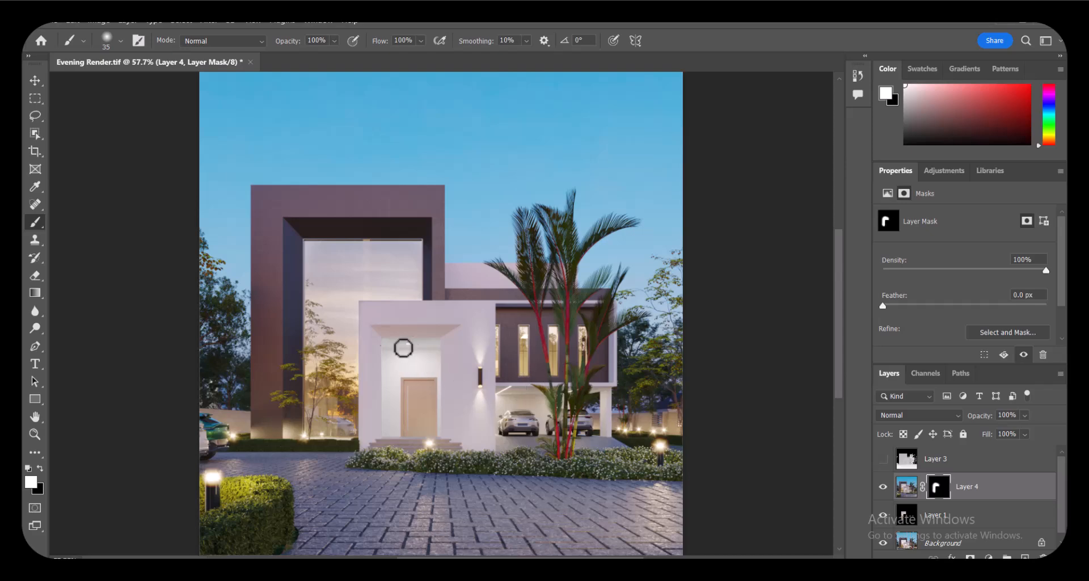
- Inspect the entrance wall's corner against the glass at 200%, and delete Layer 4's mask without applying it
left_click(360, 312, "ctrl")
left_click(359, 311, "ctrl")
left_click(360, 311, "ctrl")
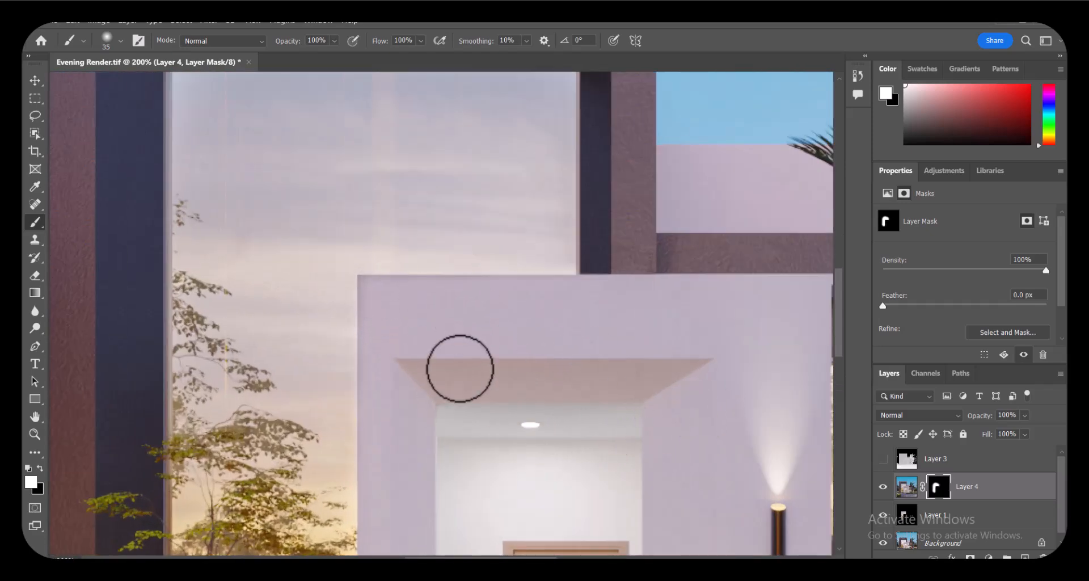
scroll(489, 400, "down", 1)
left_click_drag(939, 488, 1043, 554)
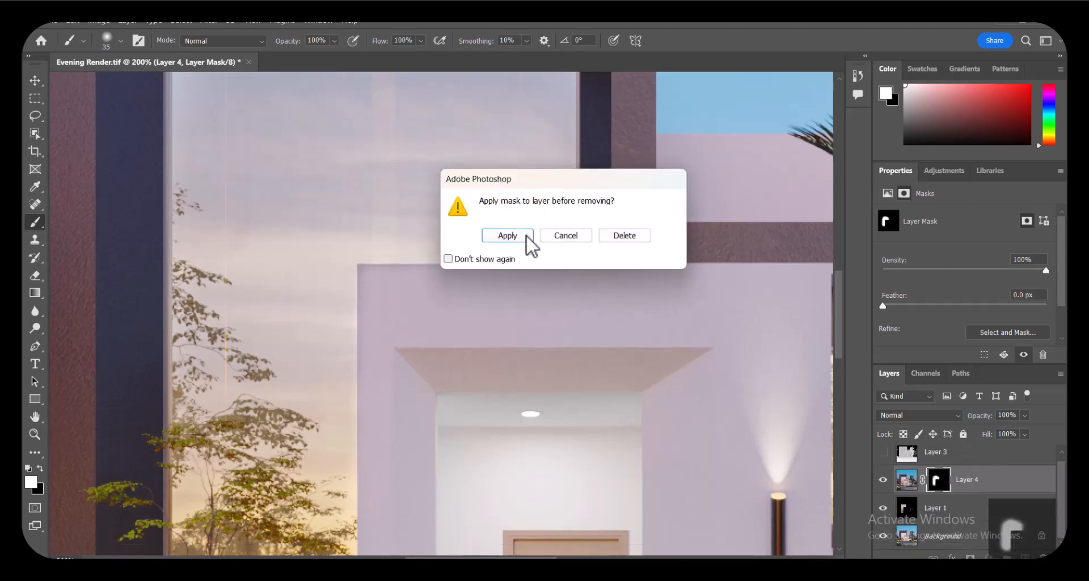
left_click(624, 235)
- Start a Pen tool path along the glass facade's top and right edges, continuing along the entrance wall's top to its corner
scroll(464, 290, "down", 1)
scroll(462, 275, "up", 2)
scroll(462, 274, "up", 1)
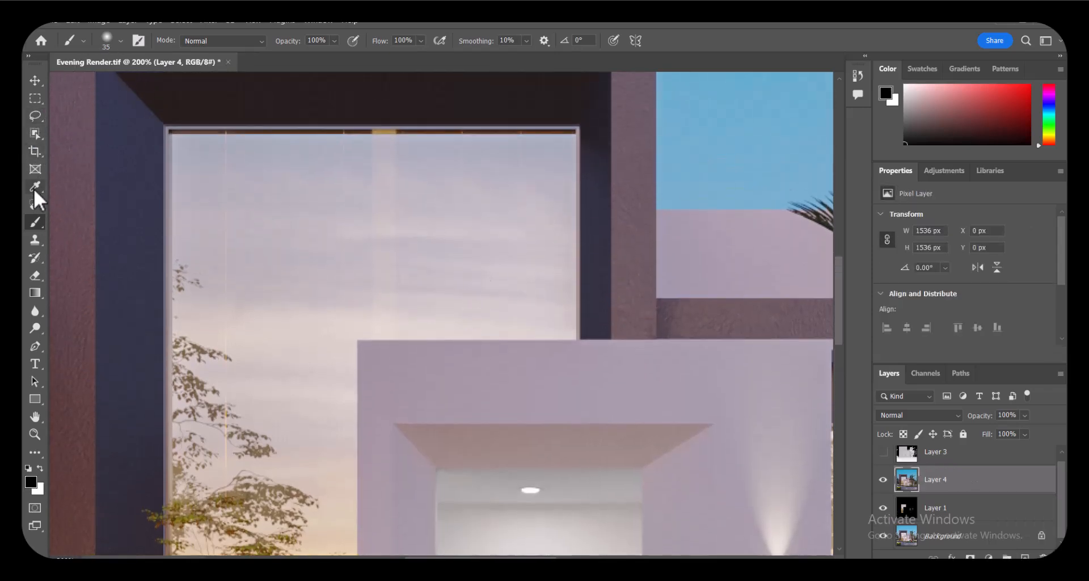
left_click(35, 294)
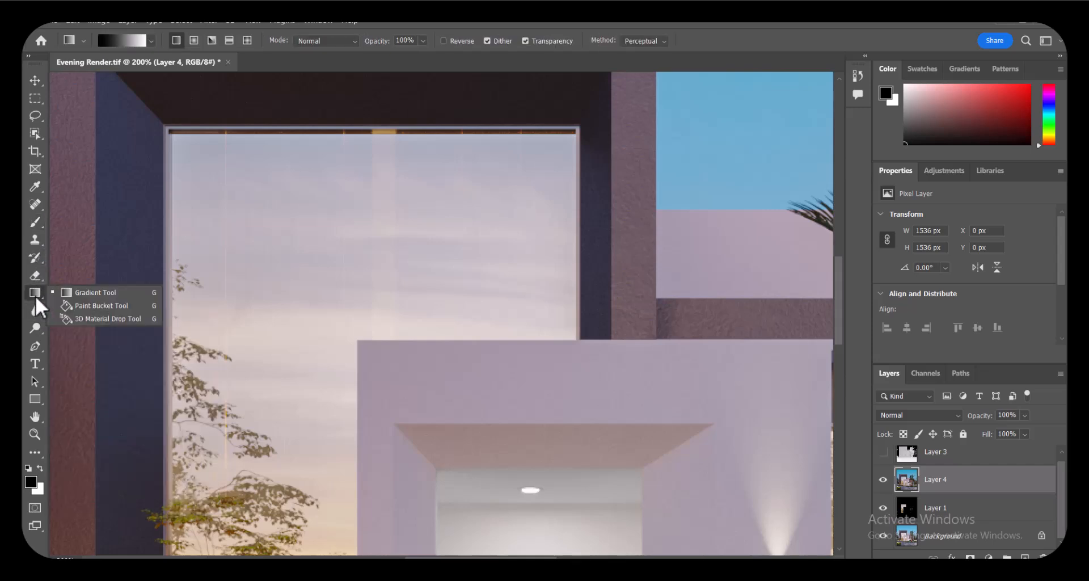
left_click(36, 221)
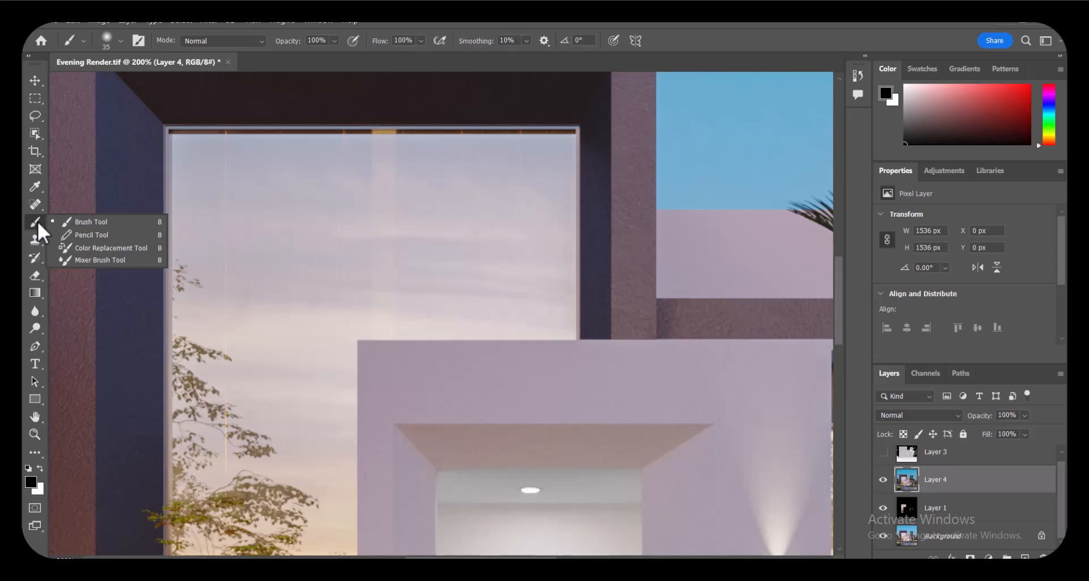
left_click(34, 348)
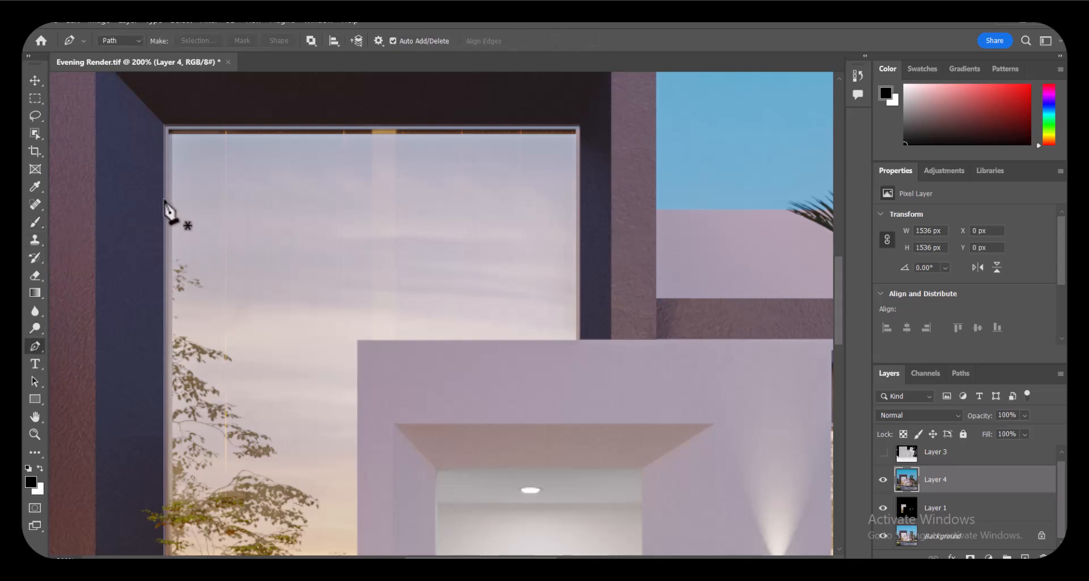
left_click(164, 125)
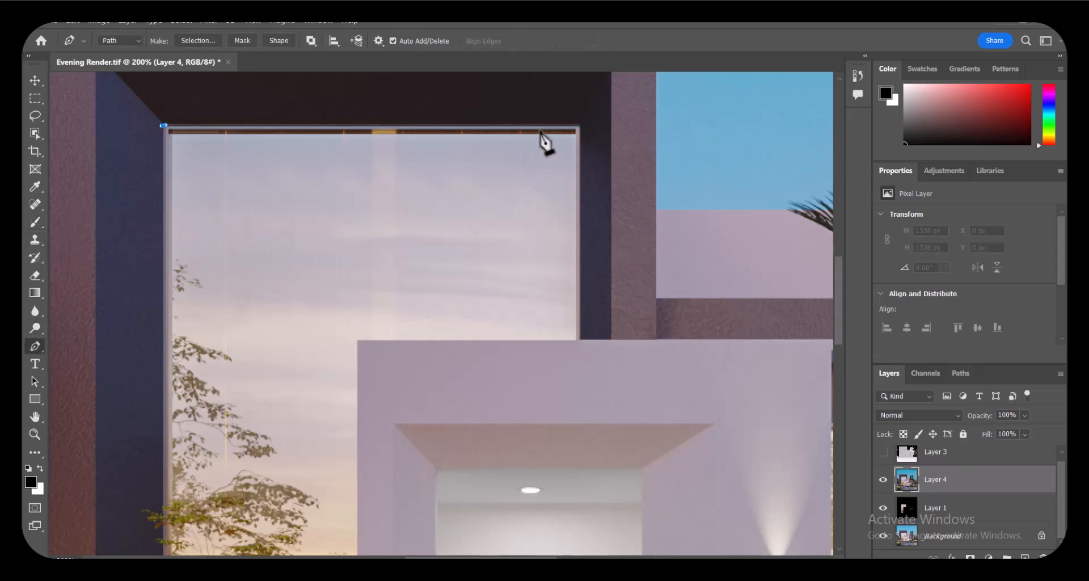
left_click(580, 124)
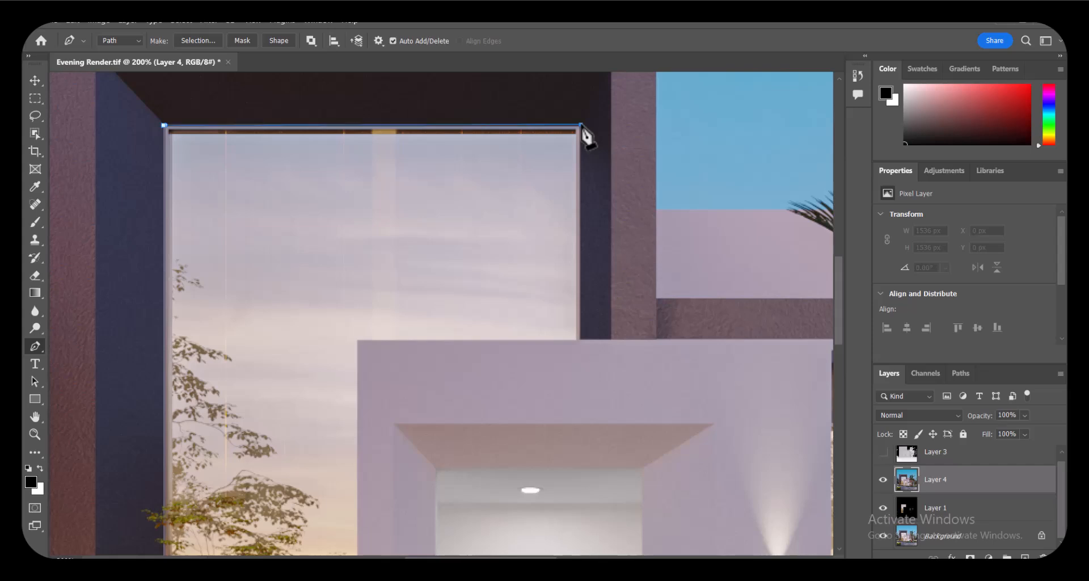
left_click(580, 339)
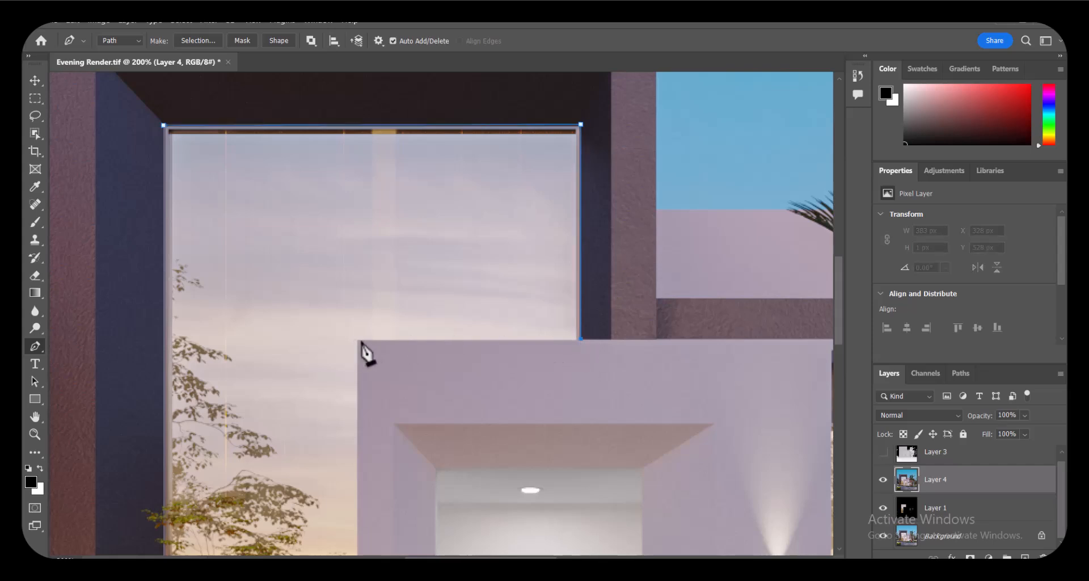
left_click(357, 339)
- Continue the path down the entrance wall's edge and along the hedge line, and close it at the glass facade's upper-left corner
scroll(438, 301, "down", 5)
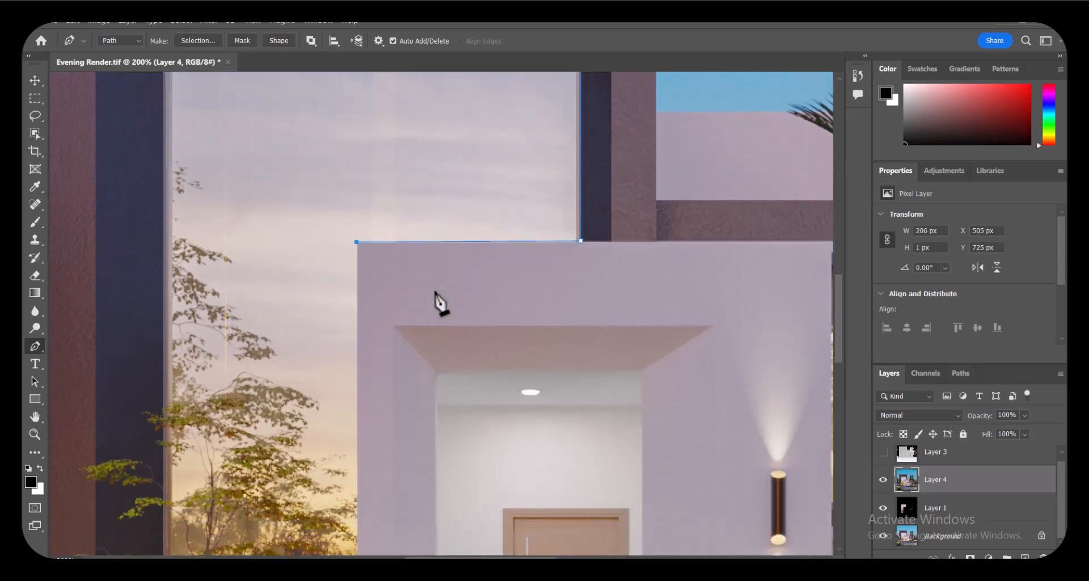
scroll(379, 243, "down", 7)
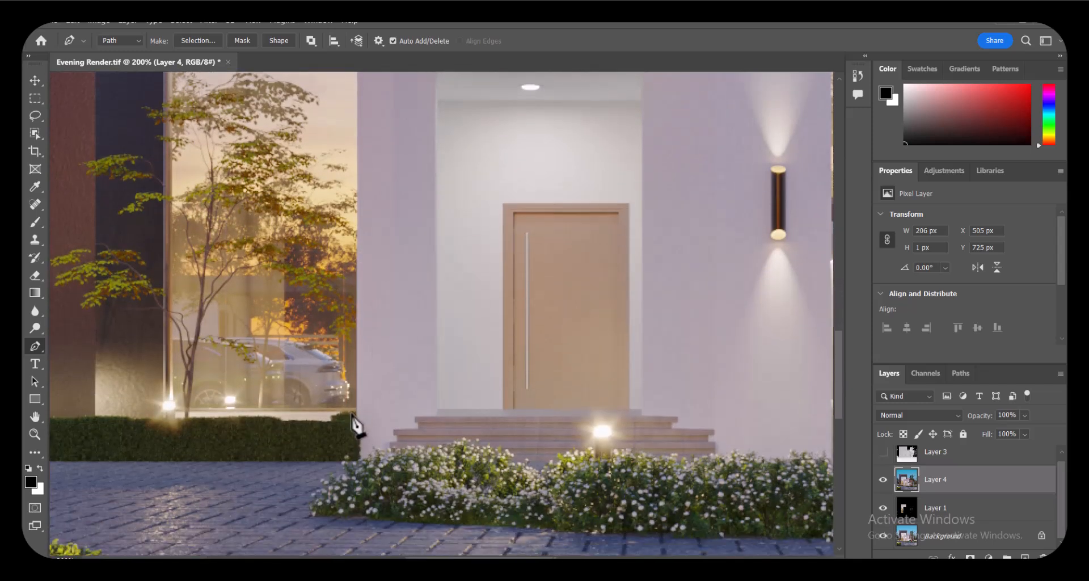
left_click(358, 421)
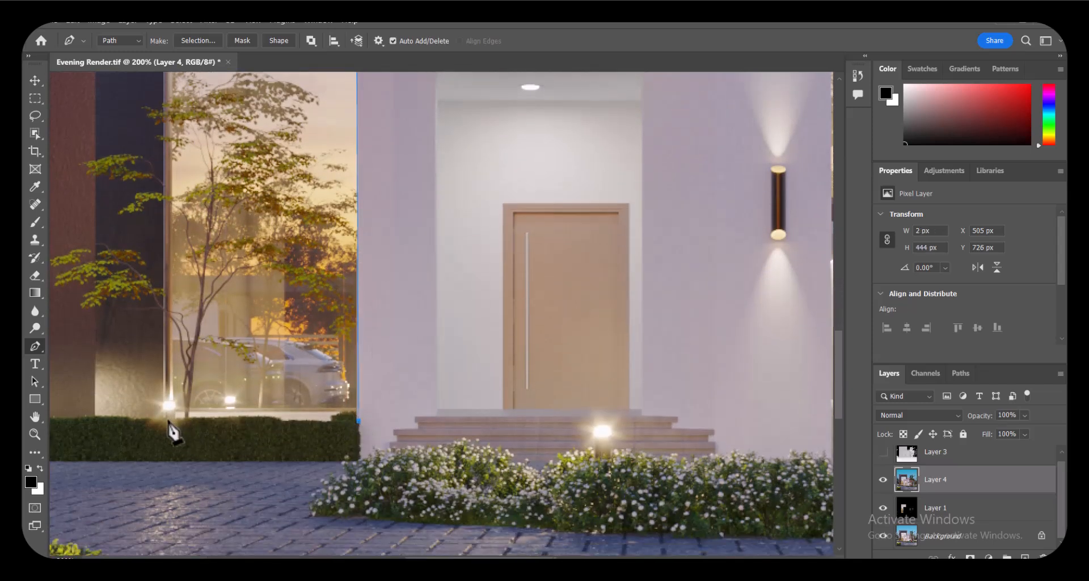
scroll(243, 382, "down", 2)
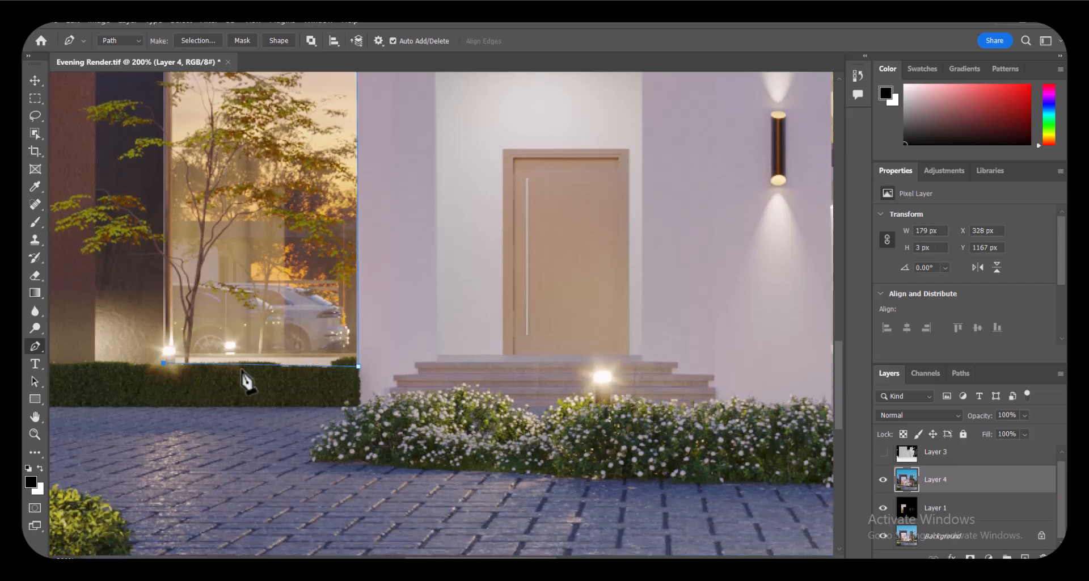
scroll(238, 372, "up", 12)
scroll(207, 324, "up", 2)
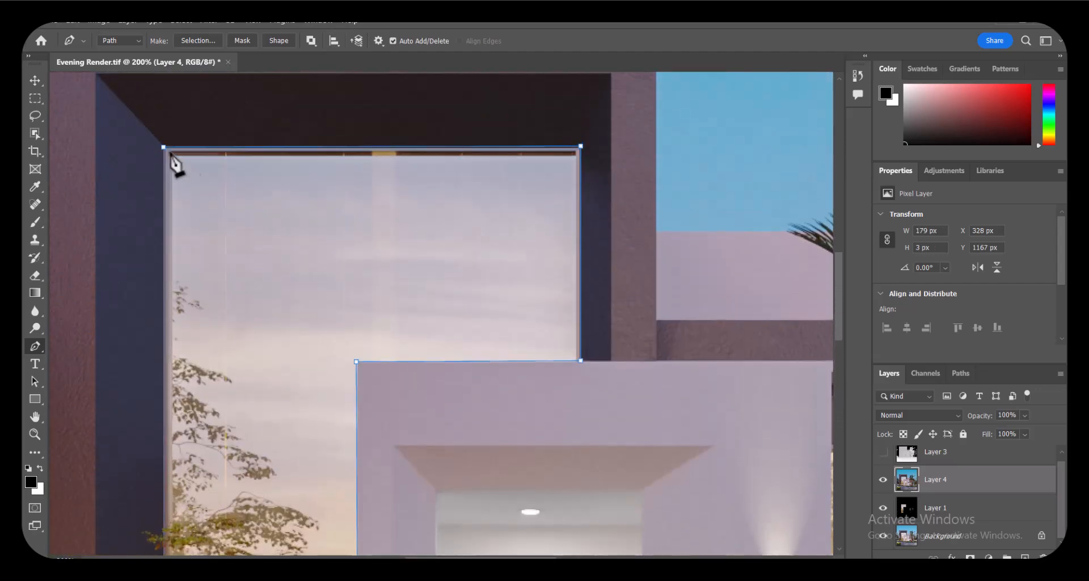
left_click(164, 148)
- Make an anti-aliased selection from the glass path with a 2-pixel feather, and add it to Layer 4 as a layer mask
right_click(288, 251)
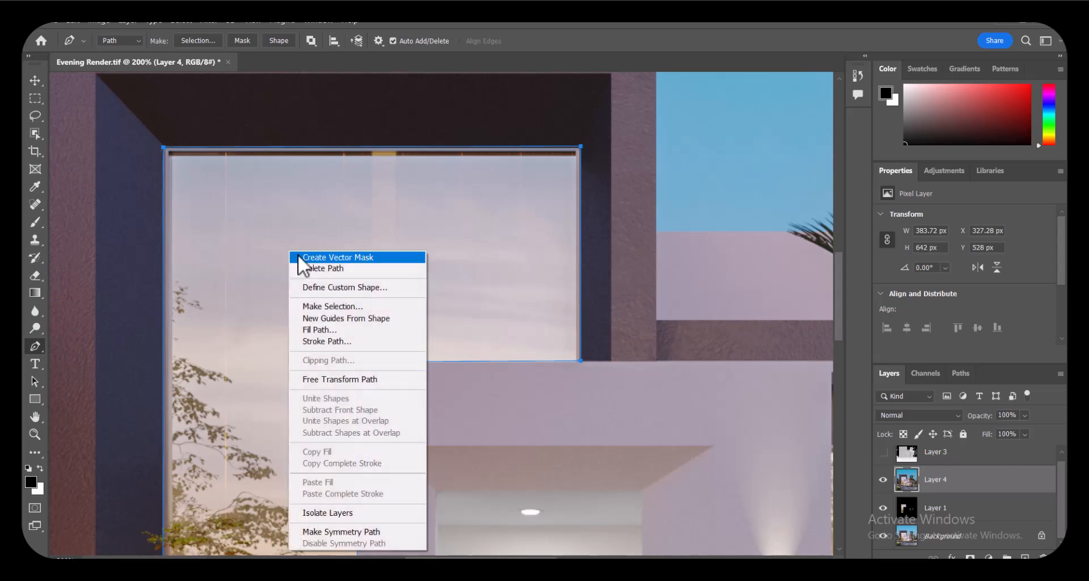
left_click(322, 306)
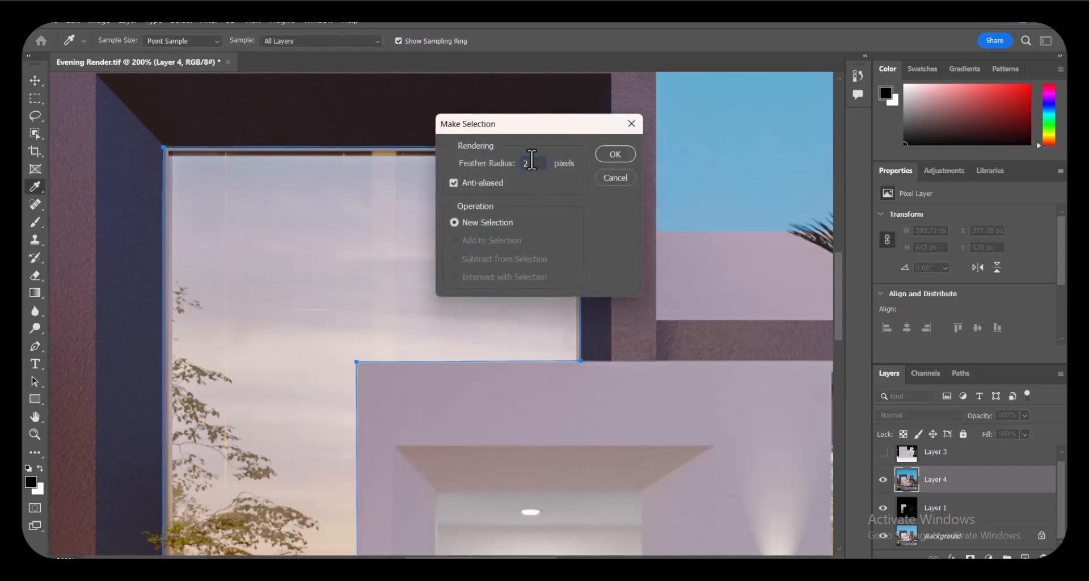
left_click(613, 153)
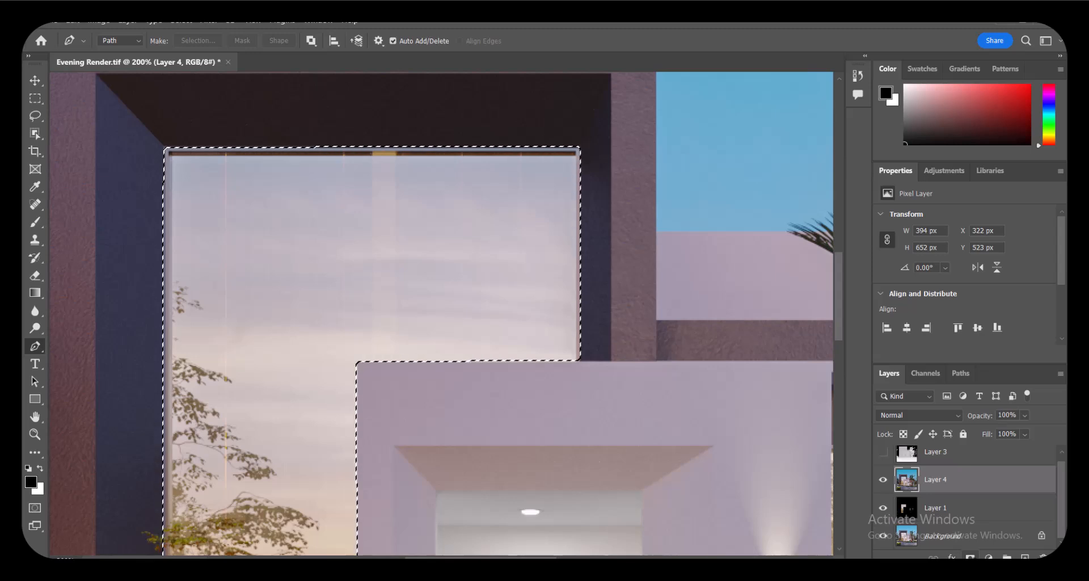
left_click(970, 557)
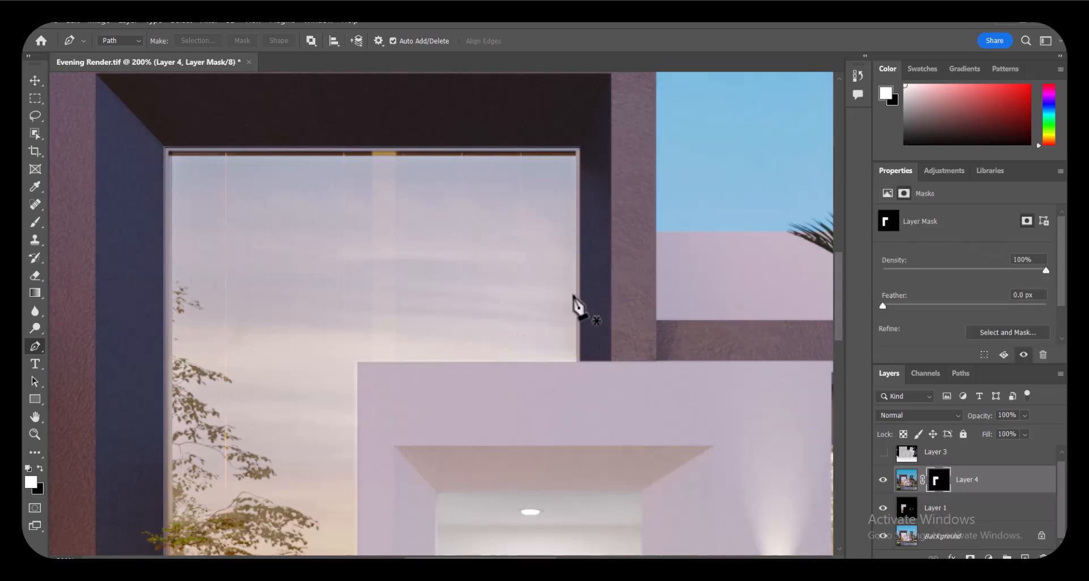
- Inspect the masked glass edges up close, and compare the full render with and without Layer 4
right_click(447, 345)
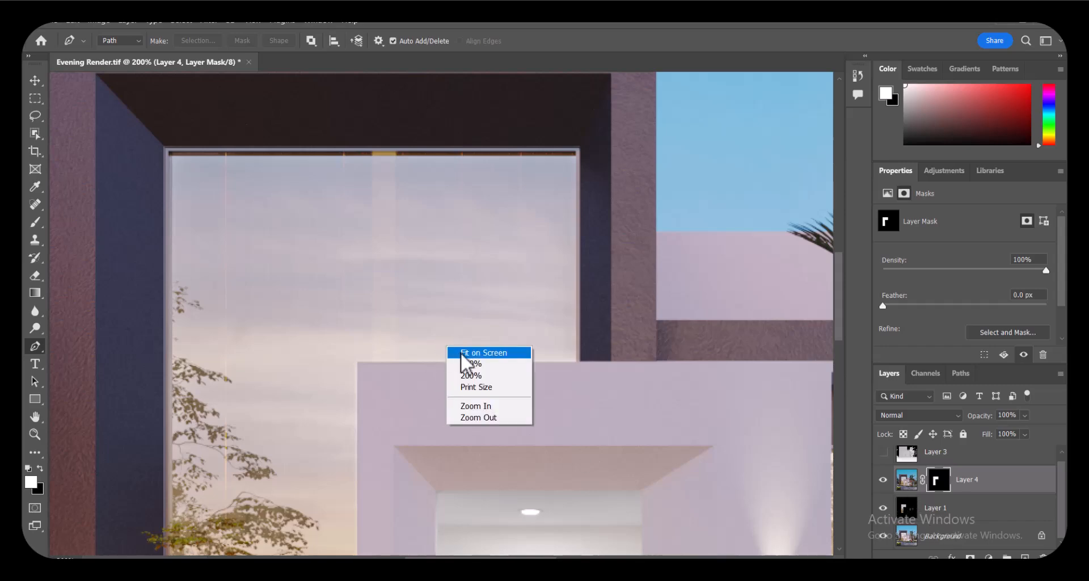
left_click(464, 351)
left_click(349, 327, "ctrl")
left_click(348, 327, "ctrl")
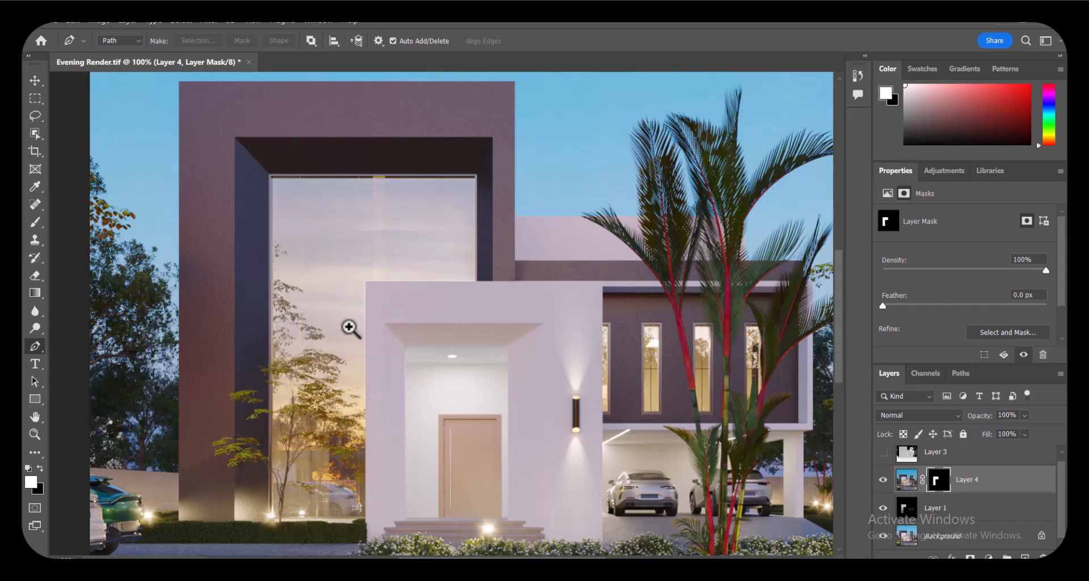
left_click(376, 303, "ctrl")
left_click(376, 303, "ctrl")
right_click(431, 289)
left_click(454, 296)
left_click(884, 480)
left_click(884, 480)
left_click(884, 480)
left_click(884, 480)
left_click(884, 480)
left_click(883, 479)
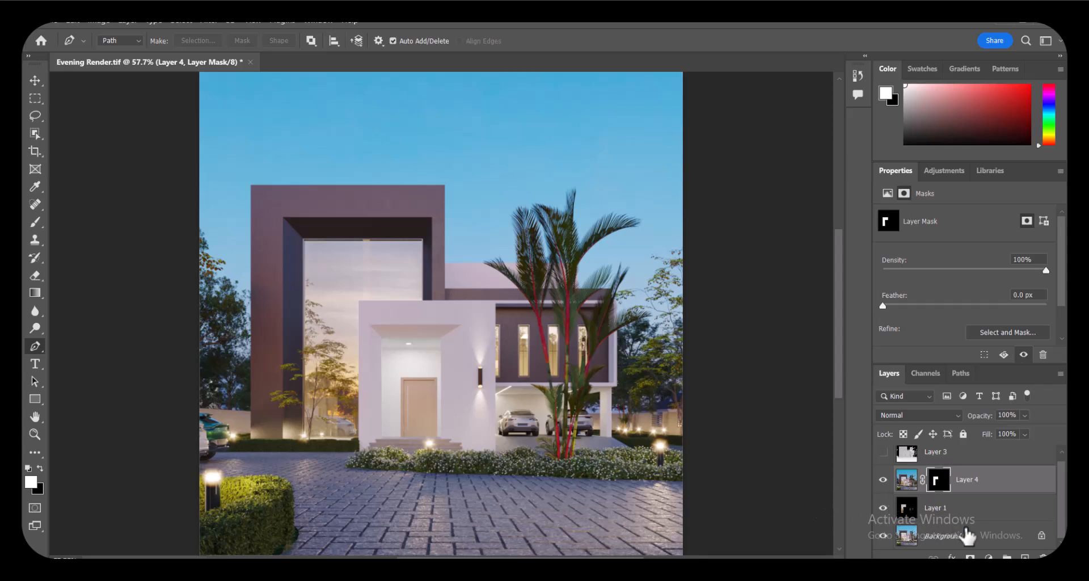
- Stamp all visible layers into a new layer above Layer 4, and open the Camera Raw Filter on it
key("ctrl+shift+alt+e")
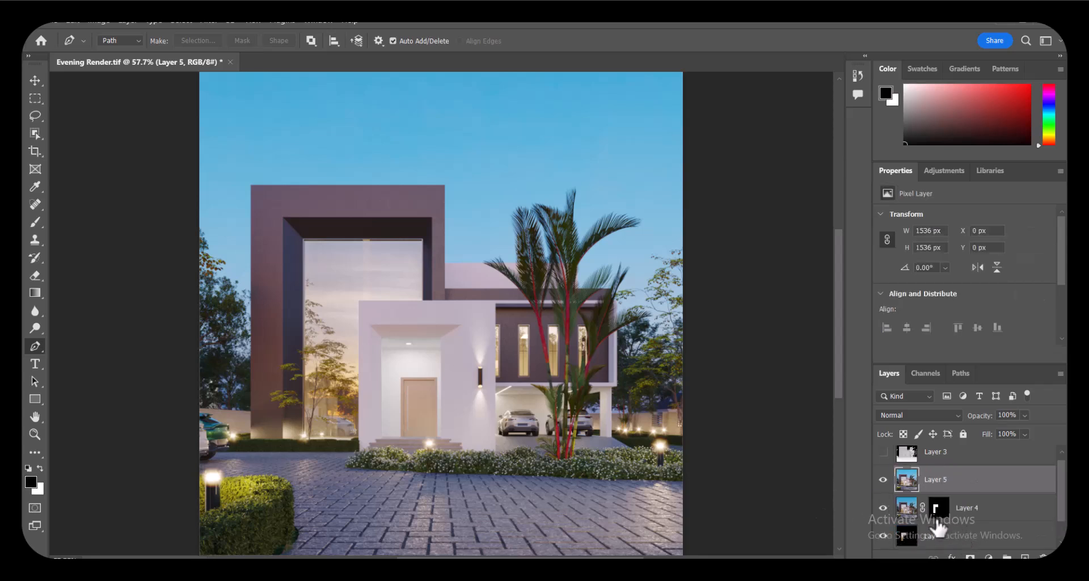
left_click(209, 21)
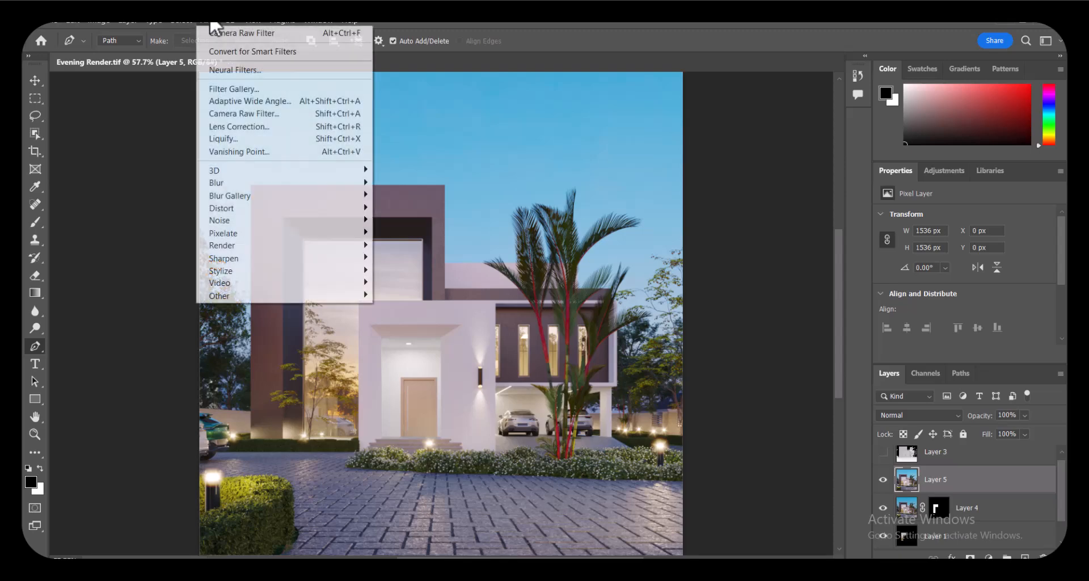
left_click(238, 114)
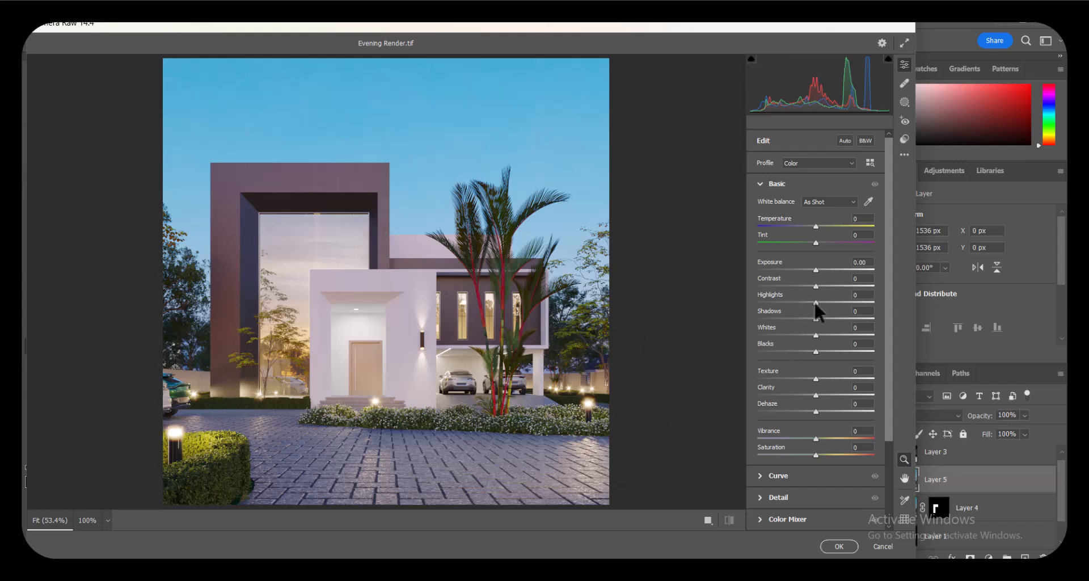
- Set Highlights to -27, Exposure to +0.10 and Shadows to -18 in the Camera Raw Filter
left_click_drag(815, 301, 801, 306)
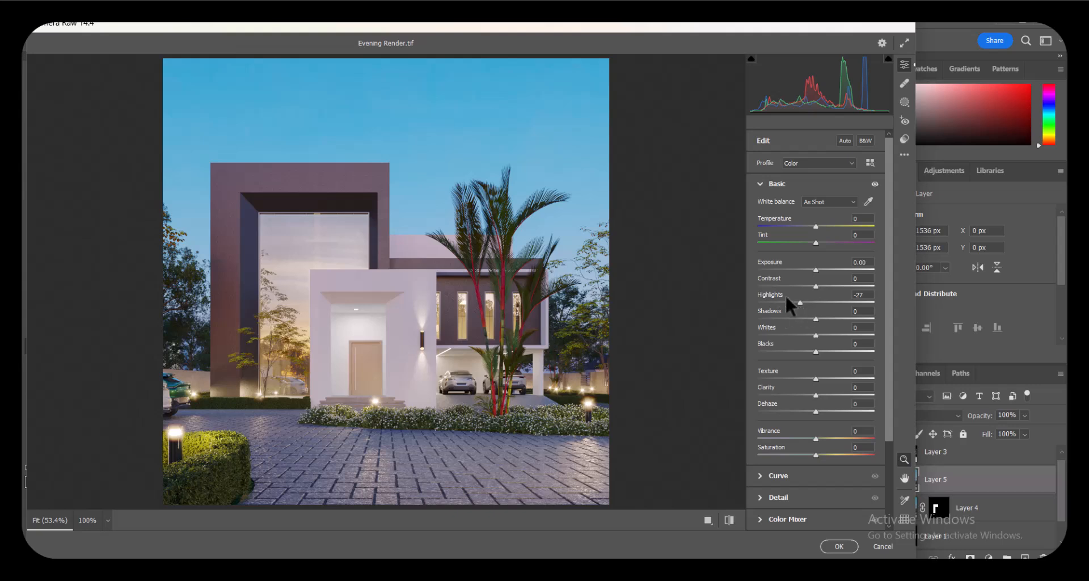
left_click(818, 268)
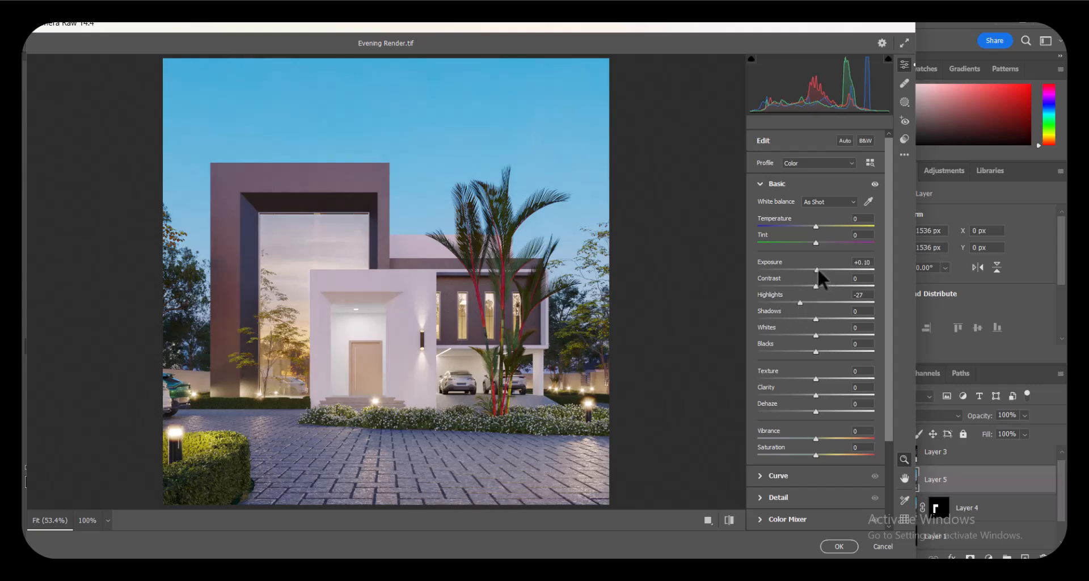
left_click_drag(816, 318, 804, 318)
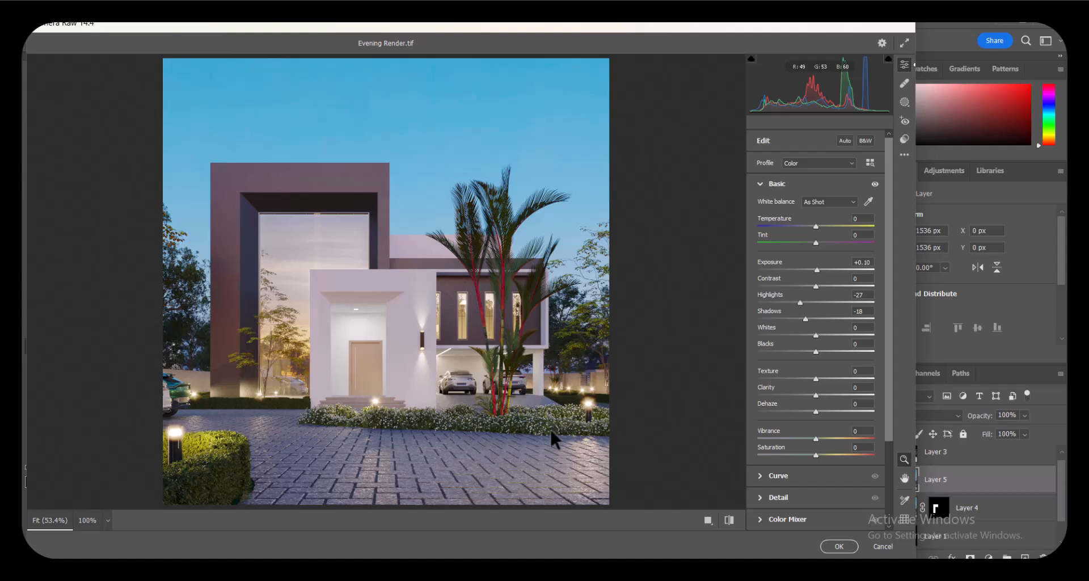
- Set Shadows to -21, Whites +21, Blacks -23, Texture +18, Clarity +14 and Vibrance +11, and apply the Camera Raw Filter
left_click_drag(806, 320, 808, 351)
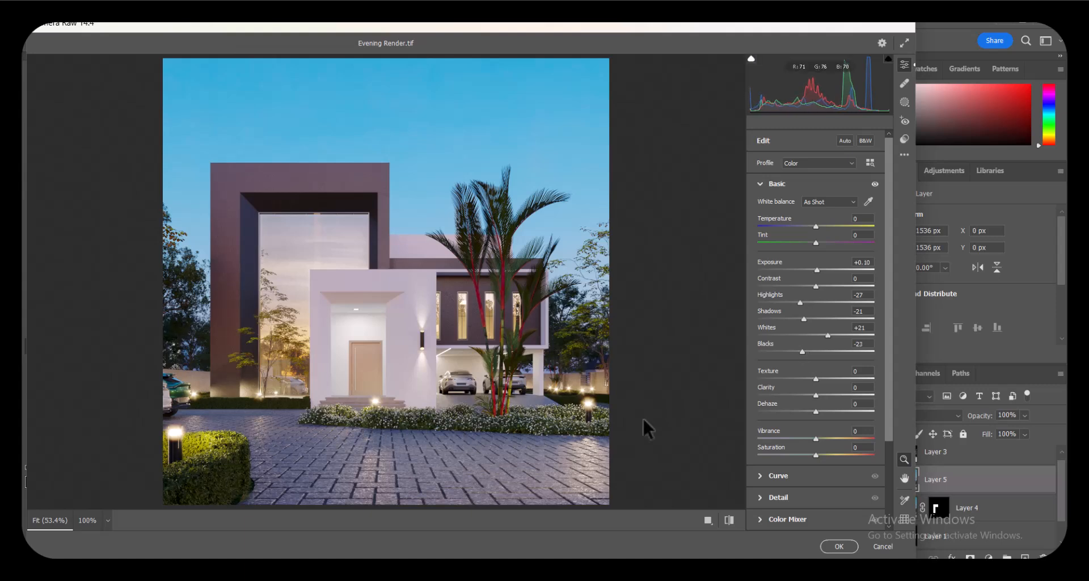
left_click_drag(815, 379, 821, 395)
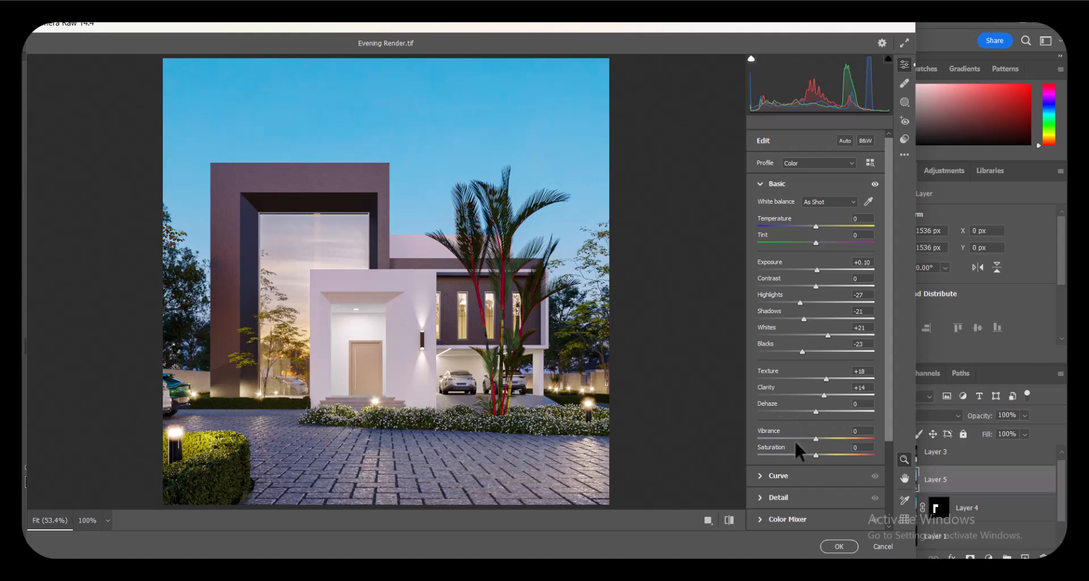
left_click_drag(816, 437, 822, 437)
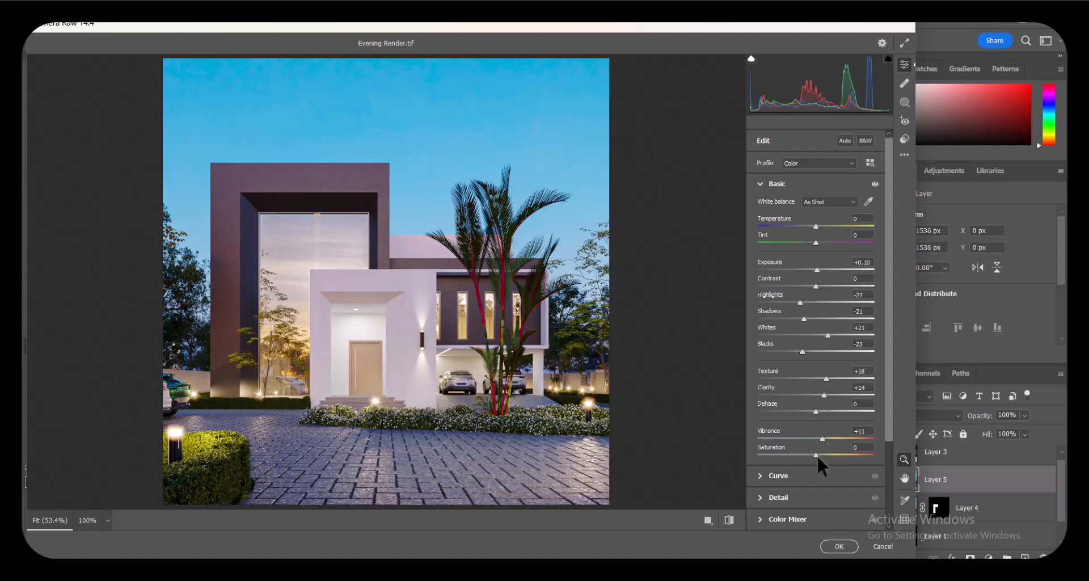
left_click(839, 546)
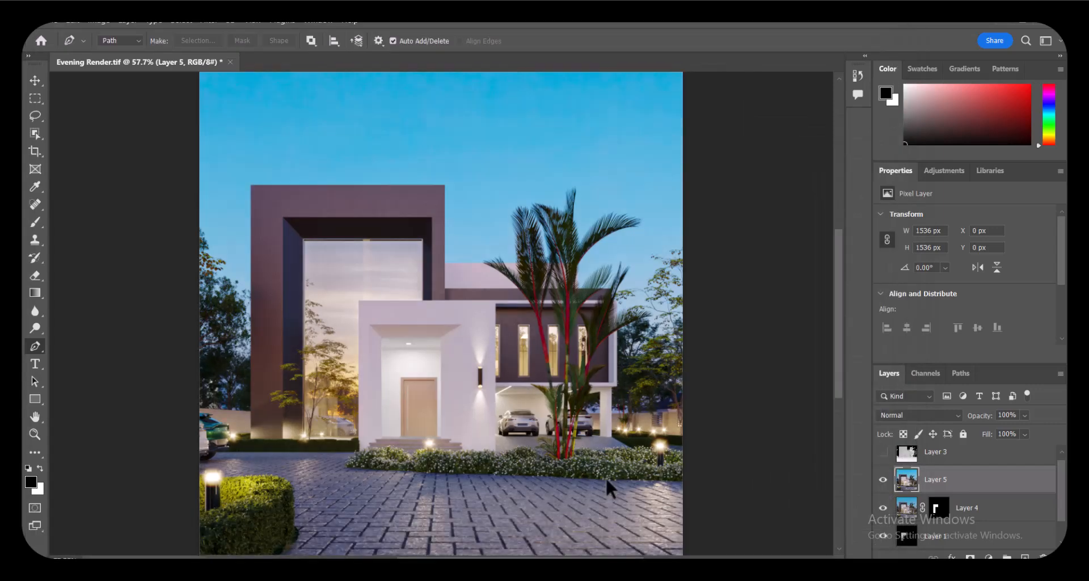
- Compare the render with and without the Camera Raw edits on Layer 5
left_click(883, 480)
left_click(882, 480)
left_click(883, 480)
left_click(883, 480)
- Add a Hue/Saturation adjustment layer above Layer 5, setting Reds saturation to -37 and Yellows saturation to -17
left_click(989, 557)
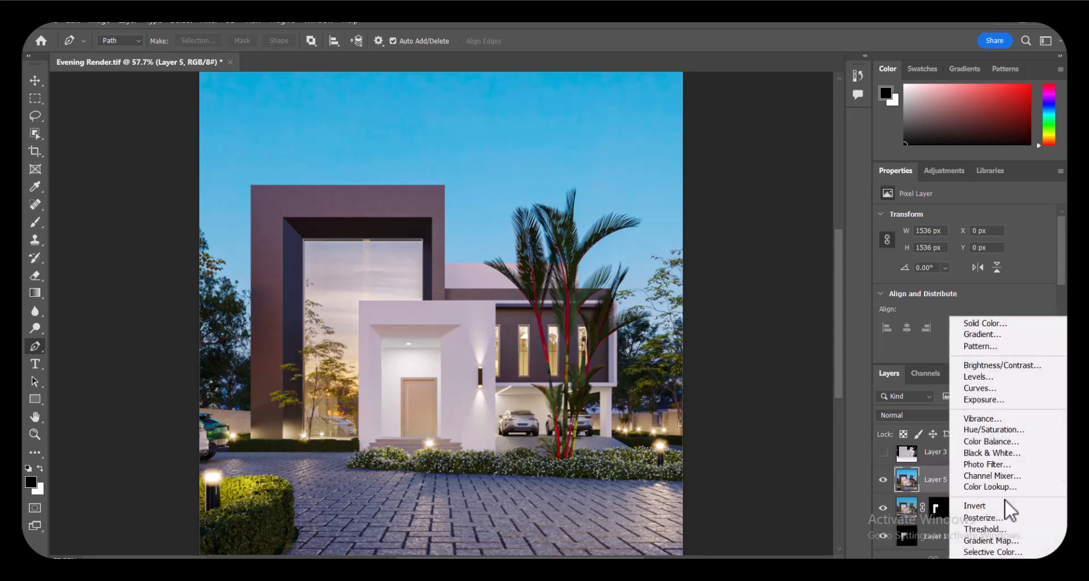
left_click(993, 430)
scroll(902, 238, "down", 1)
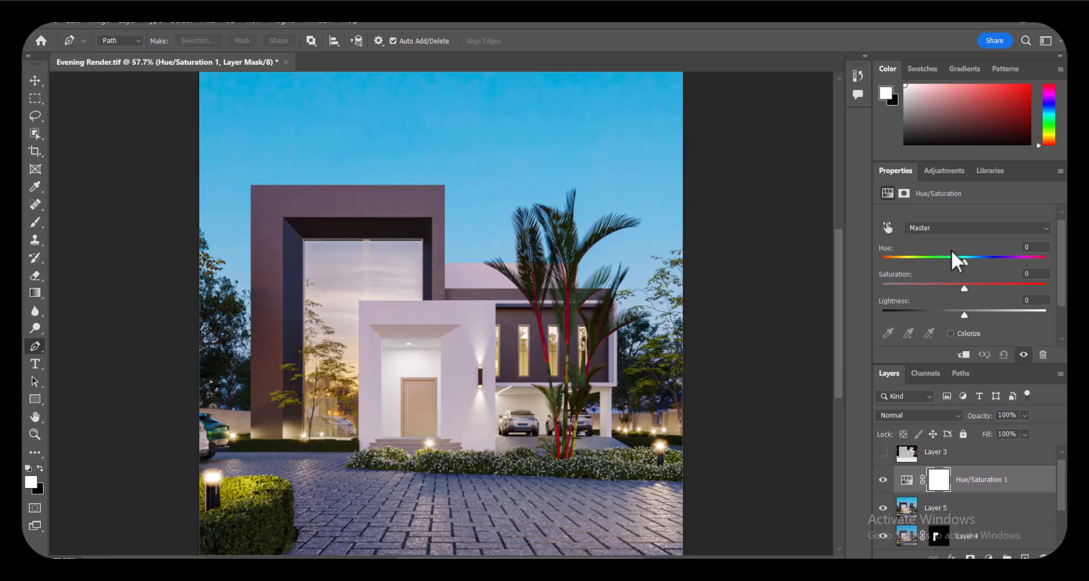
left_click(889, 228)
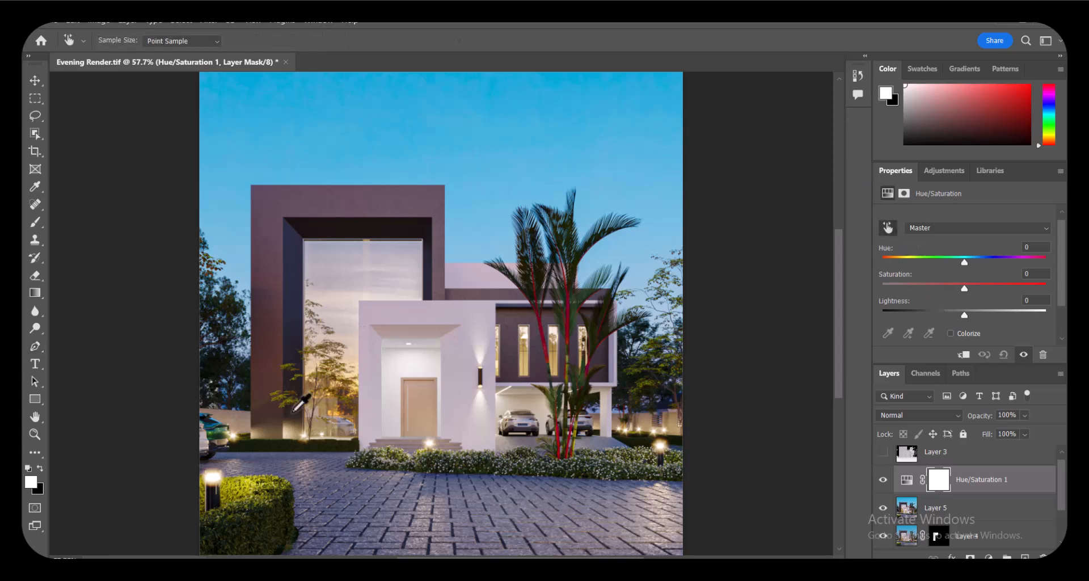
left_click(264, 401)
left_click_drag(963, 289, 945, 289)
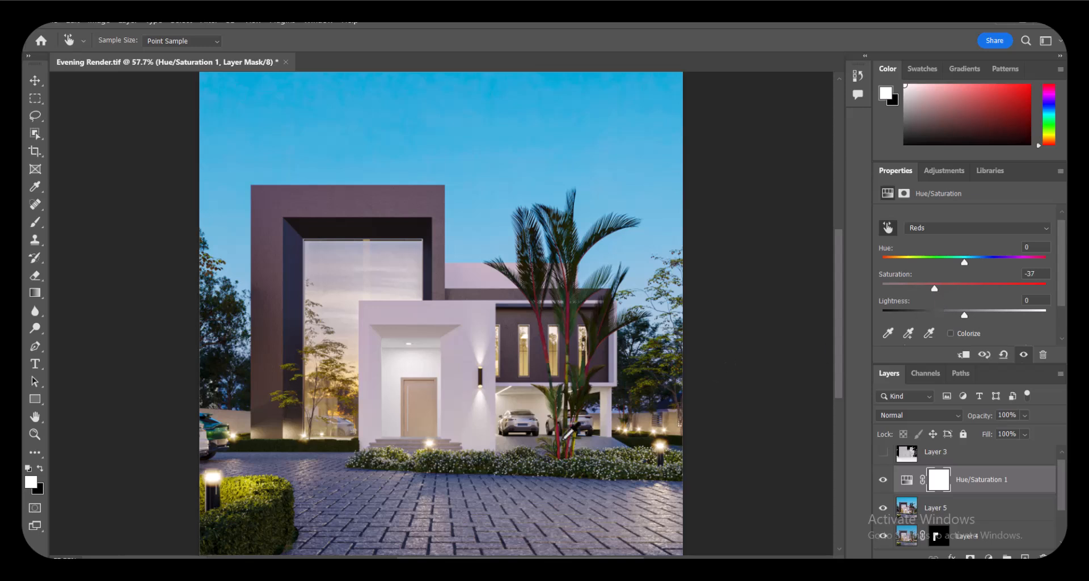
left_click(944, 226)
left_click(930, 255)
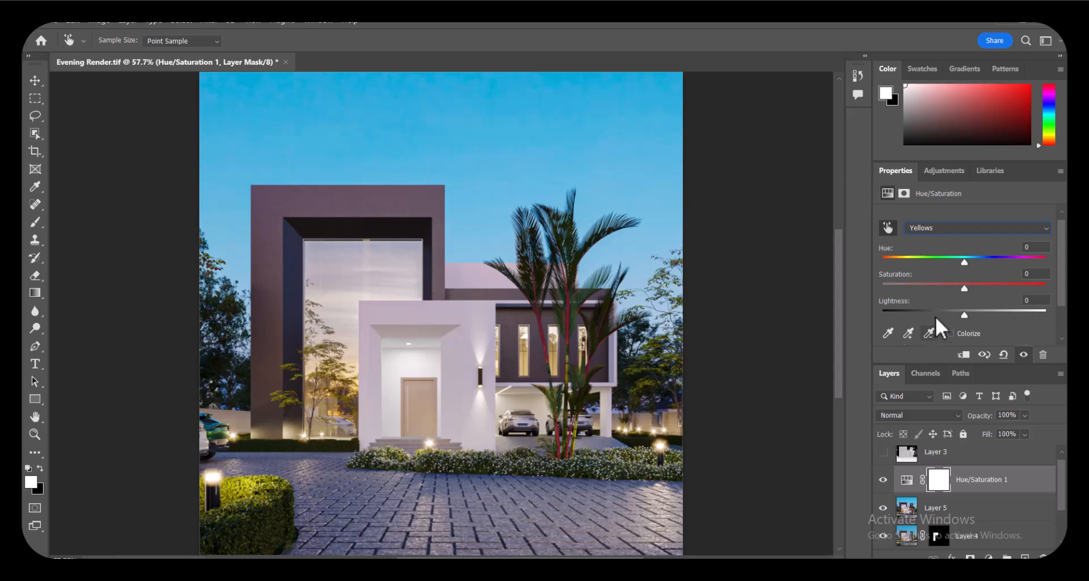
left_click_drag(965, 291, 957, 288)
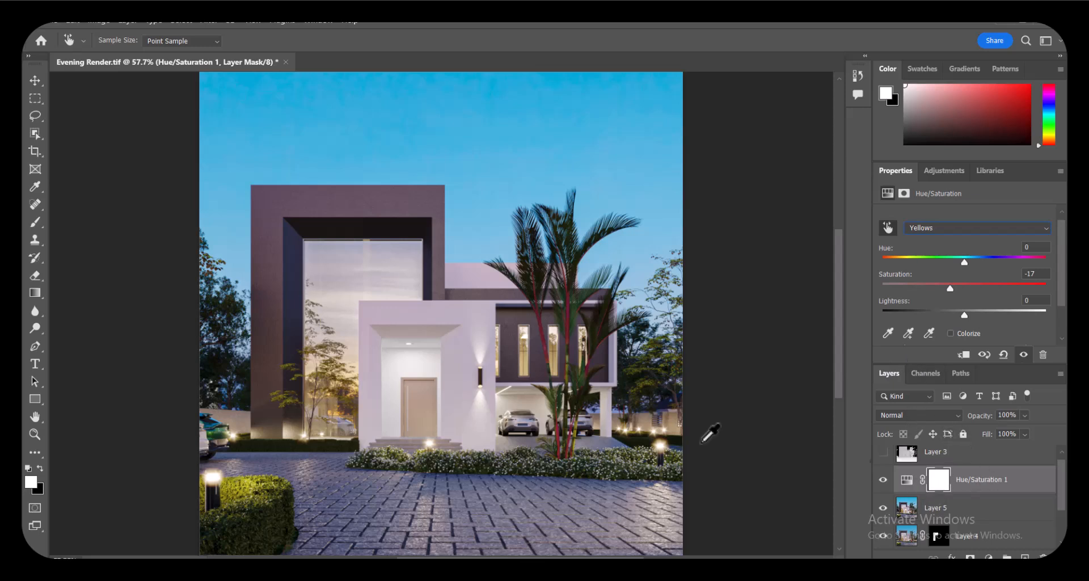
- Invert the Hue/Saturation 1 layer mask to black
left_click(939, 480)
key("p")
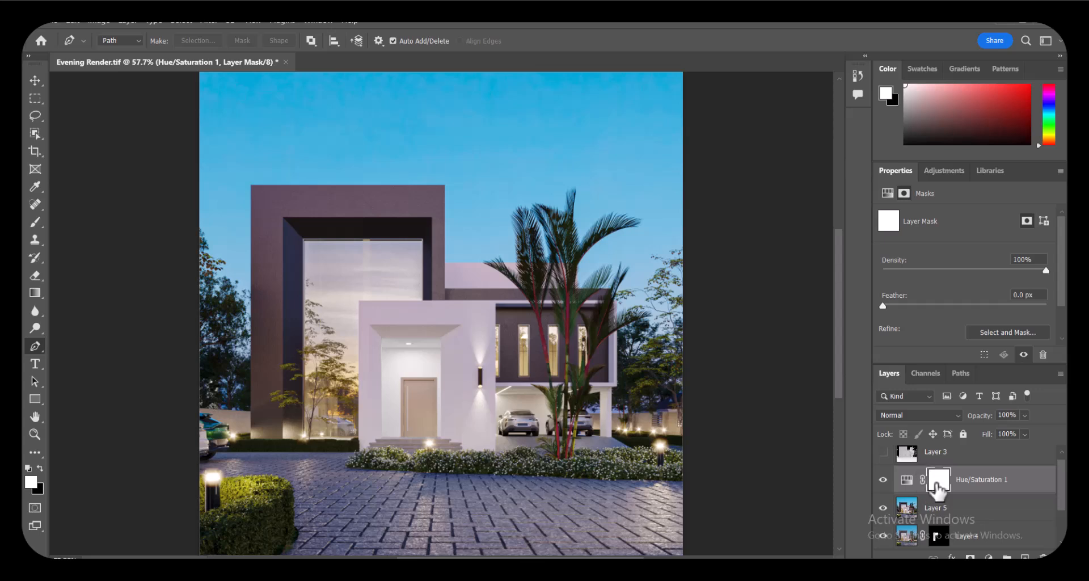
left_click_drag(939, 481, 931, 488)
key("ctrl+i")
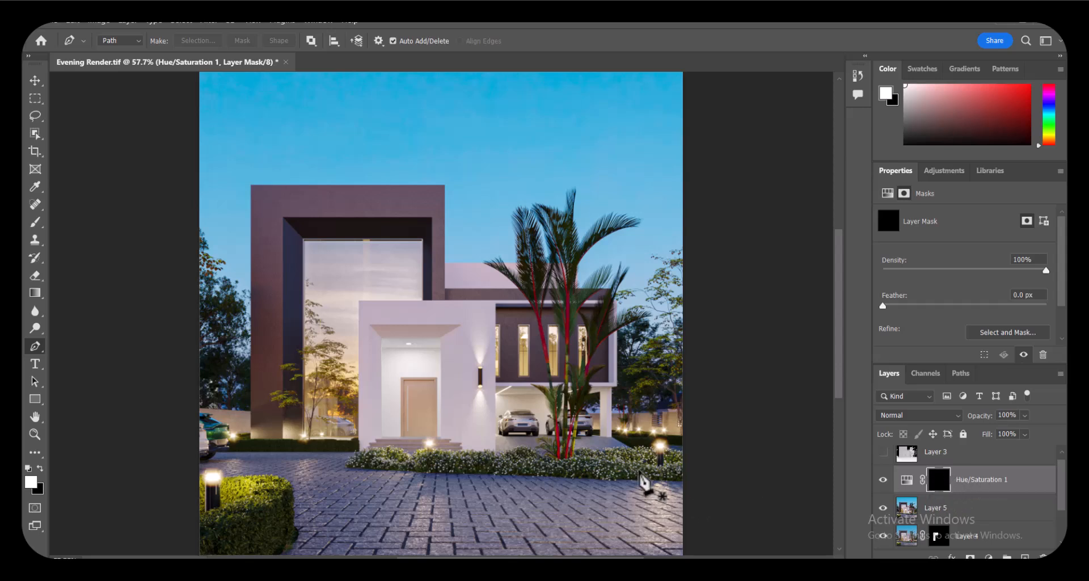
- Paint white on the Hue/Saturation 1 mask with a soft 100-pixel brush over the brown frame around the glass facade
key("b")
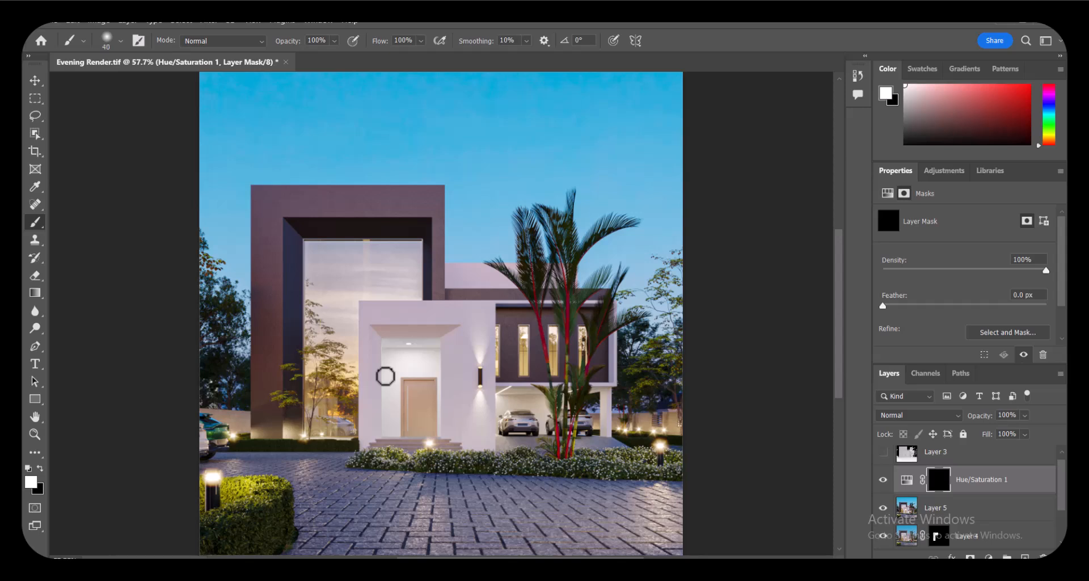
key("bracketright")
key("bracketright")
key("bracketright")
key("bracketright")
key("bracketright")
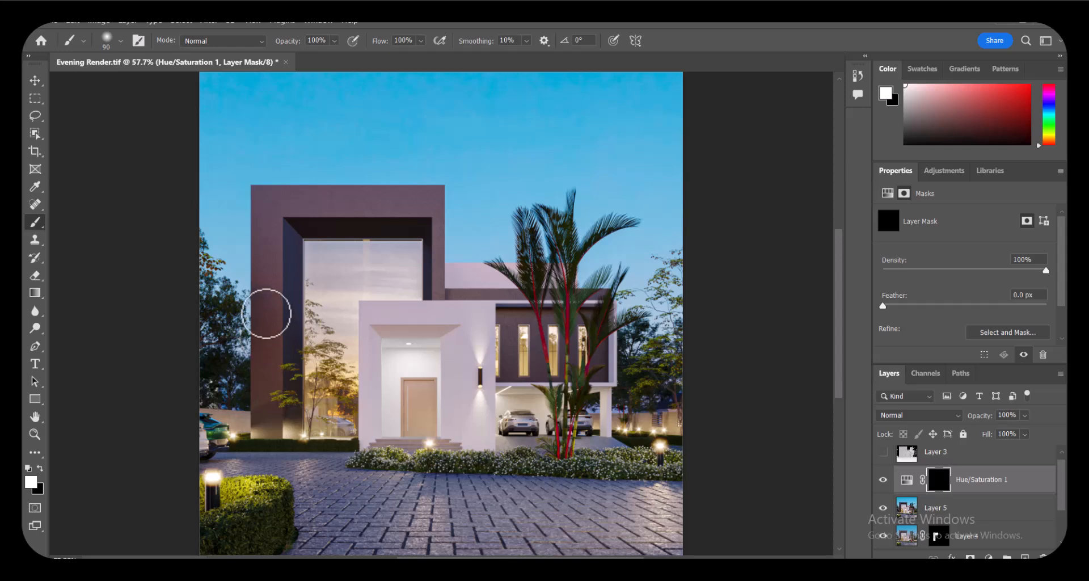
key("bracketright")
mouse_move(266, 314)
left_mouse_down()
mouse_move(270, 294)
mouse_move(263, 396)
mouse_move(280, 335)
mouse_move(263, 242)
mouse_move(270, 195)
mouse_move(381, 209)
mouse_move(303, 214)
left_mouse_up()
mouse_move(418, 399)
left_mouse_down()
mouse_move(408, 384)
mouse_move(409, 423)
mouse_move(430, 388)
mouse_move(406, 389)
mouse_move(420, 418)
mouse_move(411, 403)
mouse_move(348, 393)
left_mouse_up()
key("ctrl+z")
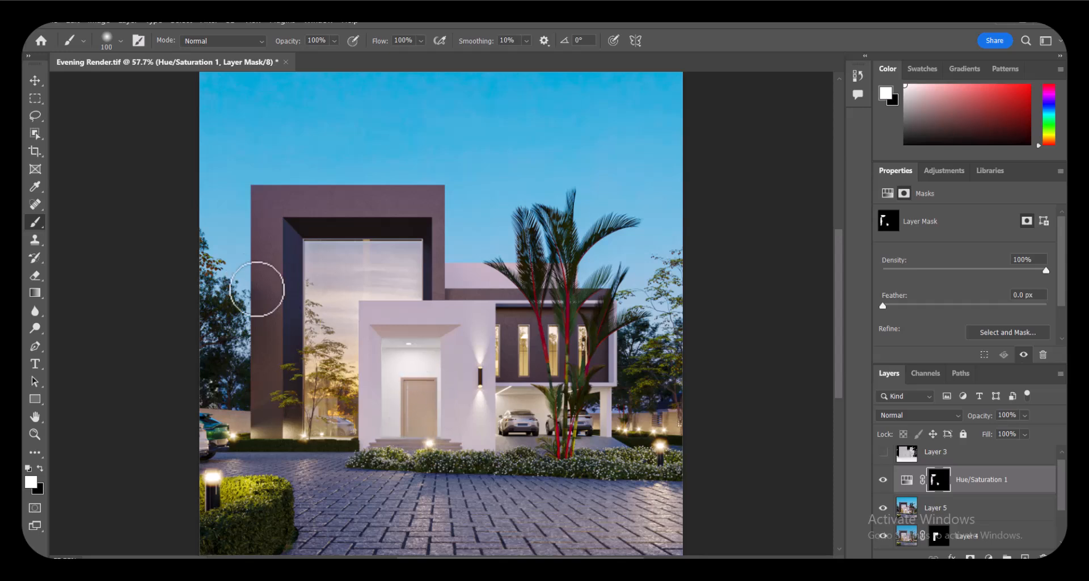
mouse_move(290, 236)
left_mouse_down()
mouse_move(284, 250)
mouse_move(330, 216)
mouse_move(421, 264)
mouse_move(422, 288)
left_mouse_up()
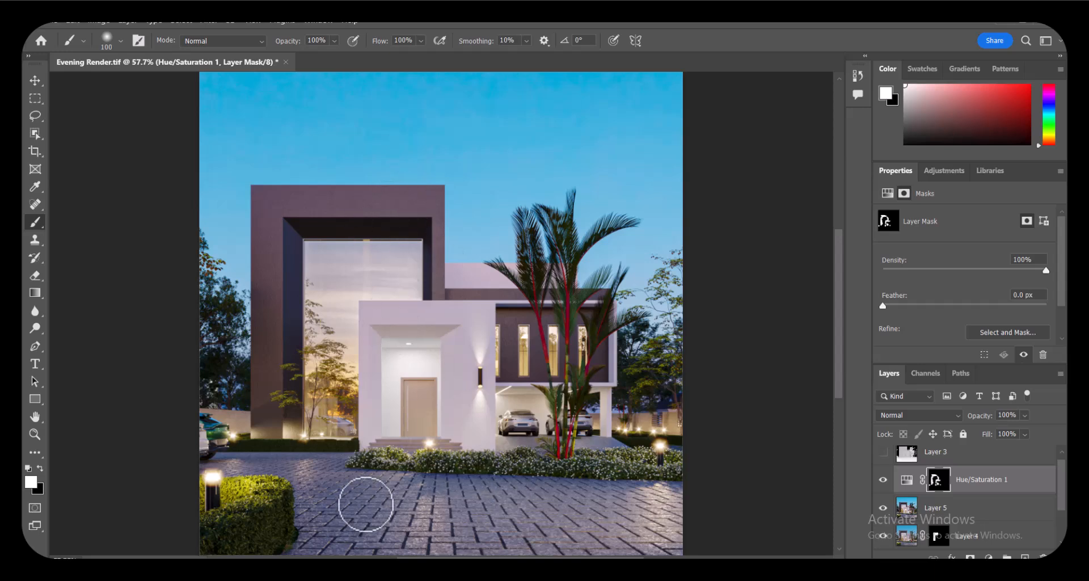
- Compare the brown frame's colour with and without the Hue/Saturation 1 layer
left_click(883, 480)
left_click(883, 480)
left_click(883, 480)
left_click(883, 480)
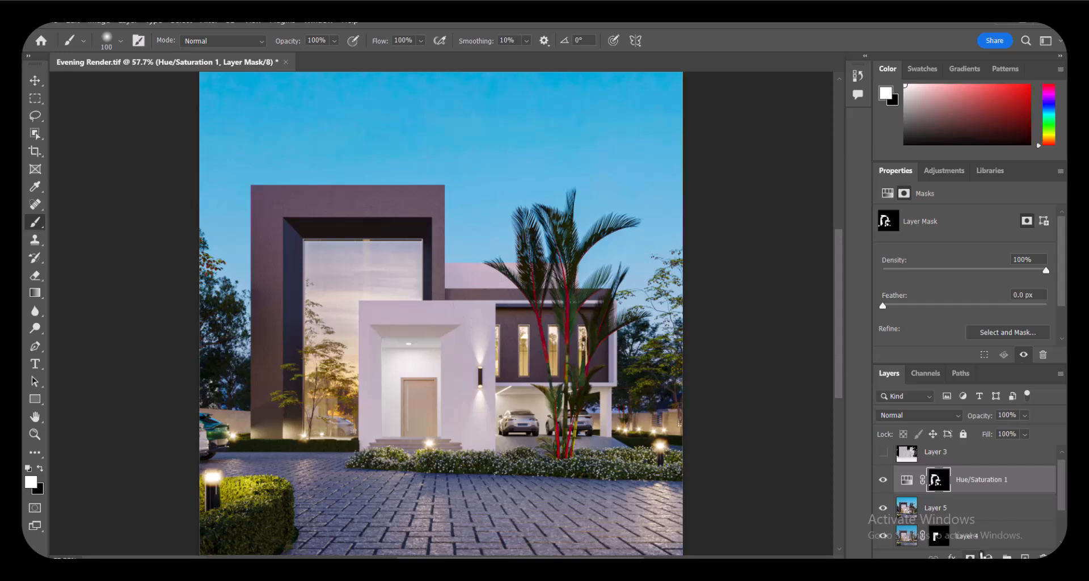
- Add a Color Balance adjustment layer above Hue/Saturation 1, setting the midtones' Yellow-Blue to -6 and shifting them slightly towards red
left_click(989, 557)
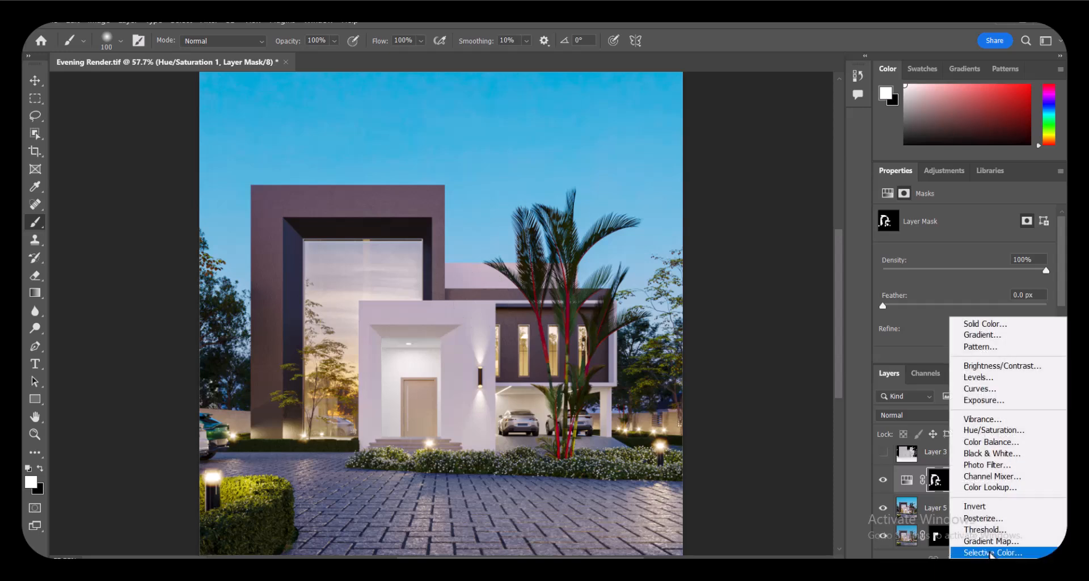
left_click(985, 441)
left_click_drag(951, 290, 944, 291)
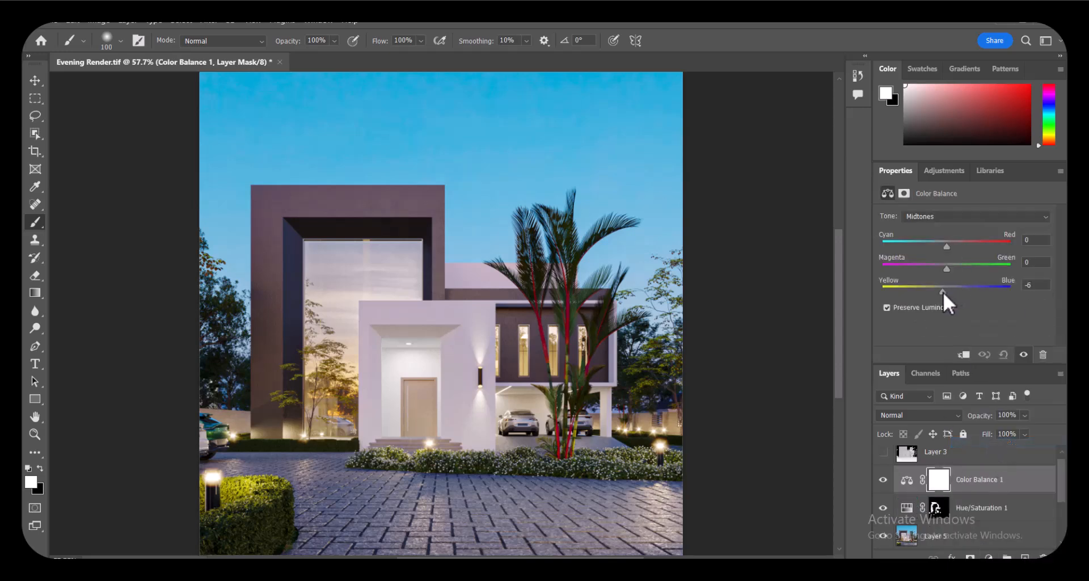
left_click_drag(946, 247, 954, 247)
- Set the Color Balance shadows to Cyan-Red +7 and Yellow-Blue -4, and the highlights to Cyan-Red +11 and Yellow-Blue -9
left_click(937, 216)
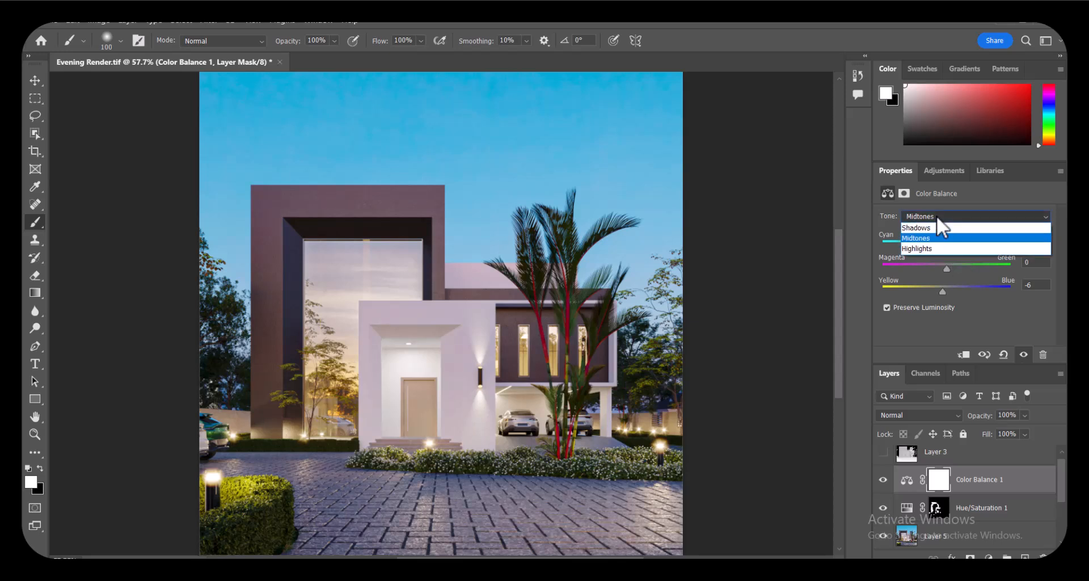
left_click(933, 227)
left_click_drag(946, 292, 945, 291)
left_click_drag(947, 244, 950, 244)
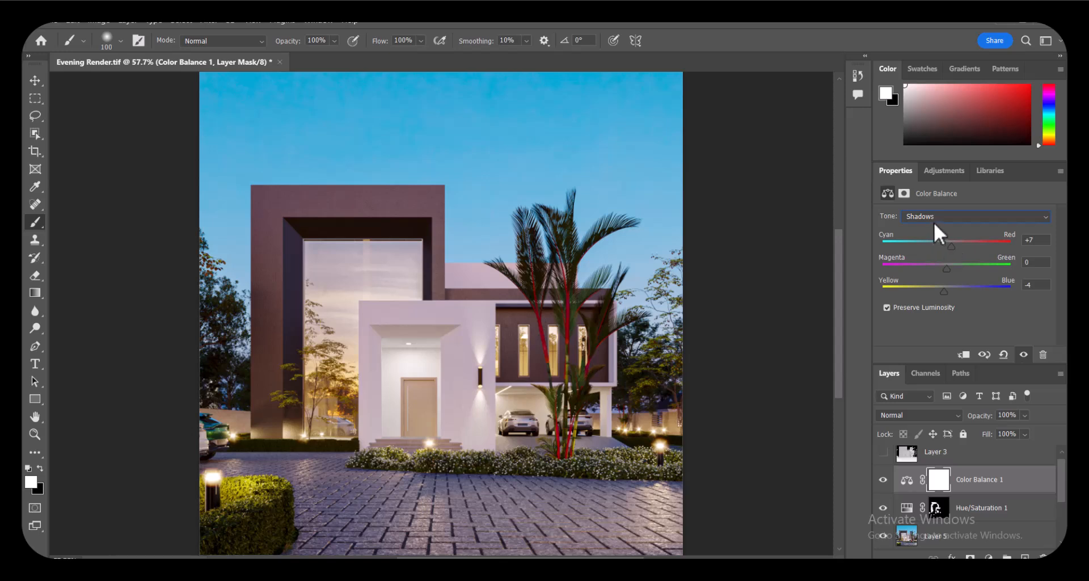
left_click(930, 217)
left_click(924, 245)
left_click_drag(947, 245, 954, 245)
left_click_drag(947, 292, 942, 292)
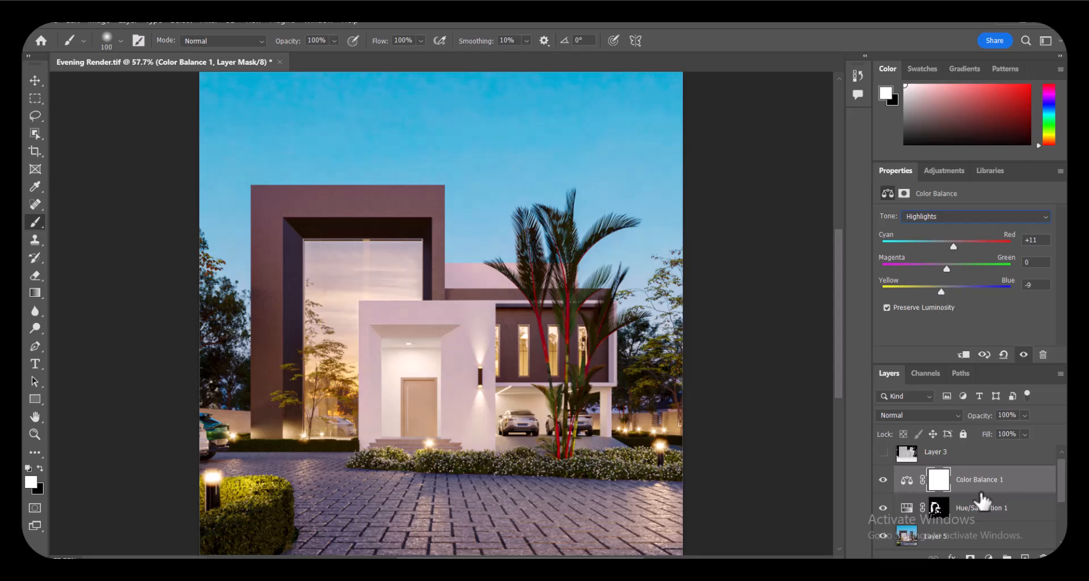
- Invert the Color Balance 1 mask to black and paint white over the glass facade with a 175-pixel brush
left_click(938, 480)
key("ctrl+i")
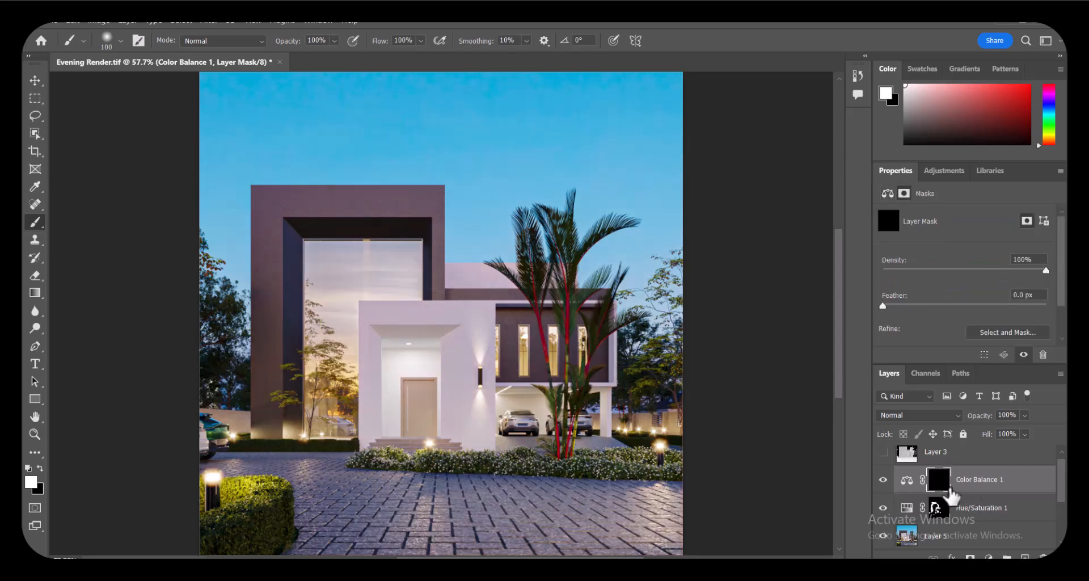
key("bracketright")
key("bracketright")
left_click(353, 272)
mouse_move(352, 260)
left_mouse_down()
mouse_move(326, 332)
mouse_move(324, 379)
left_mouse_up()
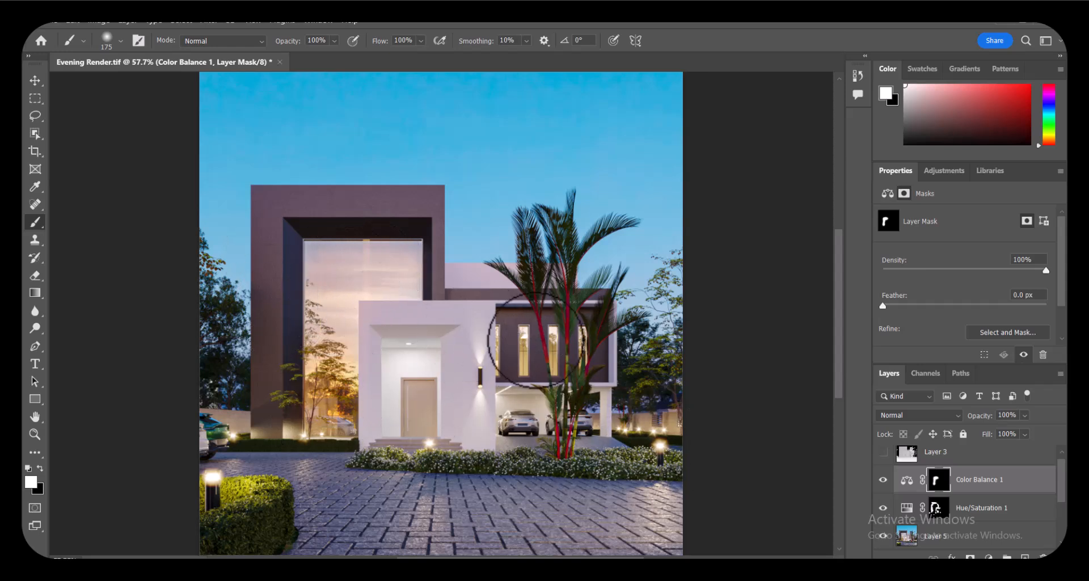
- Reduce the brush to 70 pixels and paint the narrow upper-floor windows white on the Color Balance 1 mask
key("bracketleft")
key("bracketleft")
key("bracketleft")
key("bracketleft")
key("bracketleft")
key("bracketleft")
key("bracketleft")
key("bracketleft")
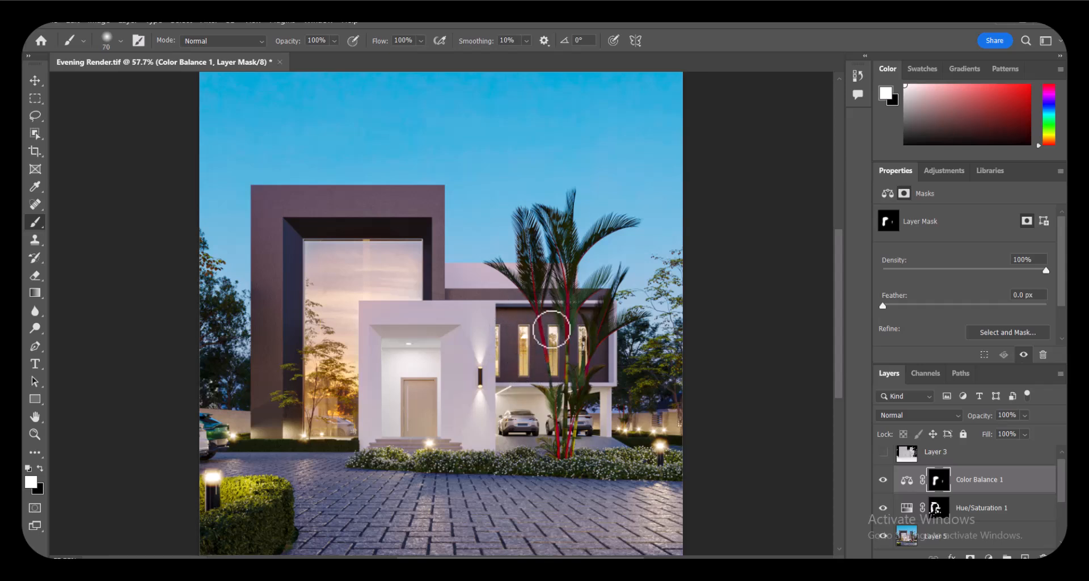
left_click_drag(584, 341, 581, 372)
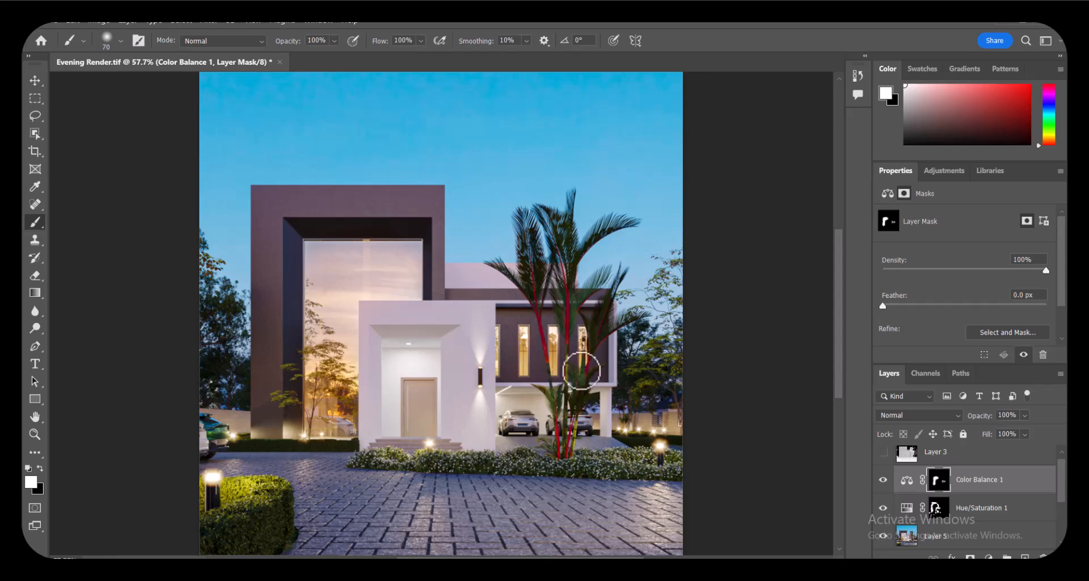
left_click_drag(500, 334, 499, 370)
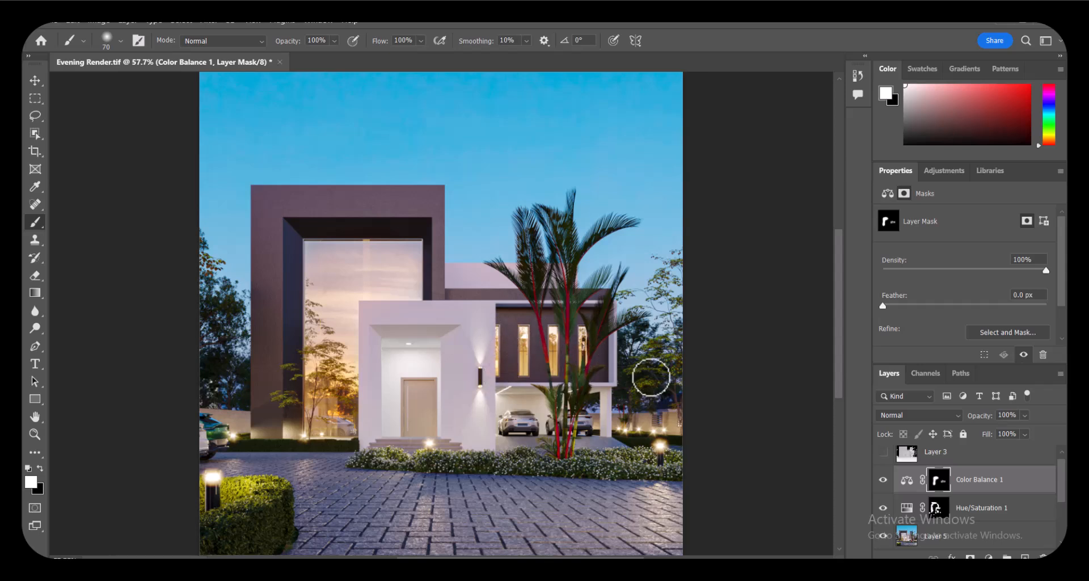
- Compare the glass and window warmth with and without the Color Balance 1 layer
left_click(882, 479)
left_click(882, 480)
left_click(883, 480)
left_click(882, 480)
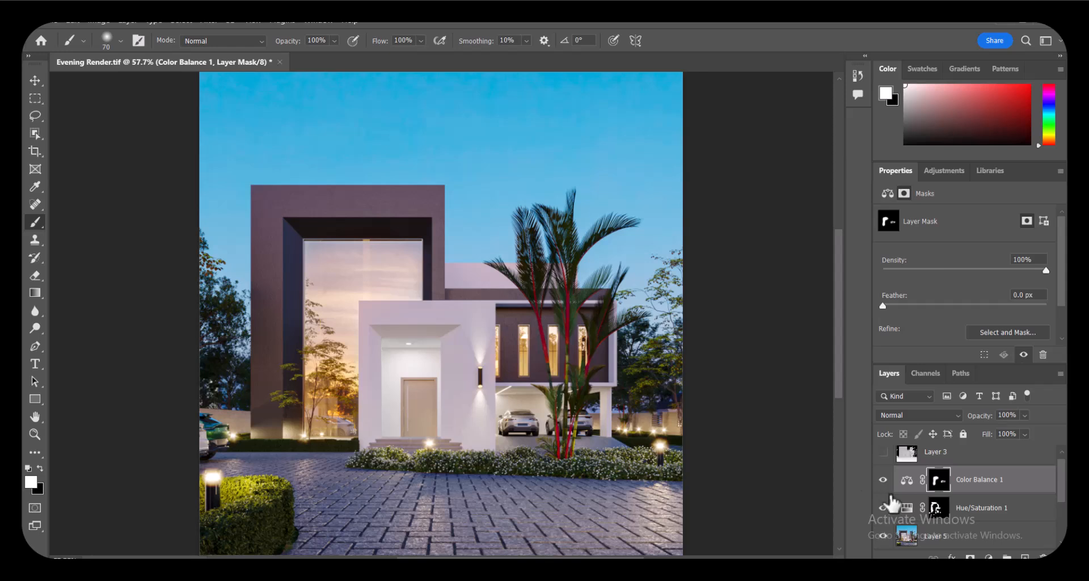
- Stamp all visible layers into a new layer above Color Balance 1, and open the Smart Sharpen filter on it
key("ctrl+shift+alt+e")
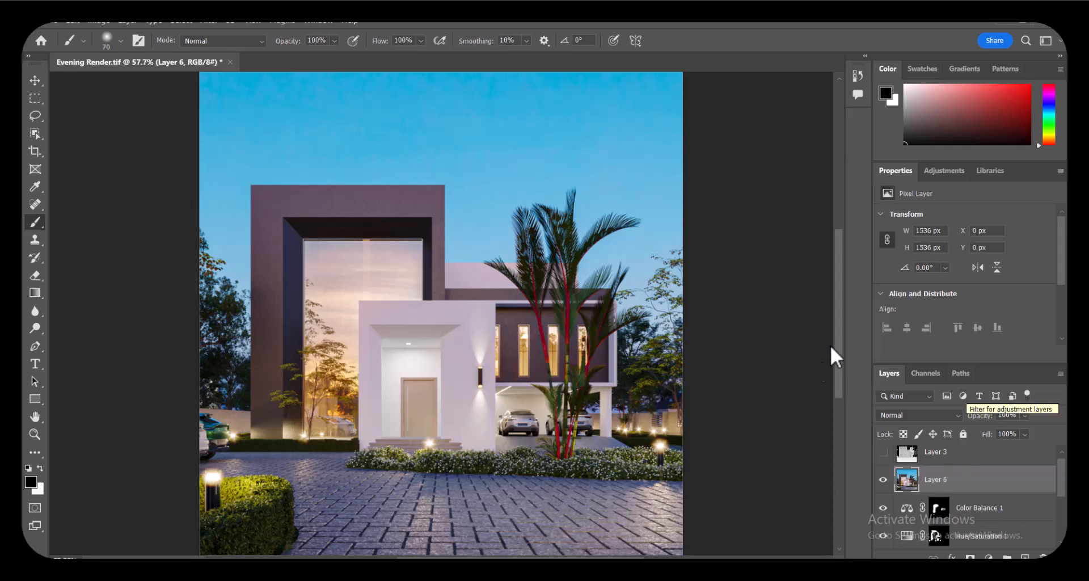
left_click(214, 19)
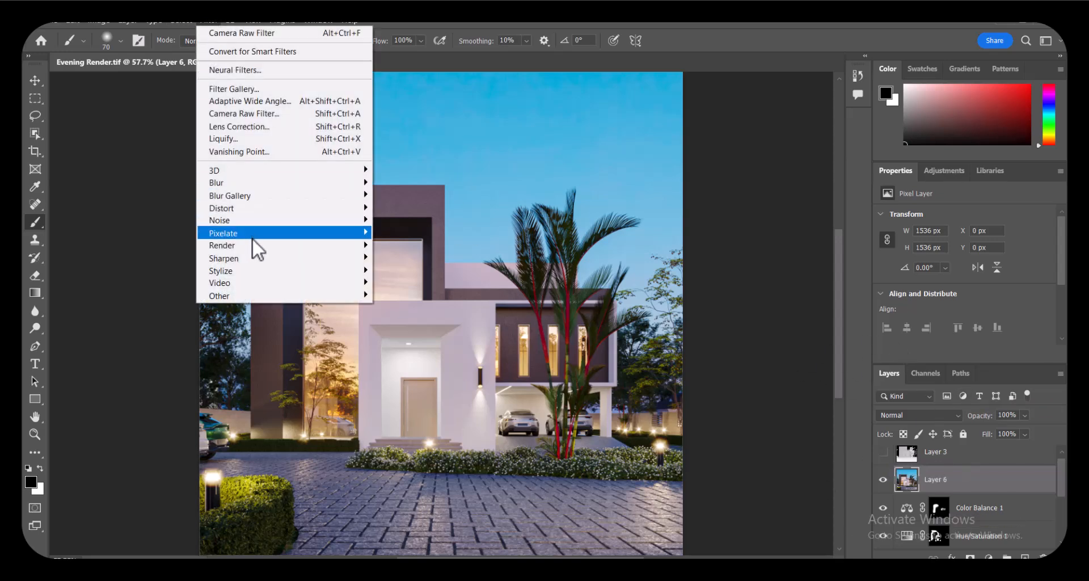
mouse_move(249, 256)
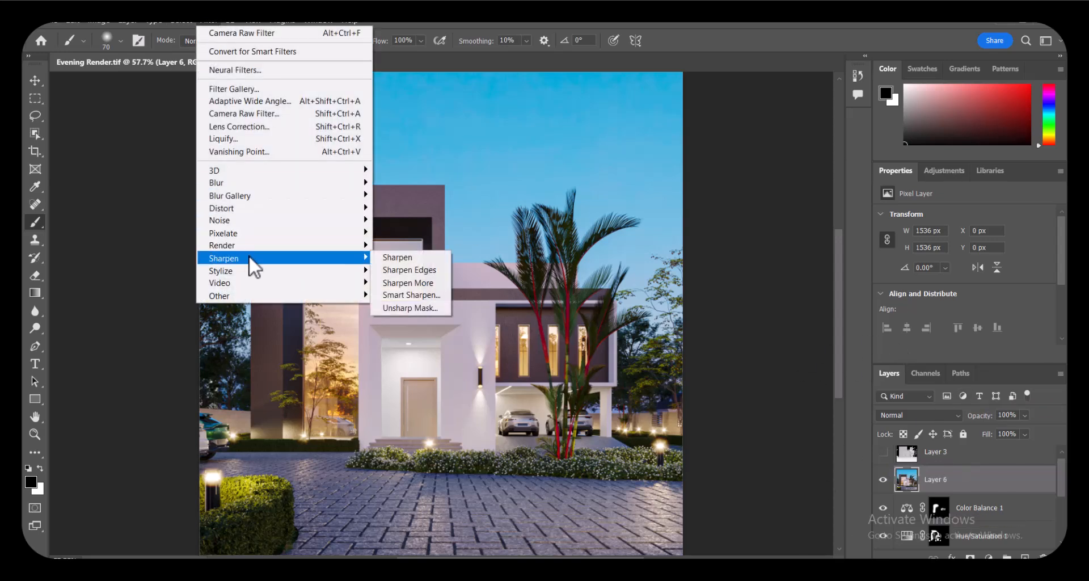
left_click(410, 295)
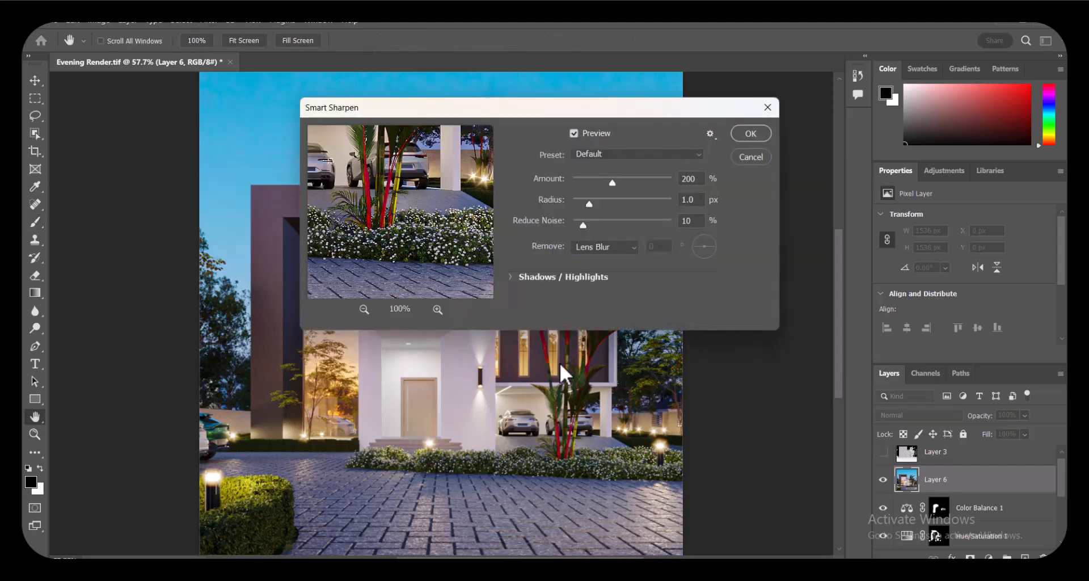
- Apply Smart Sharpen to Layer 6 with 200% amount, 1.0 px radius, 10% noise reduction and Lens Blur removal
left_click(396, 493, "ctrl")
right_click(293, 388)
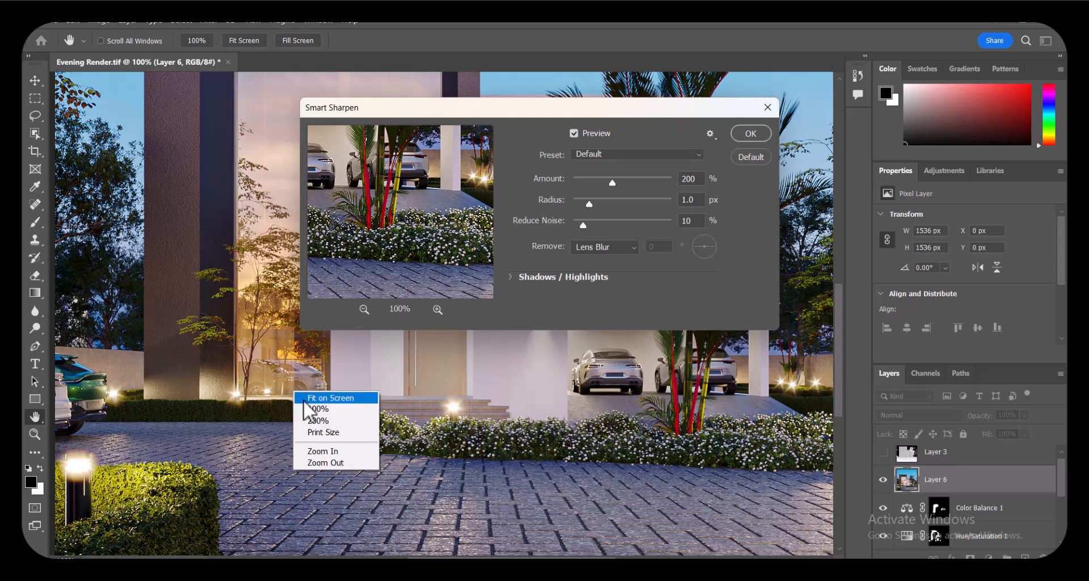
left_click(321, 409)
scroll(275, 433, "up", 7)
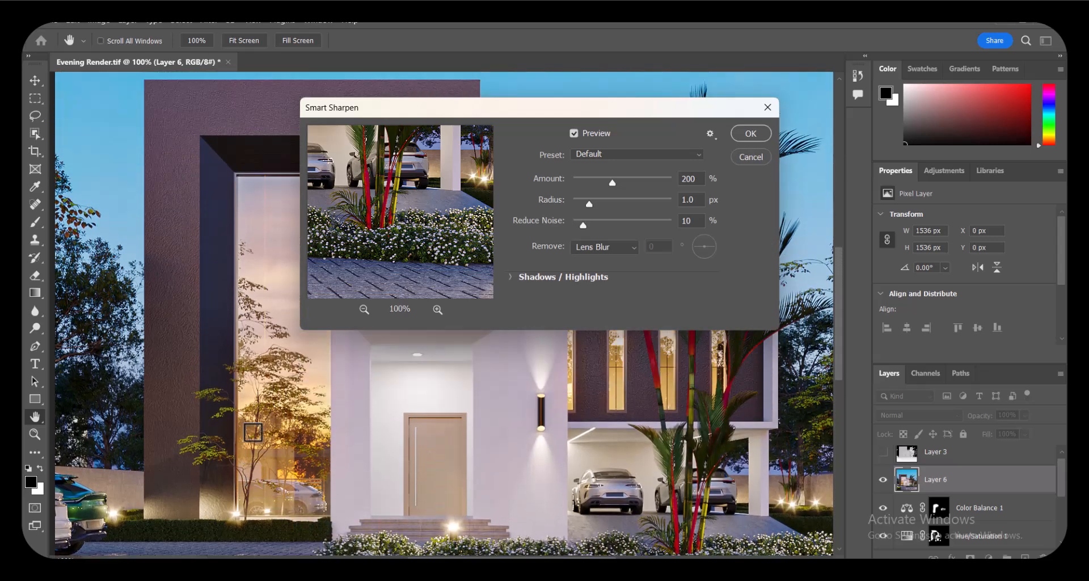
scroll(211, 353, "down", 6)
scroll(226, 442, "down", 5)
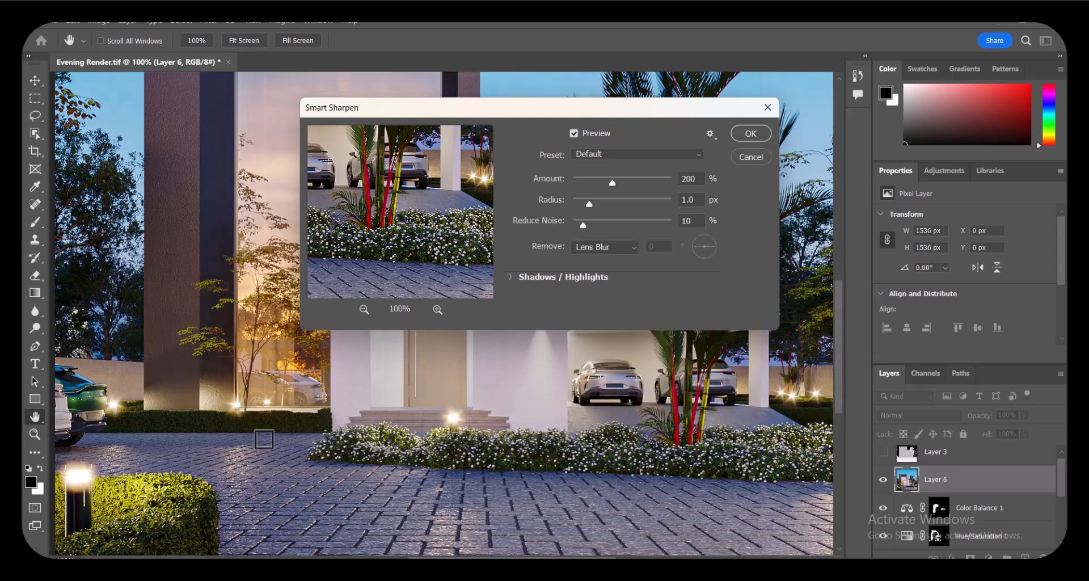
scroll(194, 469, "up", 4)
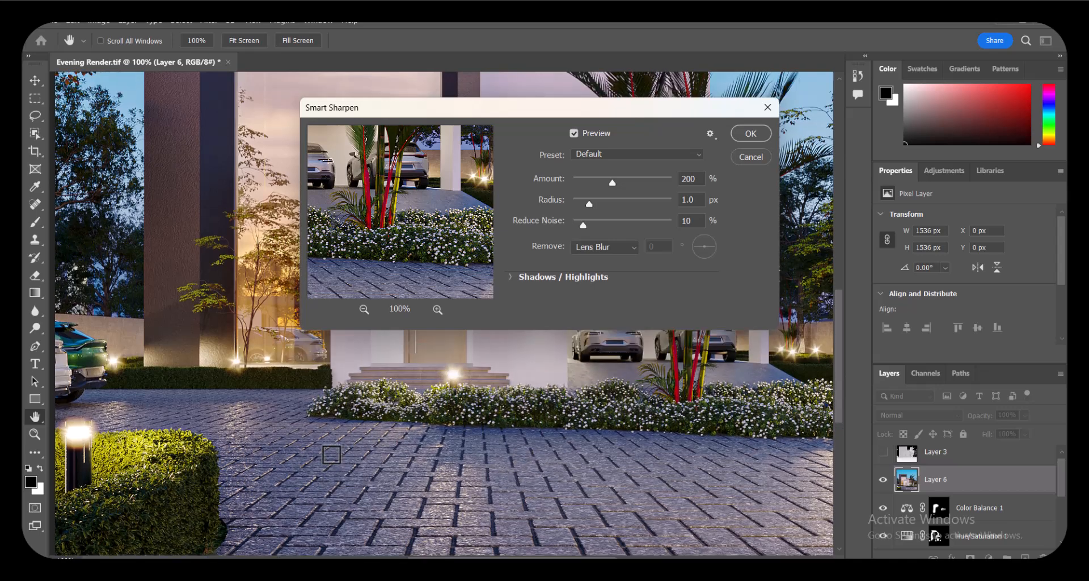
scroll(581, 460, "up", 1)
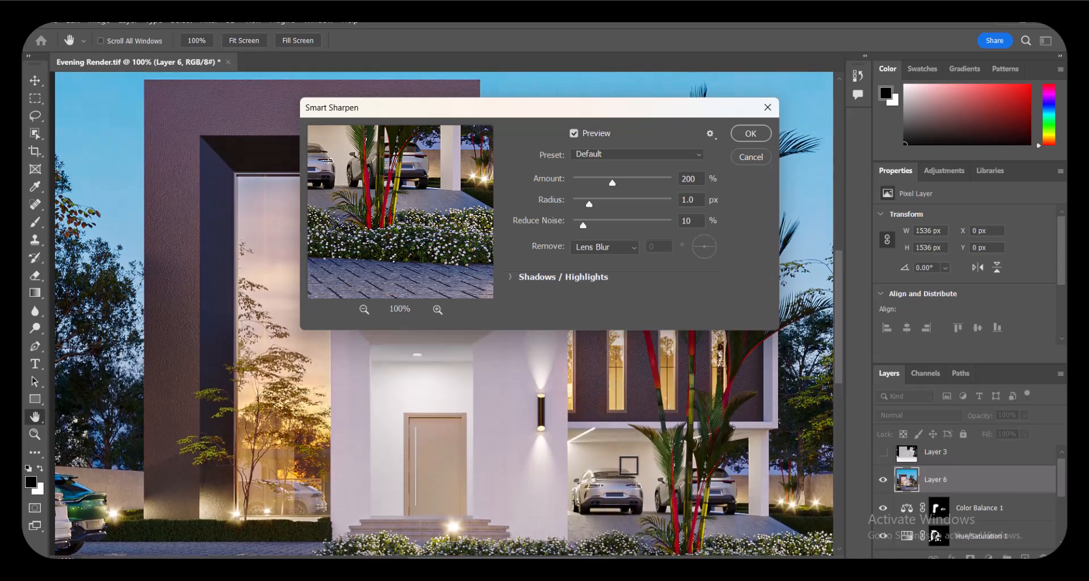
left_click(750, 134)
- Add a layer mask to Layer 6 and paint black over the trees beside the house with a 175-pixel brush
key("b")
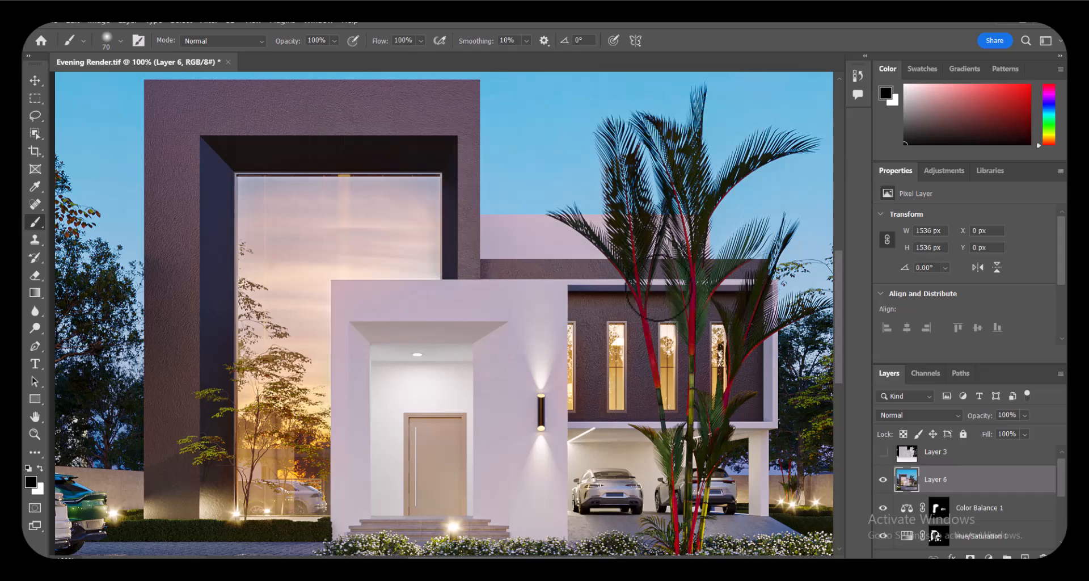
right_click(561, 306)
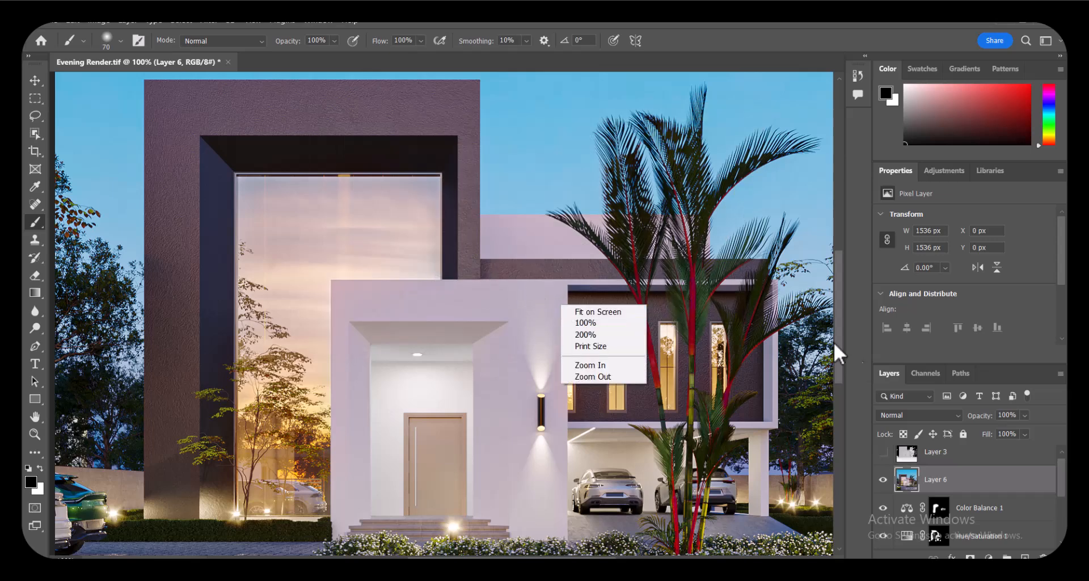
right_click(460, 368)
left_click(481, 373)
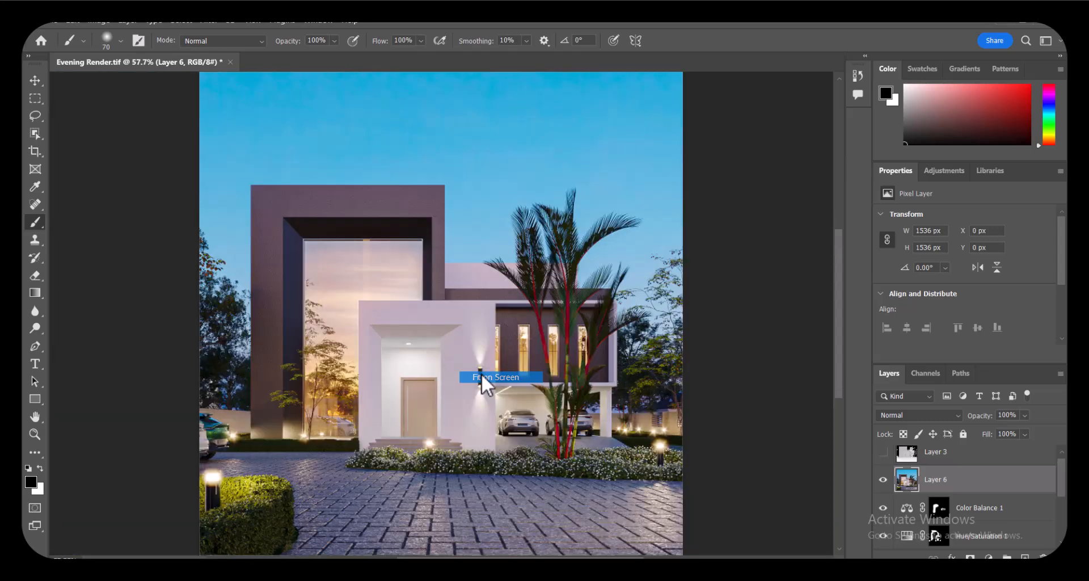
left_click(937, 460)
left_click(930, 494)
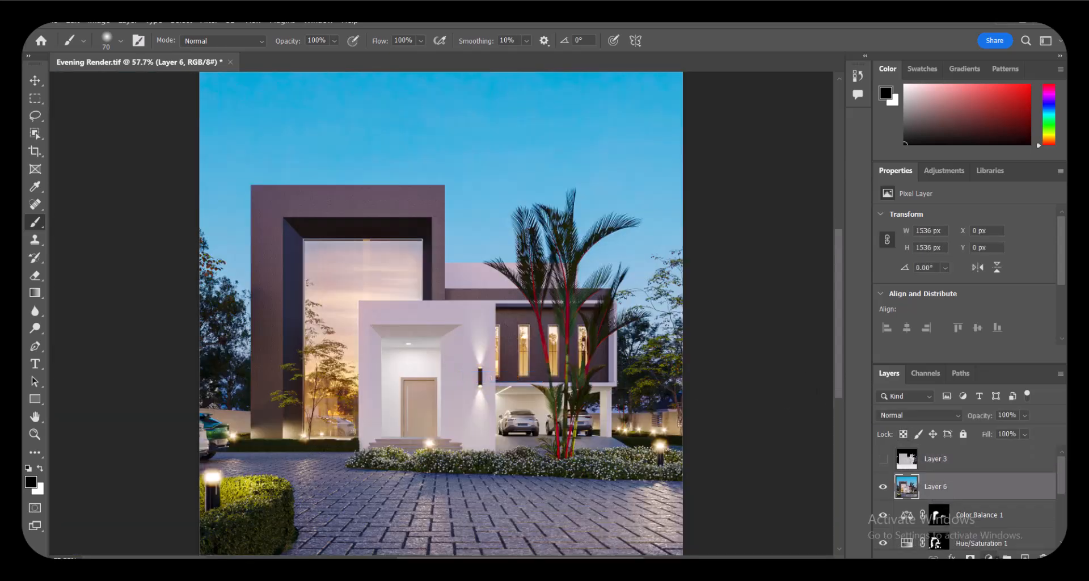
left_click(970, 557)
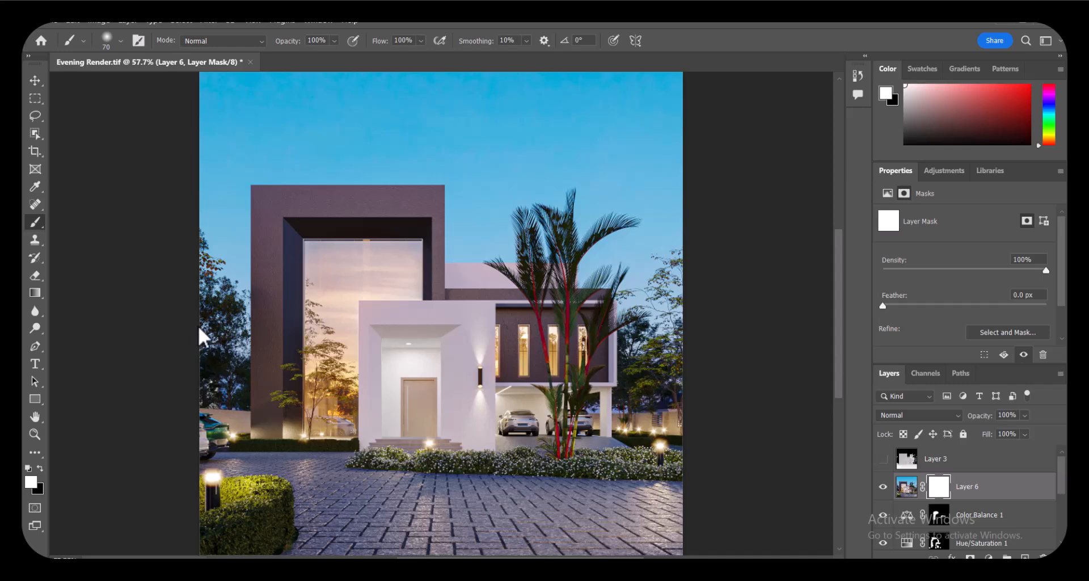
key("bracketright")
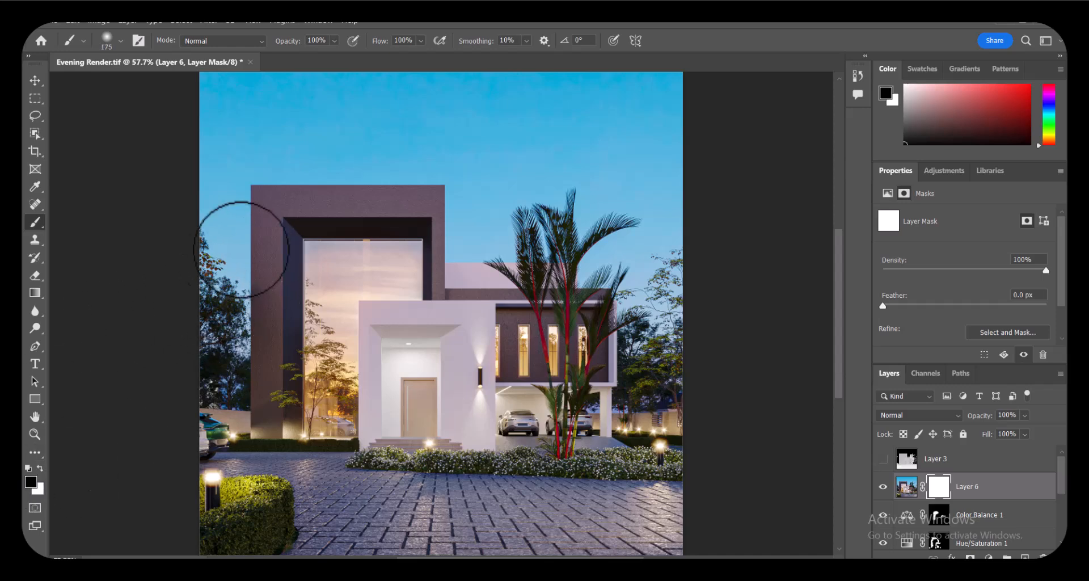
mouse_move(208, 261)
left_mouse_down()
mouse_move(224, 386)
mouse_move(224, 326)
left_mouse_up()
mouse_move(640, 291)
left_mouse_down()
mouse_move(657, 344)
mouse_move(631, 394)
mouse_move(661, 393)
mouse_move(621, 404)
mouse_move(656, 367)
mouse_move(658, 290)
left_mouse_up()
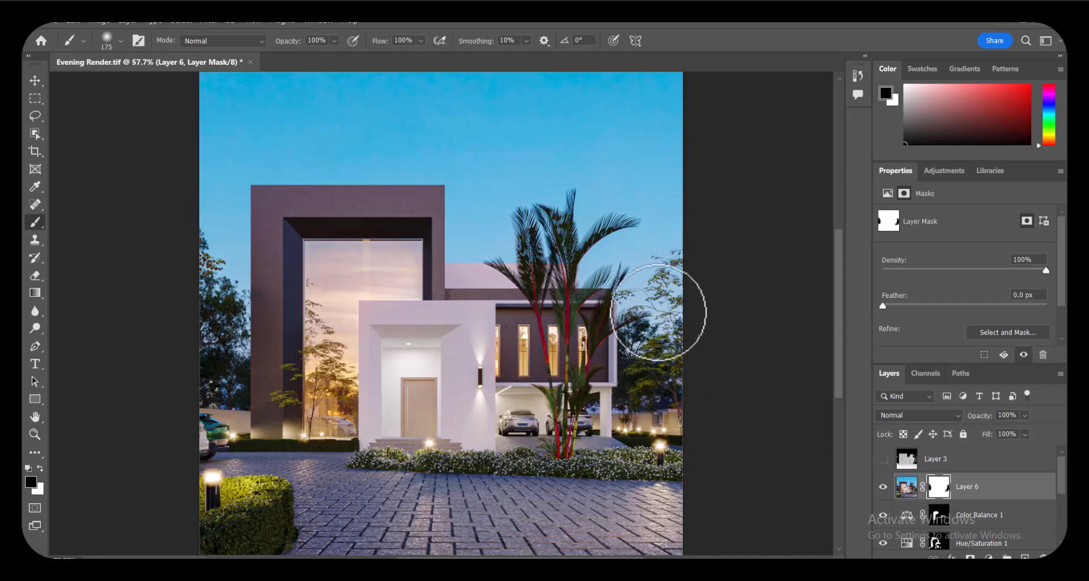
- Examine the masked sharpening up close on the palms, trees, flower bed and paving
right_click(469, 248)
left_click(496, 274)
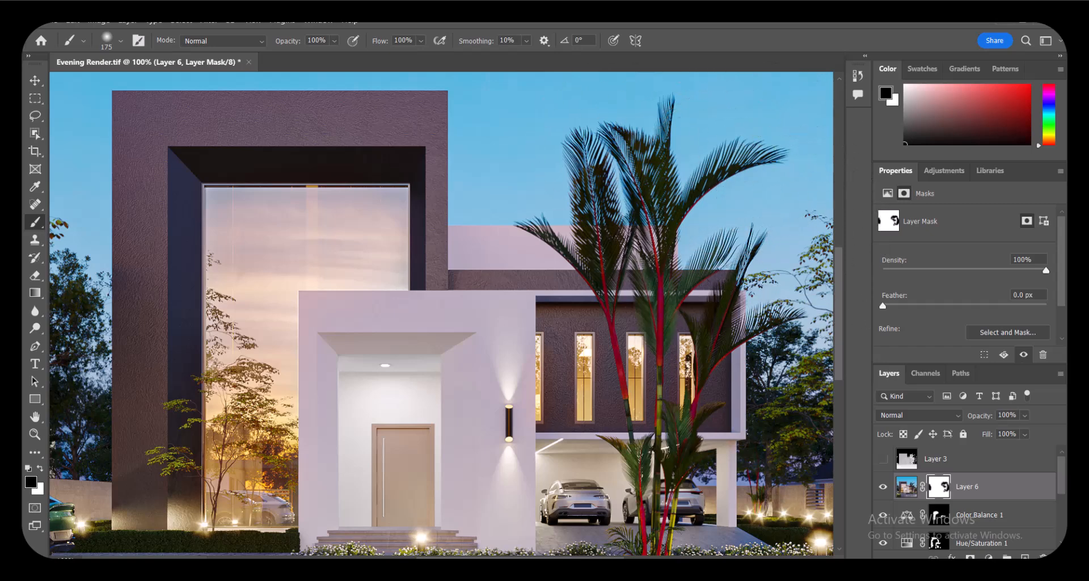
scroll(683, 377, "right", 5)
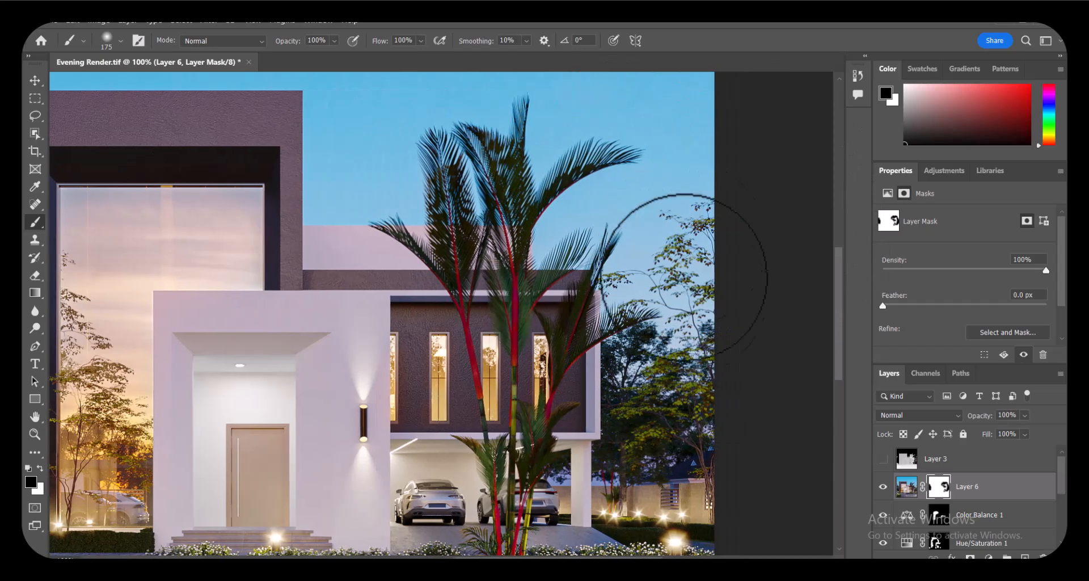
right_click(628, 187)
left_click(655, 194)
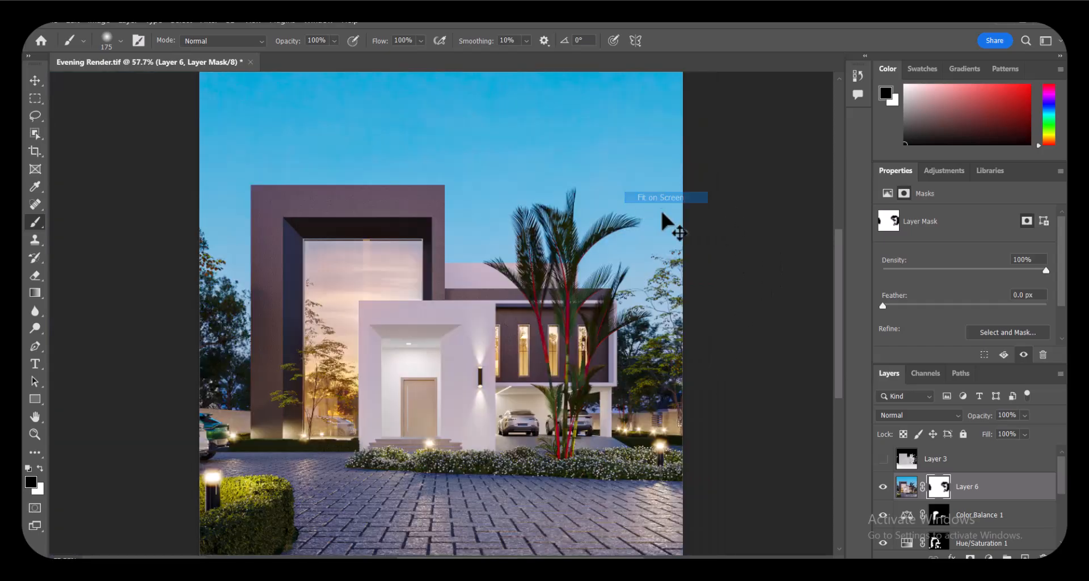
scroll(401, 479, "up", 3, "alt")
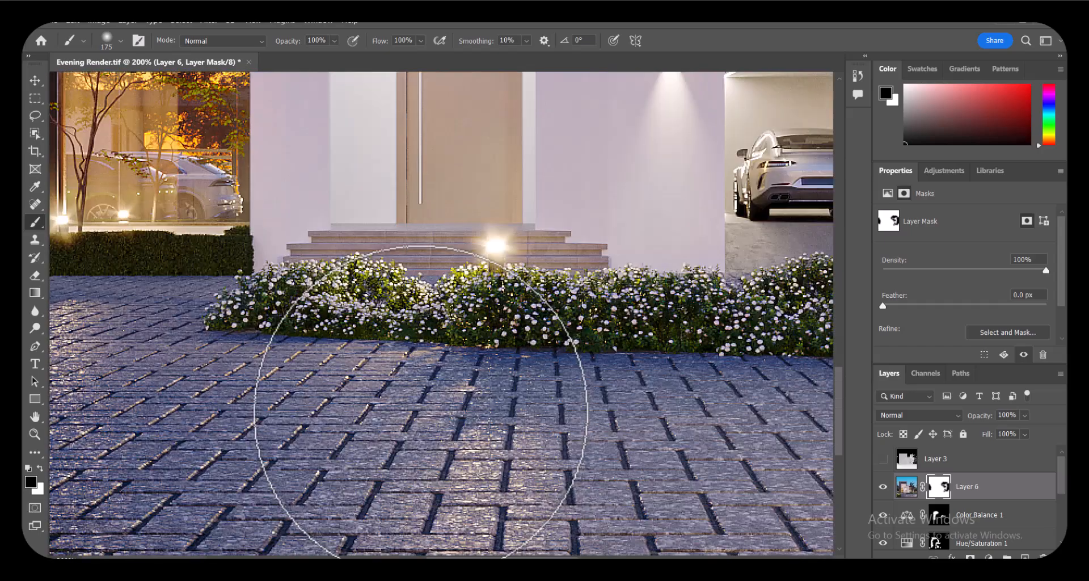
scroll(421, 400, "down", 5)
right_click(540, 345)
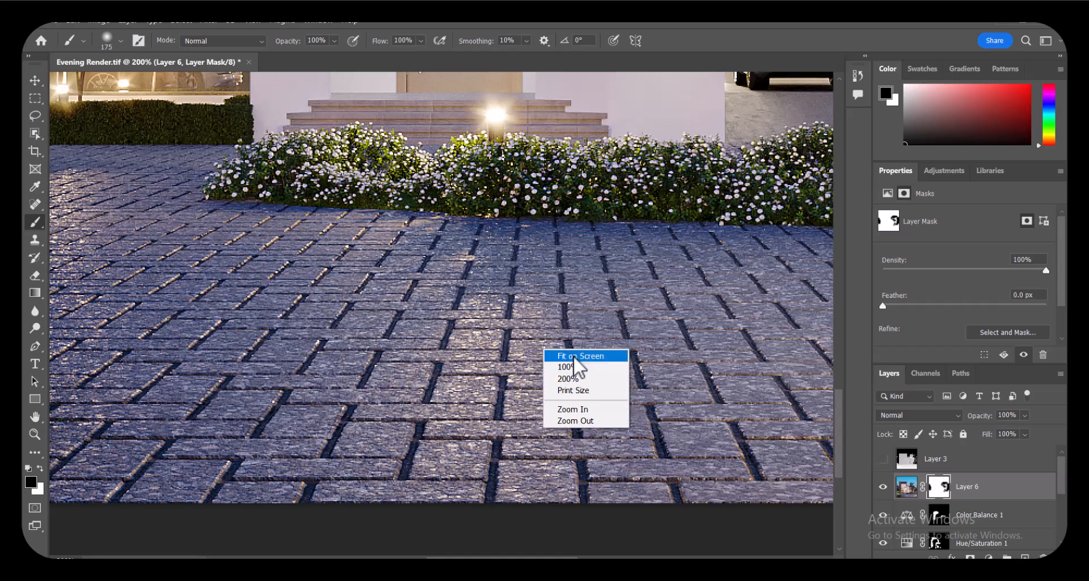
left_click(581, 356)
right_click(428, 431)
left_click(454, 454)
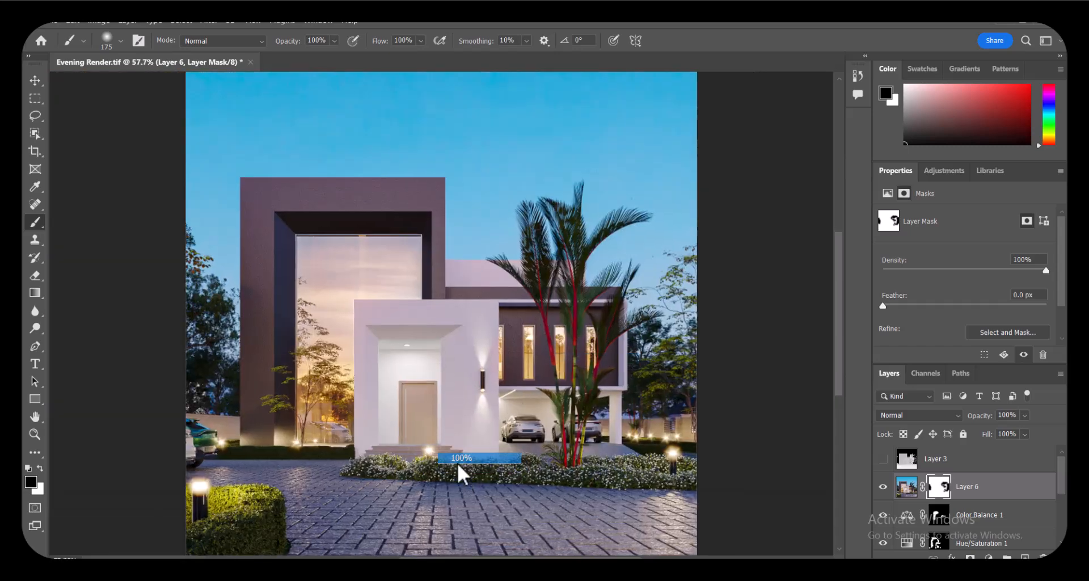
scroll(567, 443, "down", 4)
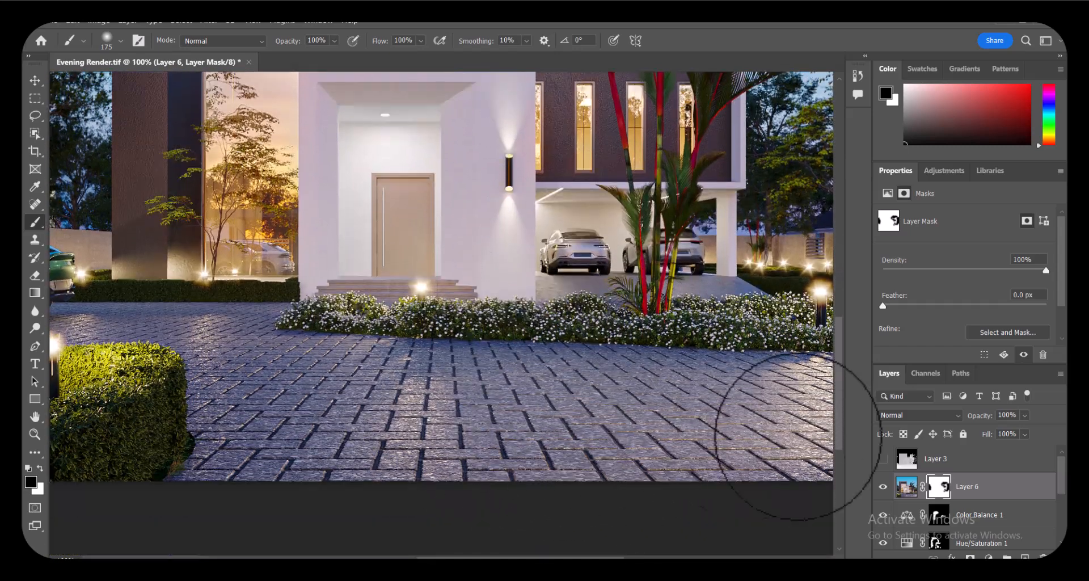
right_click(535, 255)
left_click(567, 260)
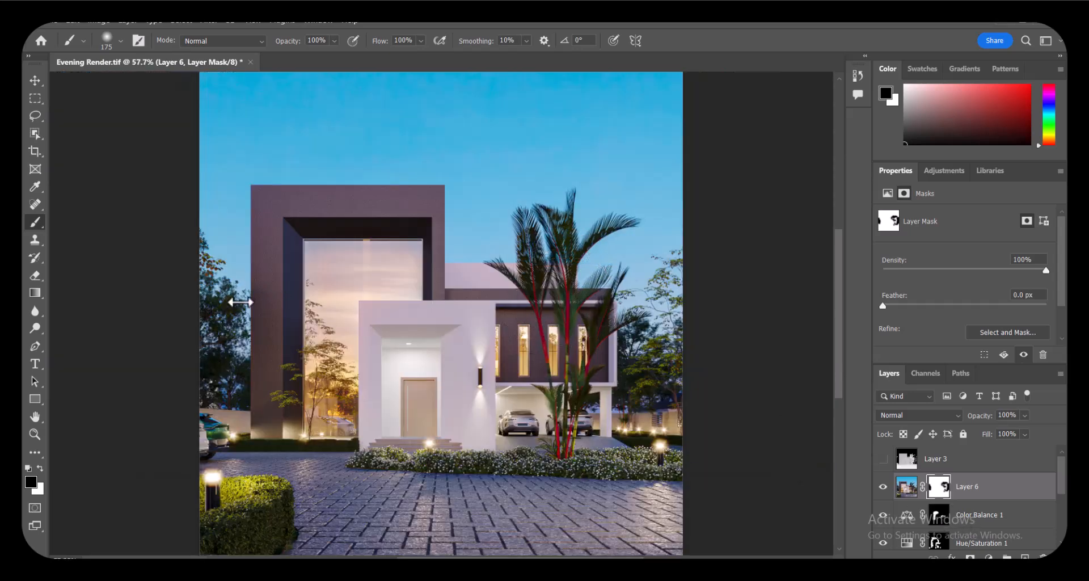
- Show the depth pass on Layer 3, set it to Screen at 21% opacity, and invert it to add haze to the background
left_click(882, 459)
left_click(953, 462)
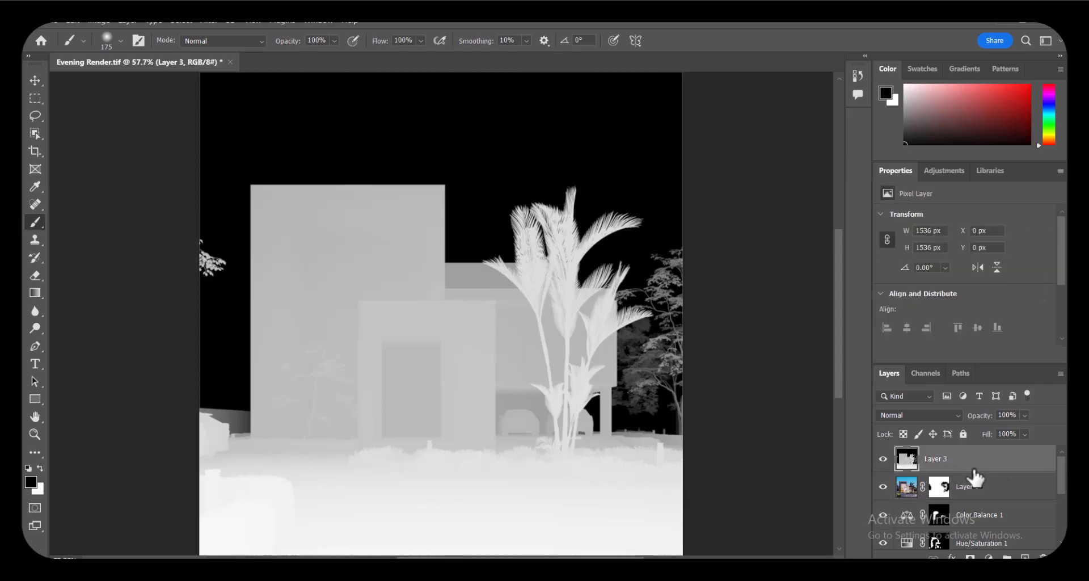
left_click(929, 412)
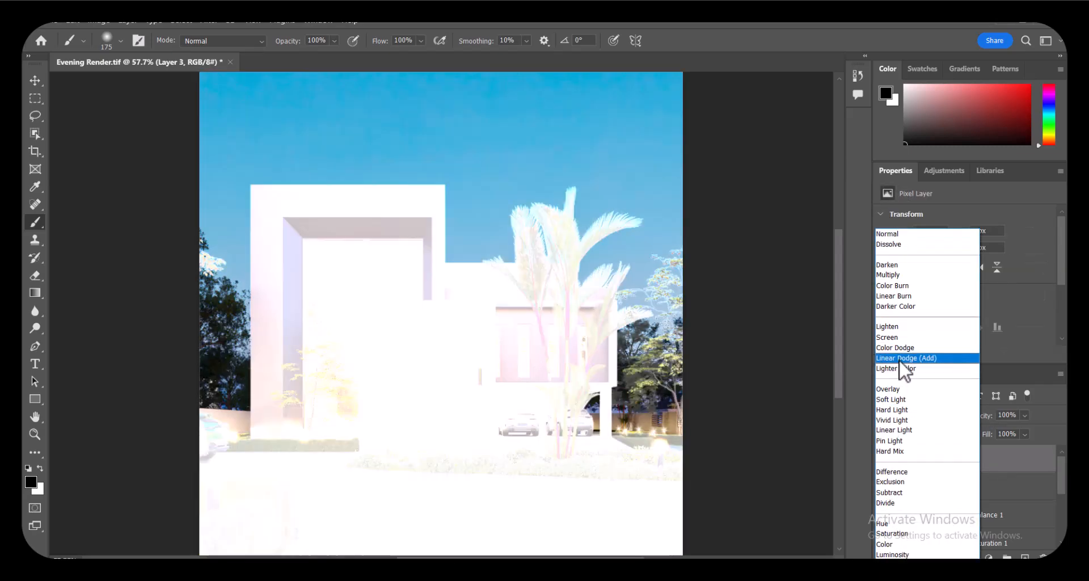
left_click(896, 338)
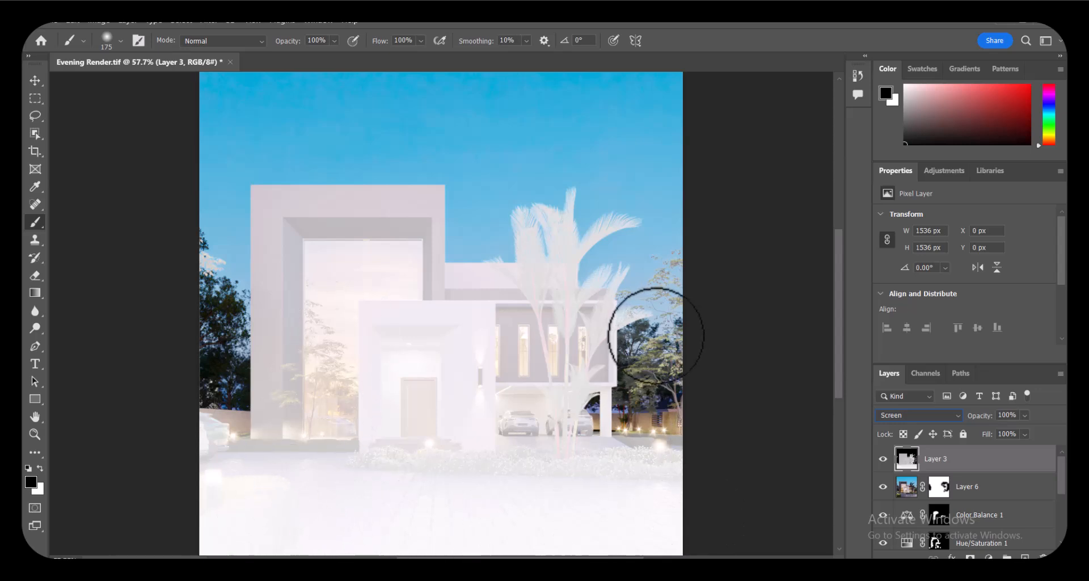
key("ctrl+i")
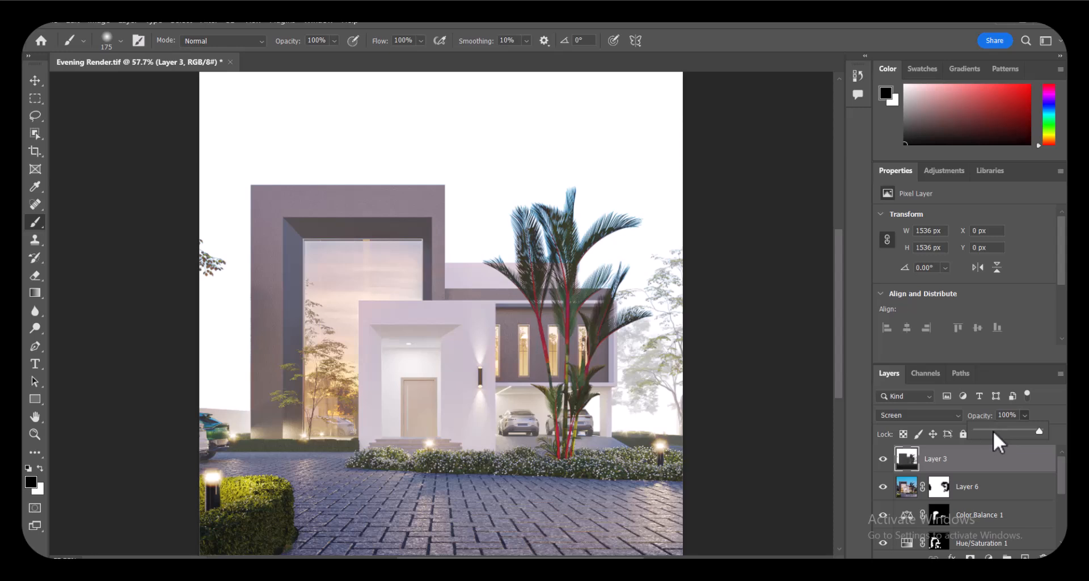
left_click(993, 430)
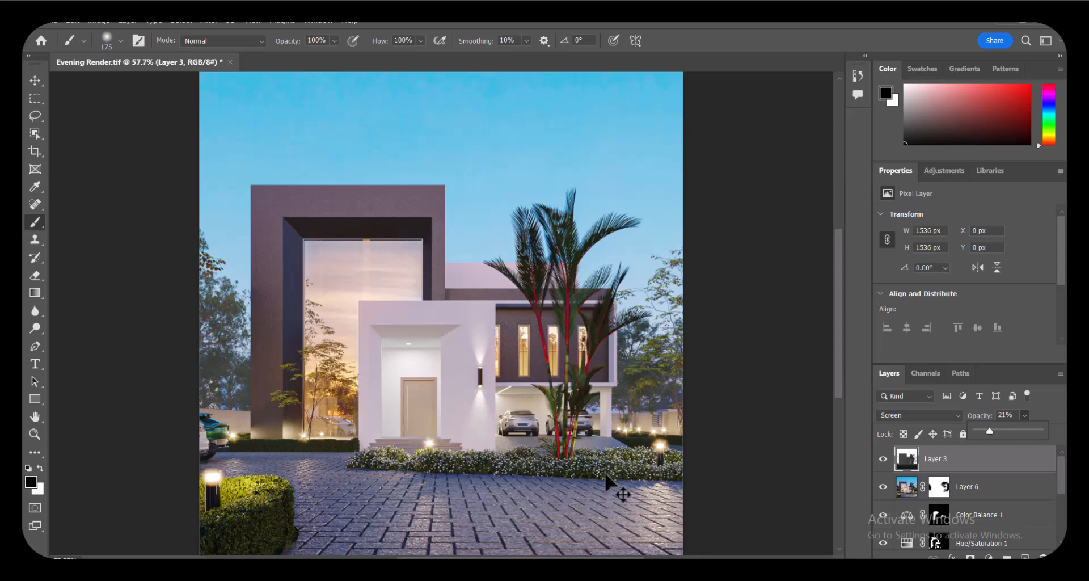
key("ctrl+i")
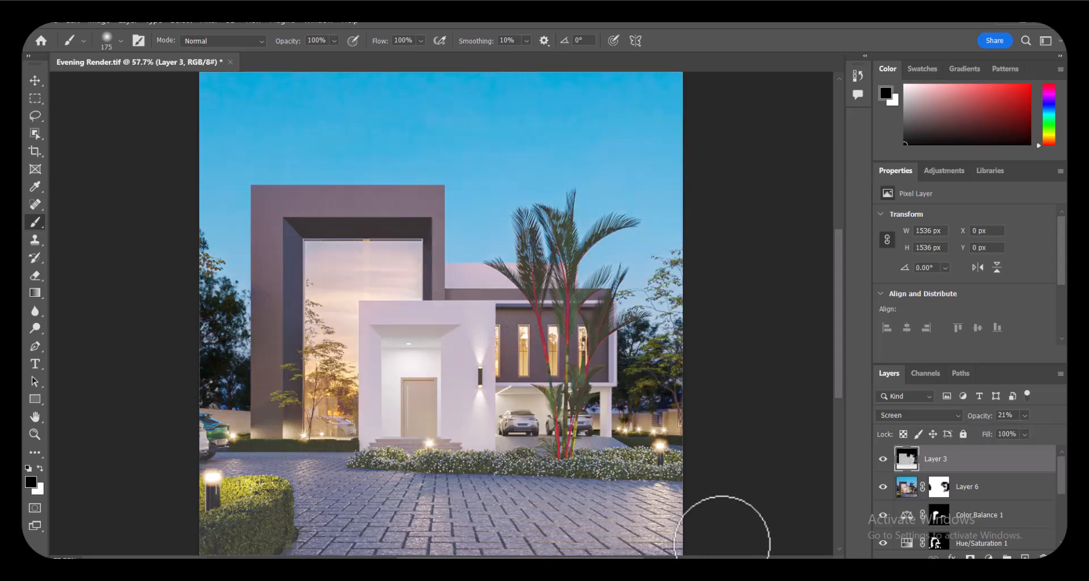
key("ctrl+i")
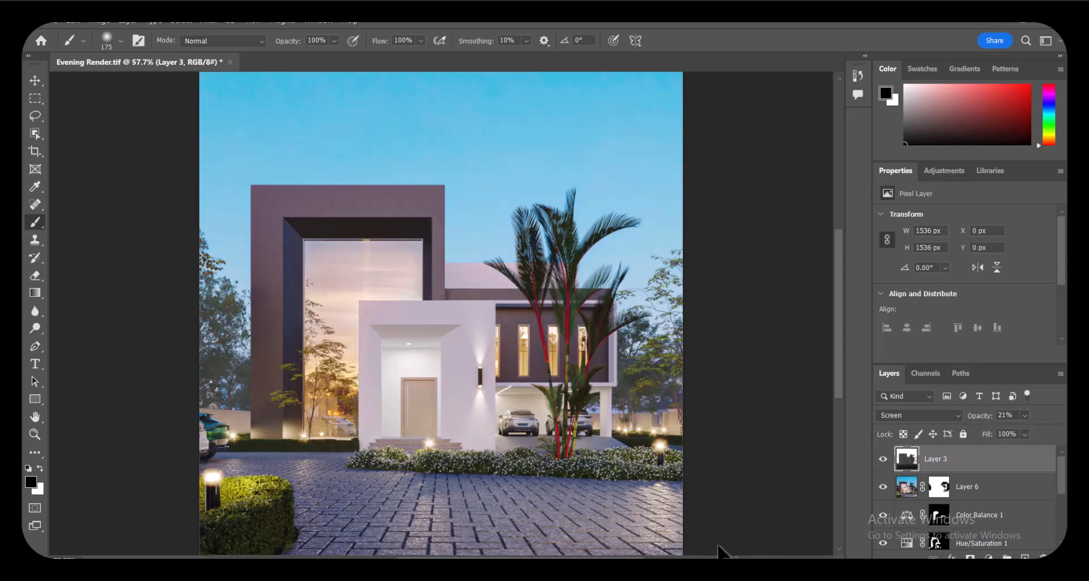
- Duplicate the inverted depth layer and set the copy's opacity to 27%
key("ctrl+j")
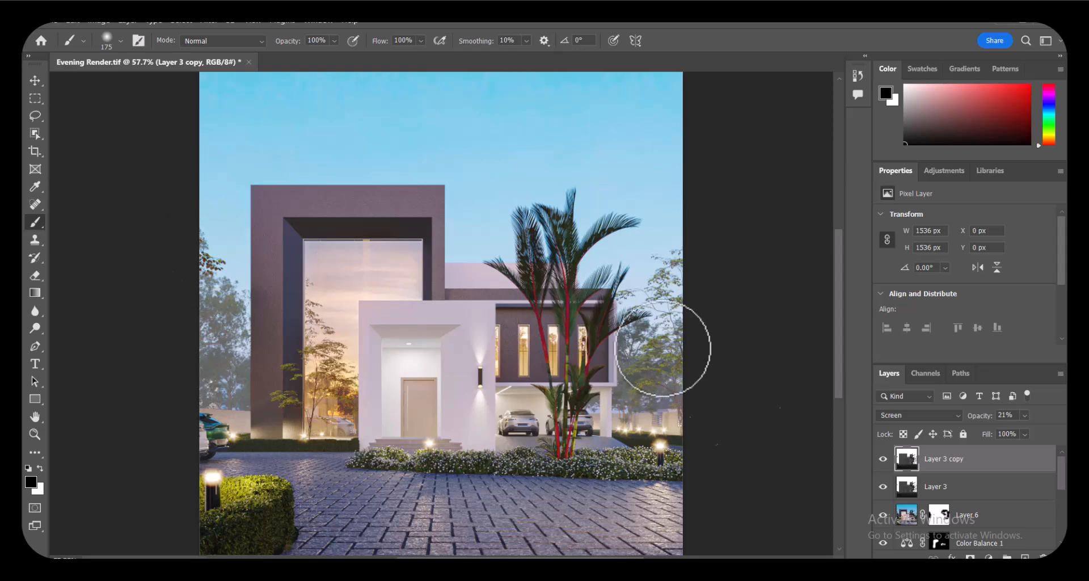
left_click_drag(1009, 430, 1012, 430)
- Add a layer mask to Layer 3 copy and paint black over the house and palms to remove their haze
left_click(912, 461)
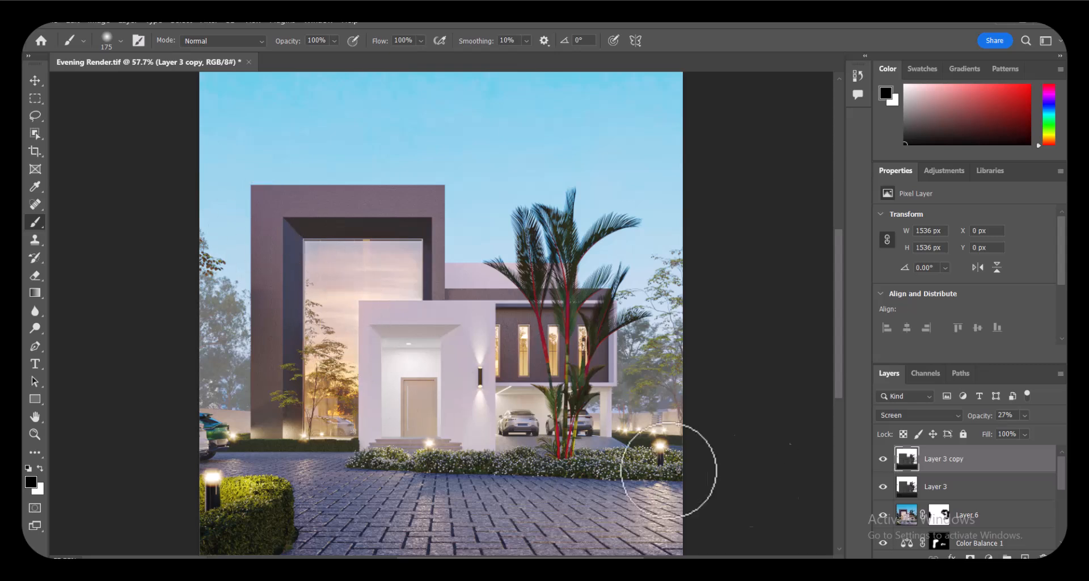
left_click(971, 557)
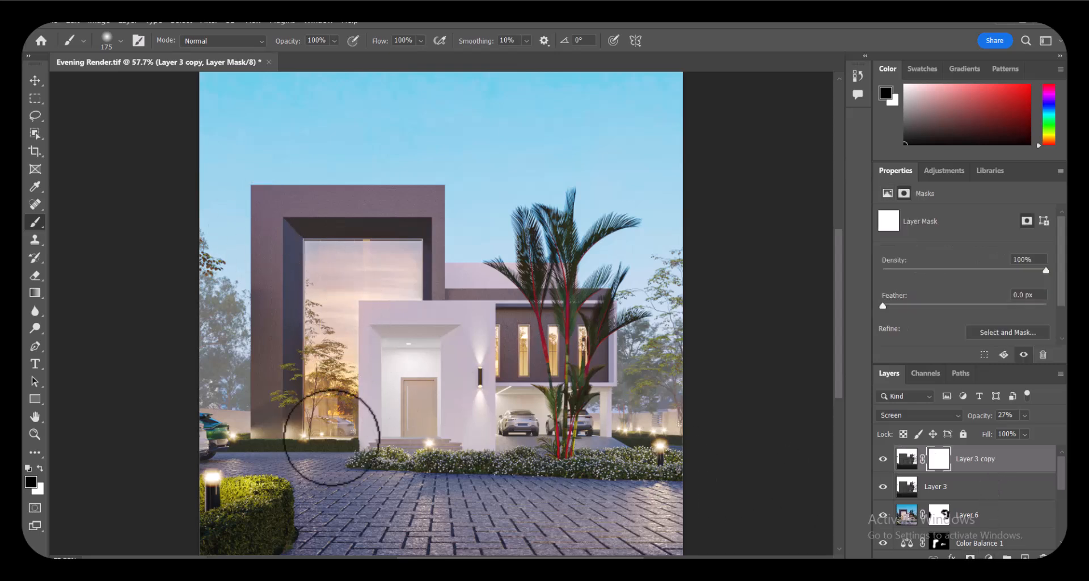
mouse_move(306, 265)
left_mouse_down()
mouse_move(284, 267)
mouse_move(272, 394)
mouse_move(284, 255)
mouse_move(300, 208)
mouse_move(389, 199)
mouse_move(328, 272)
mouse_move(369, 328)
mouse_move(509, 329)
mouse_move(582, 397)
mouse_move(442, 486)
mouse_move(445, 461)
mouse_move(612, 470)
mouse_move(620, 454)
left_mouse_up()
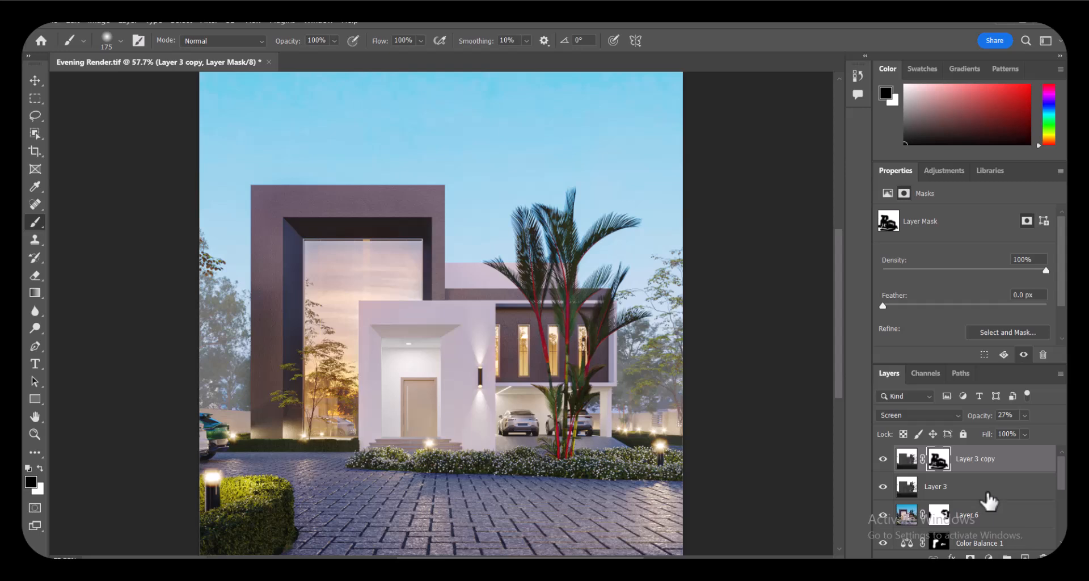
- Stamp all visible layers into a new top layer and set its blend mode to Multiply
key("ctrl+shift+alt+e")
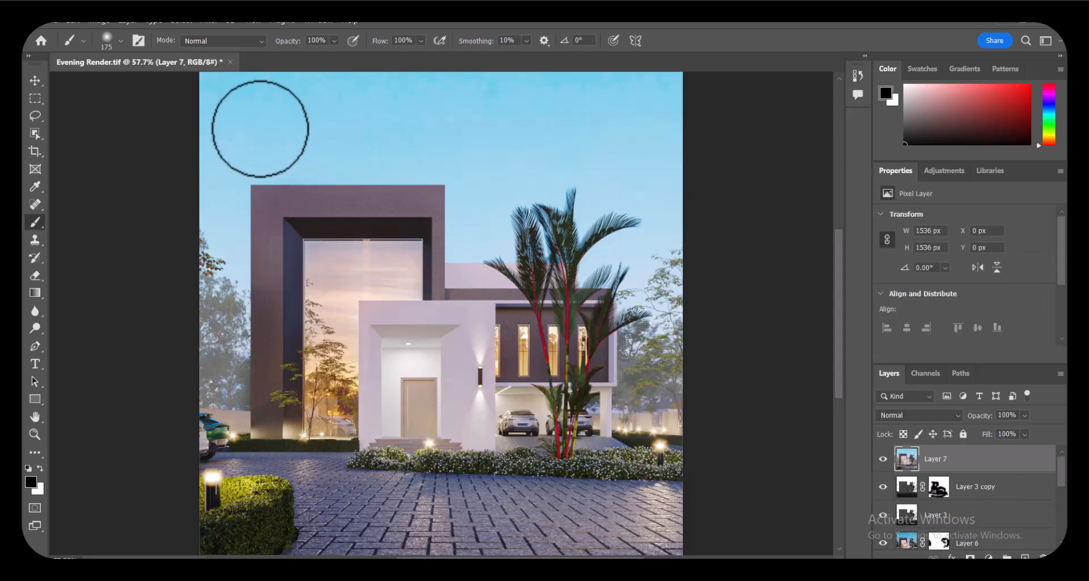
left_click(957, 414)
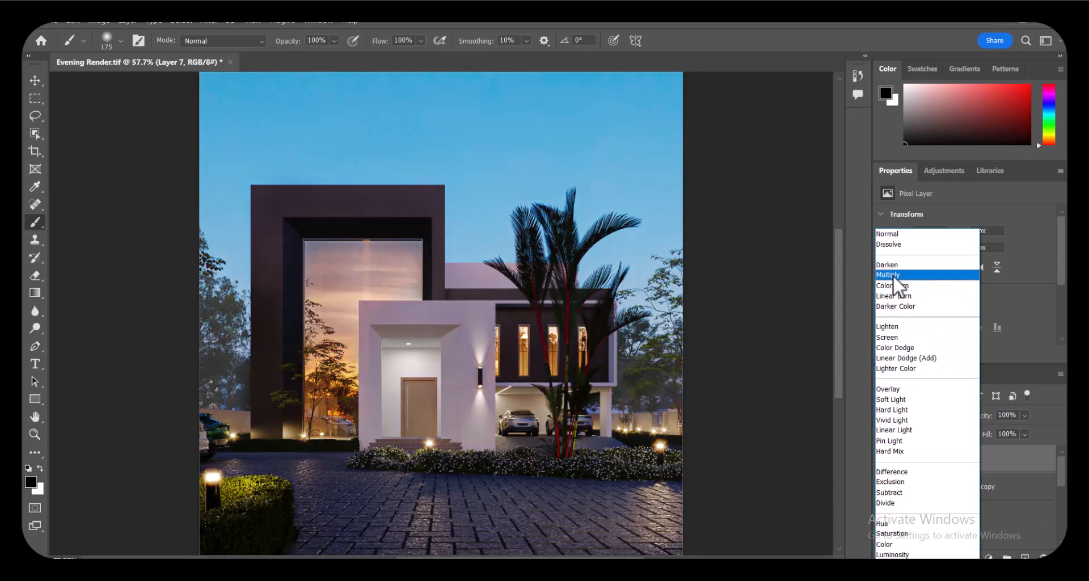
left_click(895, 276)
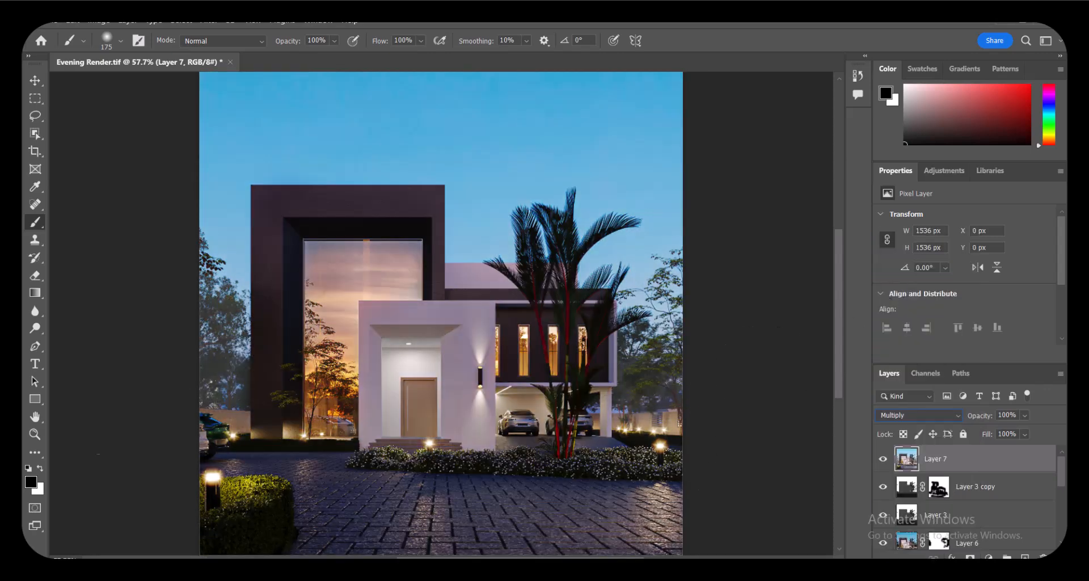
- Draw a rectangular marquee selection of about 1382 by 1385 px, slightly inset from the canvas edges
left_click(35, 98)
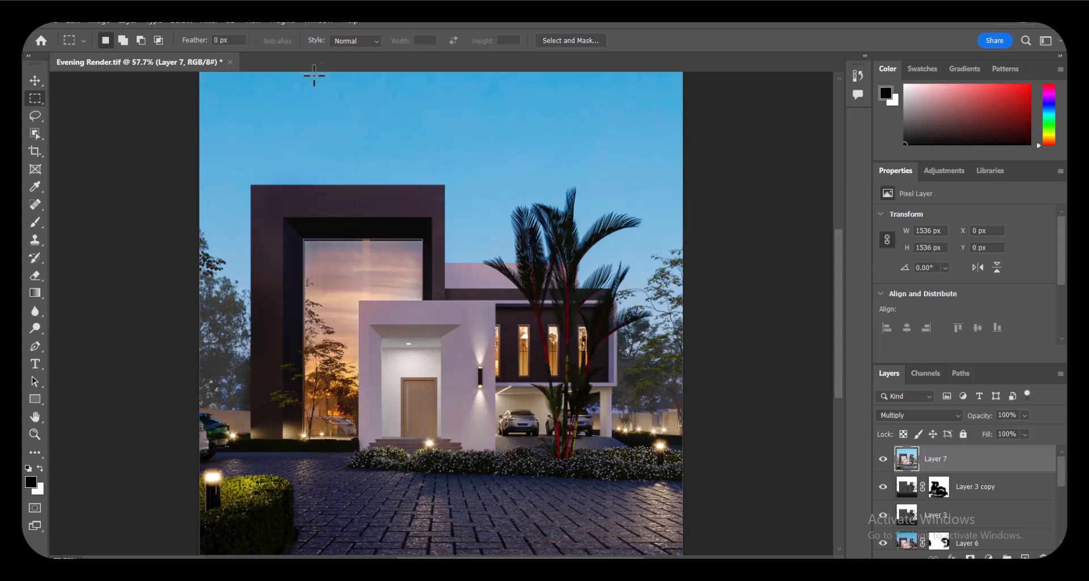
left_click_drag(223, 100, 657, 534)
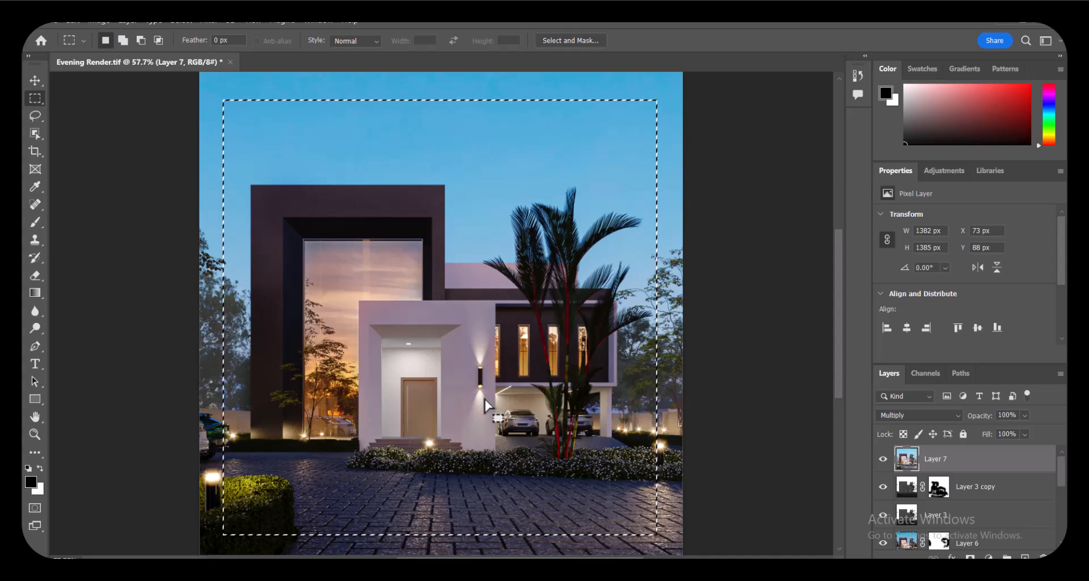
- Try feathering the rectangular selection by 120 pixels and undo that feather
key("shift+F6")
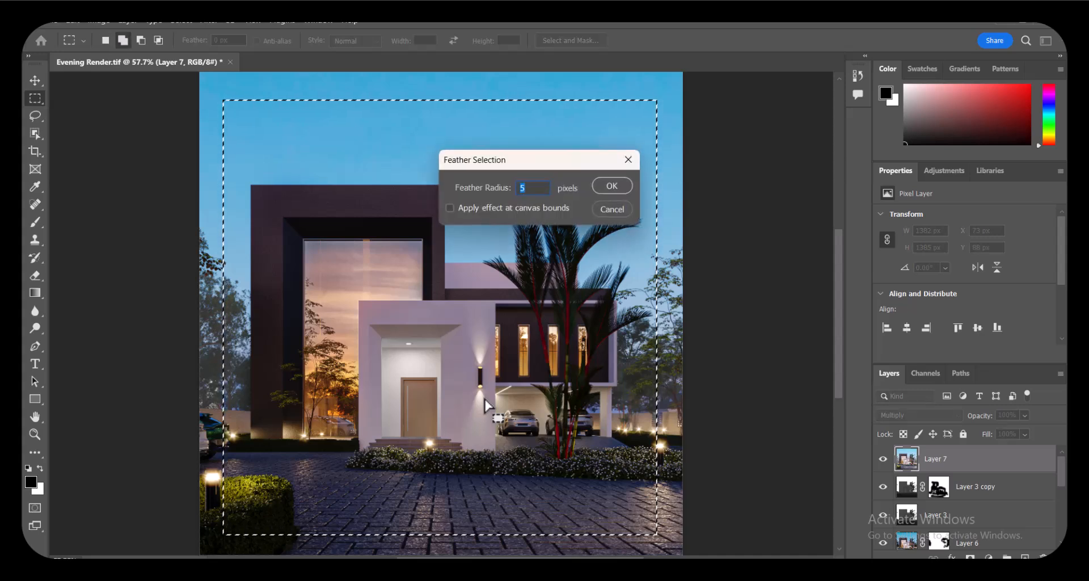
type("2000")
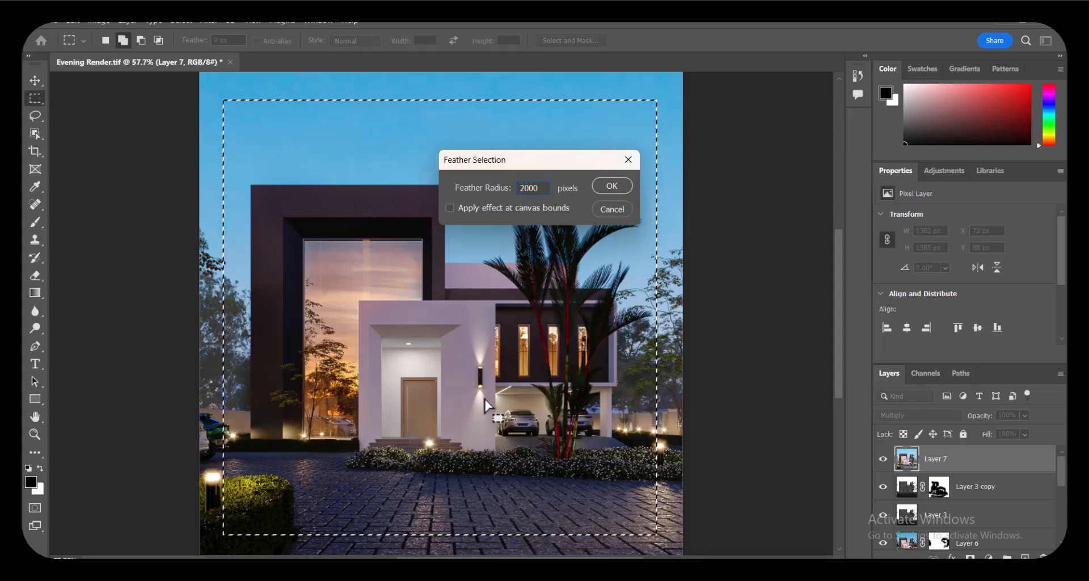
key("Return")
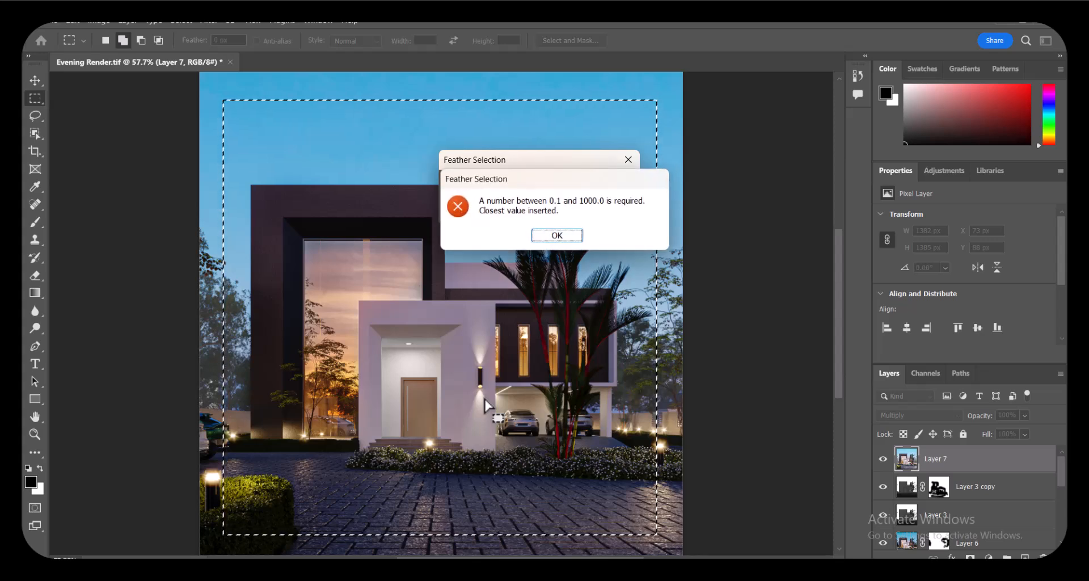
left_click(553, 235)
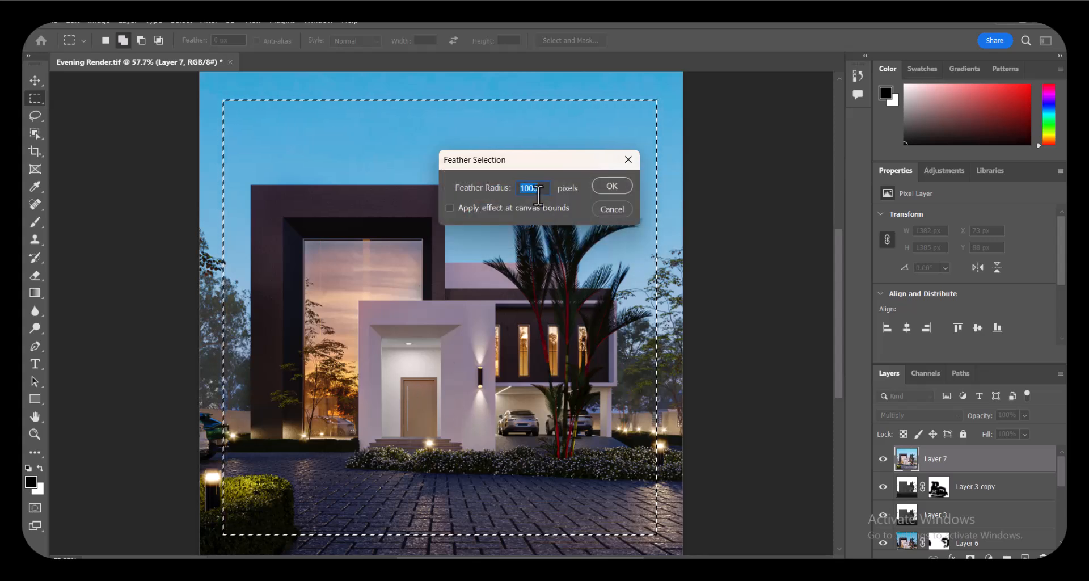
type("120")
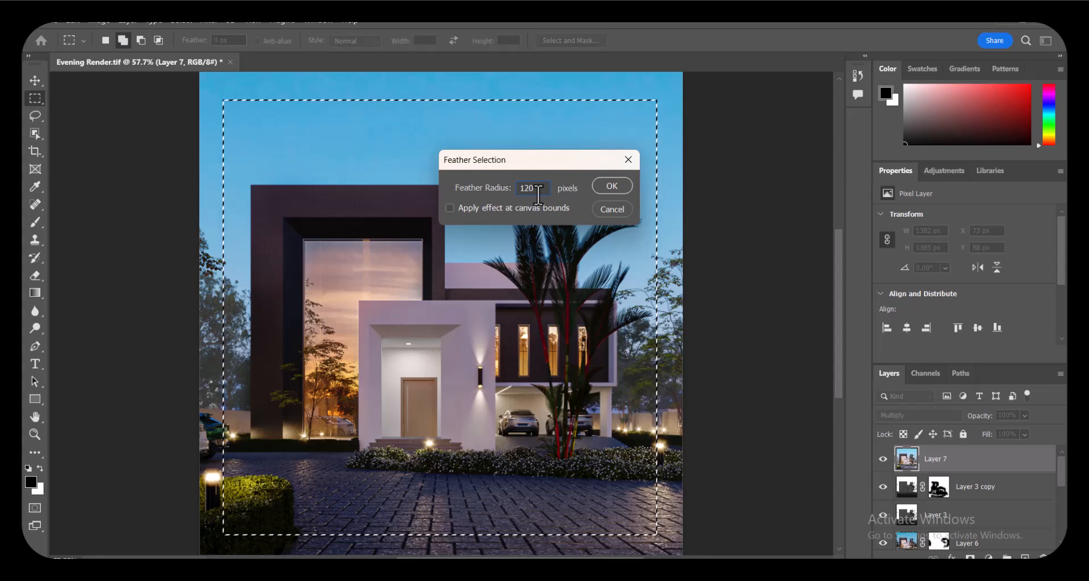
left_click(617, 183)
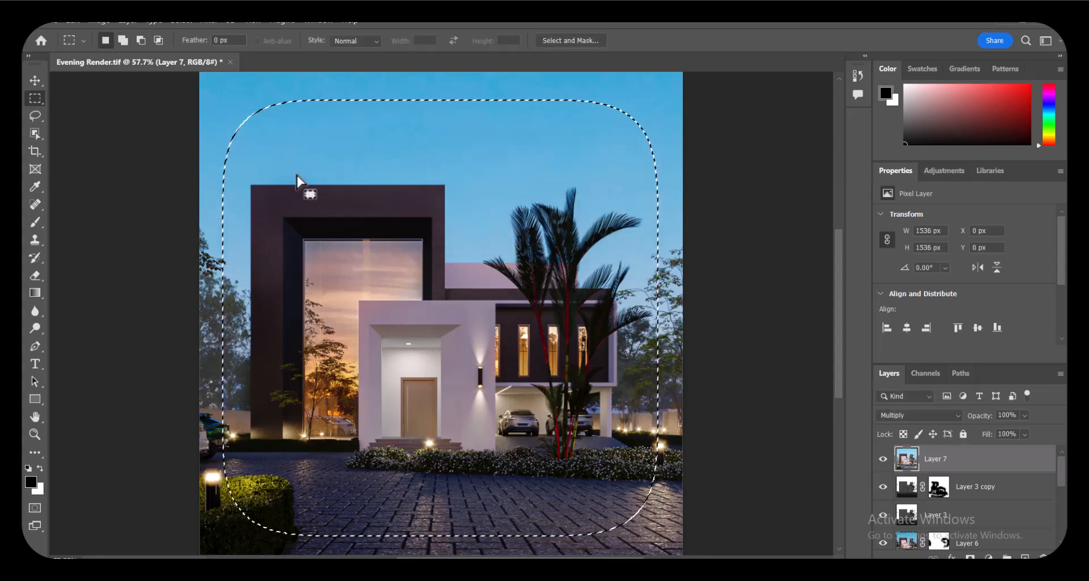
key("ctrl+z")
- Feather the selection by 200 pixels, delete the centre of Layer 7 to leave a dark vignette, and deselect
key("shift+F6")
type("200")
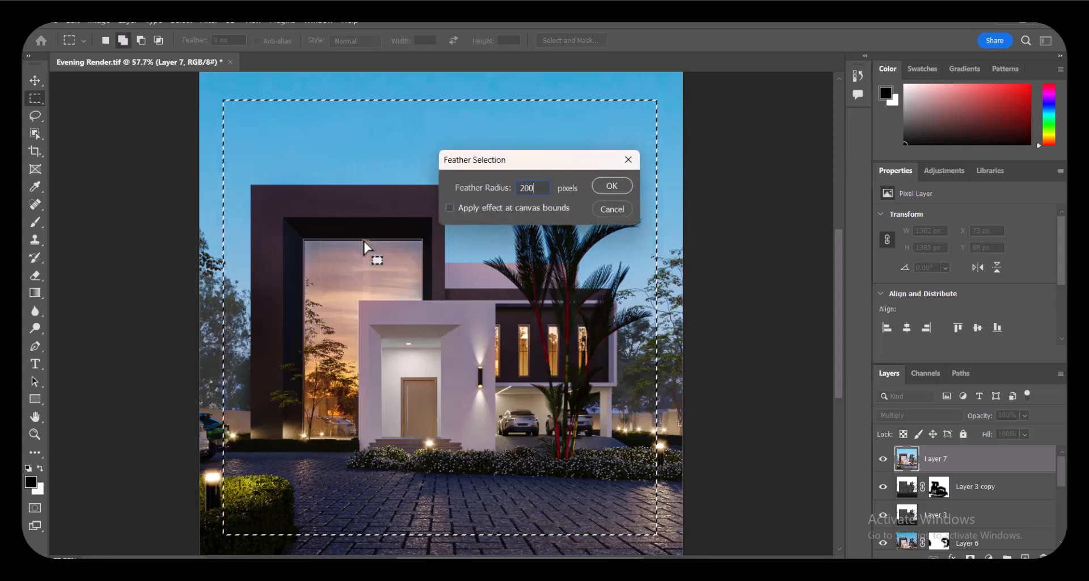
left_click(611, 186)
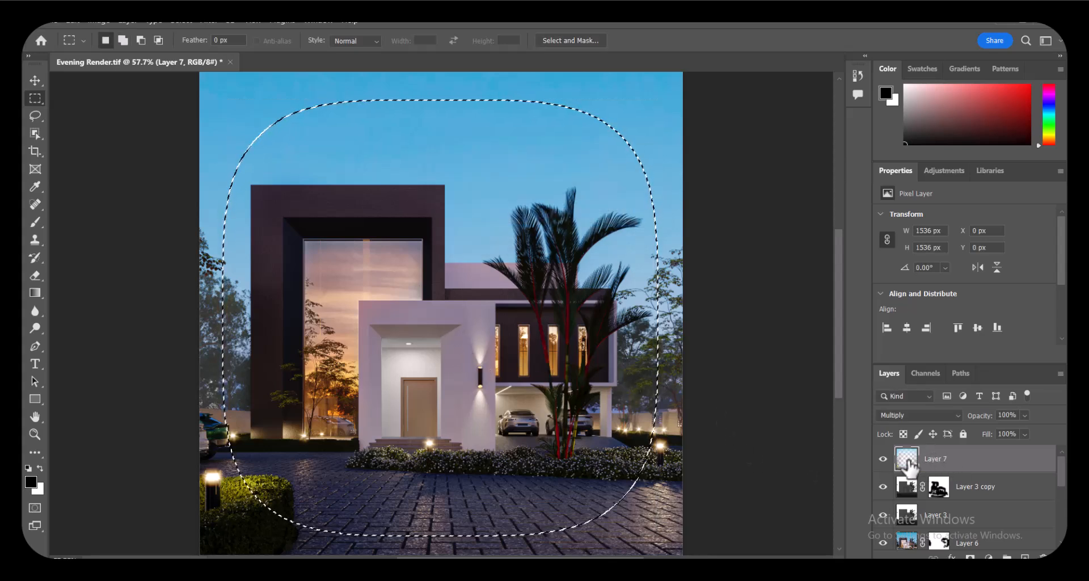
key("Delete")
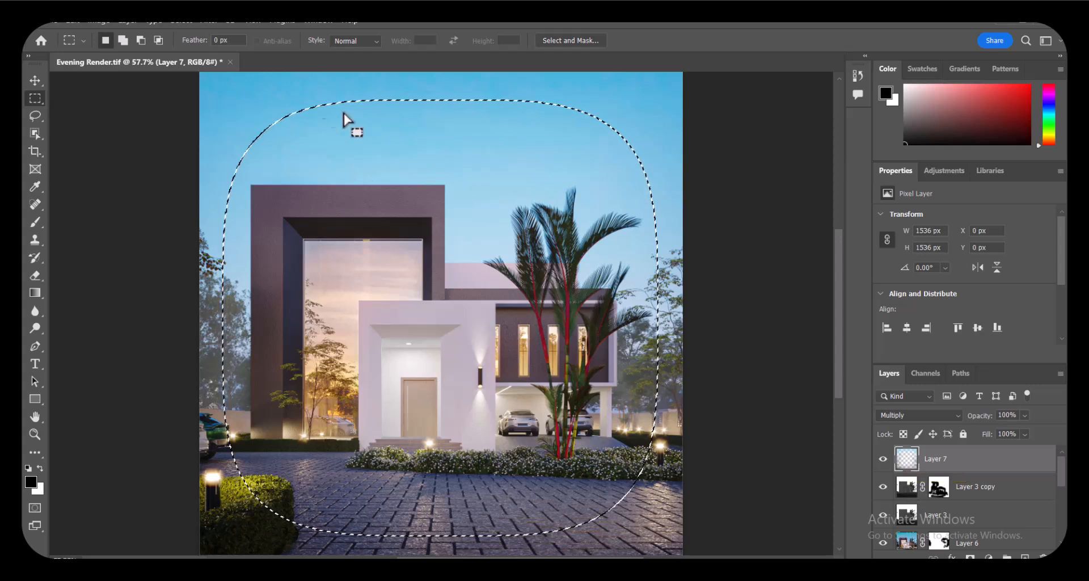
key("v")
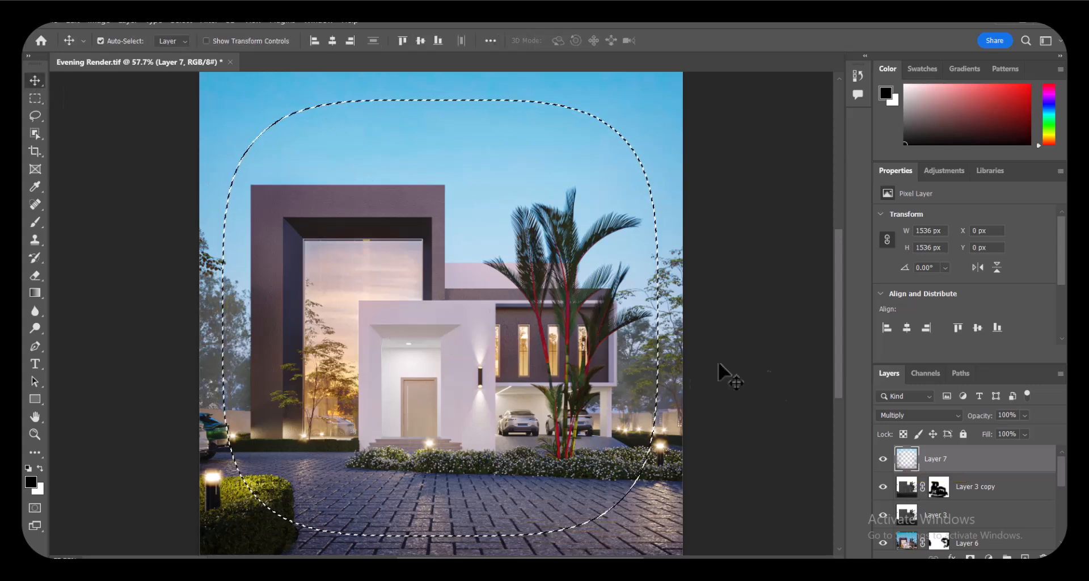
key("ctrl+d")
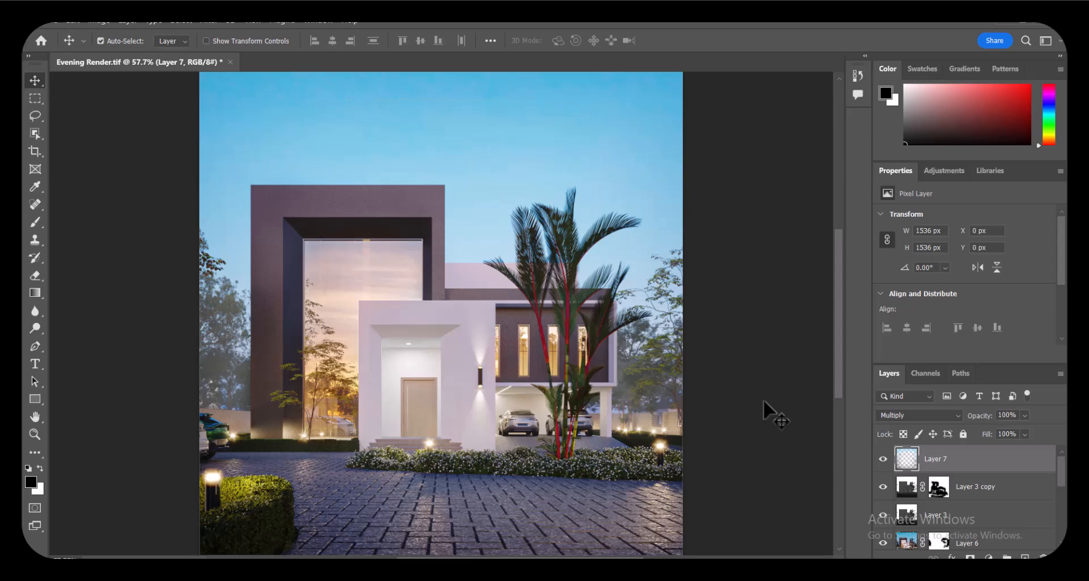
- Compare the image with the Layer 7 vignette hidden and shown
left_click(883, 459)
left_click(883, 459)
left_click(883, 459)
left_click(884, 460)
left_click(883, 459)
left_click(883, 459)
- Add a Curves adjustment layer beneath Layer 7 and raise its midtones slightly to brighten the image
left_click(989, 557)
left_click(982, 386)
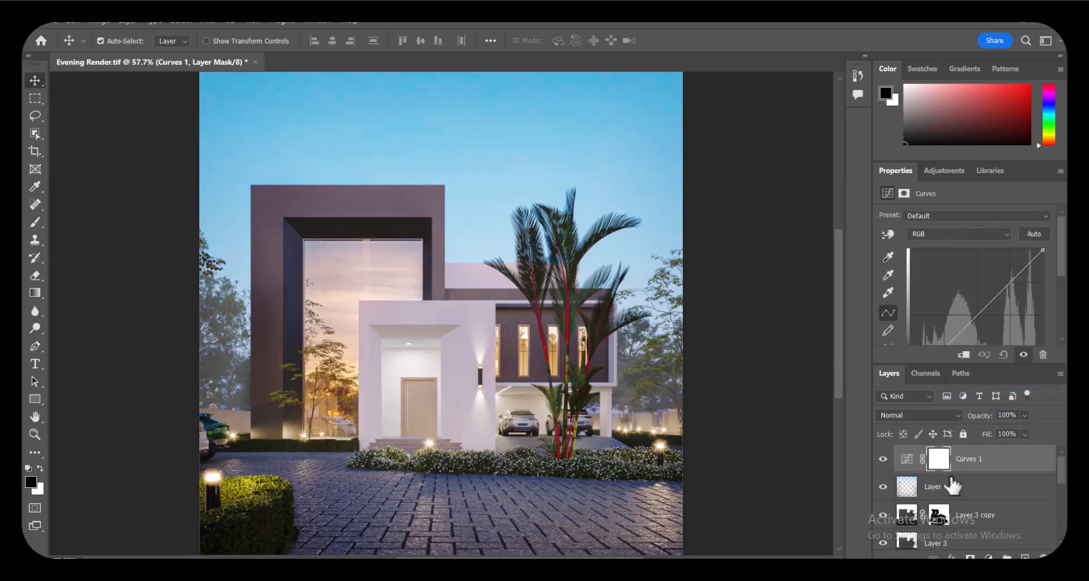
left_click_drag(967, 464, 959, 511)
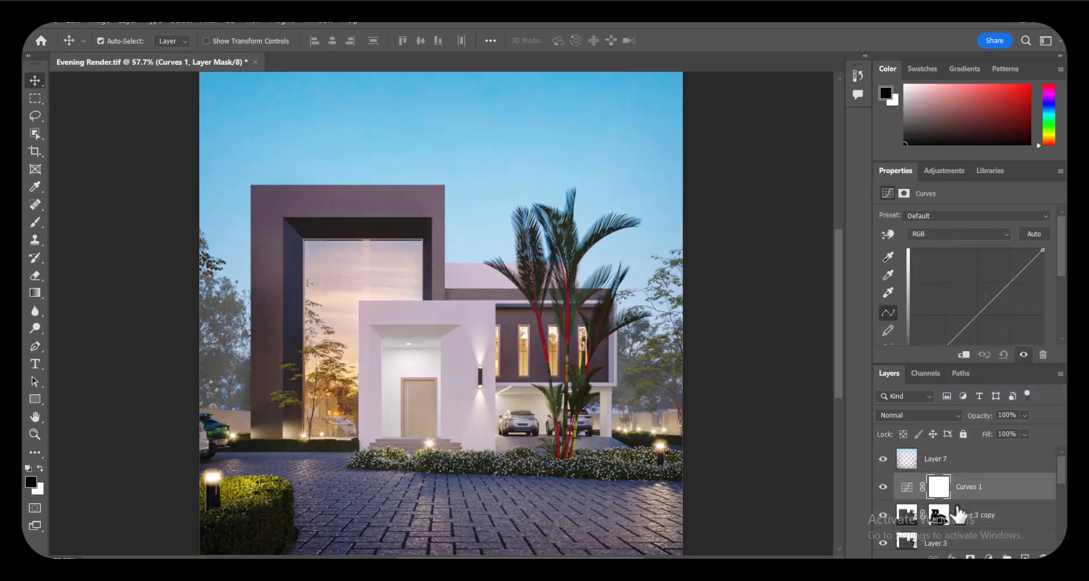
scroll(1060, 280, "down", 2)
left_click_drag(979, 254, 972, 256)
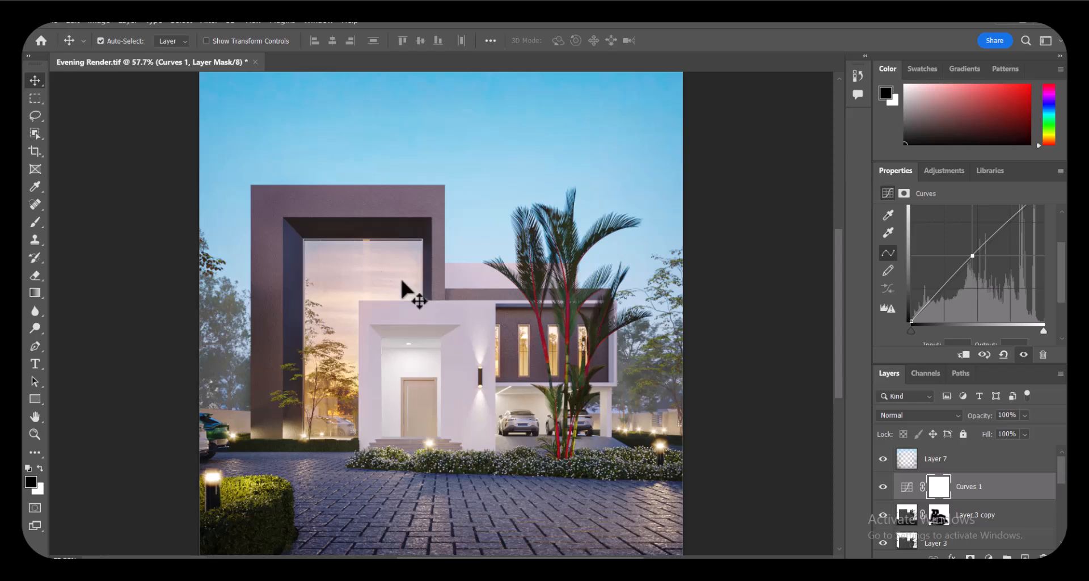
- Check the vignette by toggling Layer 7's visibility, and lower its opacity to 68%
left_click(883, 459)
left_click(883, 459)
left_click(883, 460)
left_click(883, 460)
left_click(945, 459)
left_click(1024, 415)
left_click_drag(1025, 430, 1013, 433)
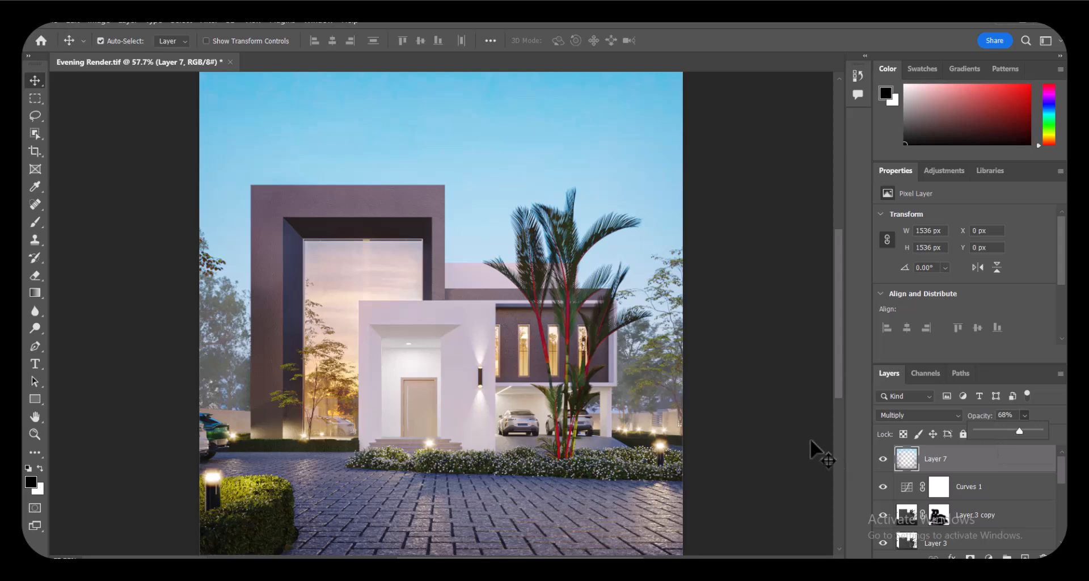
- Save a copy of the render on the computer in PNG format in the Corona Webinar folder, with its file name opened for editing
left_click(56, 18)
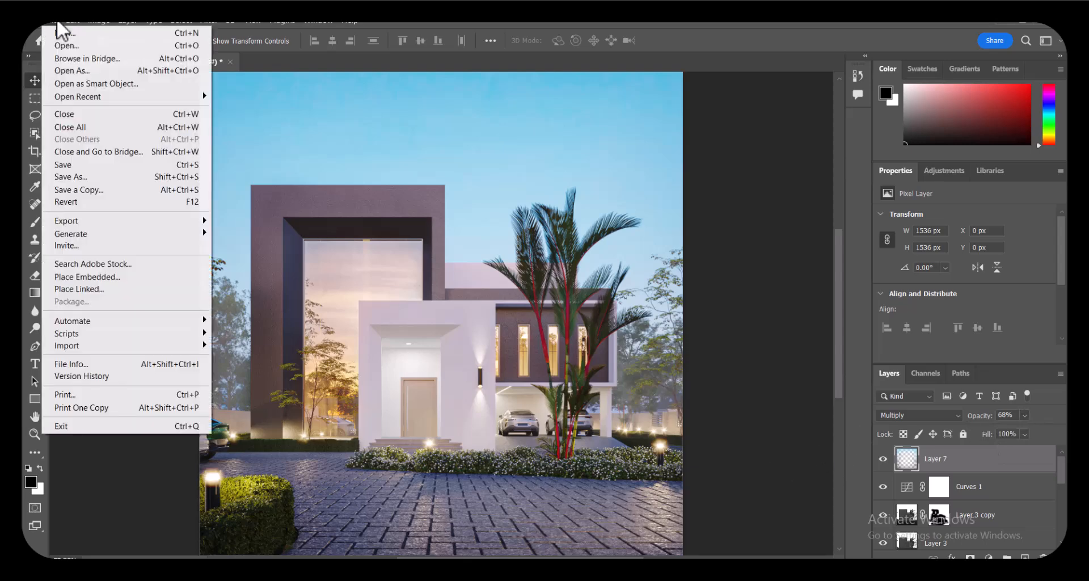
left_click(86, 178)
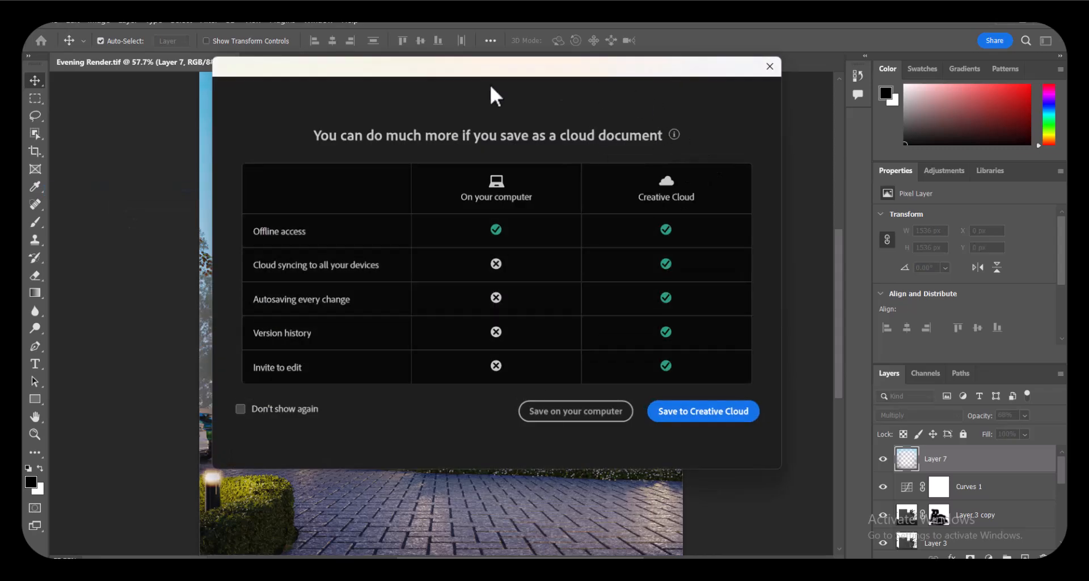
left_click(573, 410)
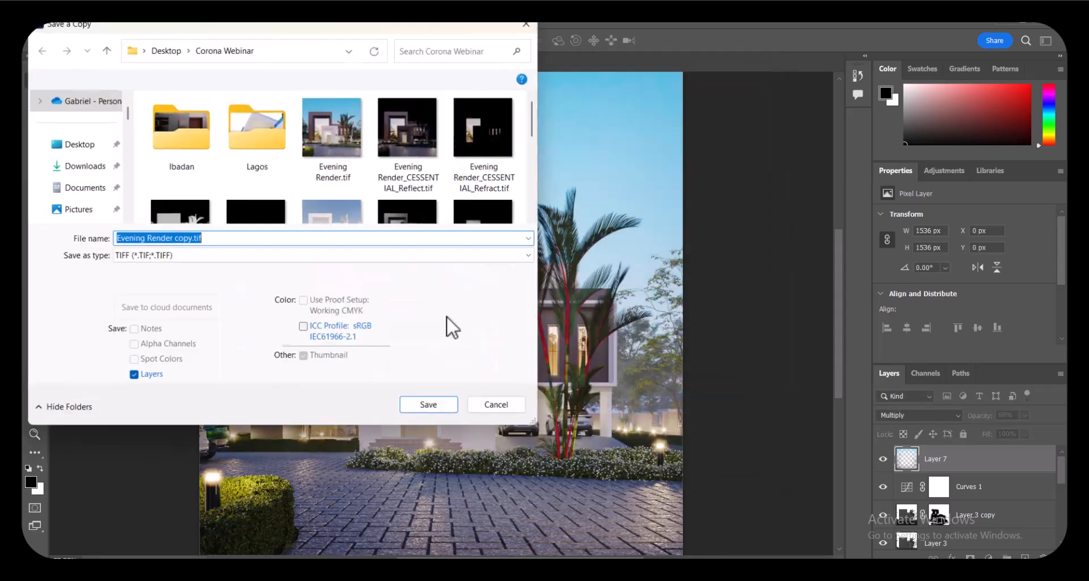
left_click(177, 255)
left_click(143, 452)
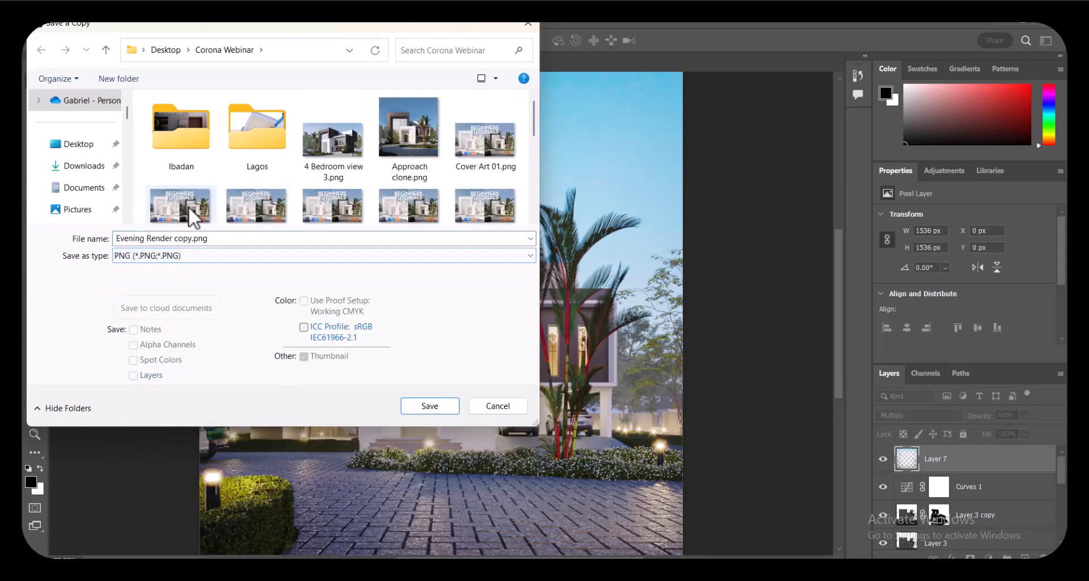
double_click(177, 239)
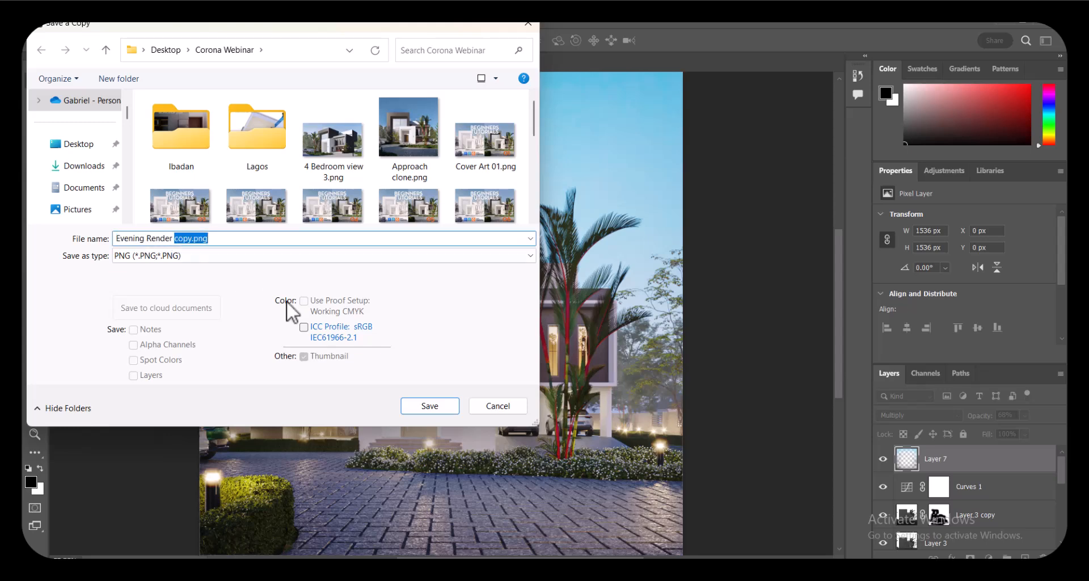